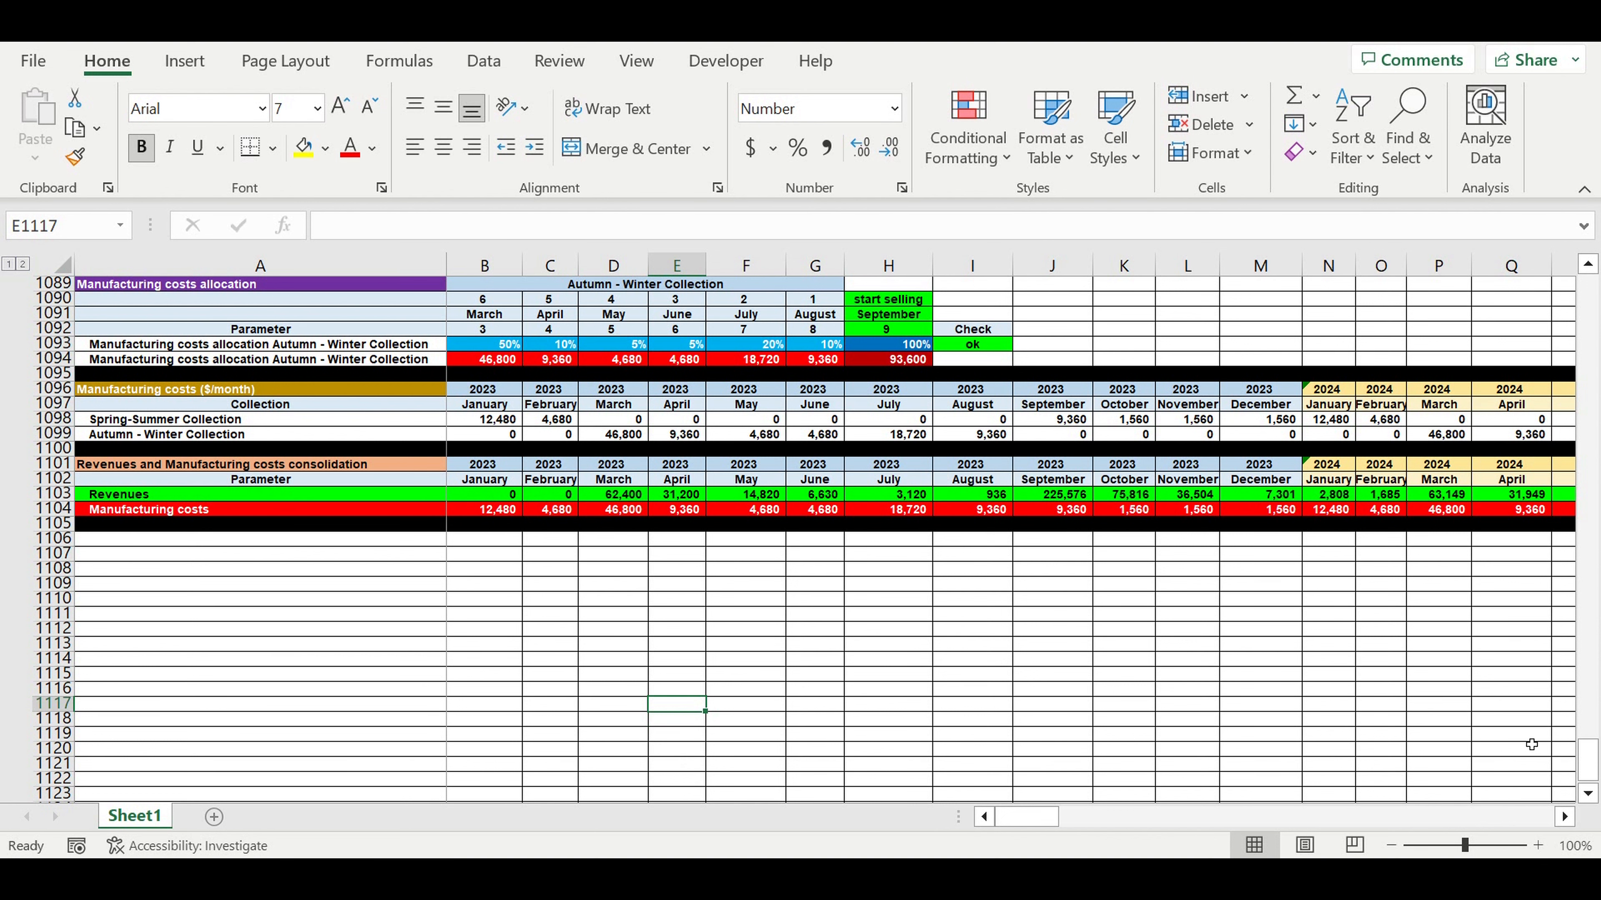
Examine the blue input cells in the sheet's first section: start year, Start selling month, product names, prices, ON/OFF switches, coefficients and sales plan.
left_click_drag(1588, 762, 1588, 298)
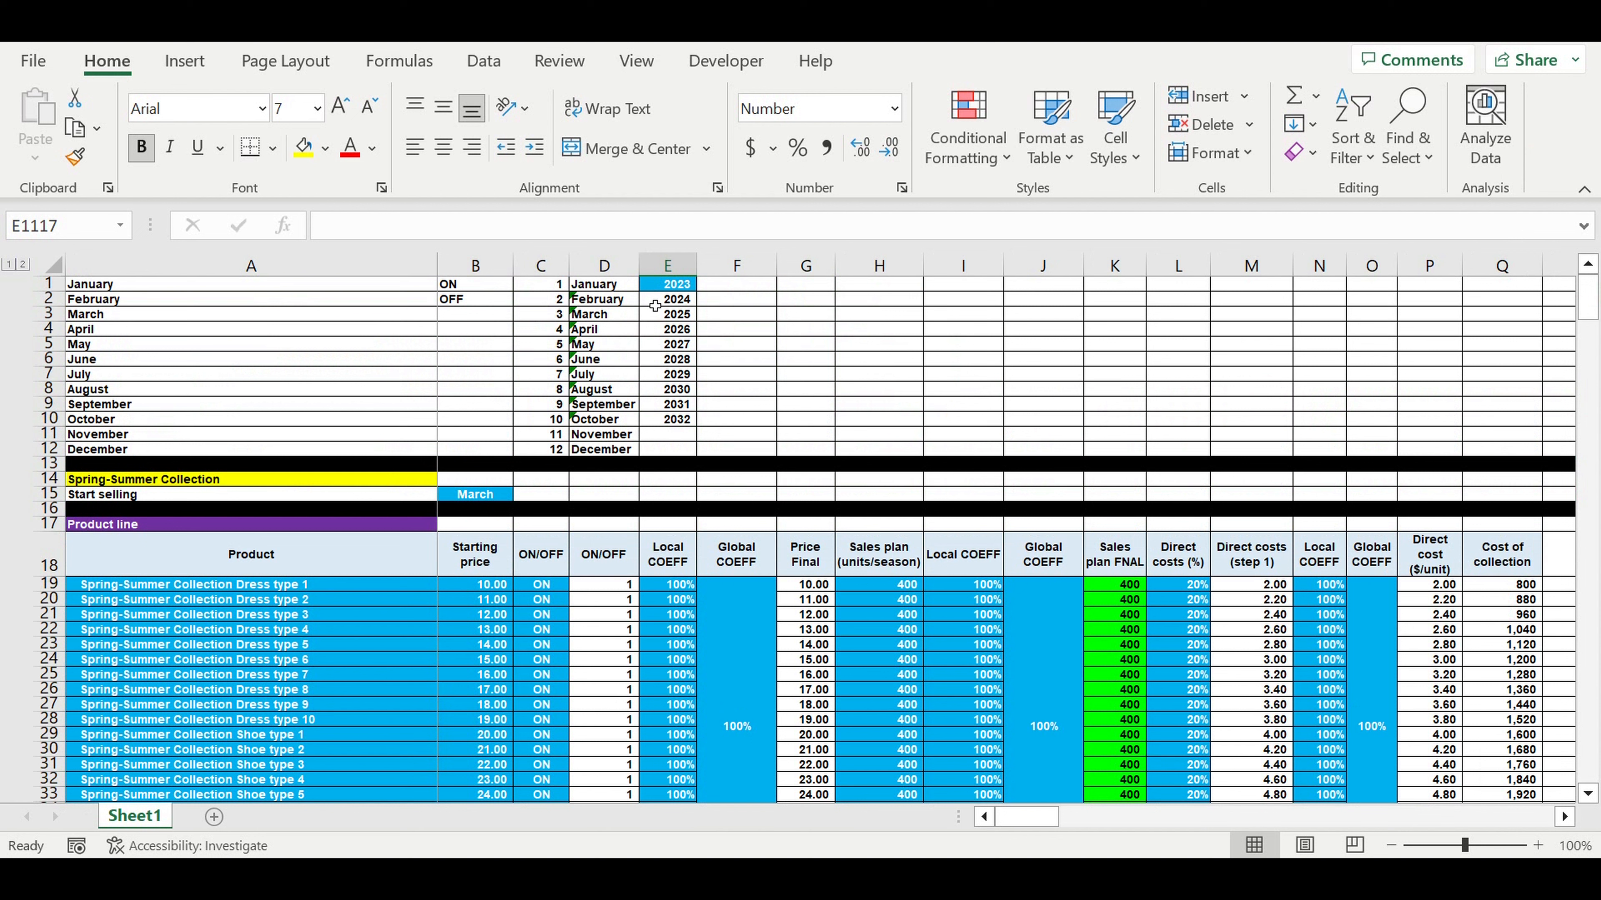
left_click(705, 314)
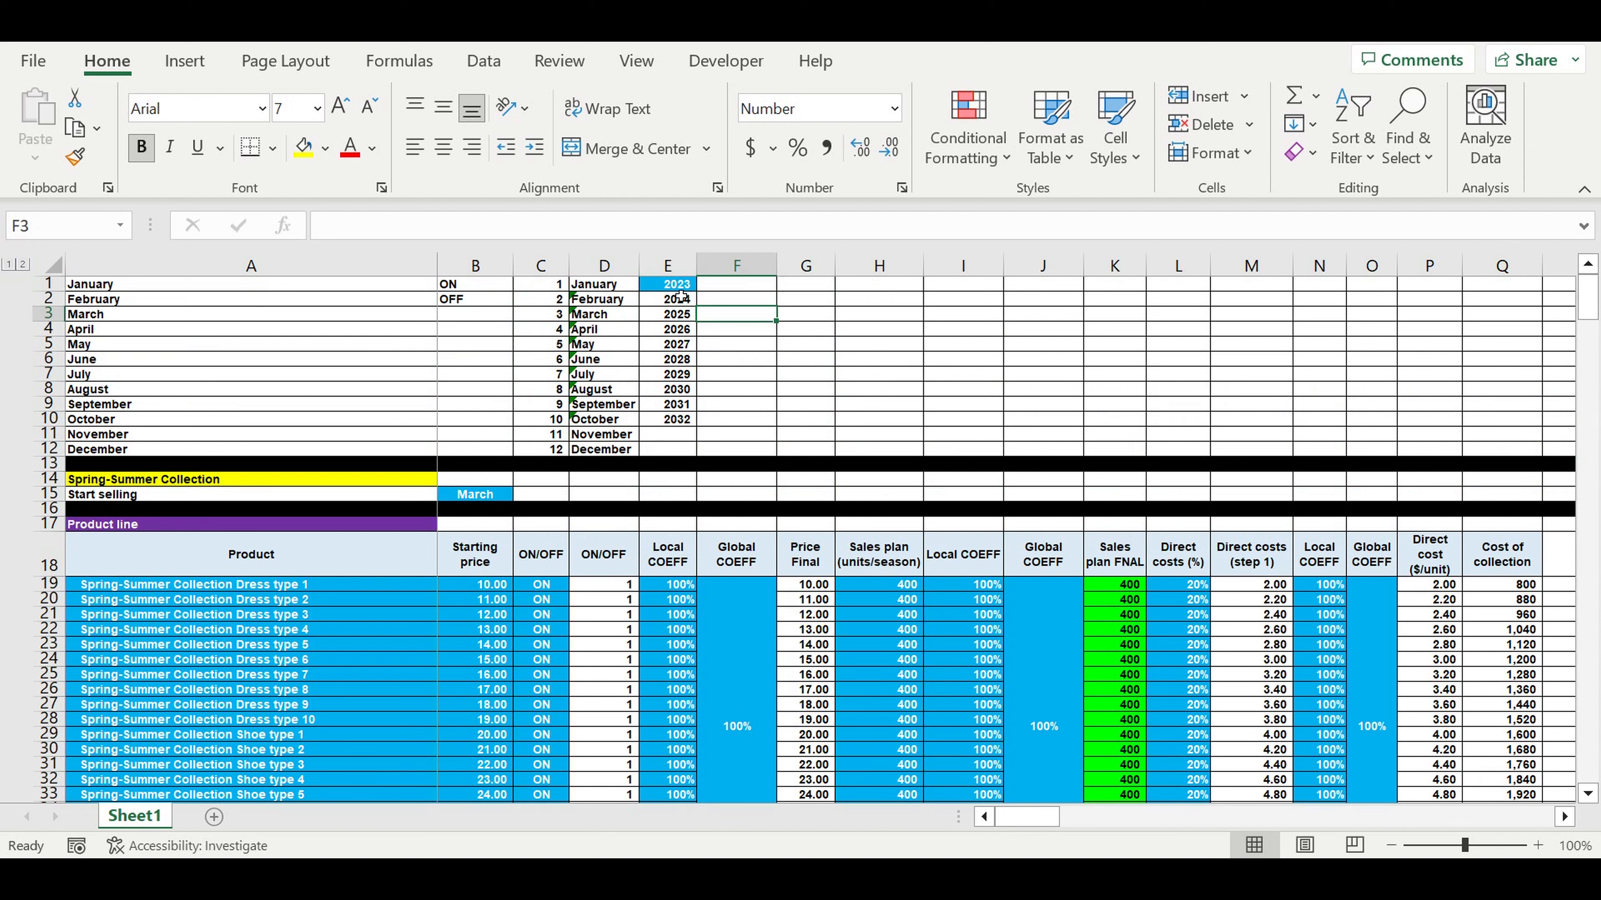
left_click(676, 286)
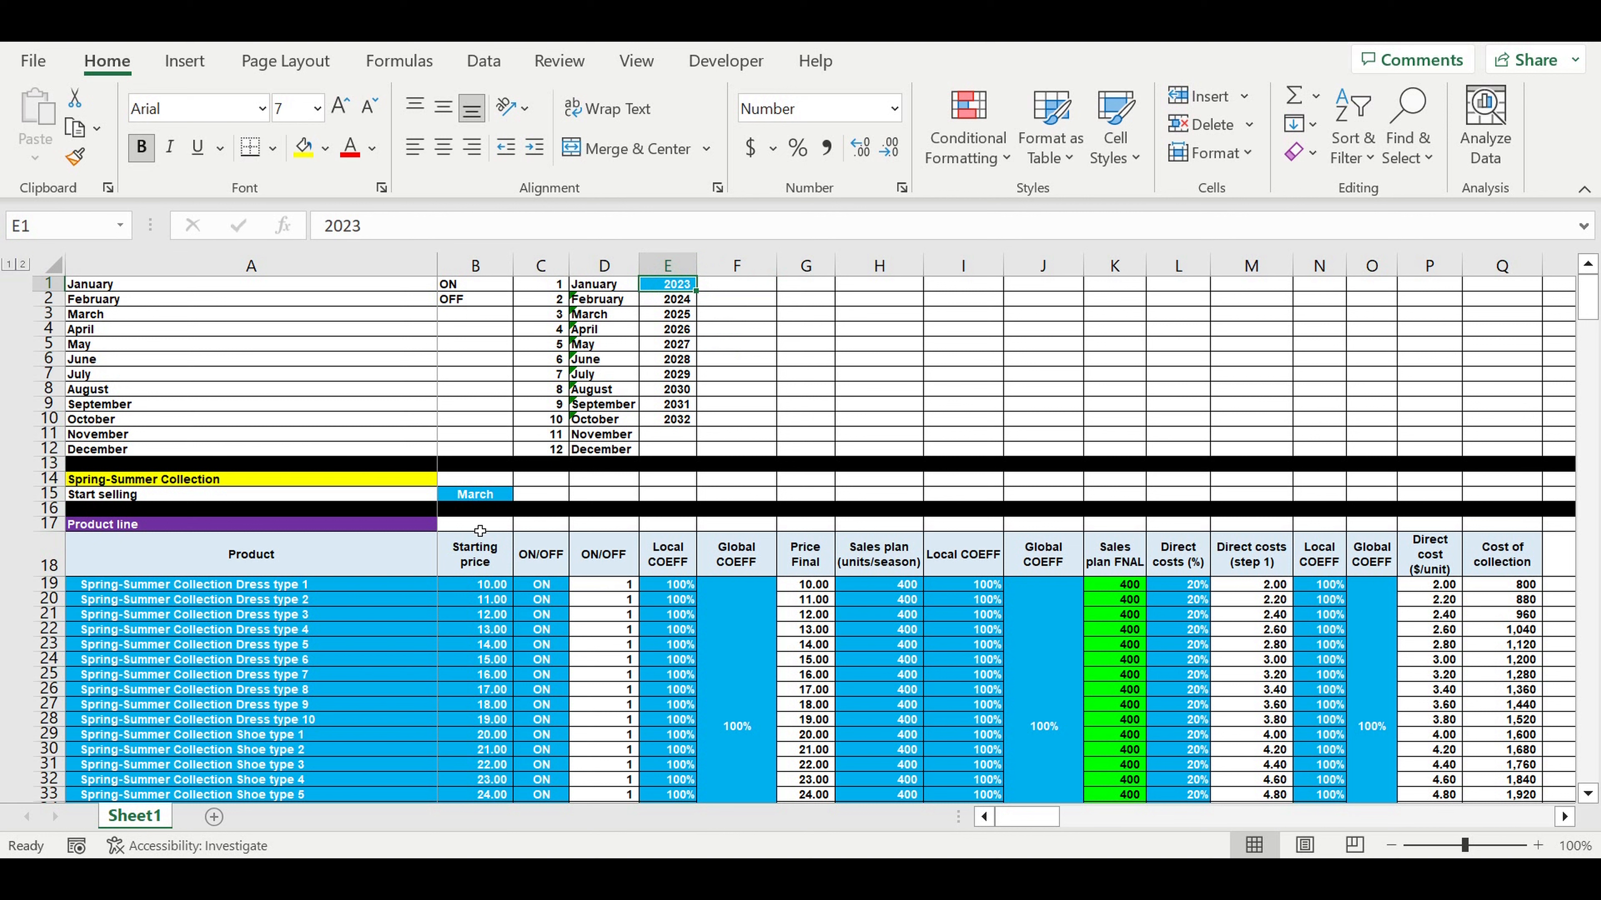
left_click(471, 496)
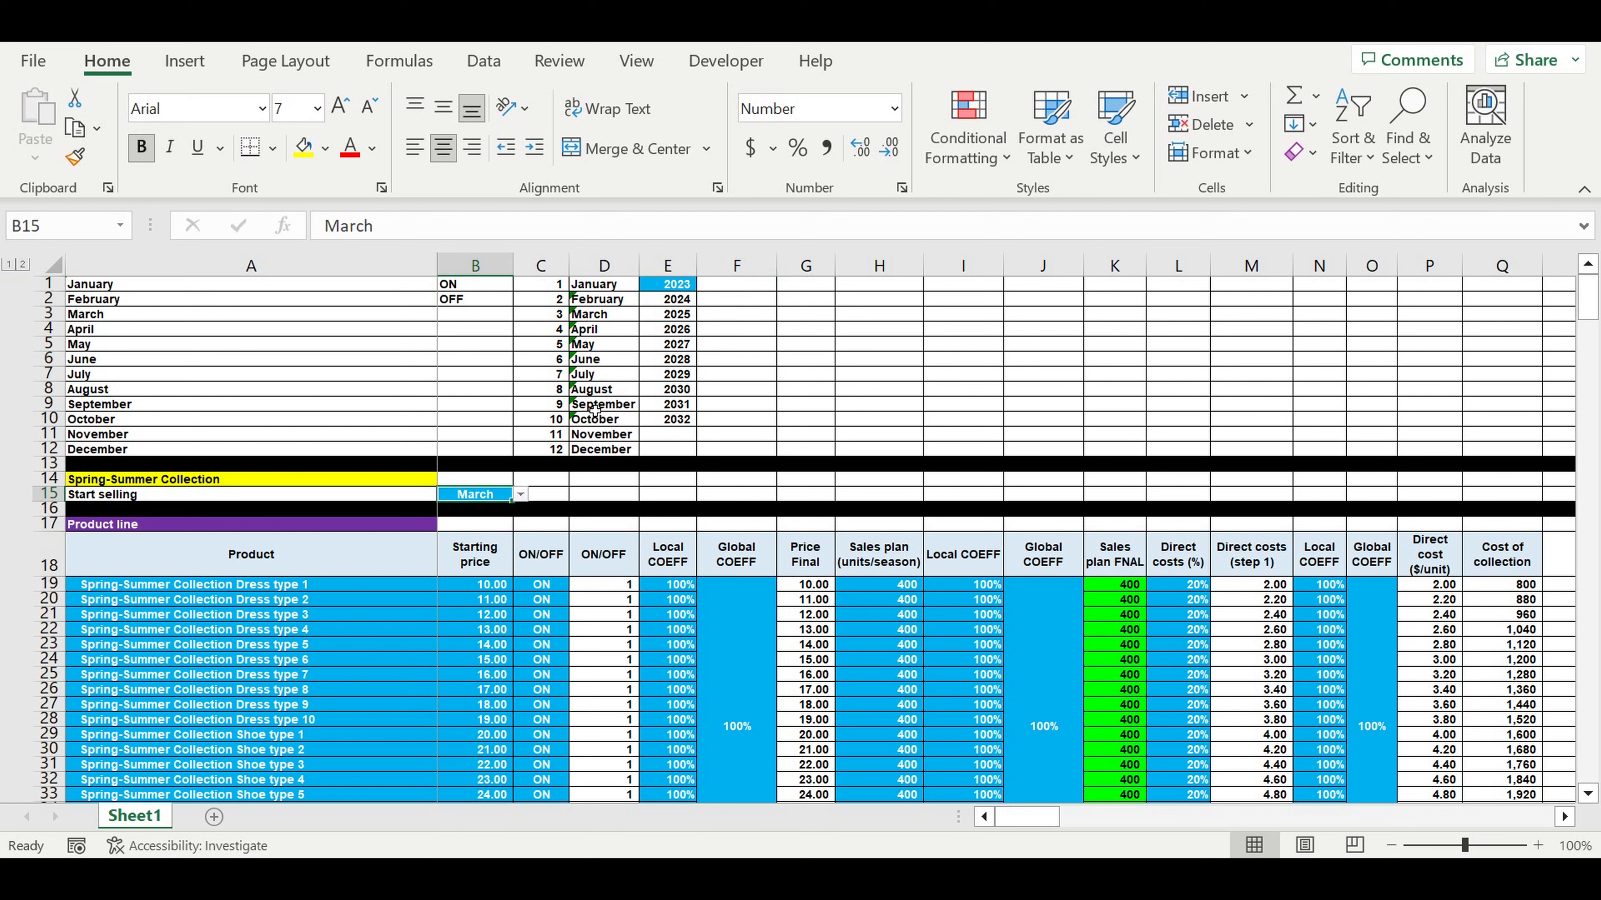
left_click_drag(284, 585, 287, 734)
left_click_drag(486, 584, 539, 782)
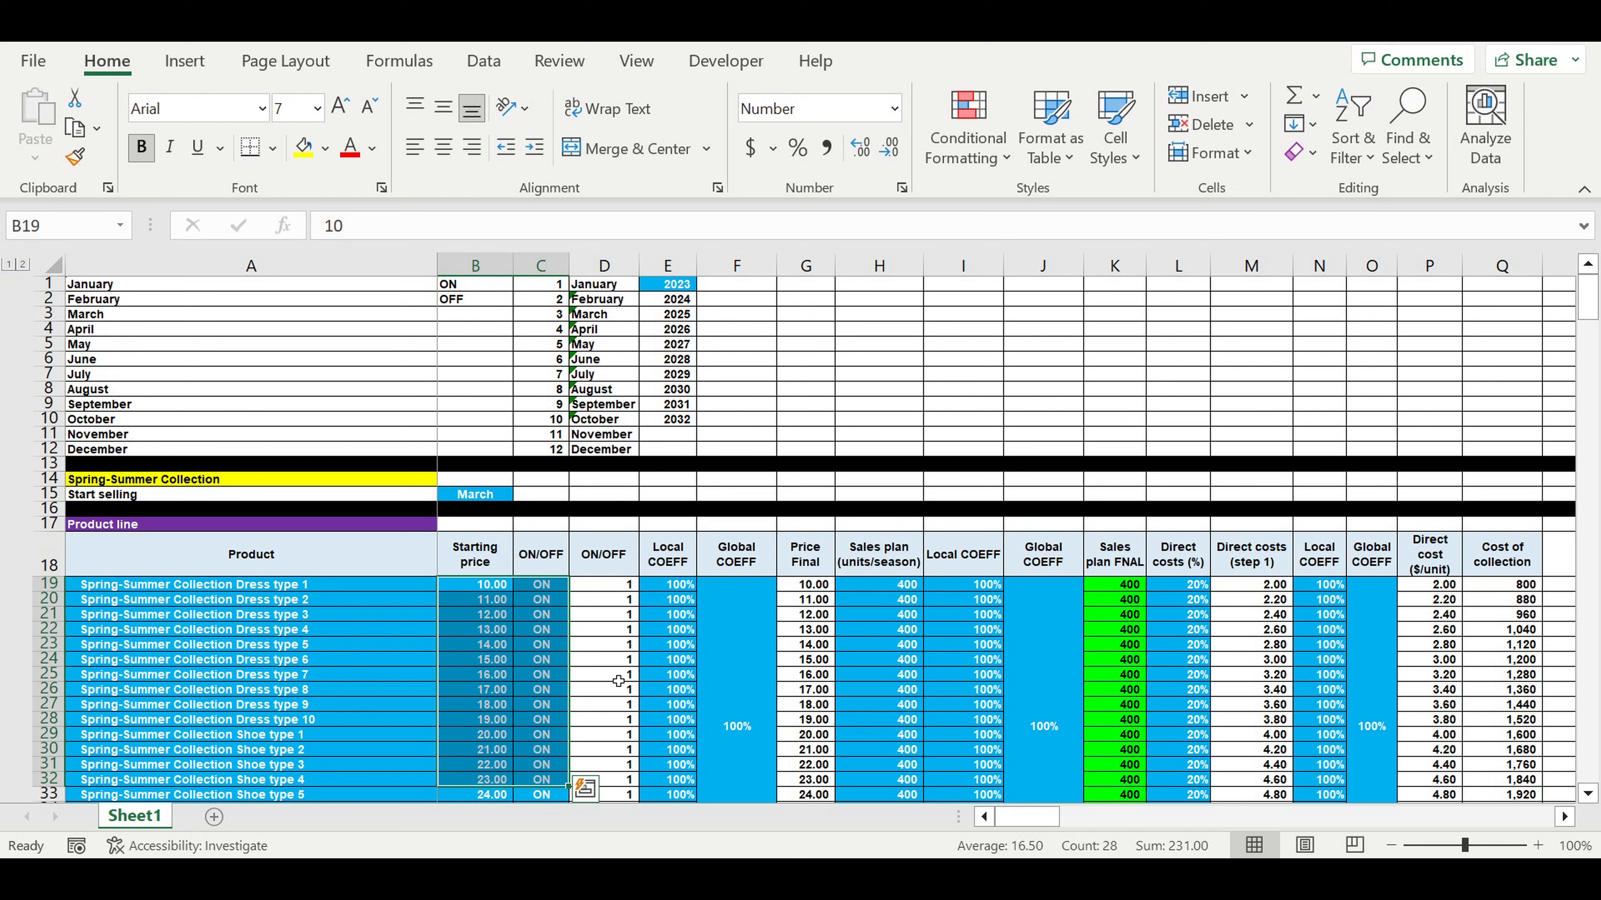
left_click_drag(668, 584, 724, 717)
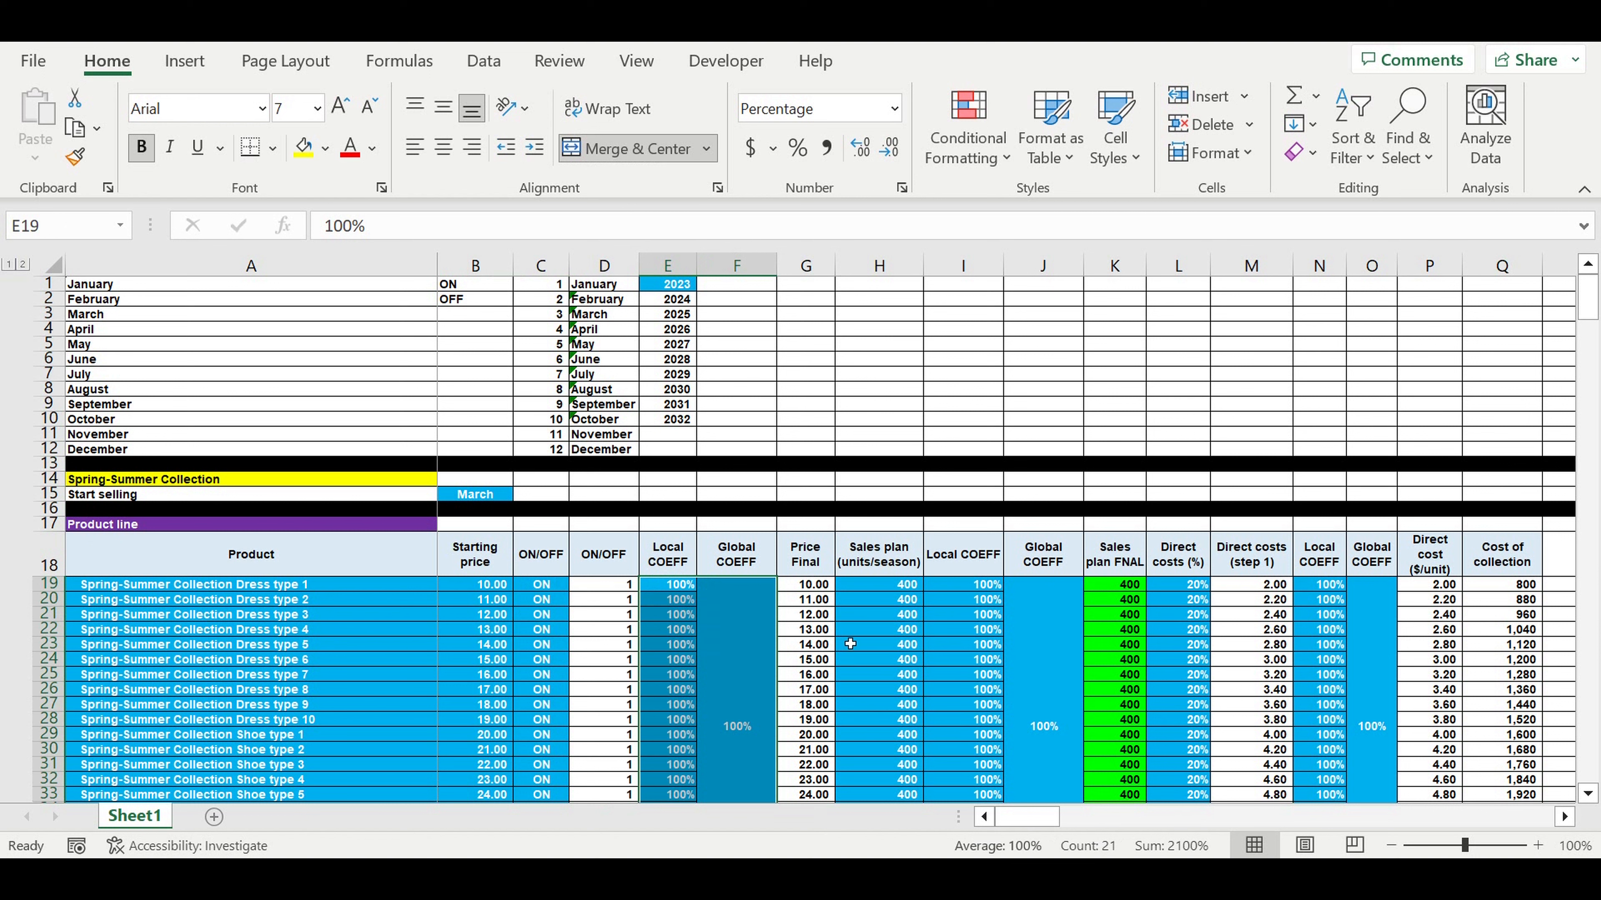
left_click_drag(874, 587, 1019, 735)
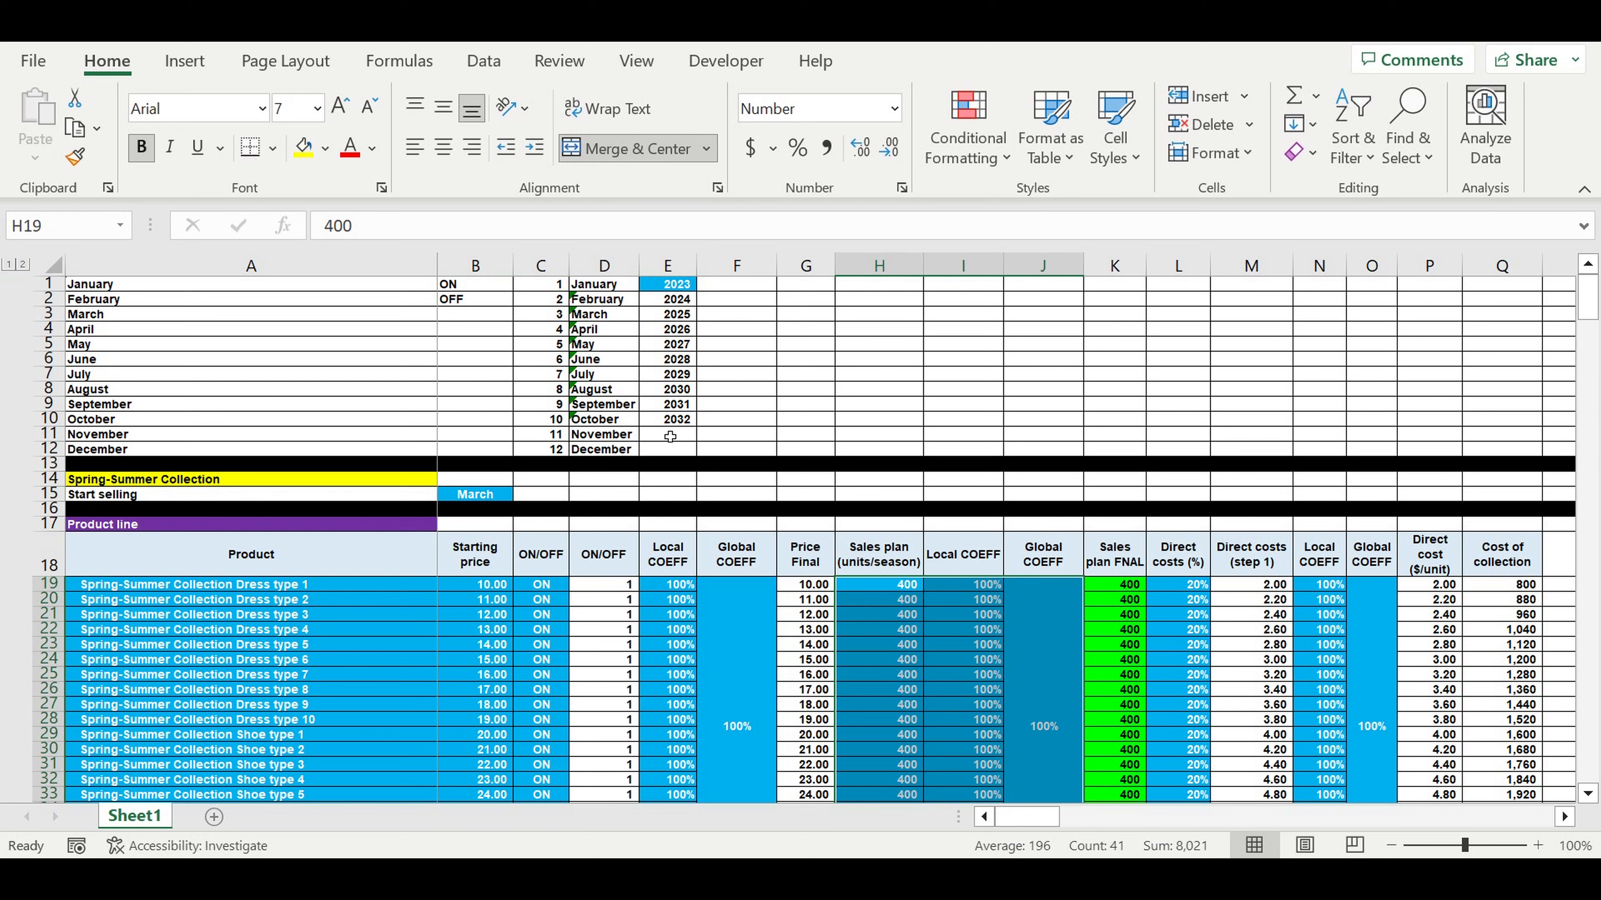
Check the start year in E1 and view the month choices for the Spring-Summer Collection's Start selling cell.
left_click(684, 290)
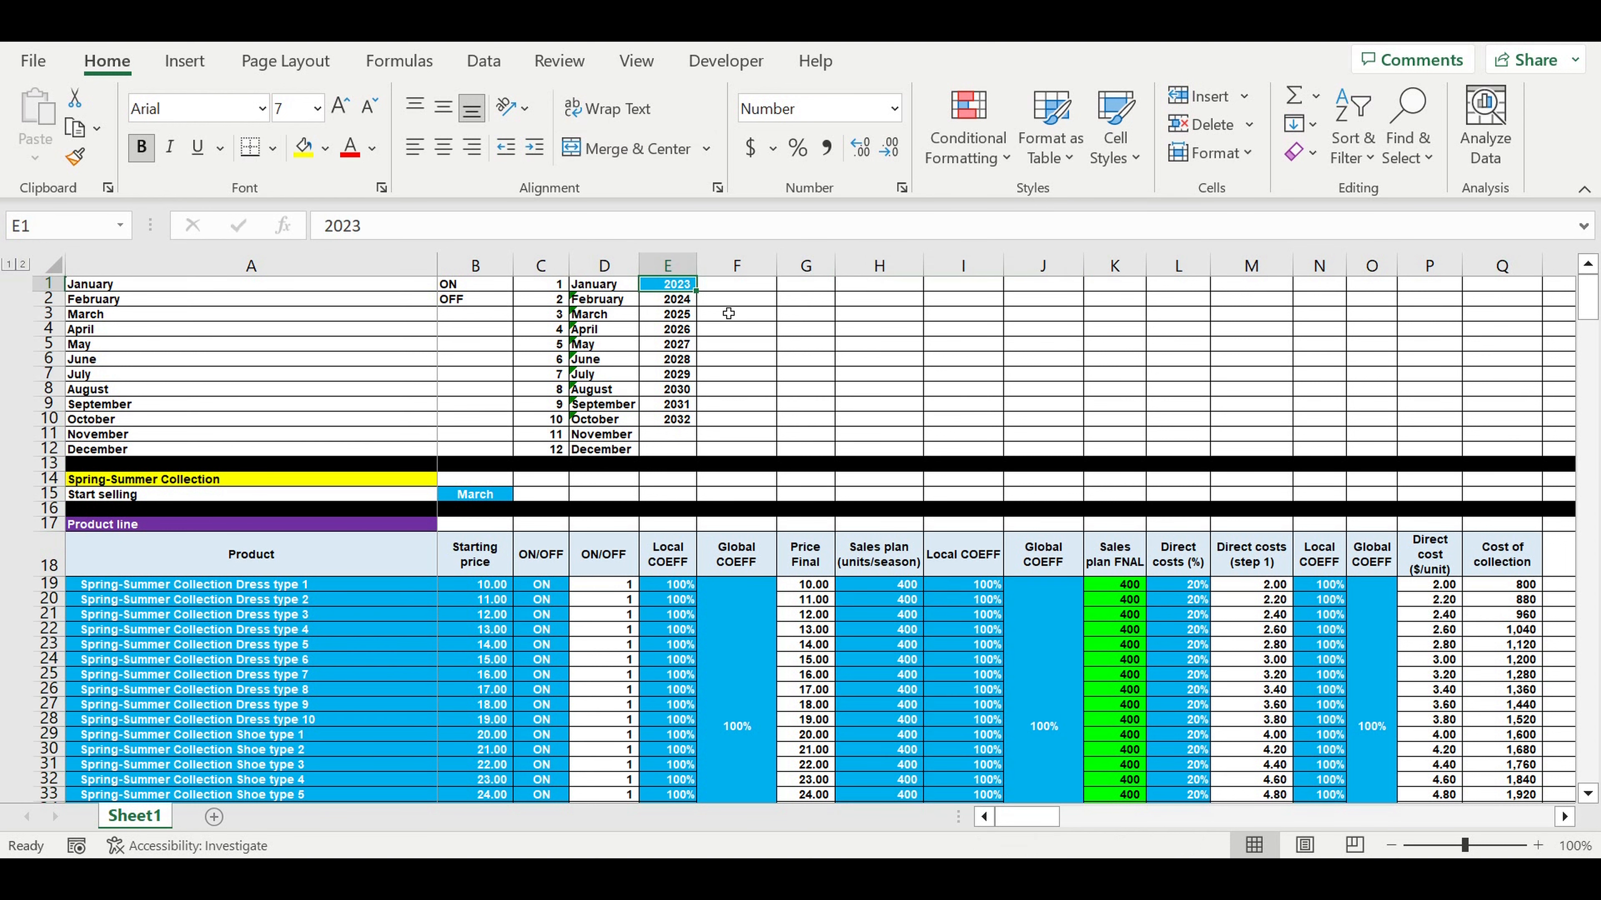
left_click(490, 495)
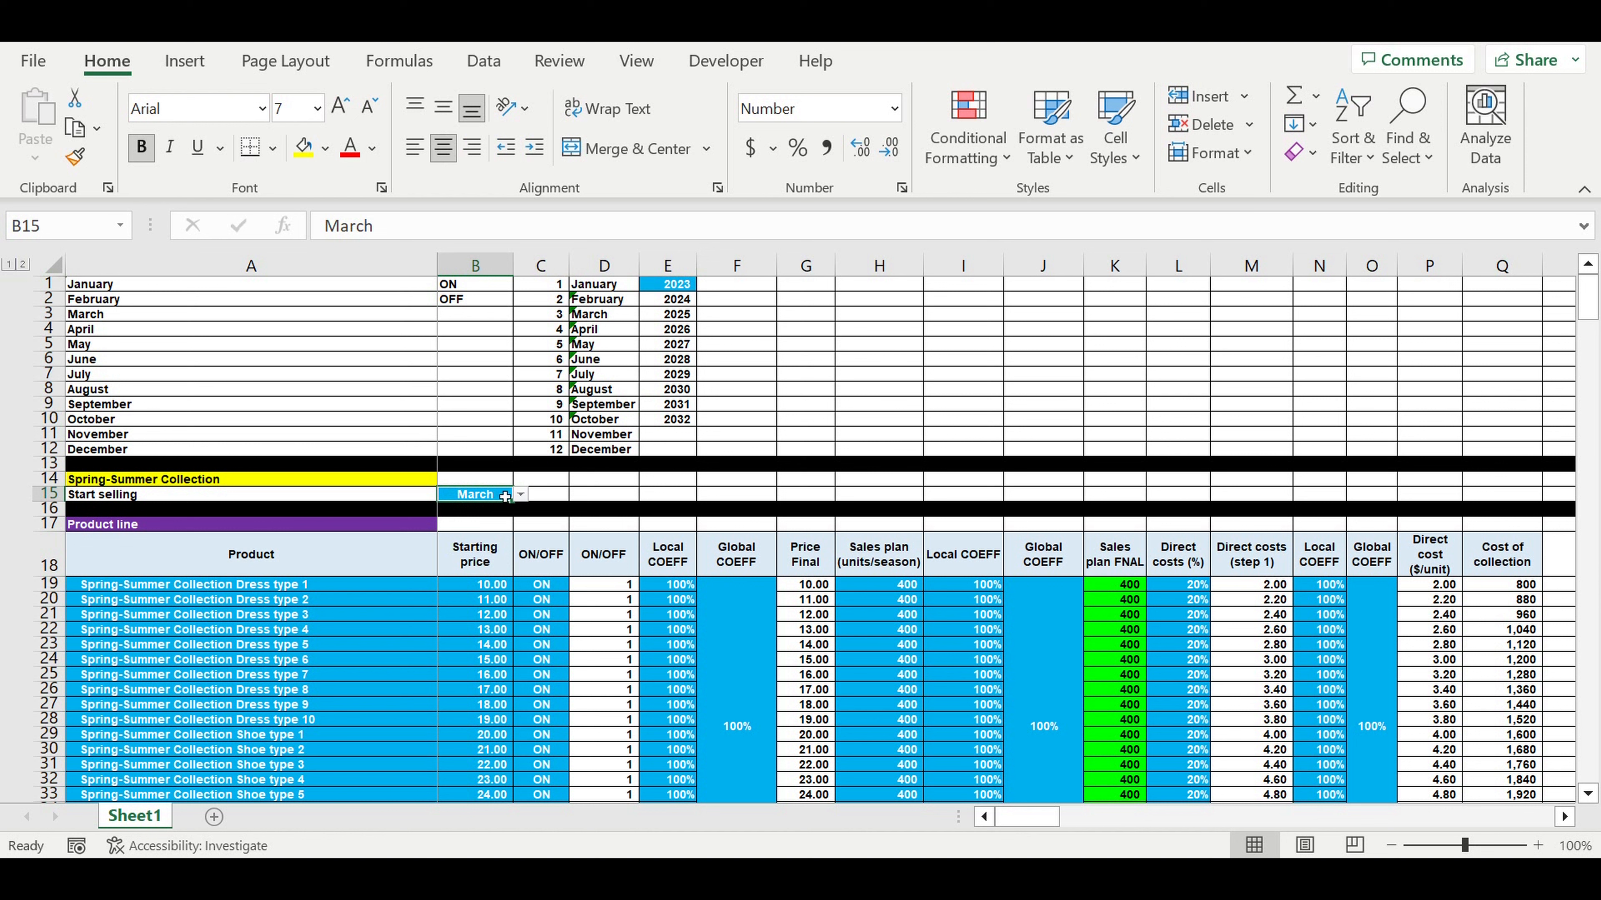
left_click(520, 496)
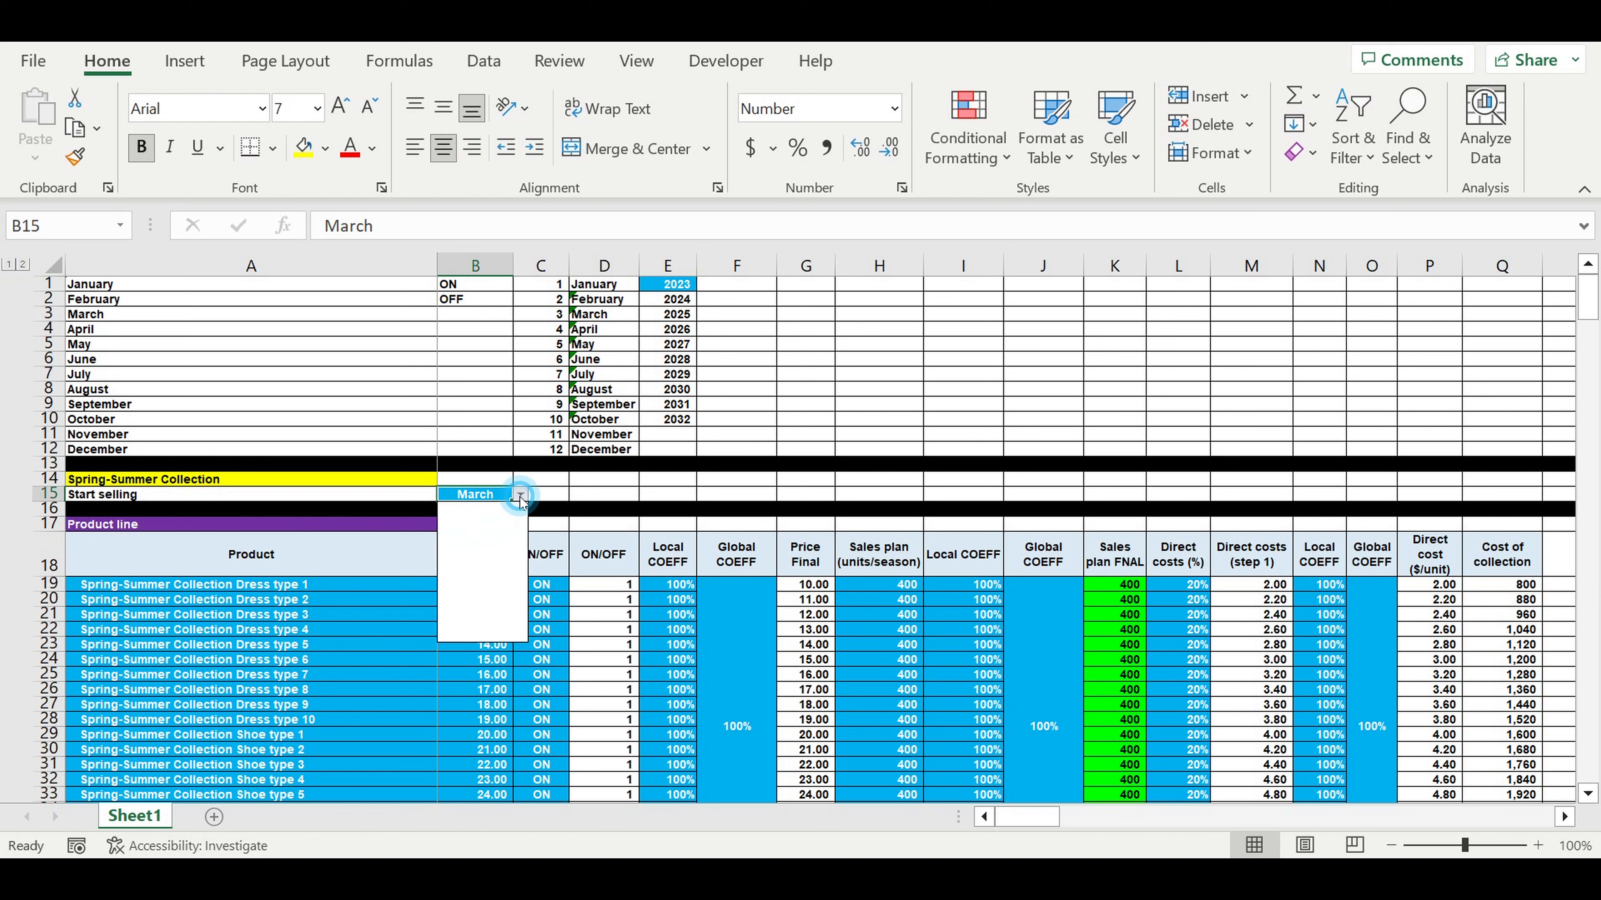
left_click(648, 652)
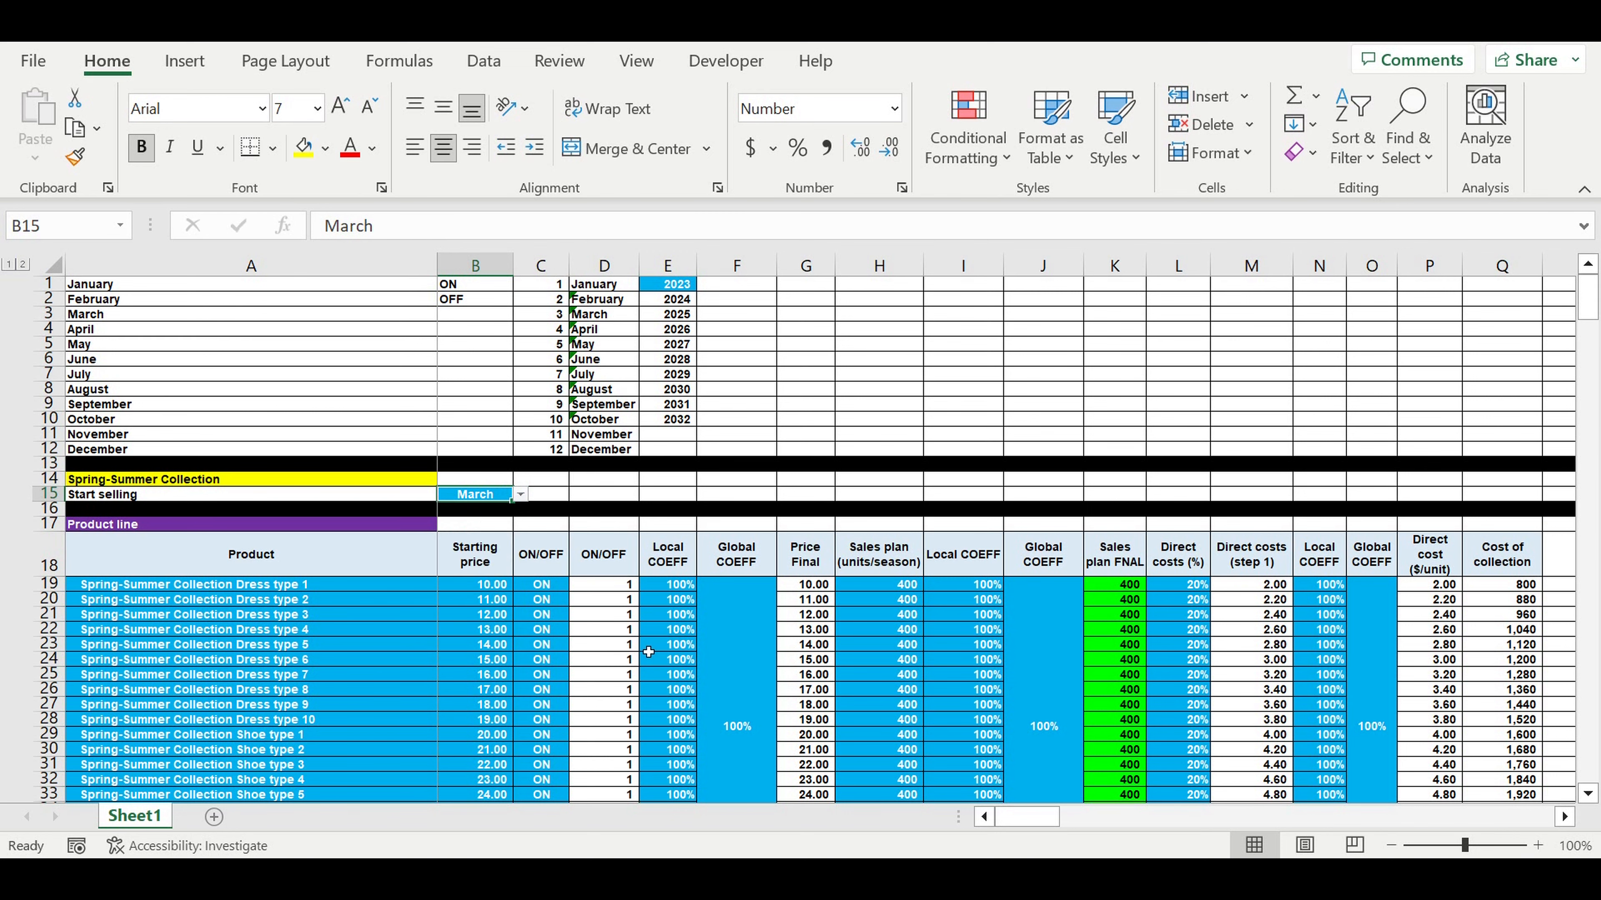
Examine the Spring-Summer Product line inputs from product names and starting prices through ON/OFF, price and sales coefficients, to direct cost percentages and coefficients.
scroll(648, 652, "down", 3)
left_click(290, 451)
left_click_drag(294, 495, 290, 739)
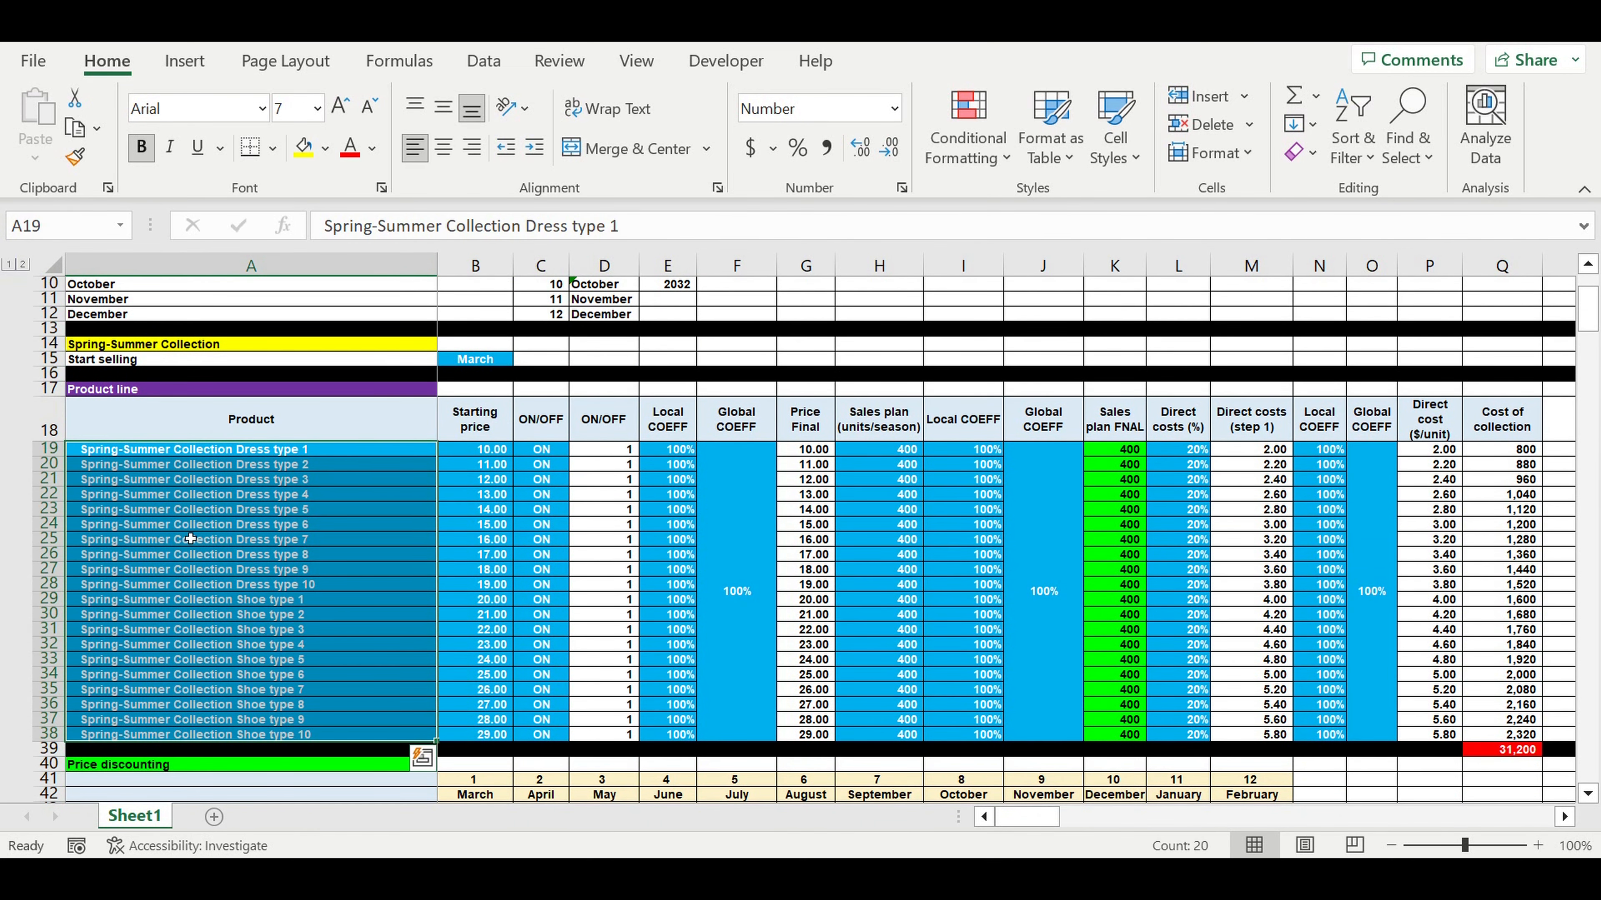
left_click_drag(294, 455, 289, 737)
left_click_drag(474, 449, 474, 705)
left_click_drag(541, 449, 547, 689)
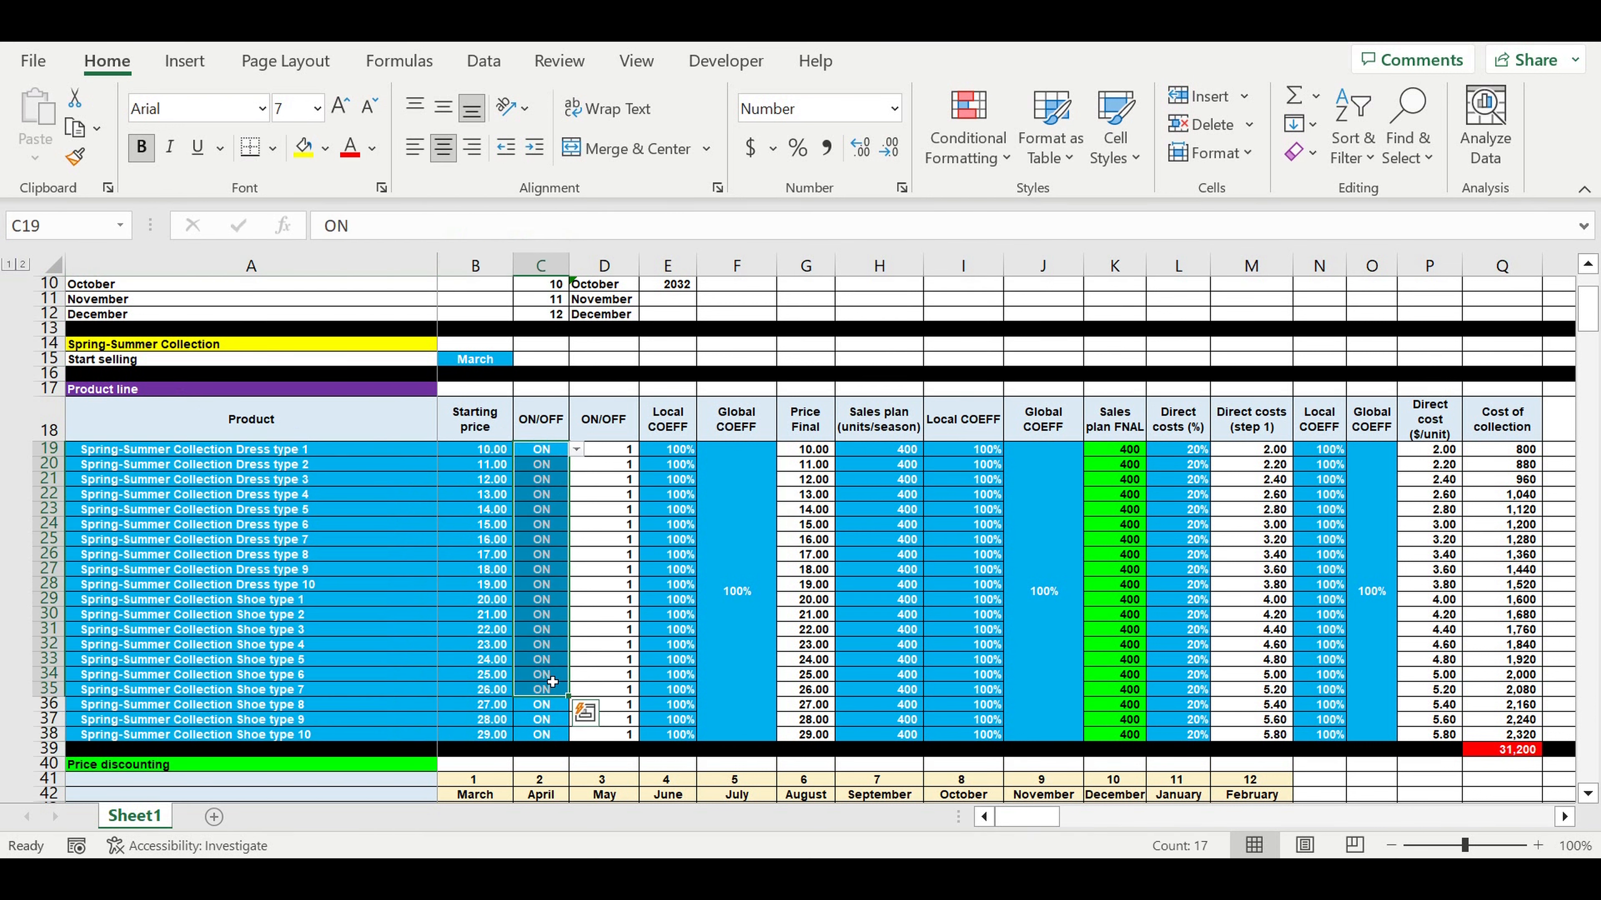
left_click_drag(728, 493, 691, 496)
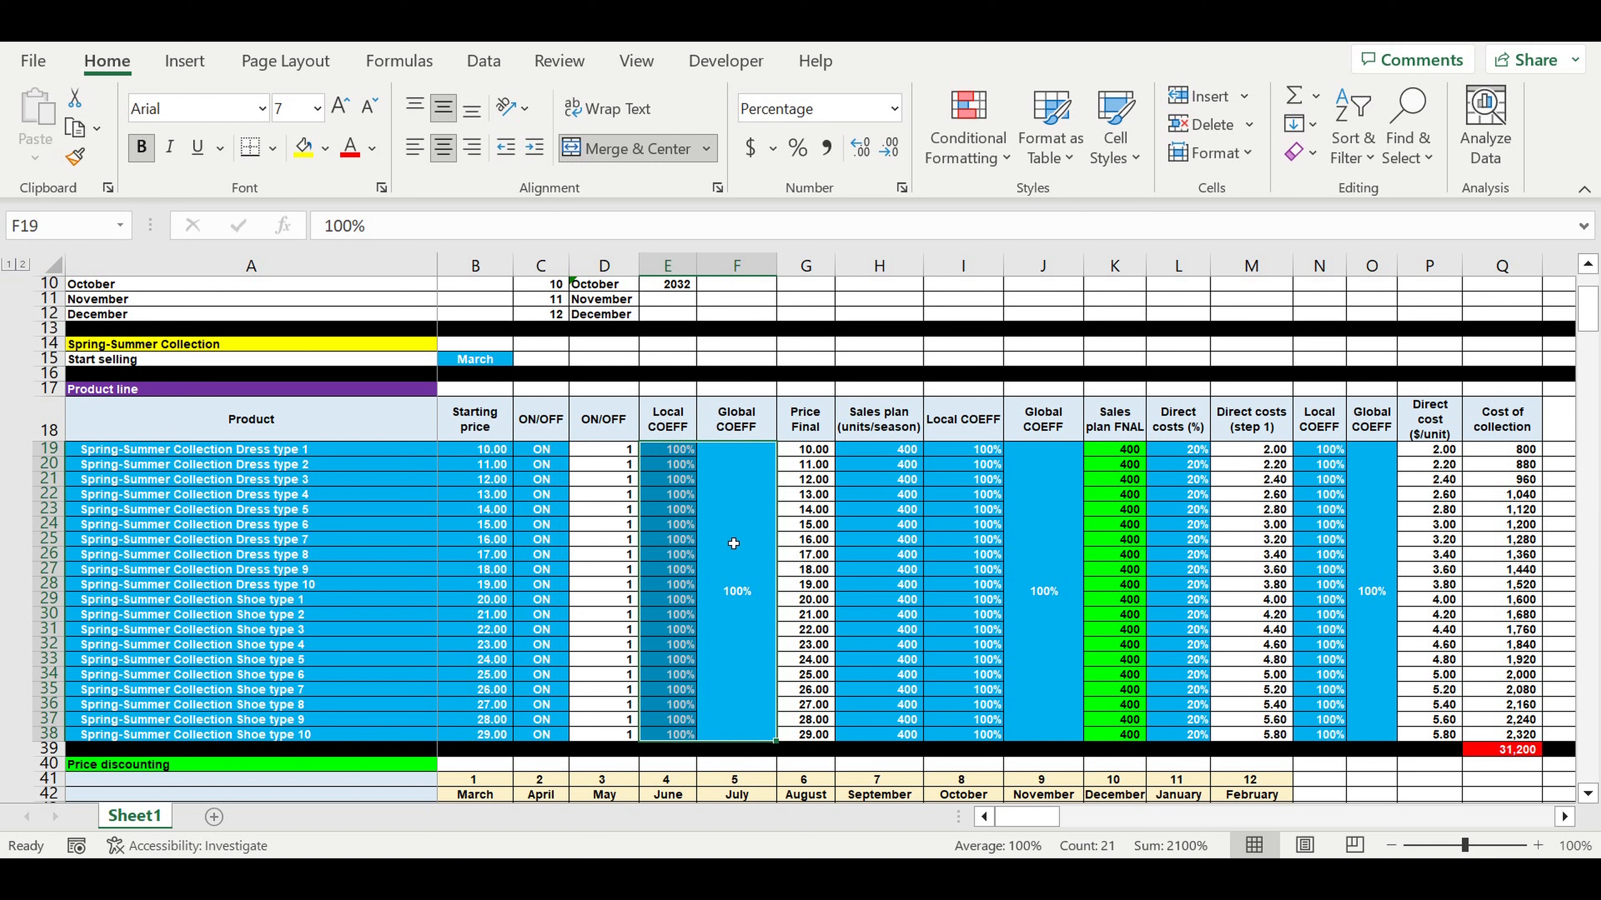
left_click_drag(1043, 567, 995, 566)
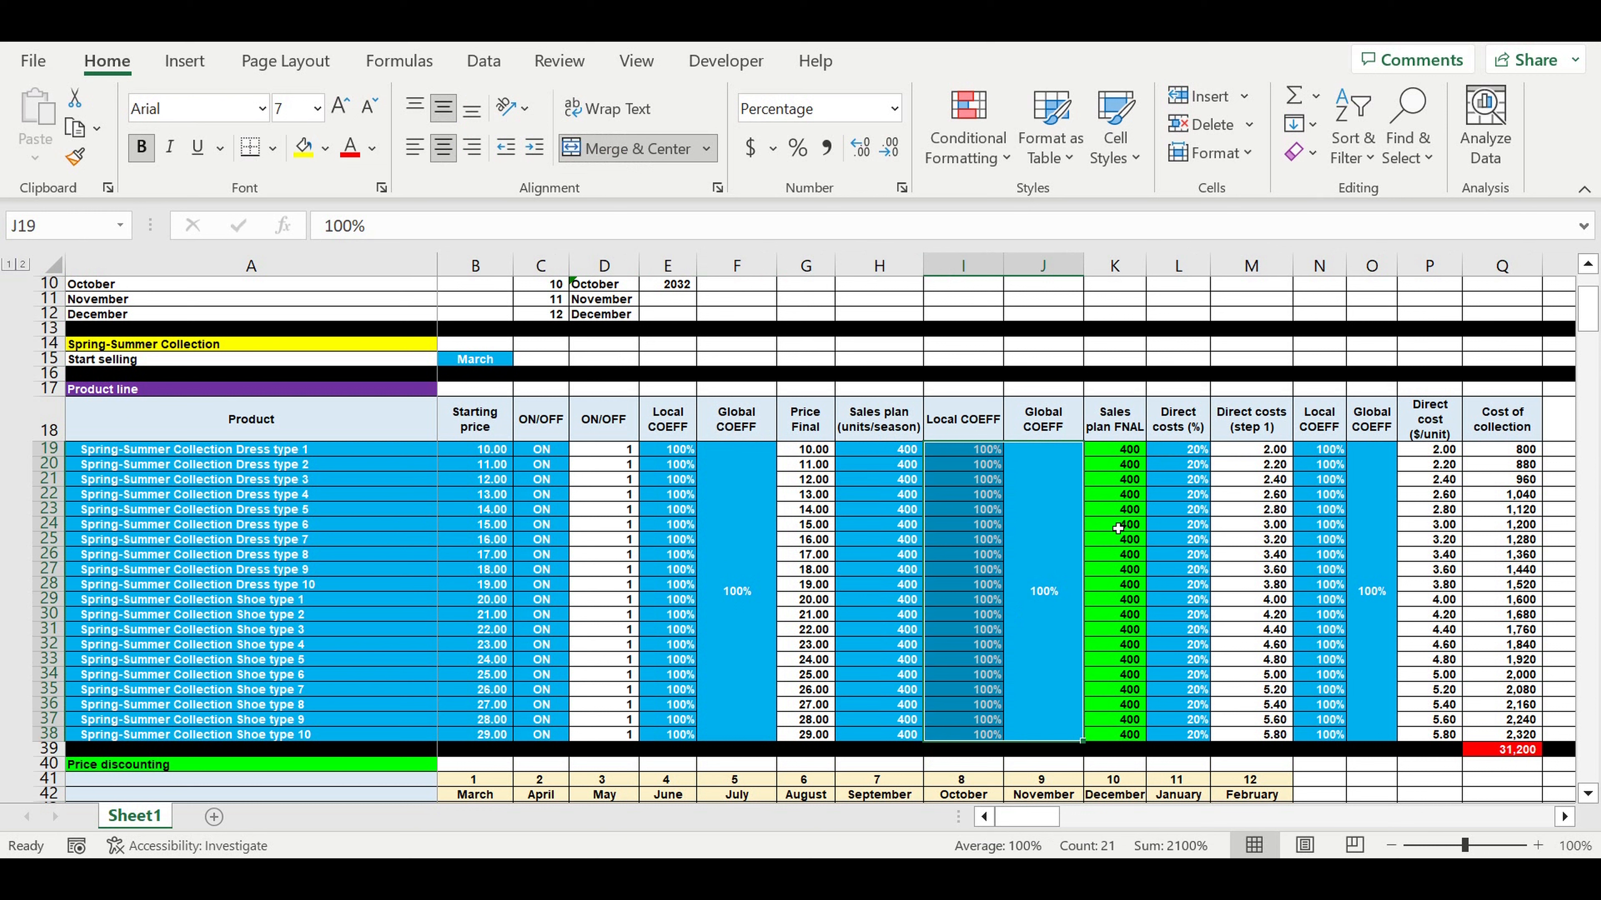
left_click_drag(1178, 450, 1187, 739)
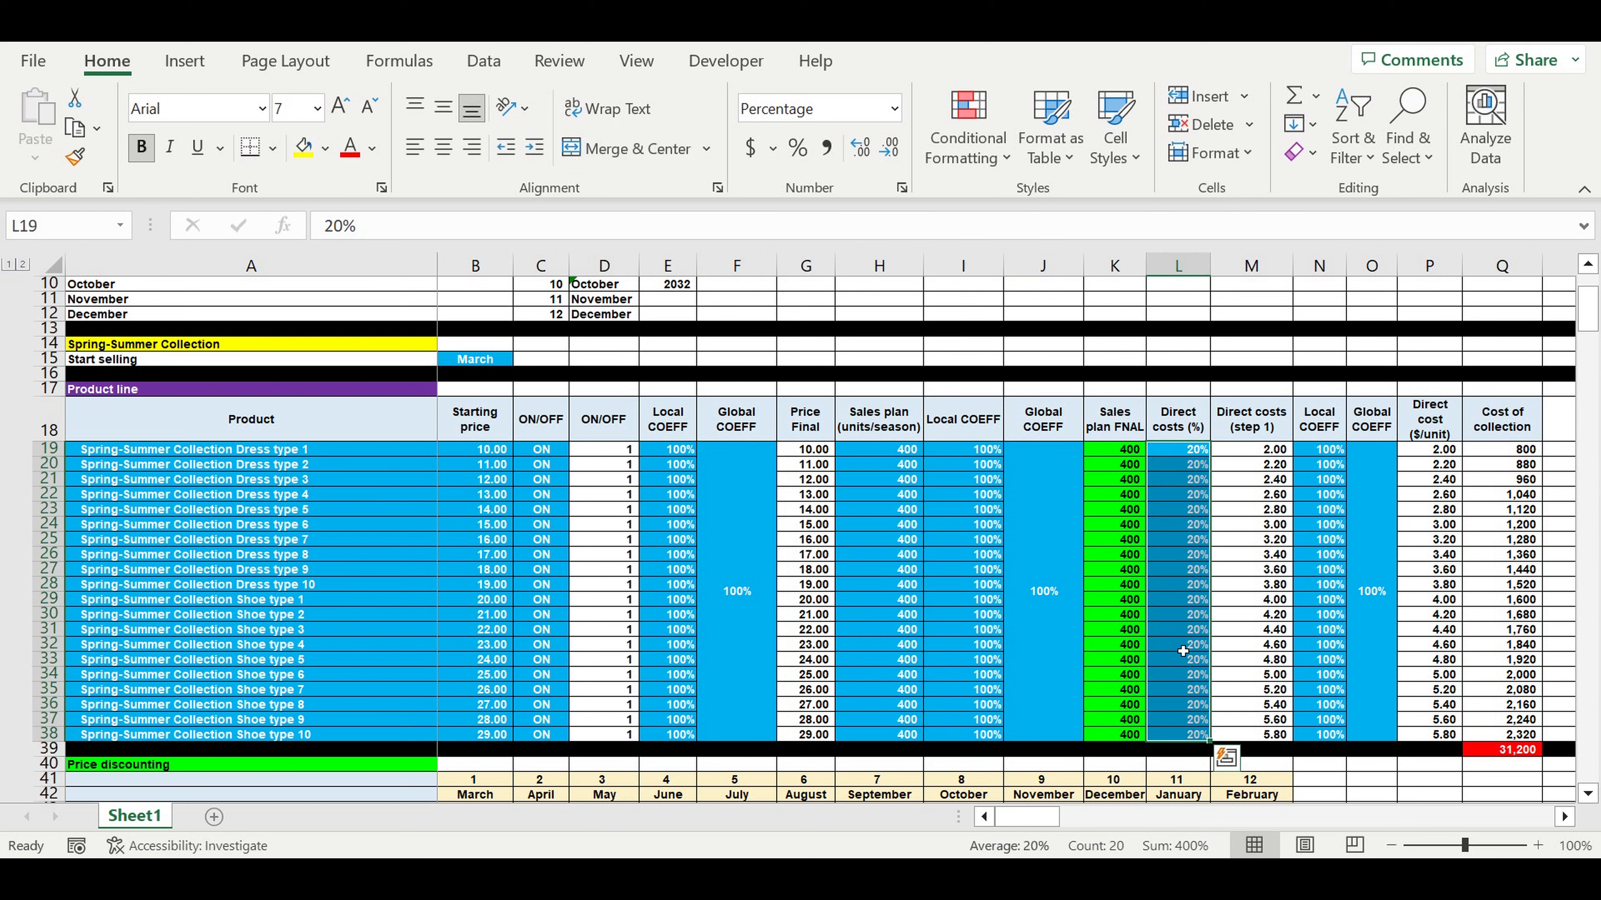
left_click(1187, 557)
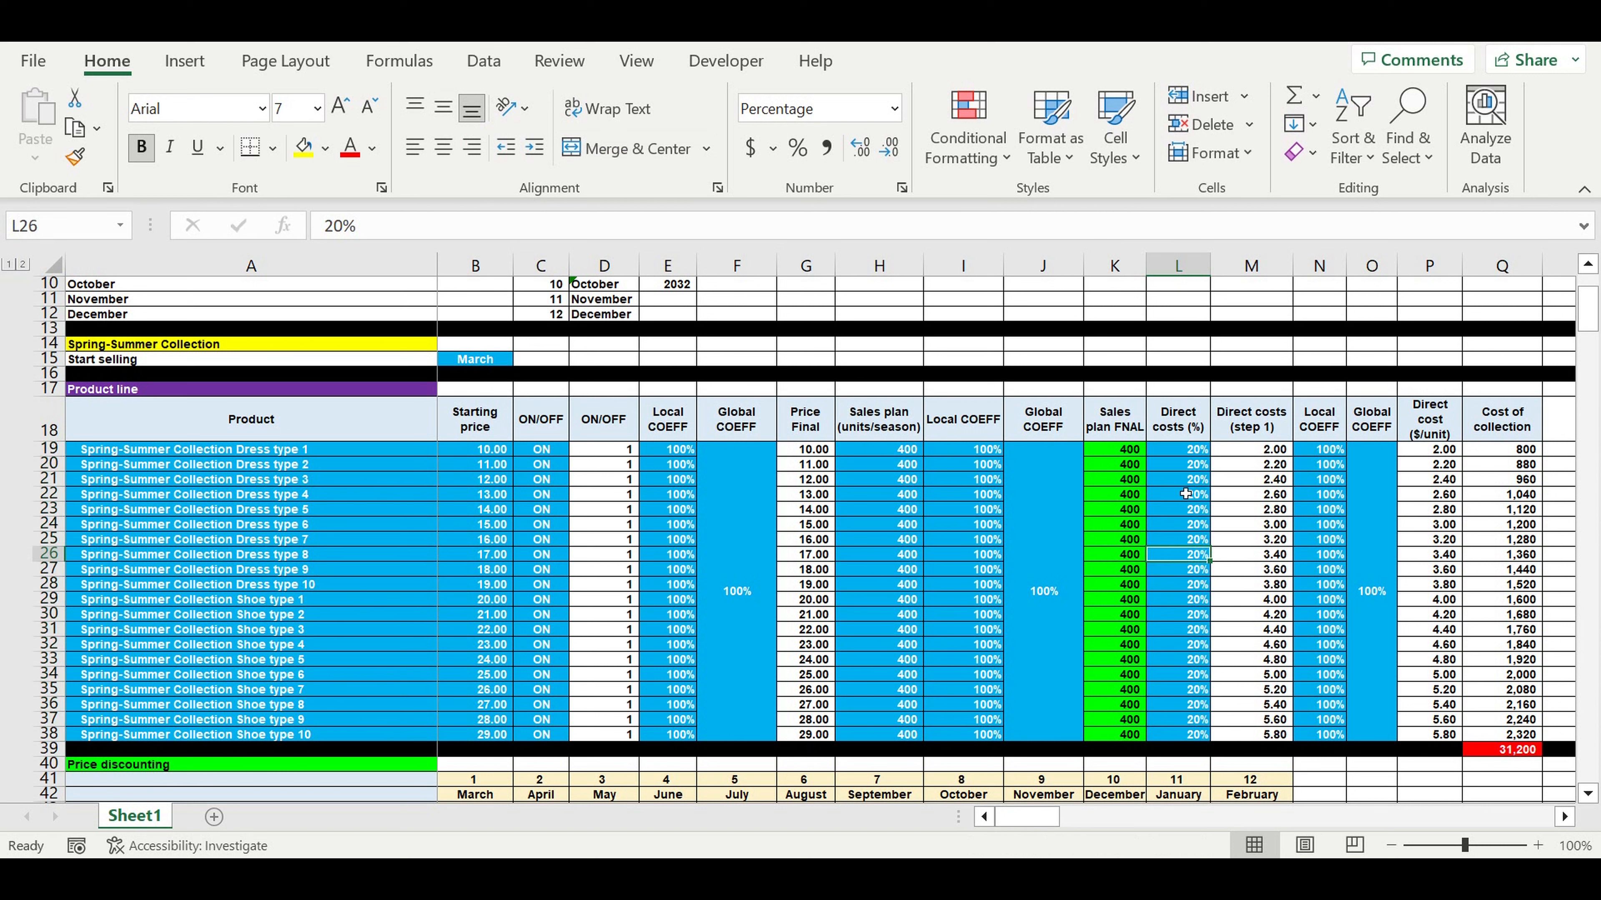
left_click_drag(1324, 451, 1370, 681)
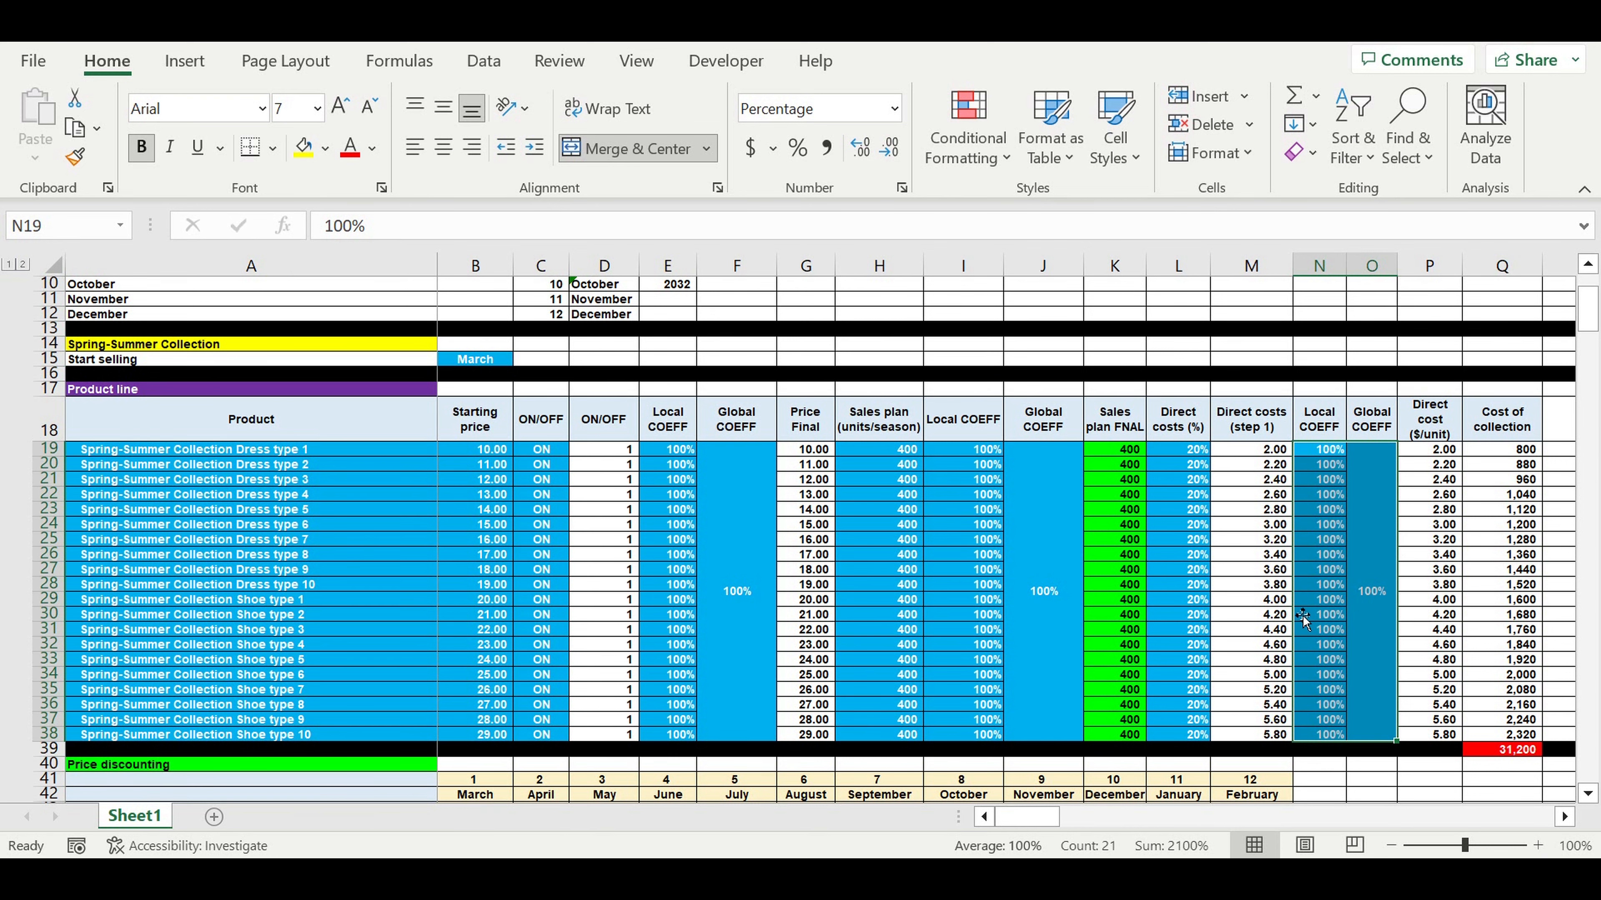
Examine the Spring-Summer Price discounting table: its product list, monthly discount percentages from March to February, and month header rows.
scroll(1298, 596, "down", 7)
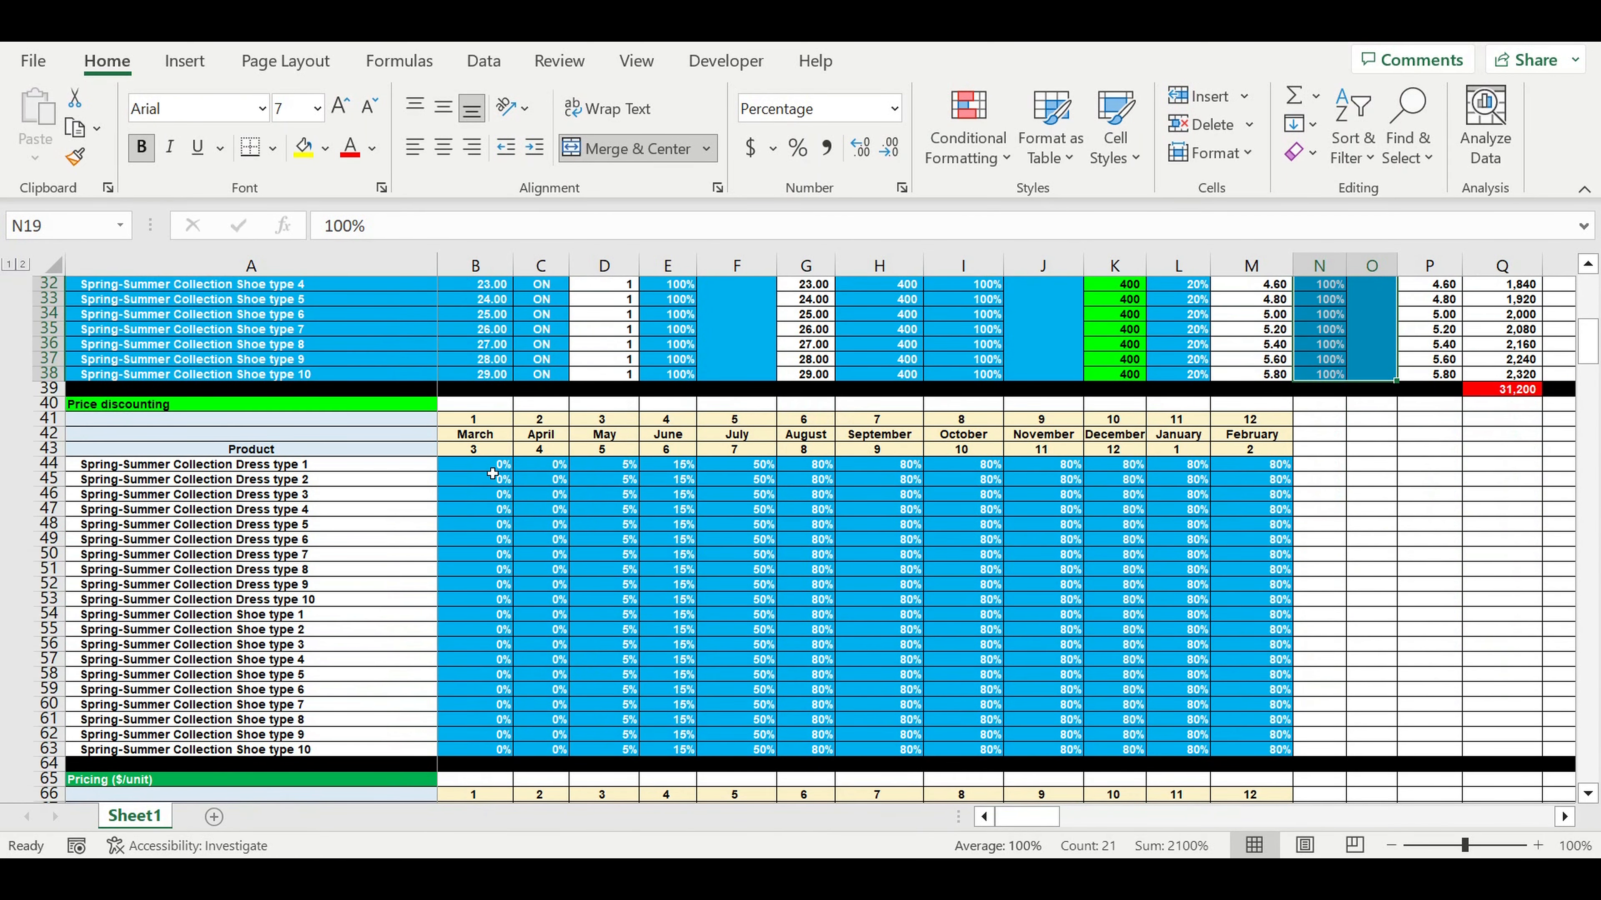
left_click_drag(492, 468, 1248, 756)
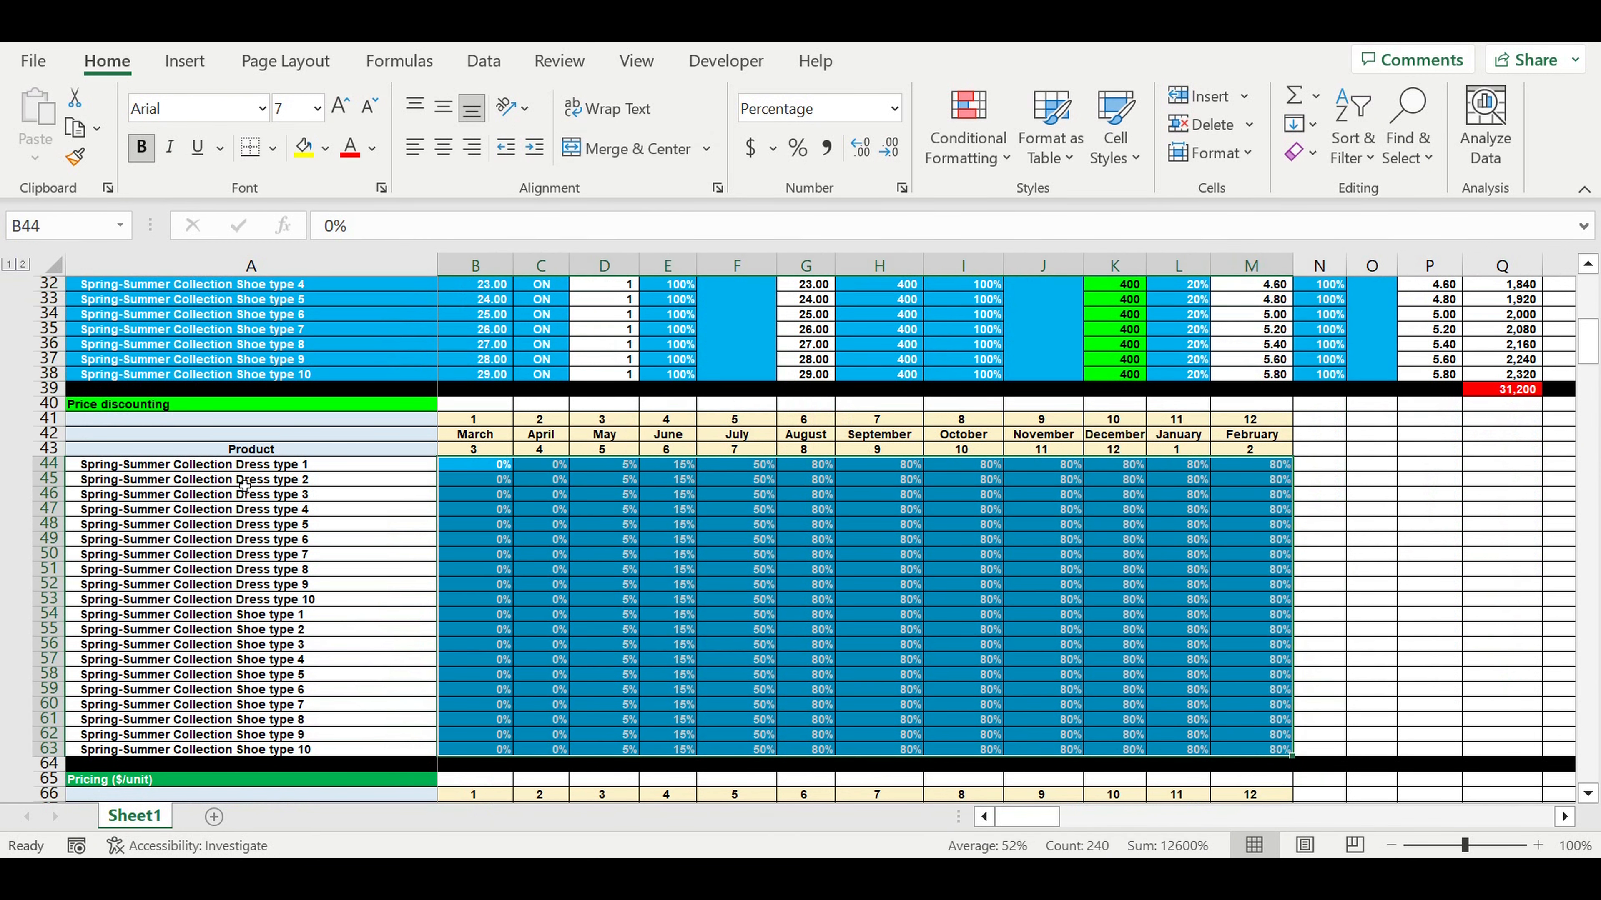
left_click_drag(234, 472, 275, 754)
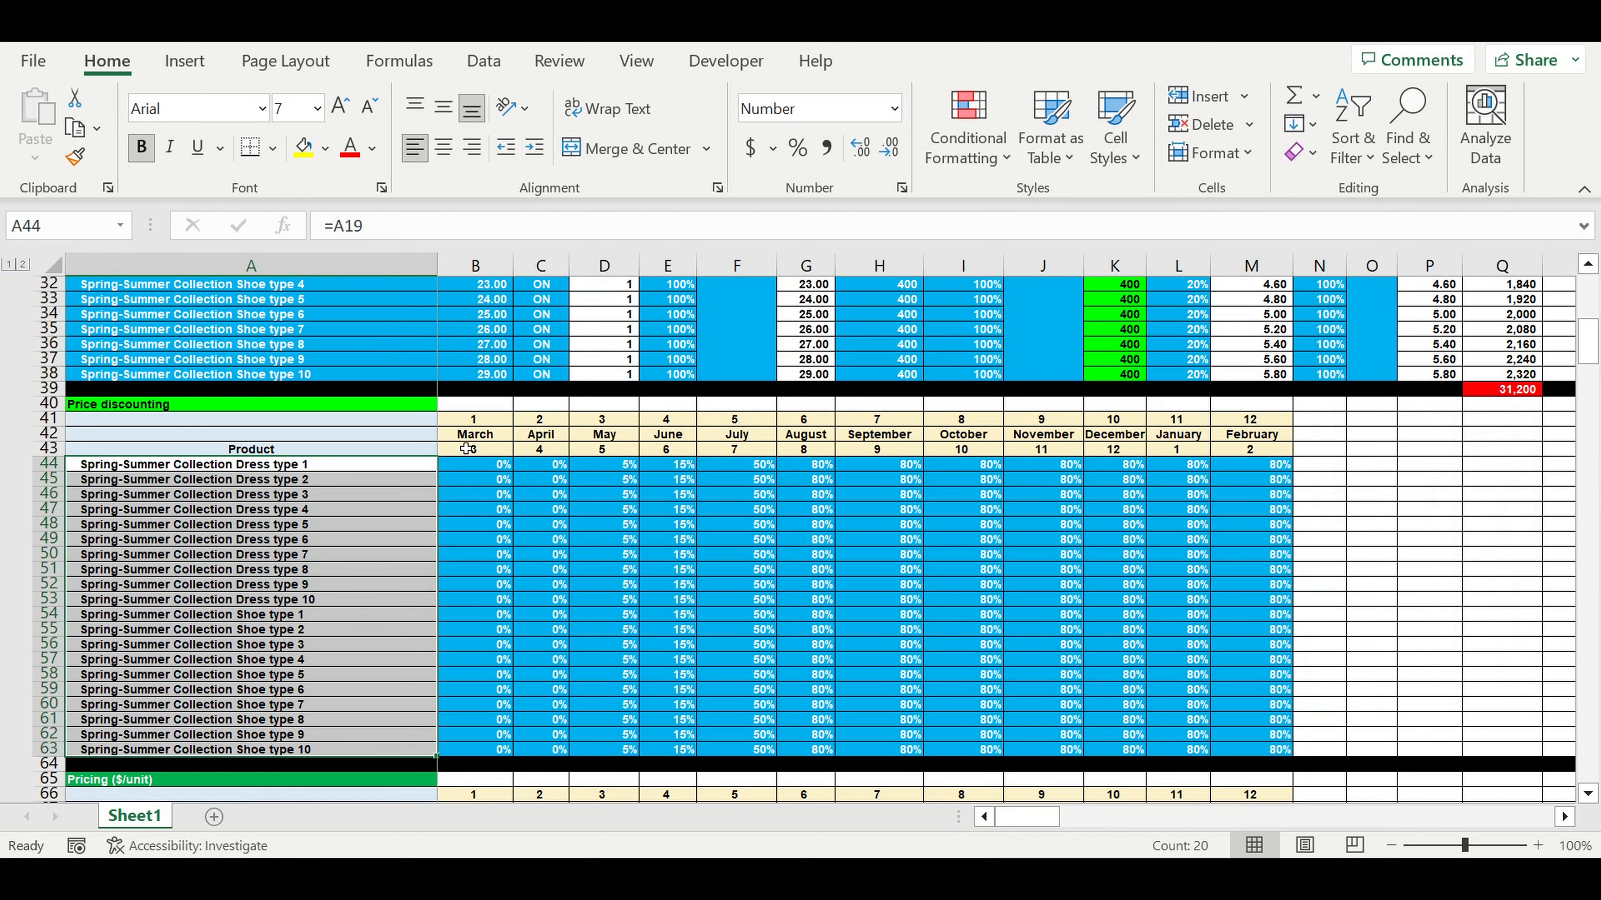
left_click(477, 435)
left_click(479, 466)
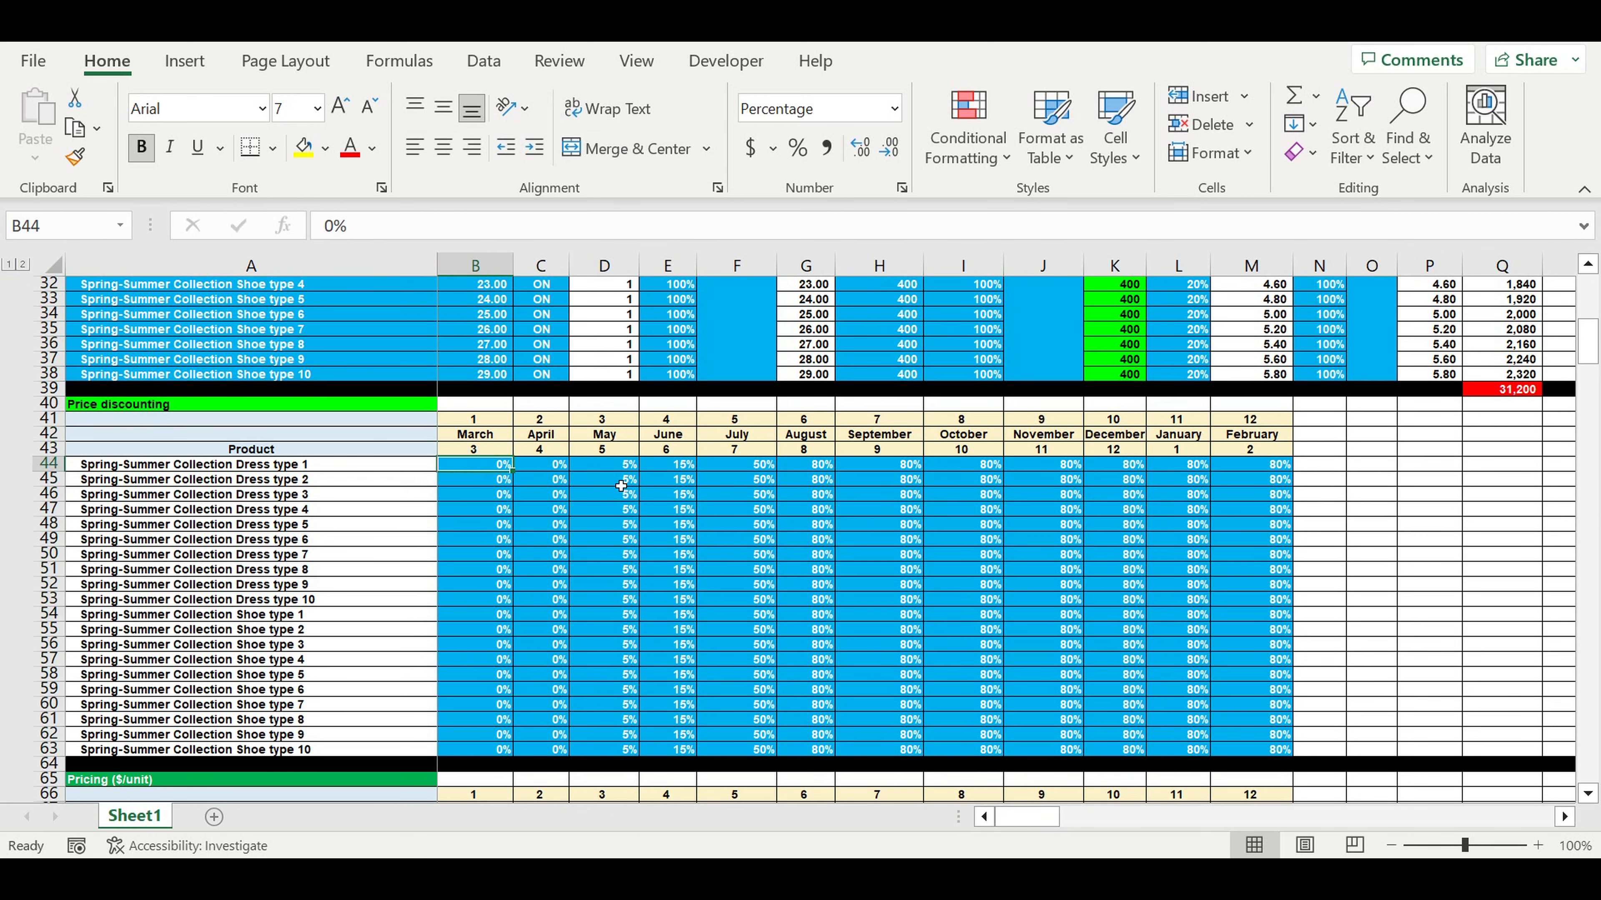
left_click(615, 469)
left_click(670, 470)
left_click(743, 471)
left_click(788, 472)
left_click(831, 466)
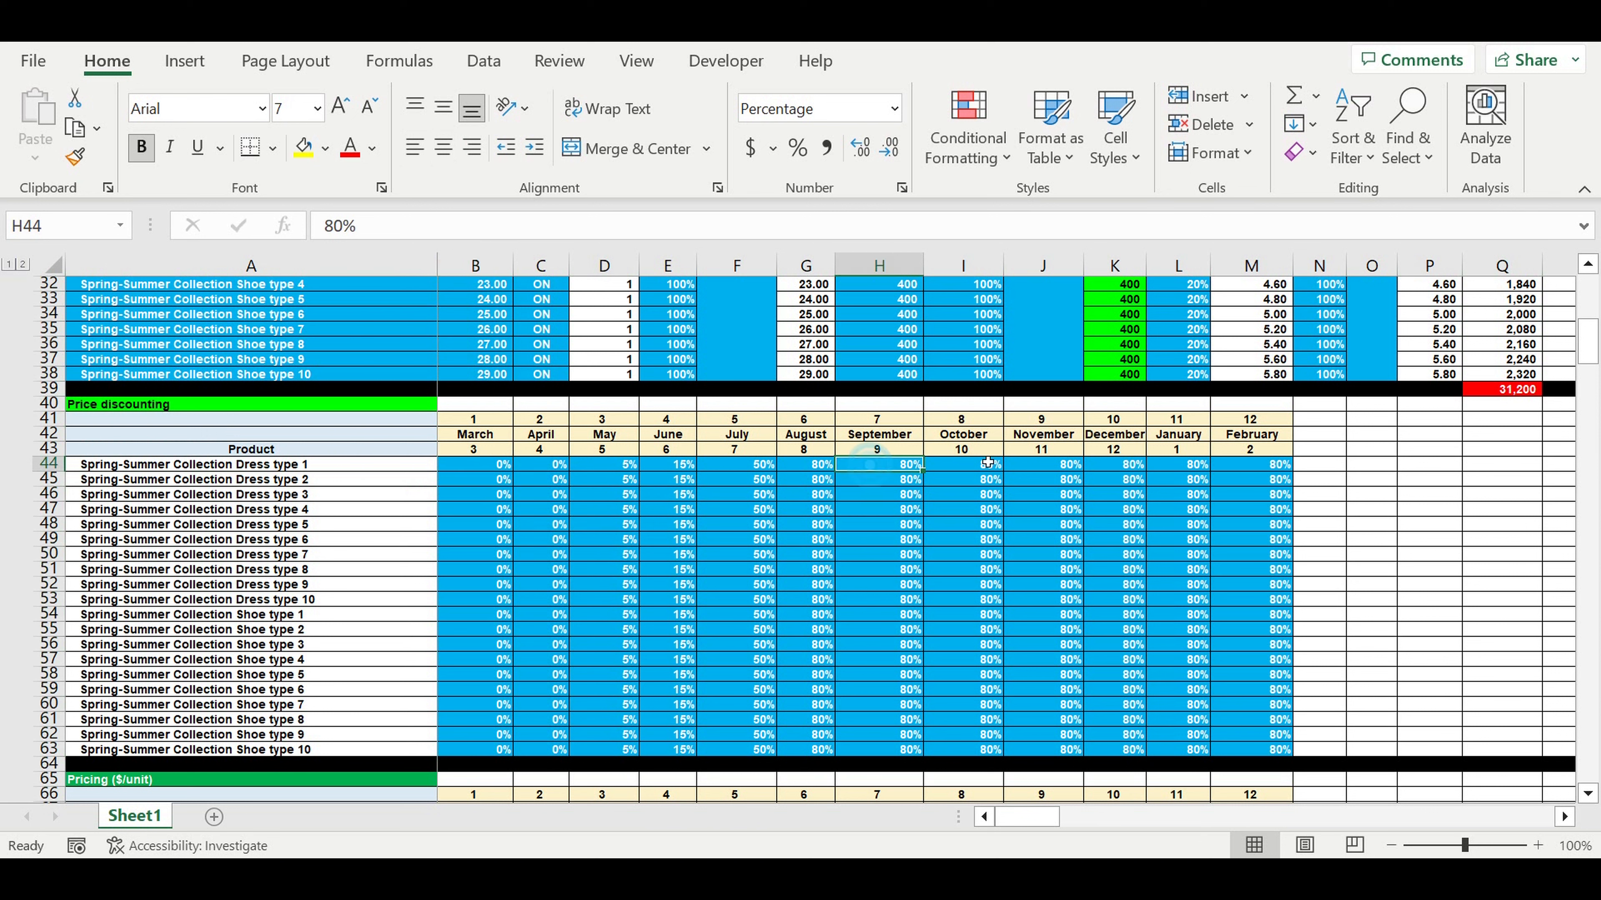
left_click(1114, 467)
left_click(1255, 467)
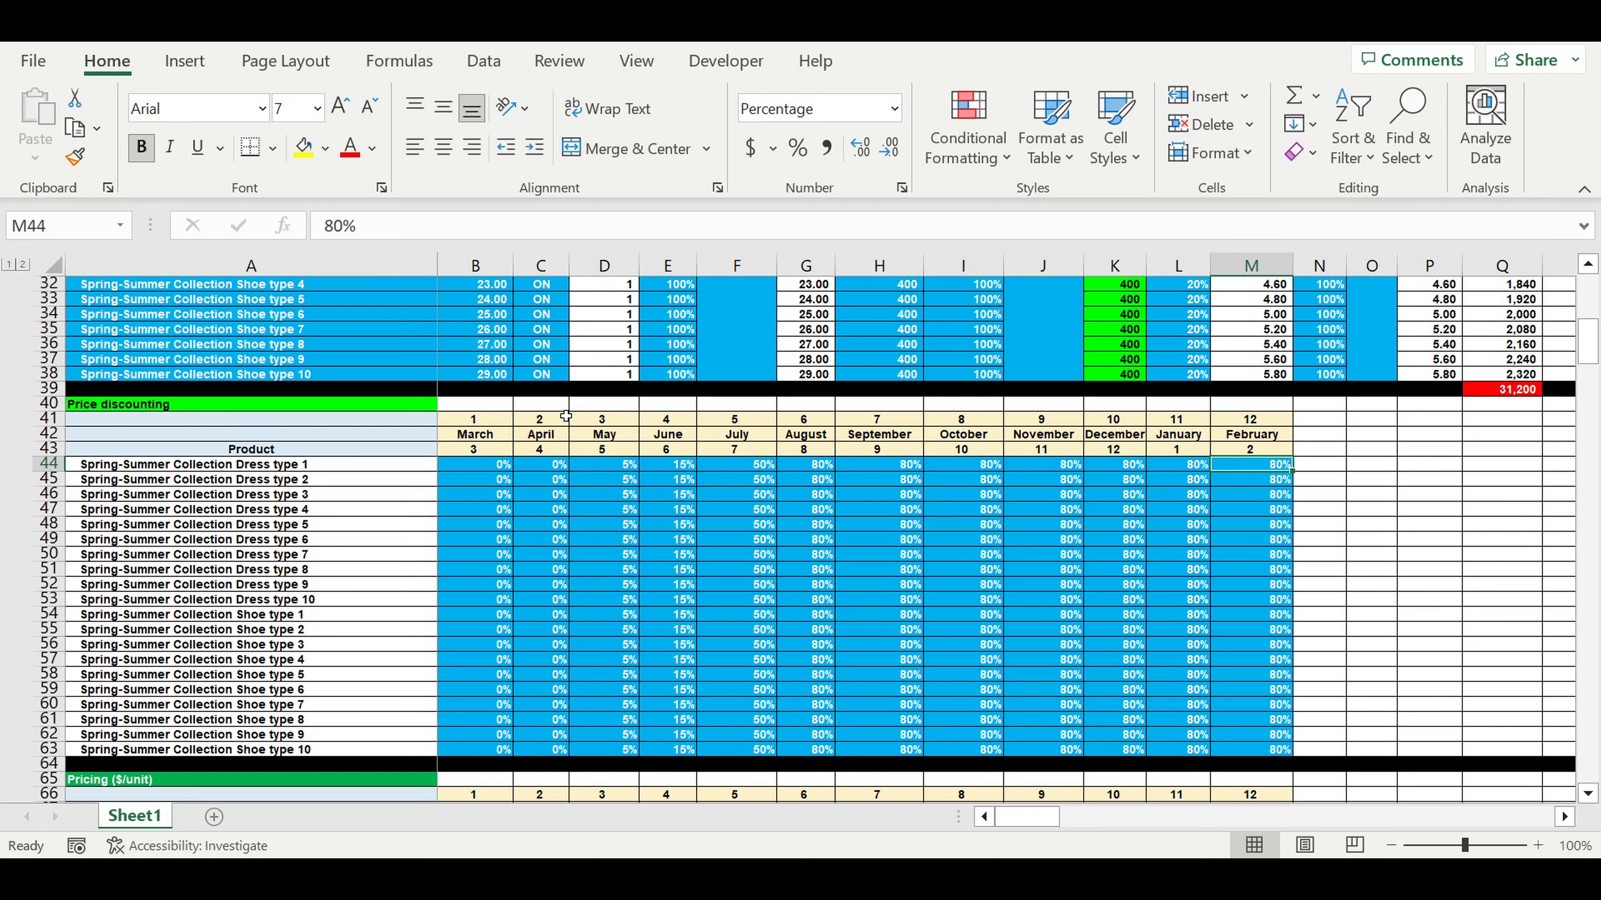
left_click_drag(493, 421, 1252, 449)
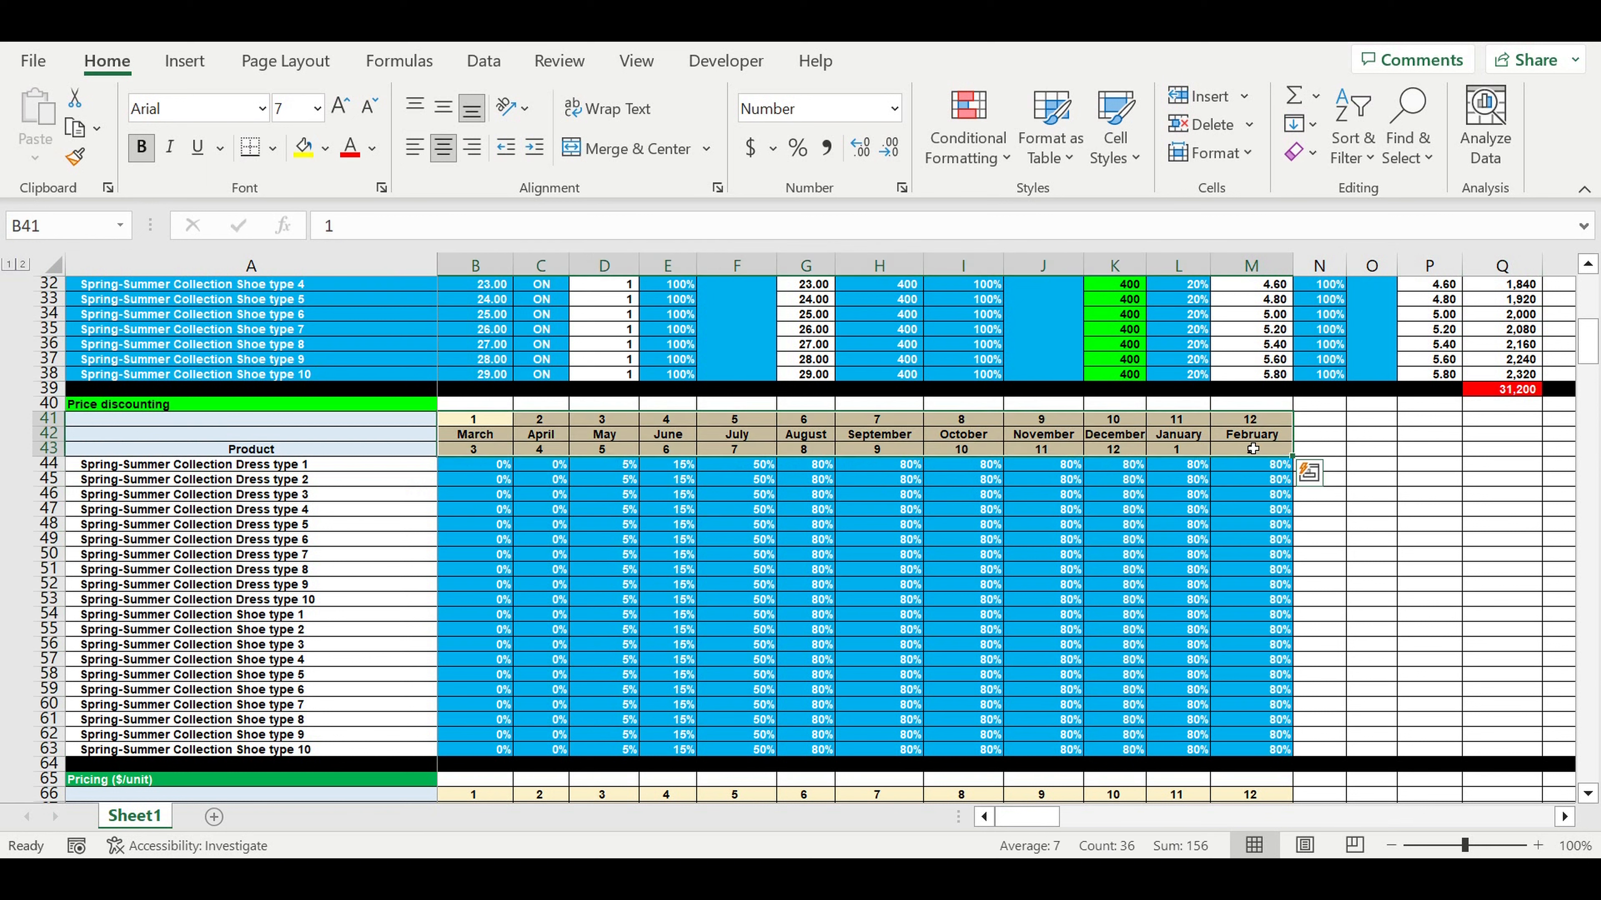
left_click(482, 440)
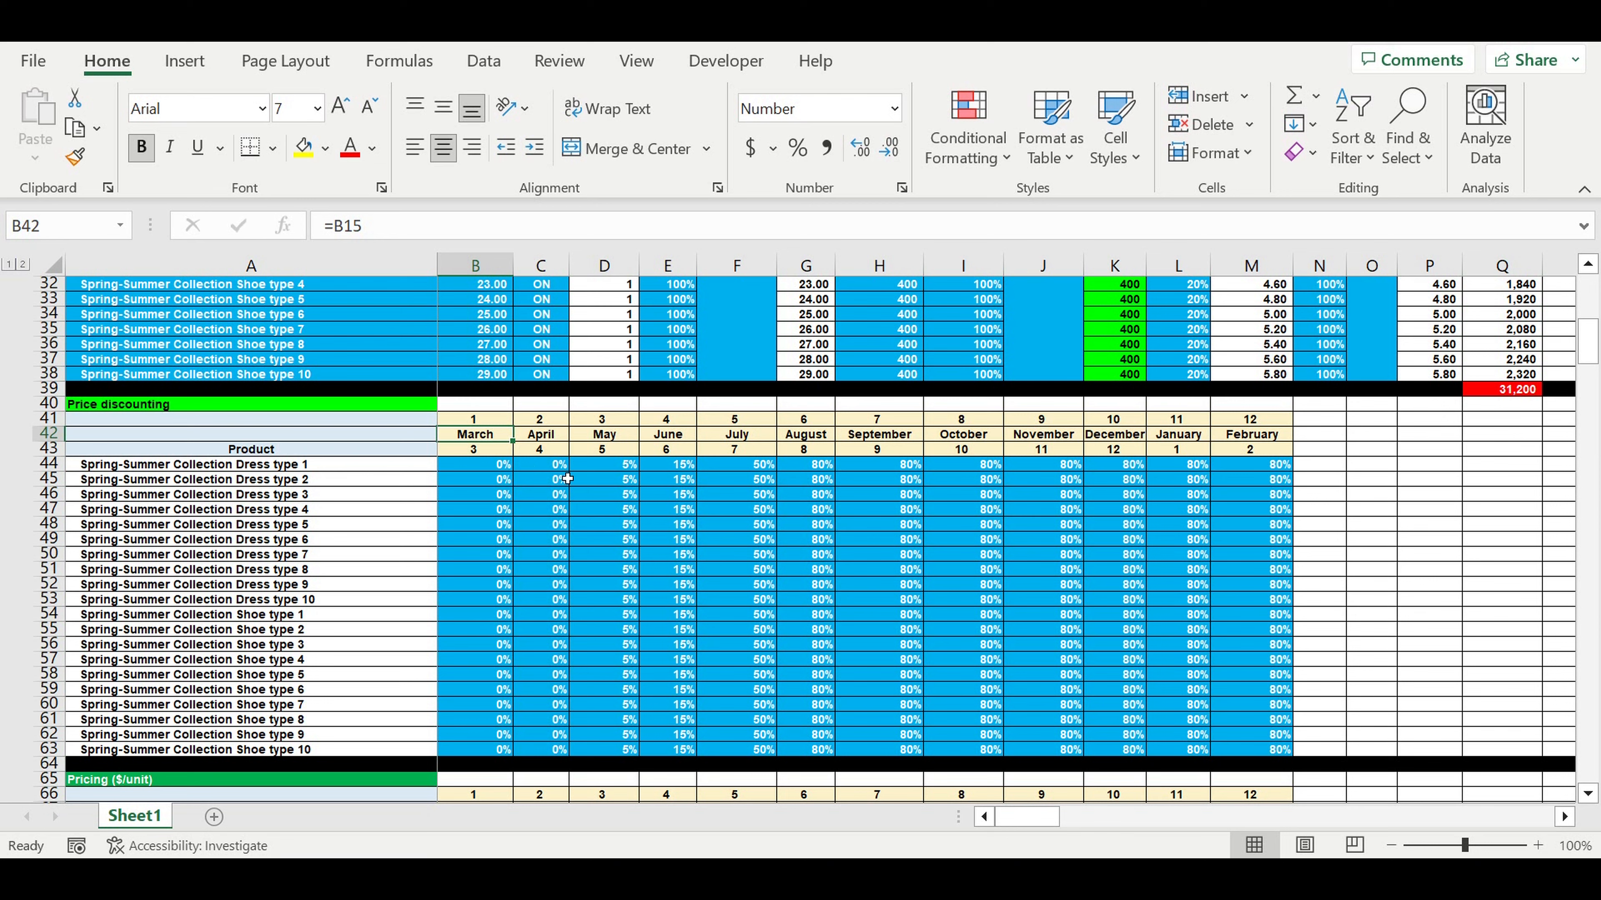
Examine the Spring-Summer Sales plan allocation table, covering its monthly percentages, linked product names and March header in rows 92 to 113.
scroll(567, 478, "down", 8)
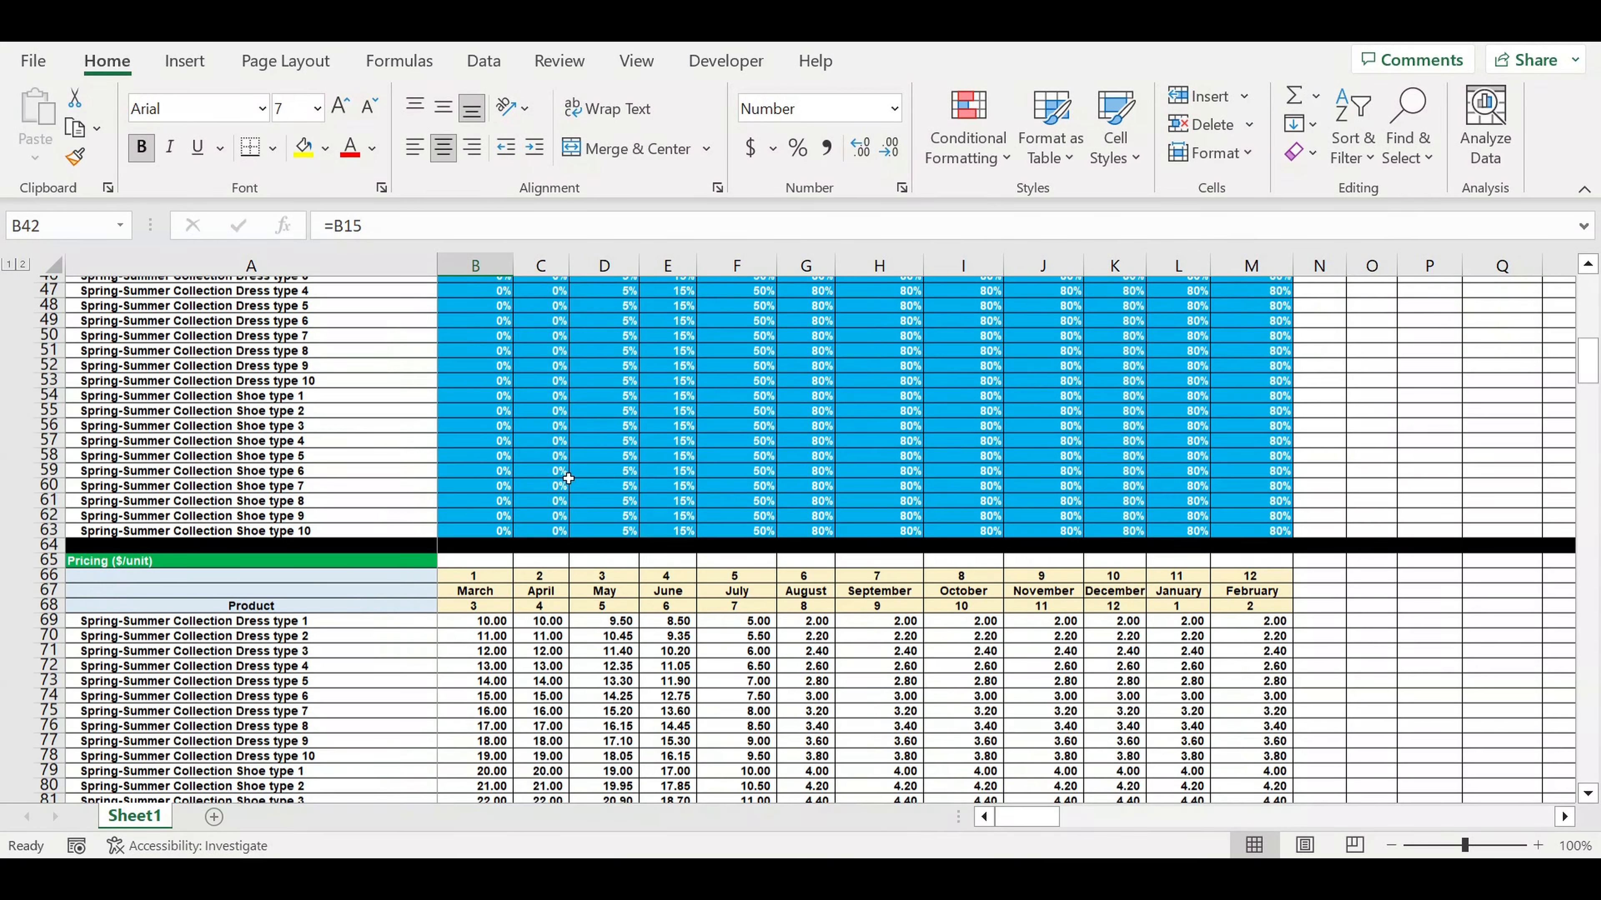
scroll(567, 479, "down", 9)
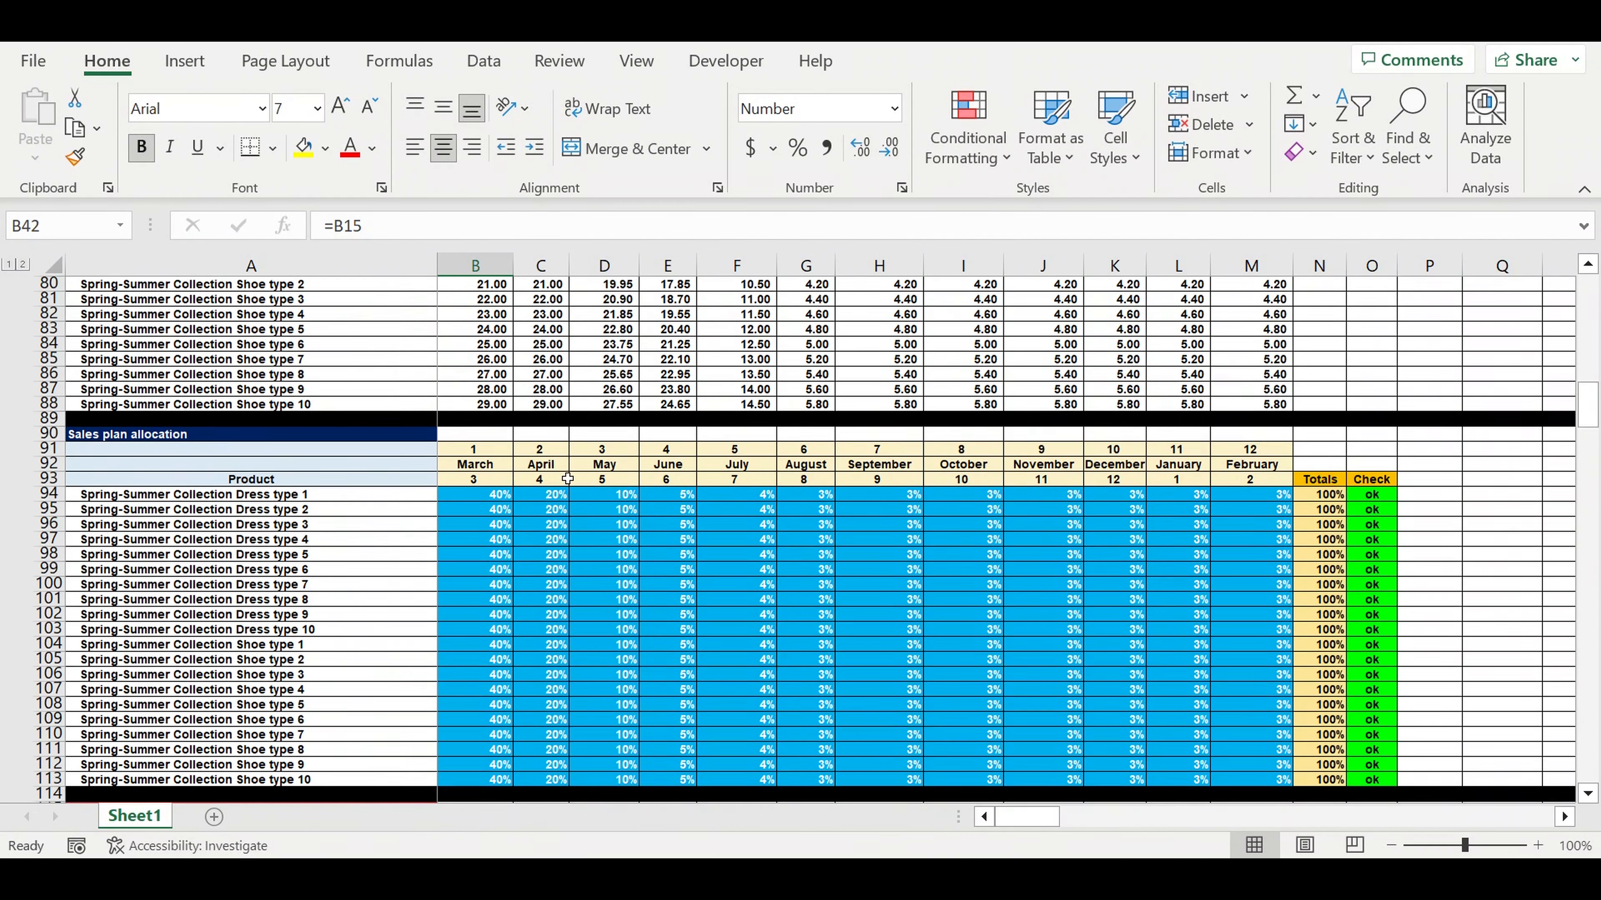
scroll(533, 491, "down", 1)
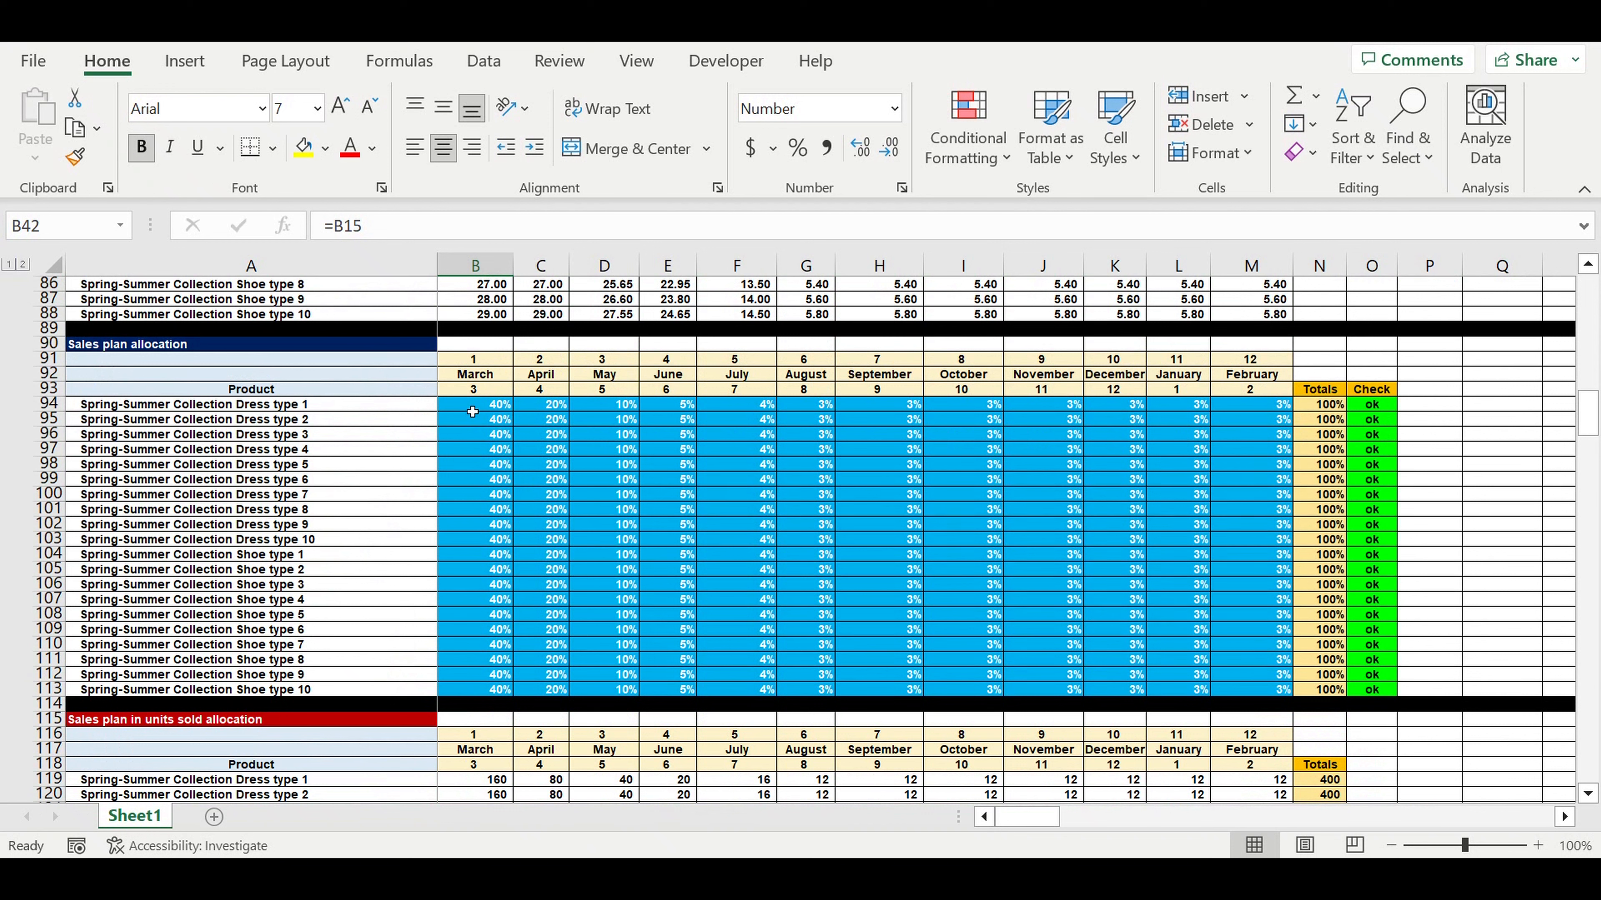
left_click_drag(472, 411, 1236, 691)
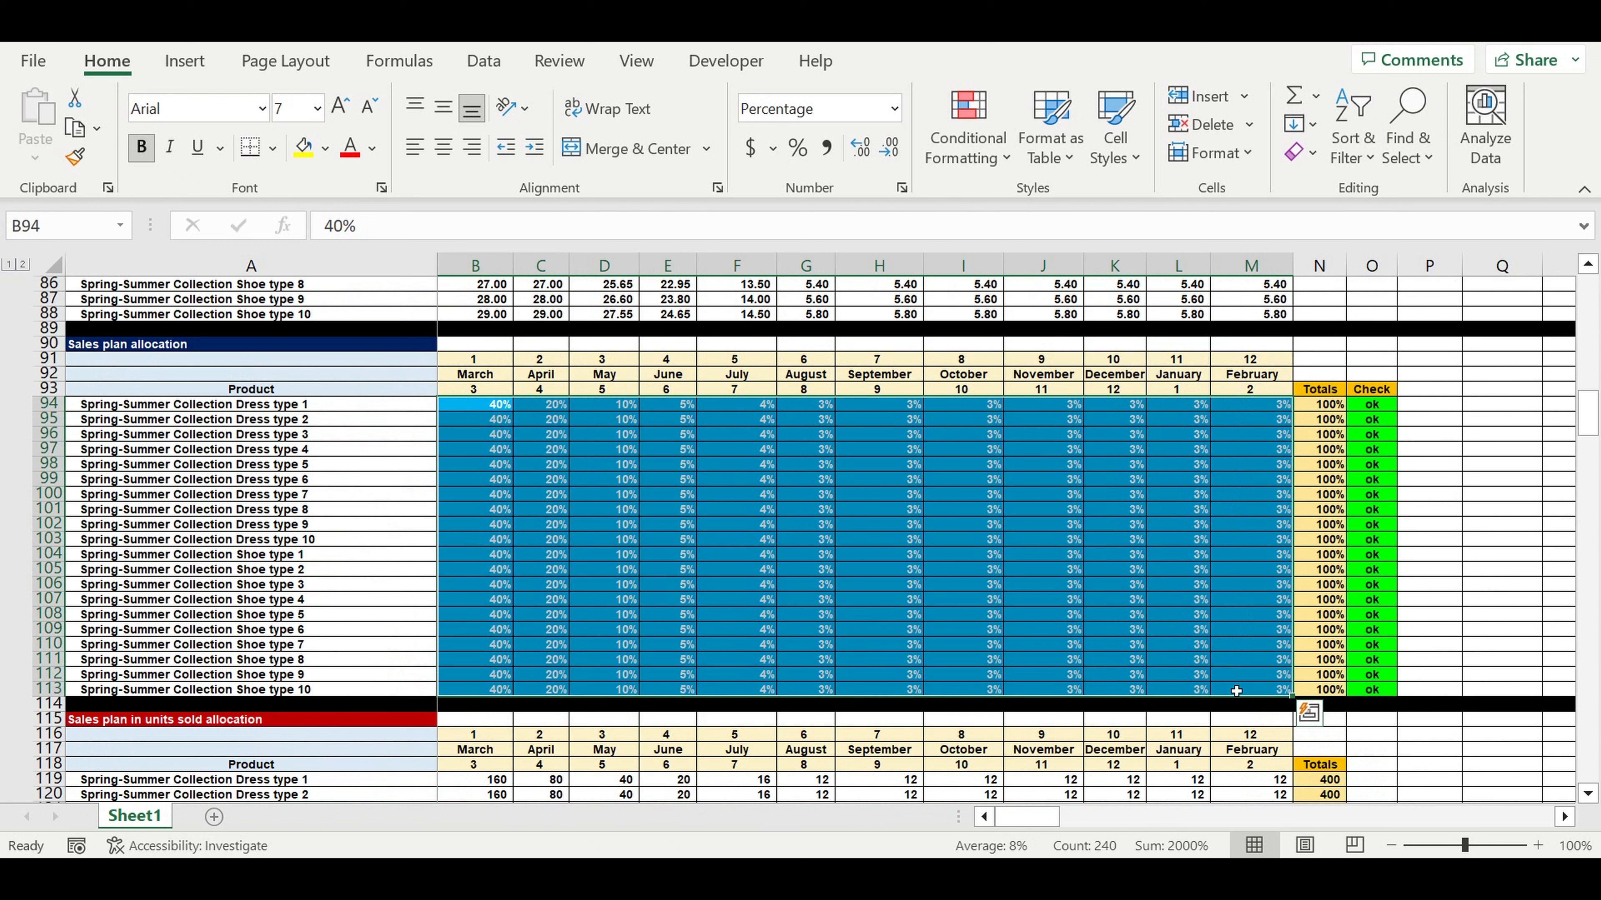
left_click(756, 512)
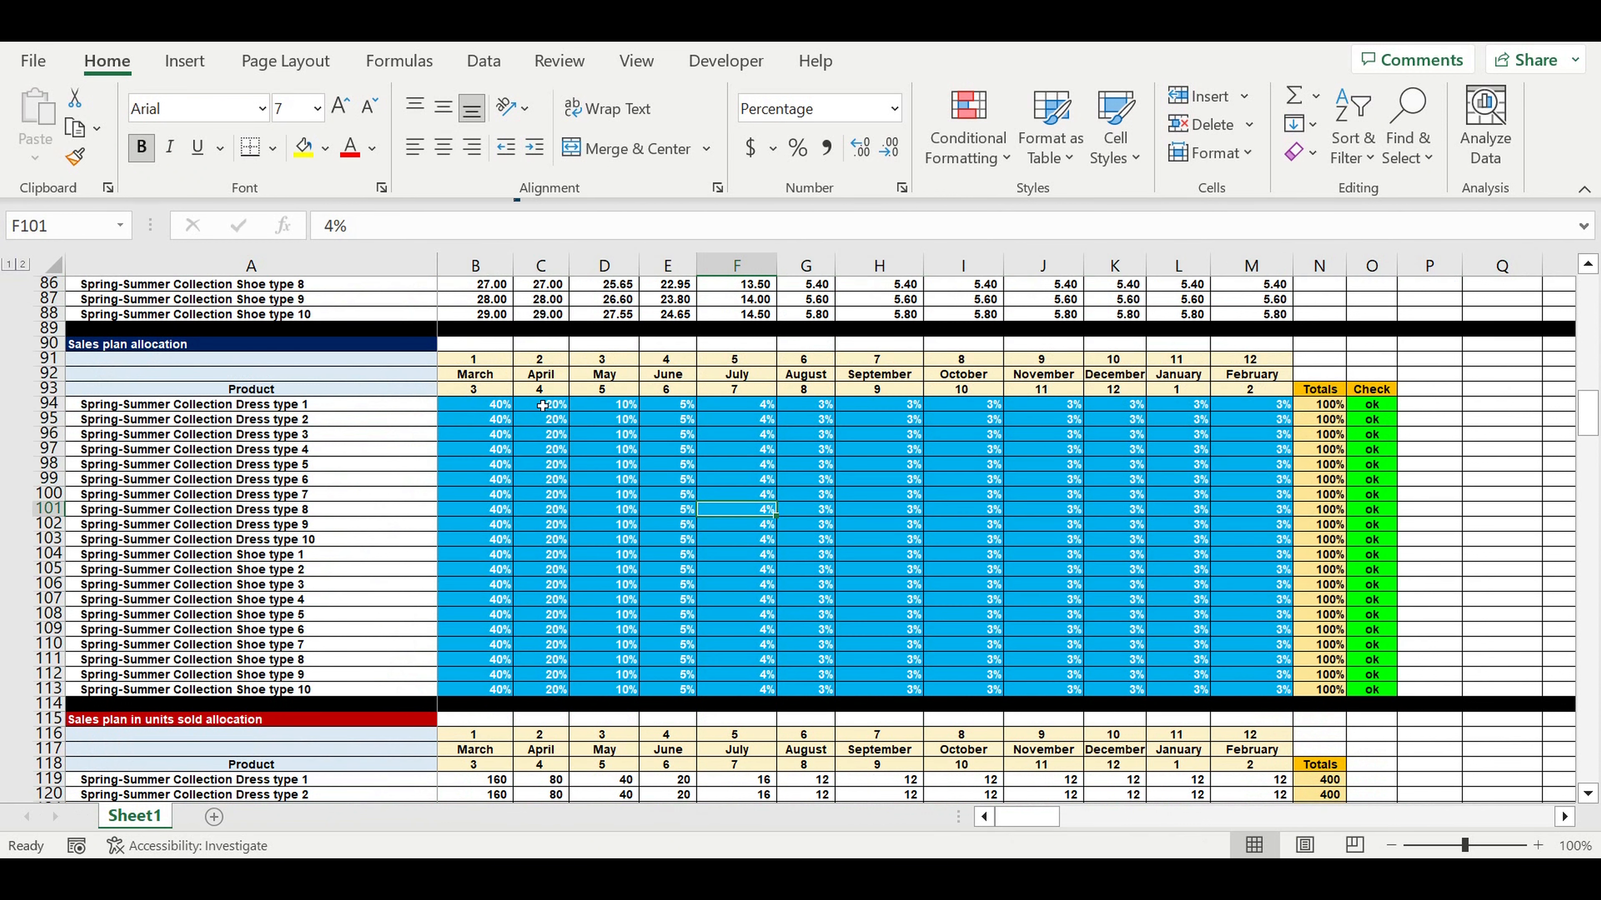
left_click_drag(490, 411, 1260, 689)
left_click(603, 464)
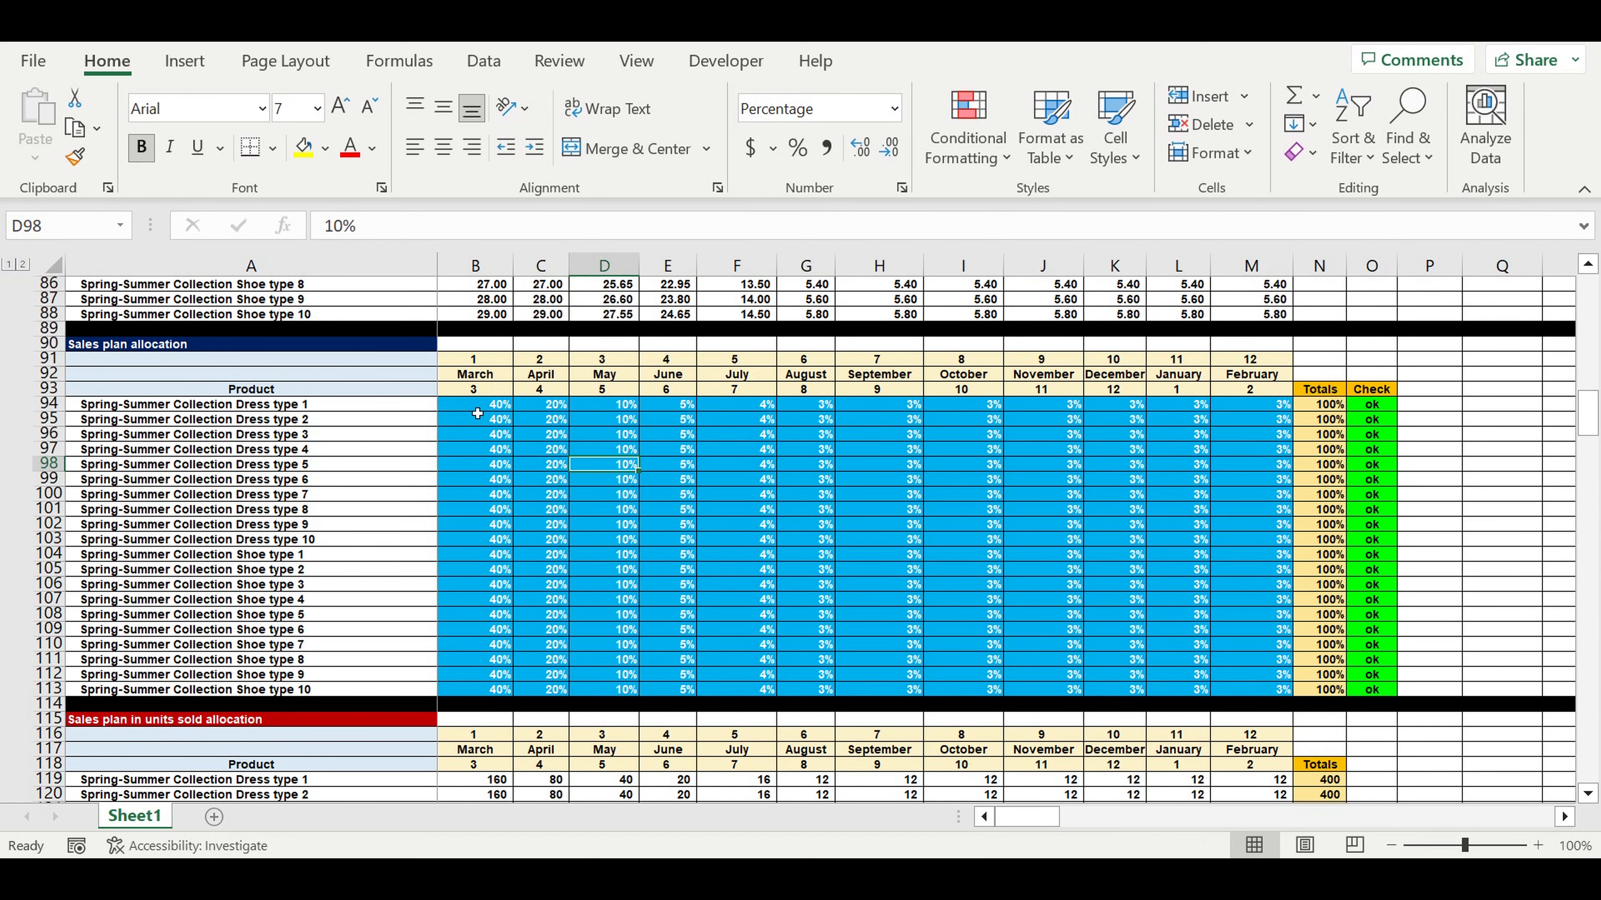
left_click(477, 410)
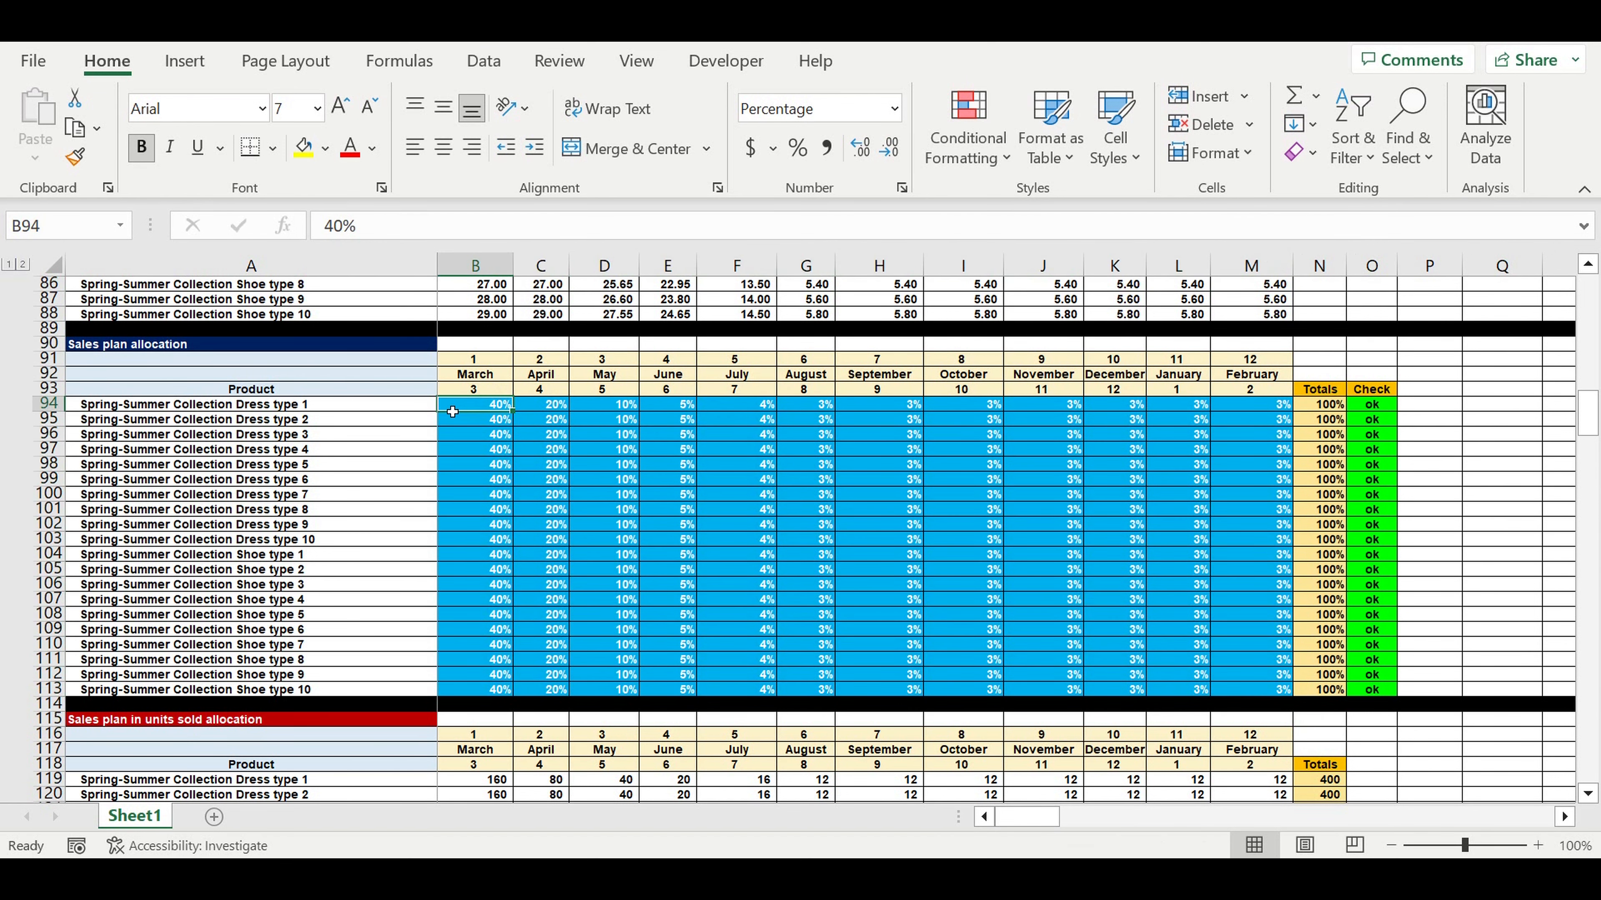
left_click(416, 411)
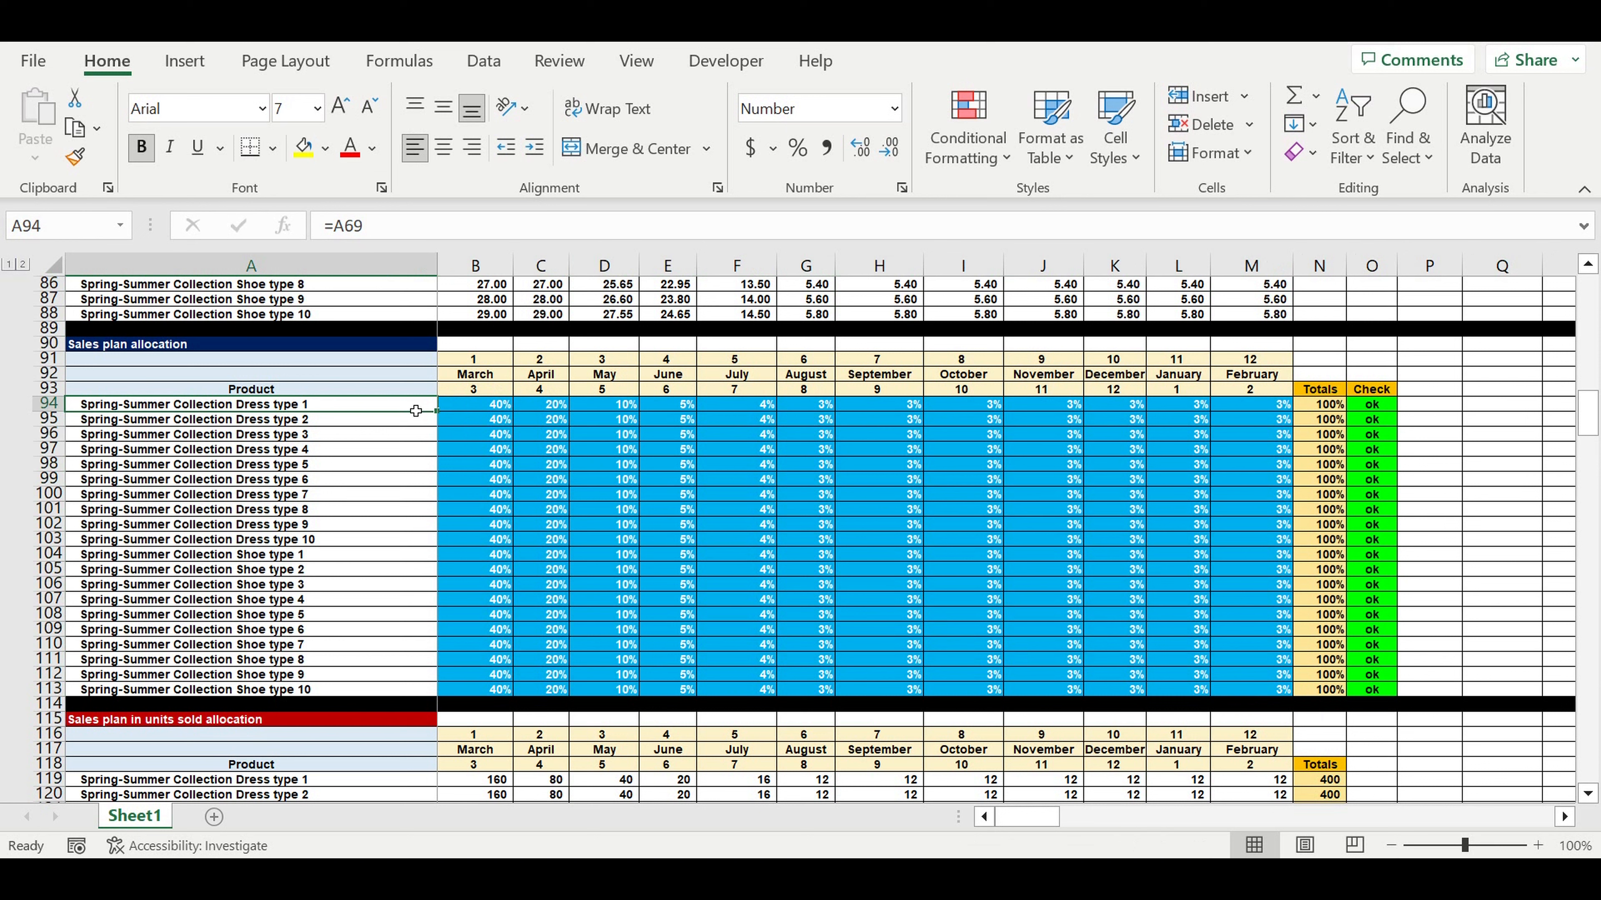
left_click(478, 377)
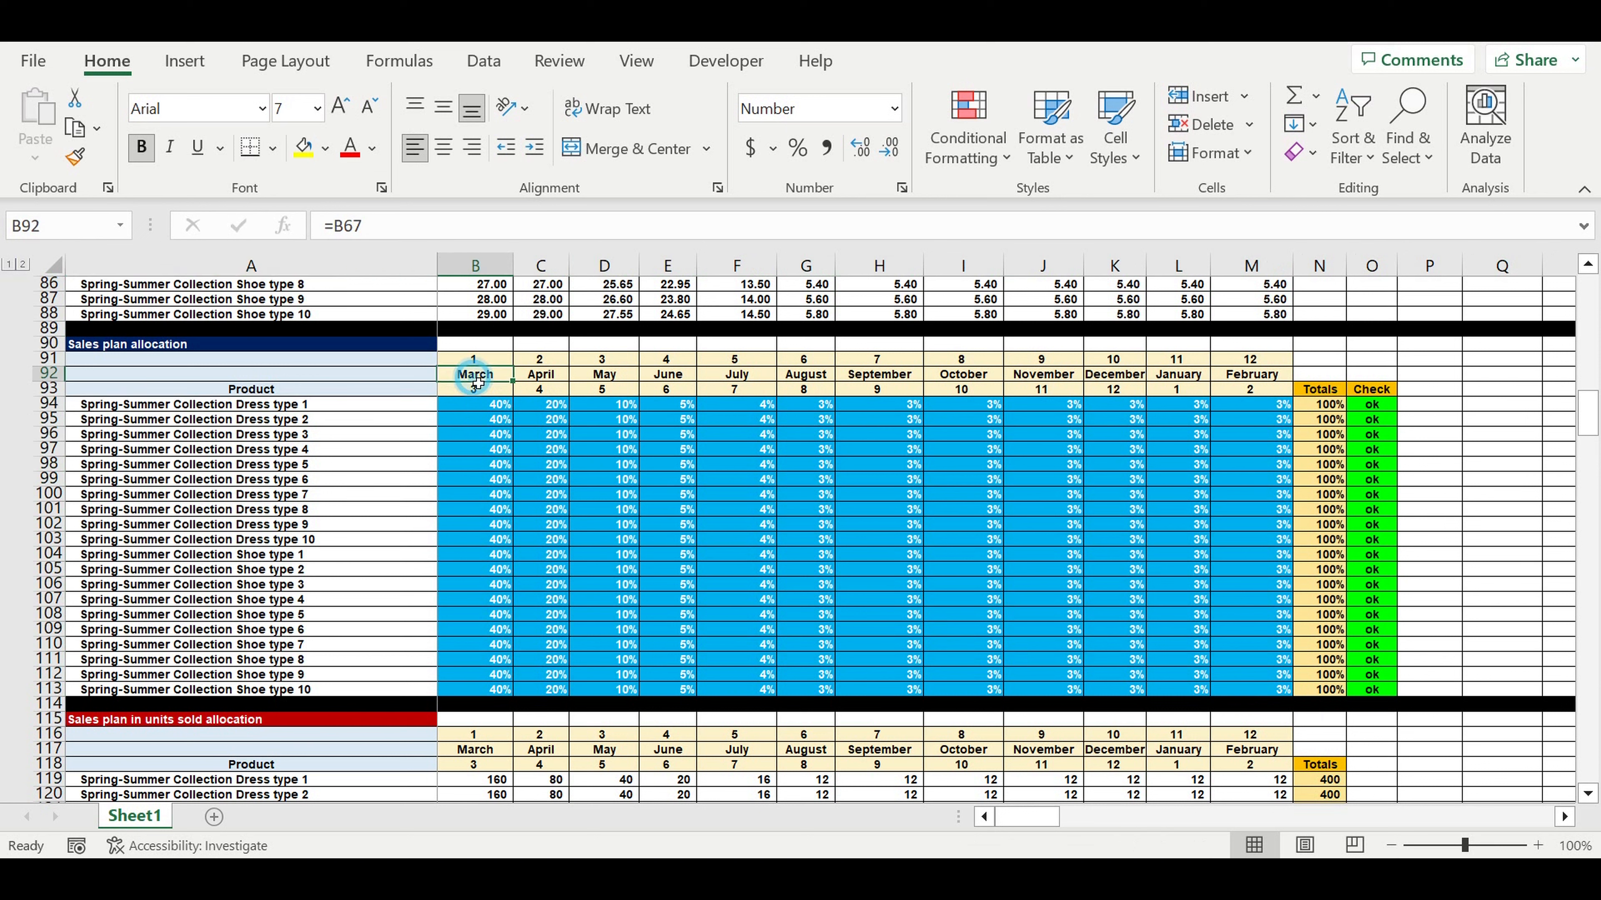
Examine the first product's April percentage and the month header rows 91 to 93 of the Spring-Summer Sales plan allocation.
left_click(533, 405)
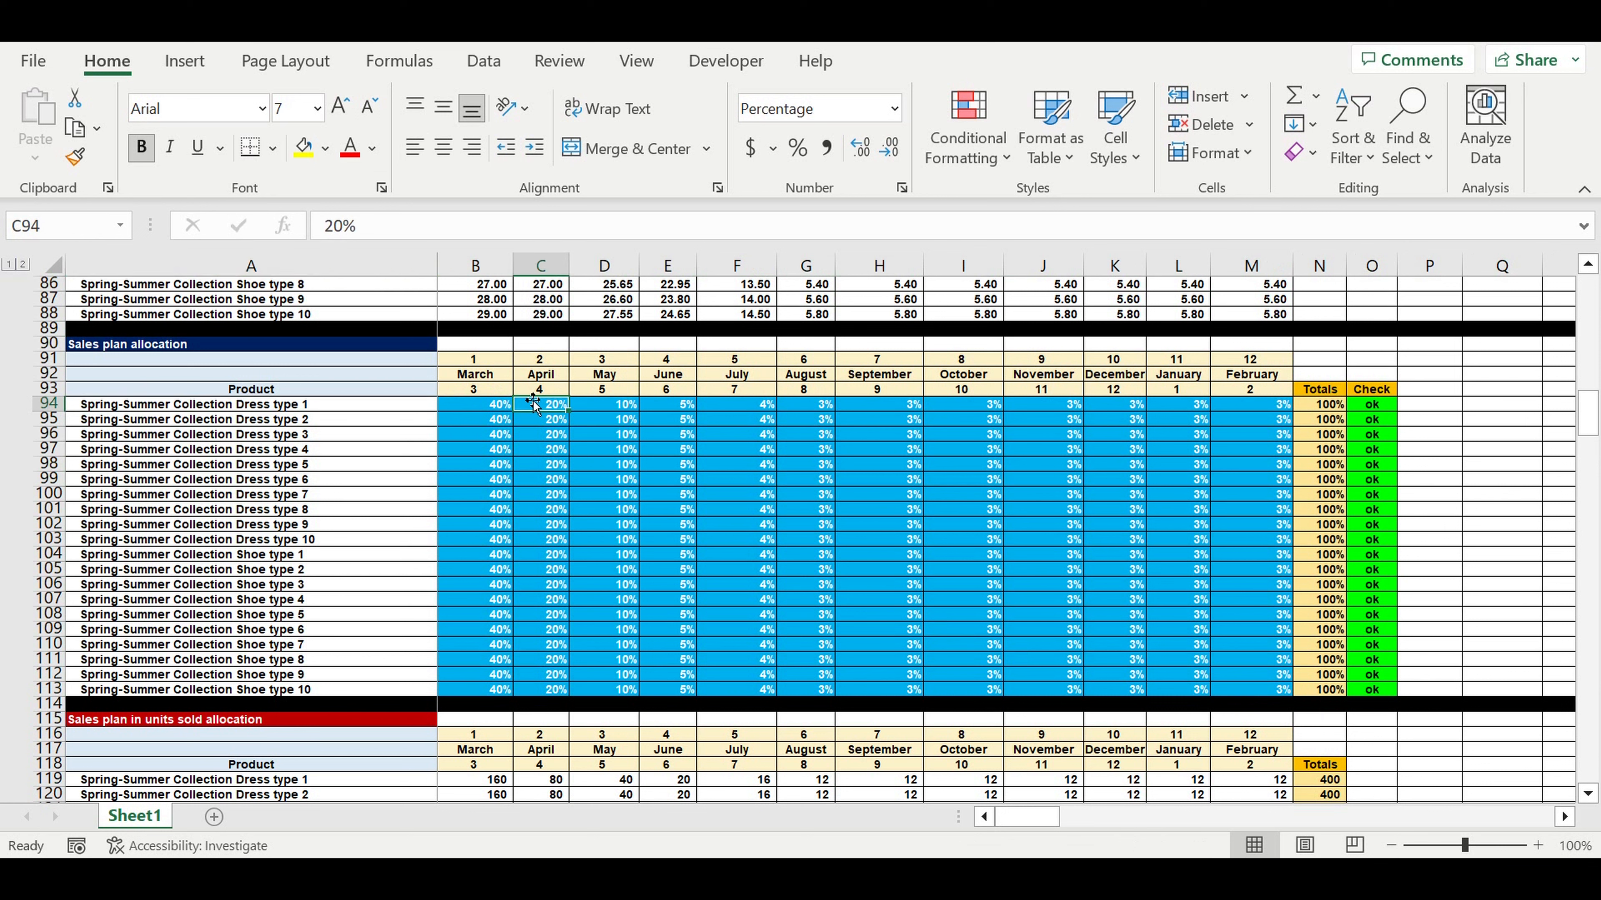
left_click(543, 361)
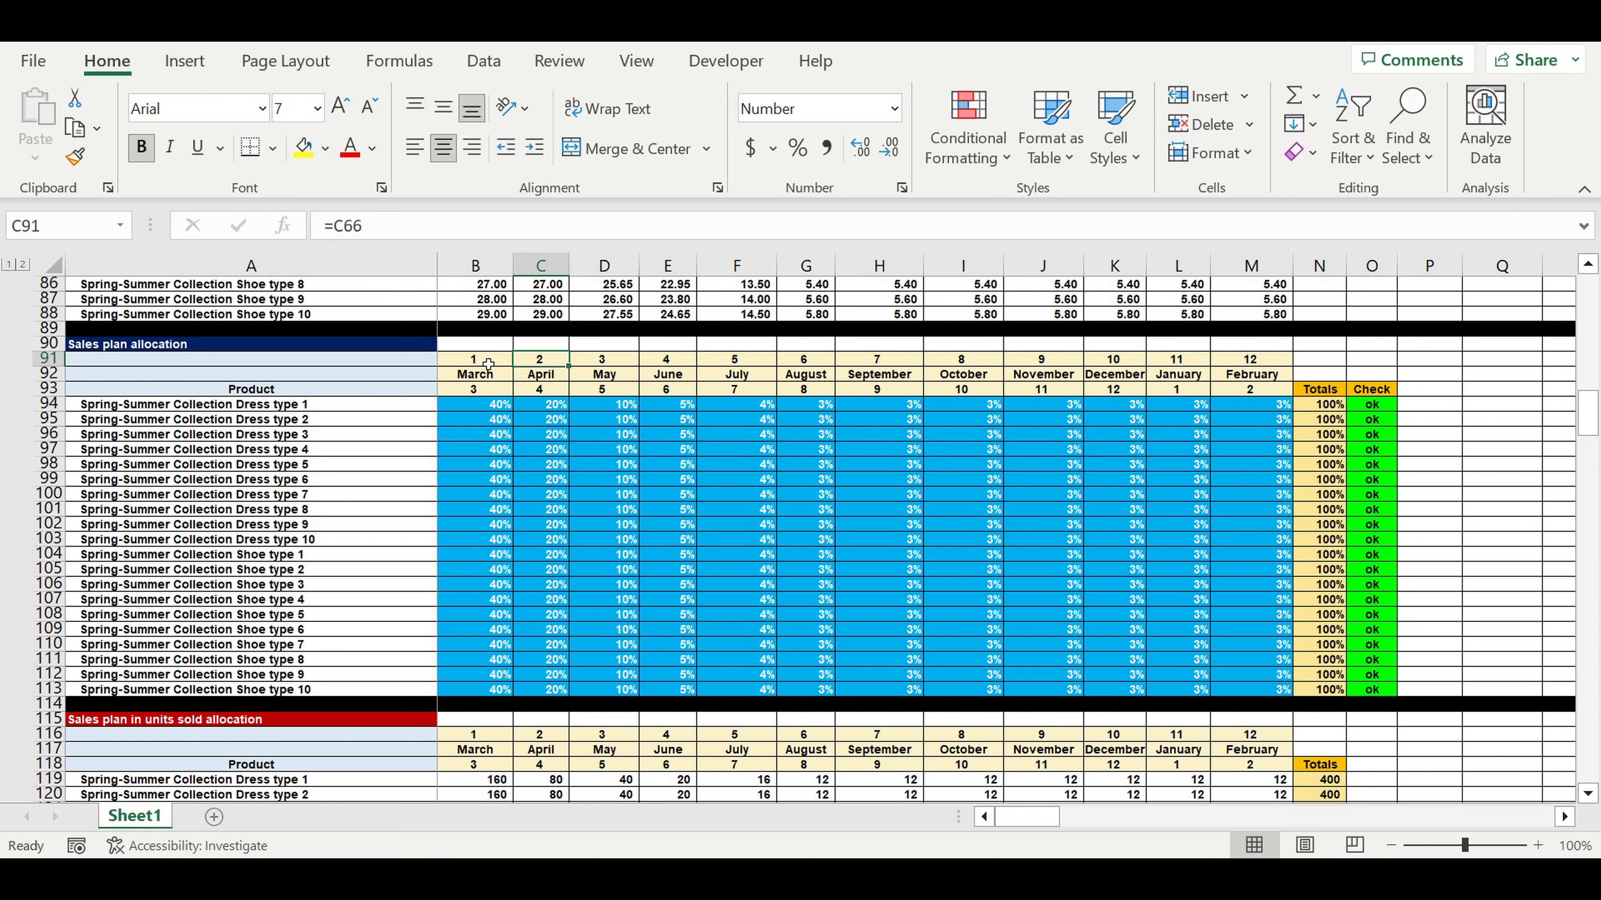
left_click_drag(480, 360, 1263, 391)
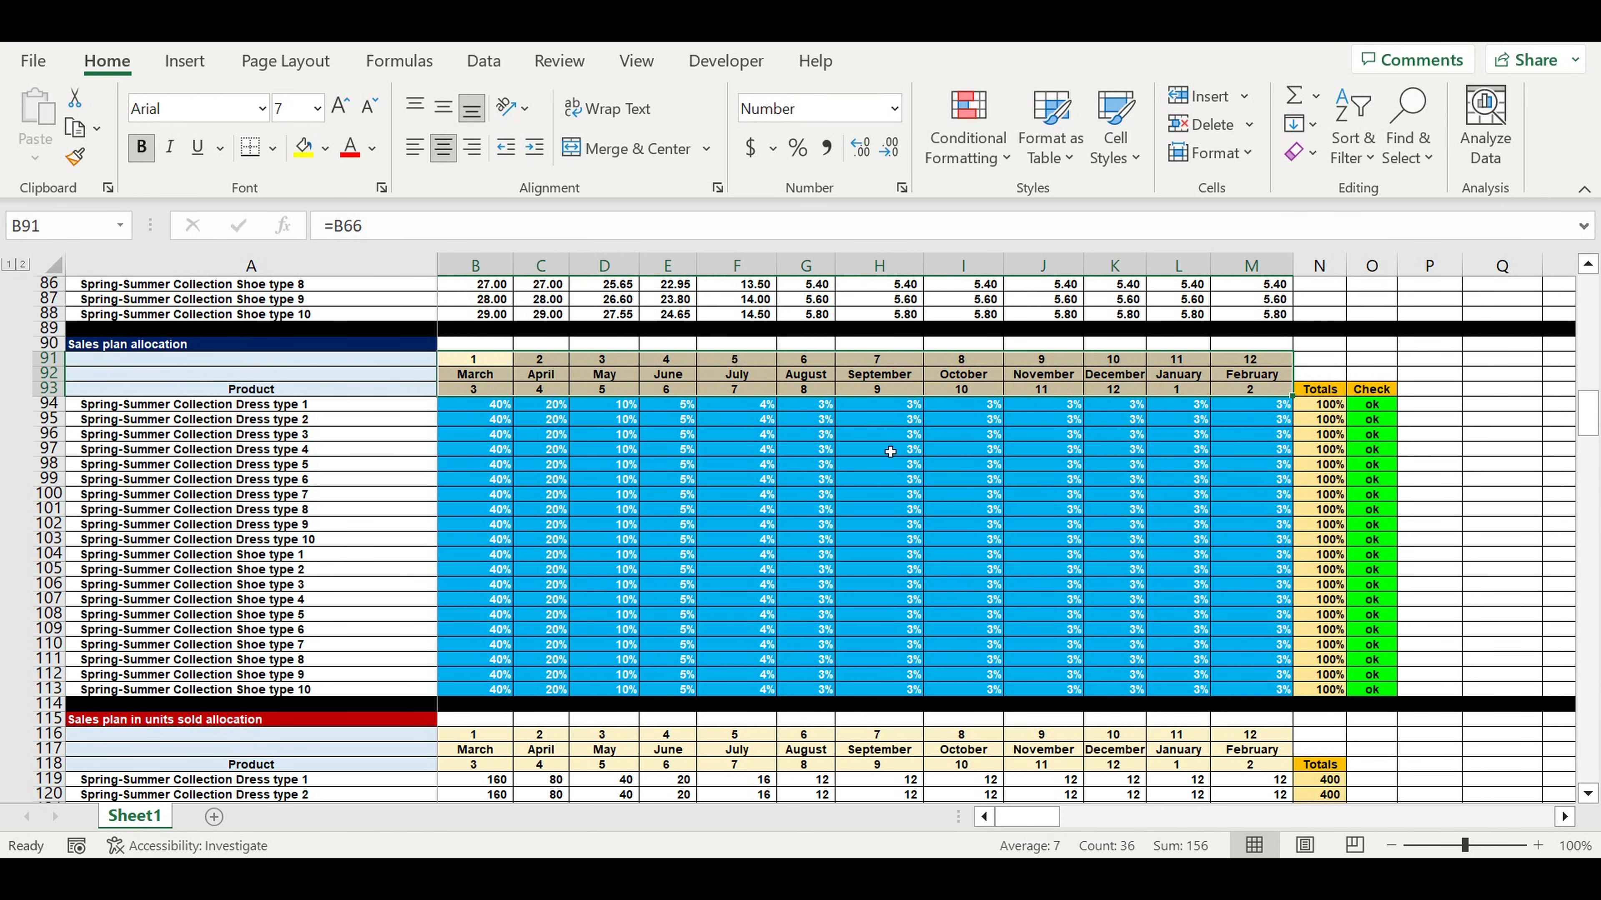
Check the Start selling month cell B167 of the Autumn - Winter Collection.
scroll(893, 464, "down", 3)
scroll(894, 463, "down", 16)
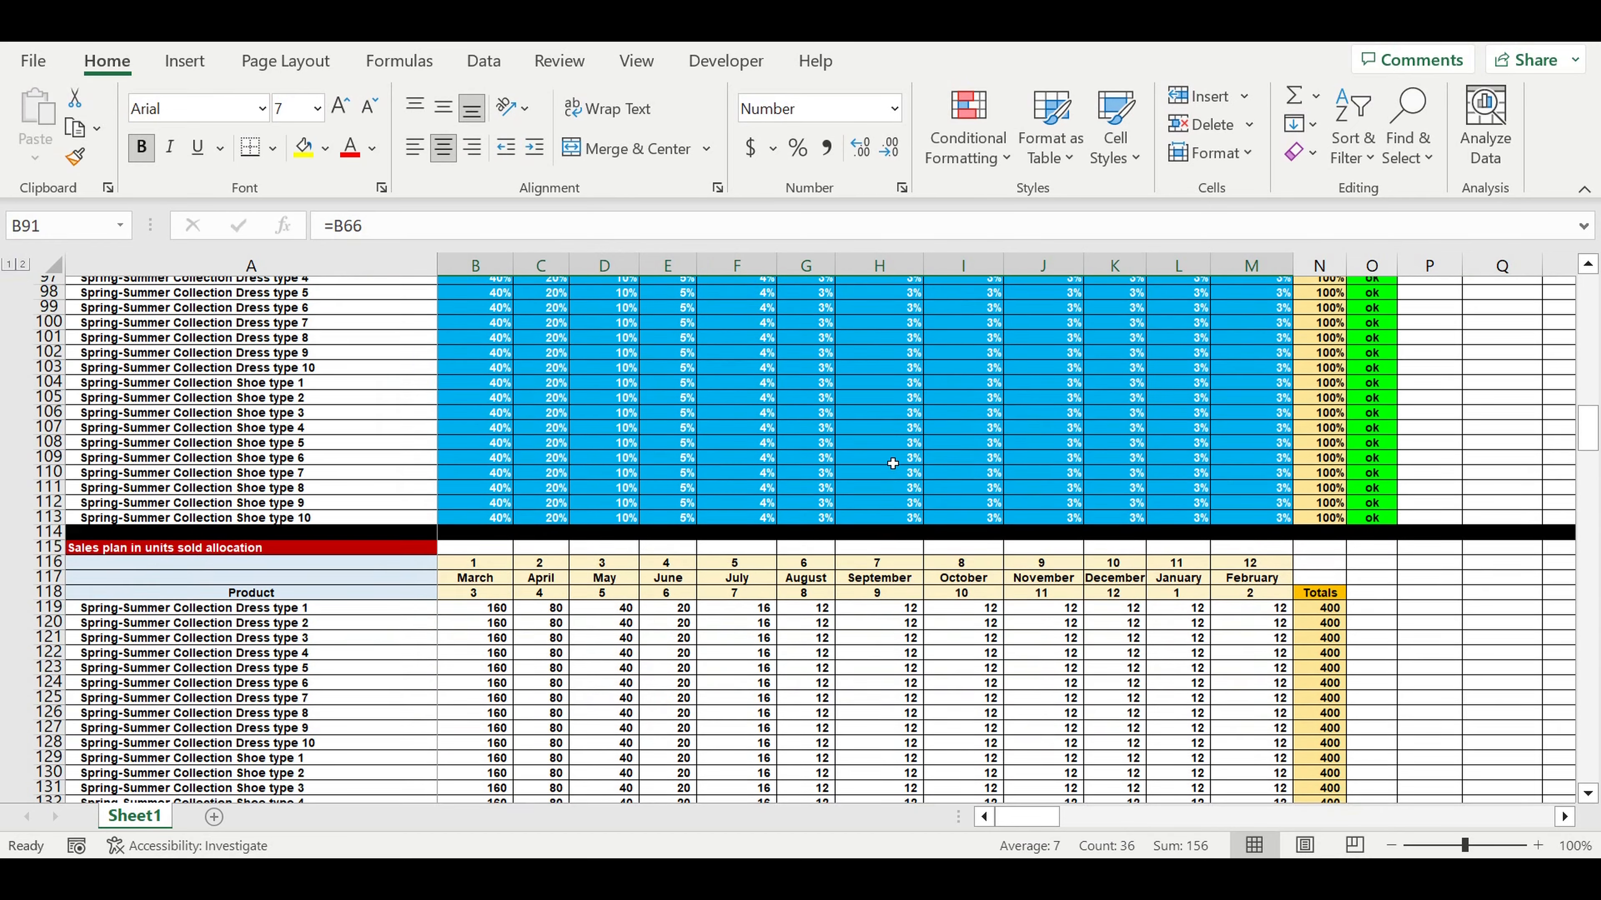
scroll(893, 464, "down", 4)
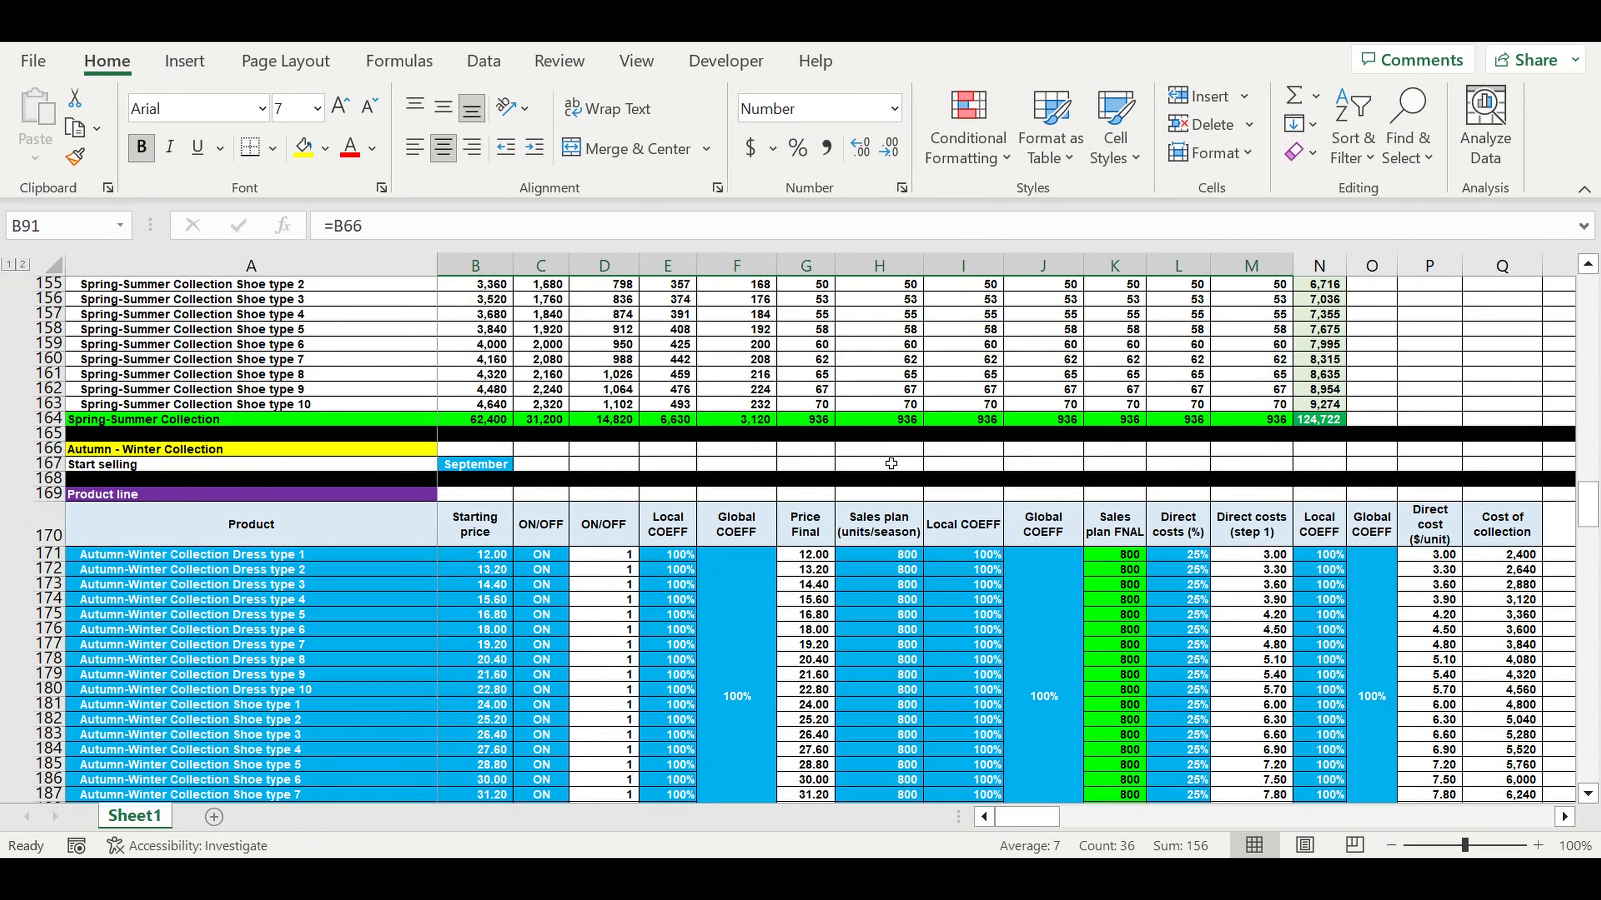
scroll(891, 464, "down", 1)
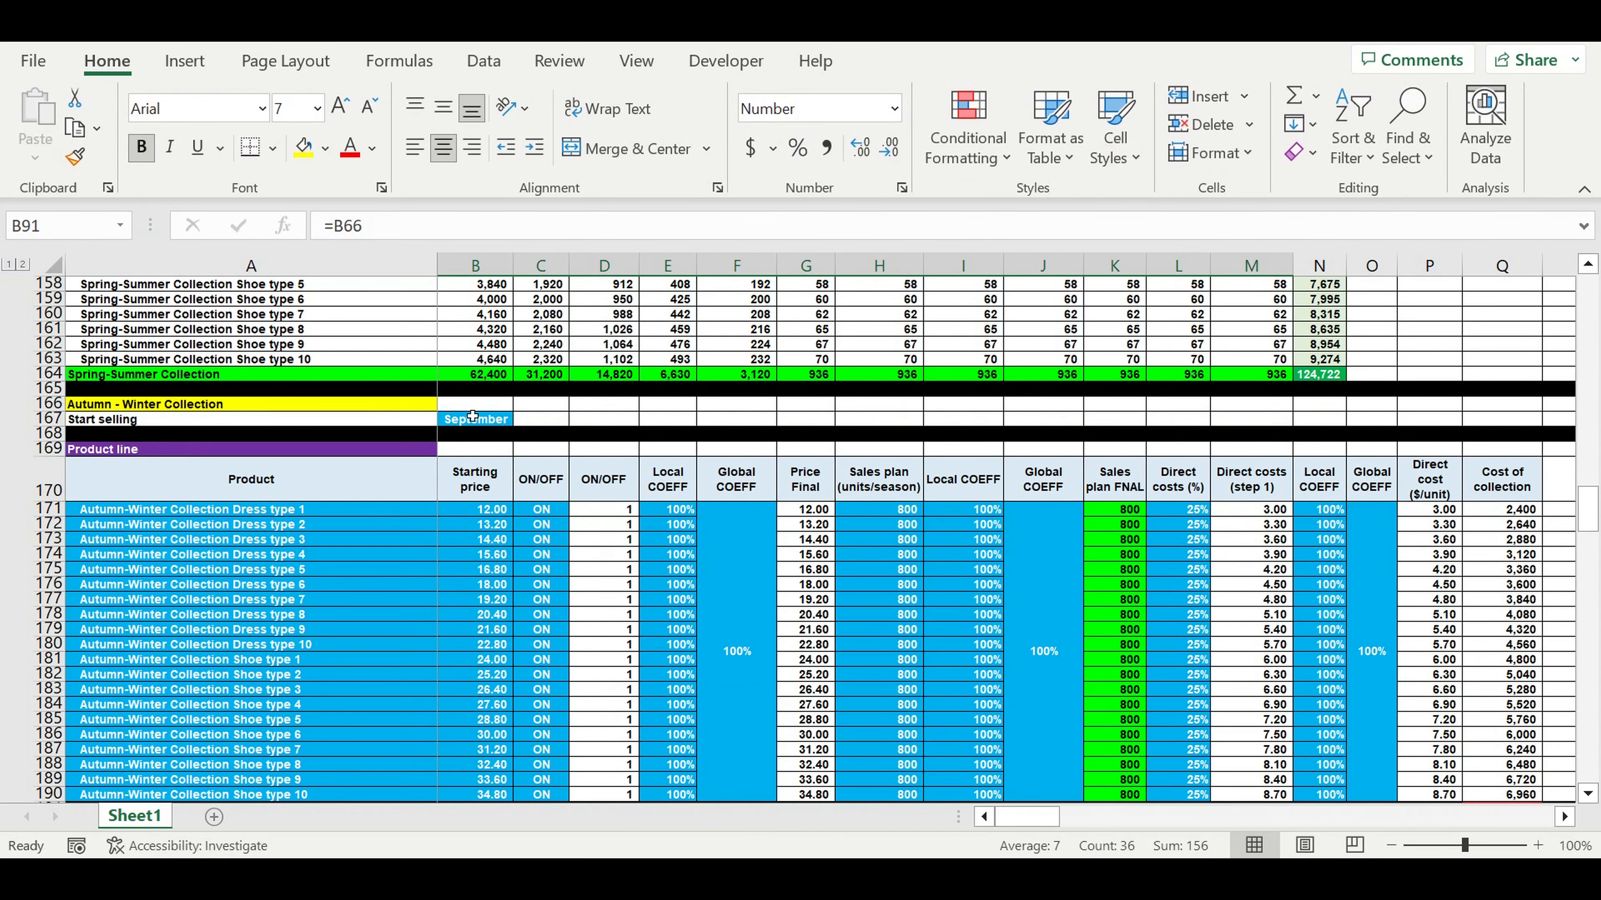
left_click(465, 421)
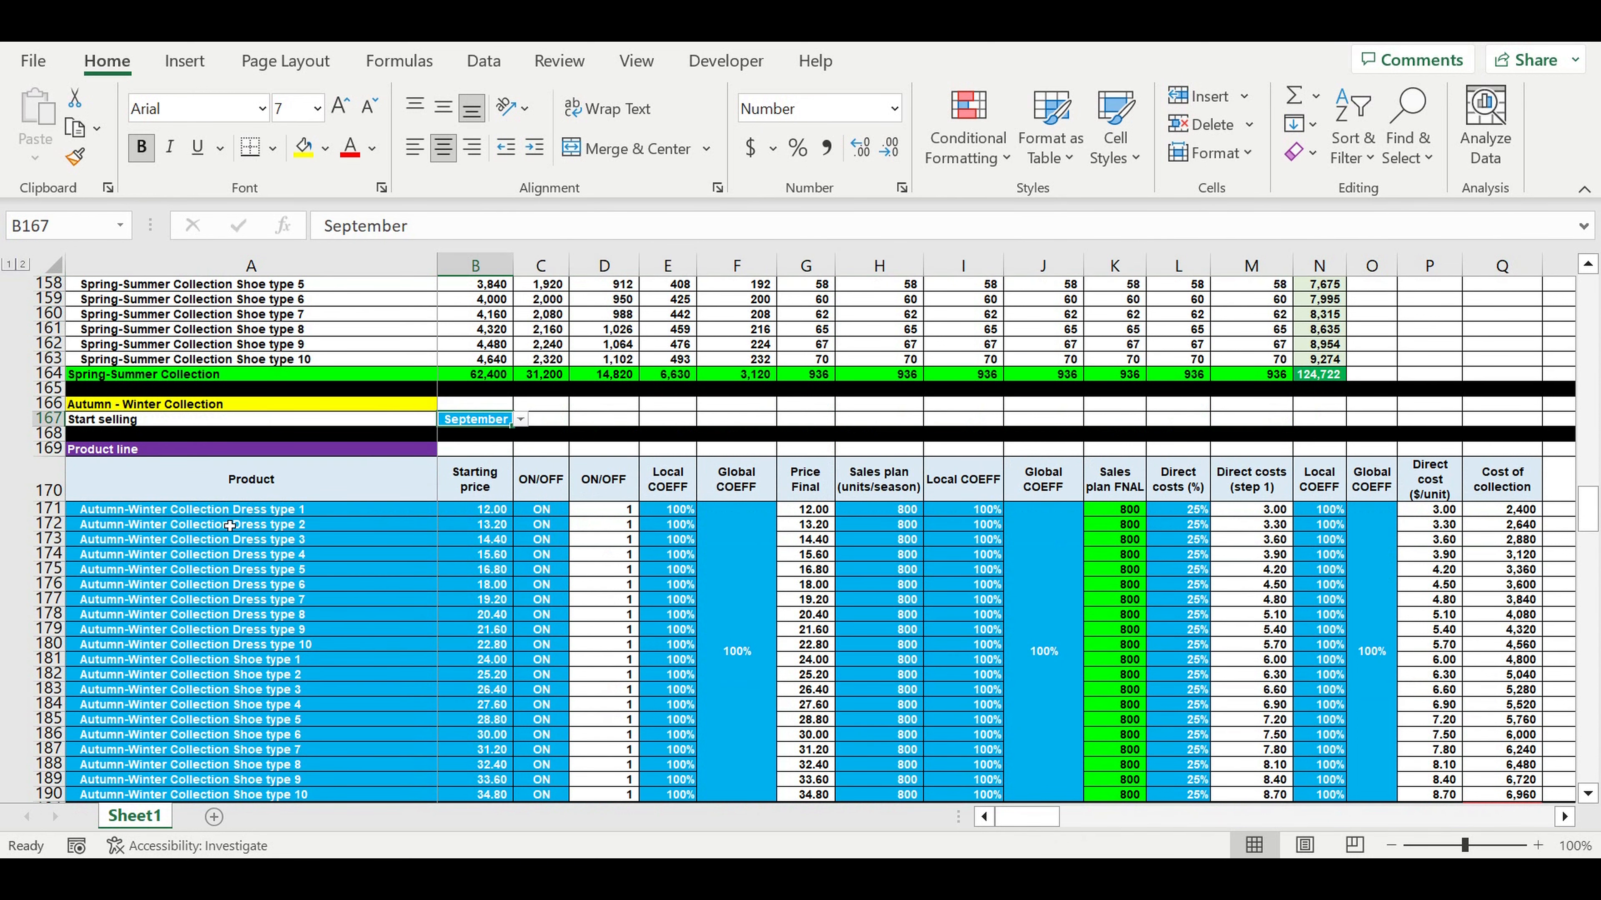
Examine the Autumn-Winter Product line, Price discounting, Pricing and Sales plan allocation tables.
scroll(430, 504, "down", 3)
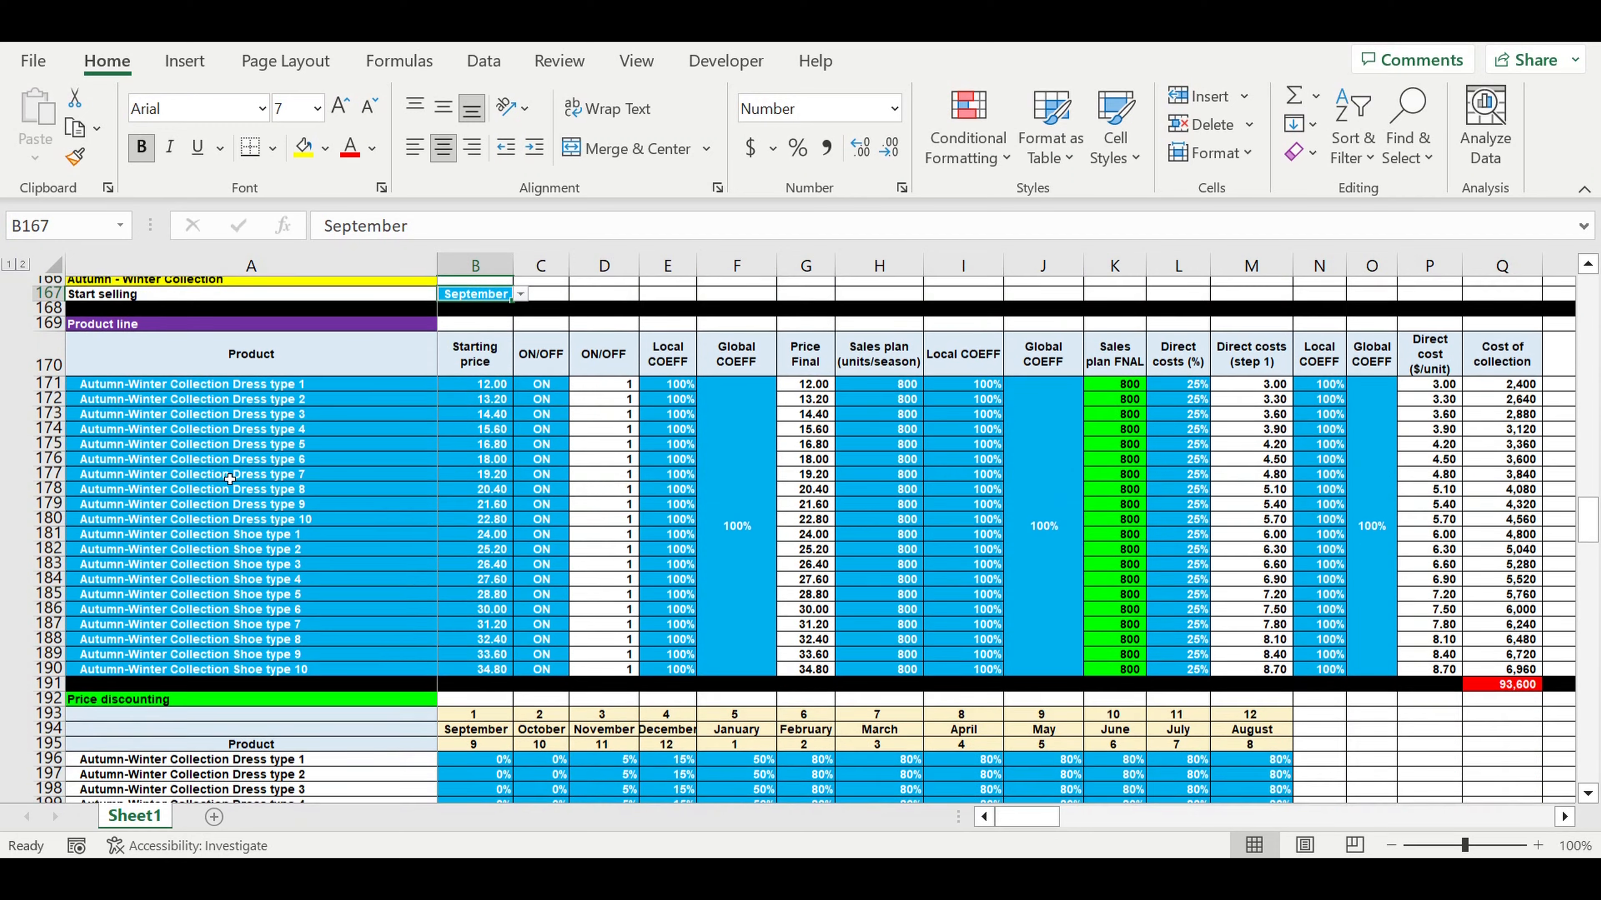
scroll(981, 503, "down", 3)
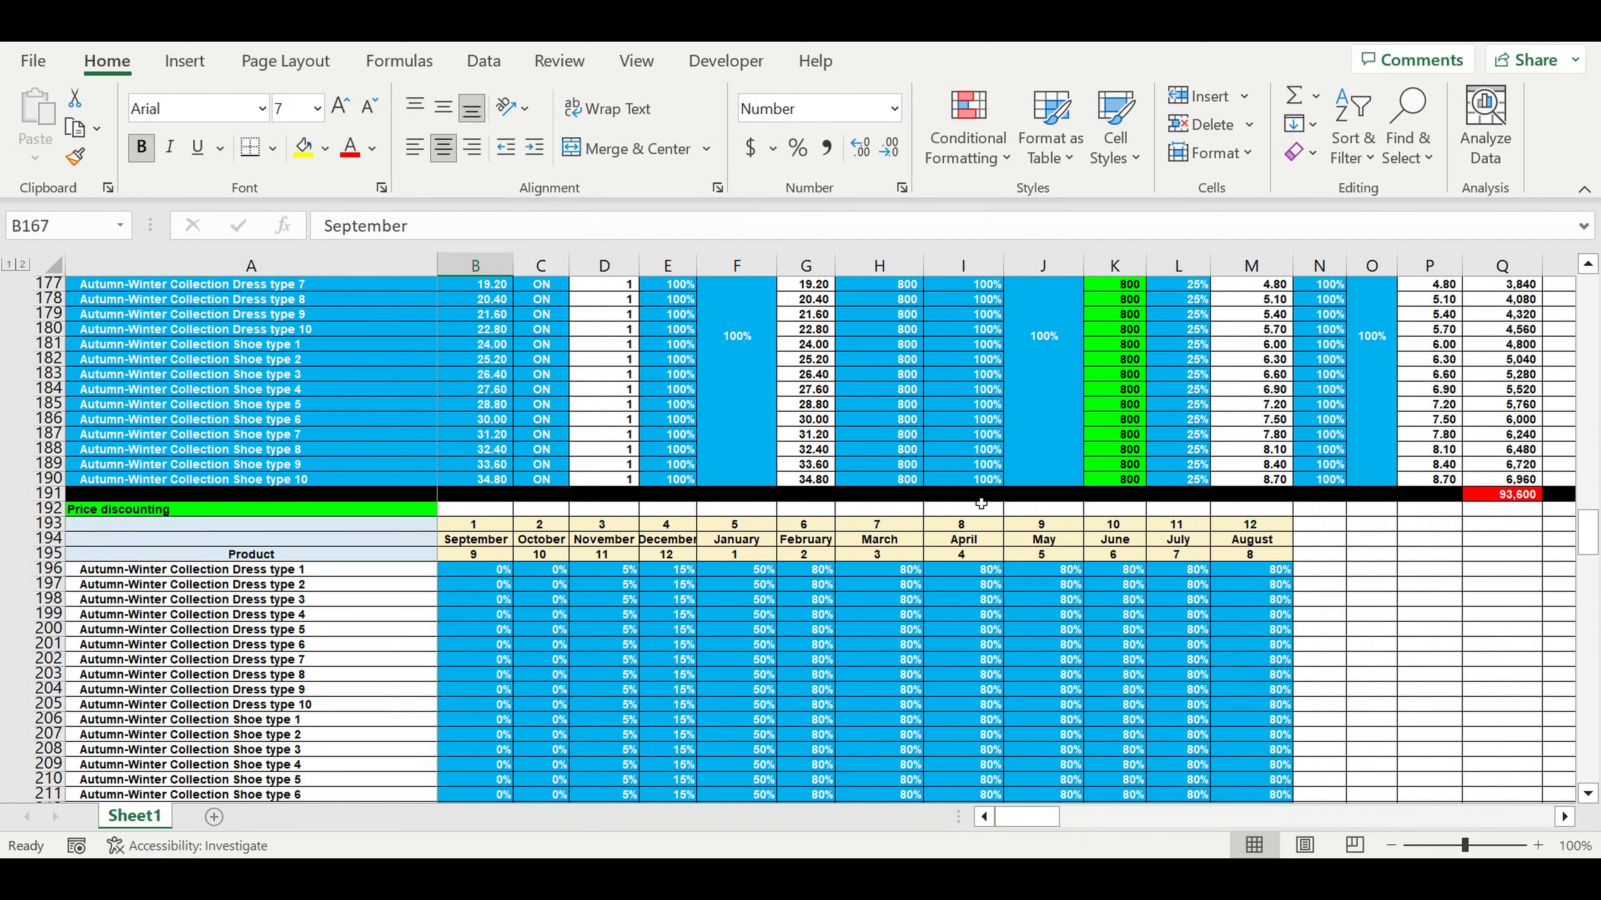
scroll(980, 504, "down", 2)
scroll(600, 546, "down", 5)
scroll(600, 546, "down", 9)
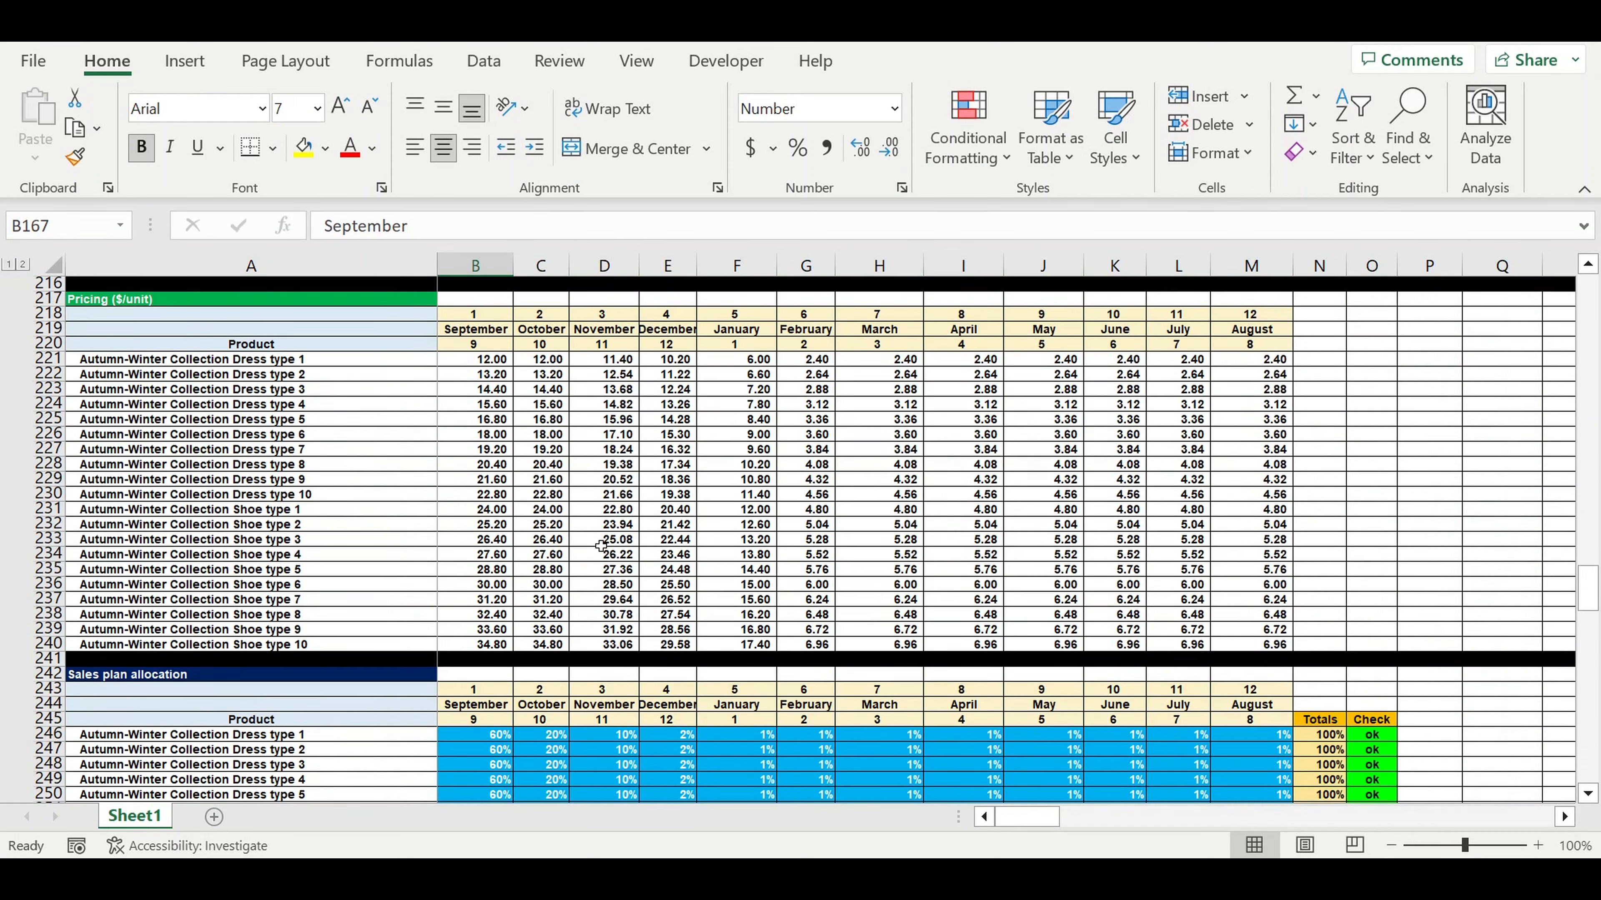
scroll(656, 629, "down", 15)
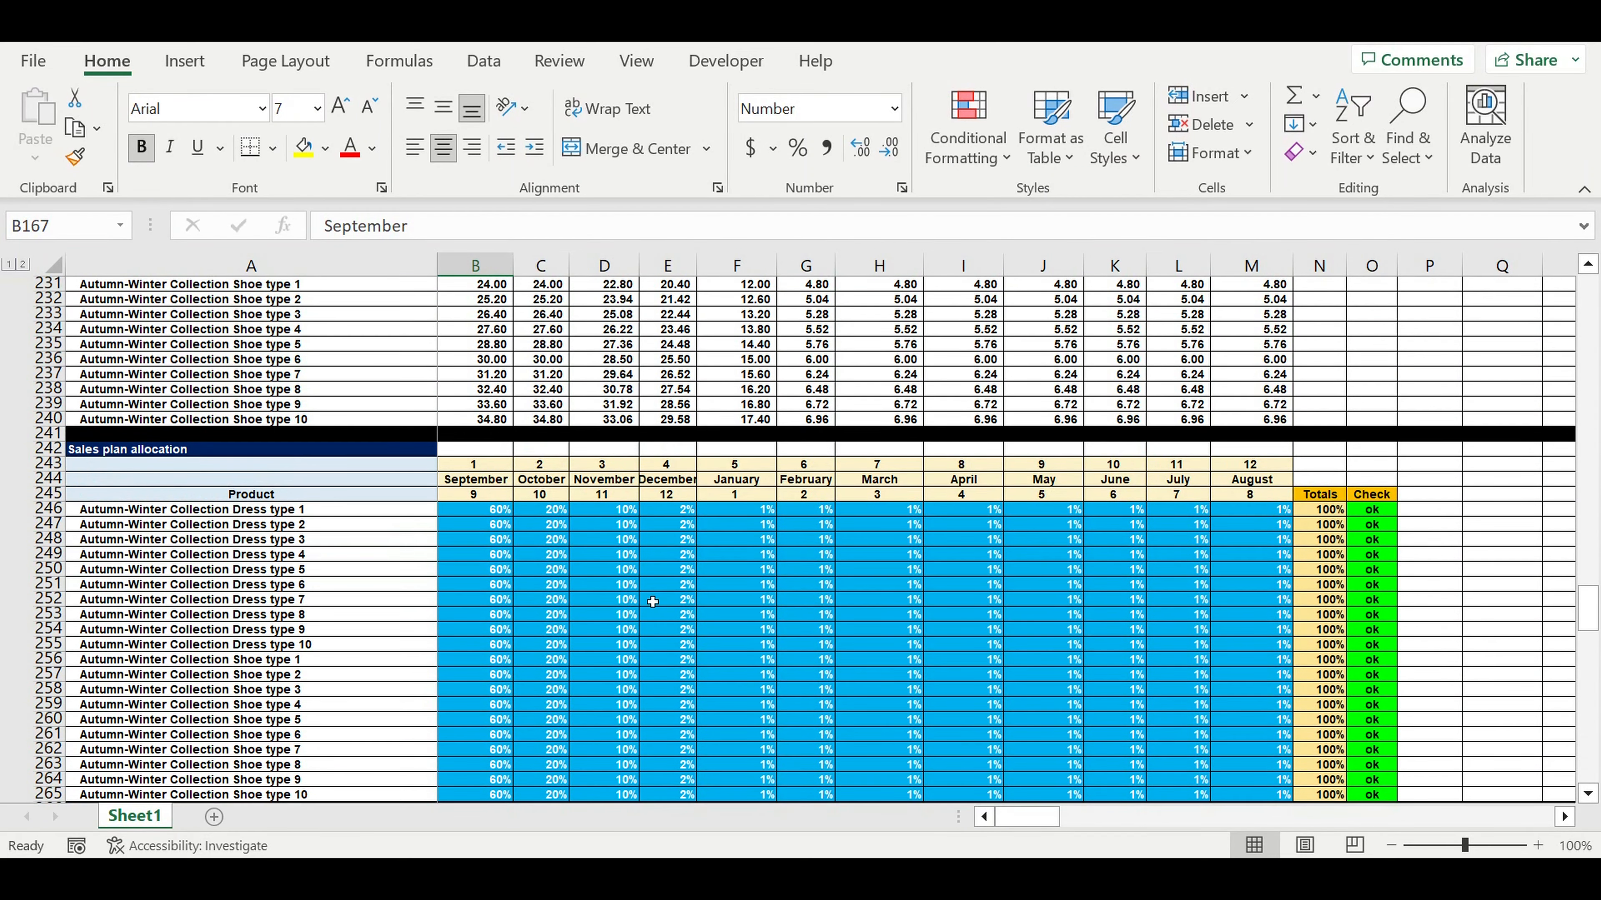
scroll(652, 603, "down", 20)
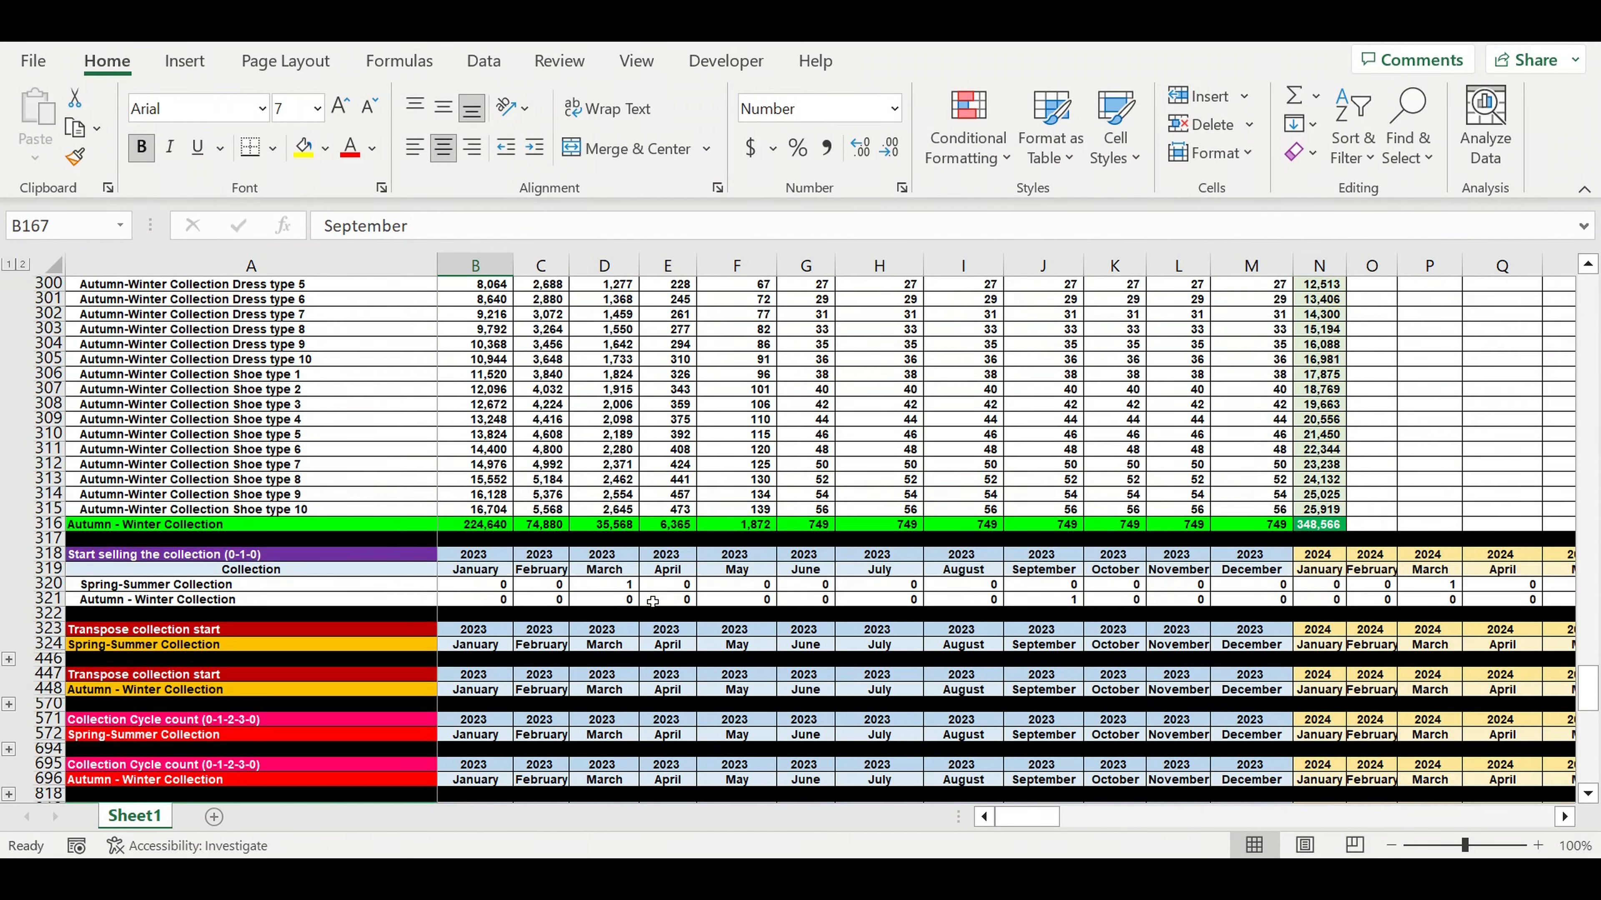
Examine the Spring-Summer Manufacturing costs allocation percentages in B1086:G1086, along with their row label.
scroll(652, 603, "down", 5)
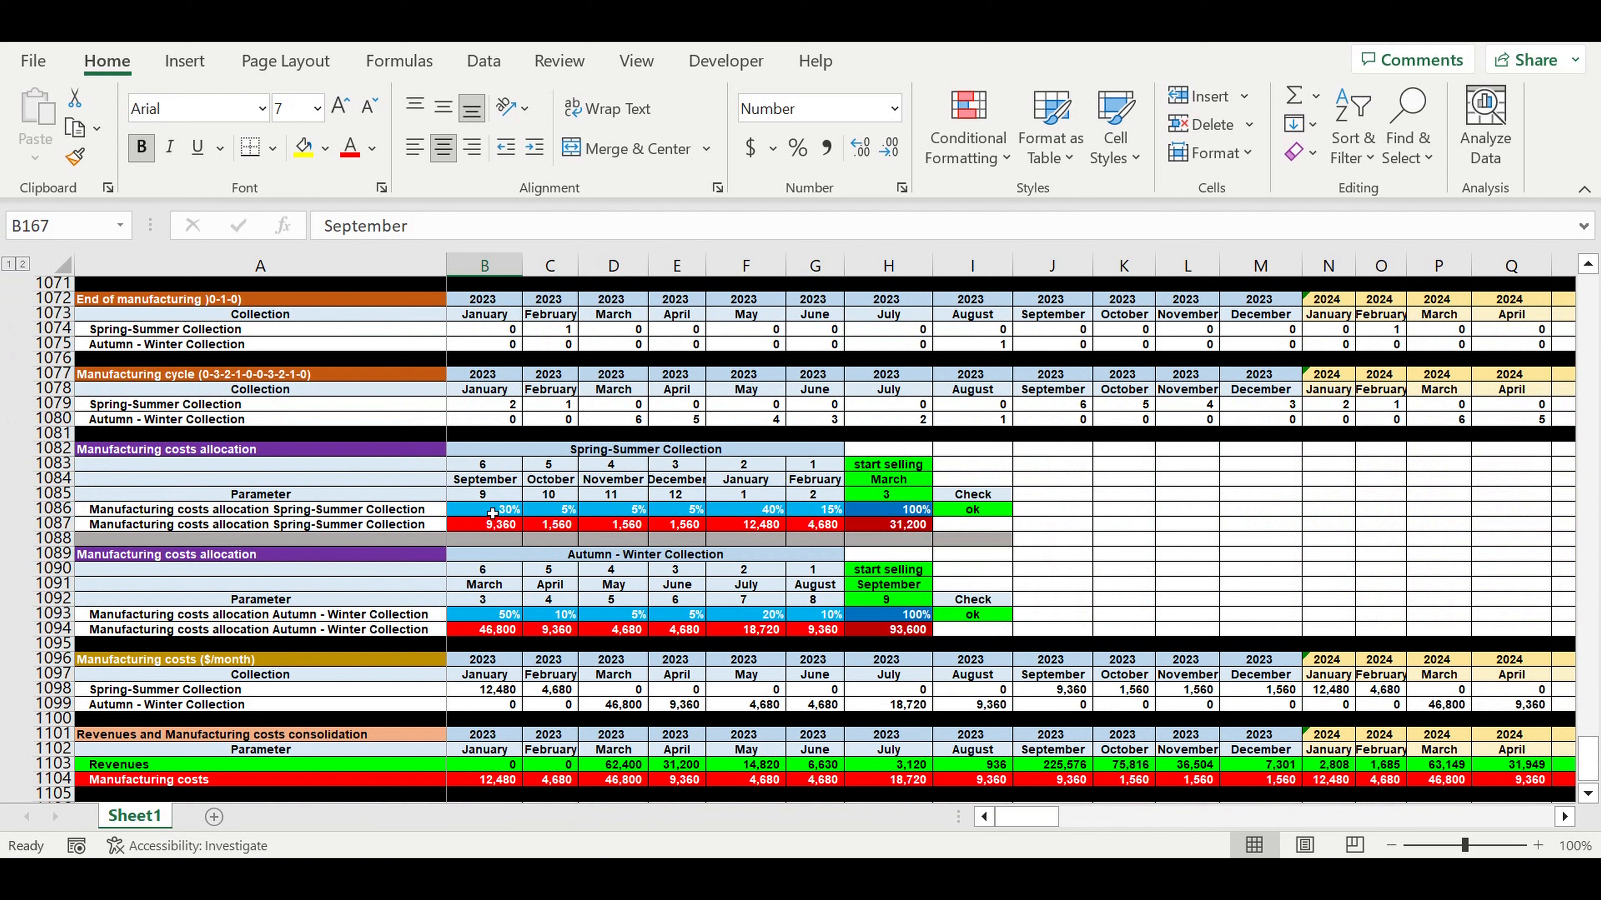
left_click_drag(492, 513, 829, 508)
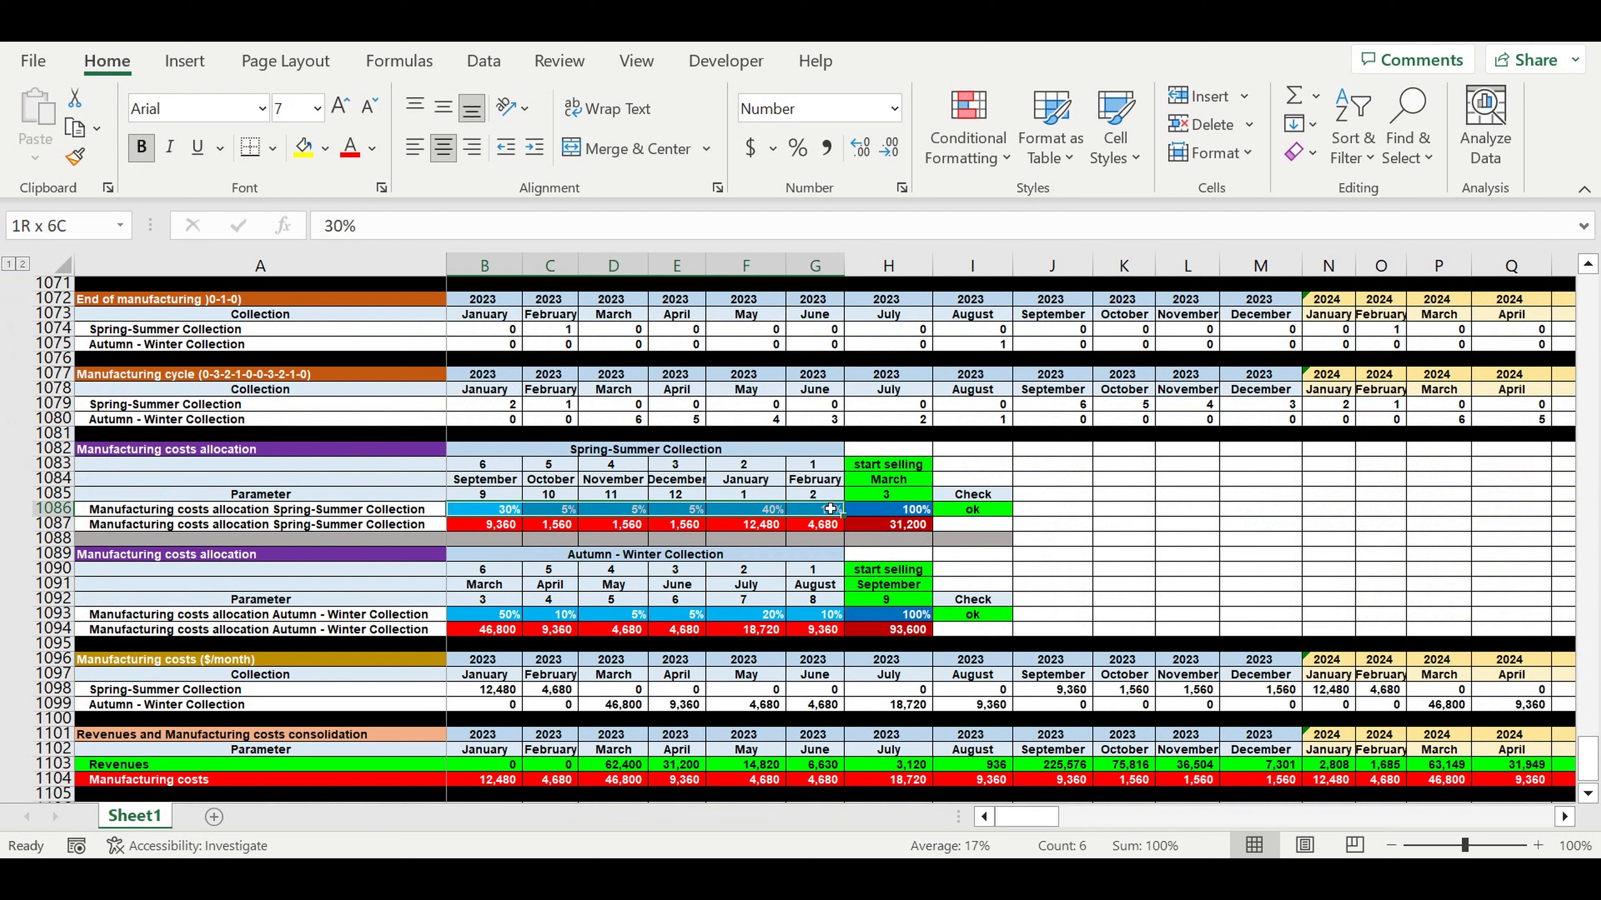
left_click(893, 467)
left_click(885, 468)
left_click_drag(886, 467, 490, 514)
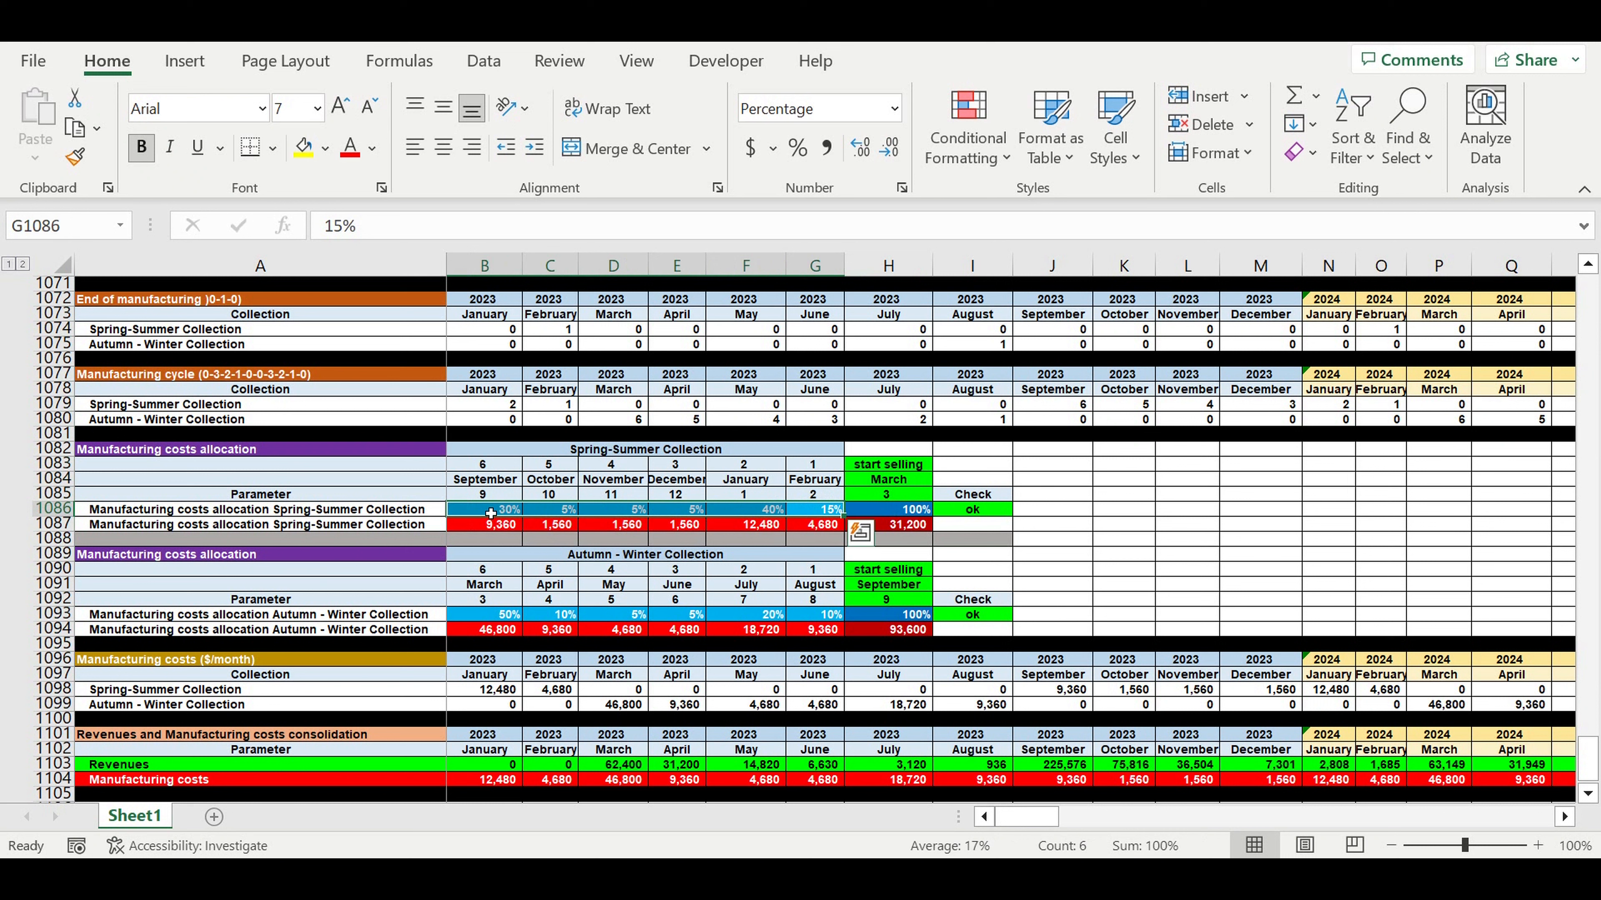
left_click(265, 510)
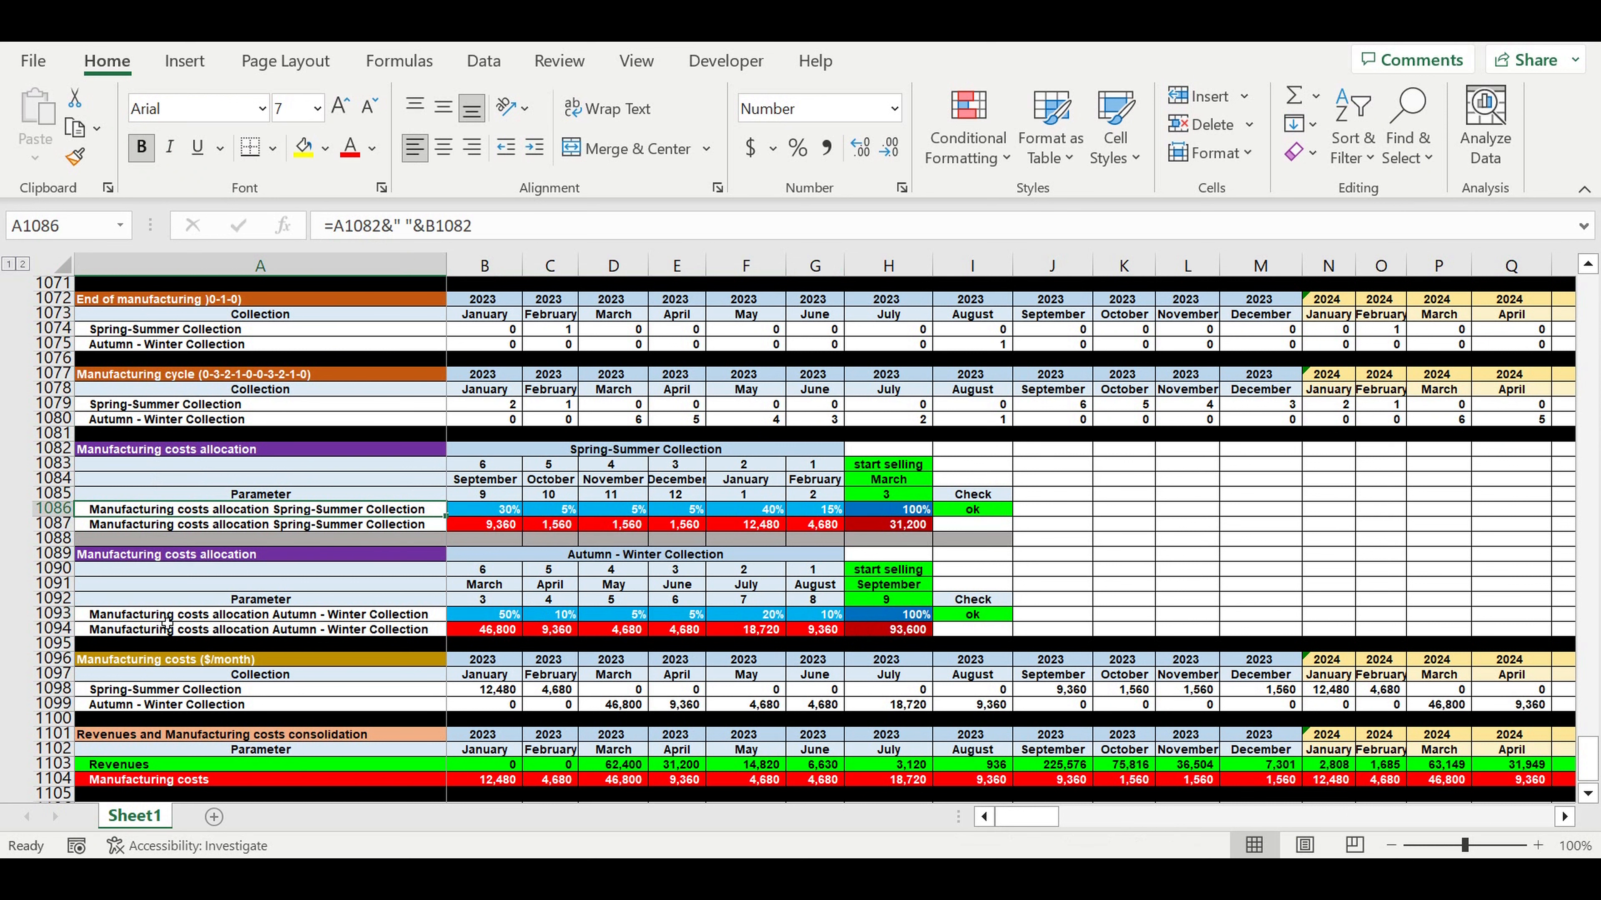
Add the heading "Fixed costs" in A1106 below the Revenues and Manufacturing costs consolidation and fill the cell with standard orange.
scroll(240, 595, "down", 5)
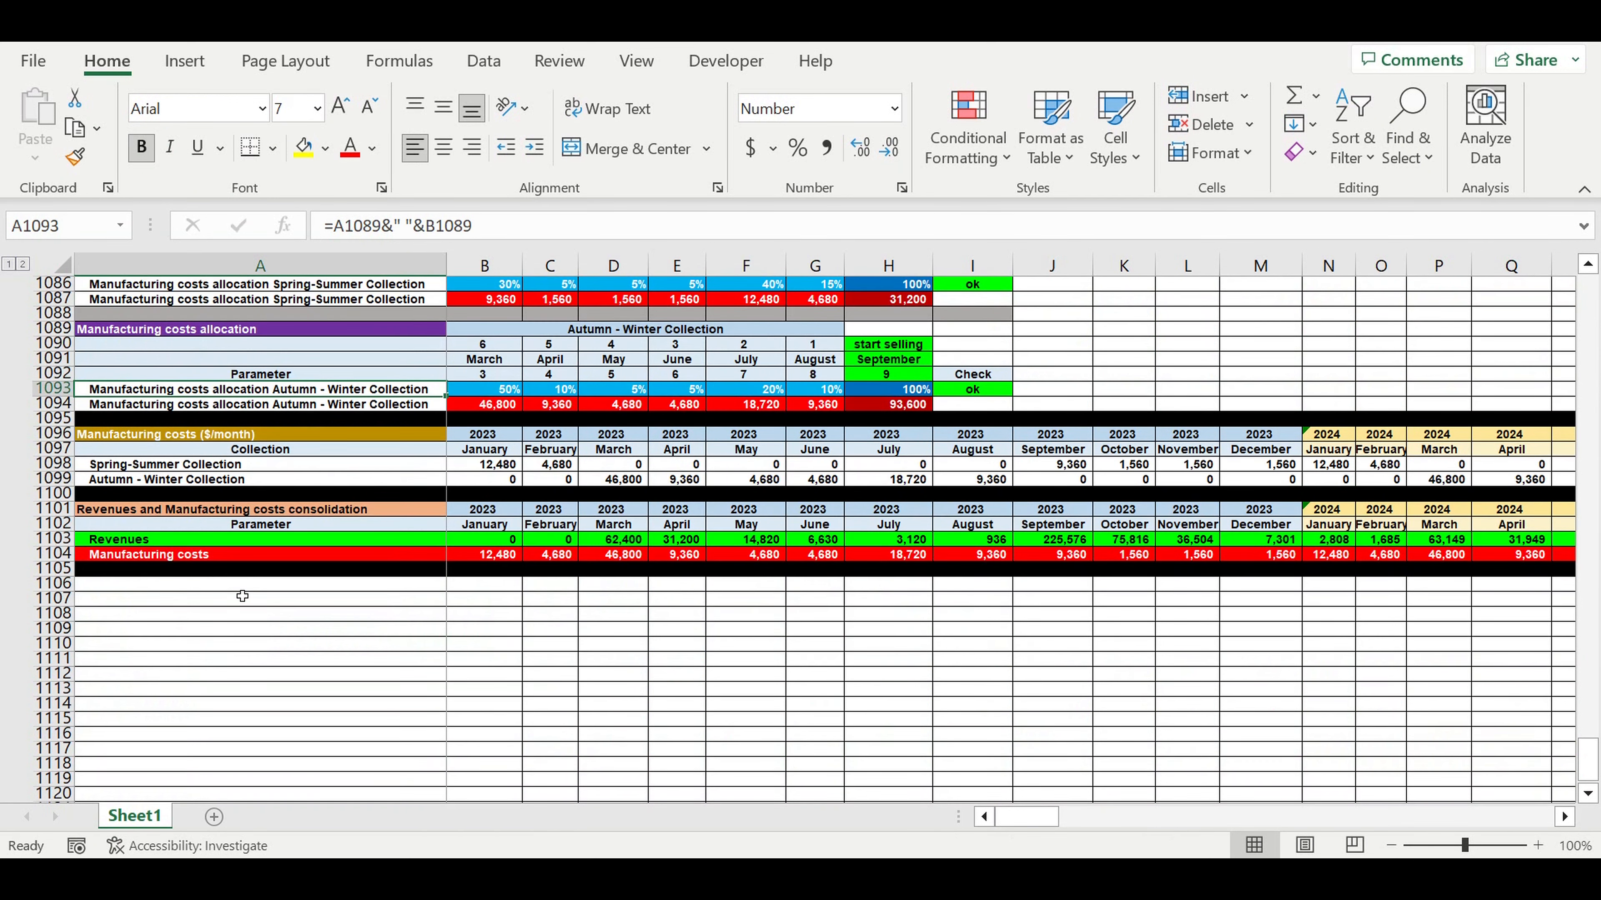
left_click(468, 586)
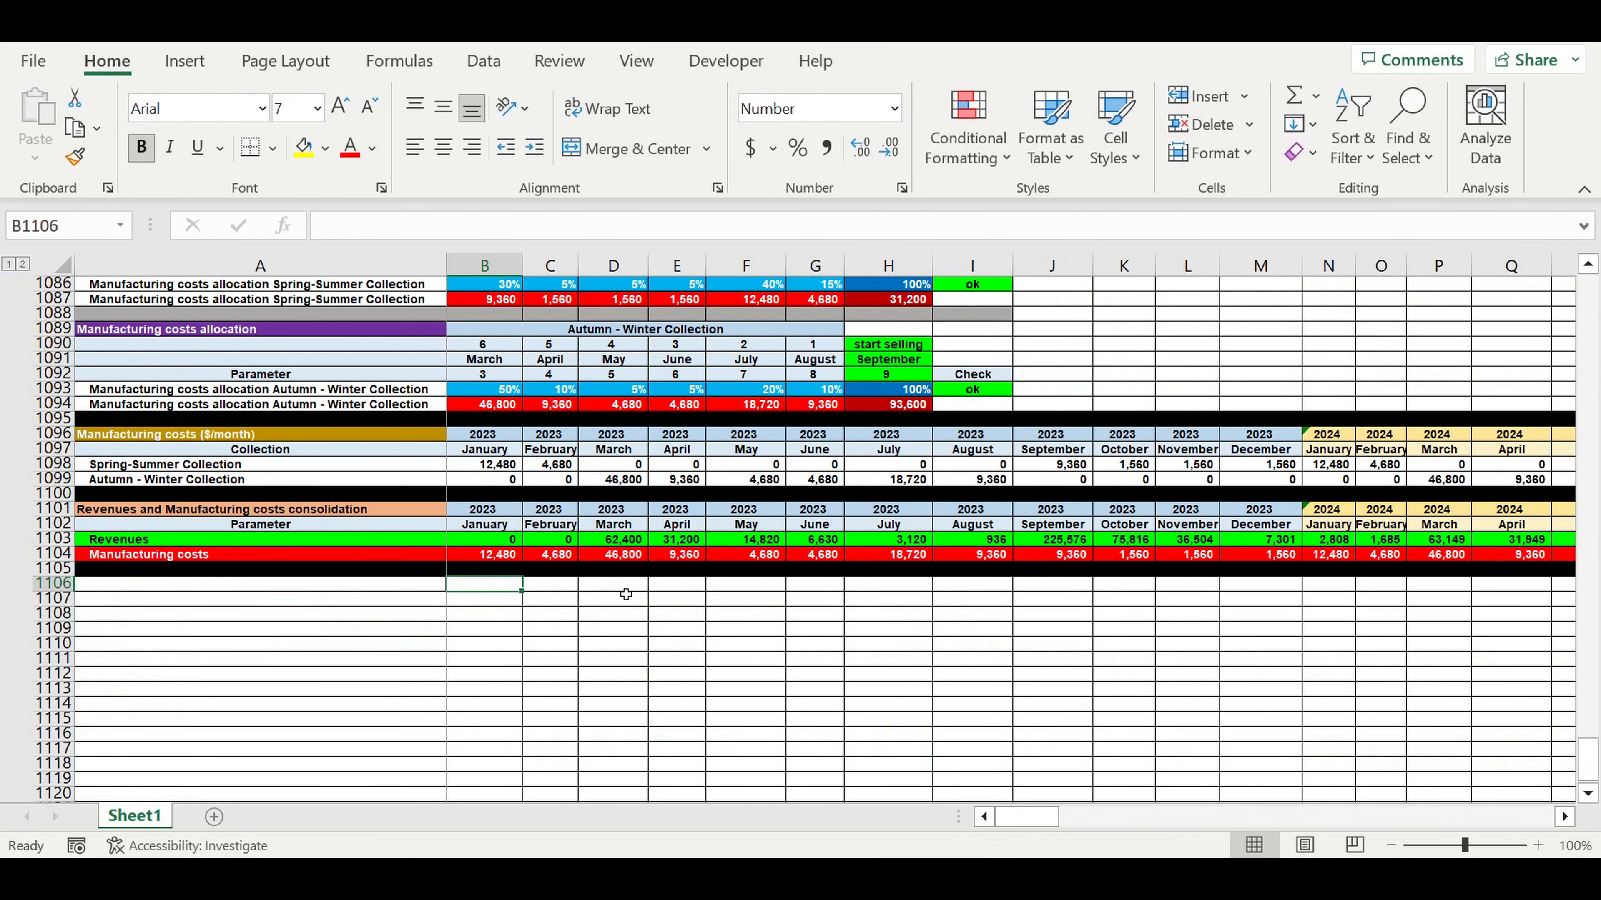
left_click(383, 589)
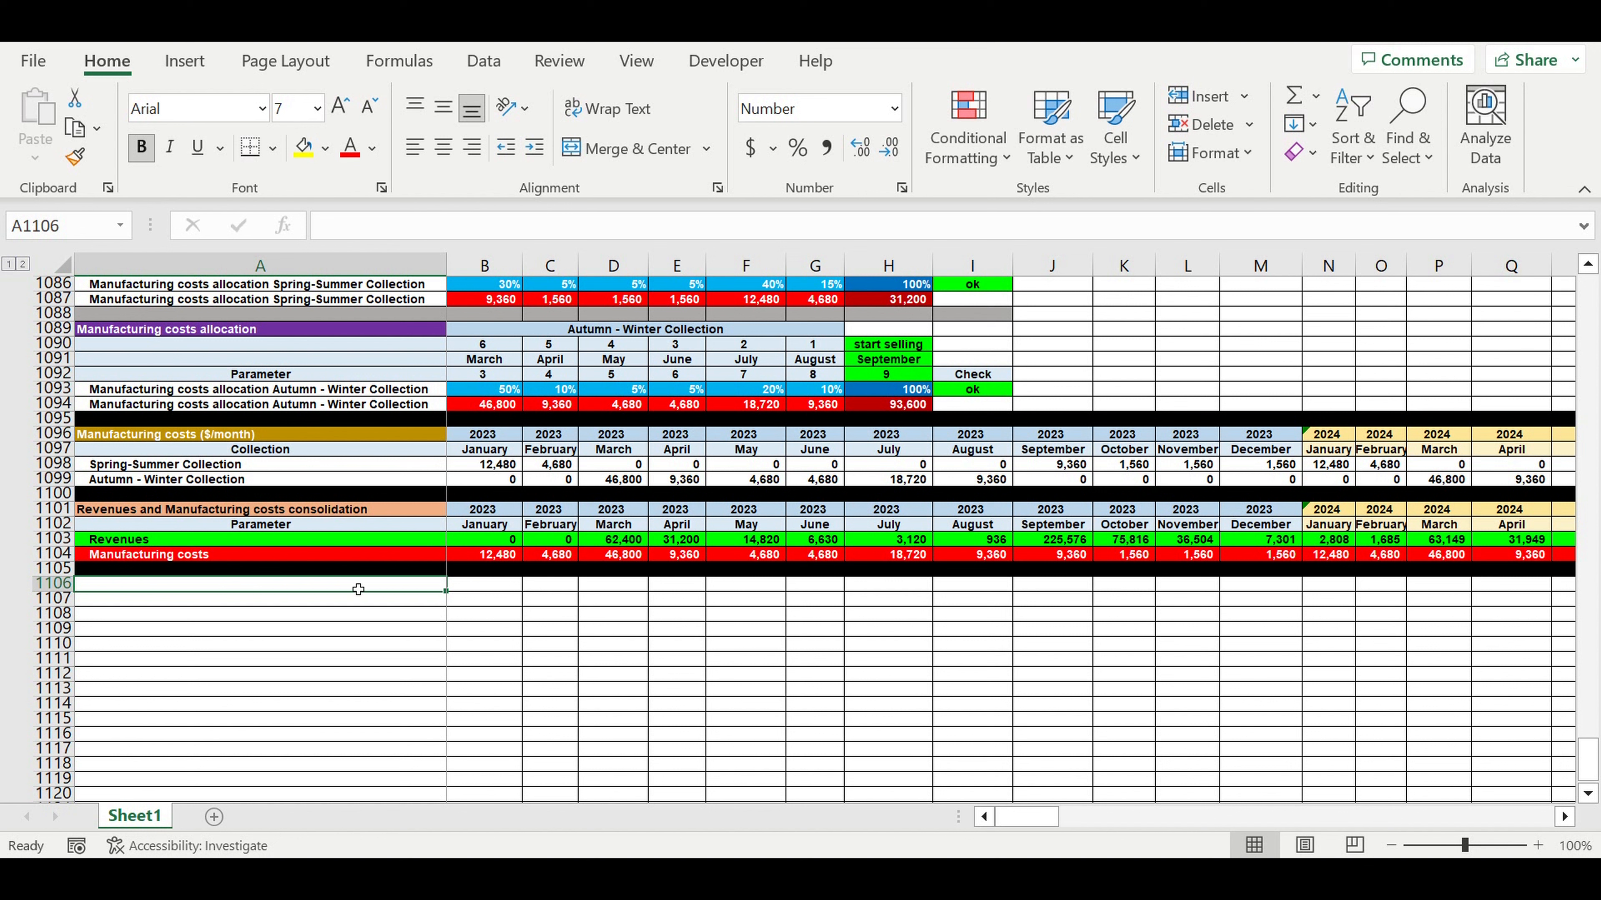
type("Fixed costs")
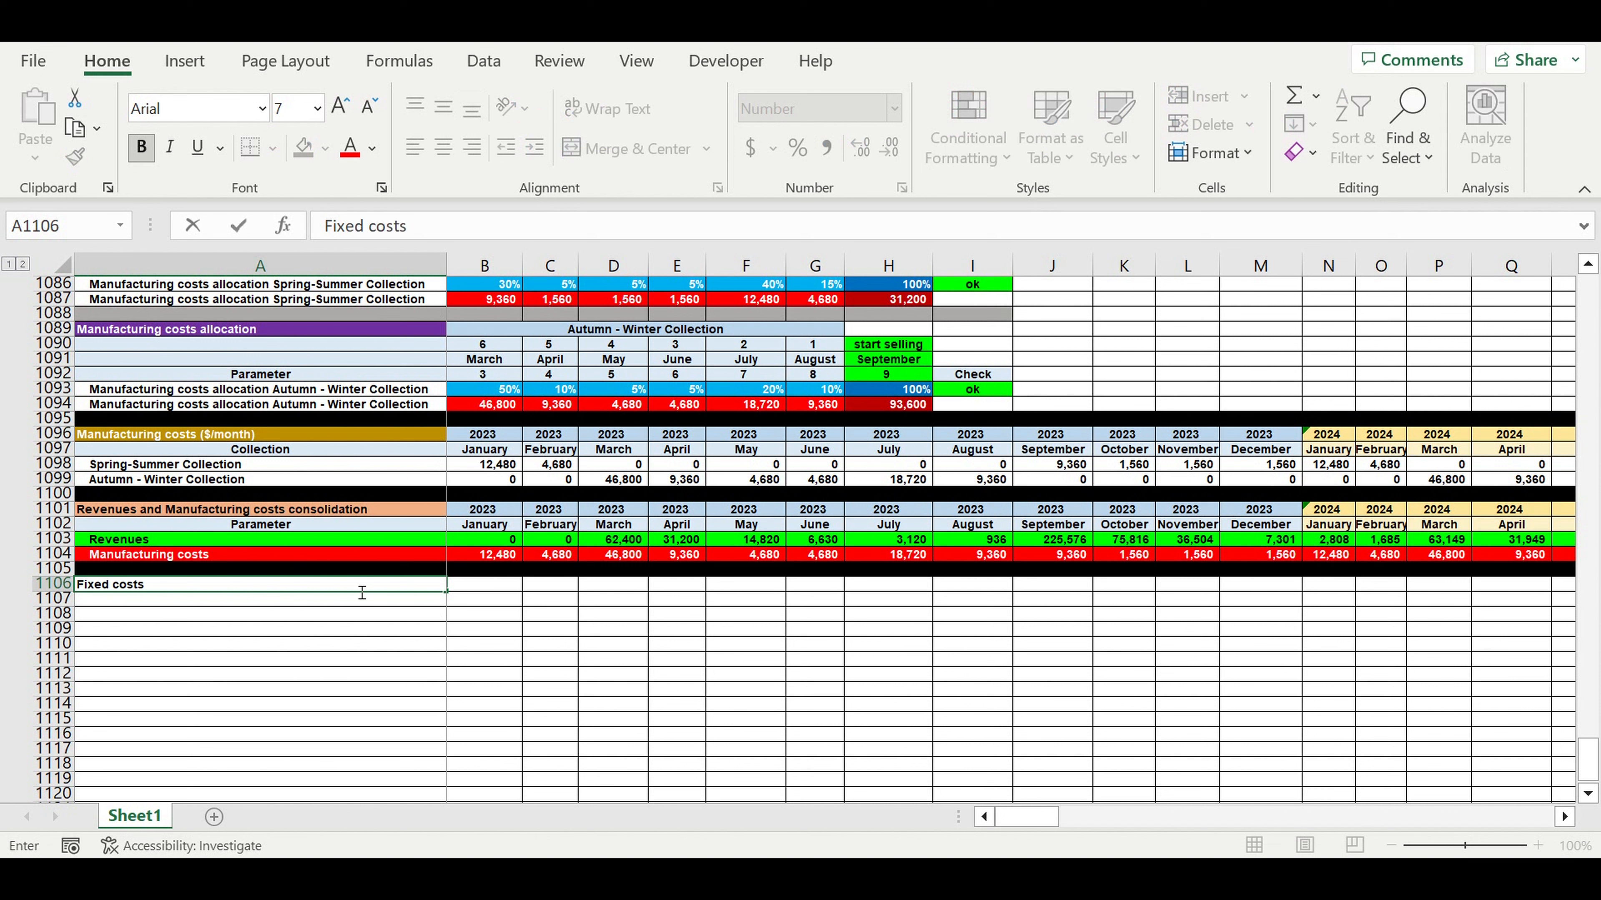
key("Return")
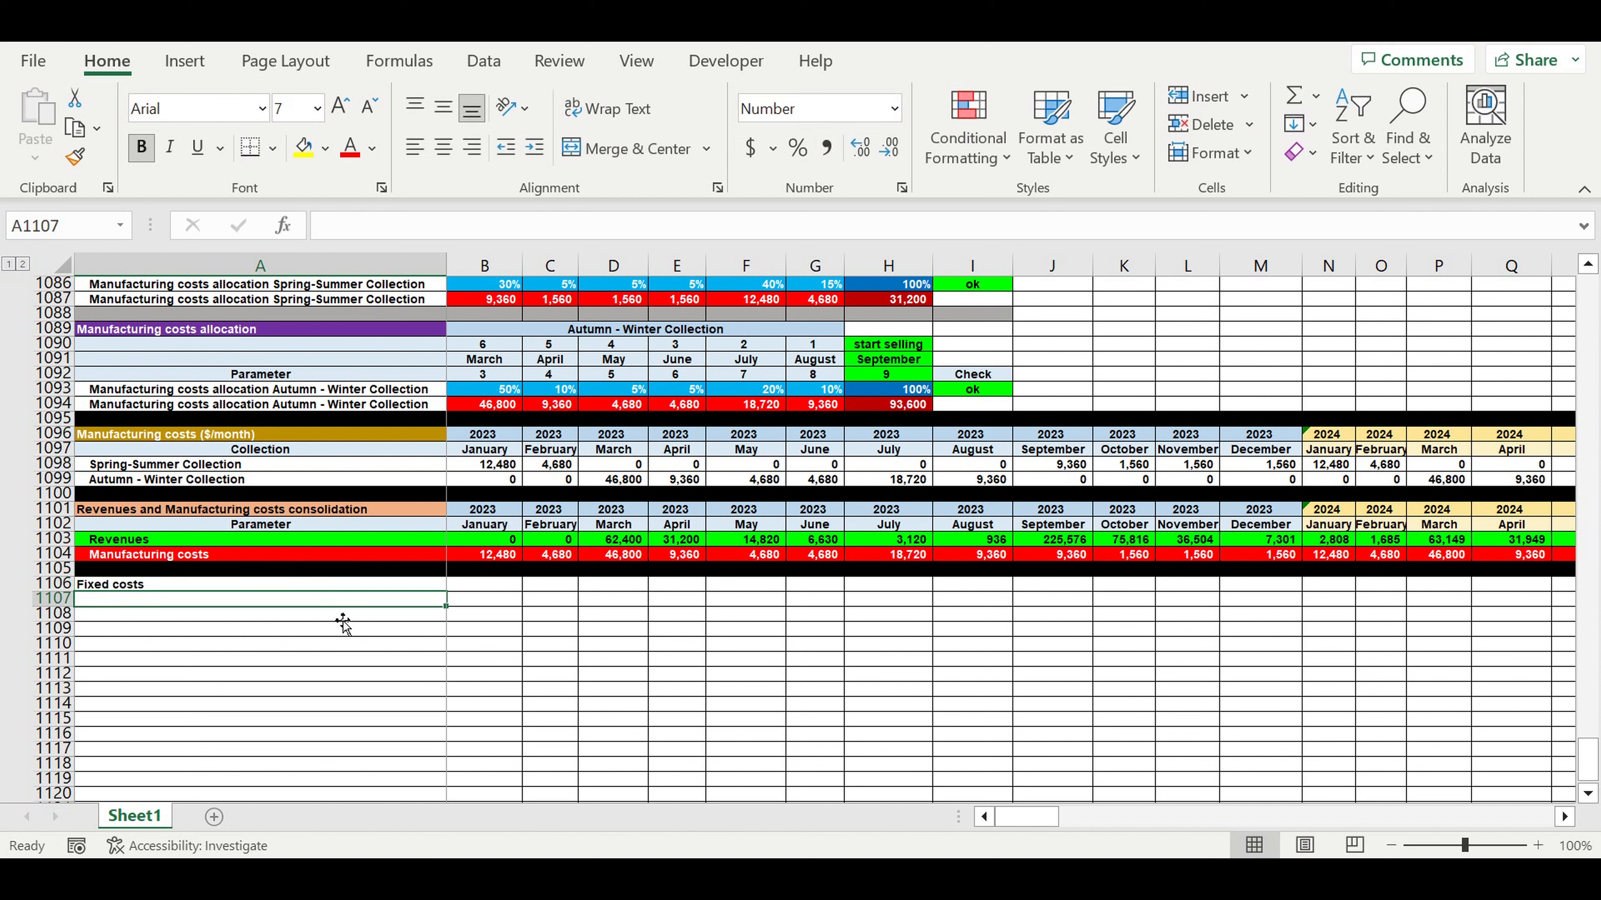
left_click(251, 584)
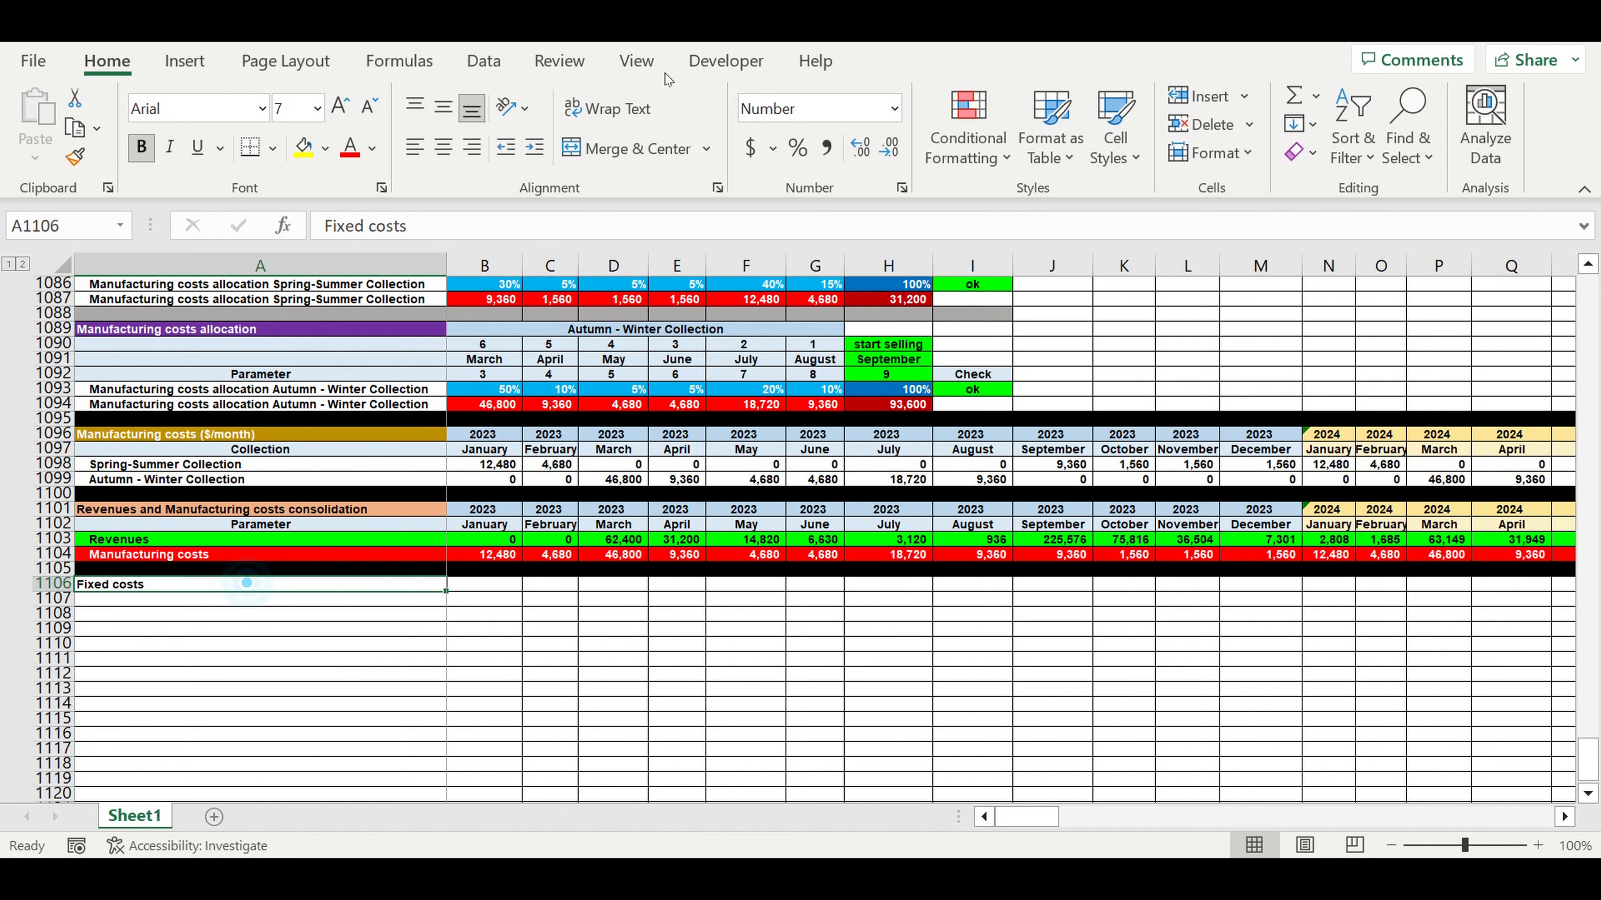
left_click(326, 150)
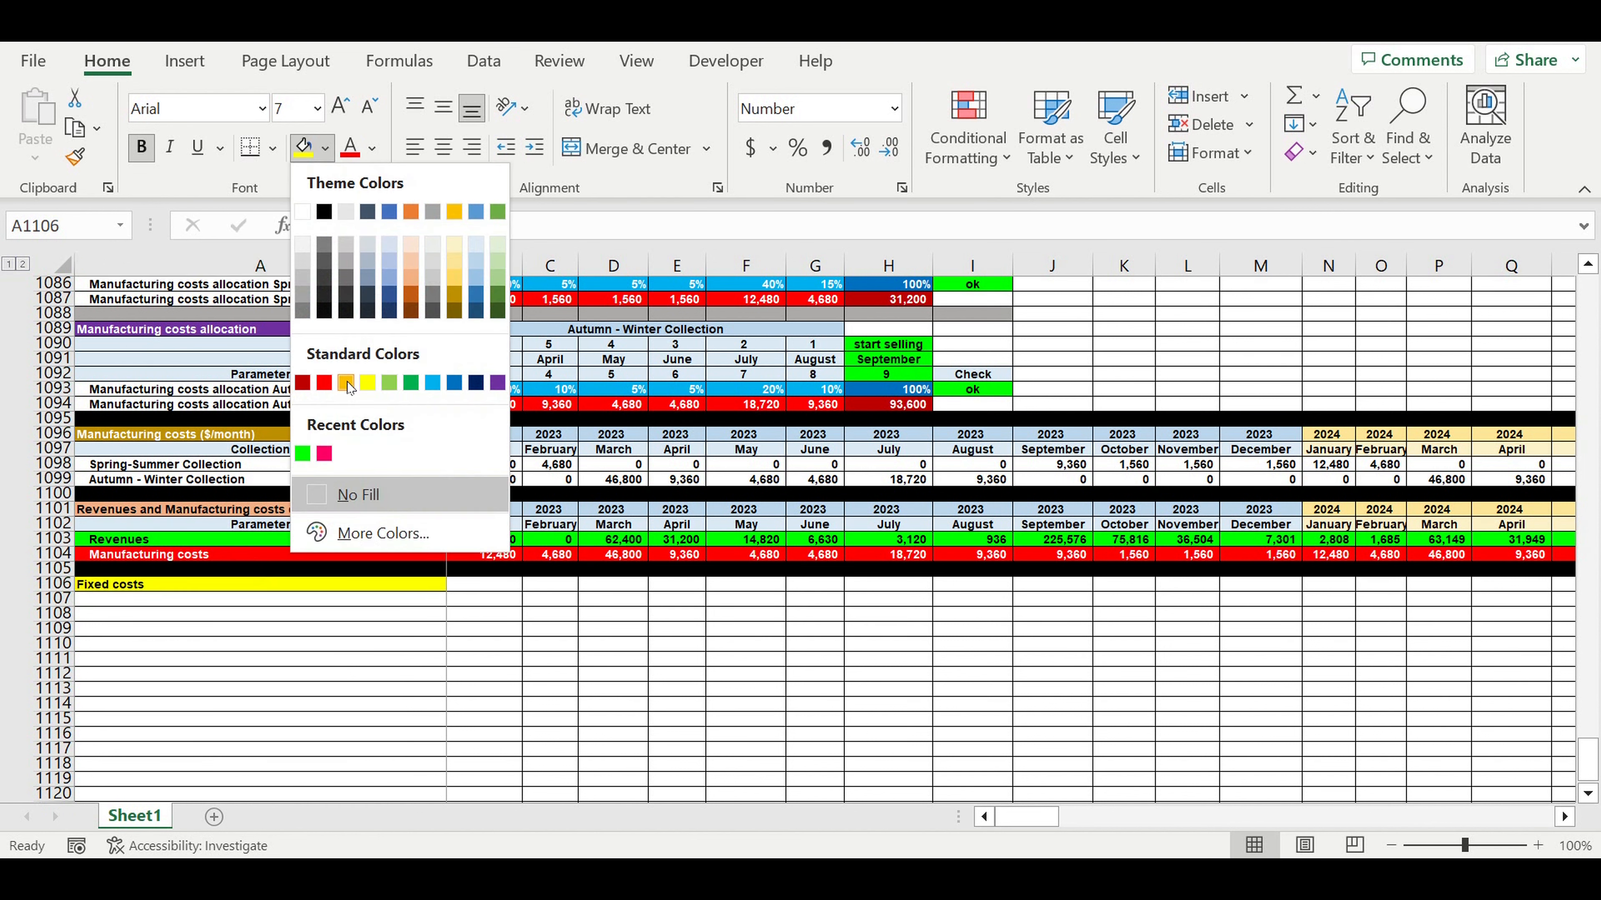
left_click(348, 383)
Enter the column headers "Fixed cost" in A1107 and "$/month" in B1107.
scroll(316, 653, "up", 1)
left_click(315, 653)
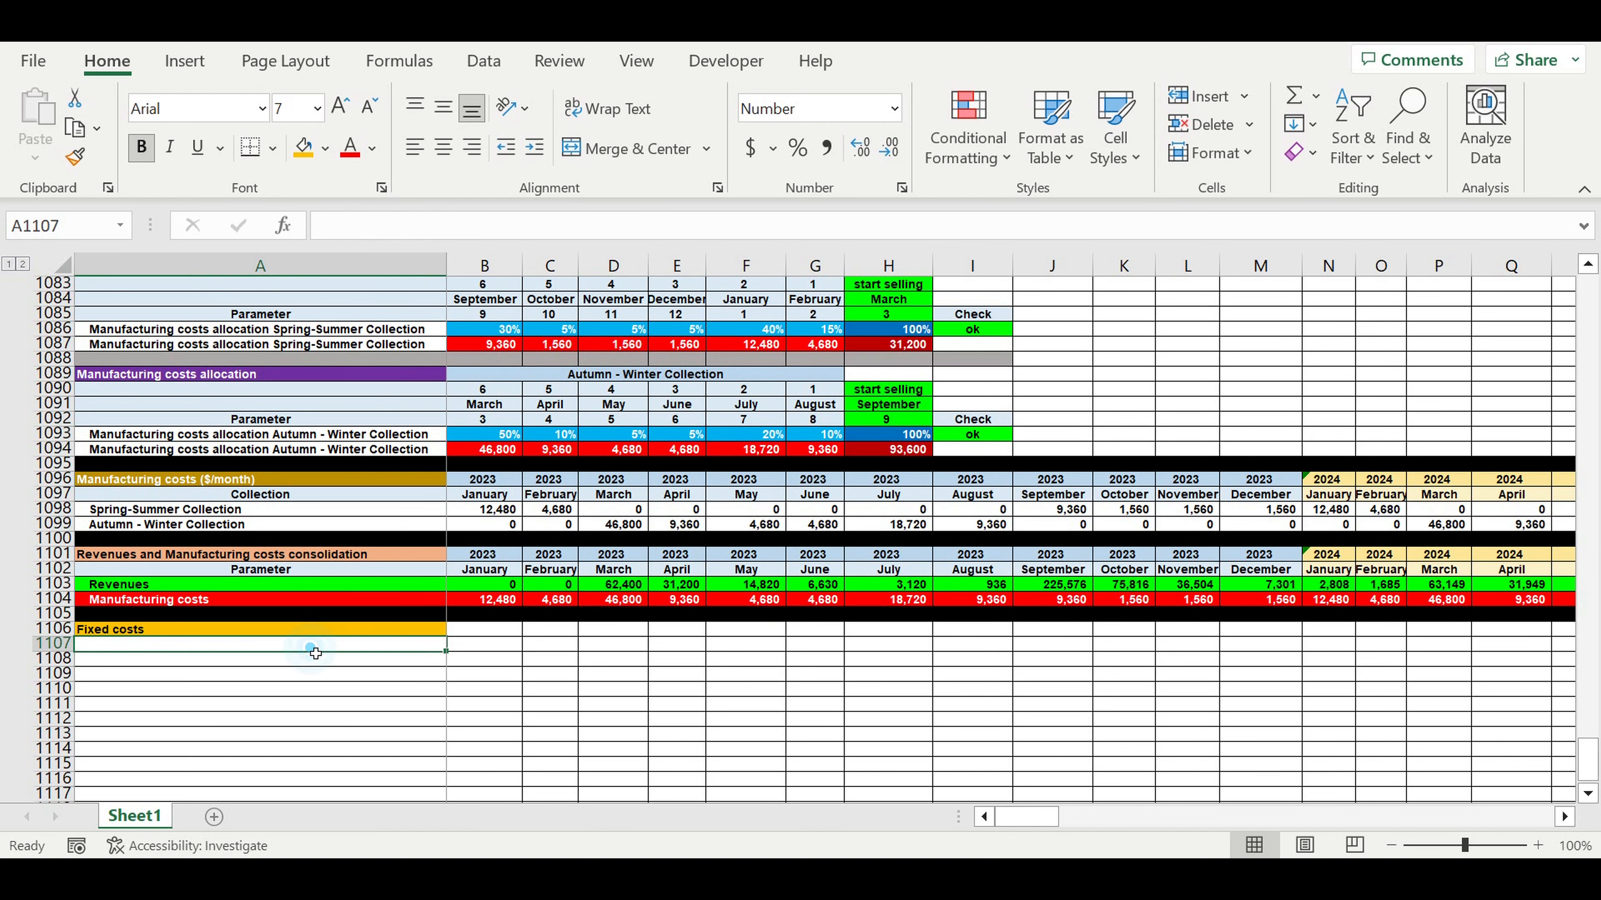
type("Fixed costsxed cs")
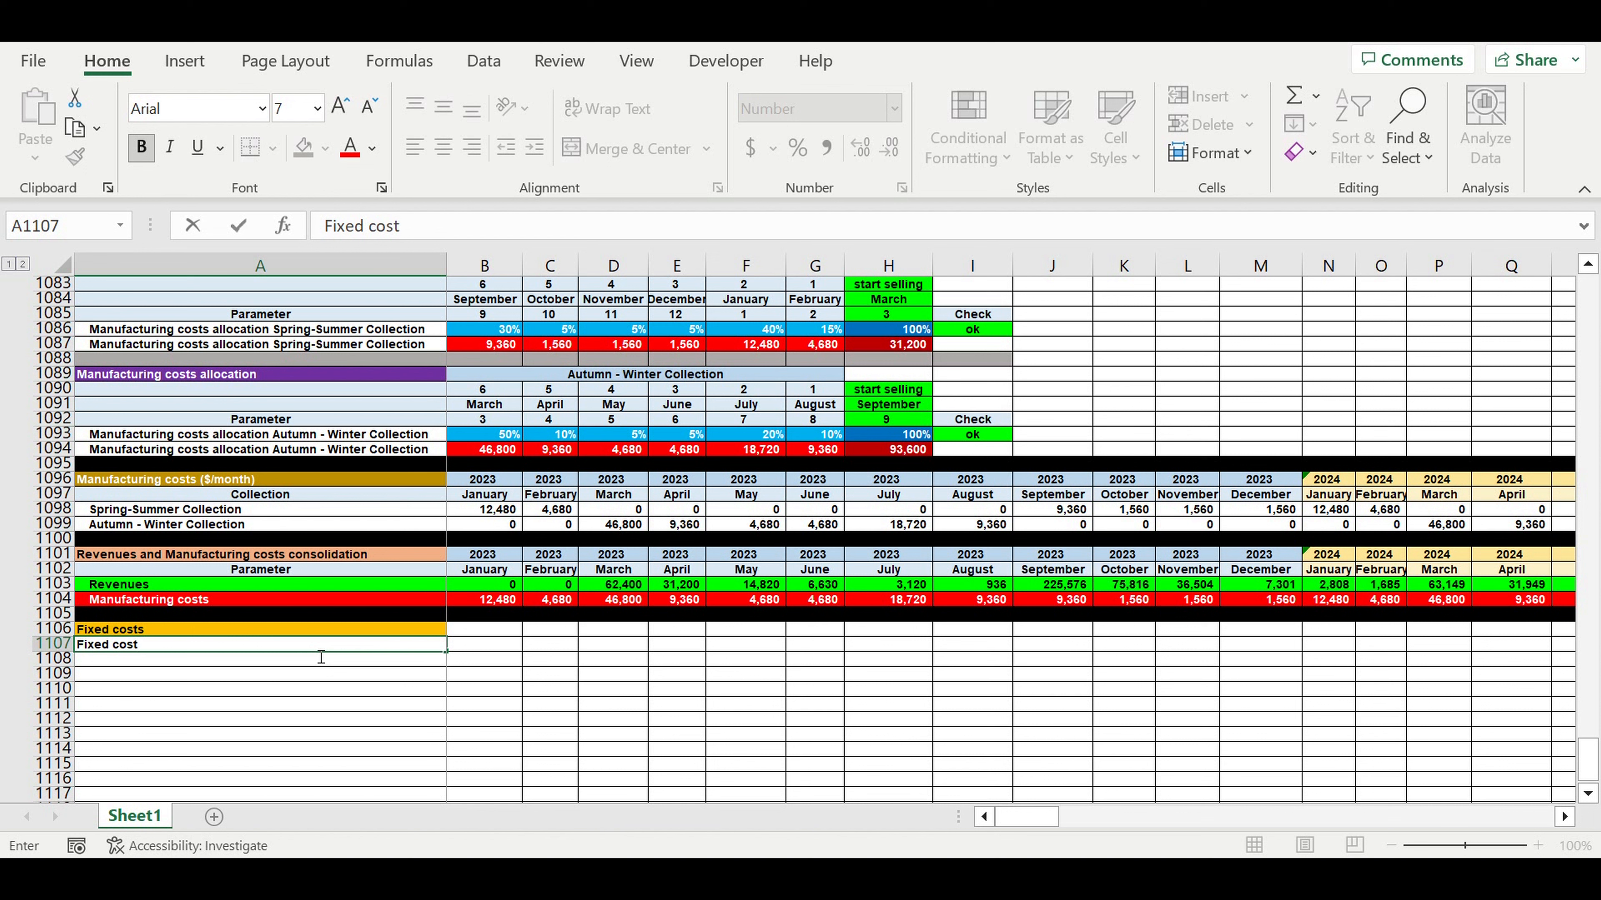
left_click(492, 652)
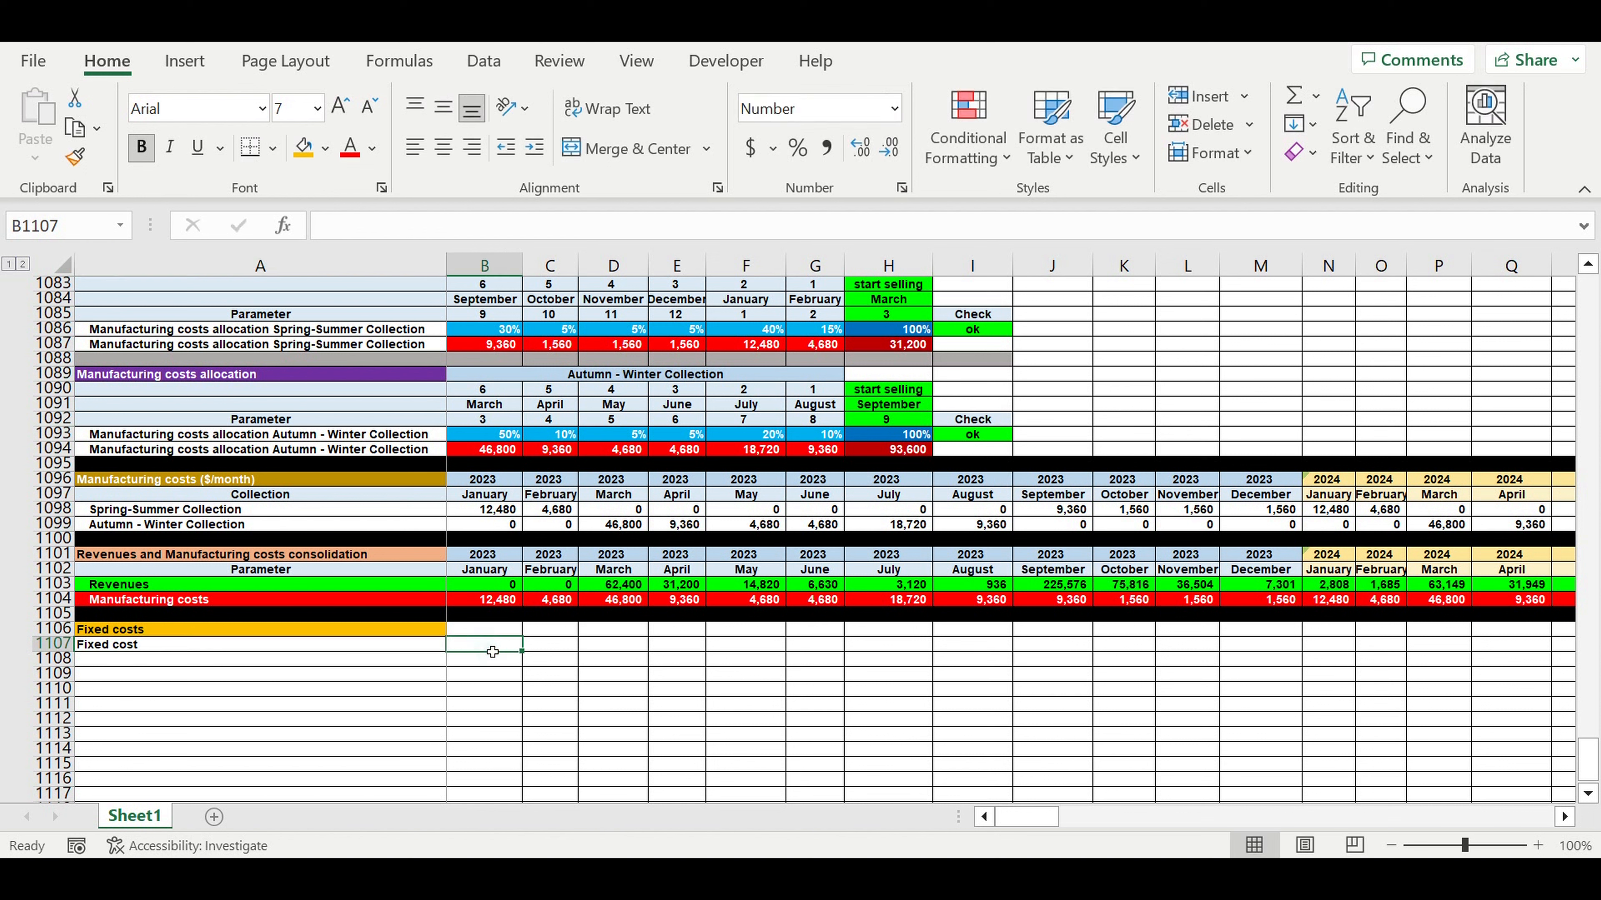
type("$/month")
key("Return")
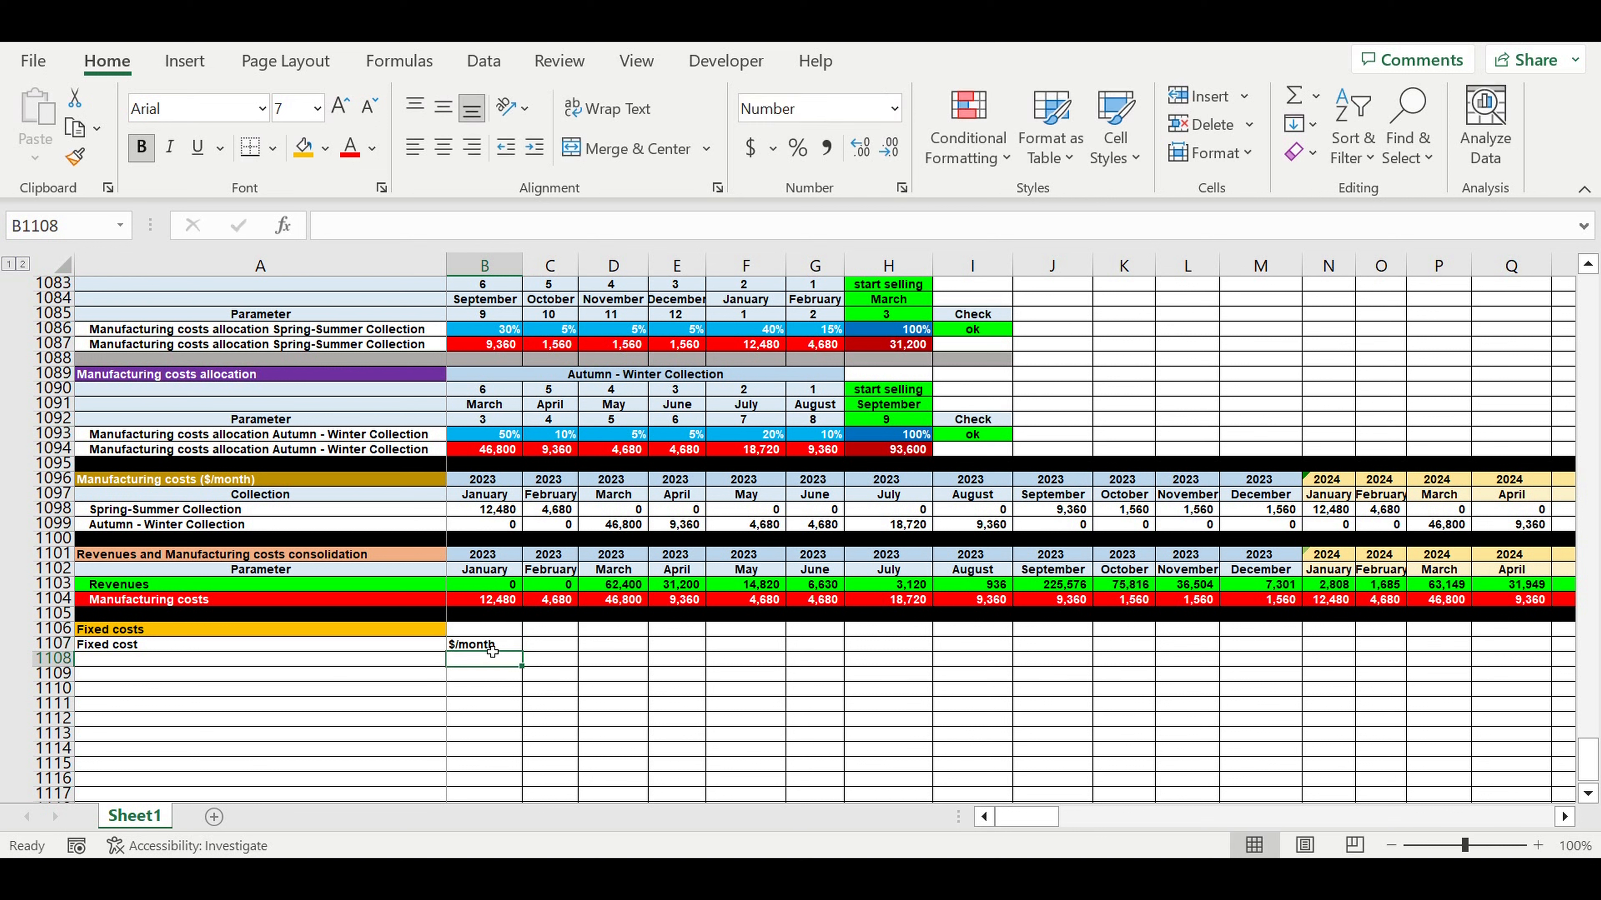
Enter "Fixed cost item 1" in A1108, indent it, and extend the series down to Fixed cost item 10 in A1117.
left_click(285, 663)
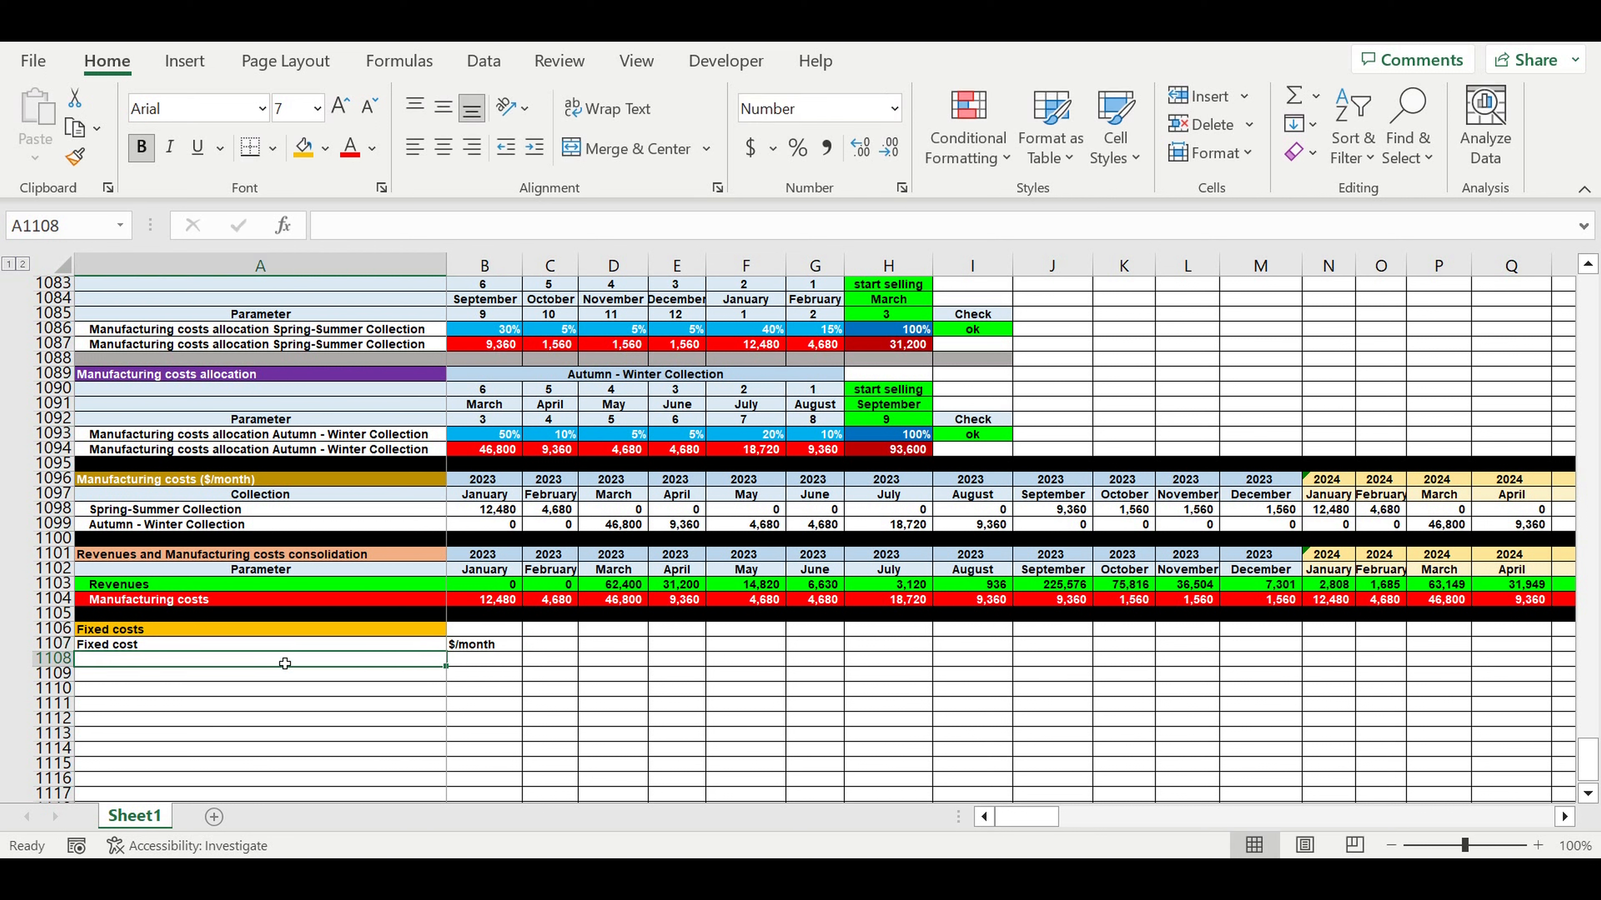
type("Fixed cost item 1")
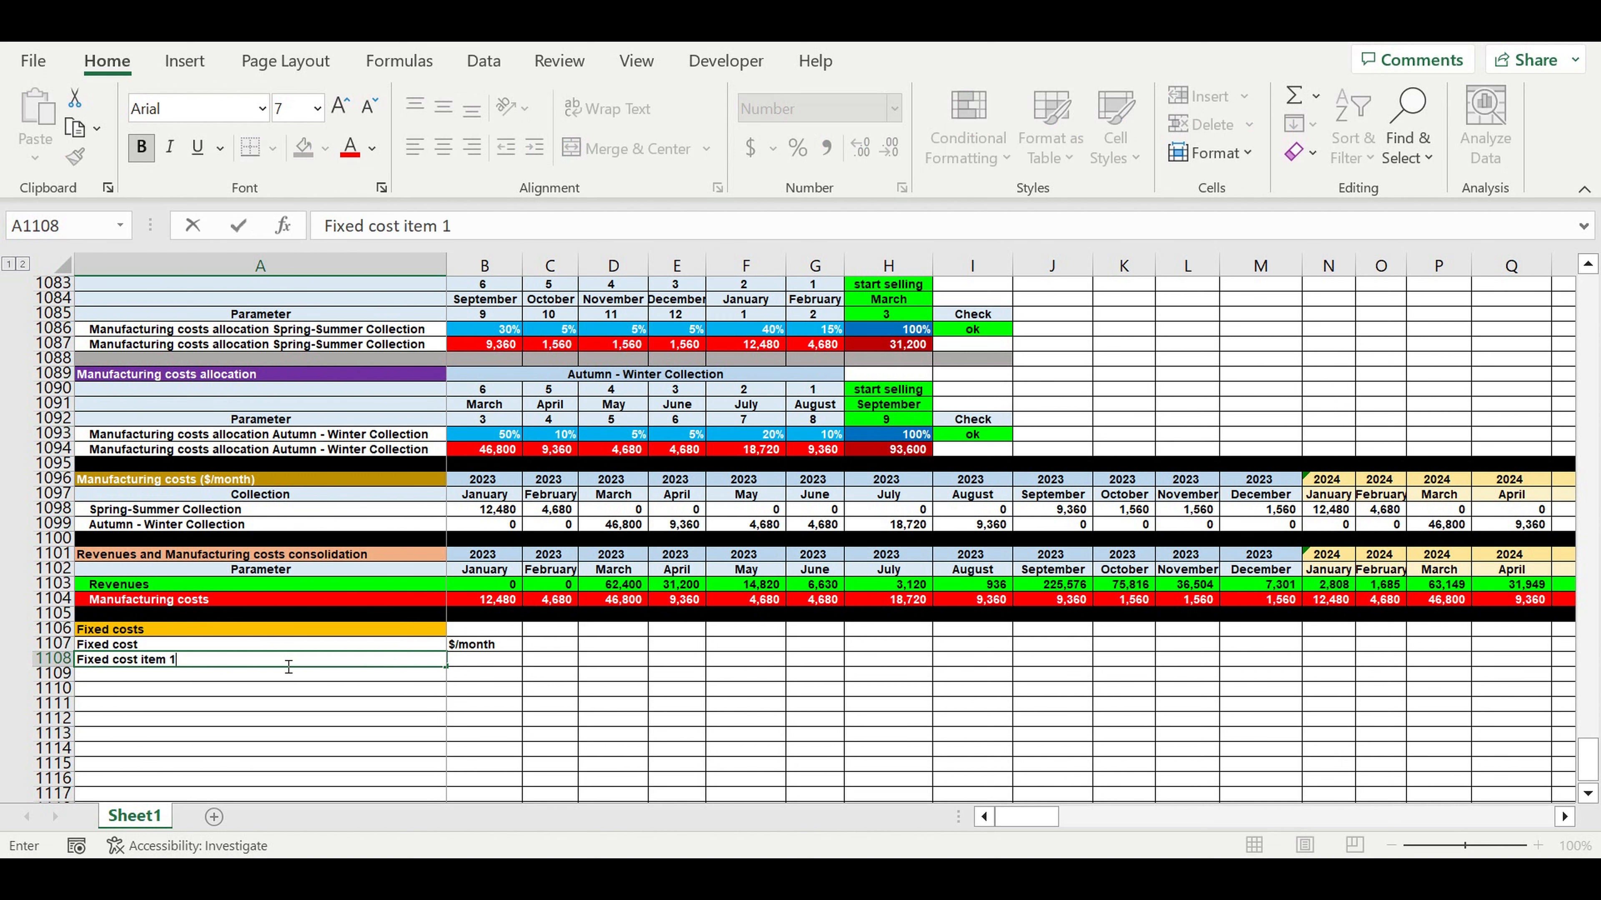
left_click(285, 663)
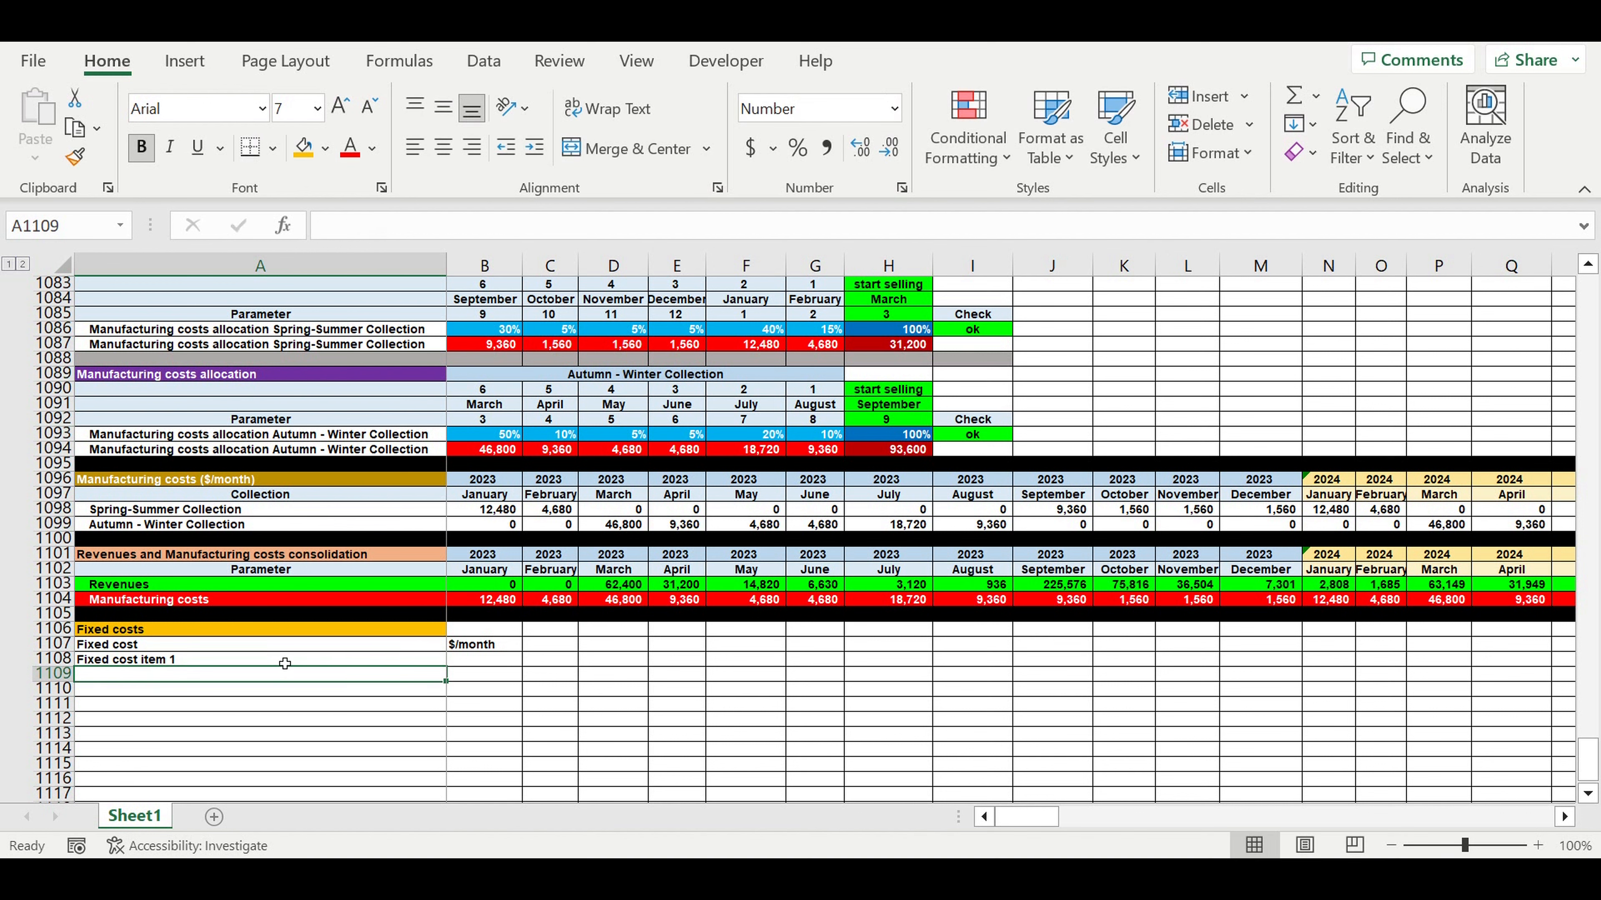
left_click(186, 663)
scroll(378, 571, "down", 3)
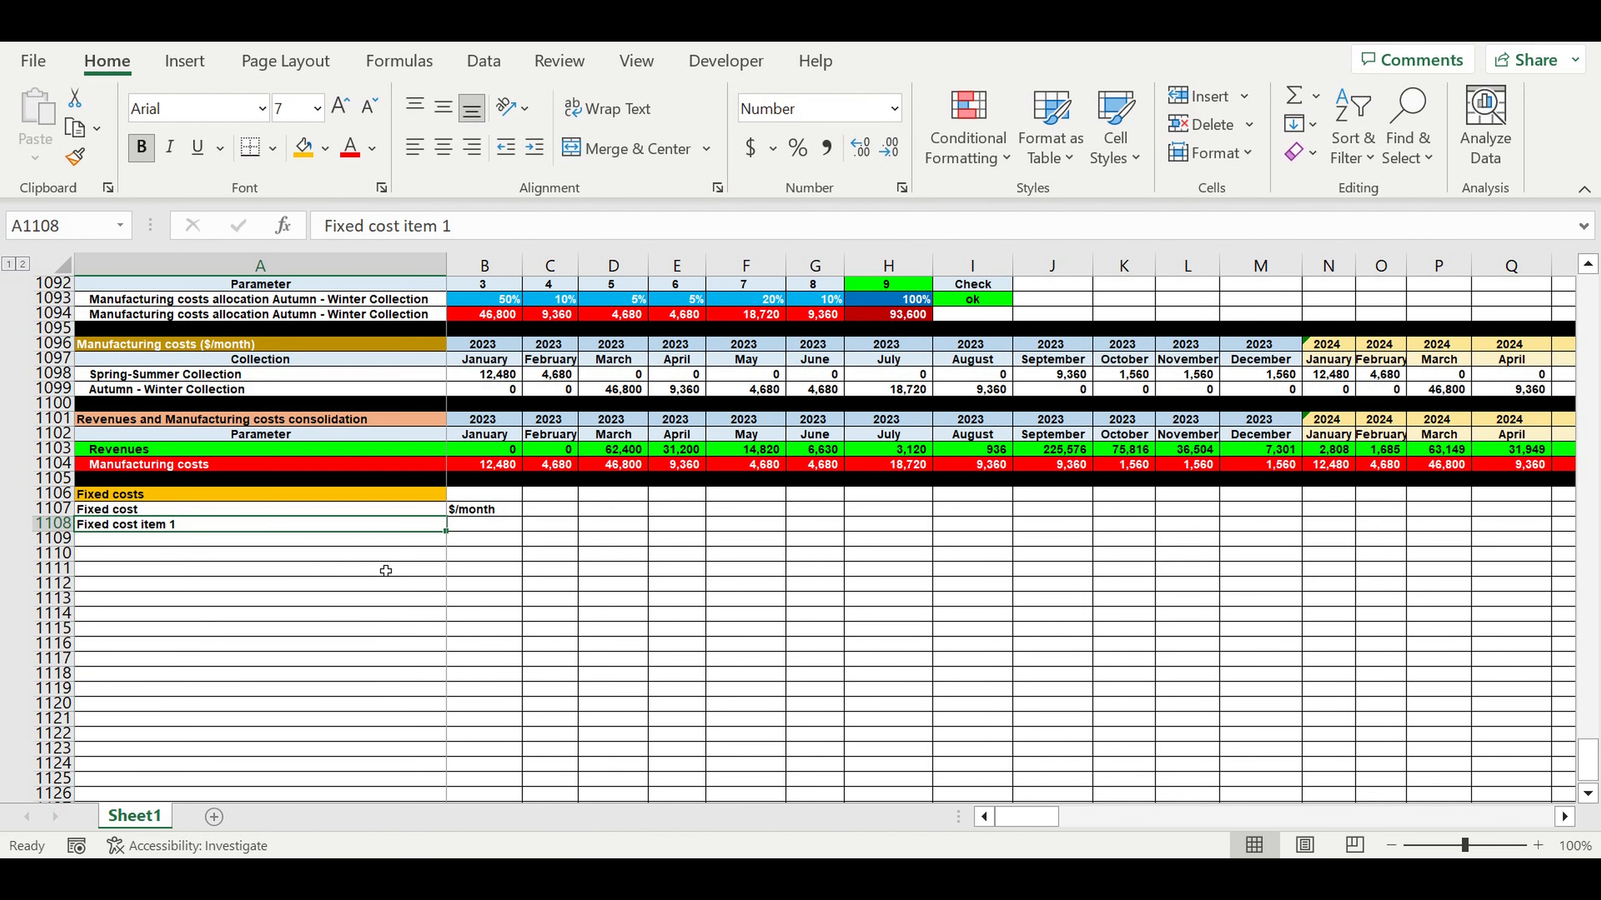
left_click(534, 150)
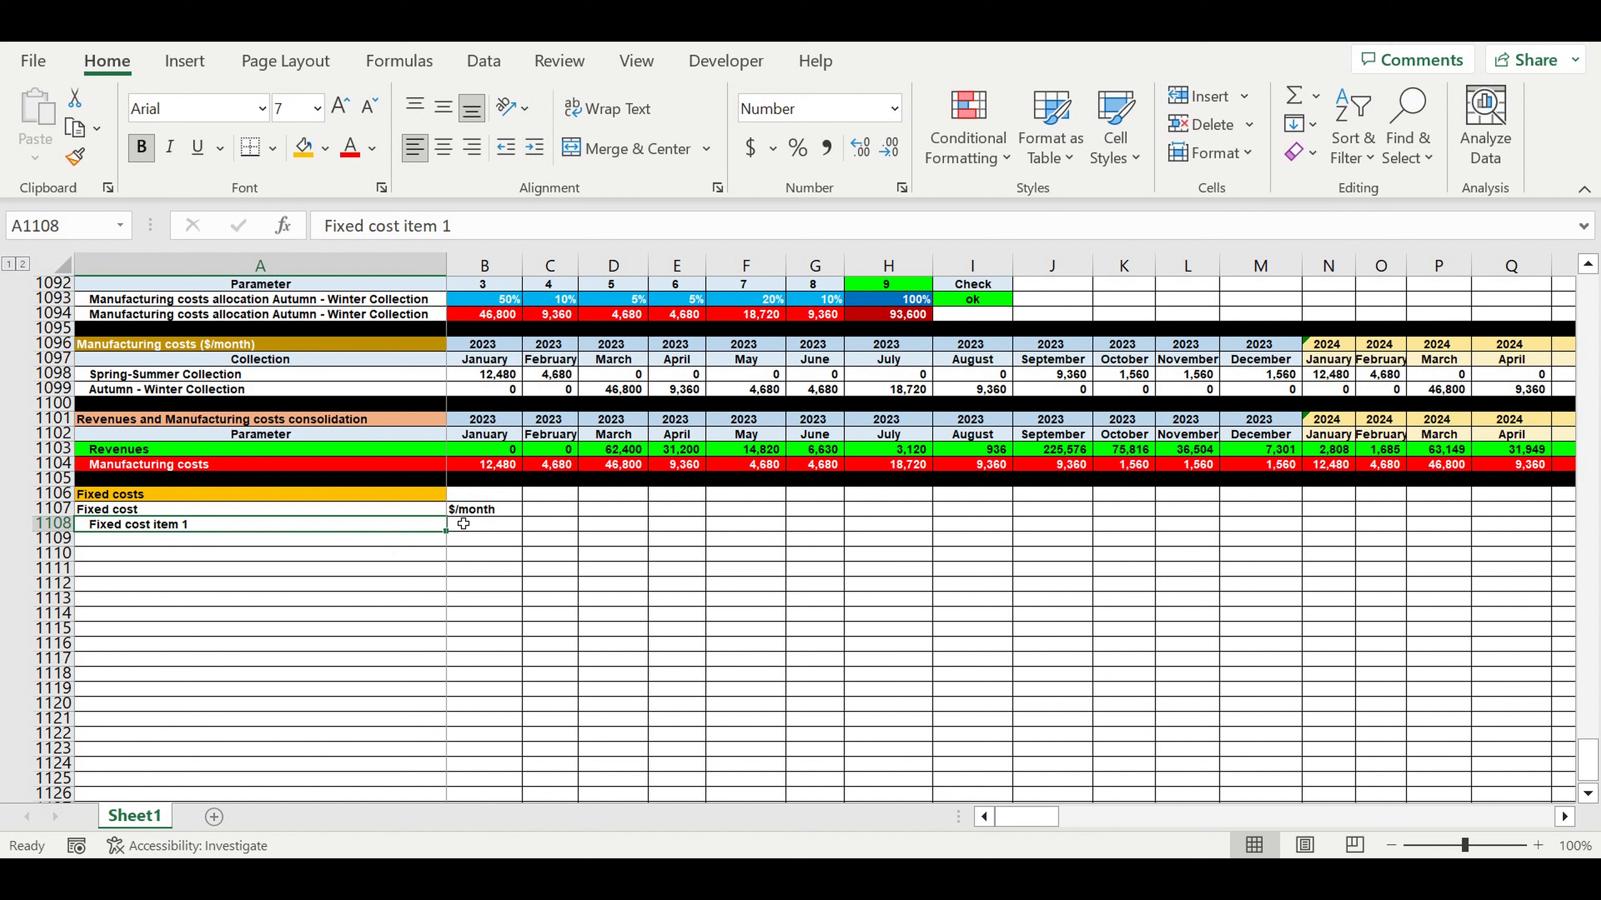
left_click_drag(446, 531, 449, 665)
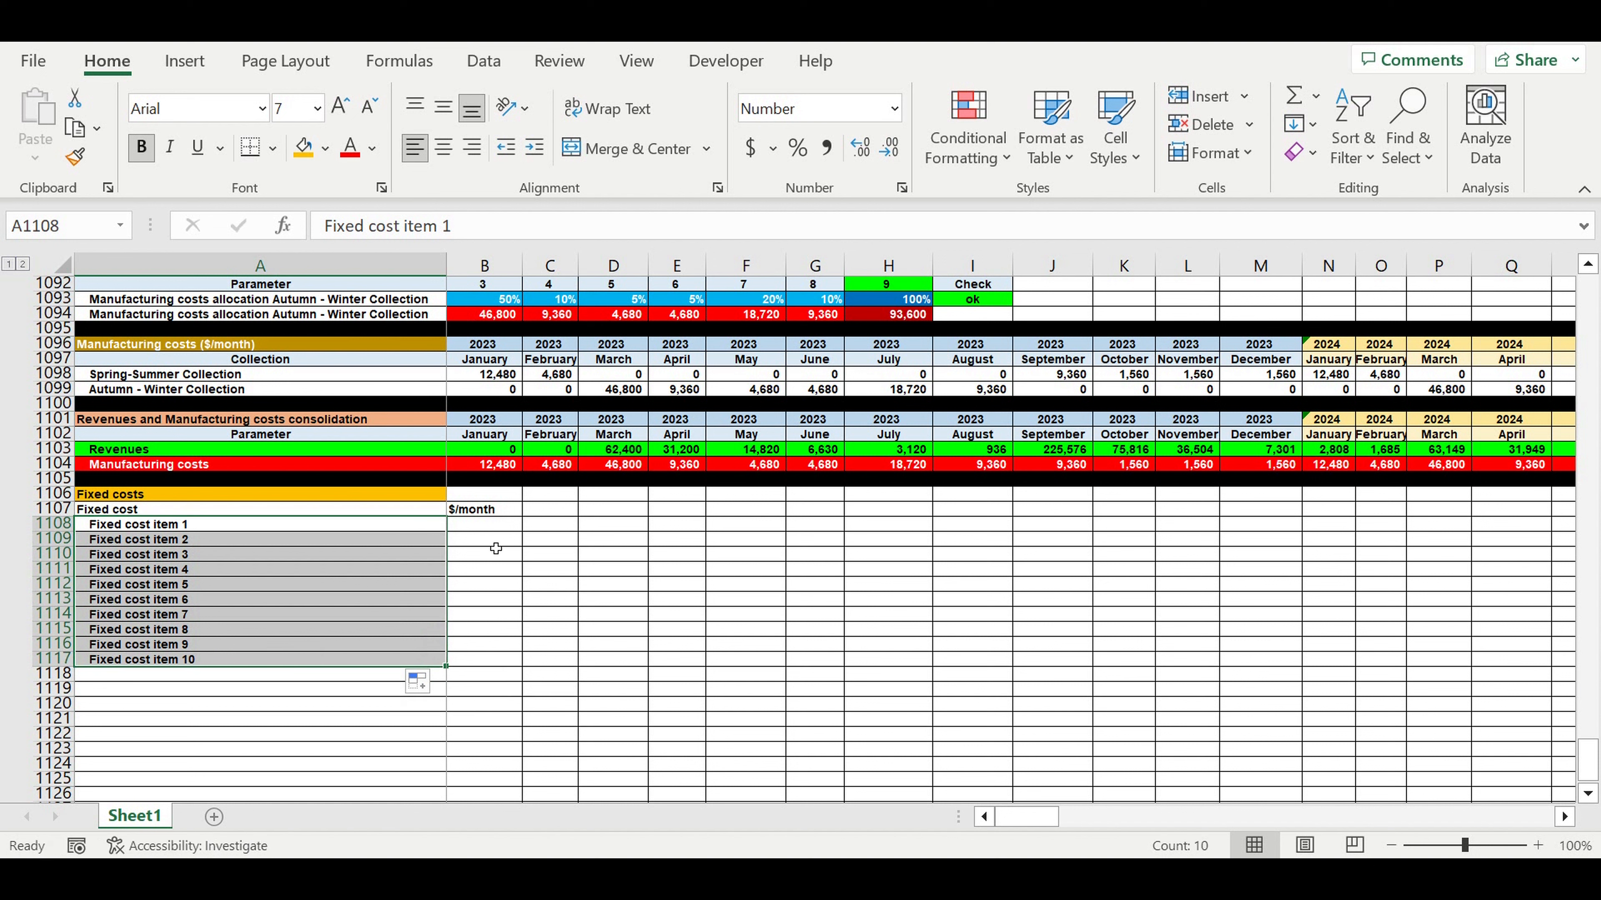
Enter 3000 as the monthly amount in B1108 and copy it down to B1117 for all ten fixed cost items.
left_click(473, 526)
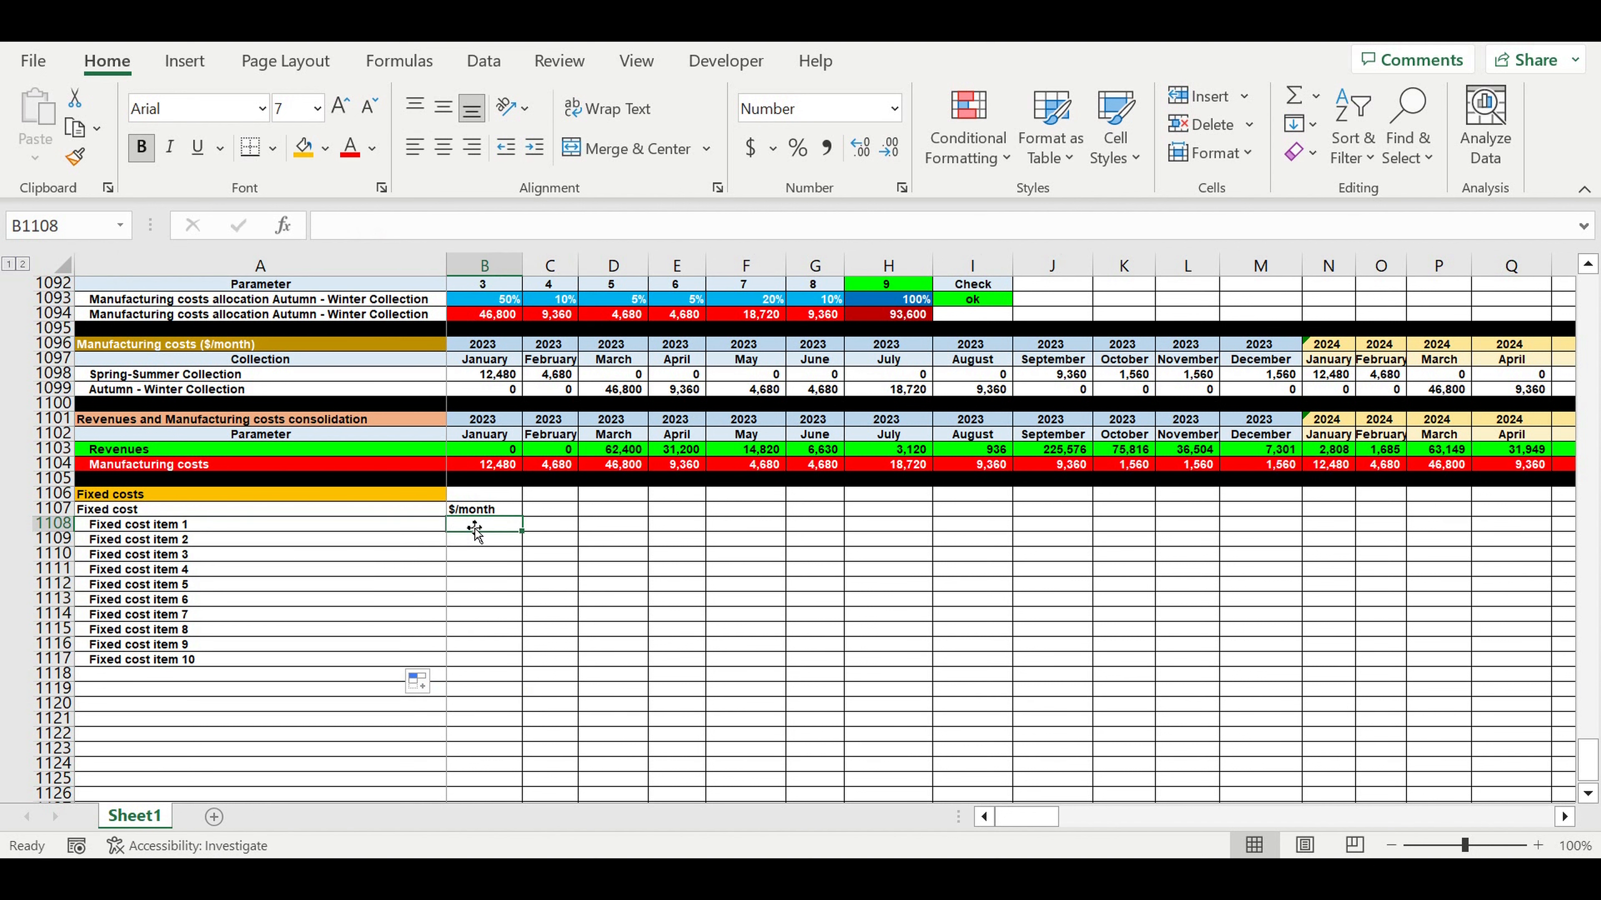
type("3,000")
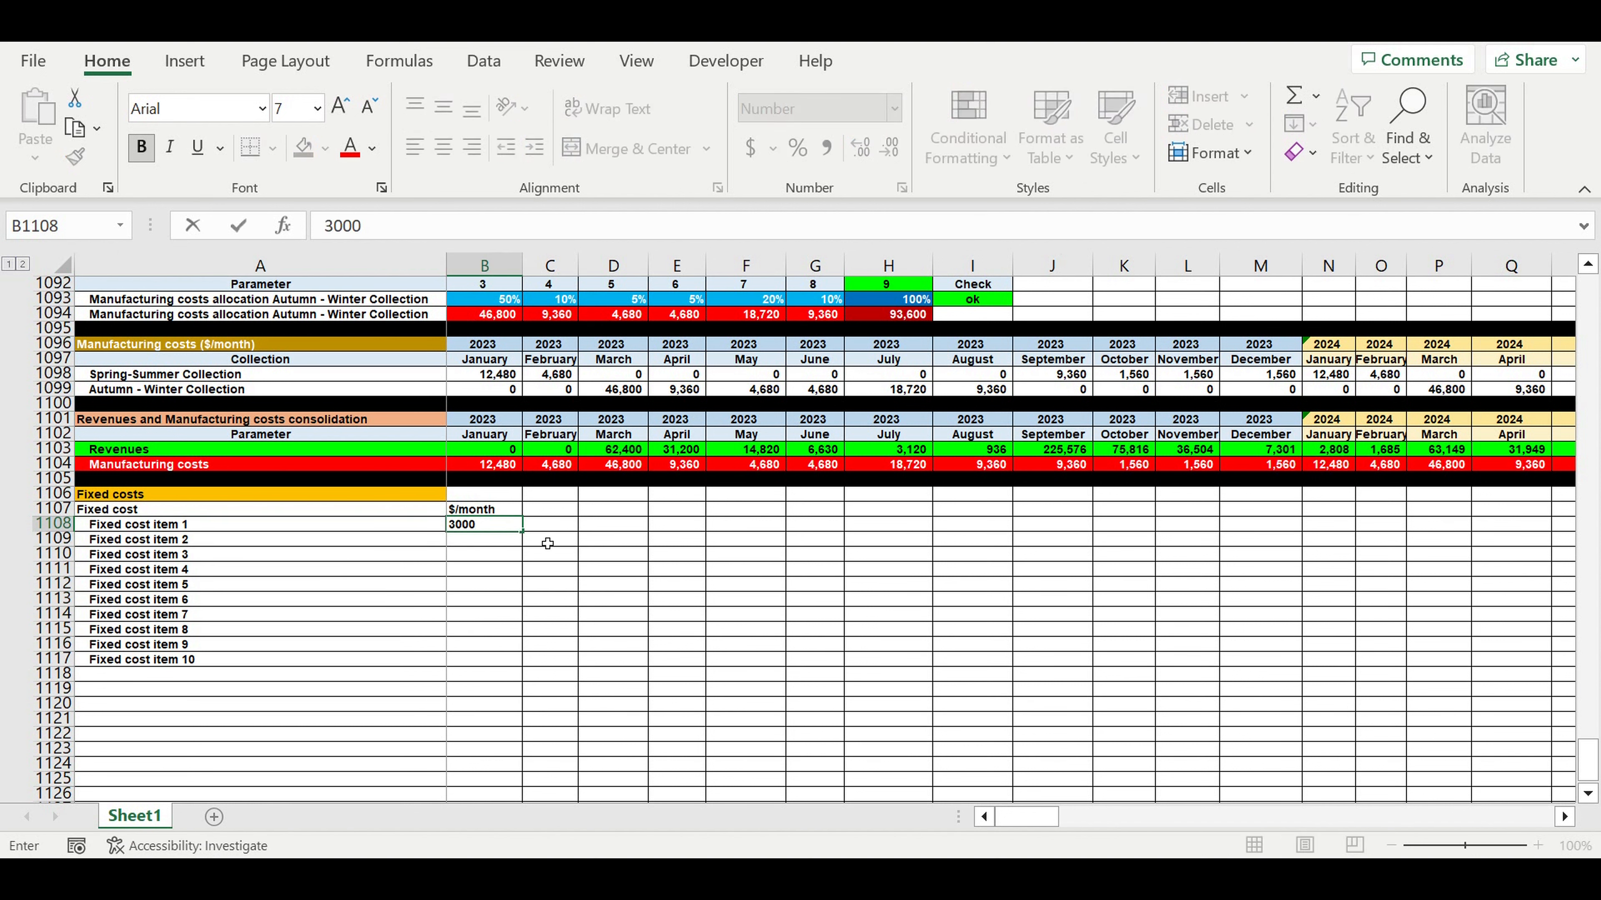
key("Return")
left_click(491, 524)
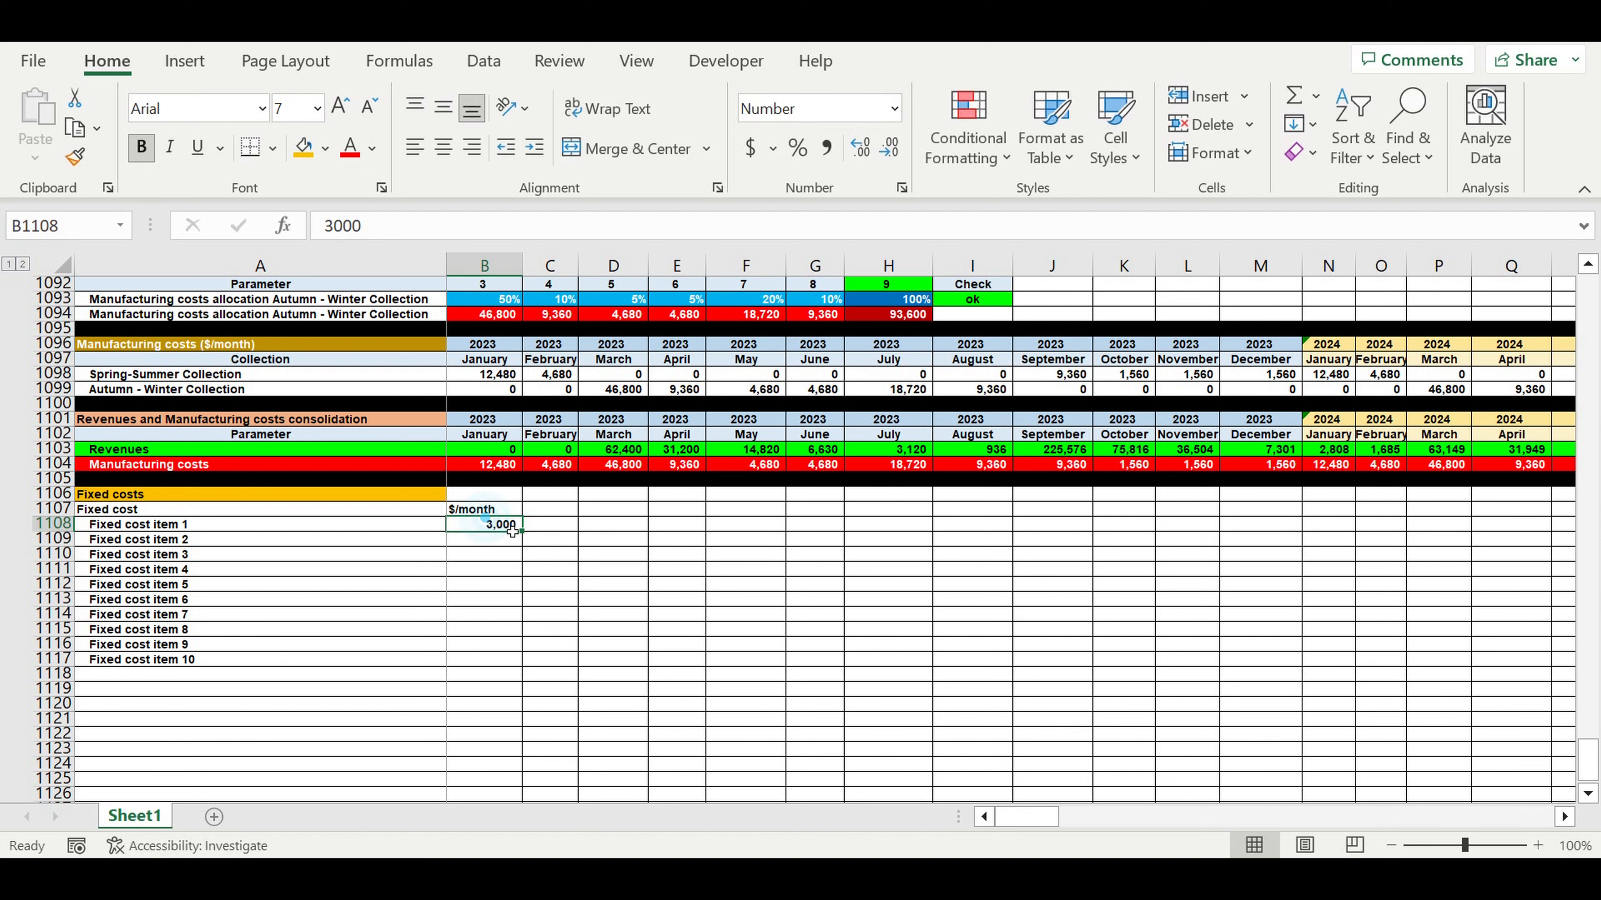
left_click_drag(522, 533, 512, 671)
Enter the formula =A1107 in A1118 below the fixed cost items to repeat the column header.
left_click(130, 684)
type("=")
left_click(101, 511)
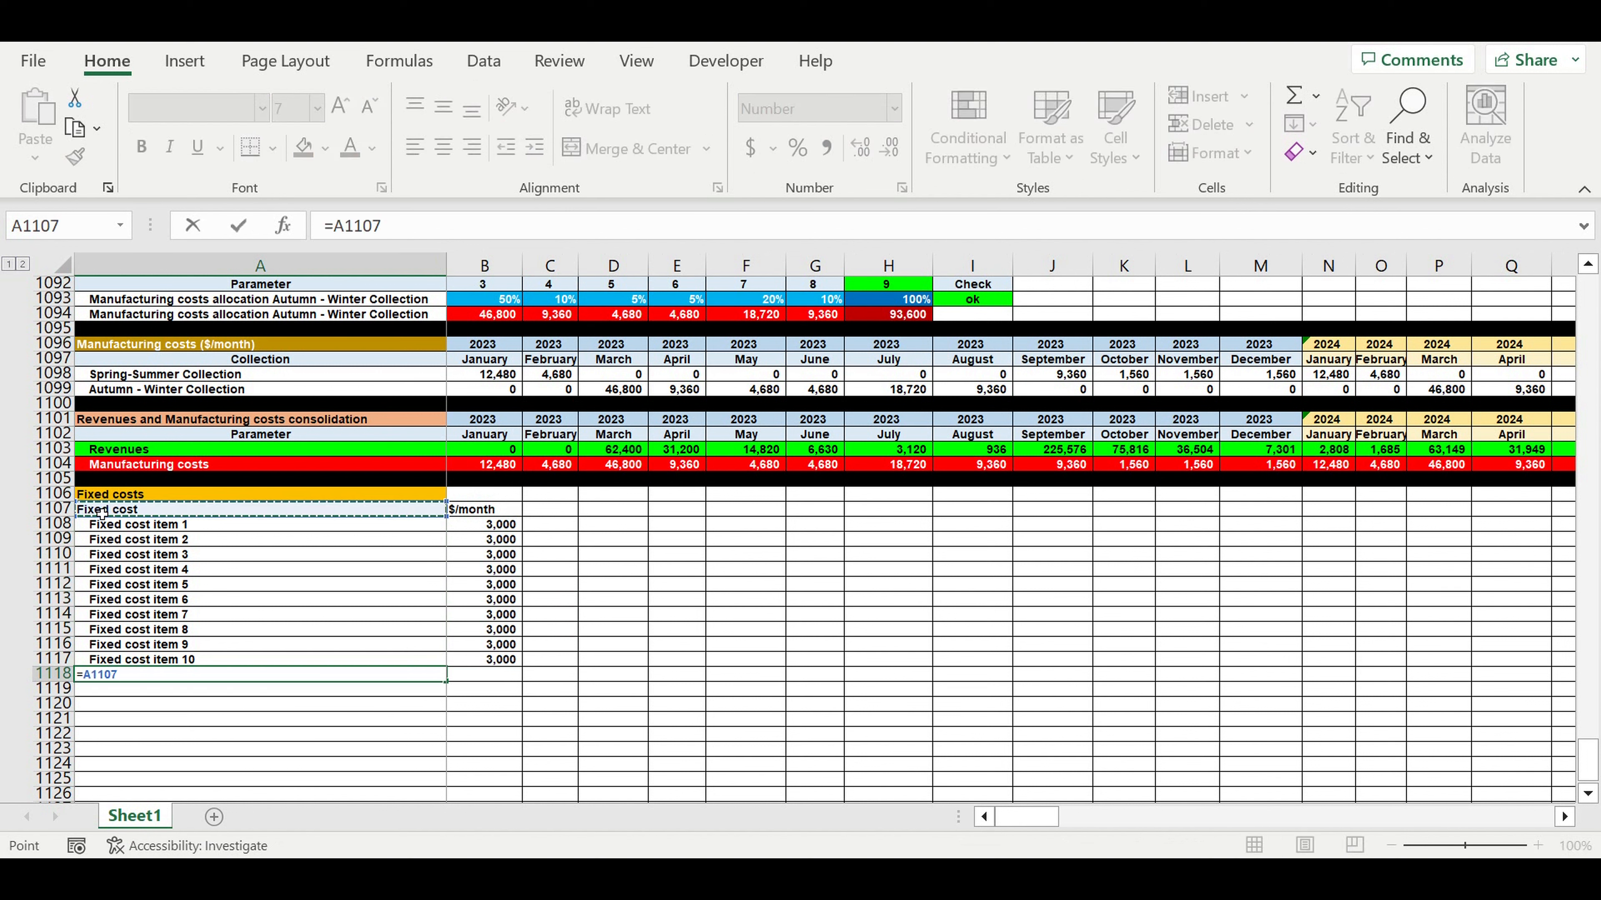
key("Return")
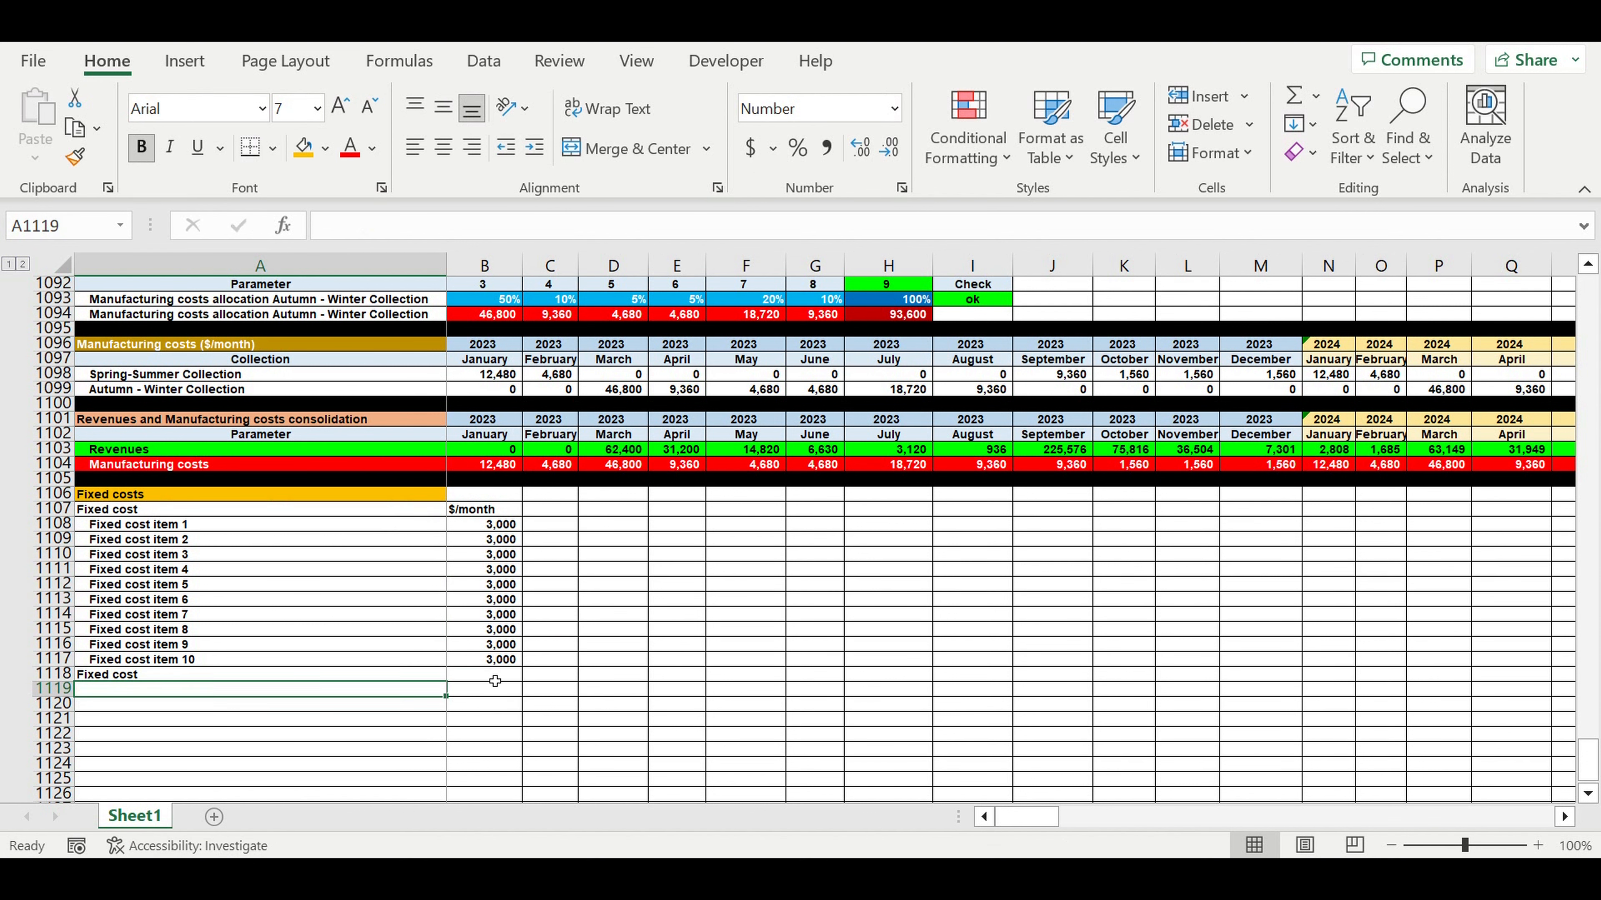
Center the headers in A1107:B1107 and fill them with the lightest shade of the theme's second blue.
left_click_drag(495, 680, 435, 673)
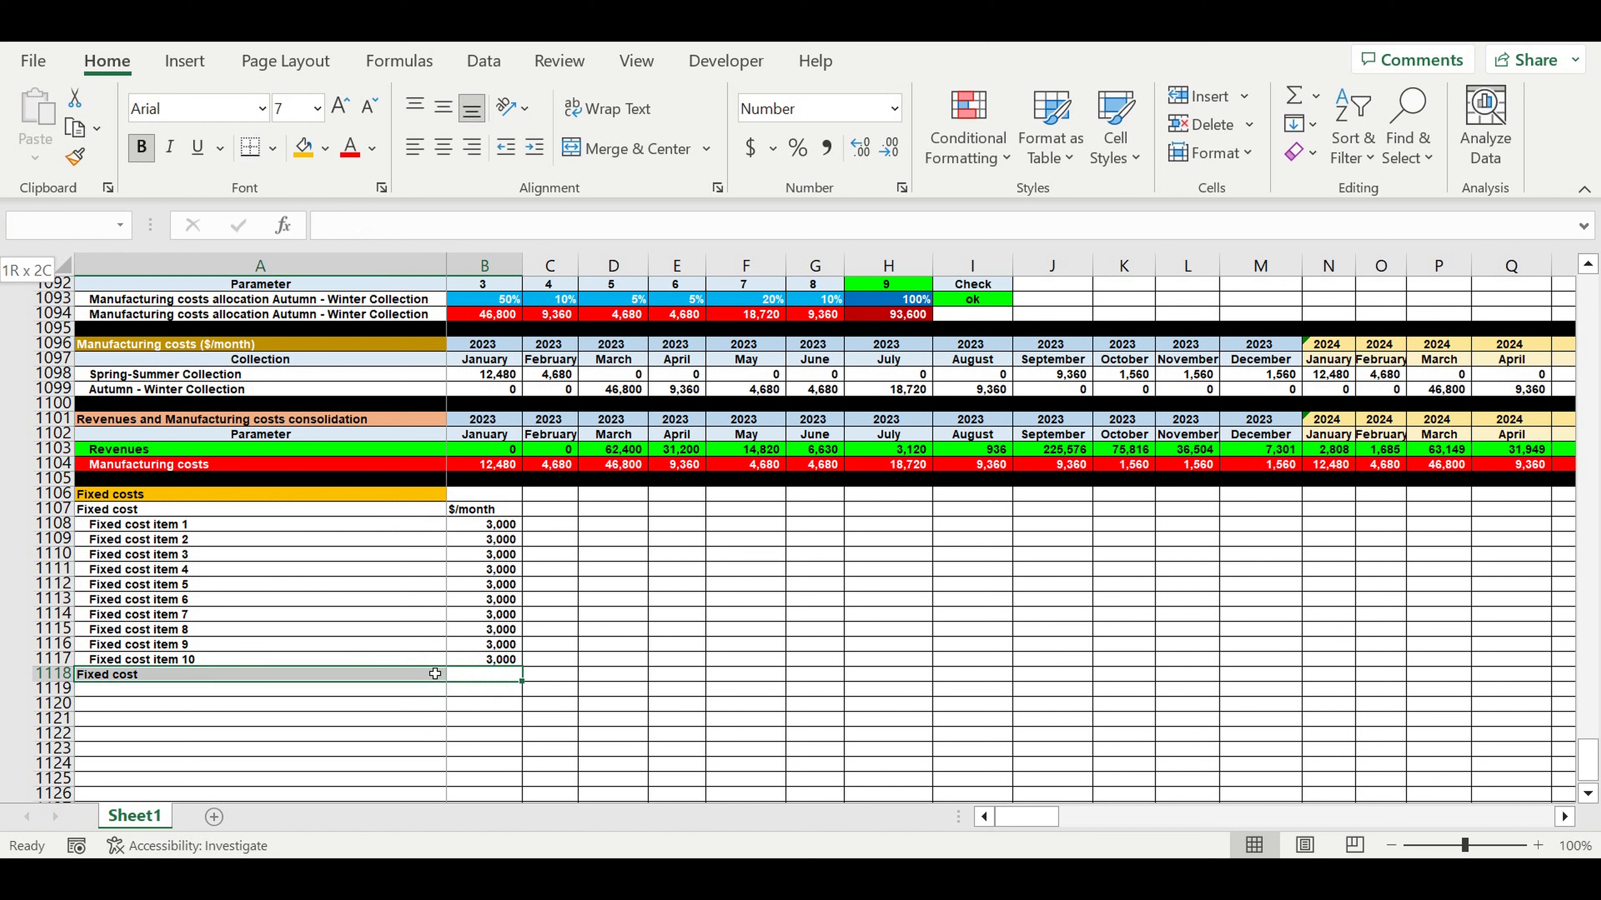
left_click_drag(436, 512, 466, 510)
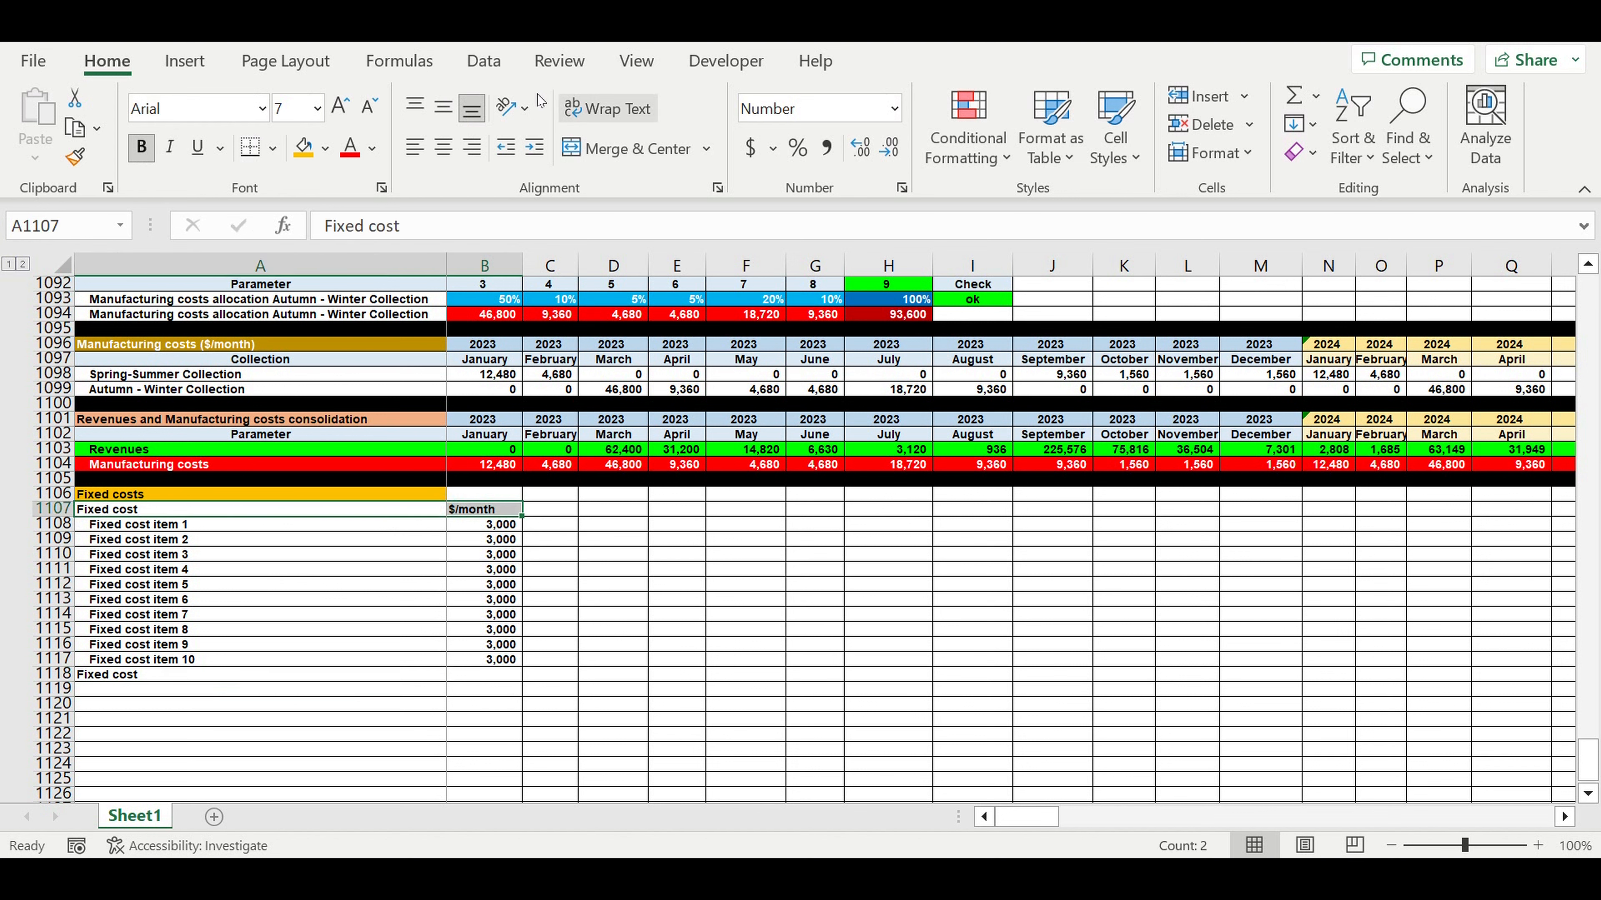
left_click(444, 146)
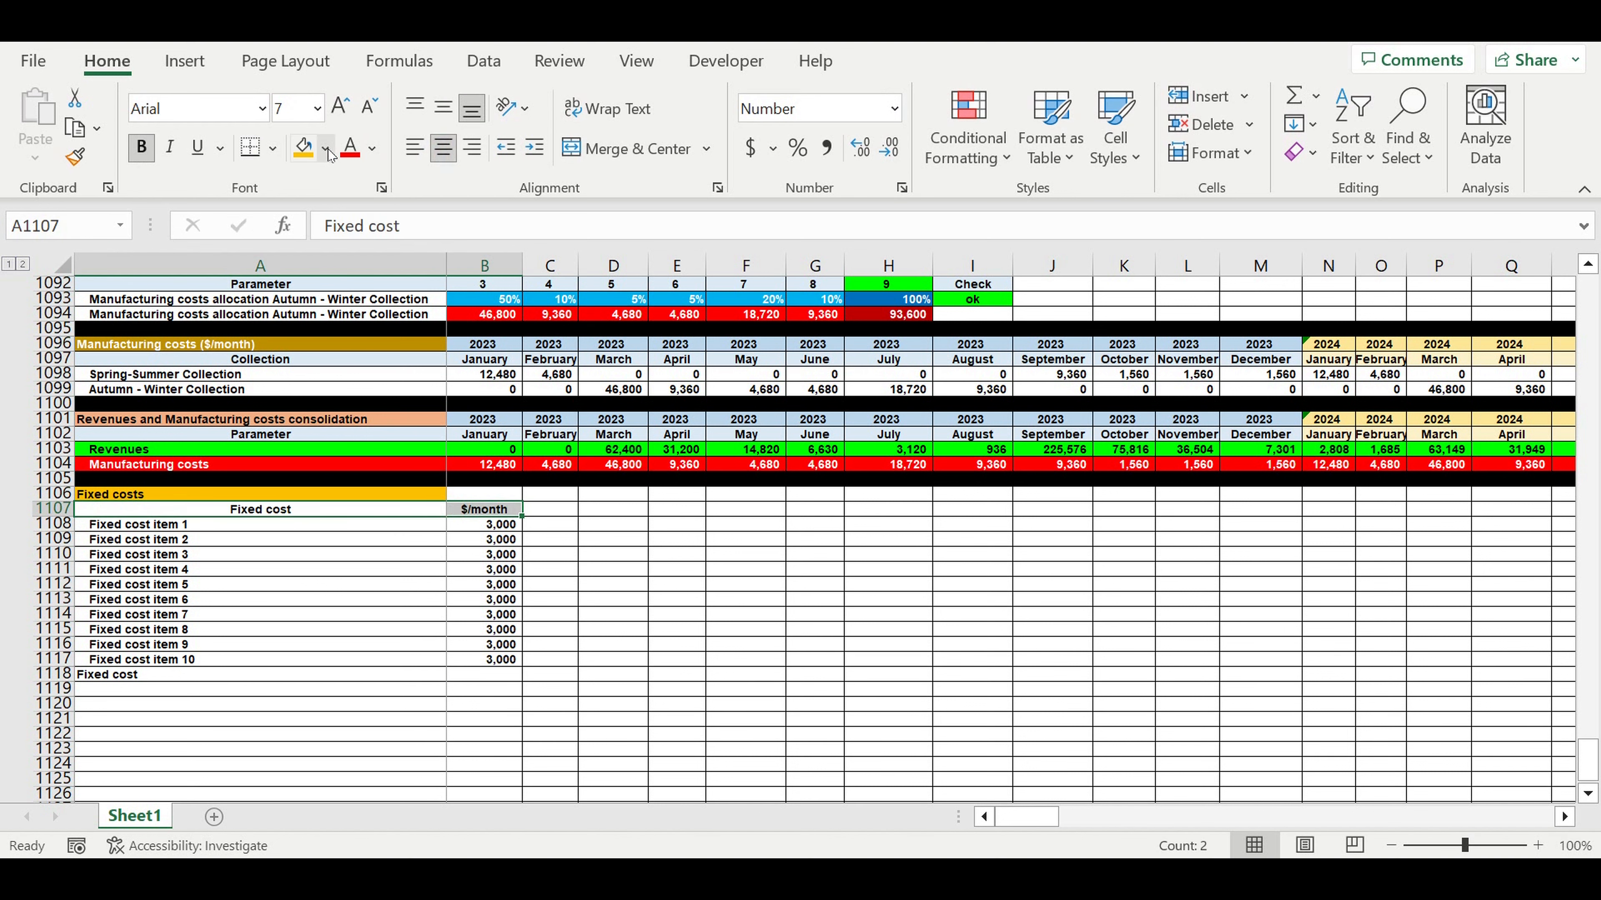
left_click(325, 148)
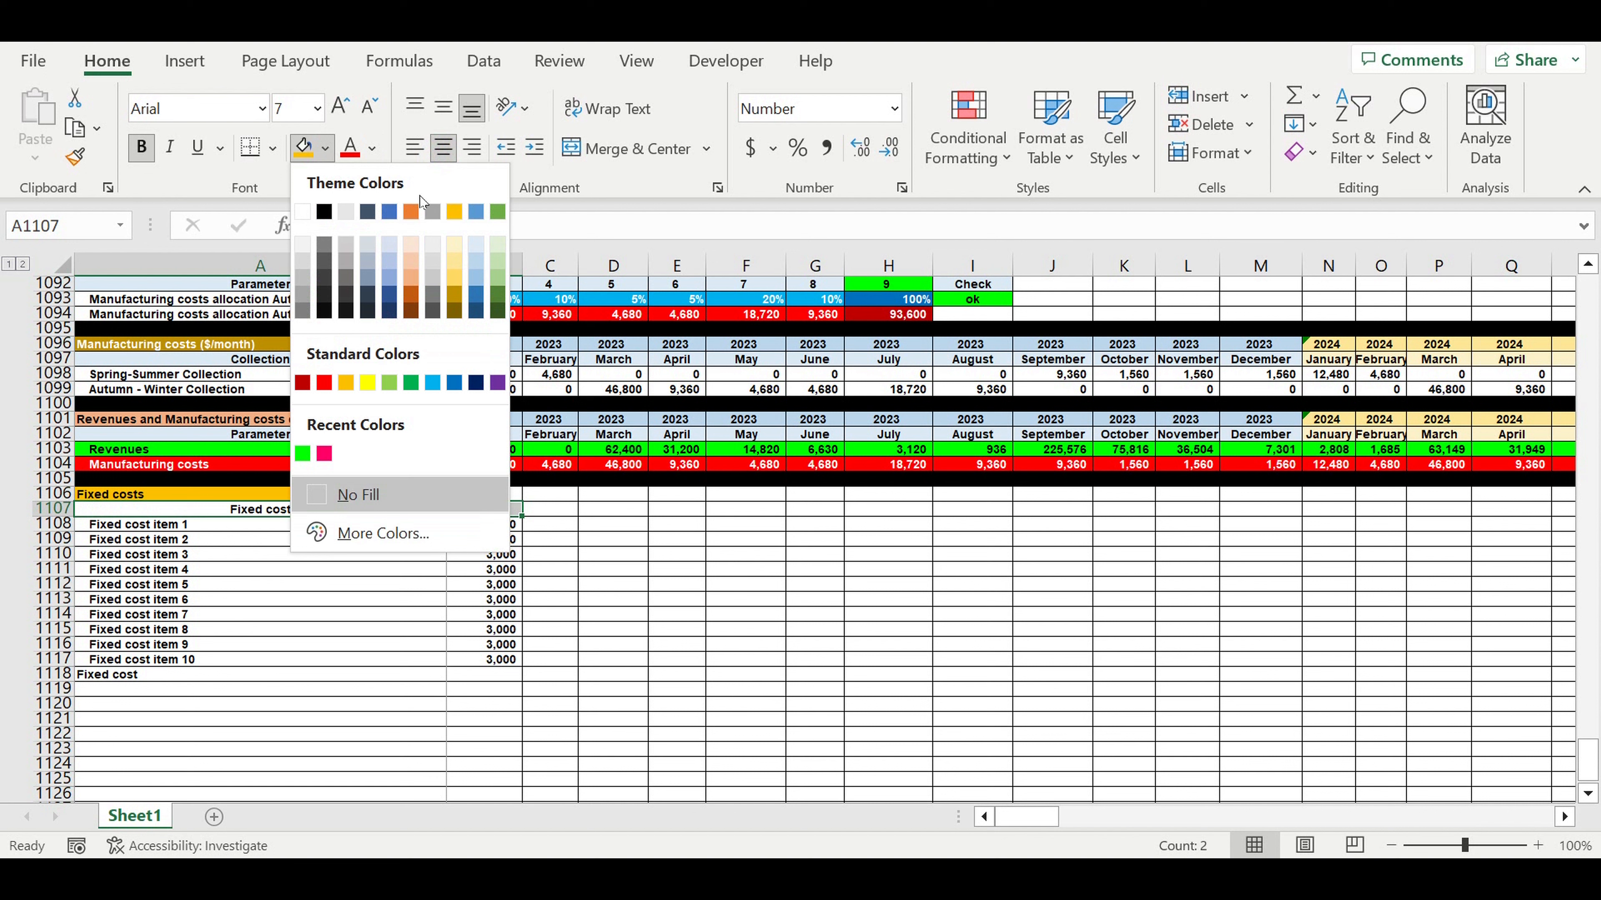
left_click(477, 244)
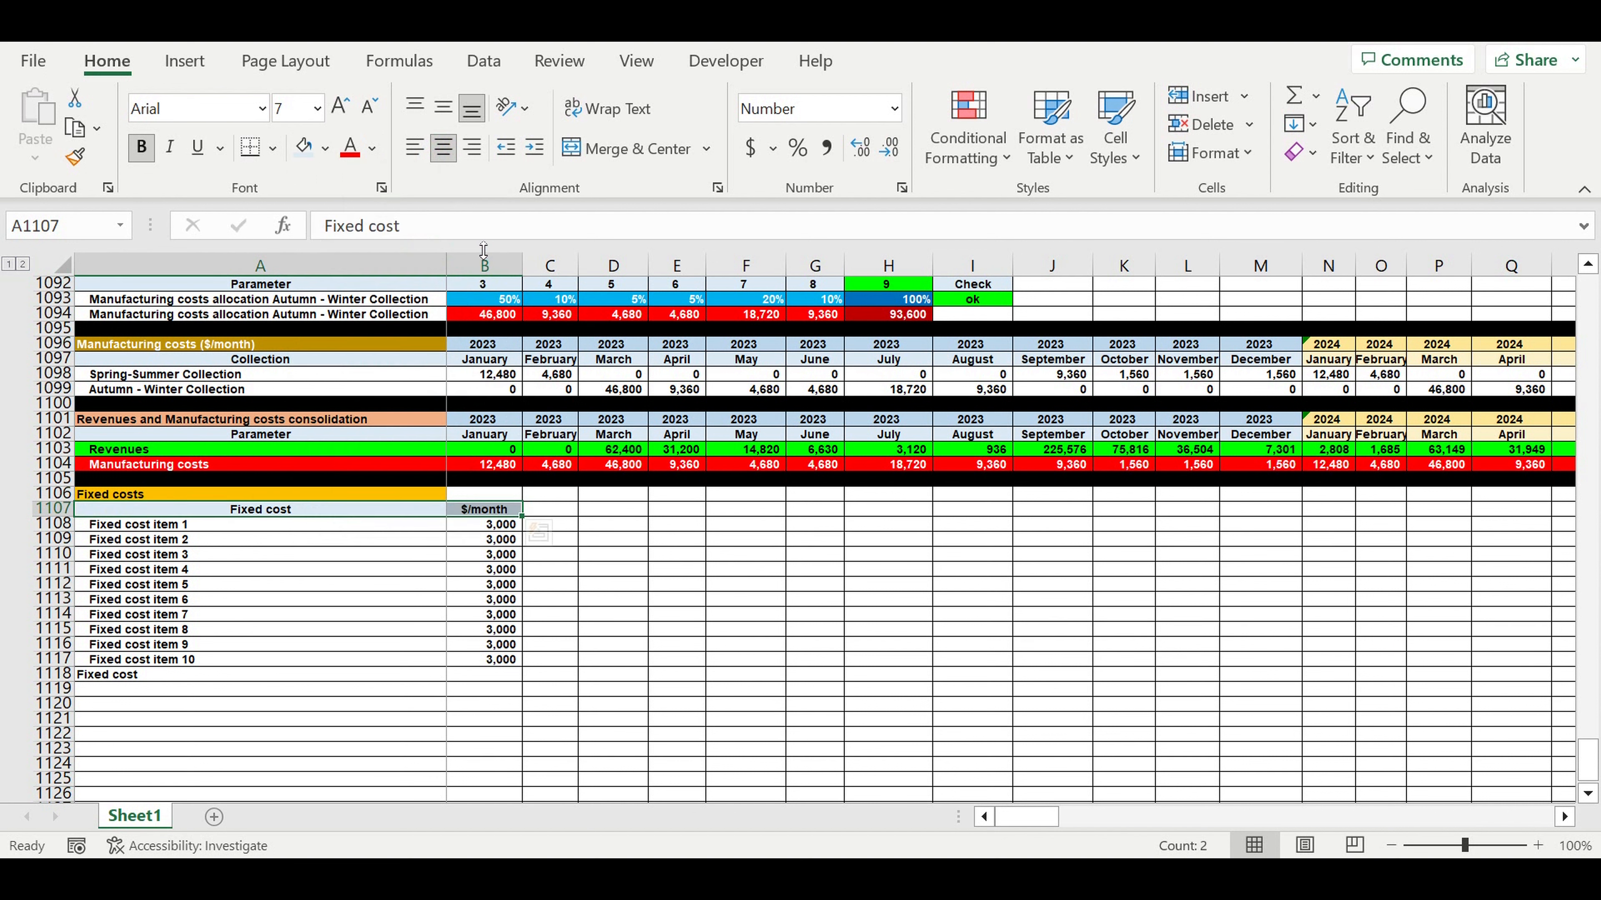
left_click(612, 630)
Format the fixed cost items and amounts in A1108:B1117 with white text and standard light blue fill.
left_click_drag(429, 526, 497, 662)
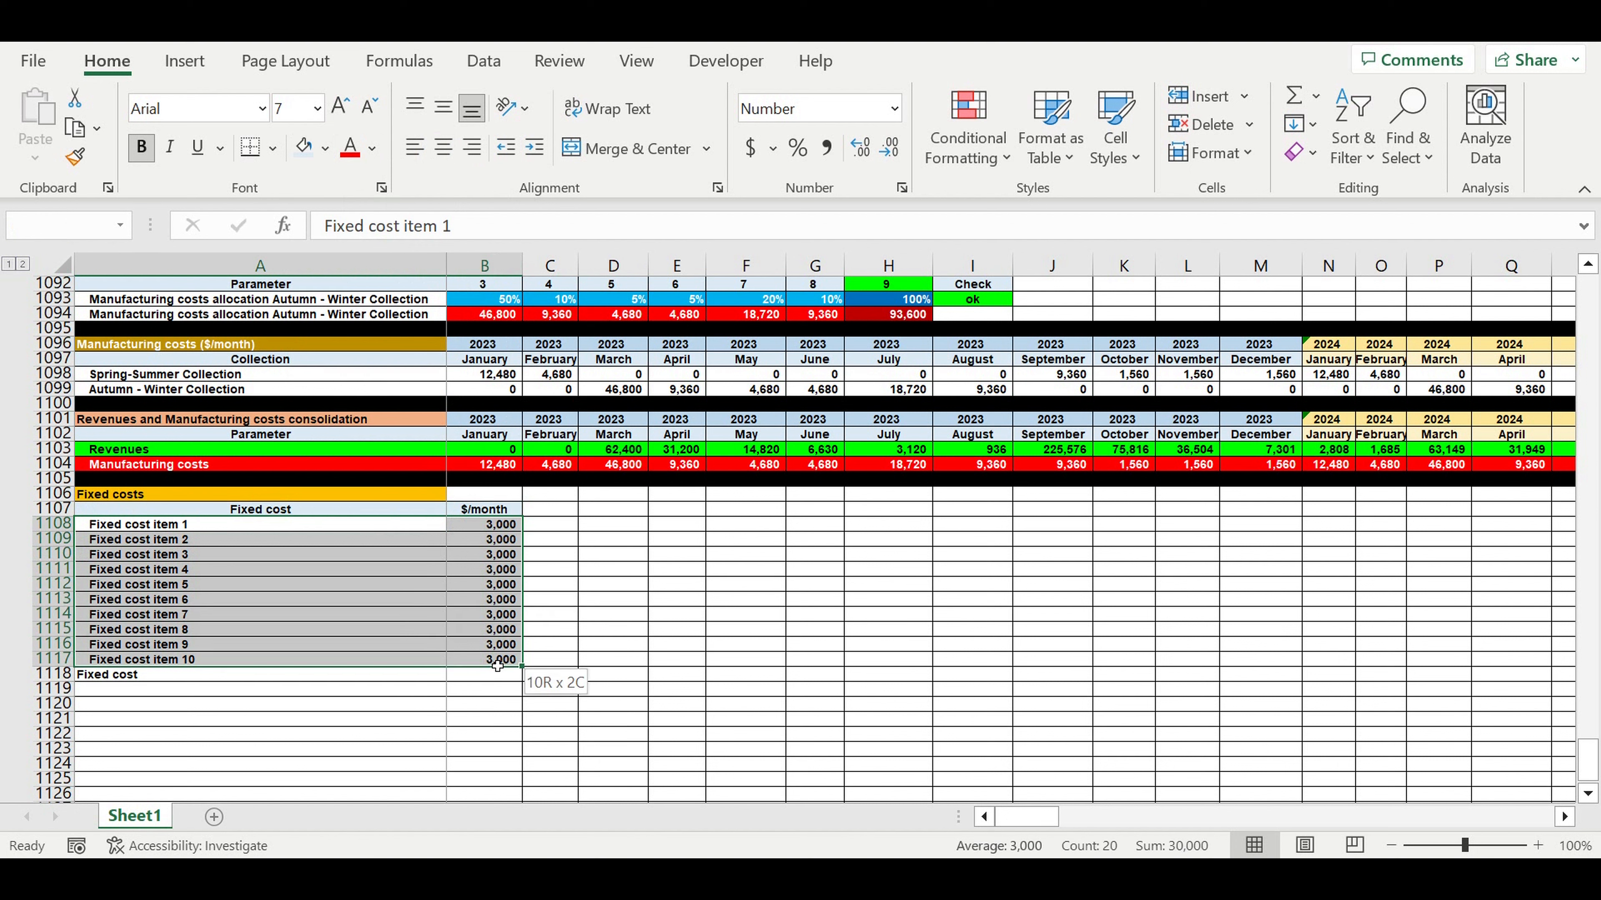
left_click(372, 148)
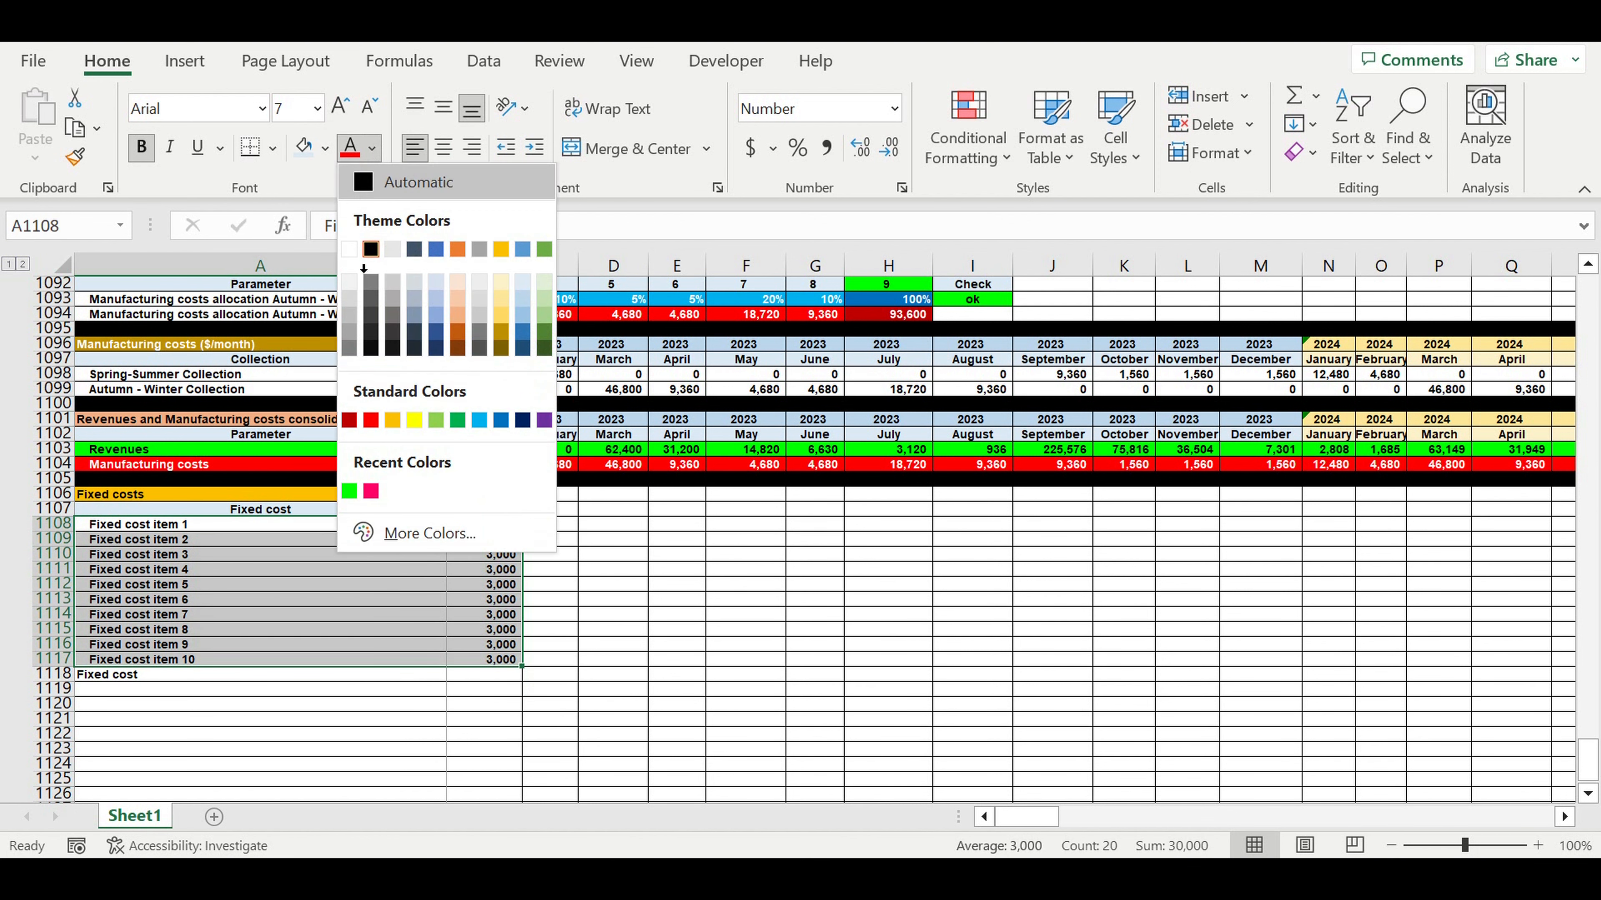
left_click(348, 249)
left_click(324, 147)
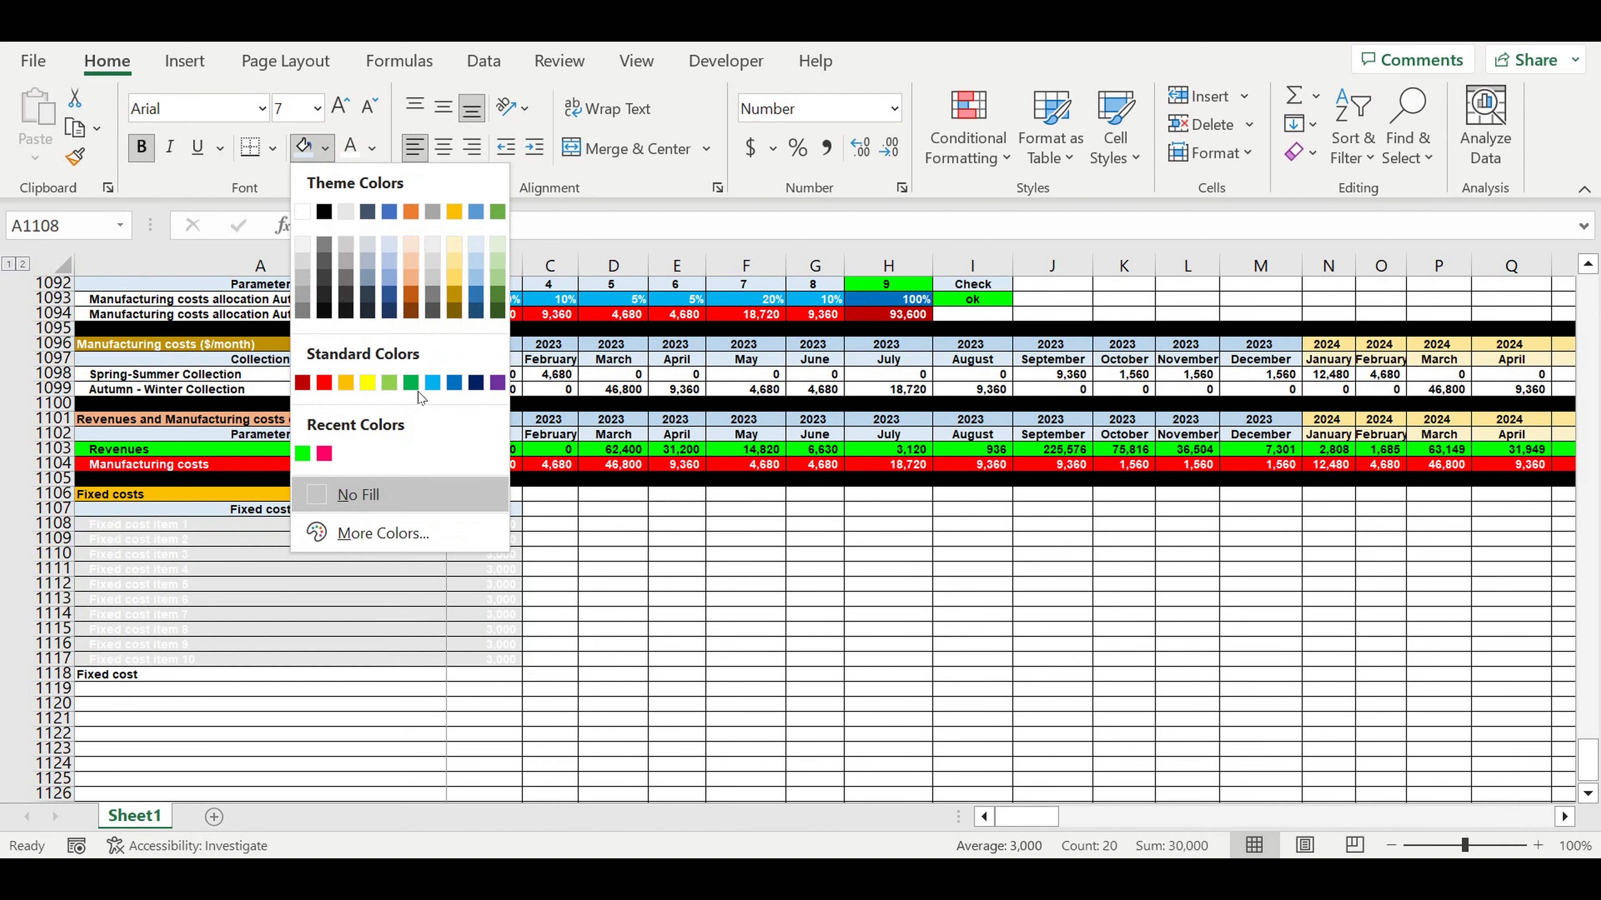
left_click(432, 382)
left_click(648, 638)
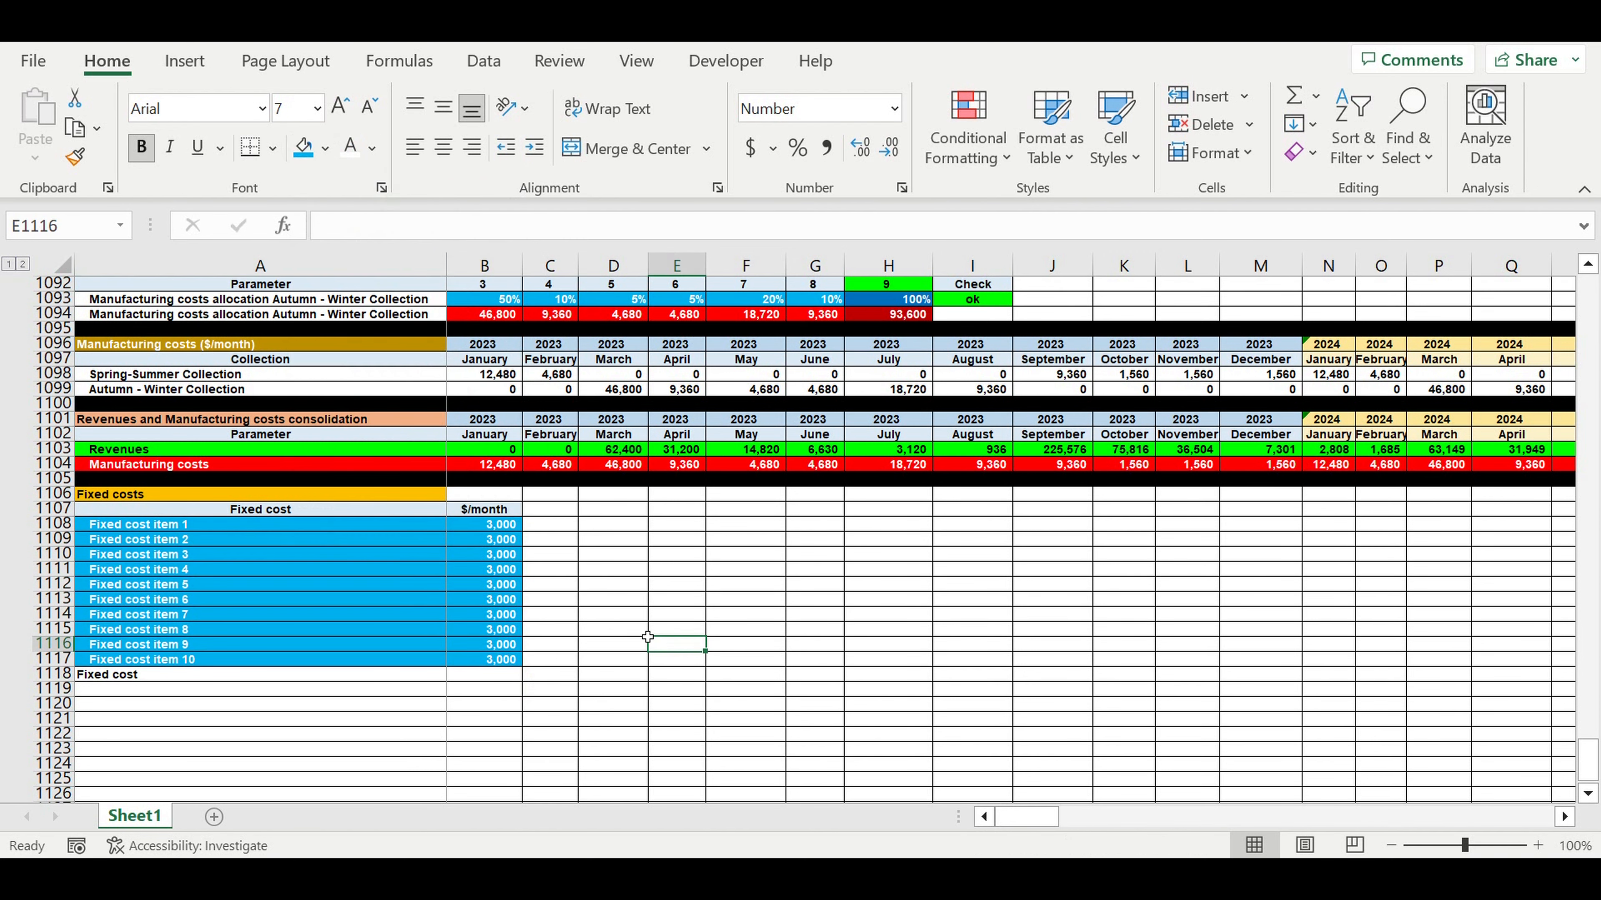
Examine the light blue input cells in both Manufacturing costs allocations, the Fixed costs block and the Autumn-Winter Sales plan allocation.
scroll(586, 578, "up", 4)
left_click_drag(483, 486, 816, 480)
left_click_drag(507, 376, 838, 376)
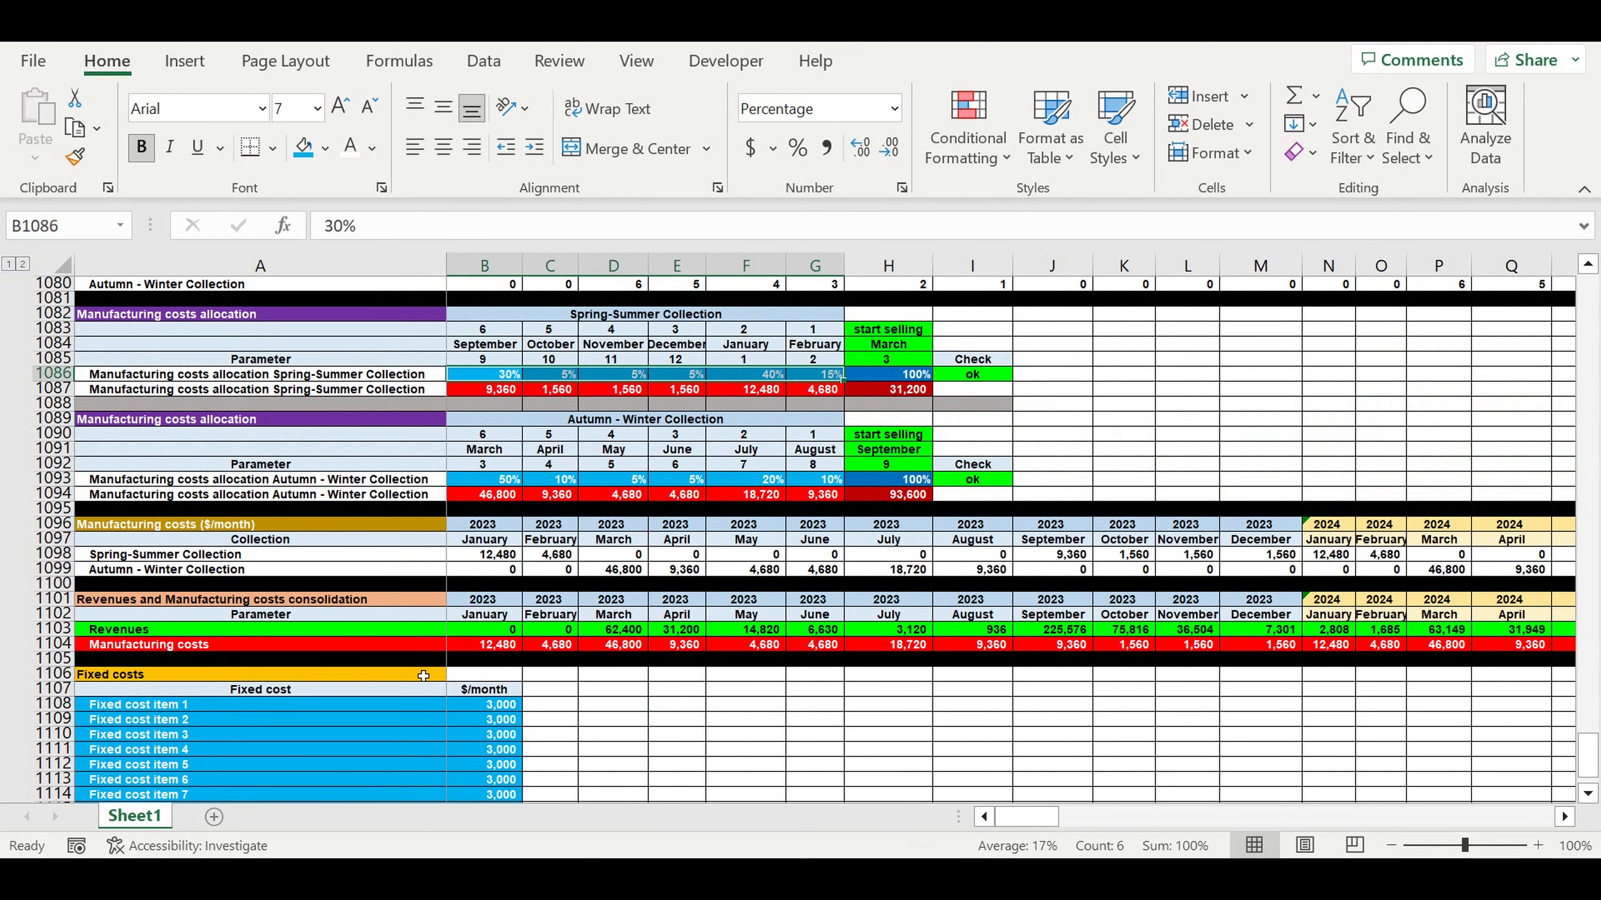
left_click_drag(323, 706, 491, 765)
scroll(542, 725, "up", 20)
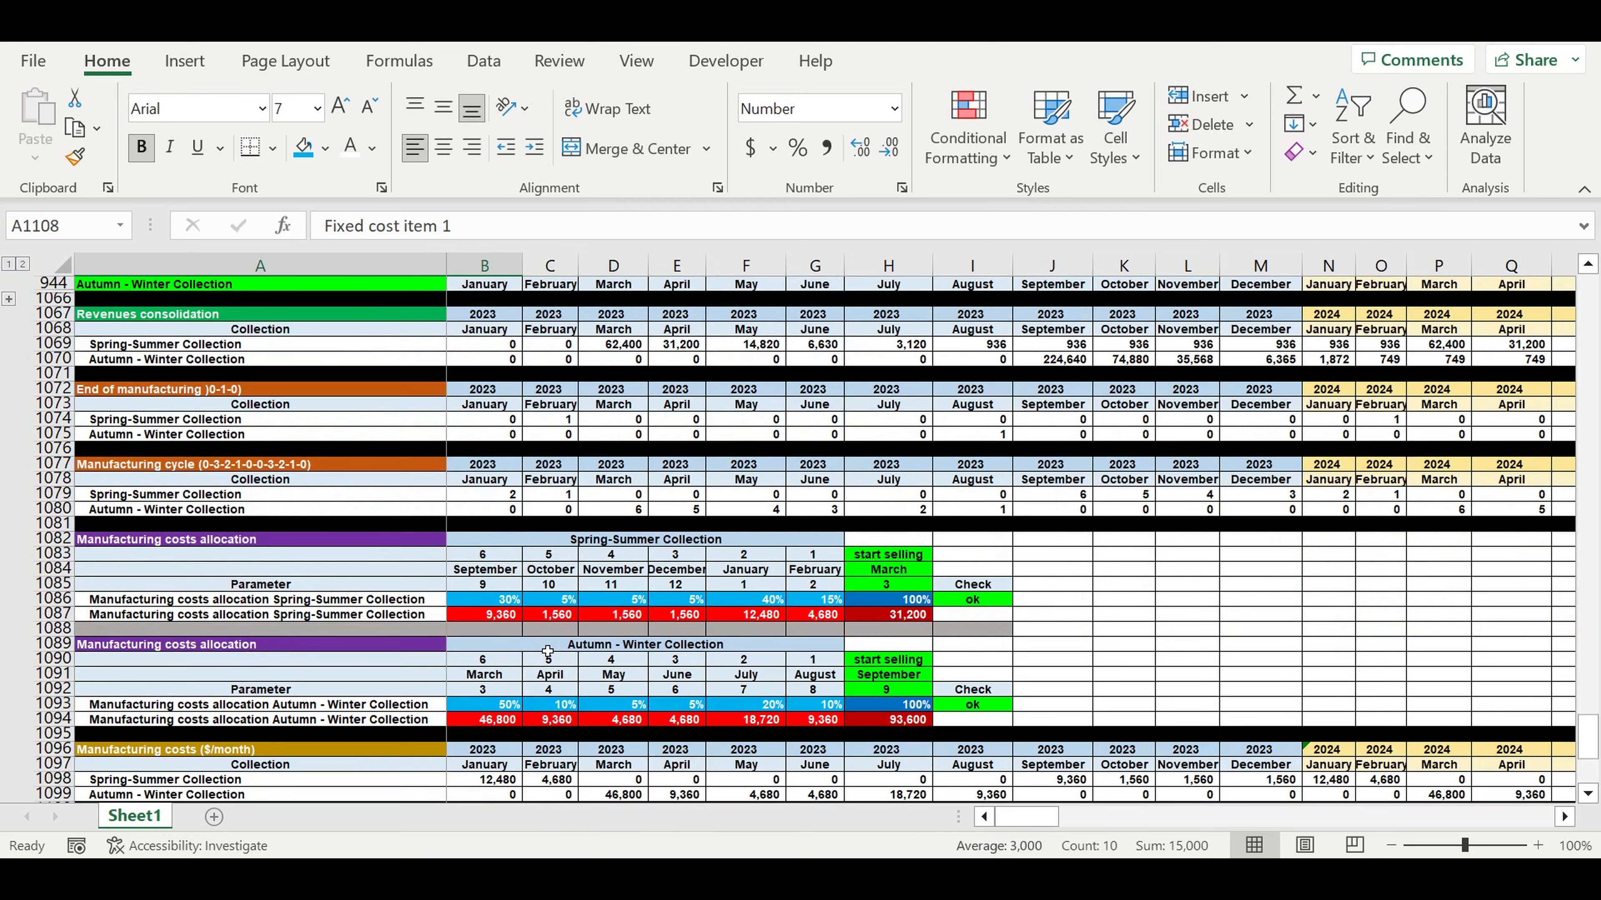
scroll(535, 626, "up", 13)
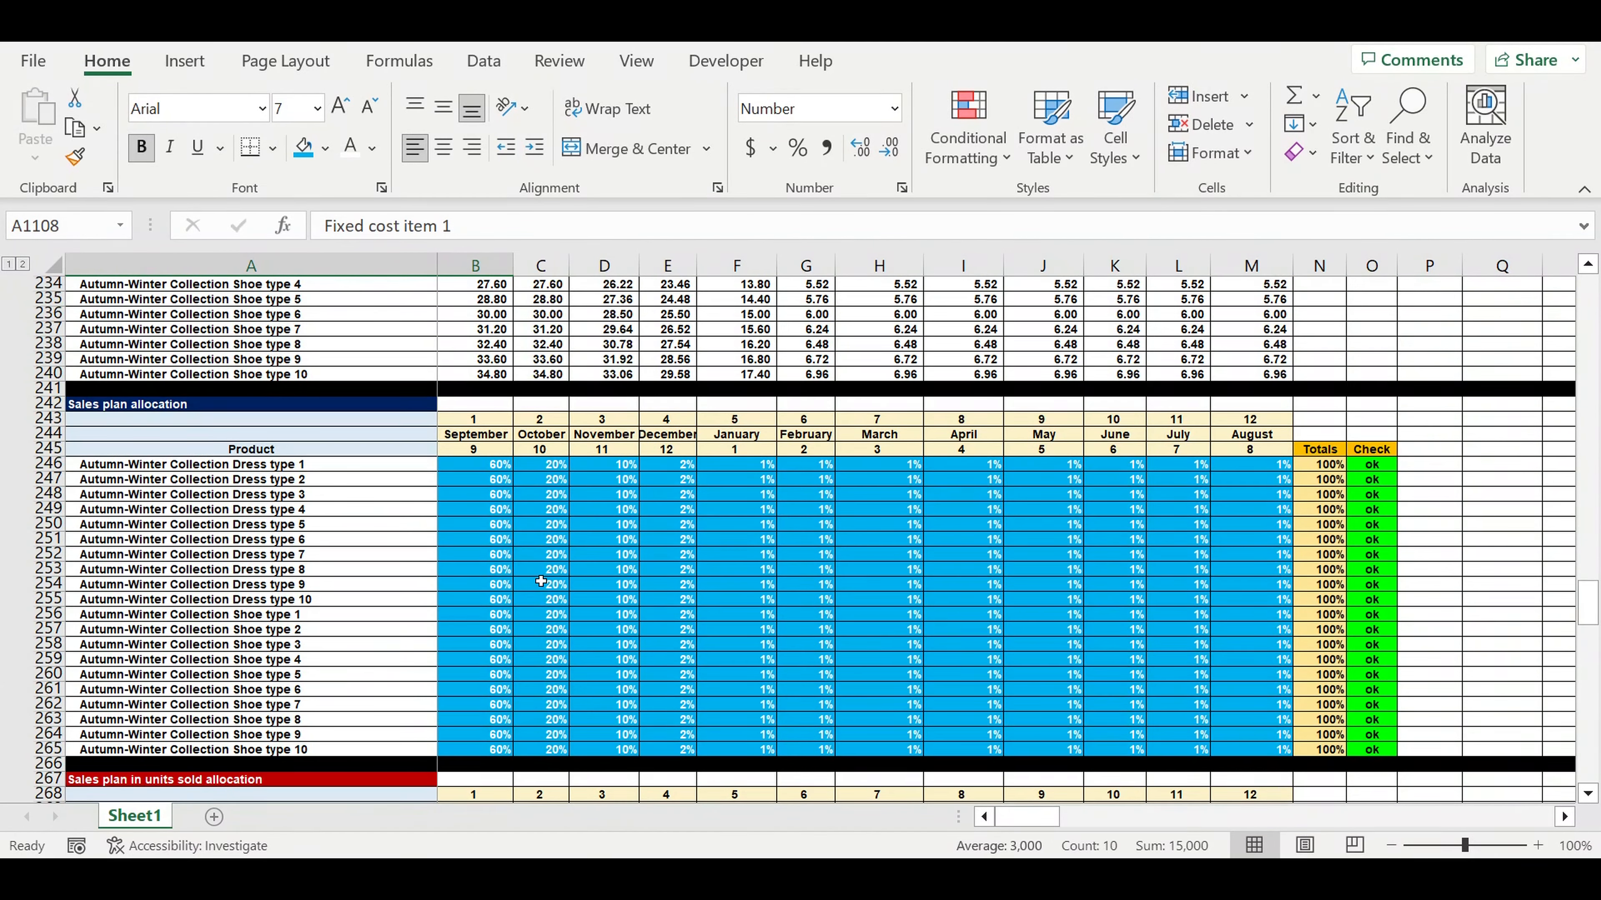
left_click_drag(542, 510, 1142, 694)
scroll(422, 801, "down", 20)
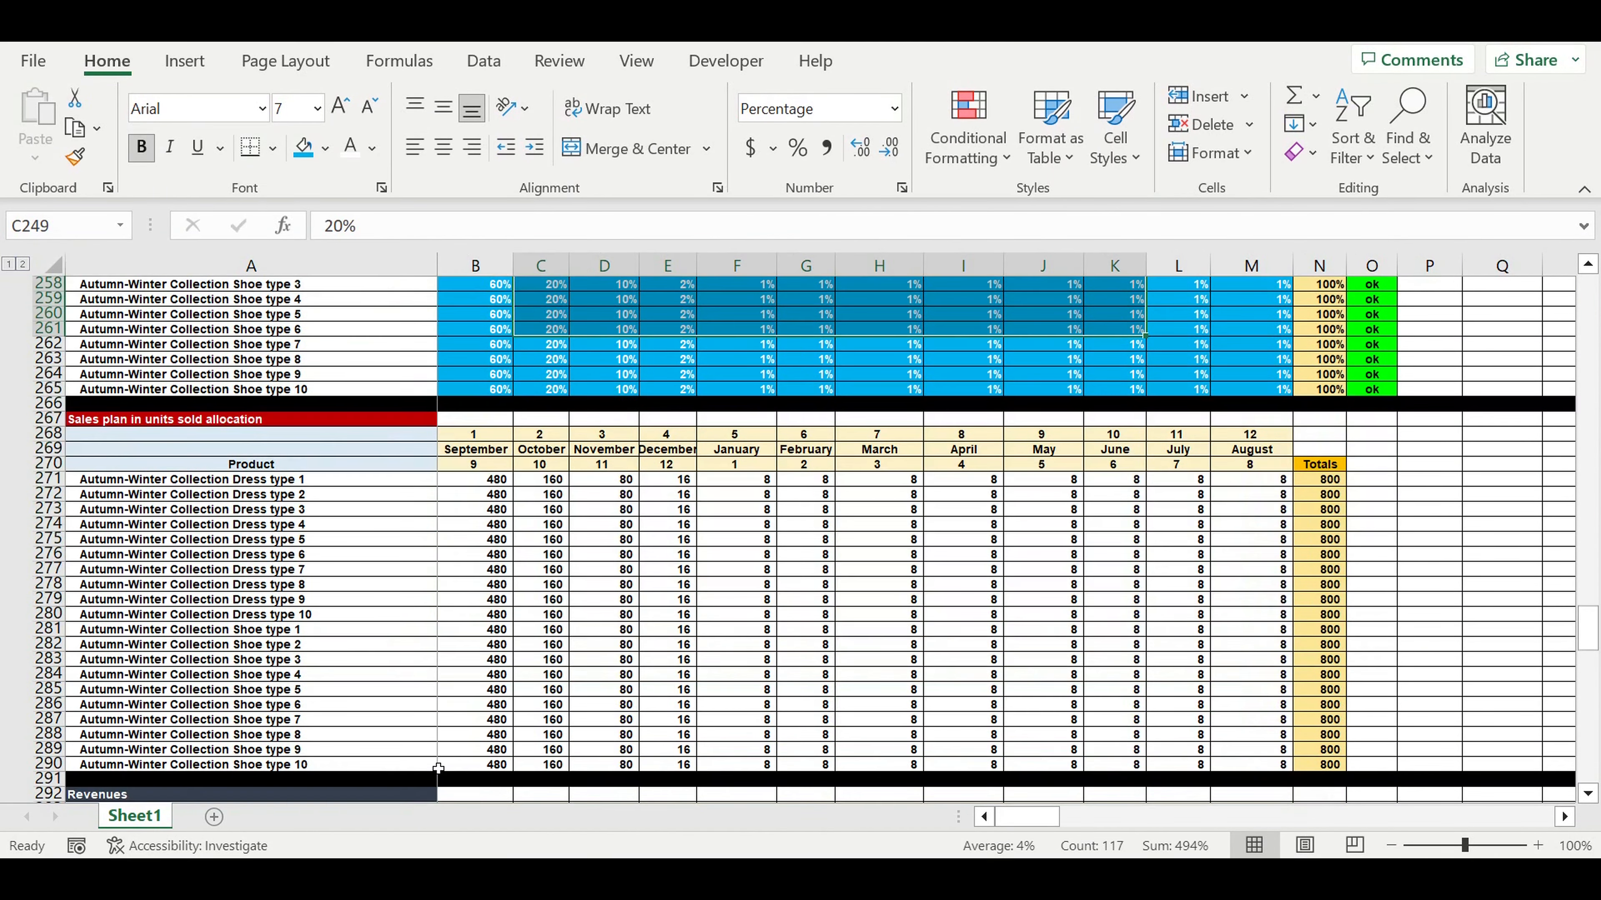
scroll(438, 769, "down", 12)
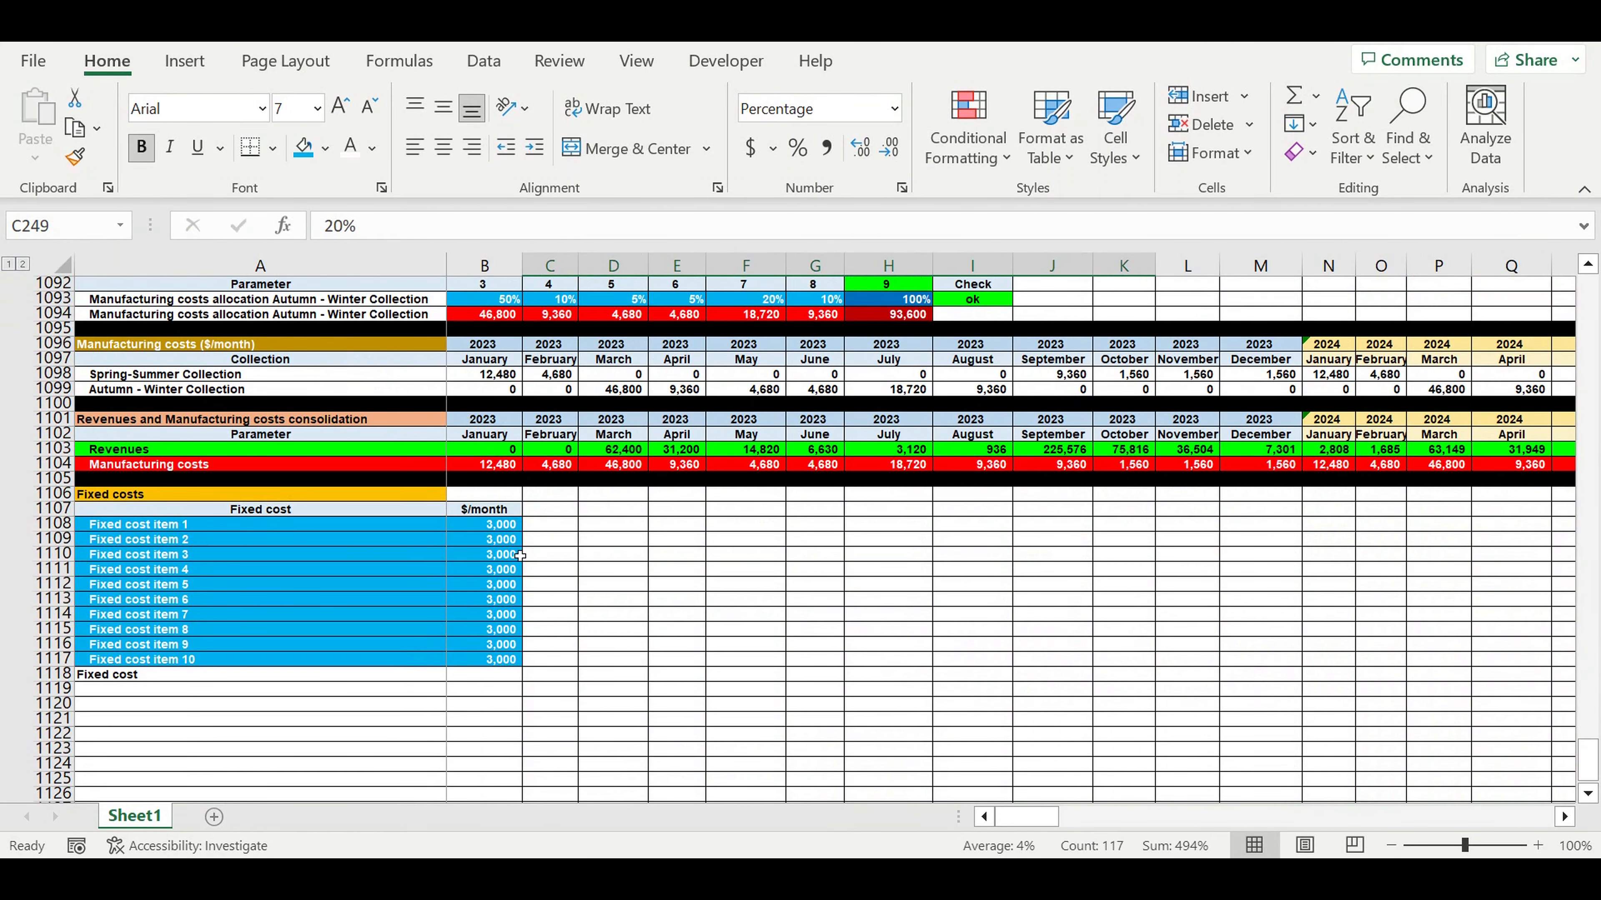
left_click(710, 552)
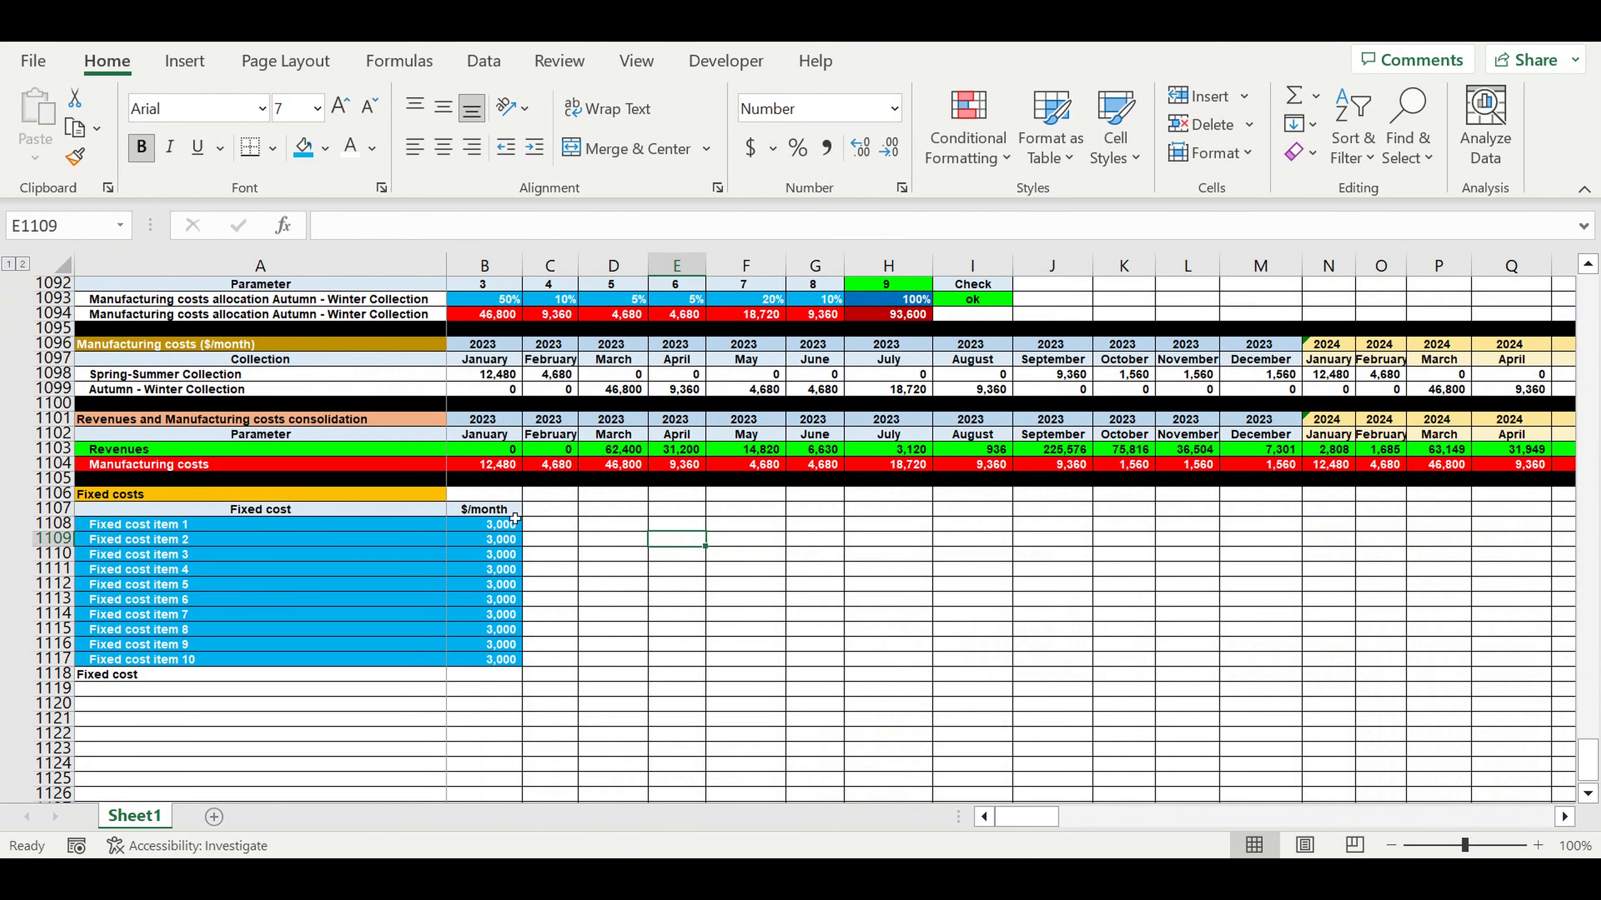
Extend the "$/month" header from B1107 across the row to F1107.
left_click(485, 512)
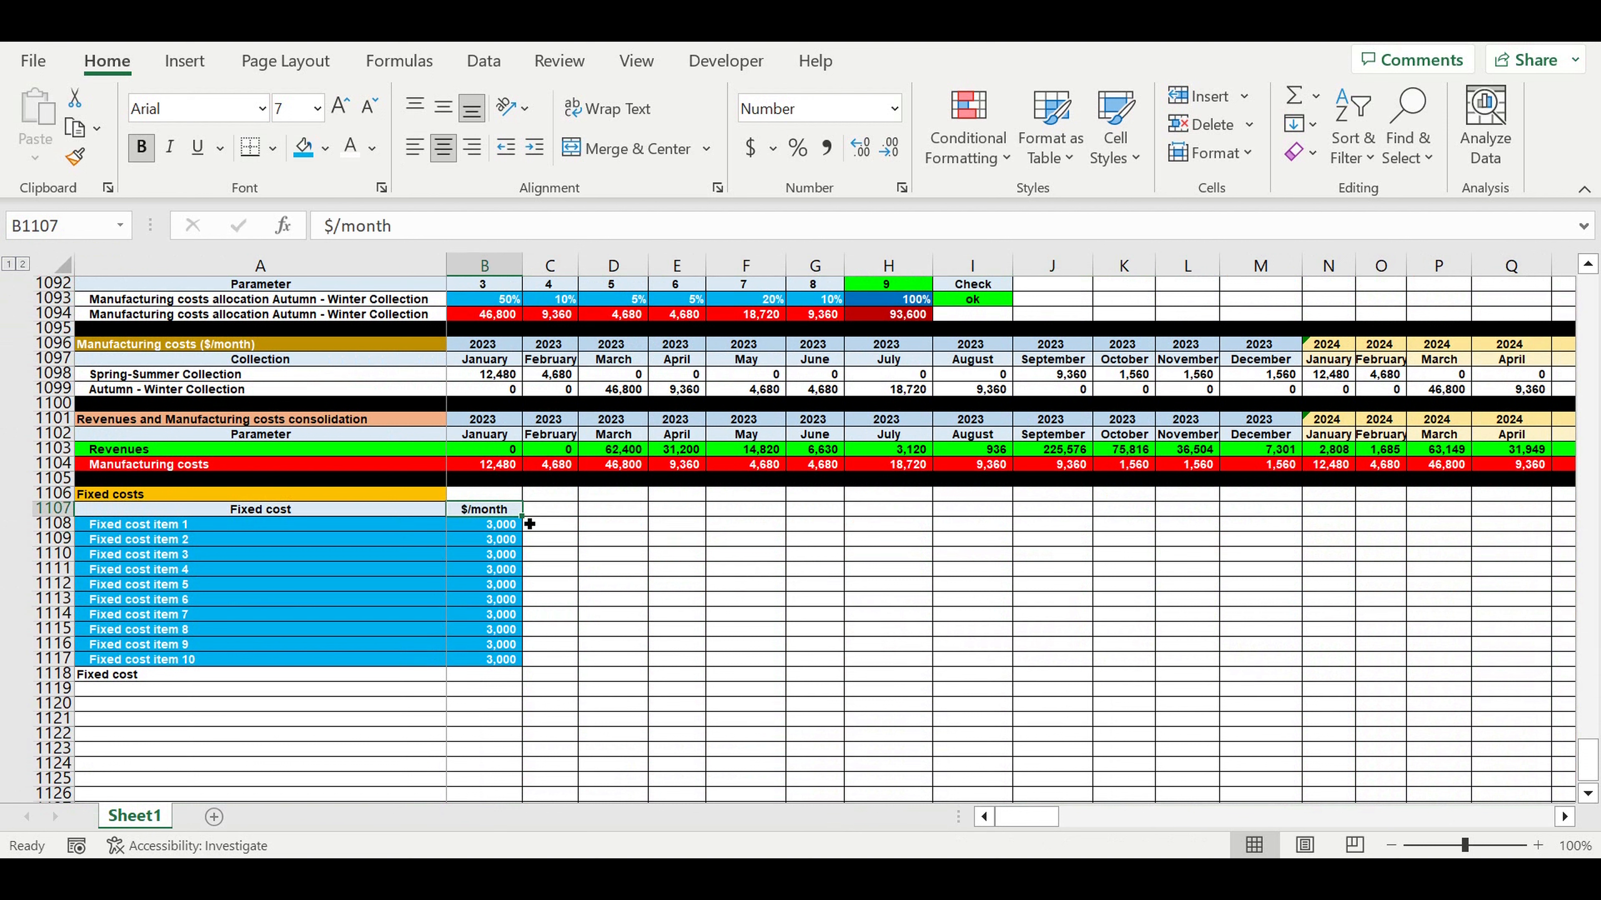
left_click_drag(524, 524, 793, 521)
left_click(674, 651)
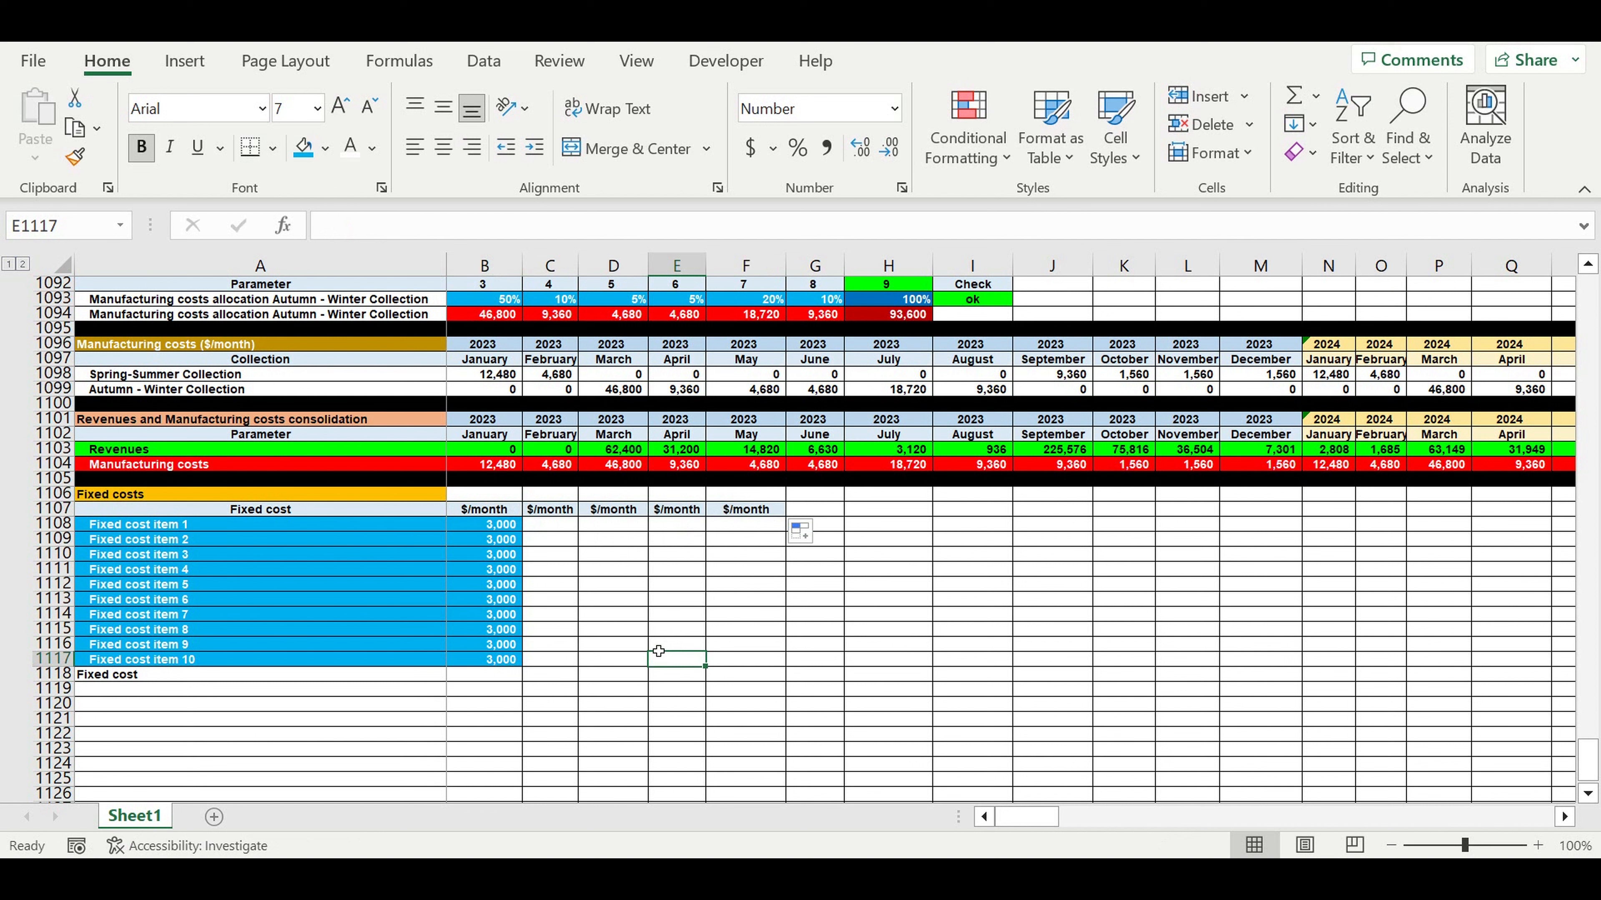
left_click(562, 512)
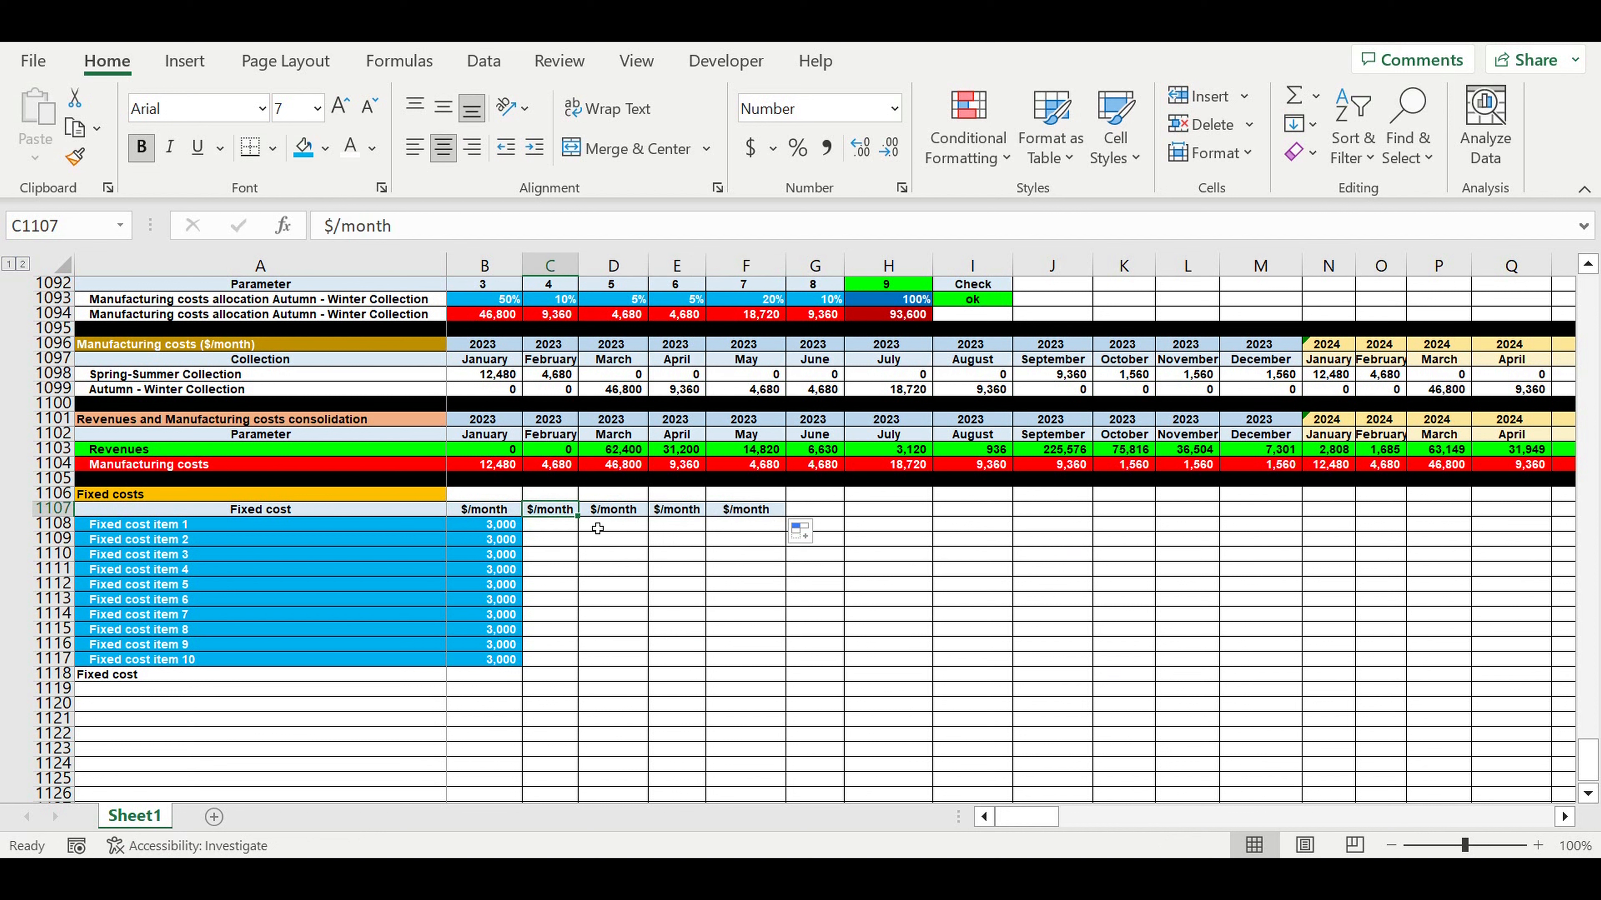
left_click(597, 529)
type("0")
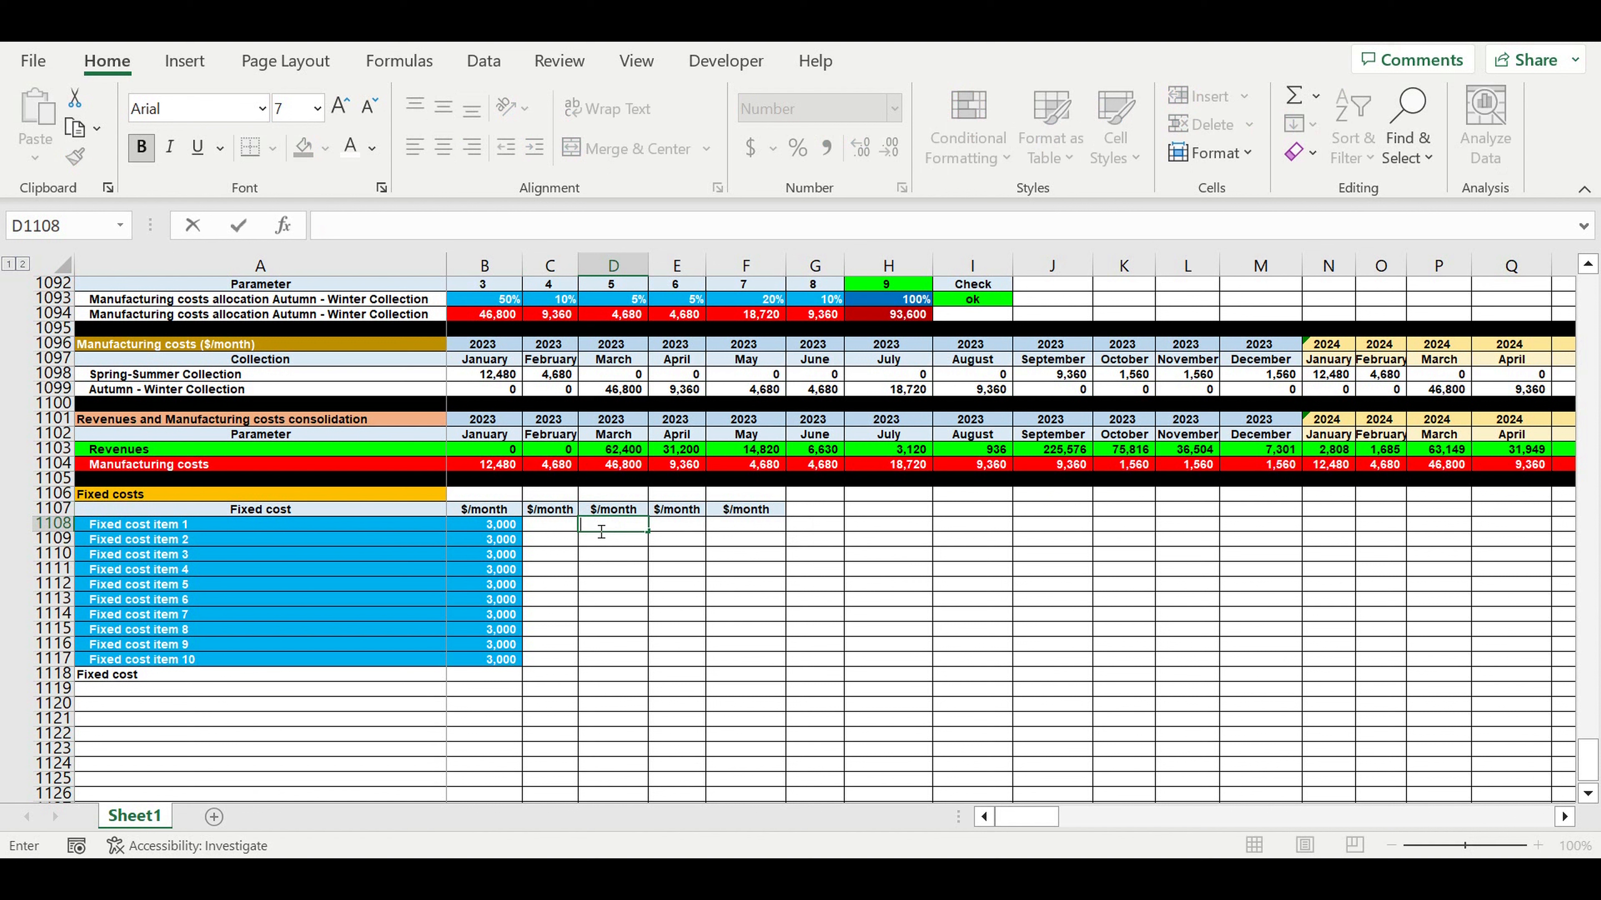
left_click(547, 513)
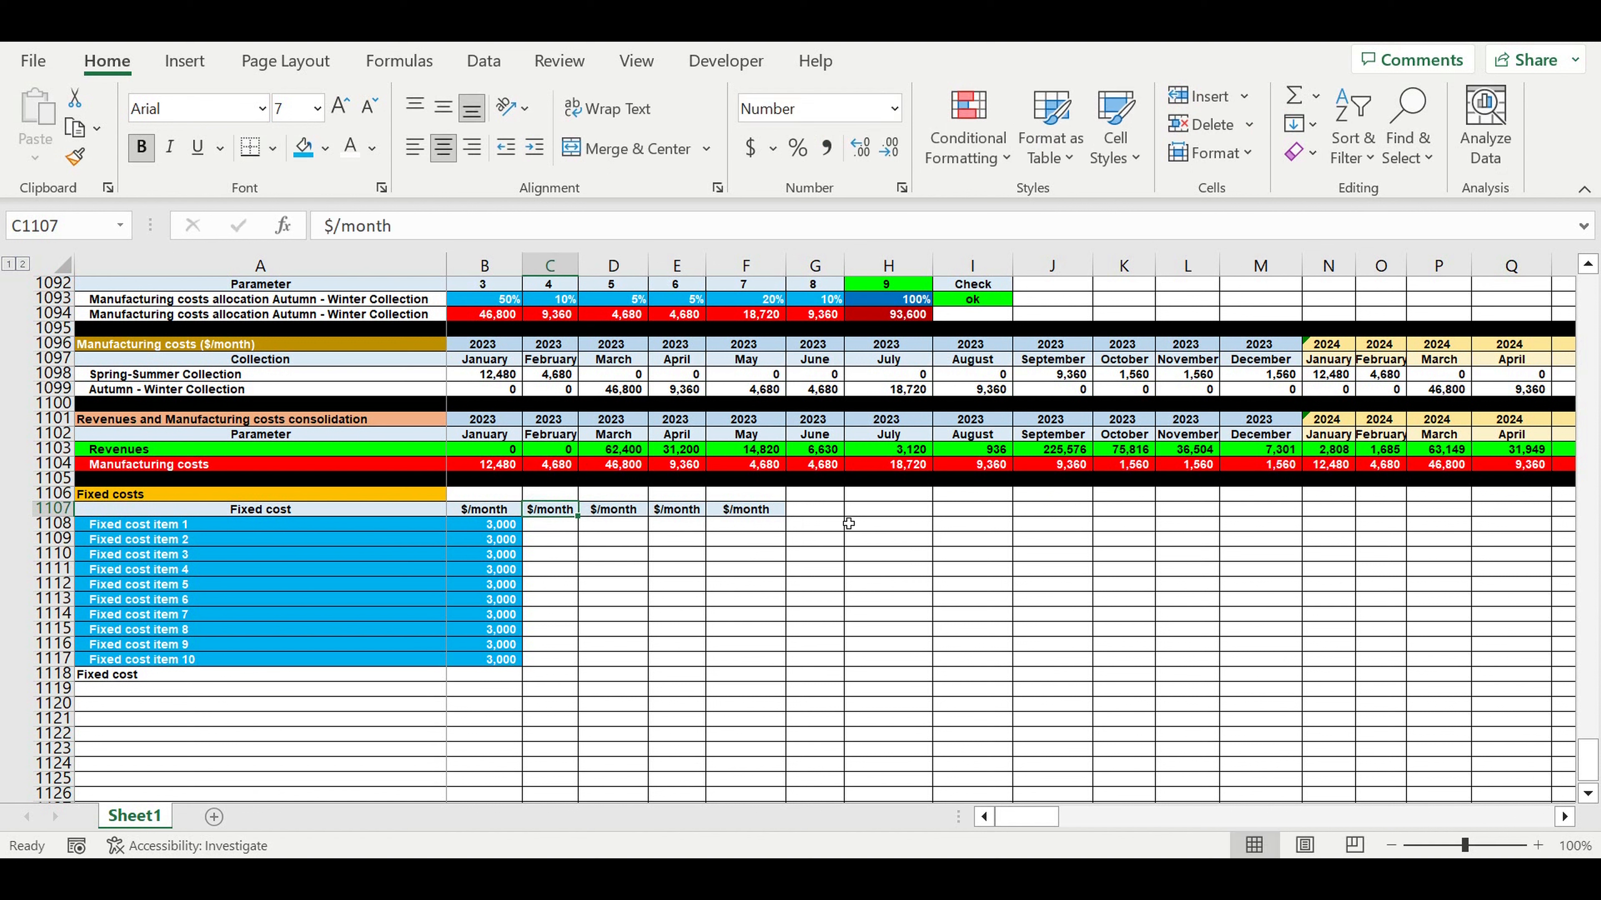
type("0")
key("Left")
type("n")
left_click(831, 556)
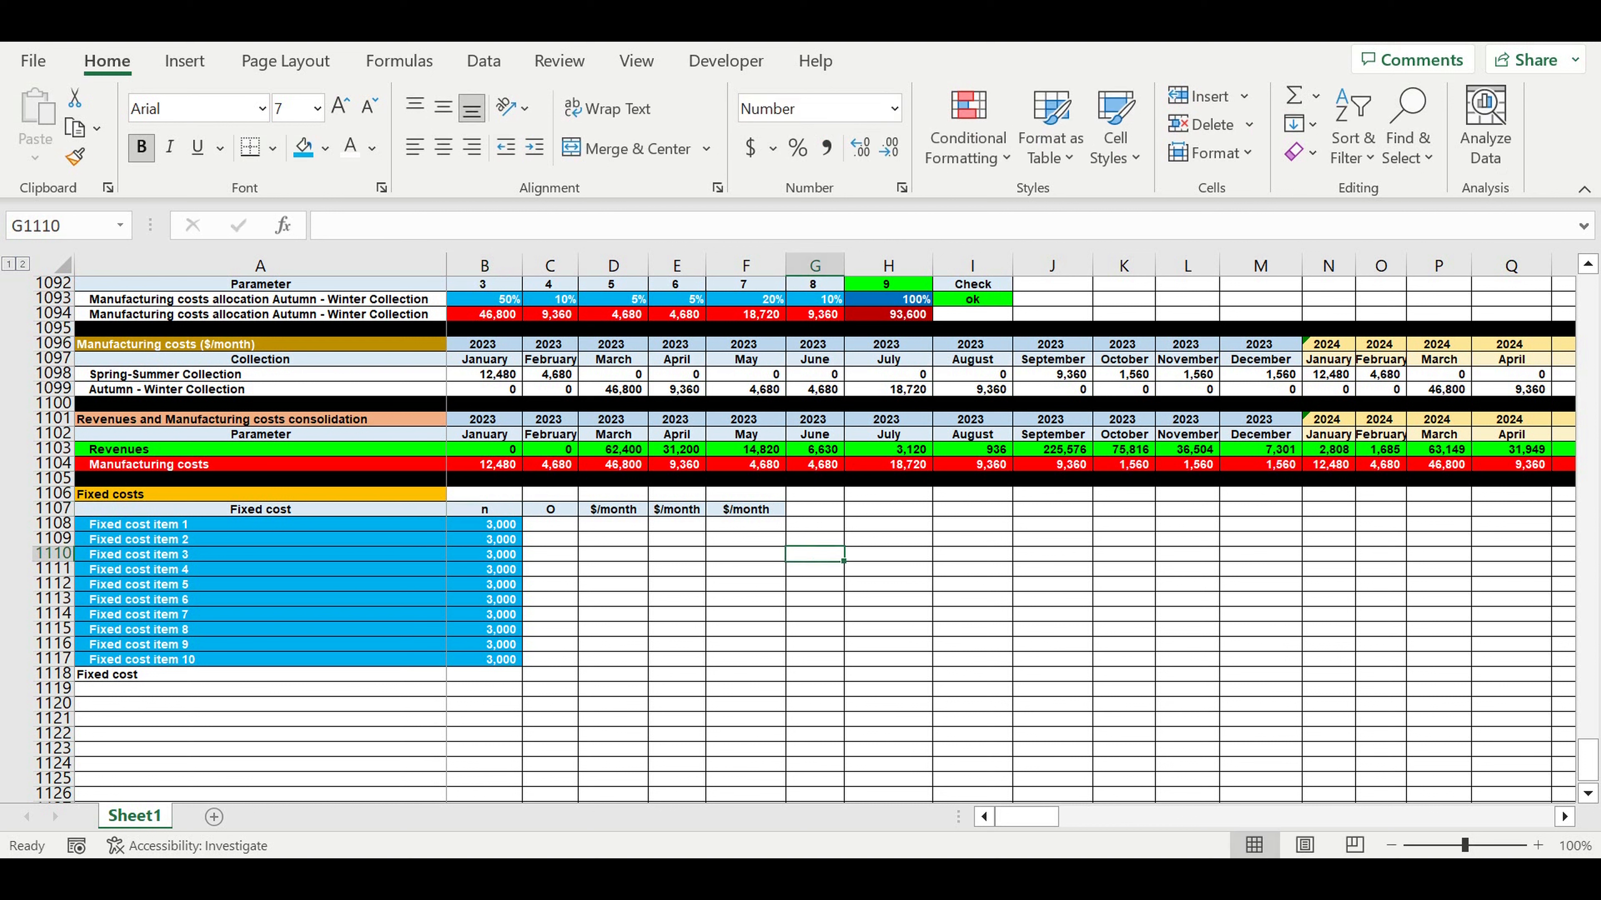
key("ctrl+z")
Replace the header in C1107 with "ON/OFF".
left_click(550, 512)
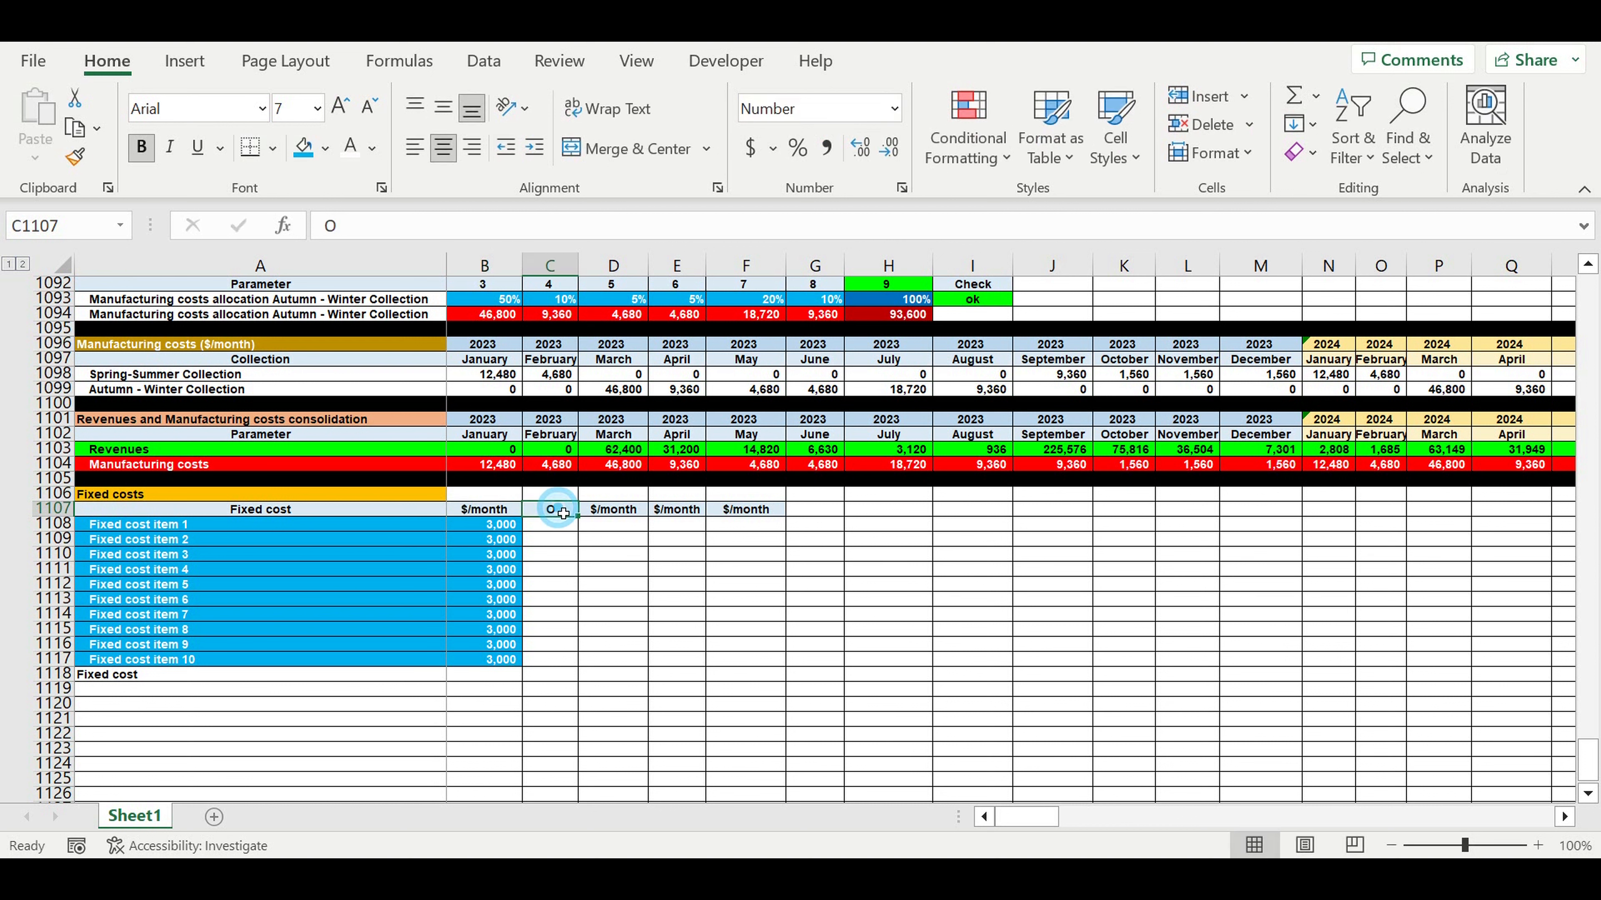
type("ON")
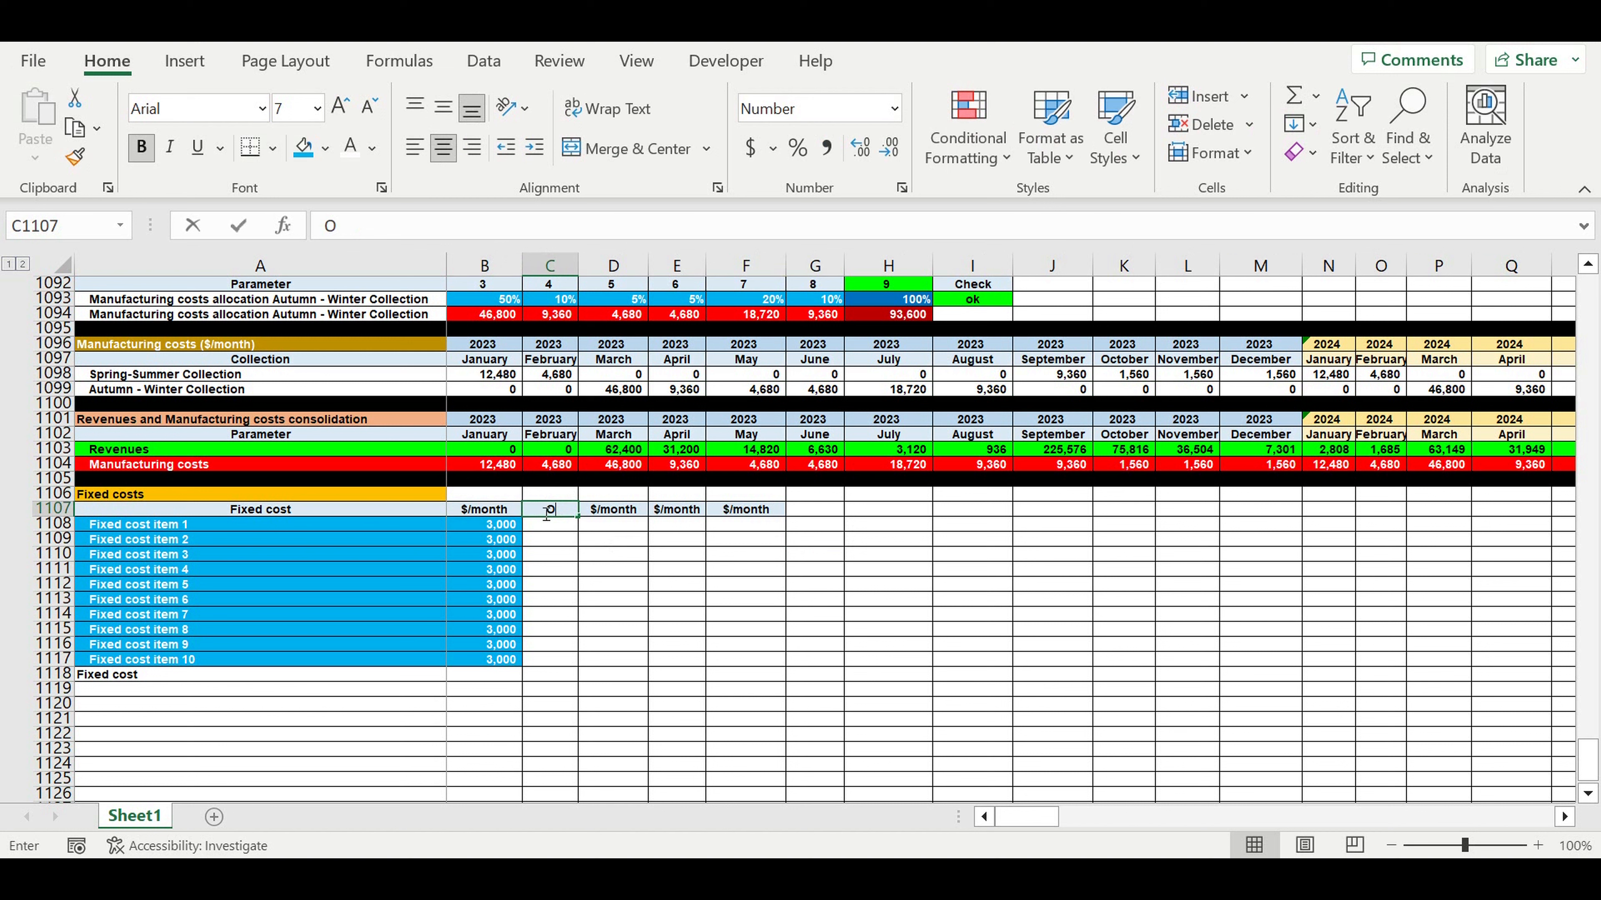
type("/OFF")
key("Return")
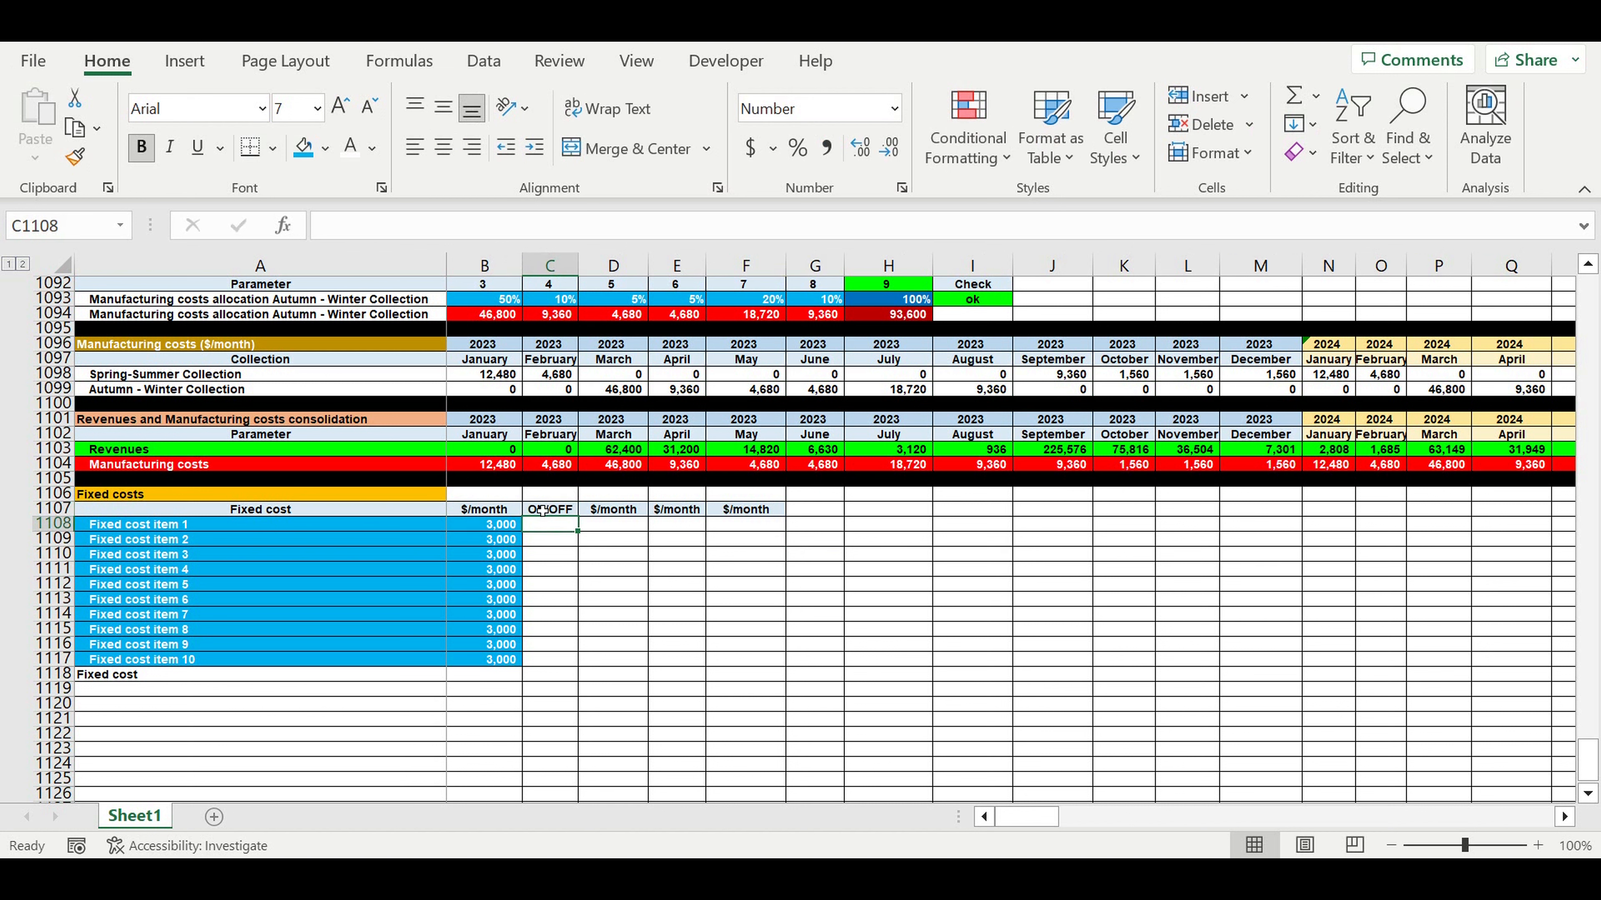
Add list data validation to C1108 using the range =$B$1:$B$2 as its source.
left_click(496, 73)
left_click(1265, 154)
left_click(1272, 189)
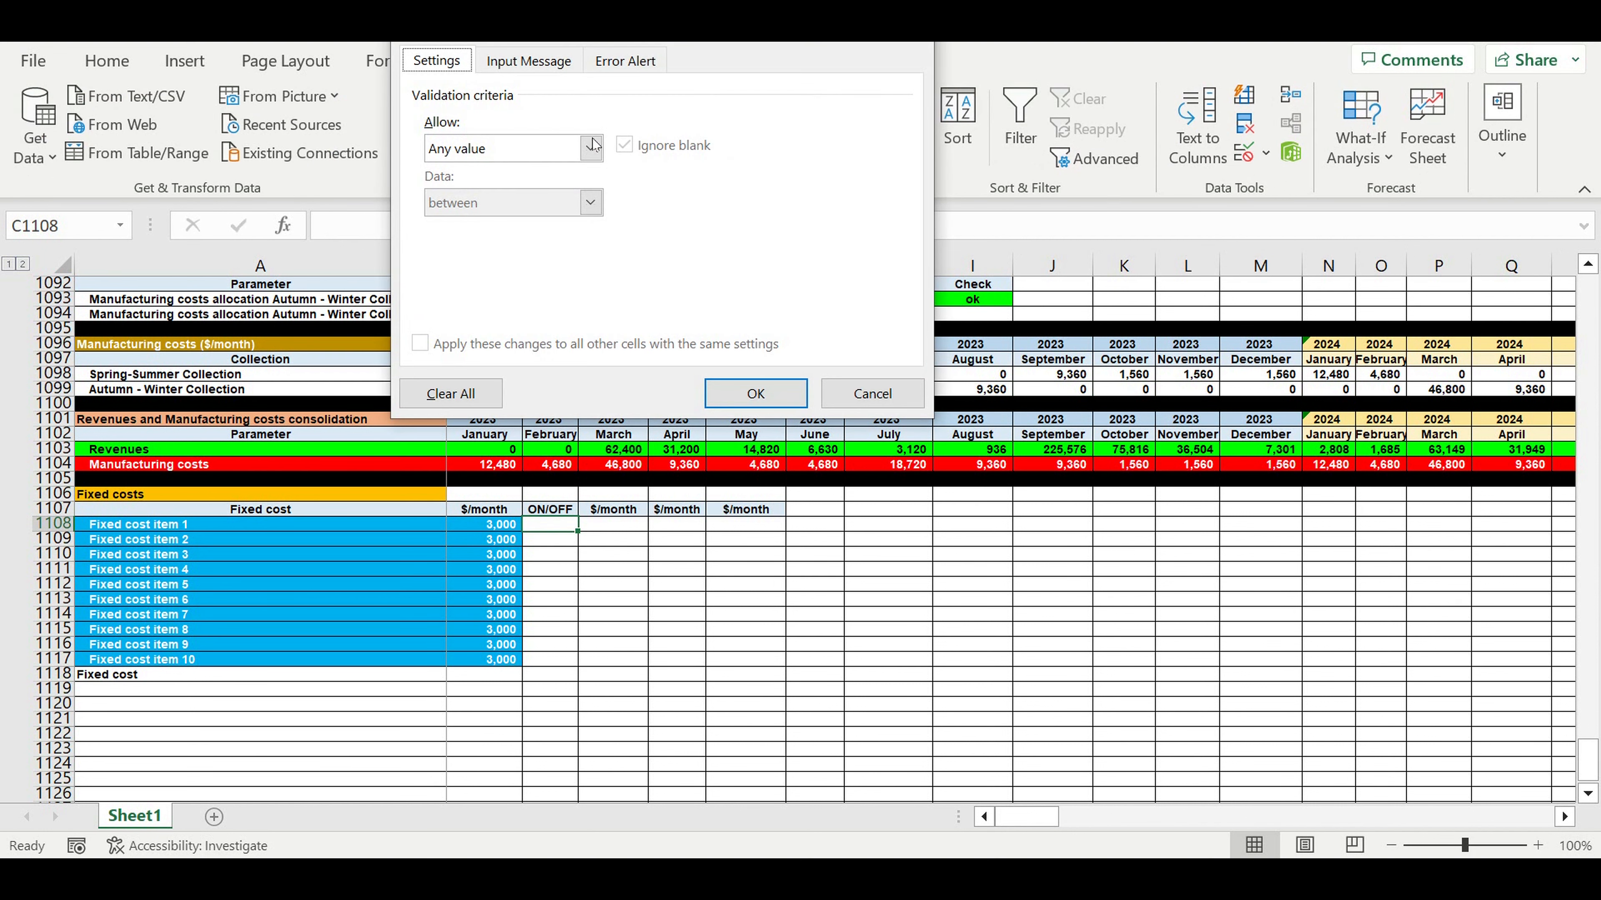
left_click(591, 147)
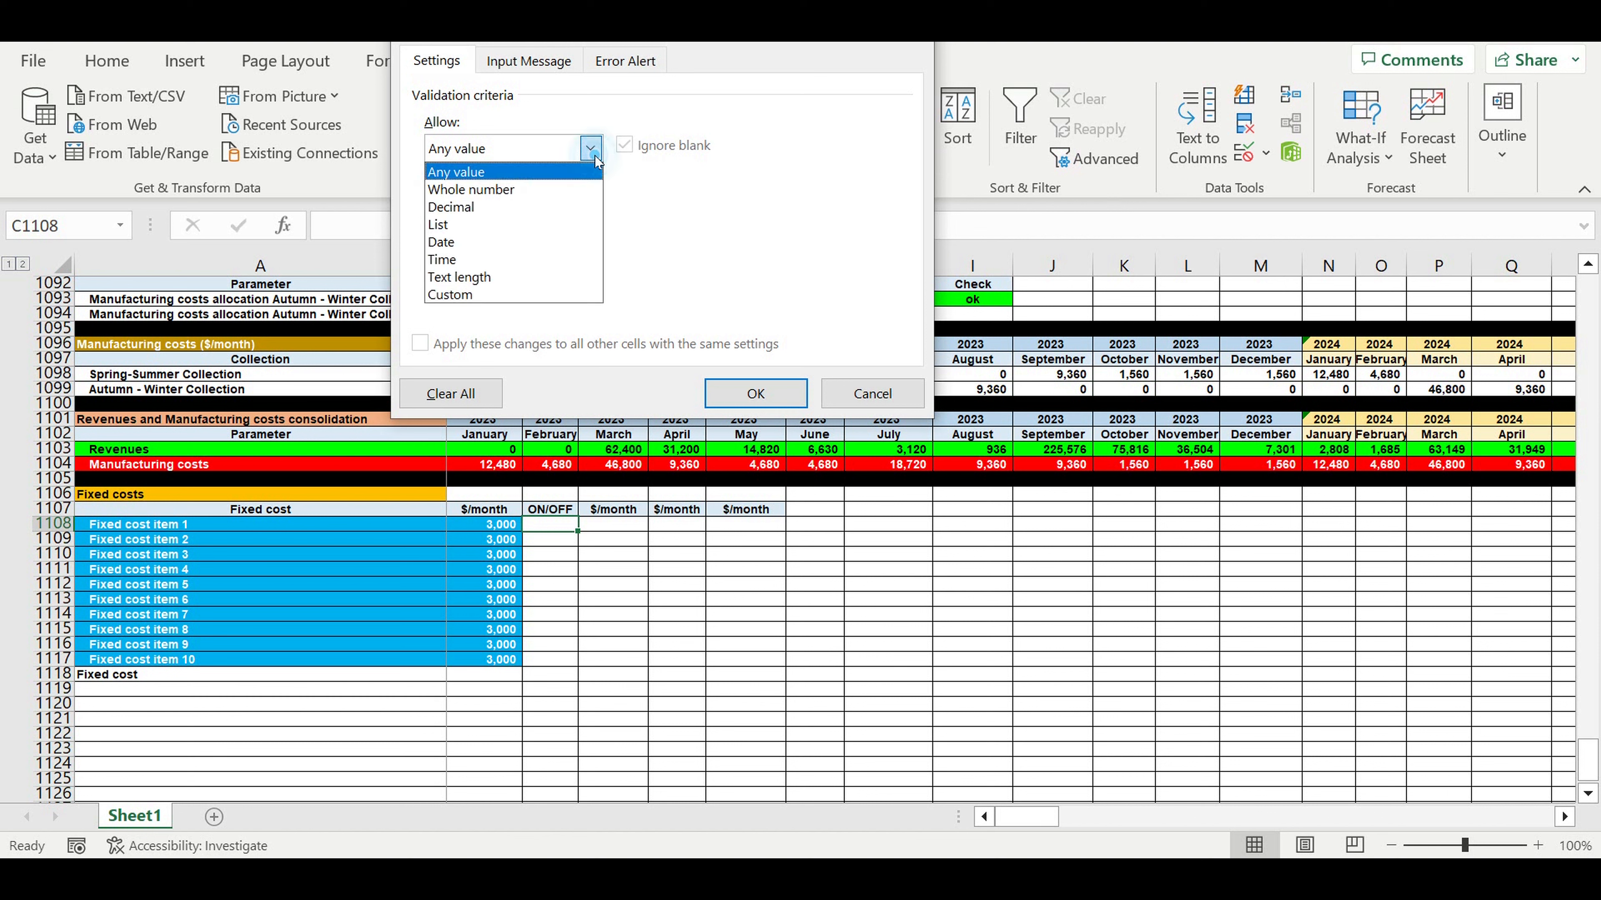
left_click(484, 227)
left_click(764, 257)
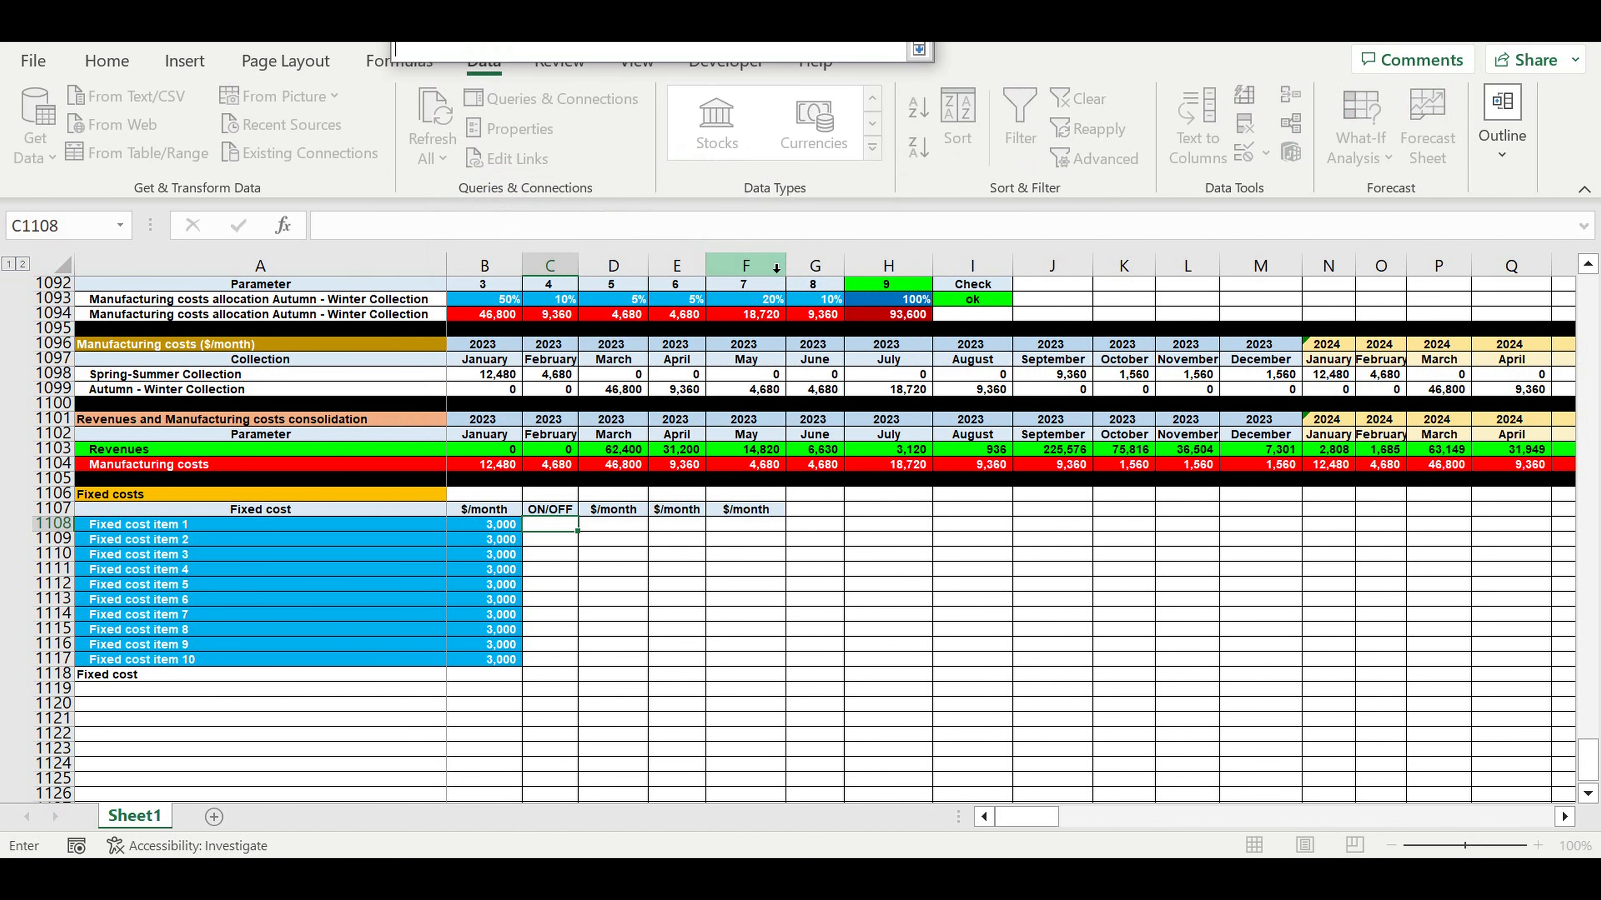
left_click_drag(1594, 760, 1591, 296)
left_click_drag(462, 287, 460, 304)
key("Return")
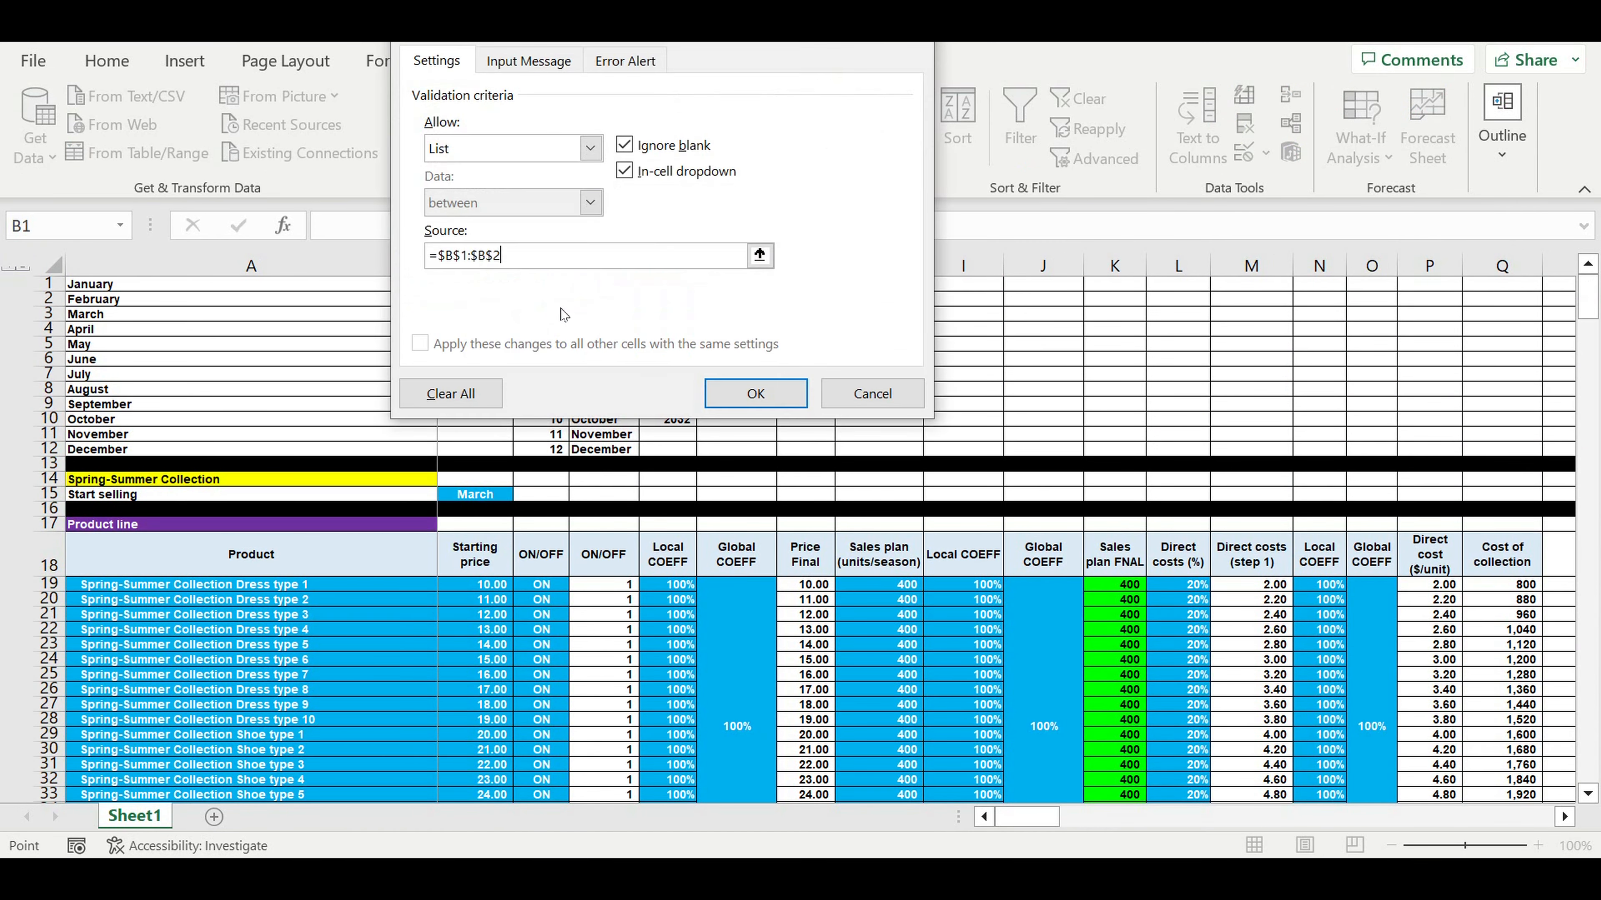
left_click(721, 399)
Choose ON in the validation list of C1108 for Fixed cost item 1.
key("Down")
scroll(787, 491, "down", 5)
scroll(717, 616, "down", 1)
left_click(559, 557)
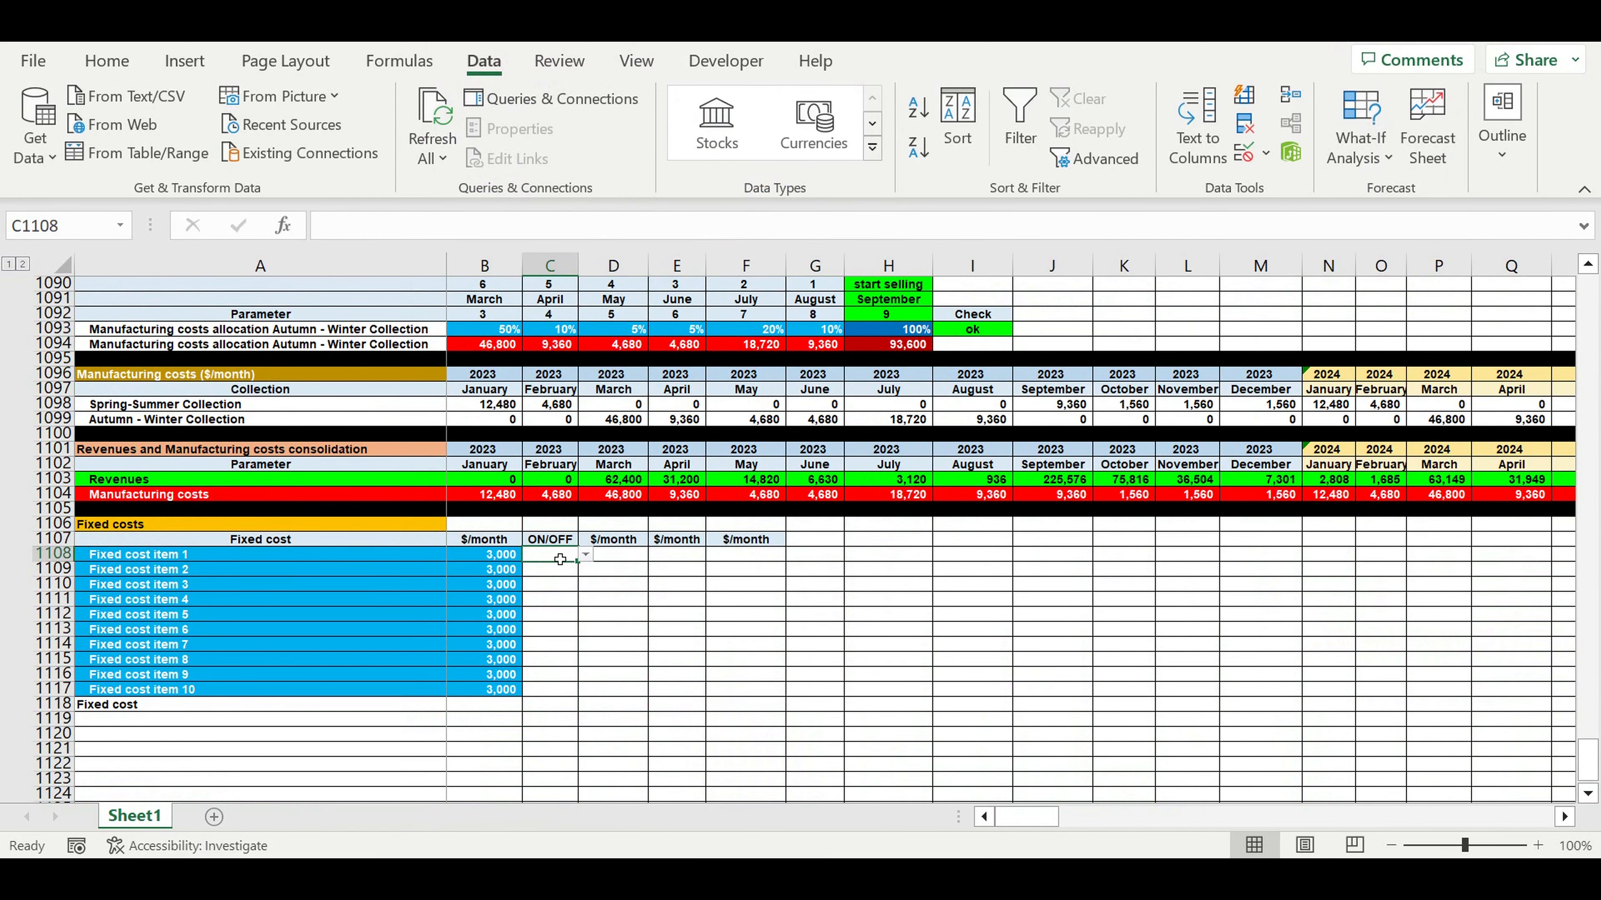
left_click(585, 555)
left_click(580, 572)
left_click(106, 60)
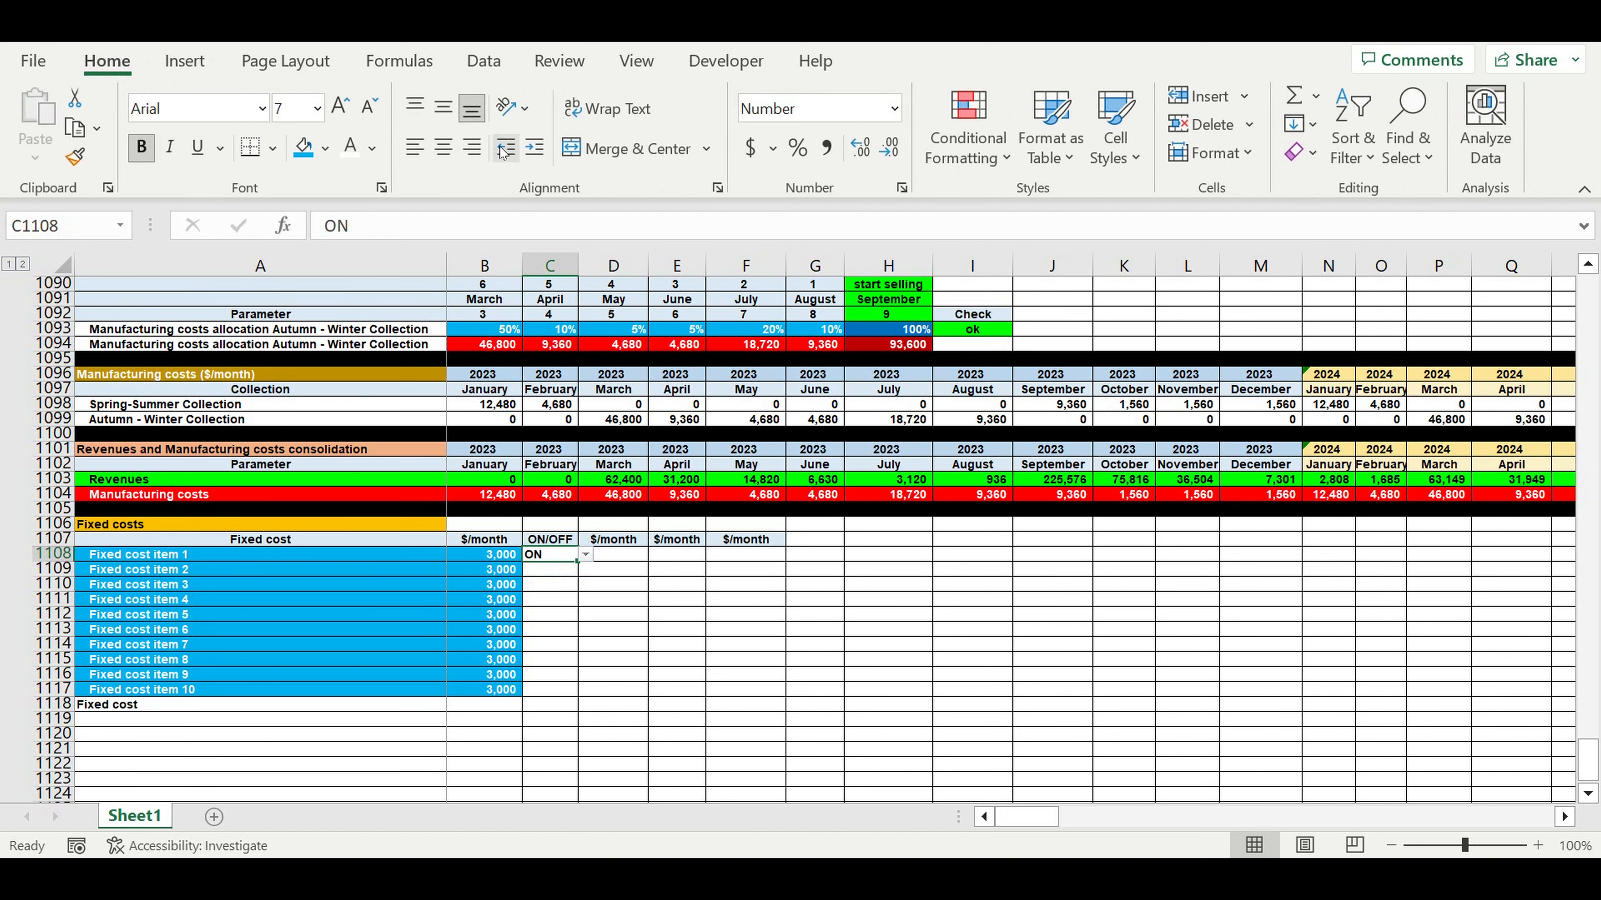
Center the ON value in C1108 and fill it down through C1117 for all ten fixed cost items.
left_click(443, 146)
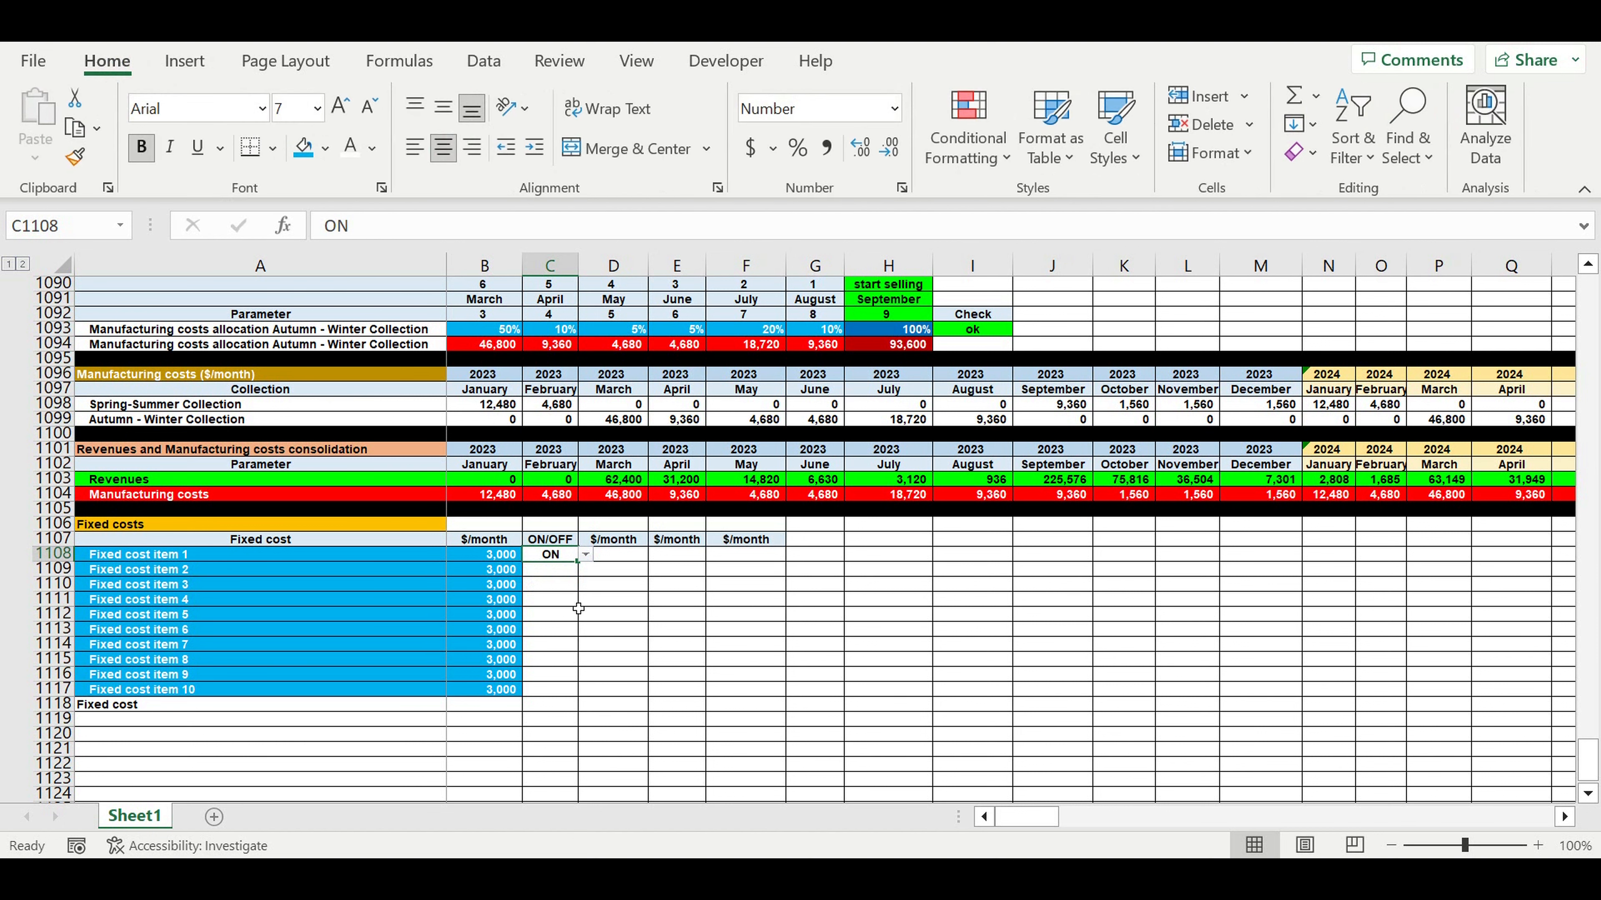
left_click_drag(584, 568, 614, 684)
Copy the "ON/OFF" header into D1107 and give C1108:C1117 the blue fill and white font.
left_click(570, 546)
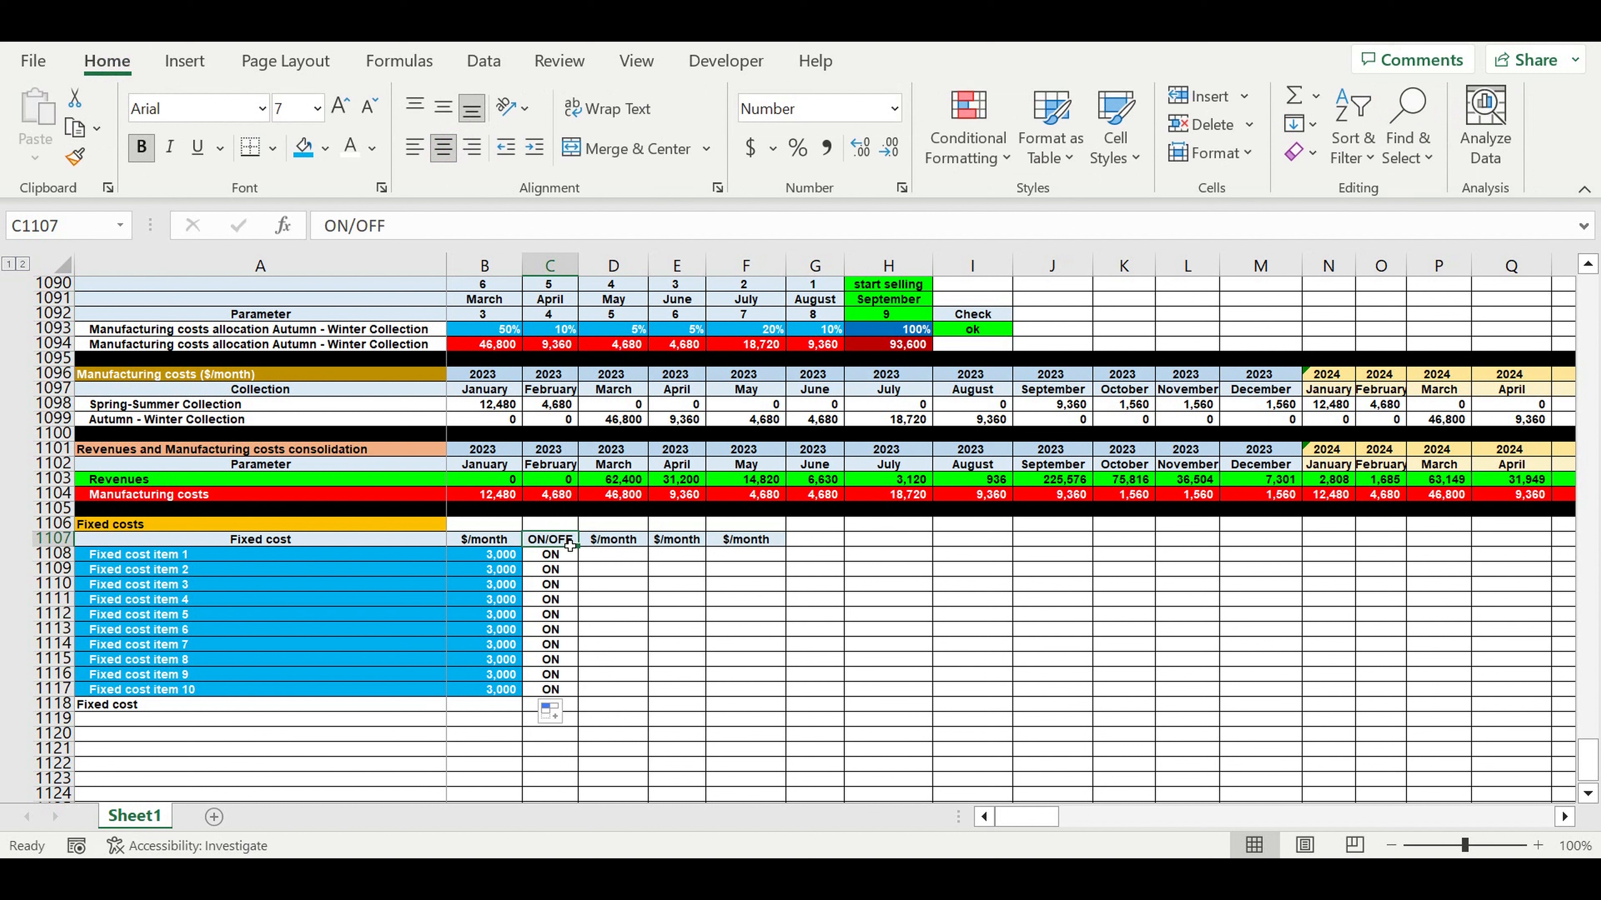
left_click_drag(585, 548, 559, 690)
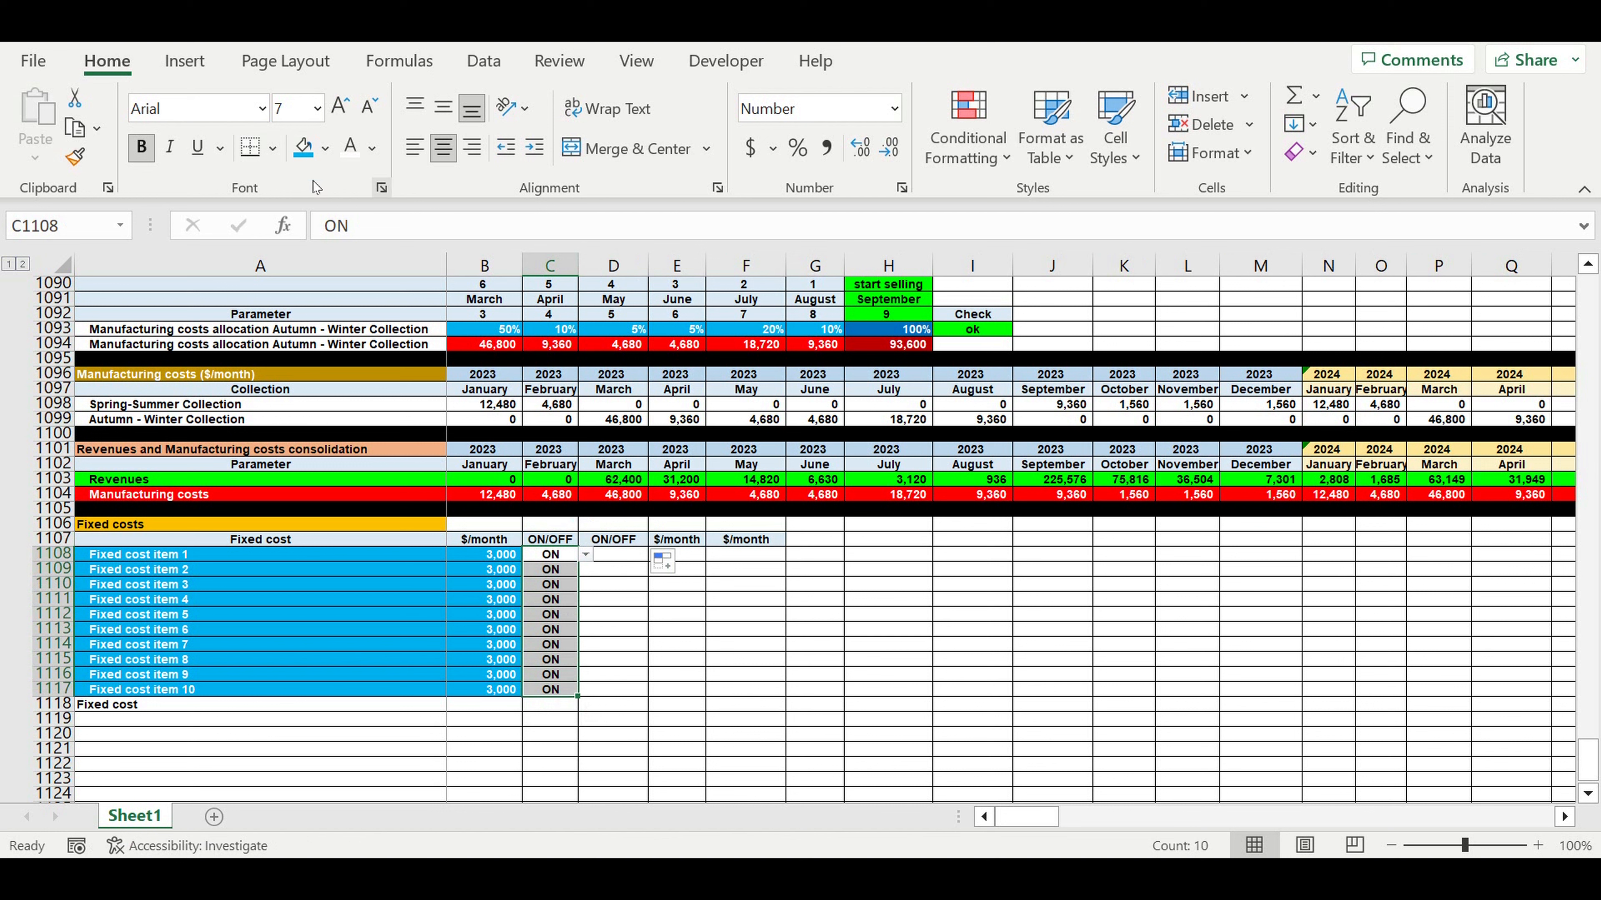
left_click(303, 146)
left_click(355, 151)
left_click(676, 630)
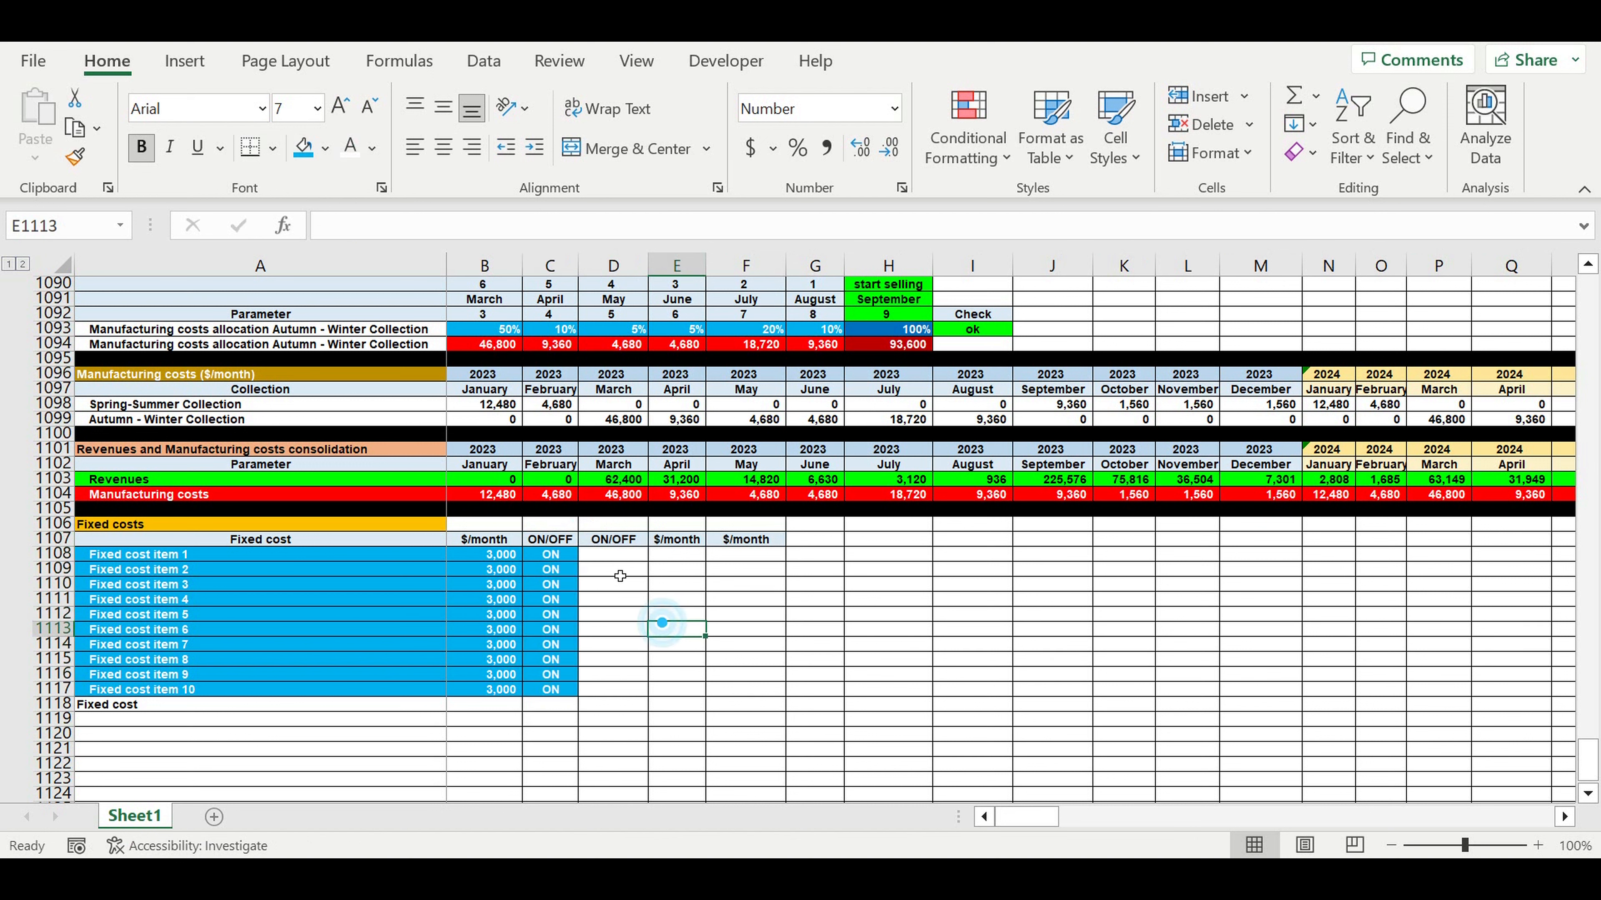
left_click(554, 557)
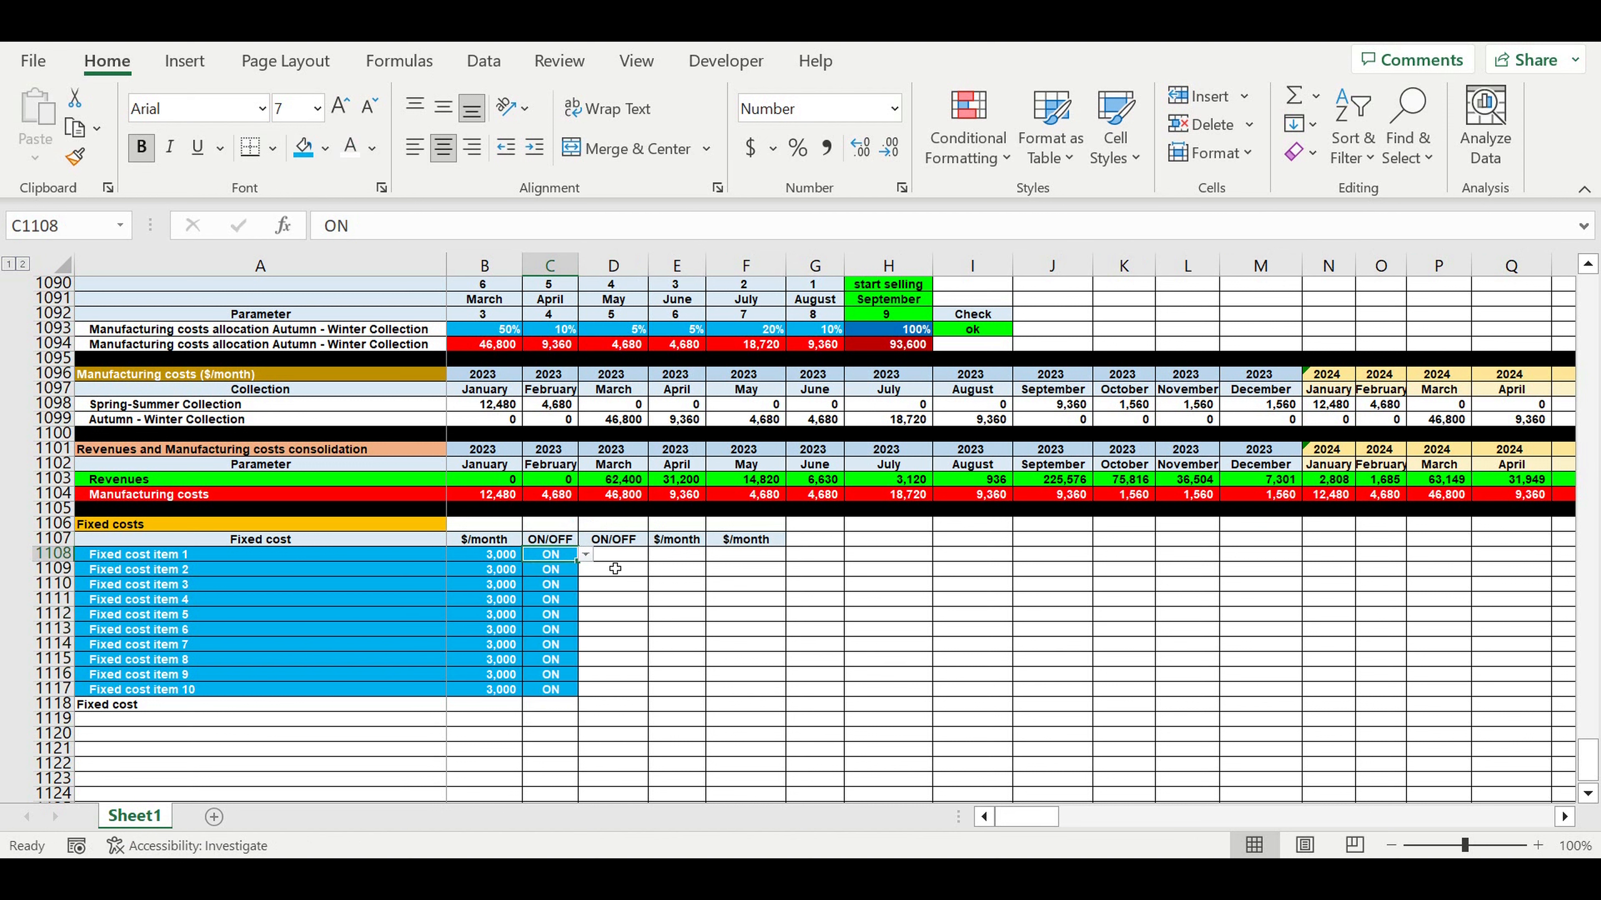
Enter =IF(C1108=$B$1,1,0) in D1108 to turn the ON/OFF choice for Fixed cost item 1 into a number.
left_click(635, 561)
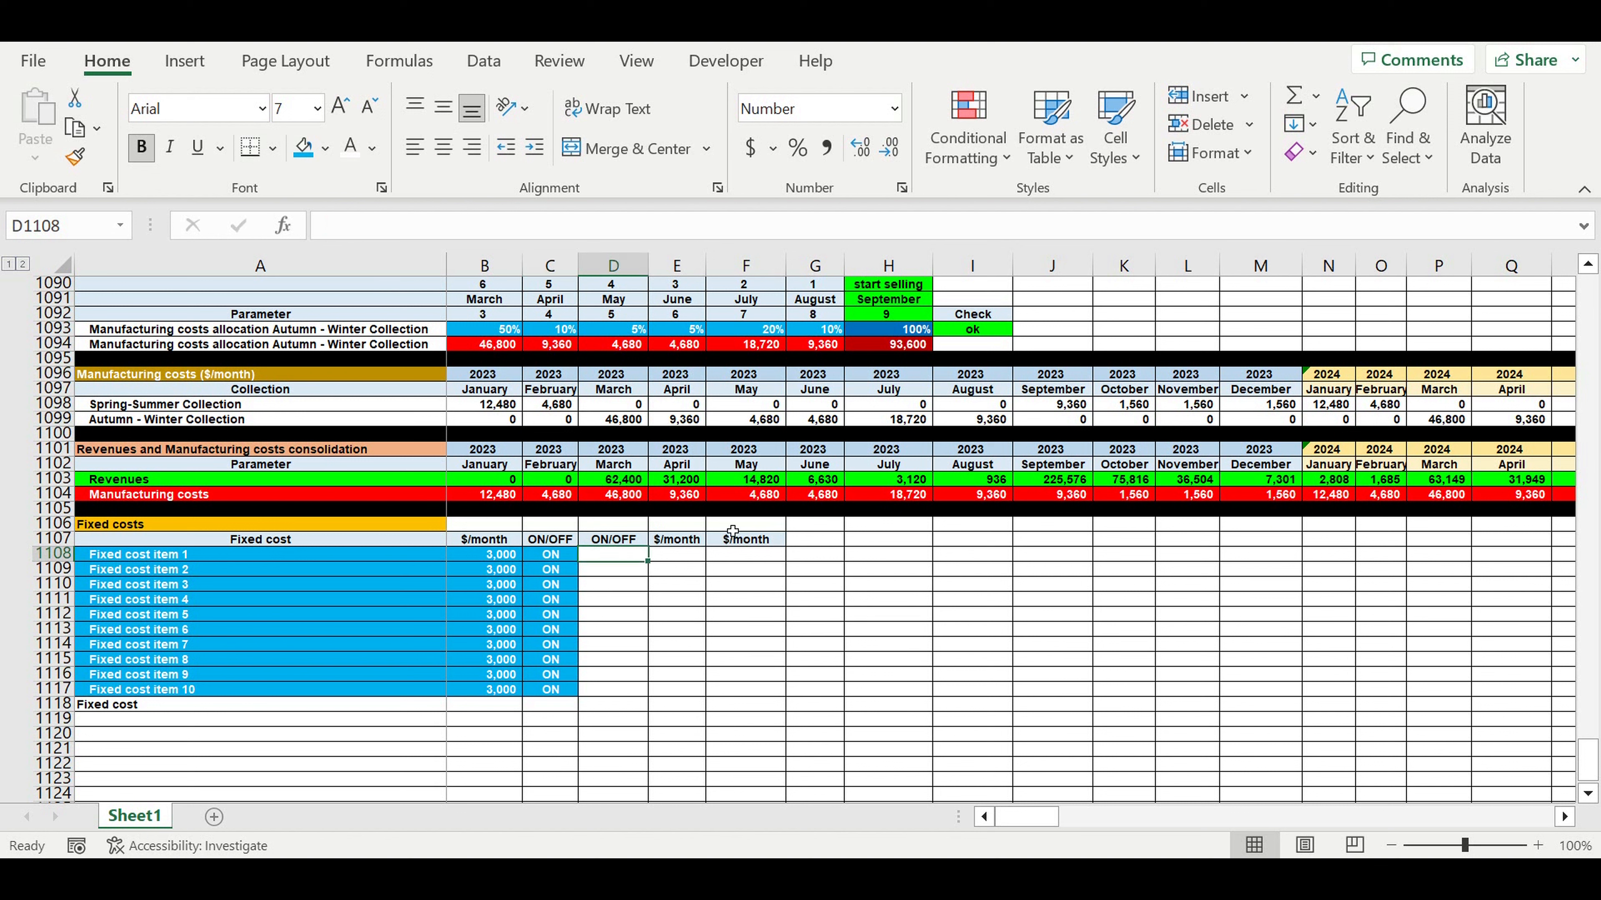
type("=if(")
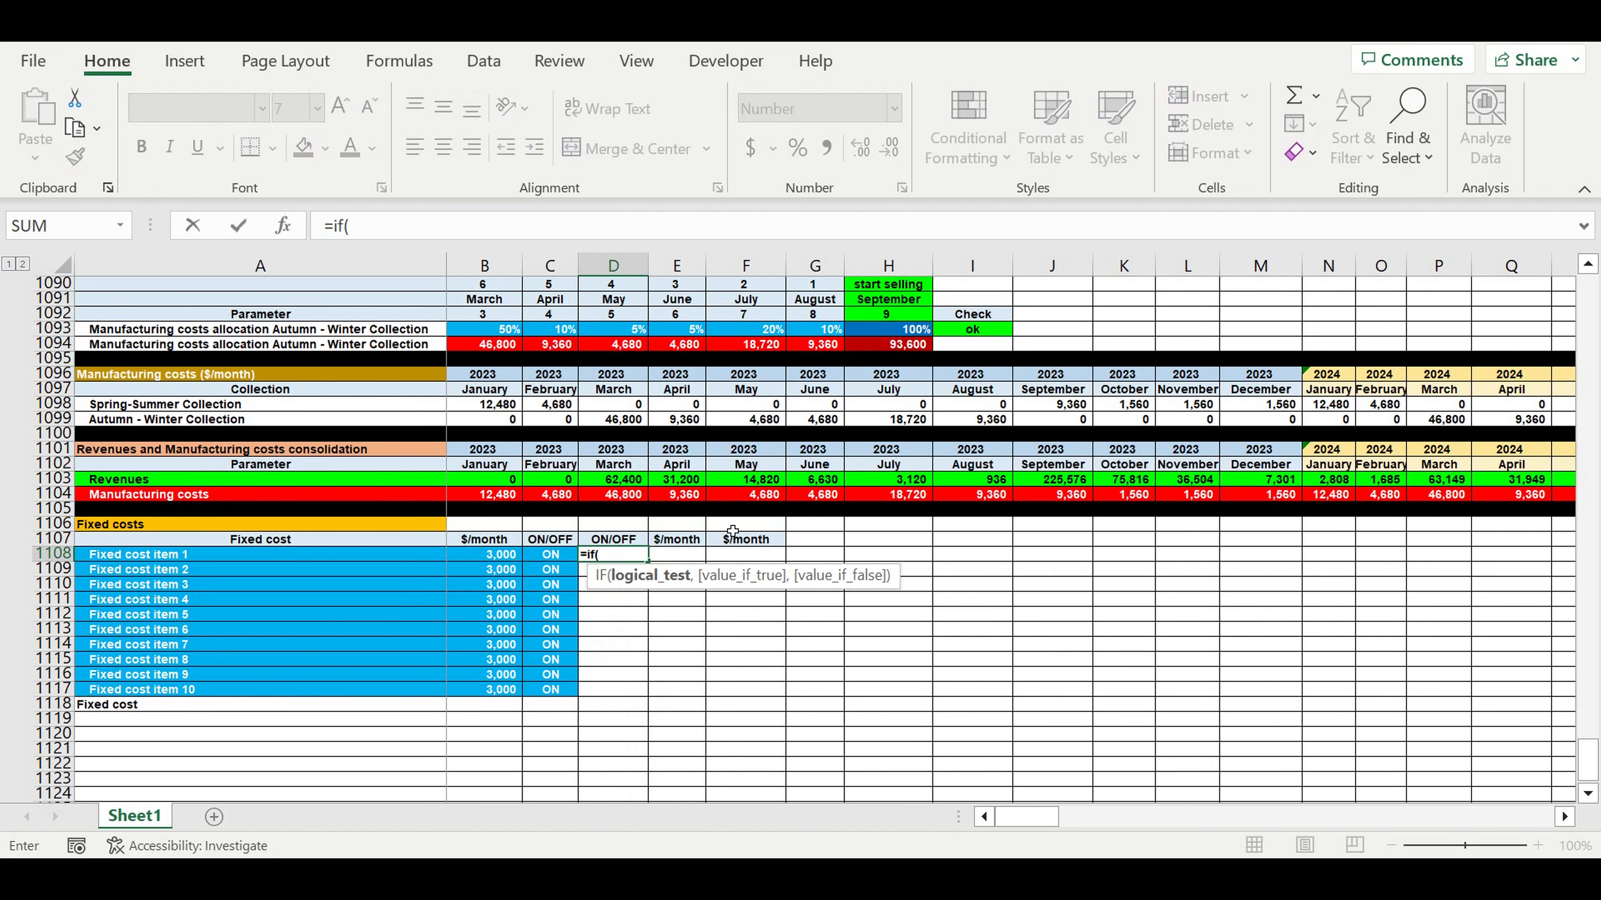
left_click(552, 558)
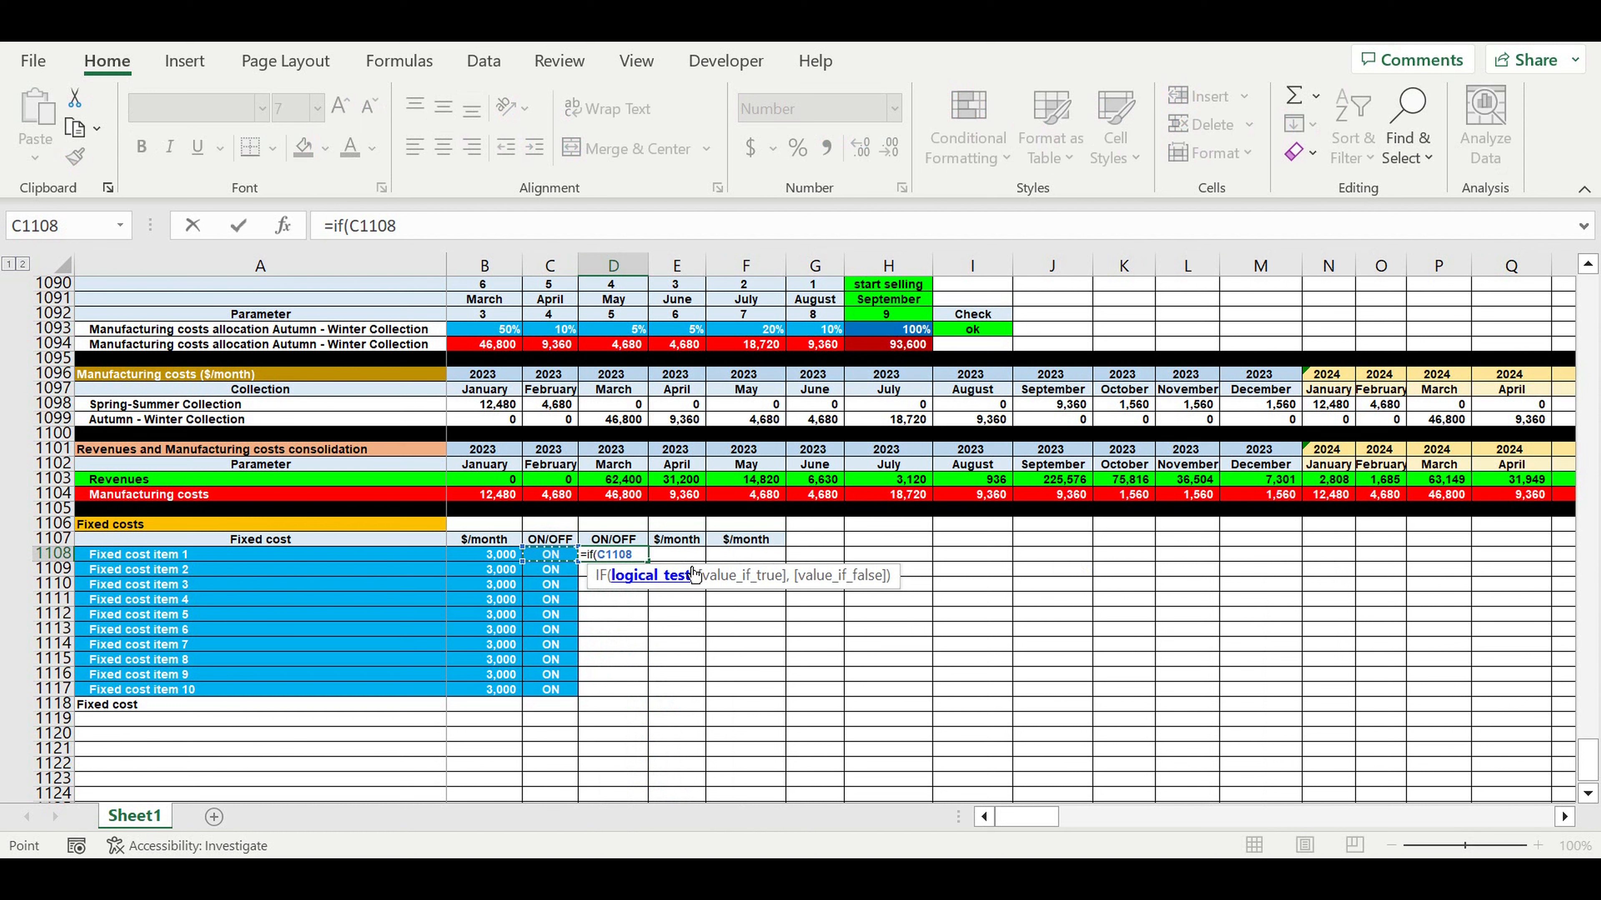
type("=")
left_click_drag(1586, 746, 1586, 297)
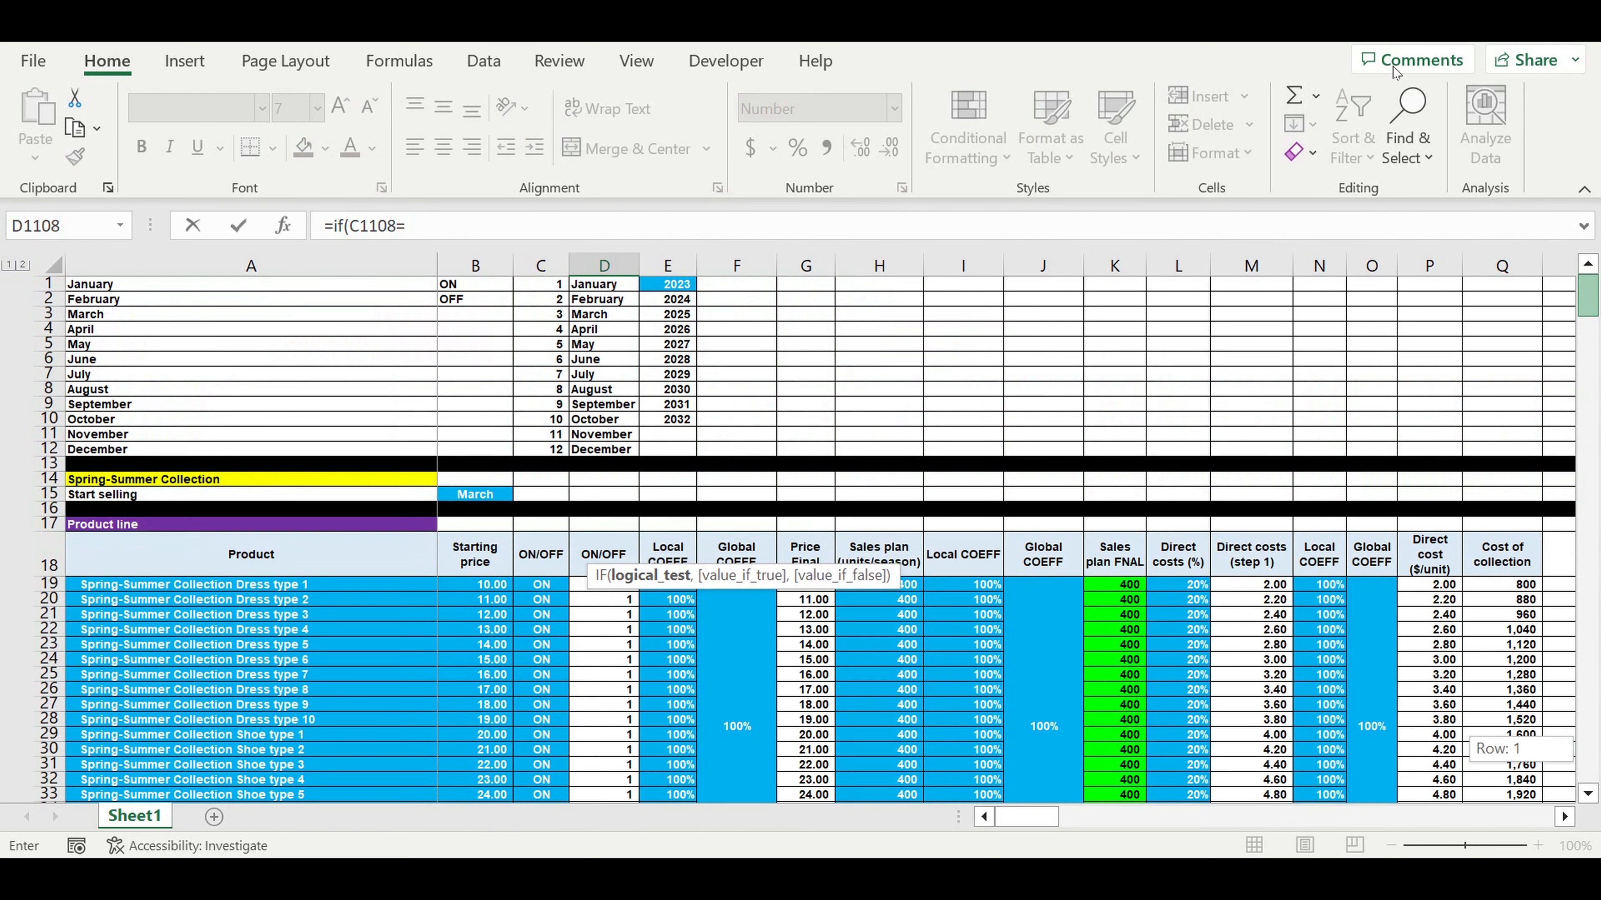
left_click(455, 291)
left_click(406, 228)
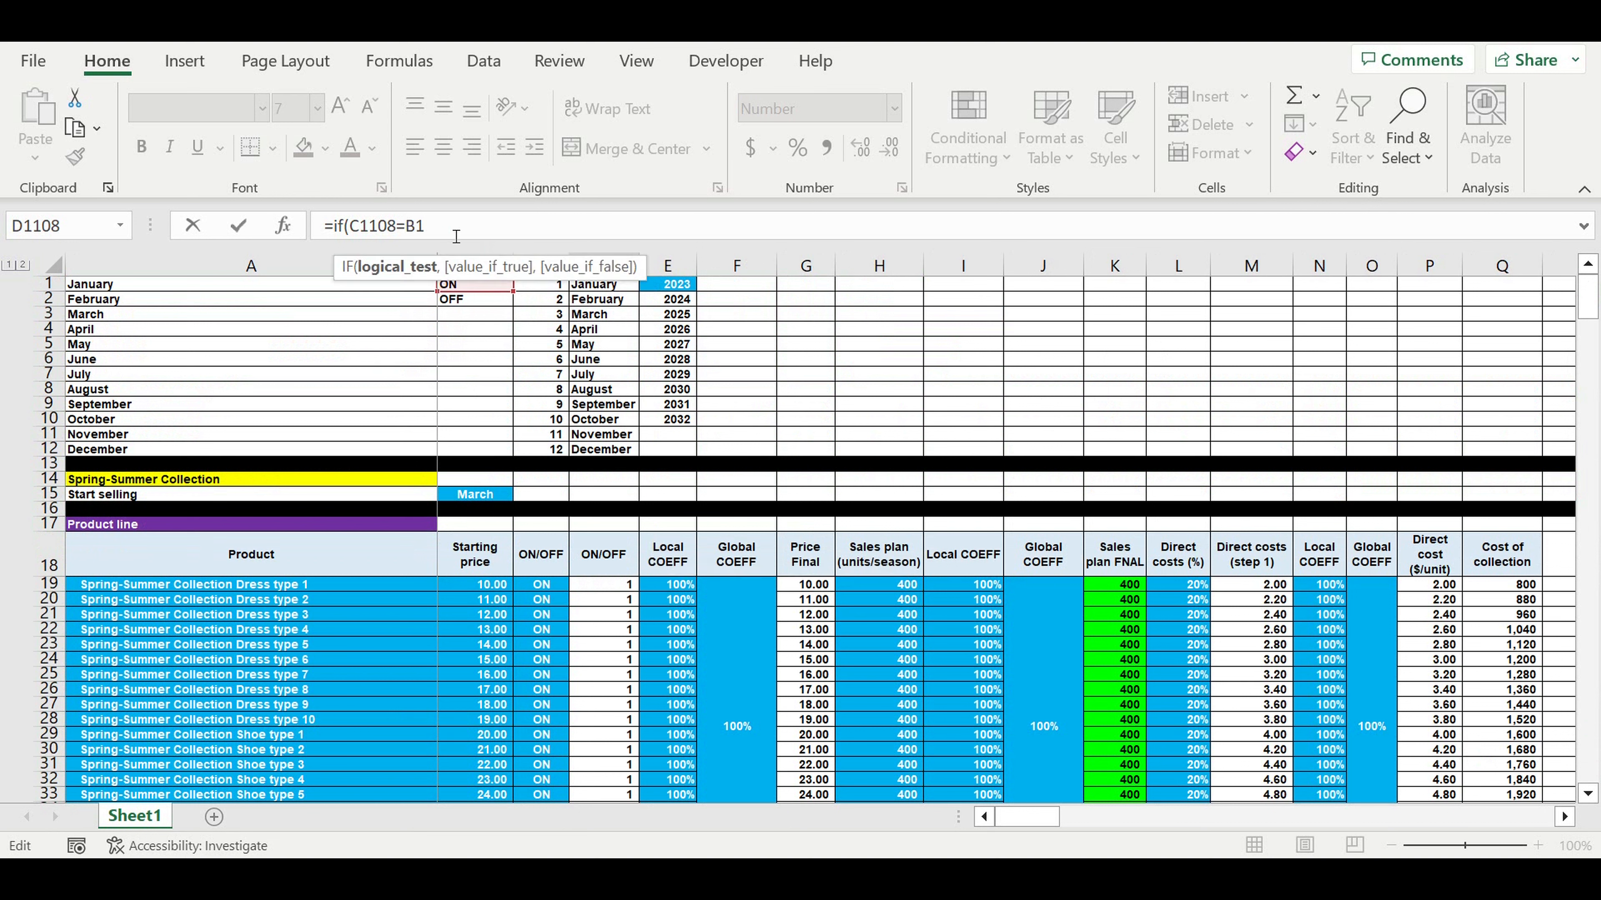
type("$B$1,")
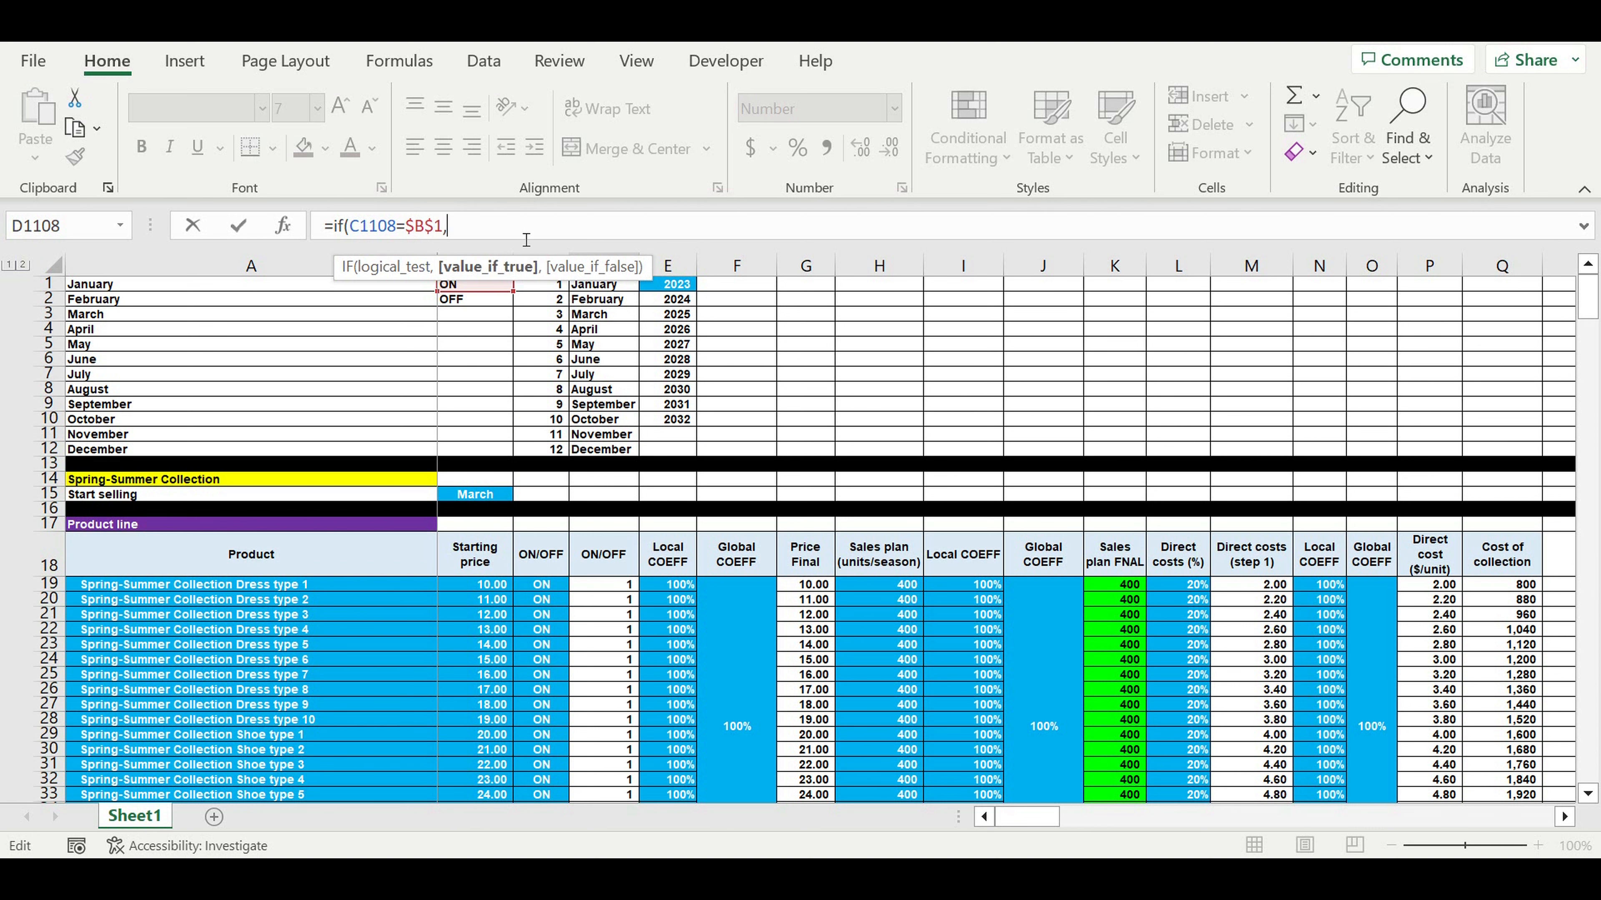
type("1,")
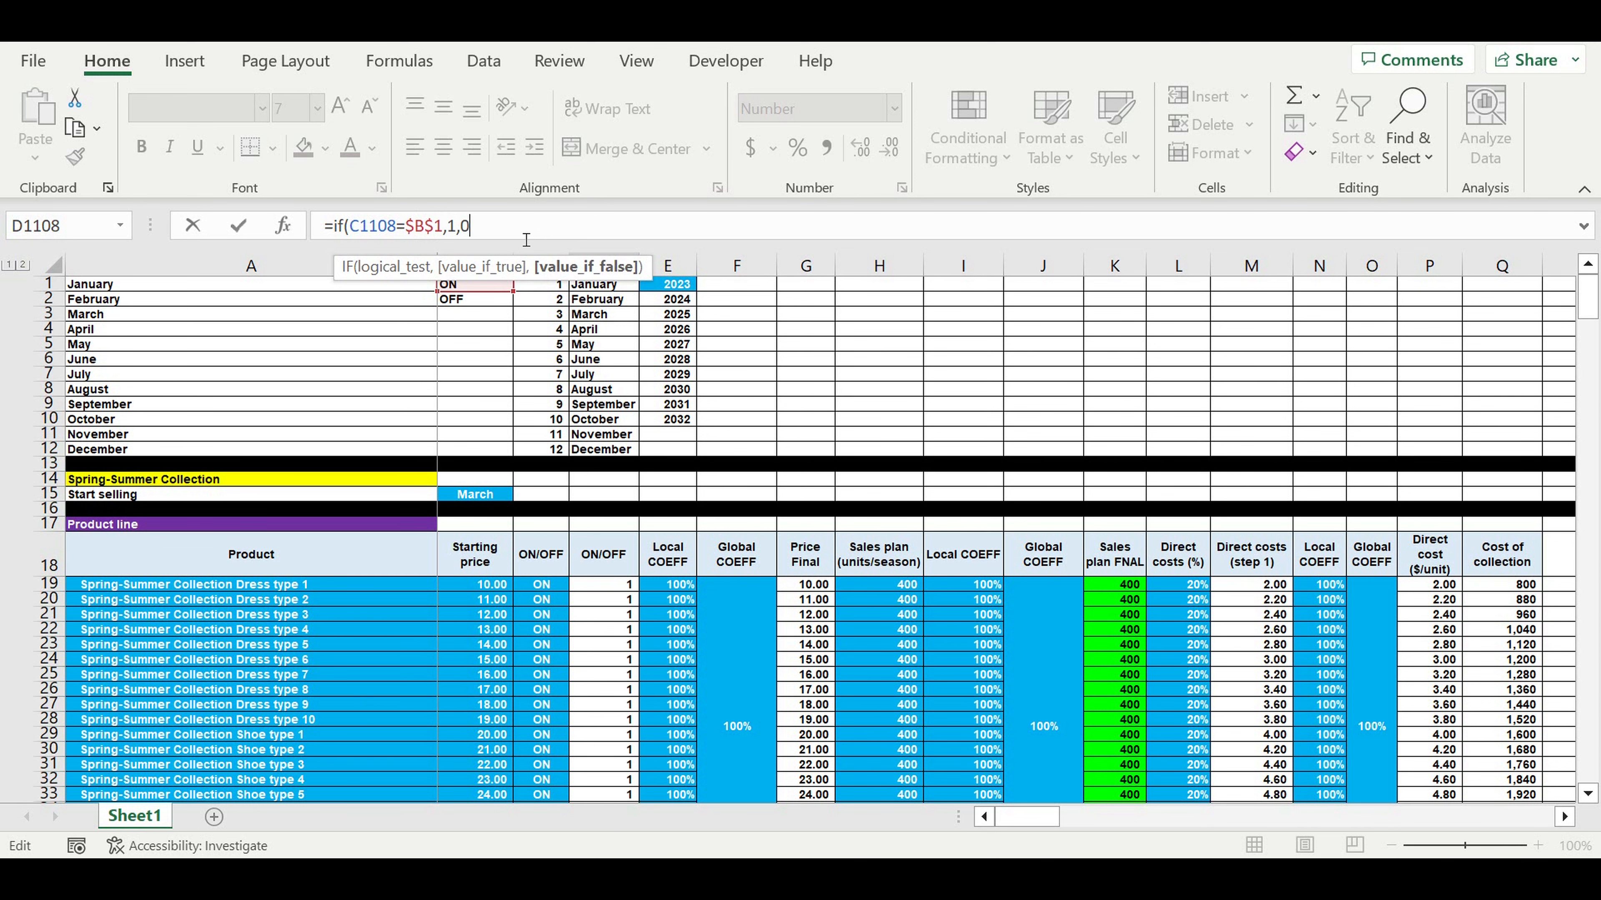
type("0)")
key("Return")
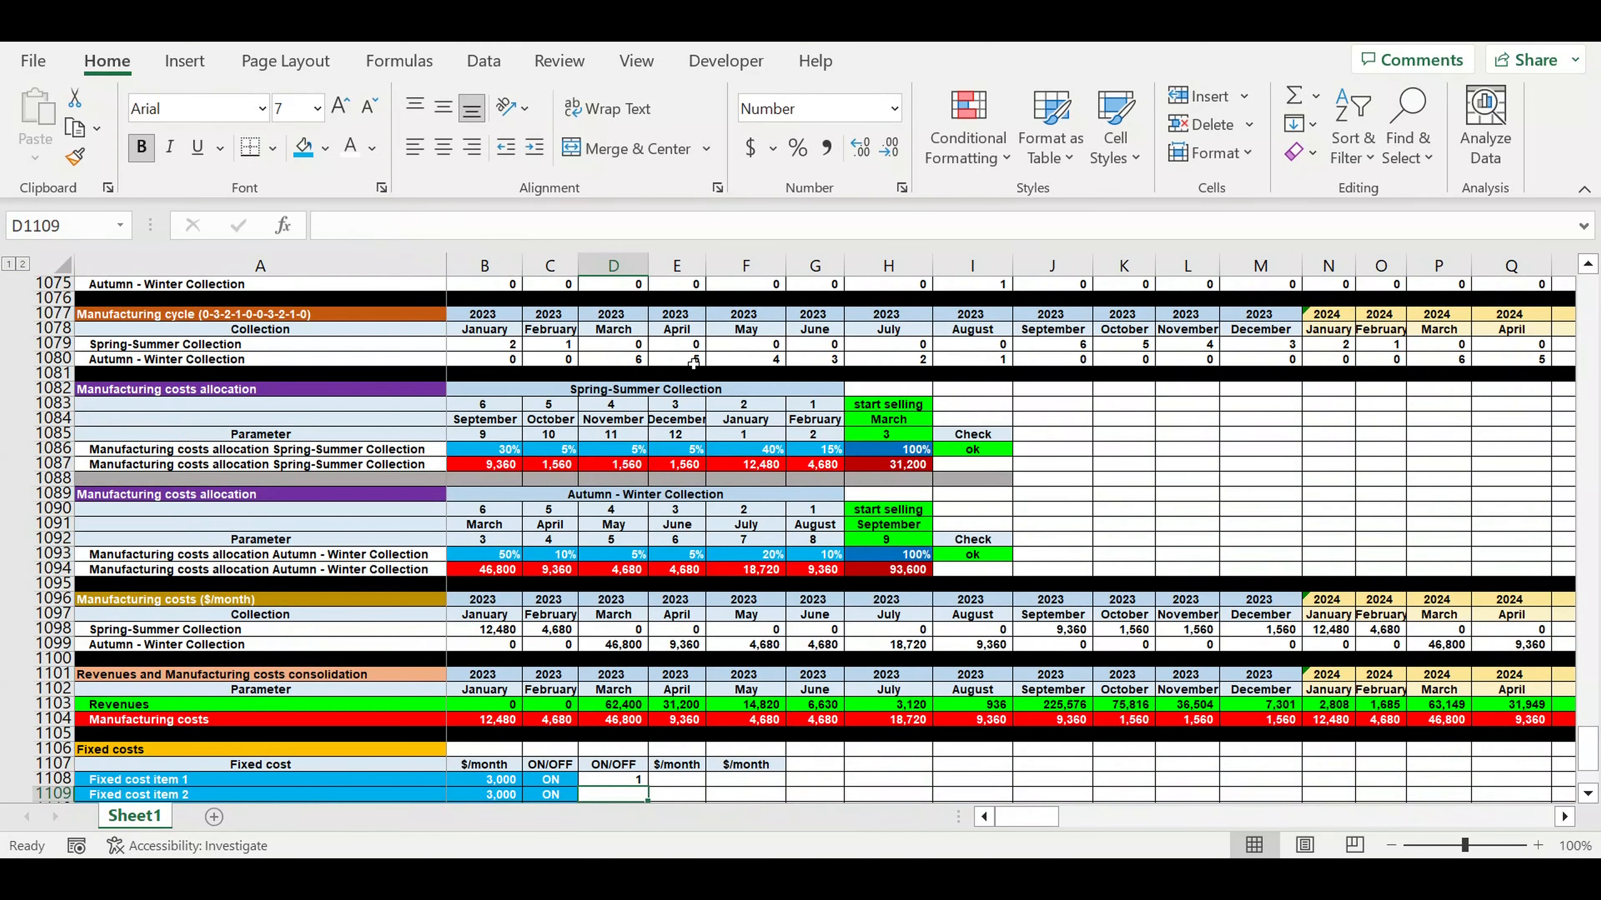
Fill the IF formula from D1108 down through D1117.
scroll(743, 489, "down", 4)
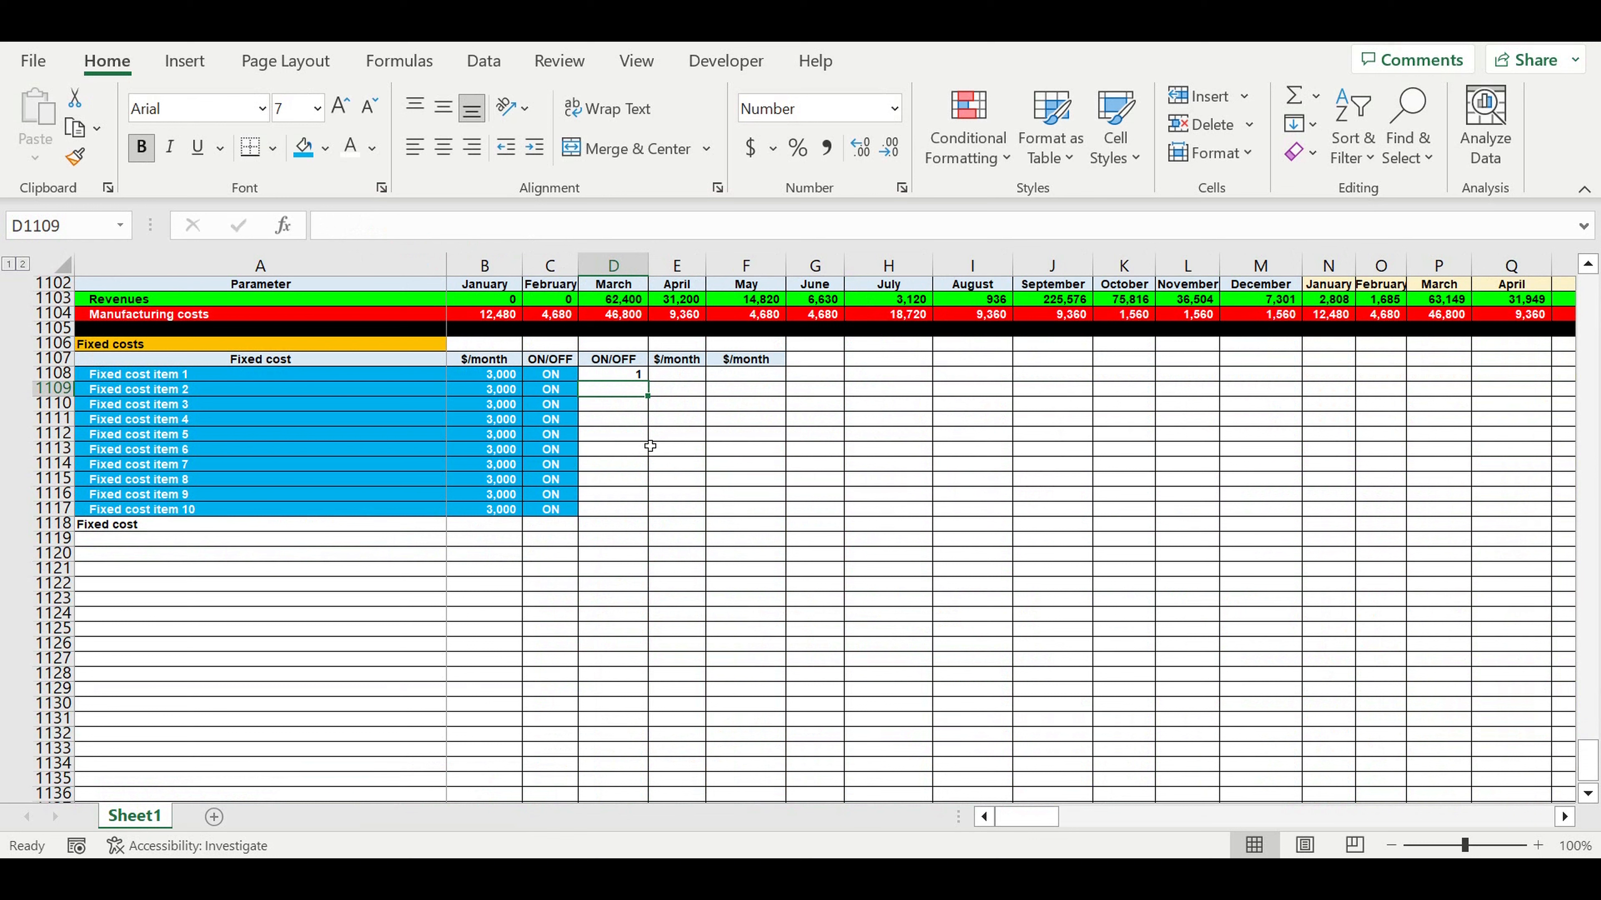
left_click(630, 375)
left_click_drag(657, 385, 648, 514)
scroll(825, 474, "up", 4)
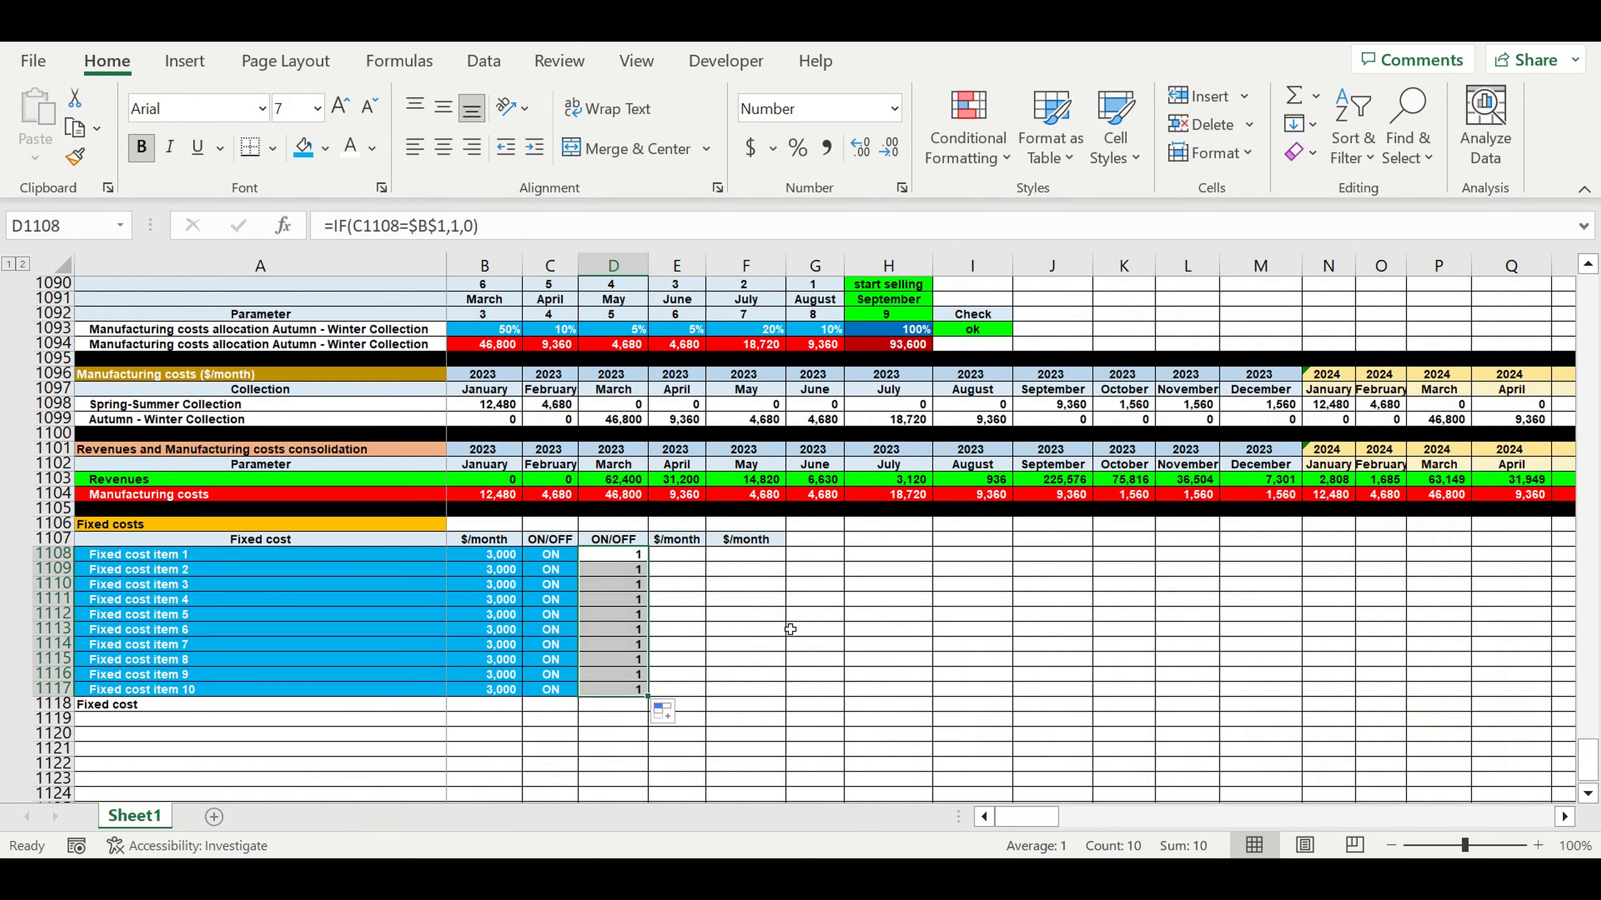
left_click(760, 630)
Replace the header in E1107 with "Lcal COEFF" and widen column E to fit it.
left_click(672, 545)
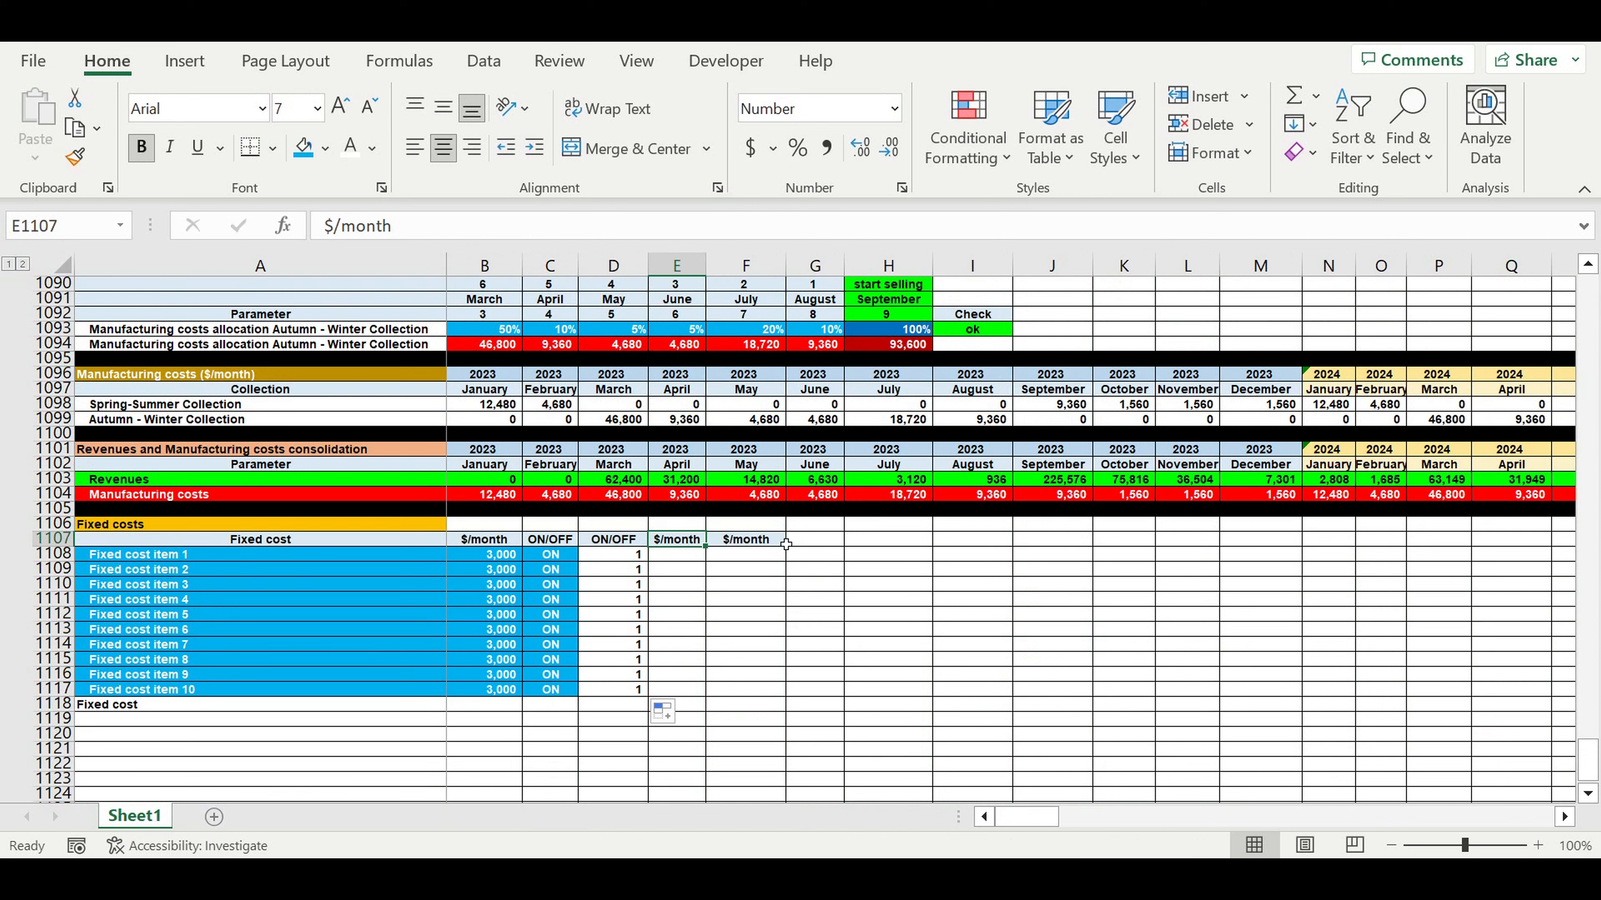
type("Lcal COEFF")
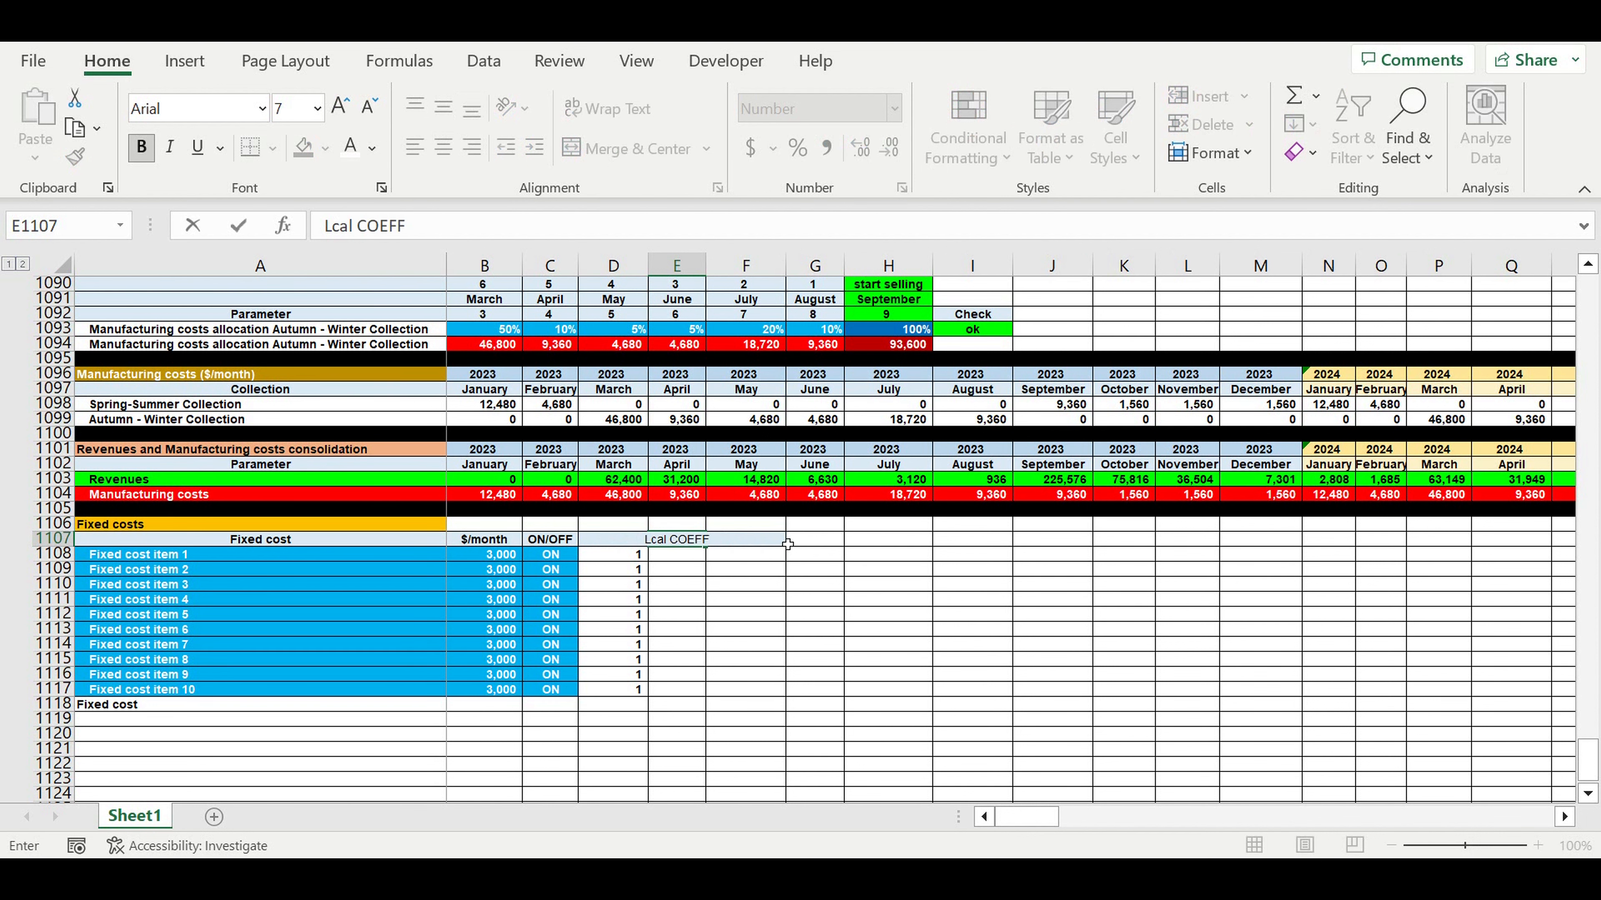
left_click(728, 596)
left_click_drag(711, 263, 728, 272)
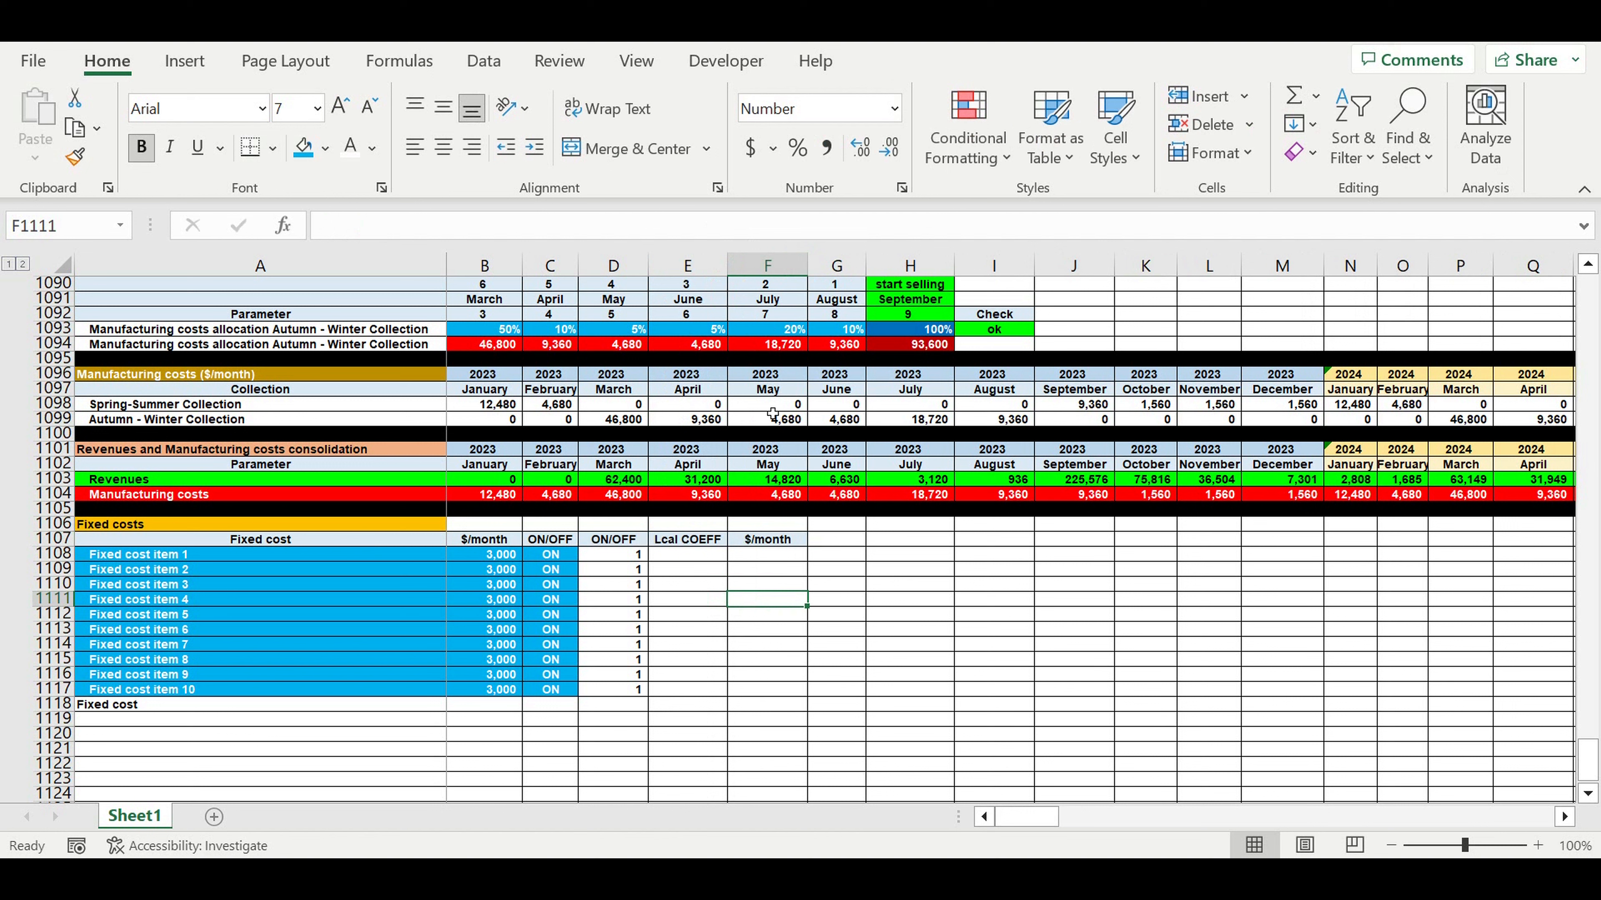
Copy the coefficient header from E1107 into F1107.
left_click(721, 585)
left_click(717, 544)
left_click_drag(732, 551, 785, 544)
left_click(785, 544)
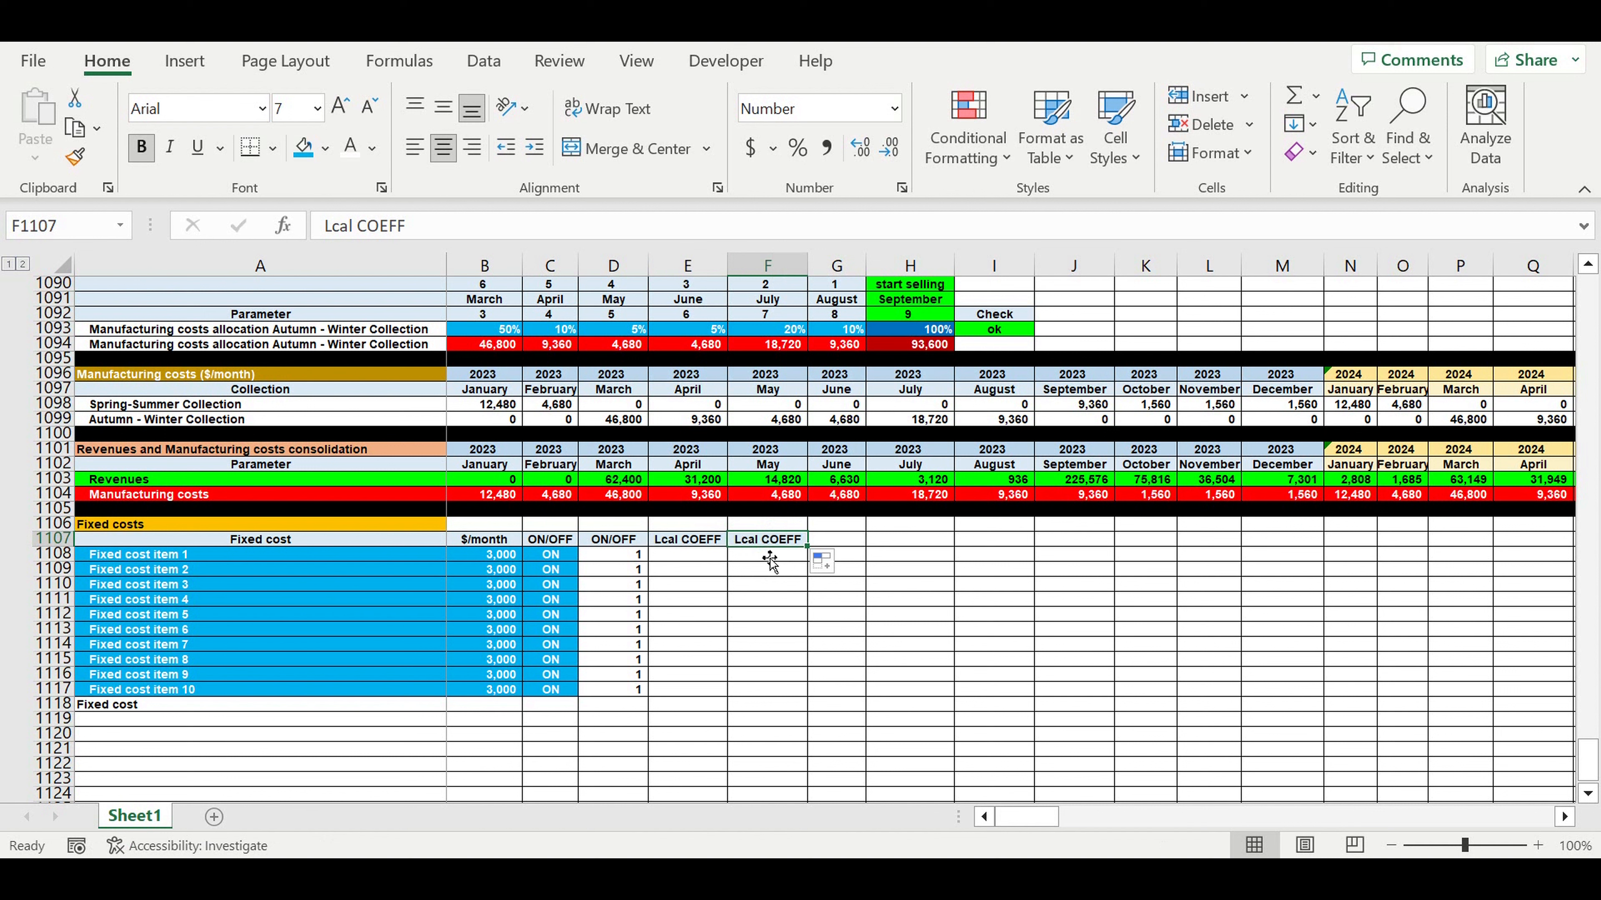
left_click(757, 590)
Correct the spelling of the header in E1107 to "Local COEFF".
left_click(687, 543)
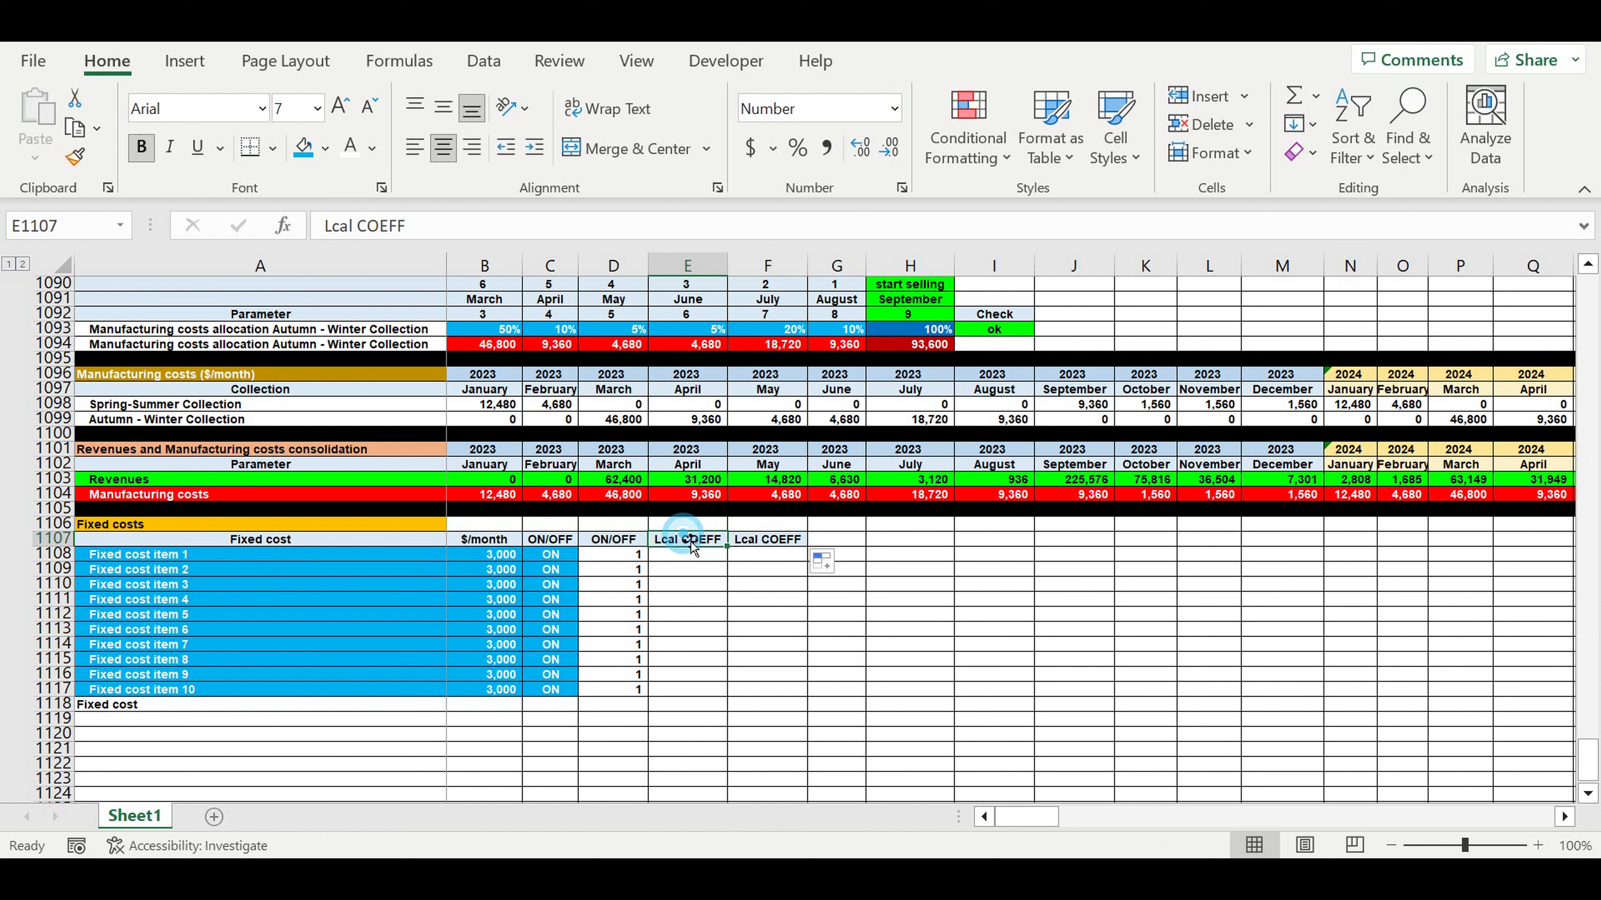
left_click(334, 226)
type("o")
key("Return")
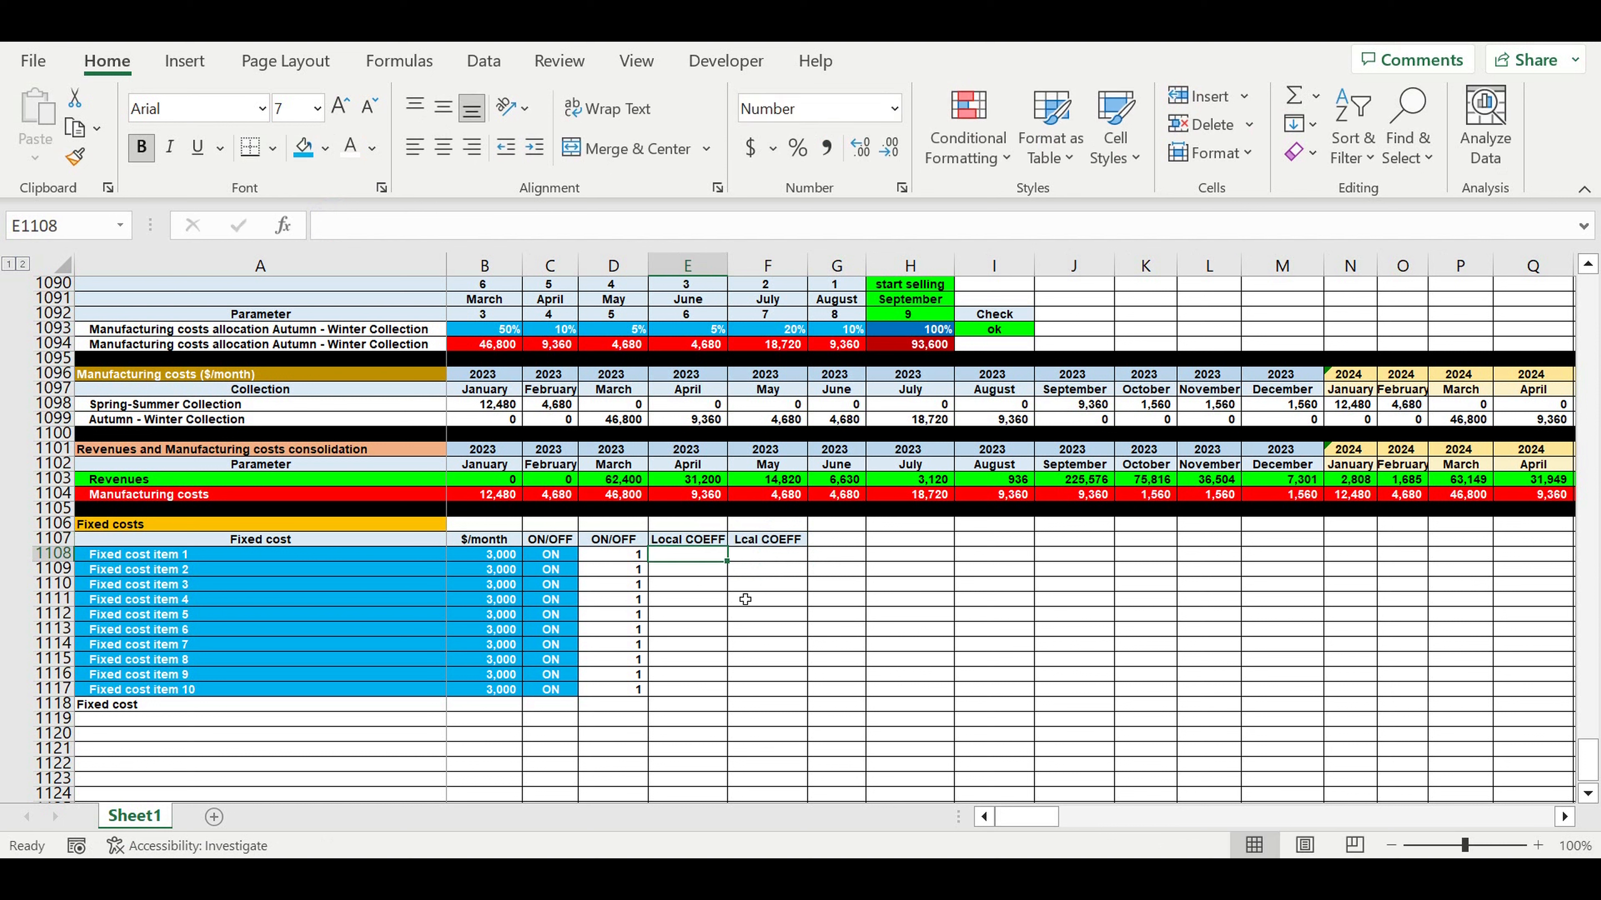
Format E1108 with blue fill and percentage style, and enter 100% as the local coefficient.
left_click(687, 541)
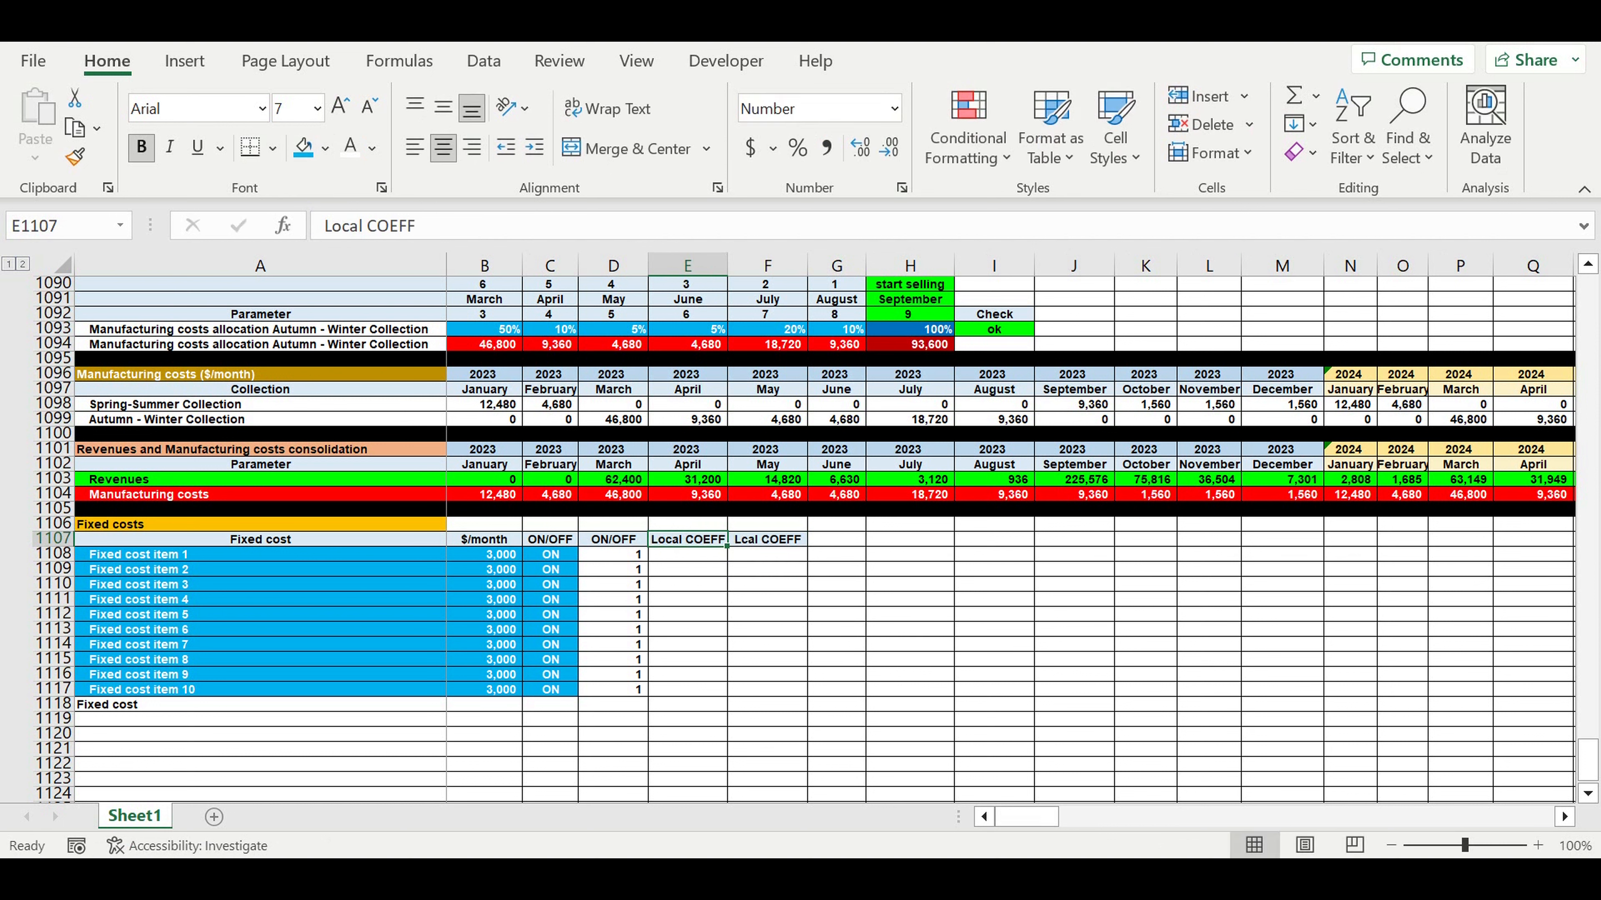
key("Down")
left_click(303, 147)
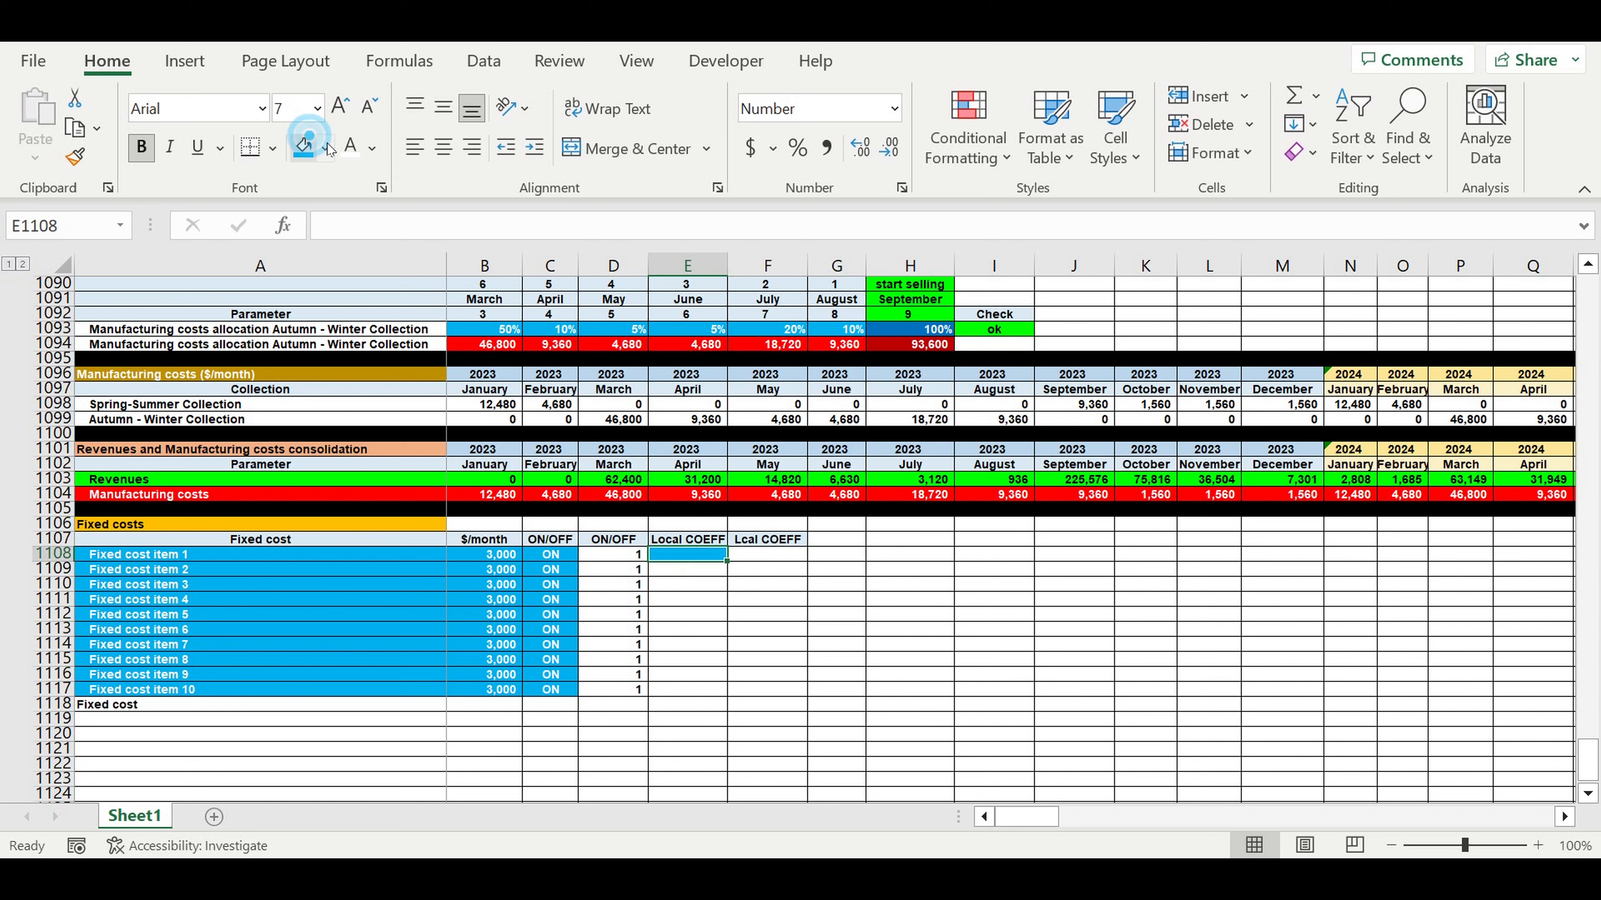
left_click(795, 147)
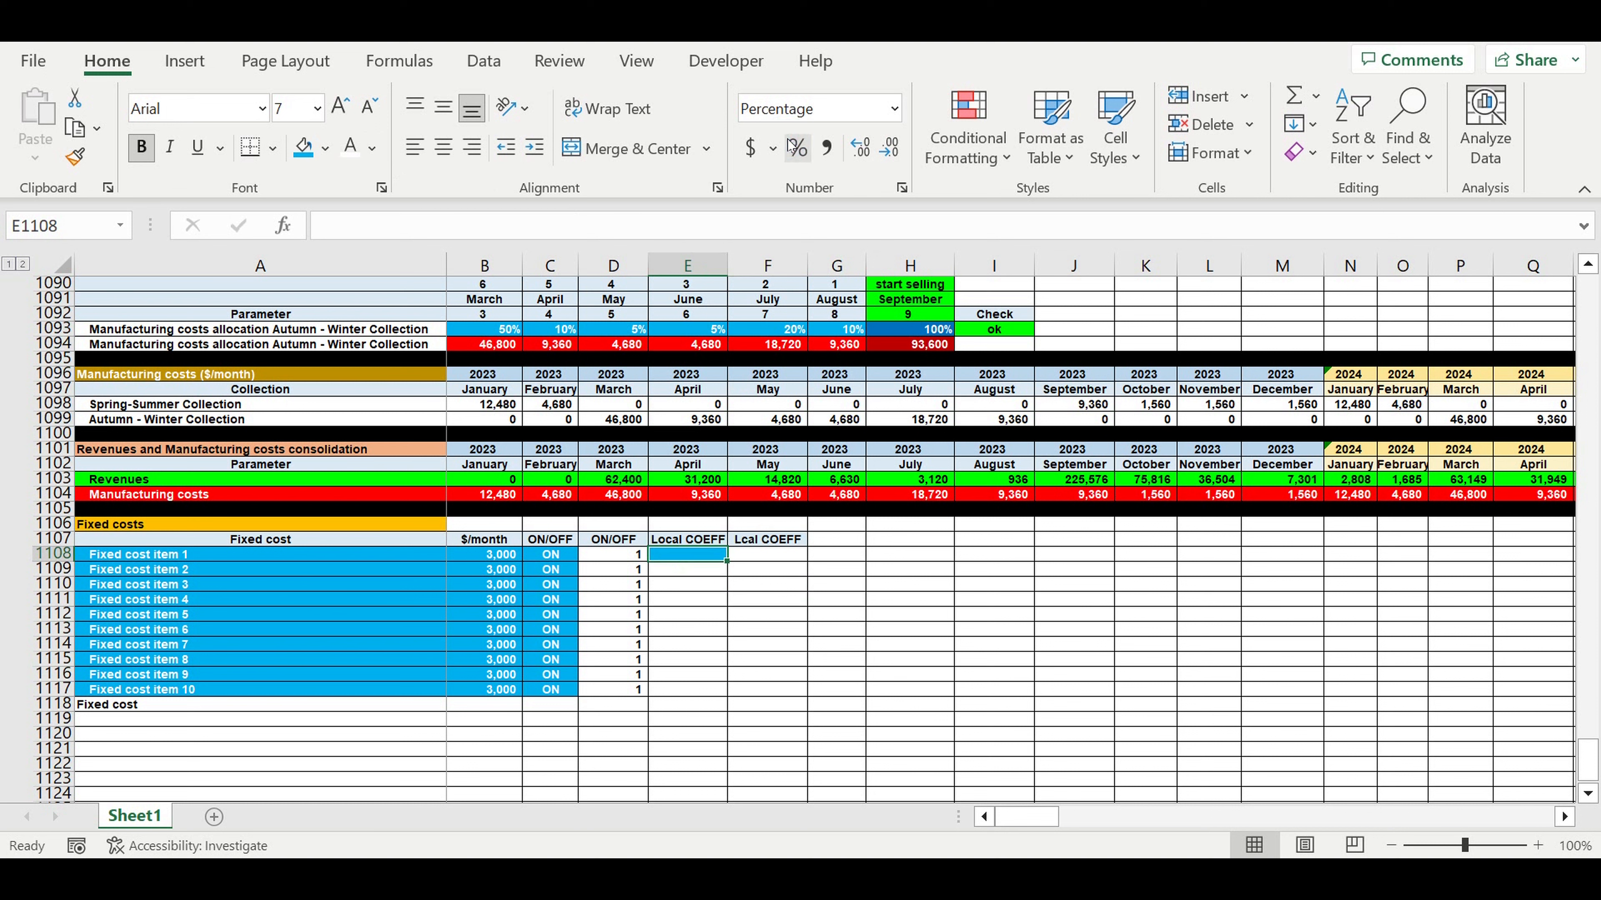
type("100")
key("Return")
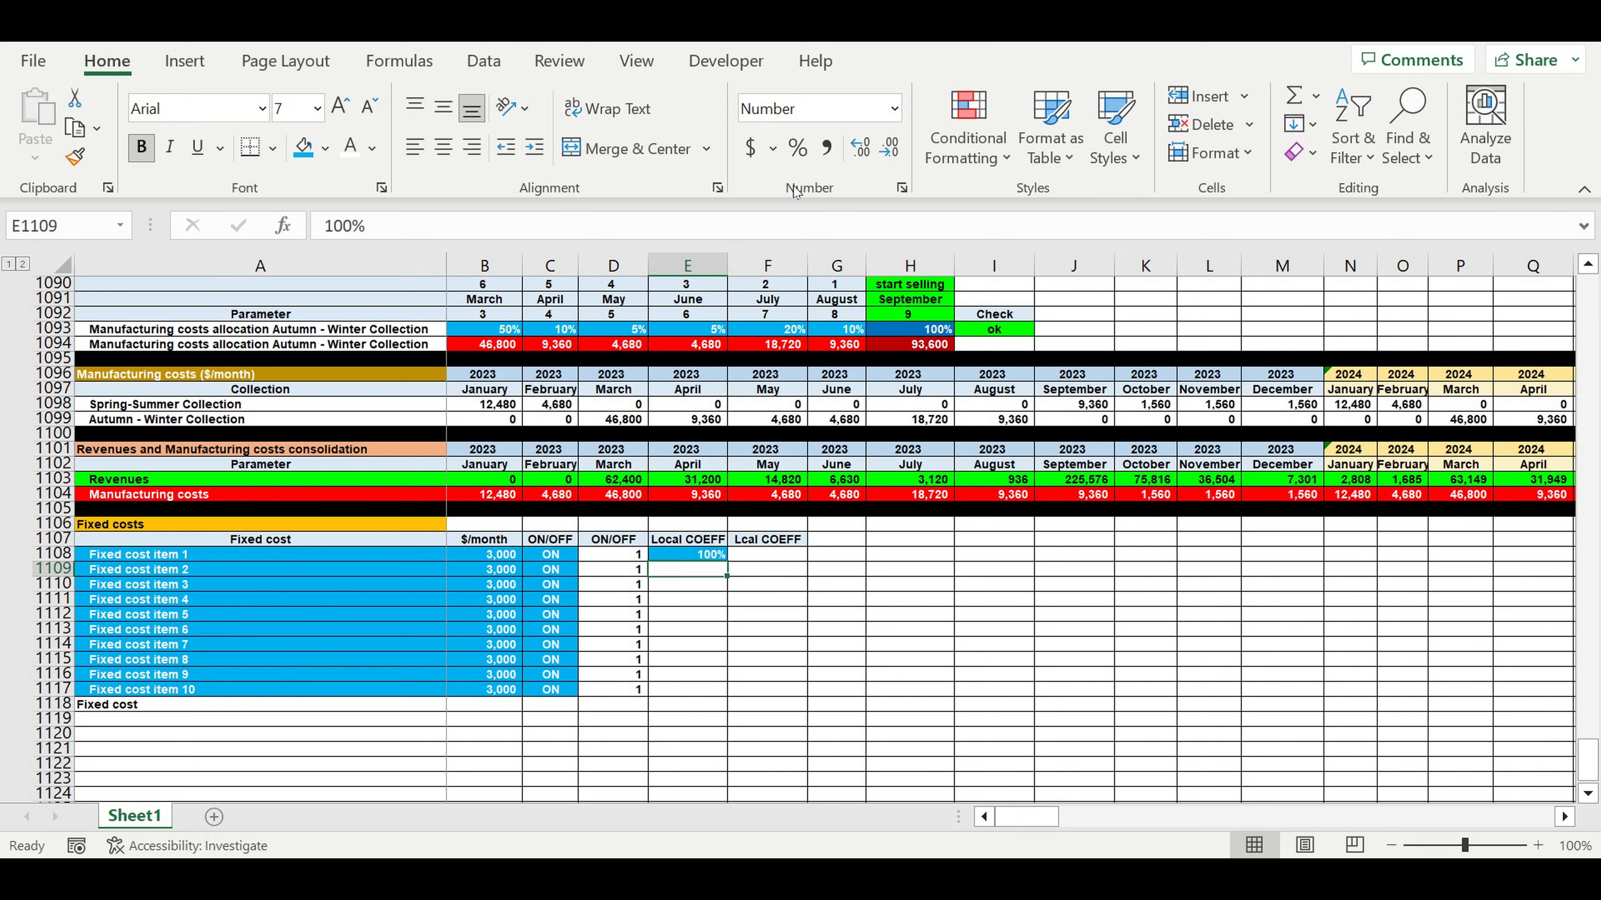
Fill the 100% local coefficient from E1108 down through E1117.
left_click(690, 562)
left_click_drag(726, 562, 726, 695)
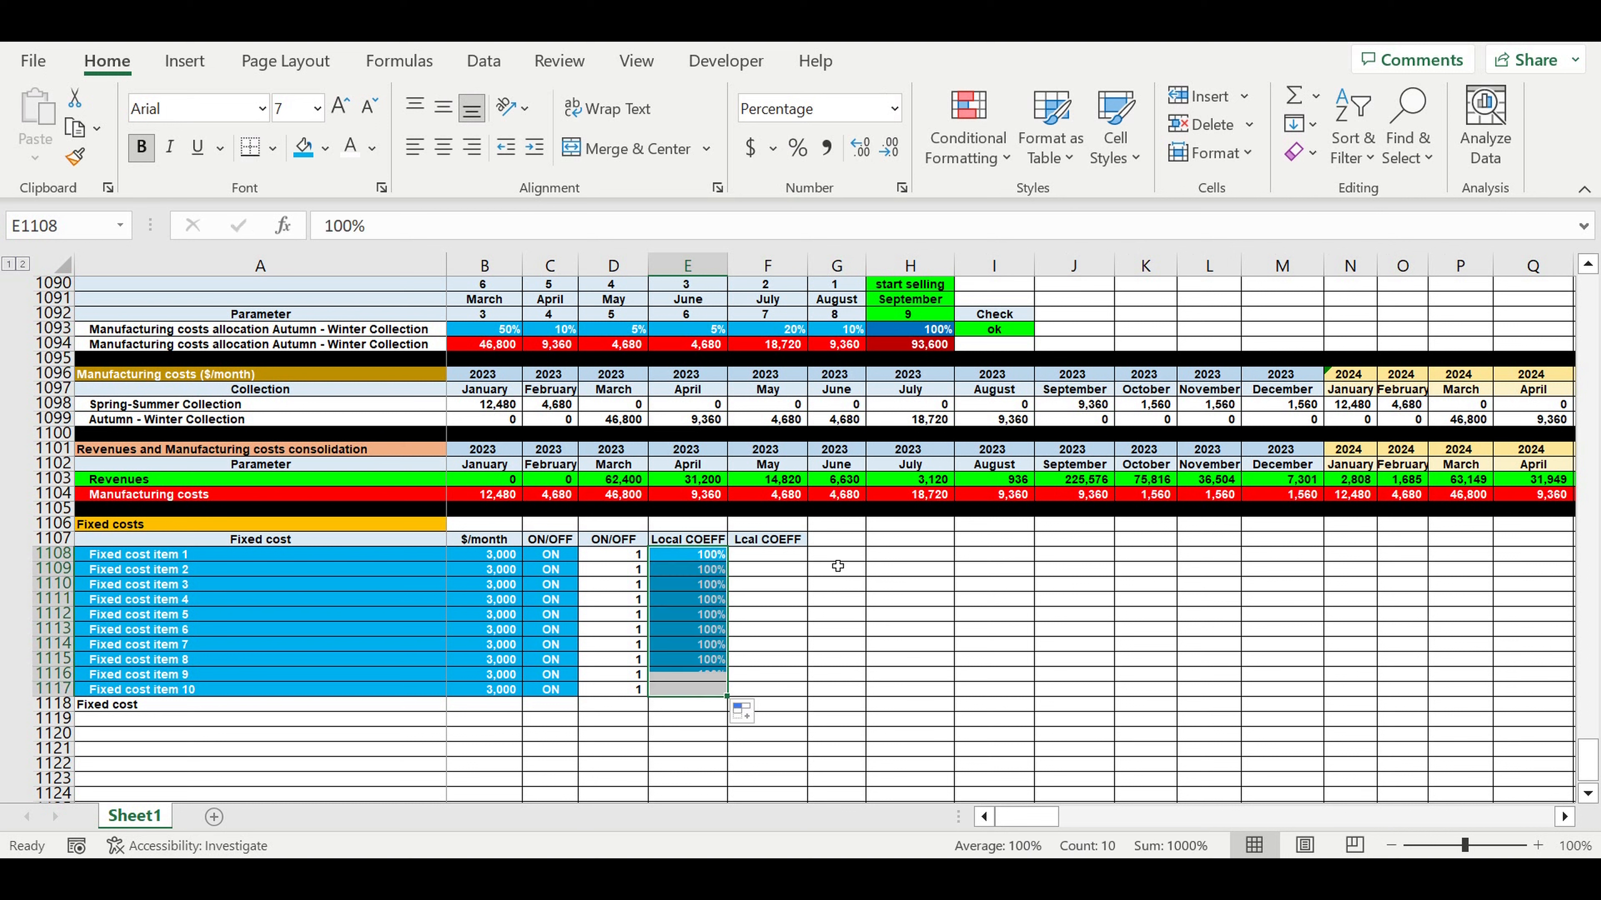
left_click(788, 605)
Change the header in F1107 to "Global COEFF" and widen column F to fit it.
left_click(771, 540)
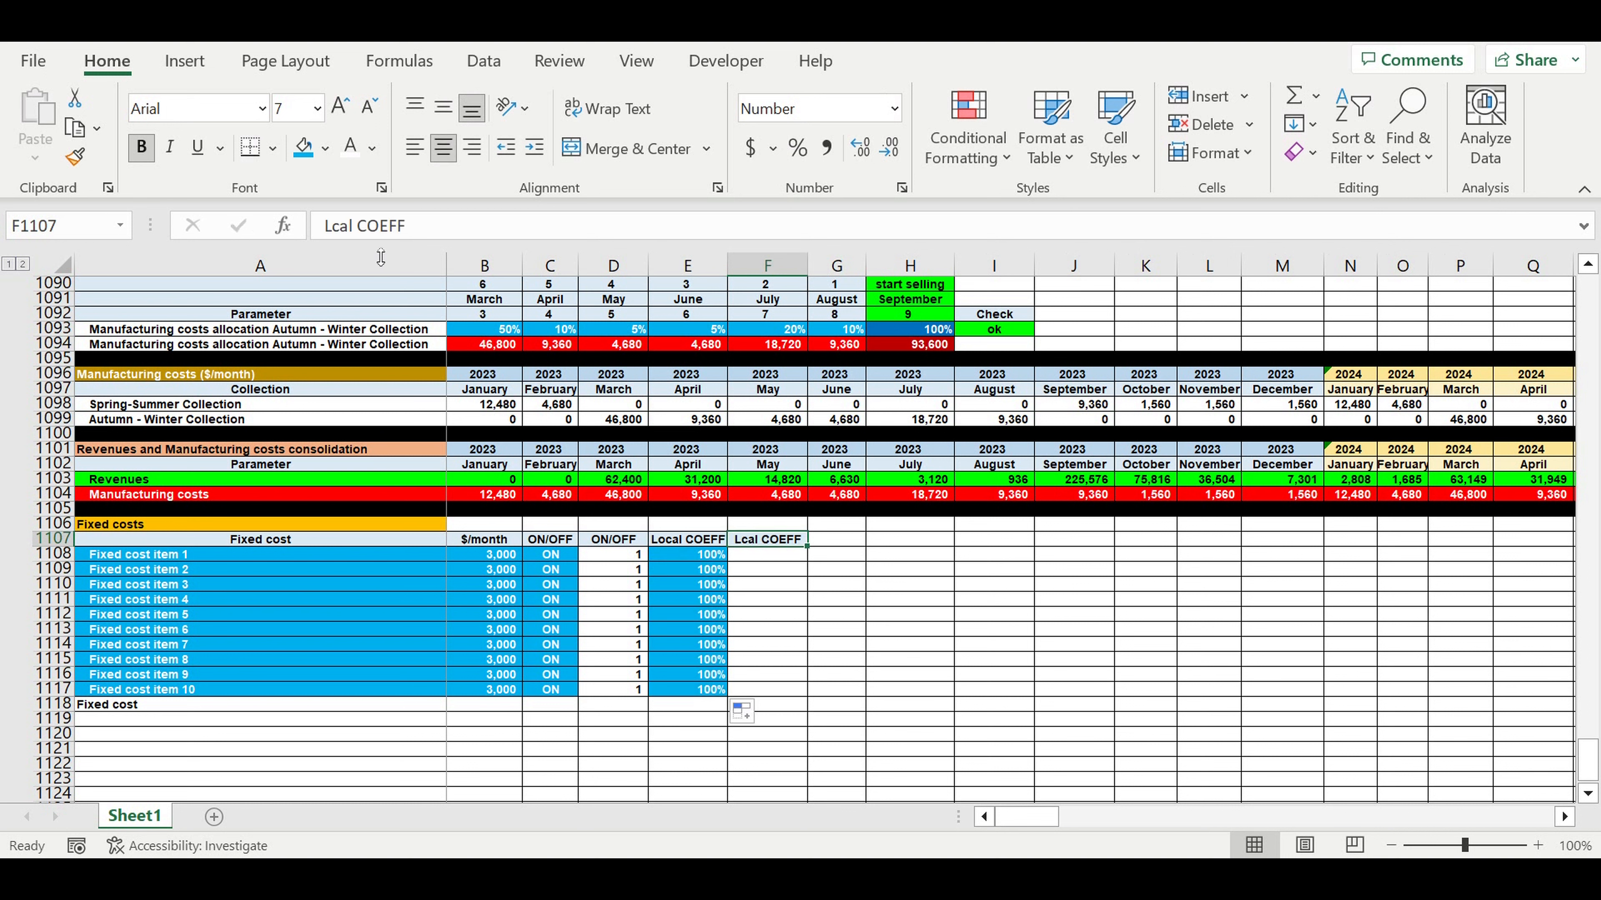
double_click(338, 226)
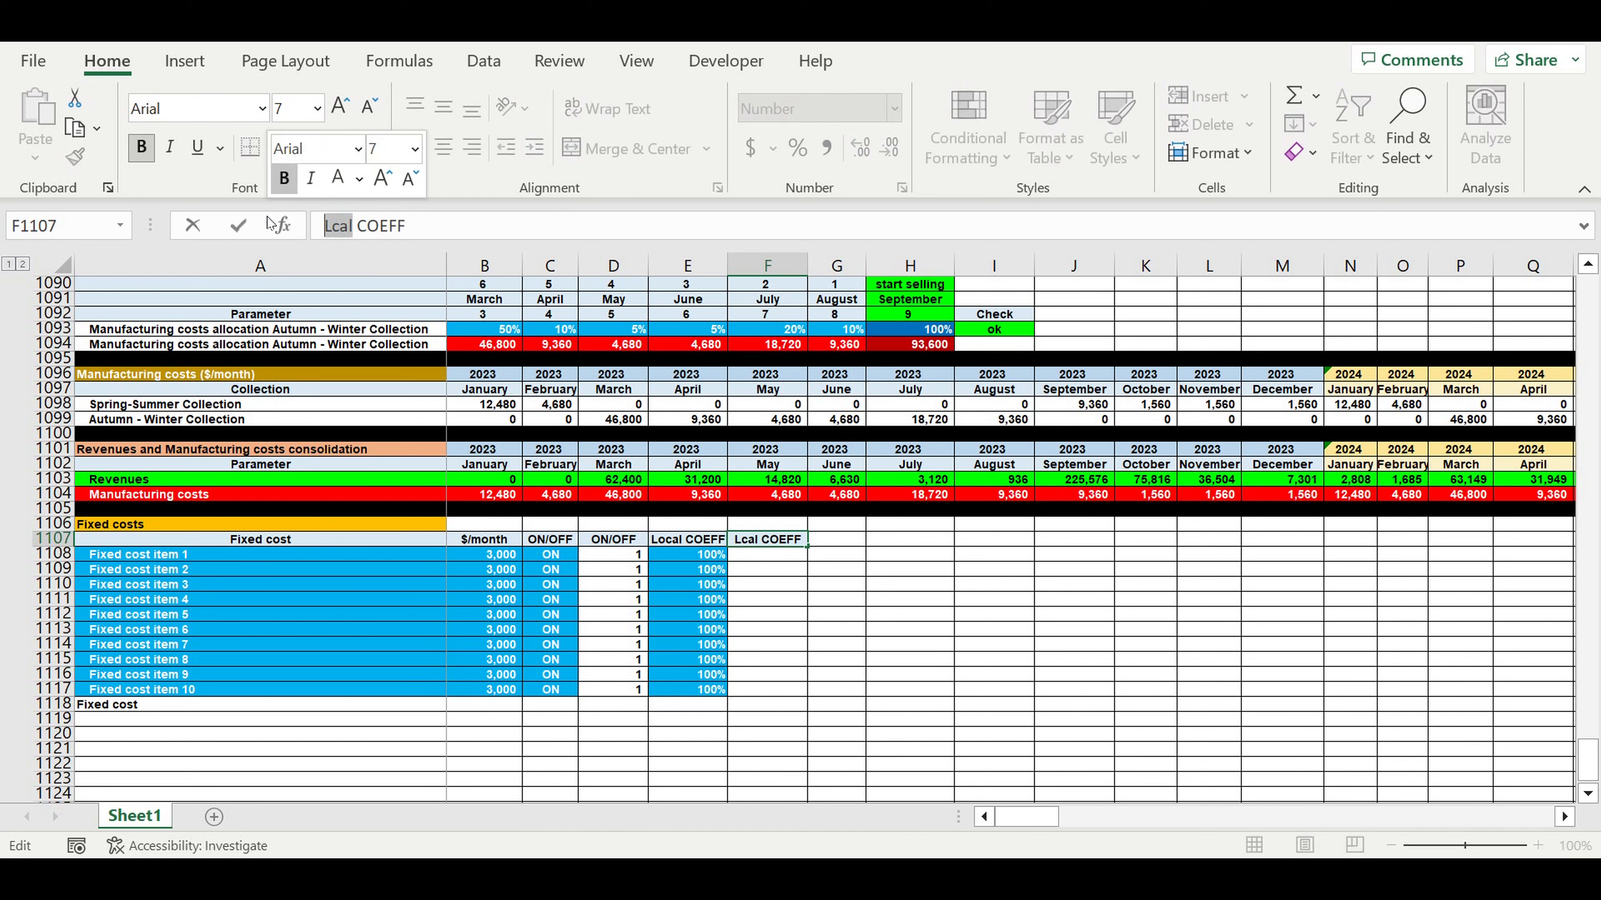
type("Globa")
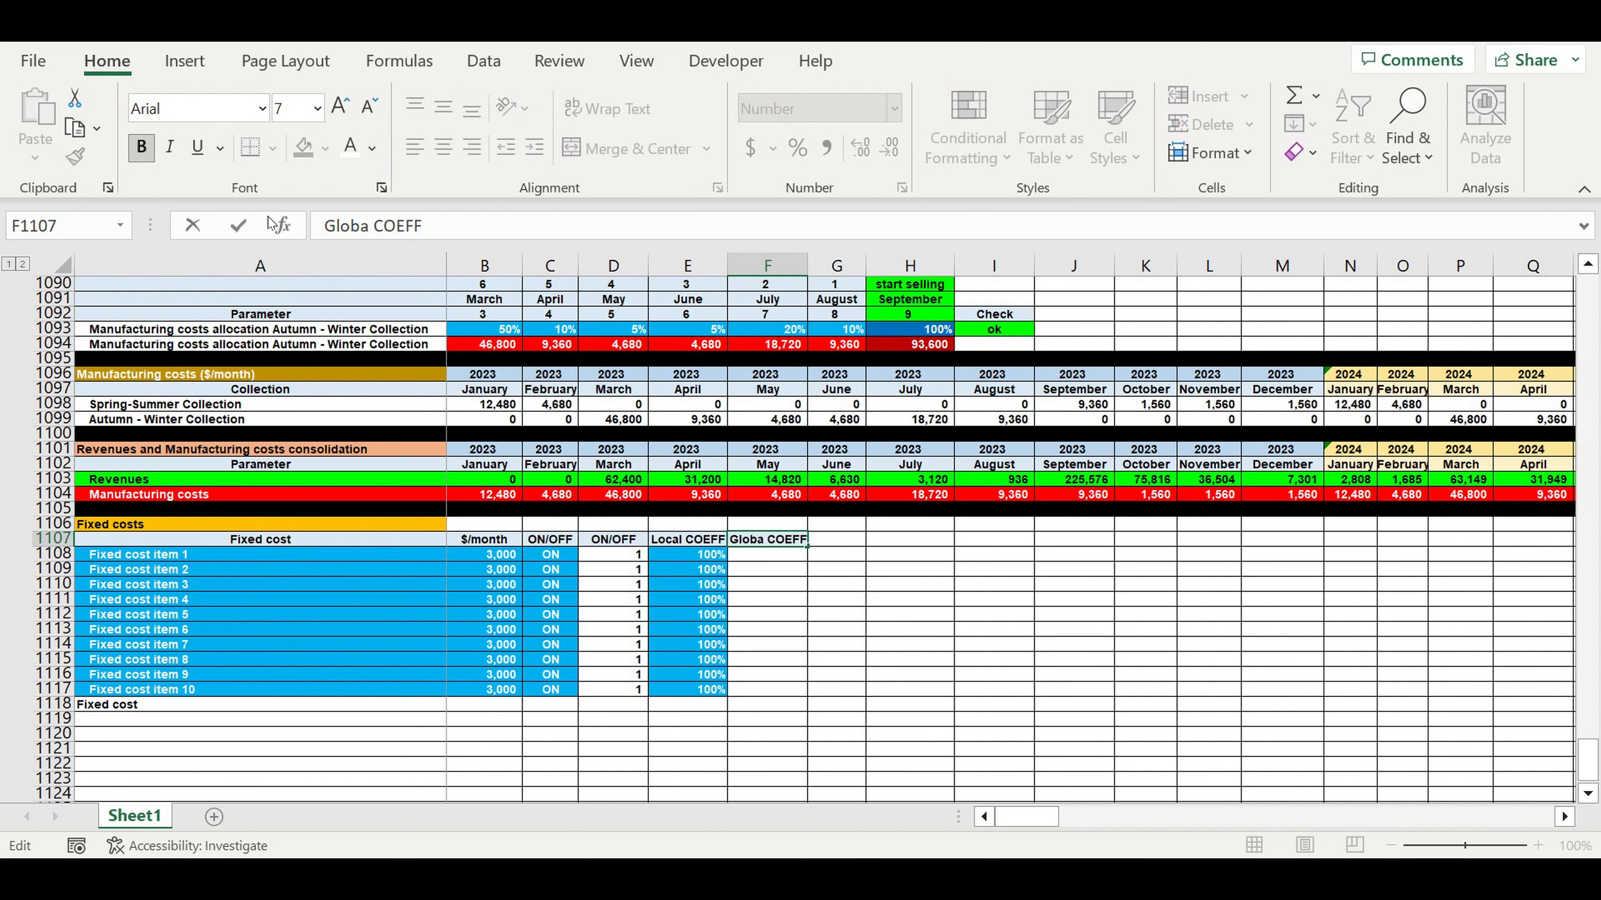
type("l")
key("Return")
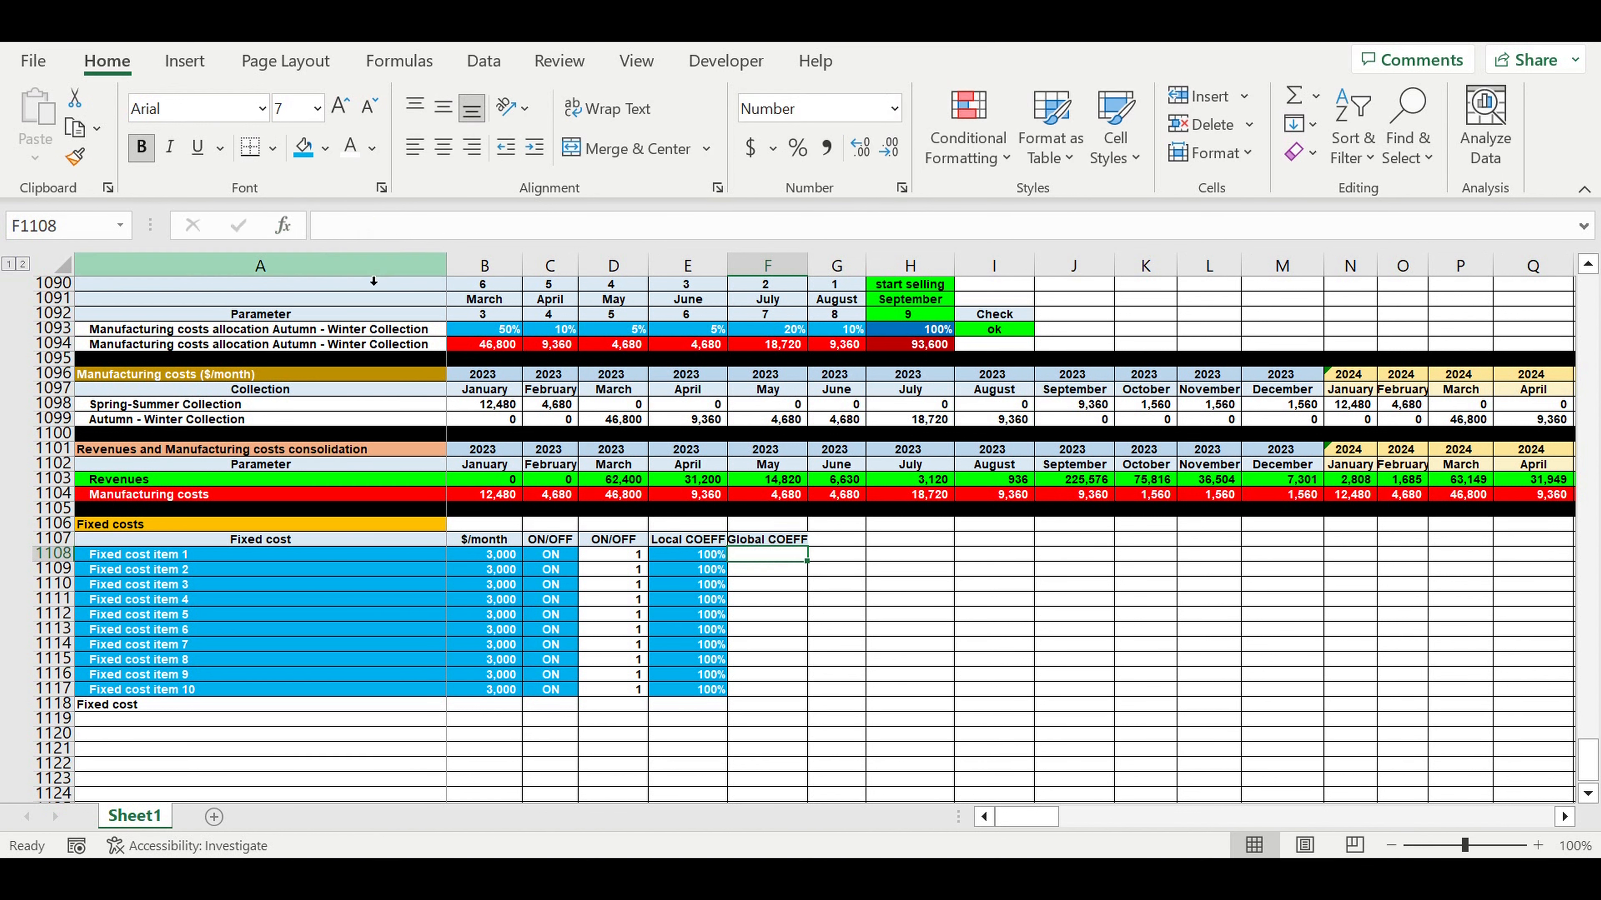
left_click_drag(816, 278, 838, 277)
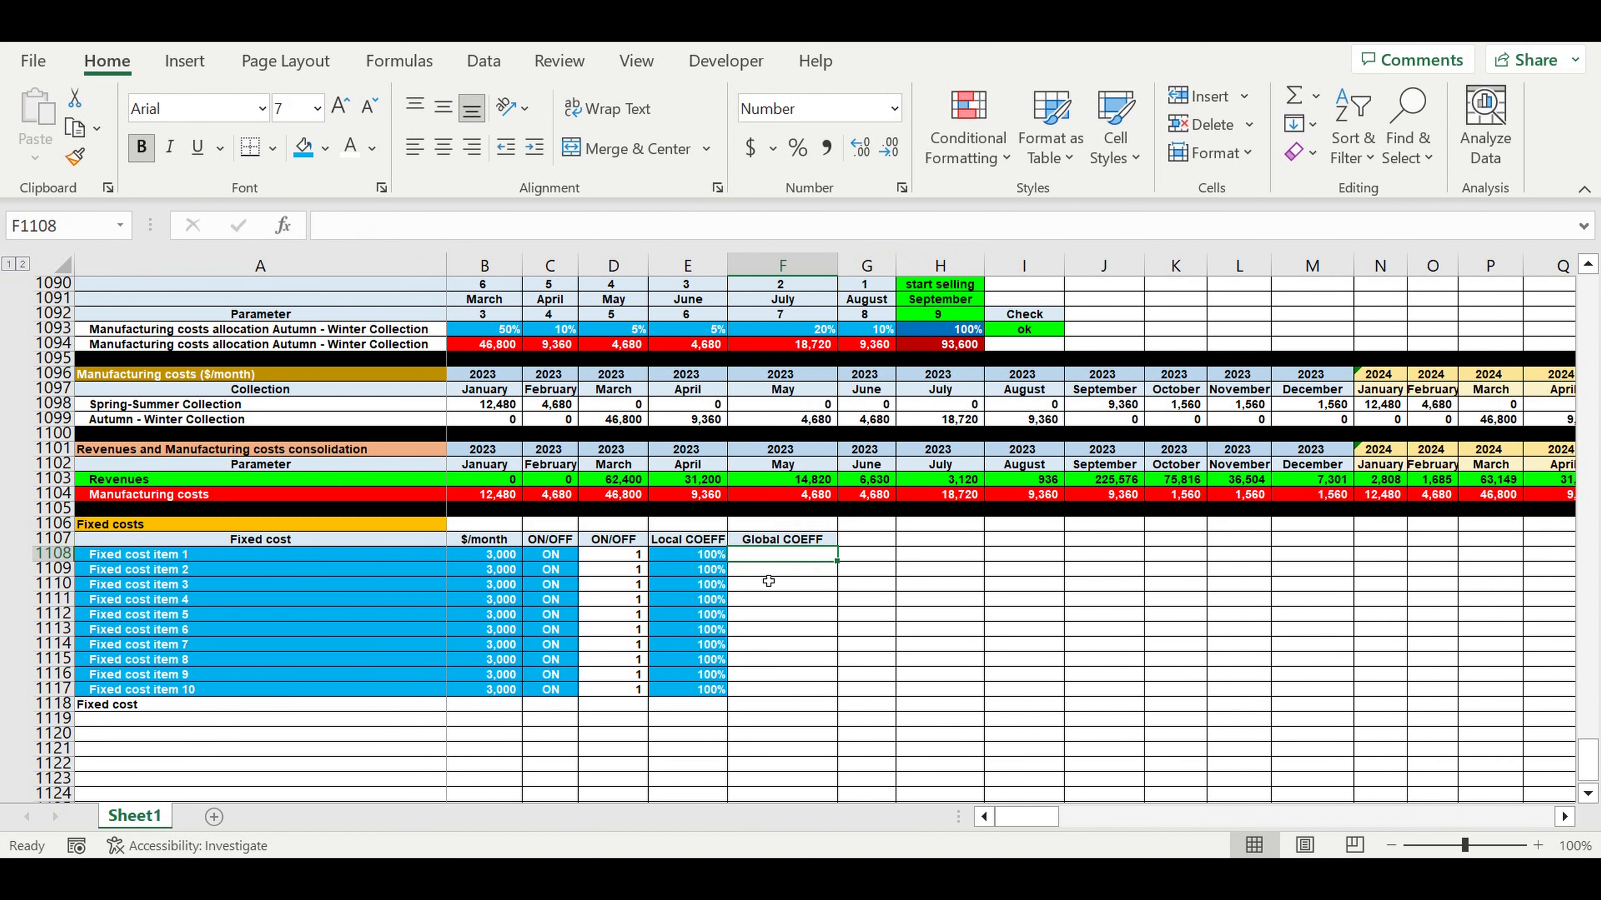
Copy the 100% coefficient from E1108 into F1108, and merge and center F1108:F1117 into one cell.
left_click(714, 561)
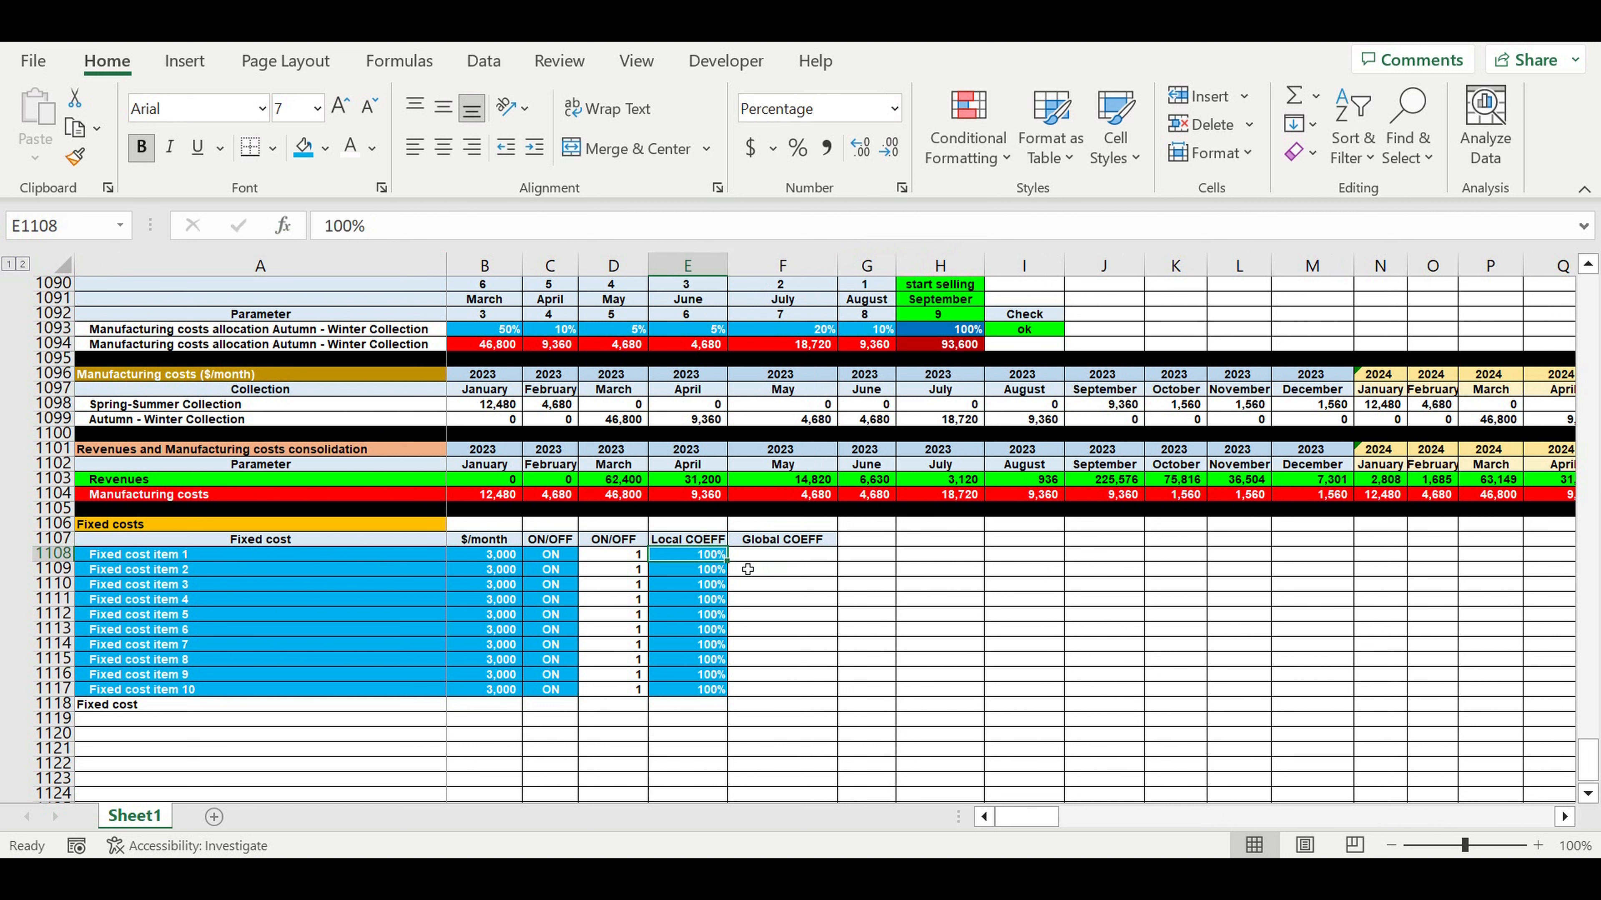
key("ctrl+c")
left_click(760, 558, "ctrl")
key("ctrl+v")
left_click_drag(785, 556, 783, 691)
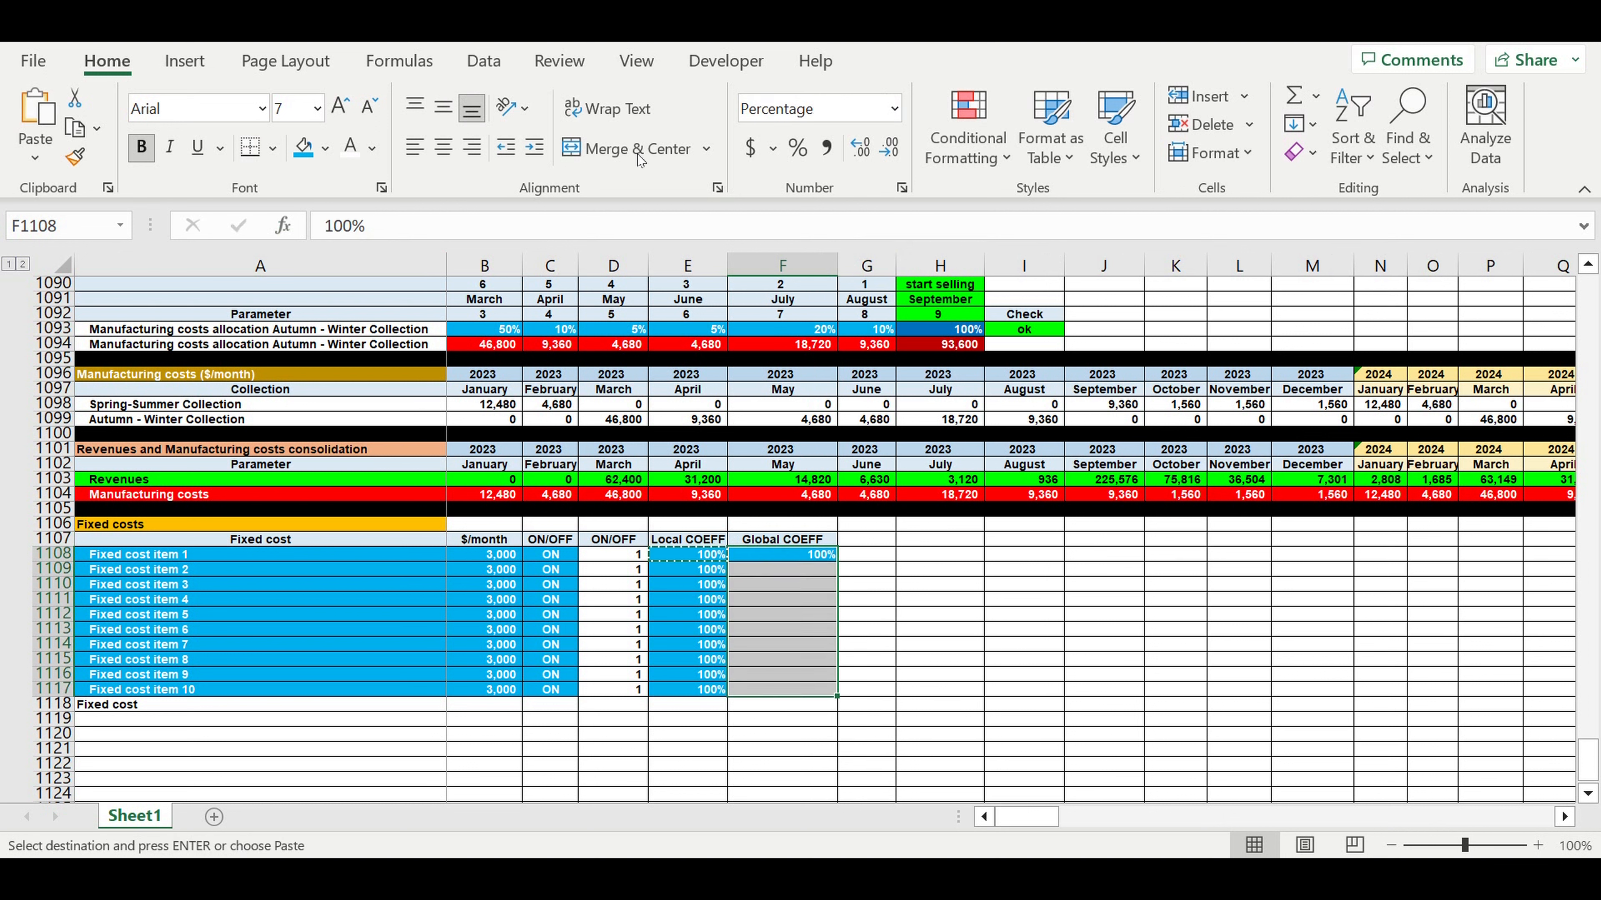
left_click(638, 155)
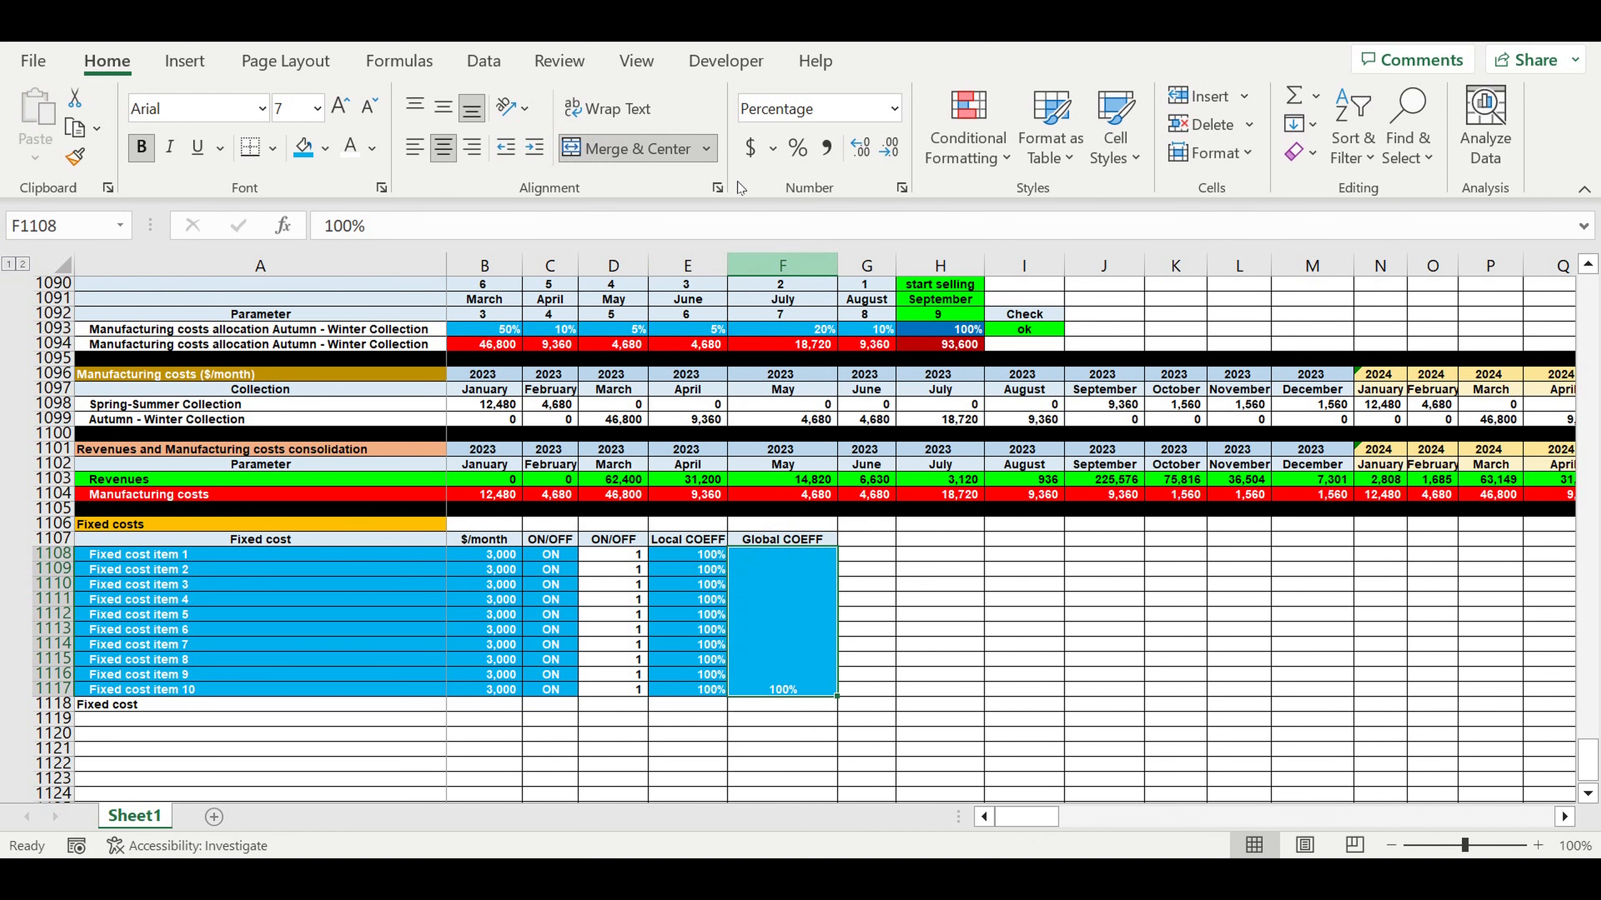
Set the vertical alignment of the merged global coefficient cell F1108:F1117 to Center.
right_click(799, 594)
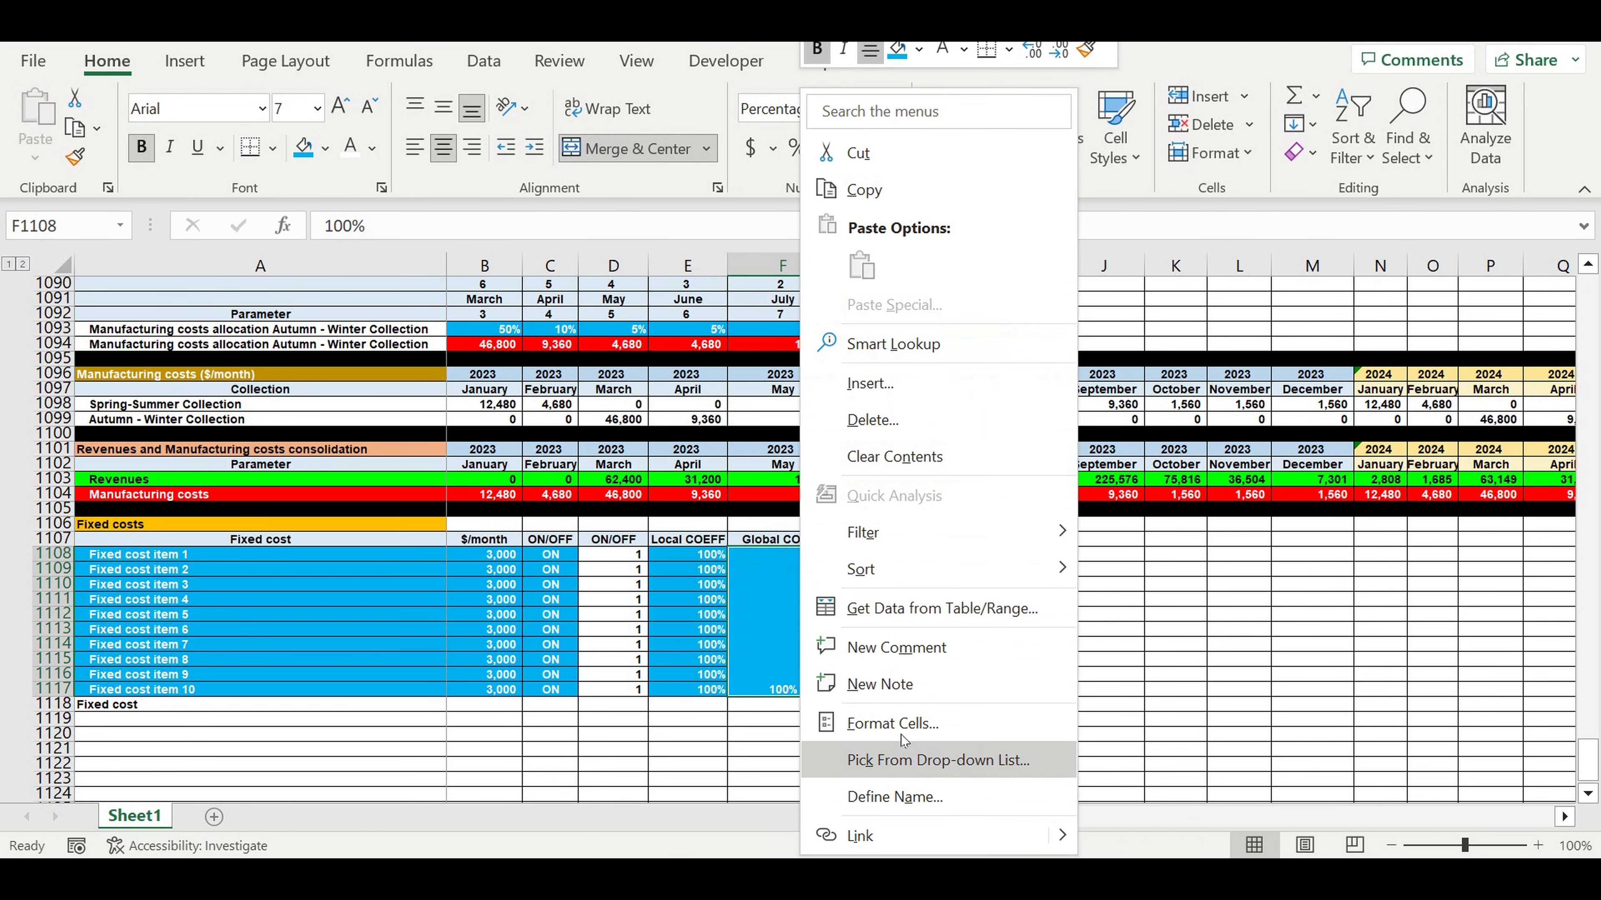
left_click(905, 718)
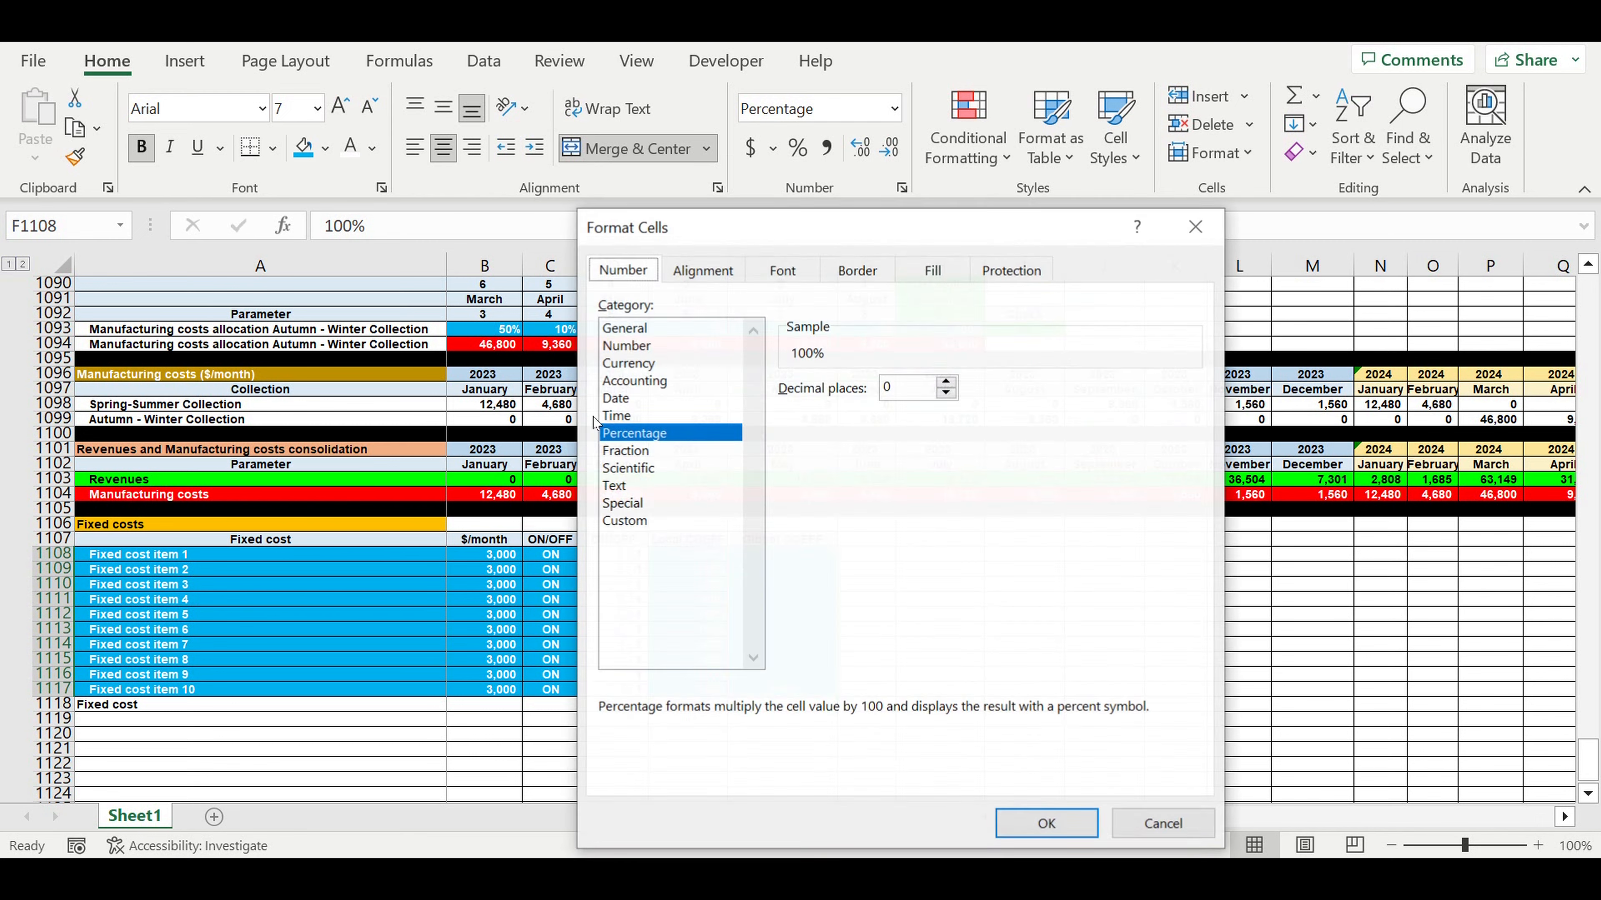
left_click(704, 270)
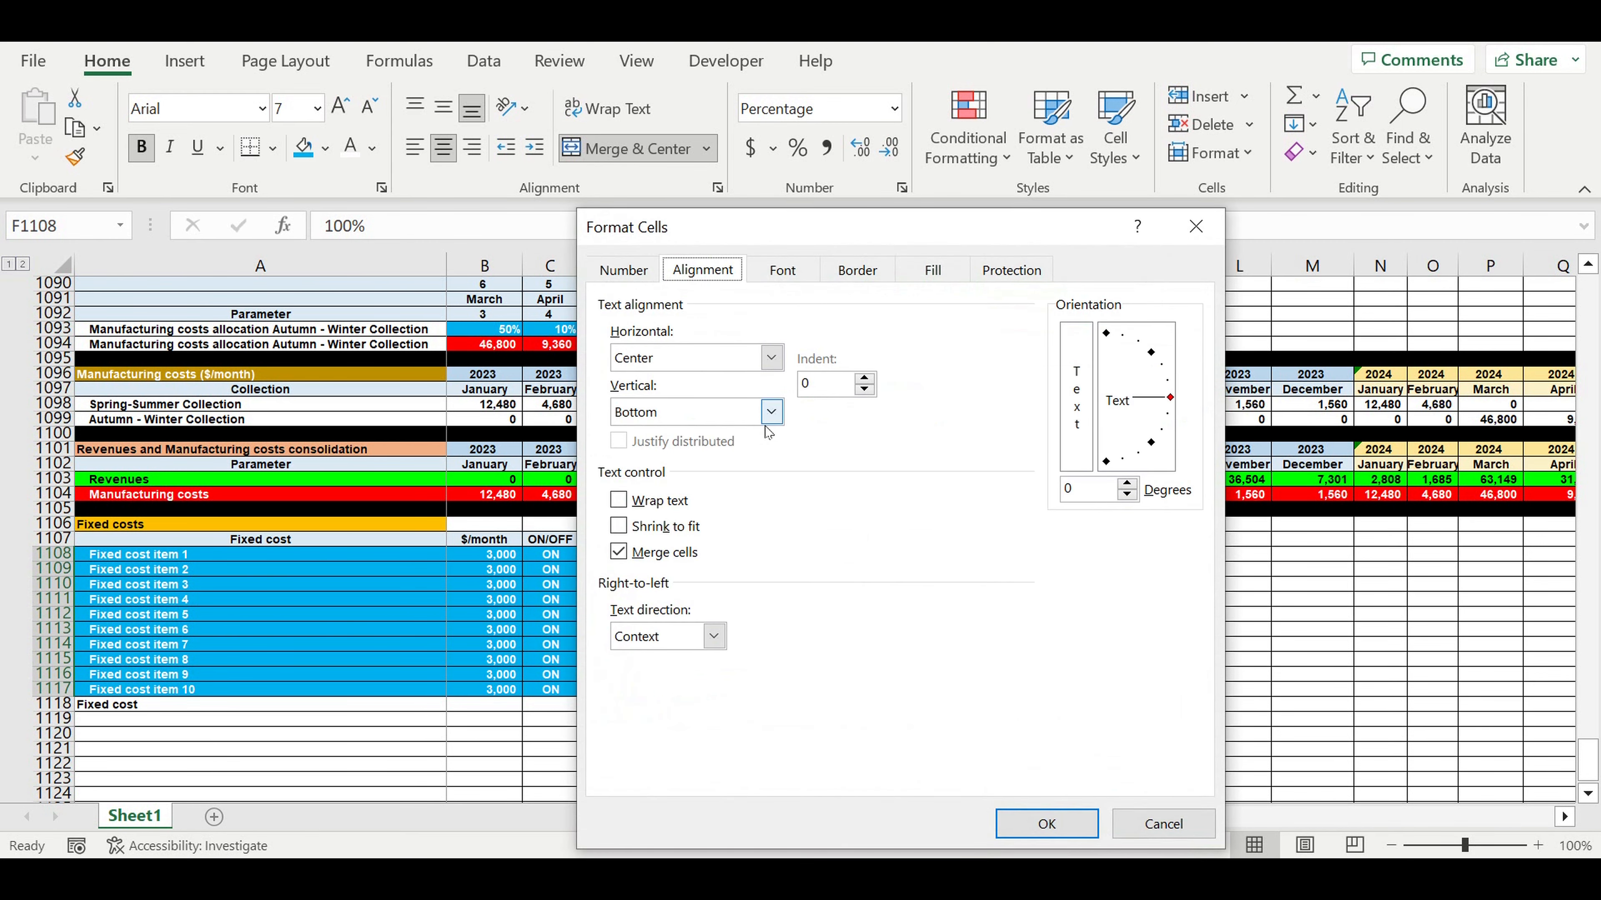
left_click(770, 412)
left_click(723, 453)
left_click(1040, 820)
left_click(978, 689)
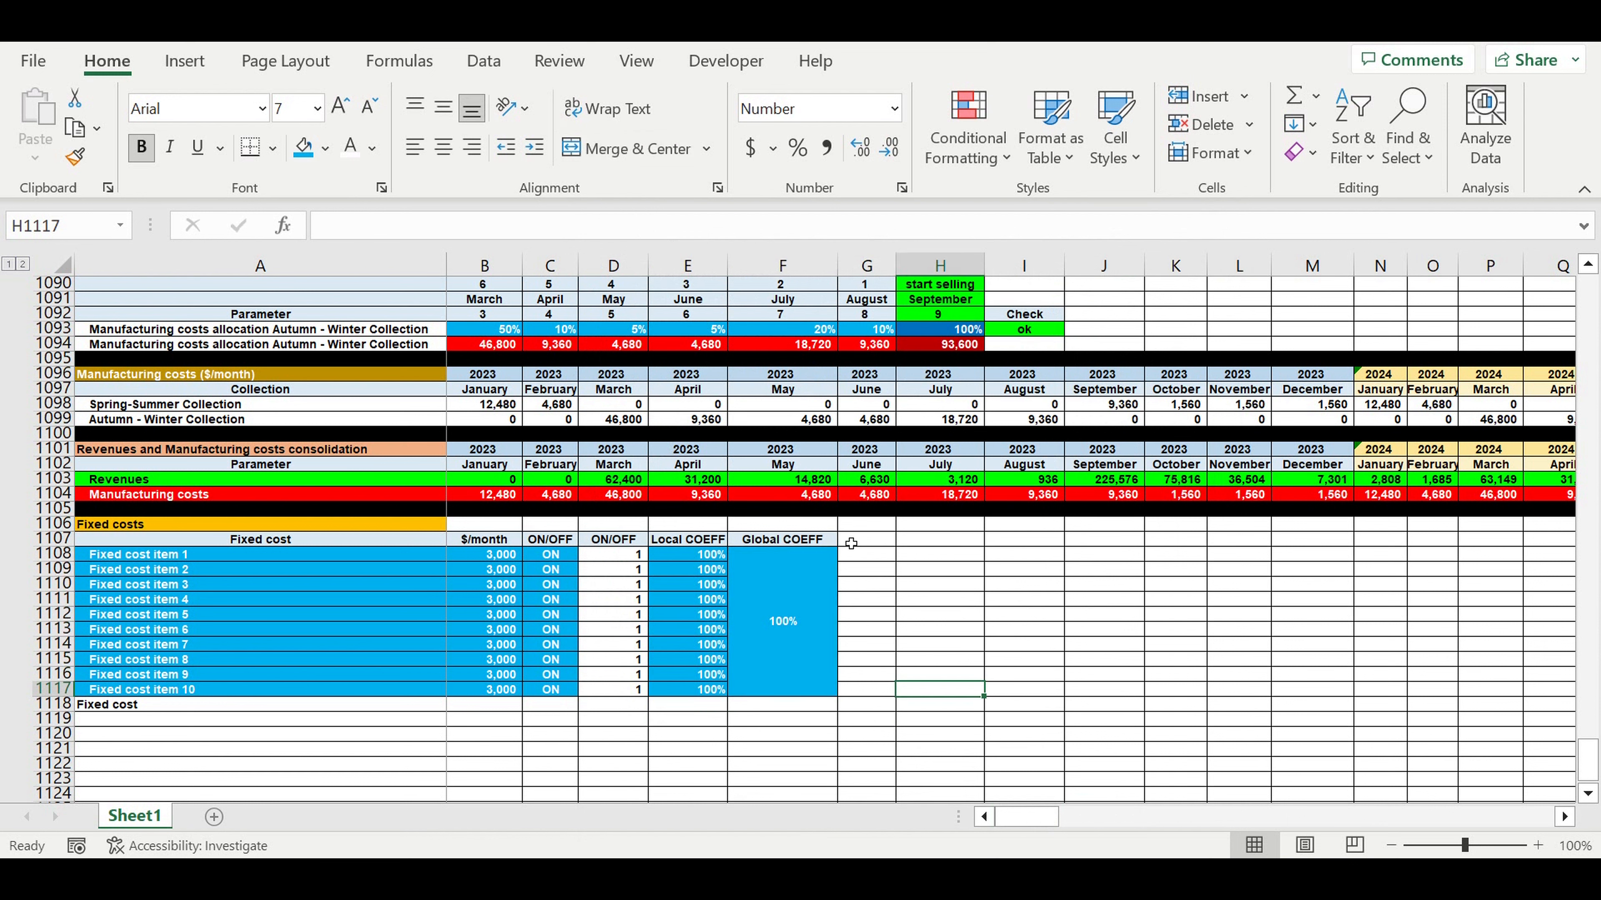
Copy the header from F1107 into G1107, rename it "Final Value", and widen column G to fit it.
left_click(808, 539)
left_click_drag(847, 553, 879, 547)
left_click(867, 544)
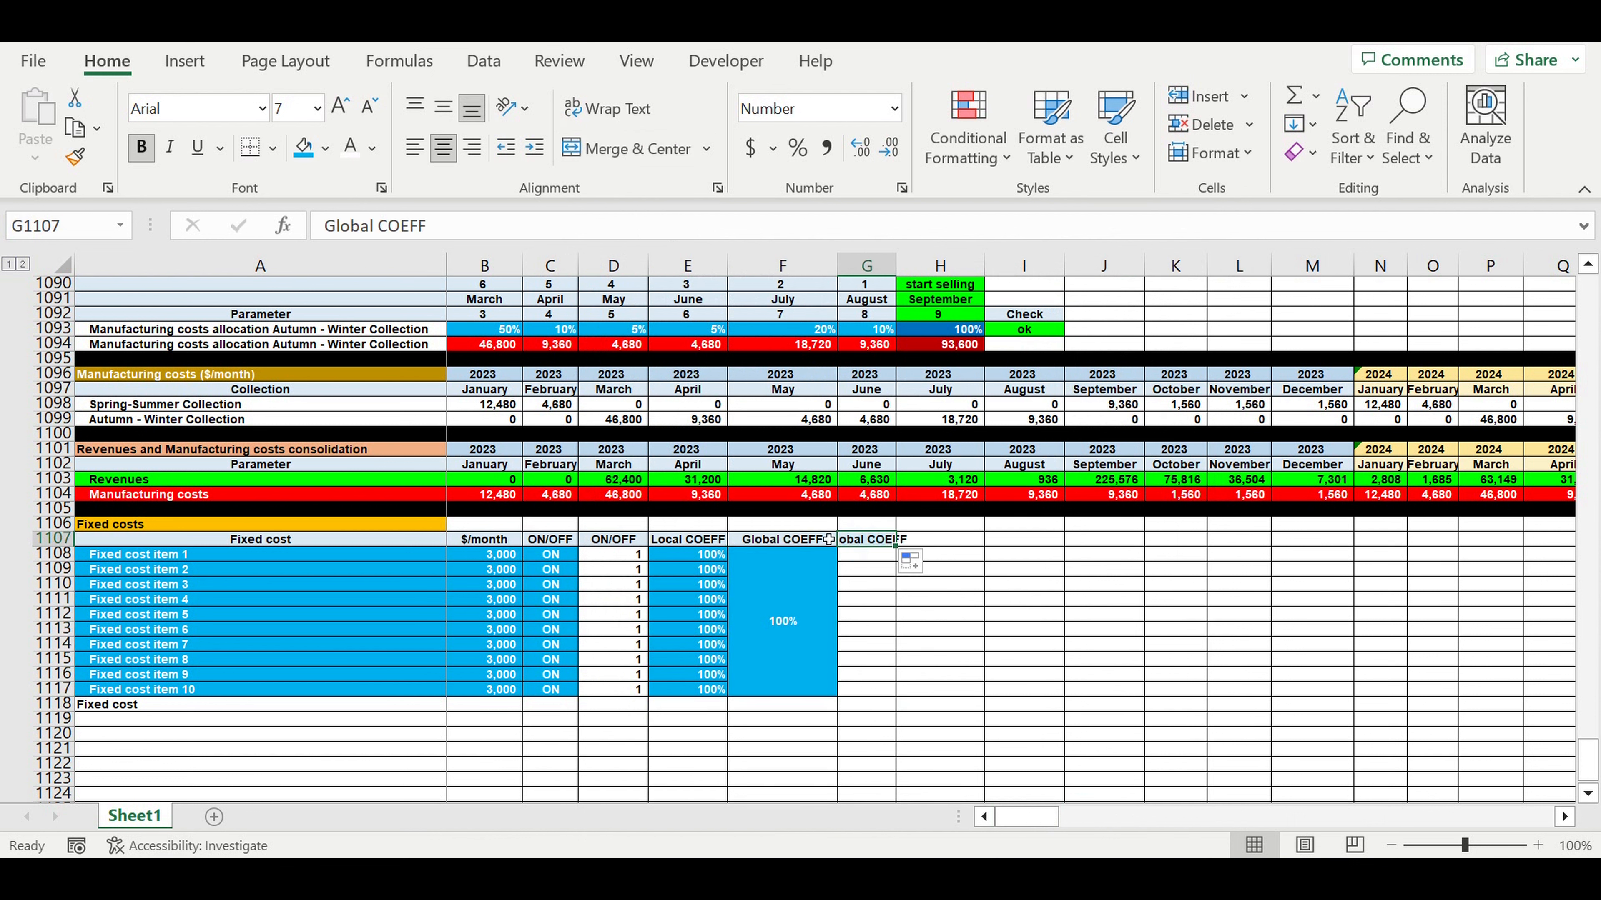
type("Final ")
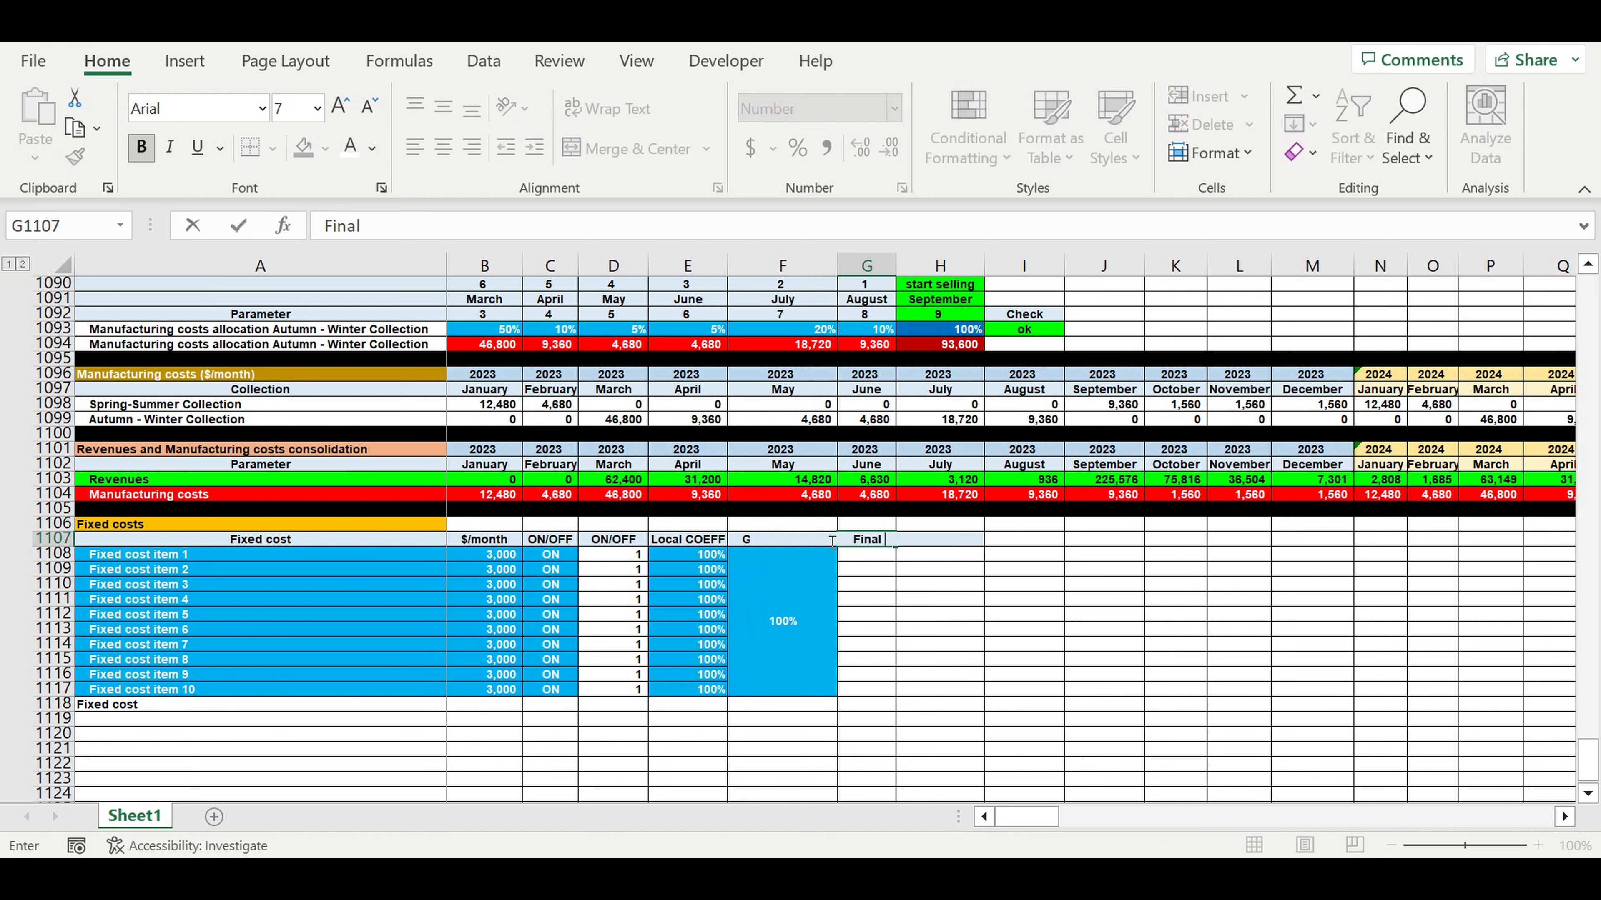
type("Value")
key("Return")
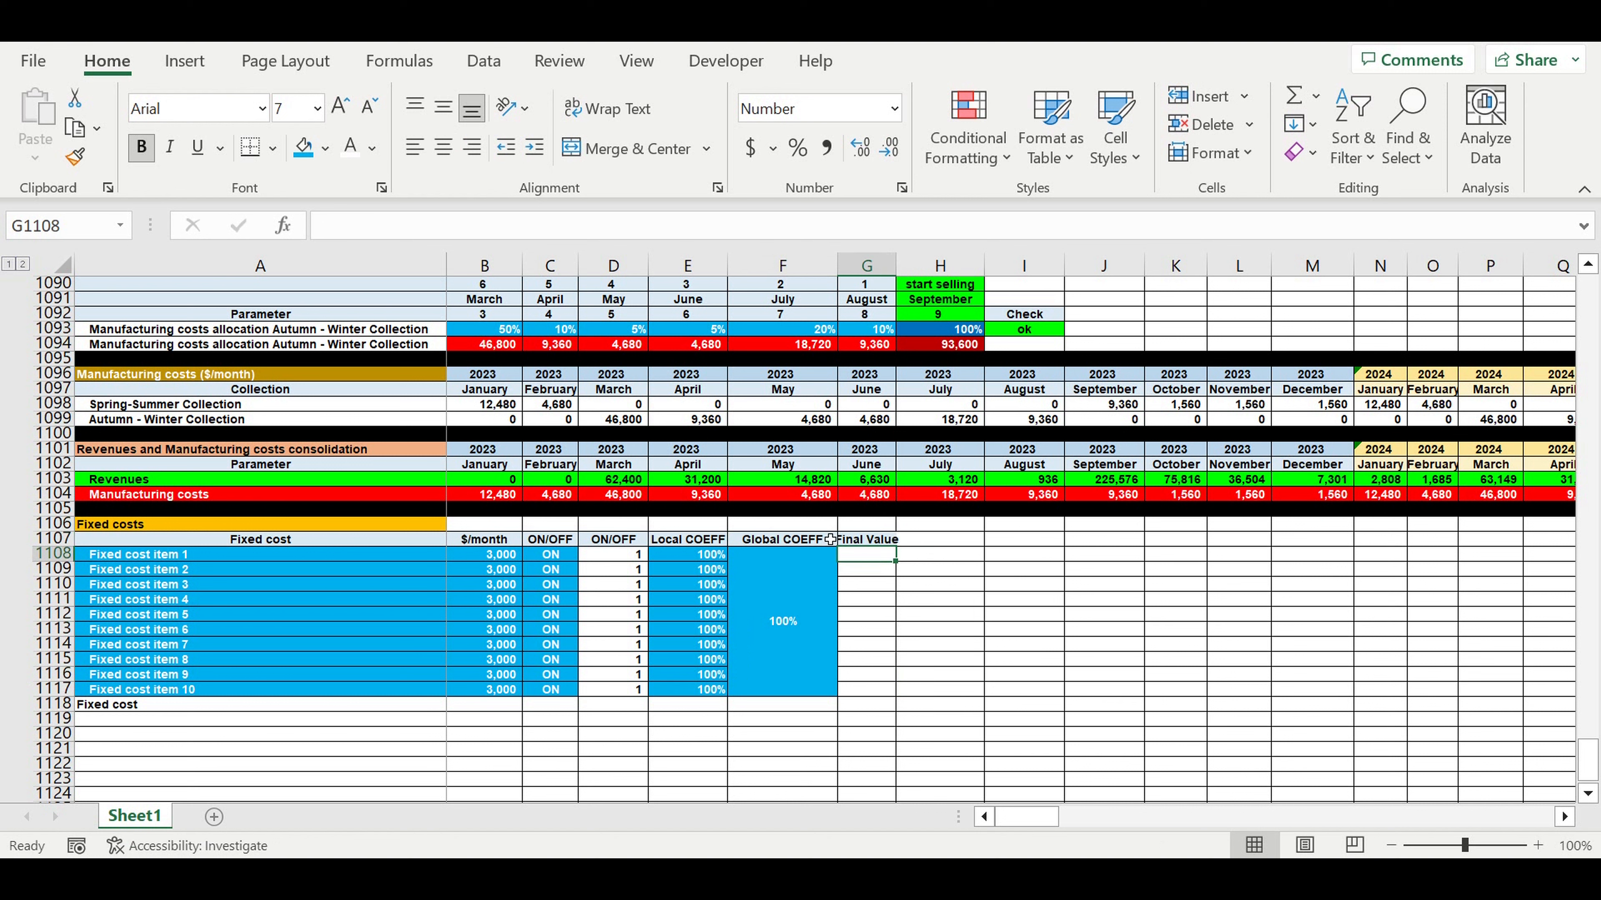
double_click(897, 278)
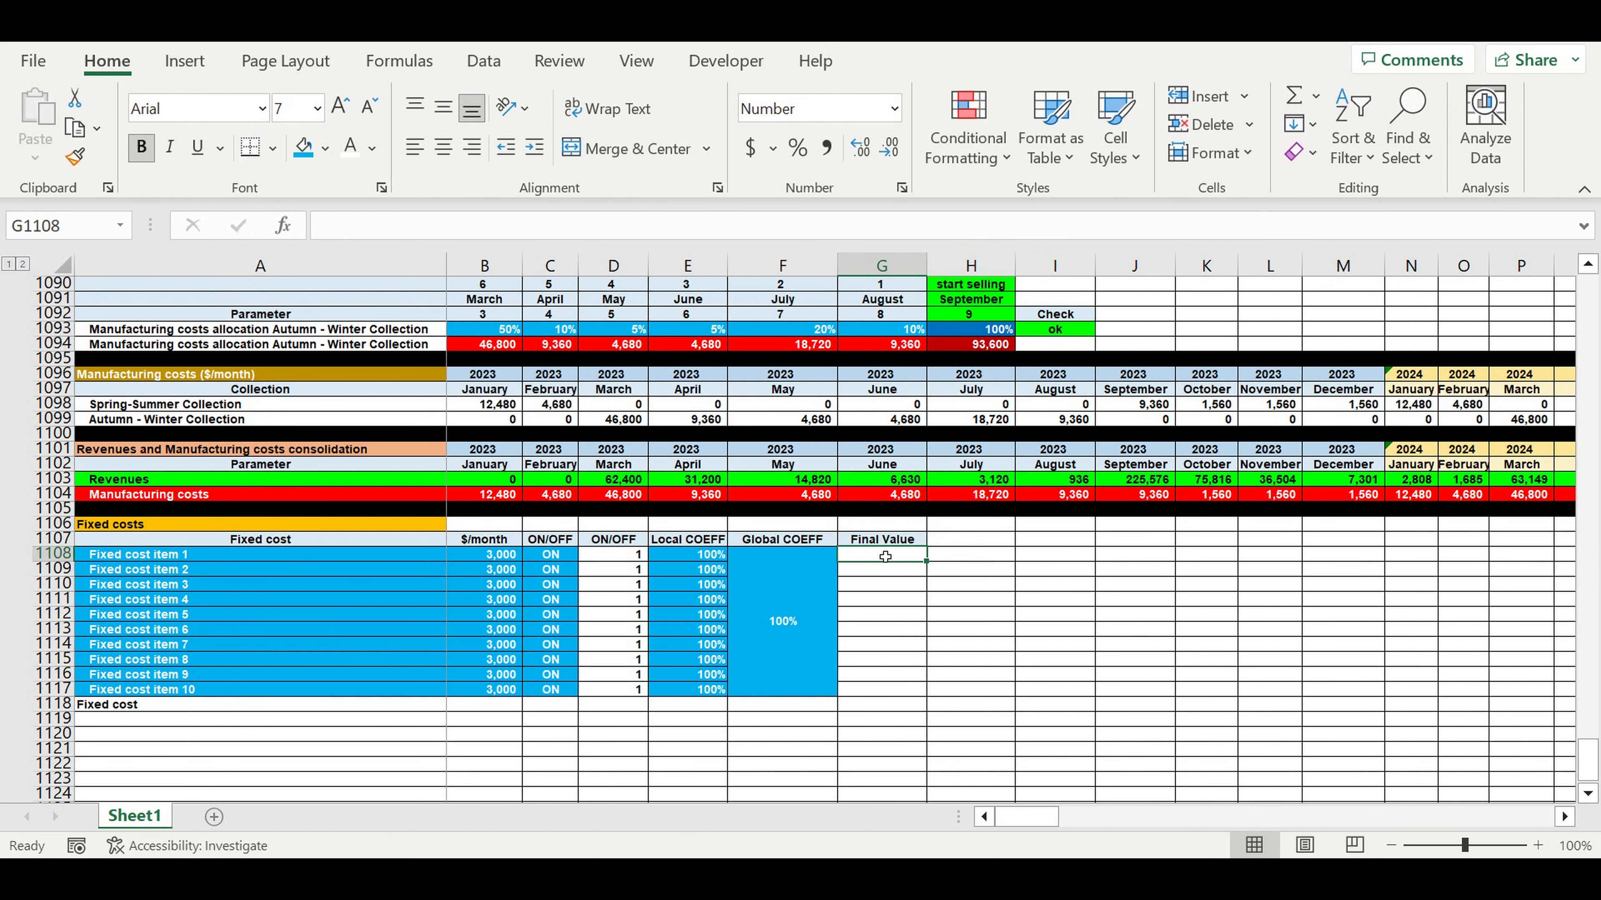
Enter the formula =B1108*D1108*E1108*$F$1108 in G1108 and fill it down through G1117.
type("=")
left_click(474, 560)
type("*")
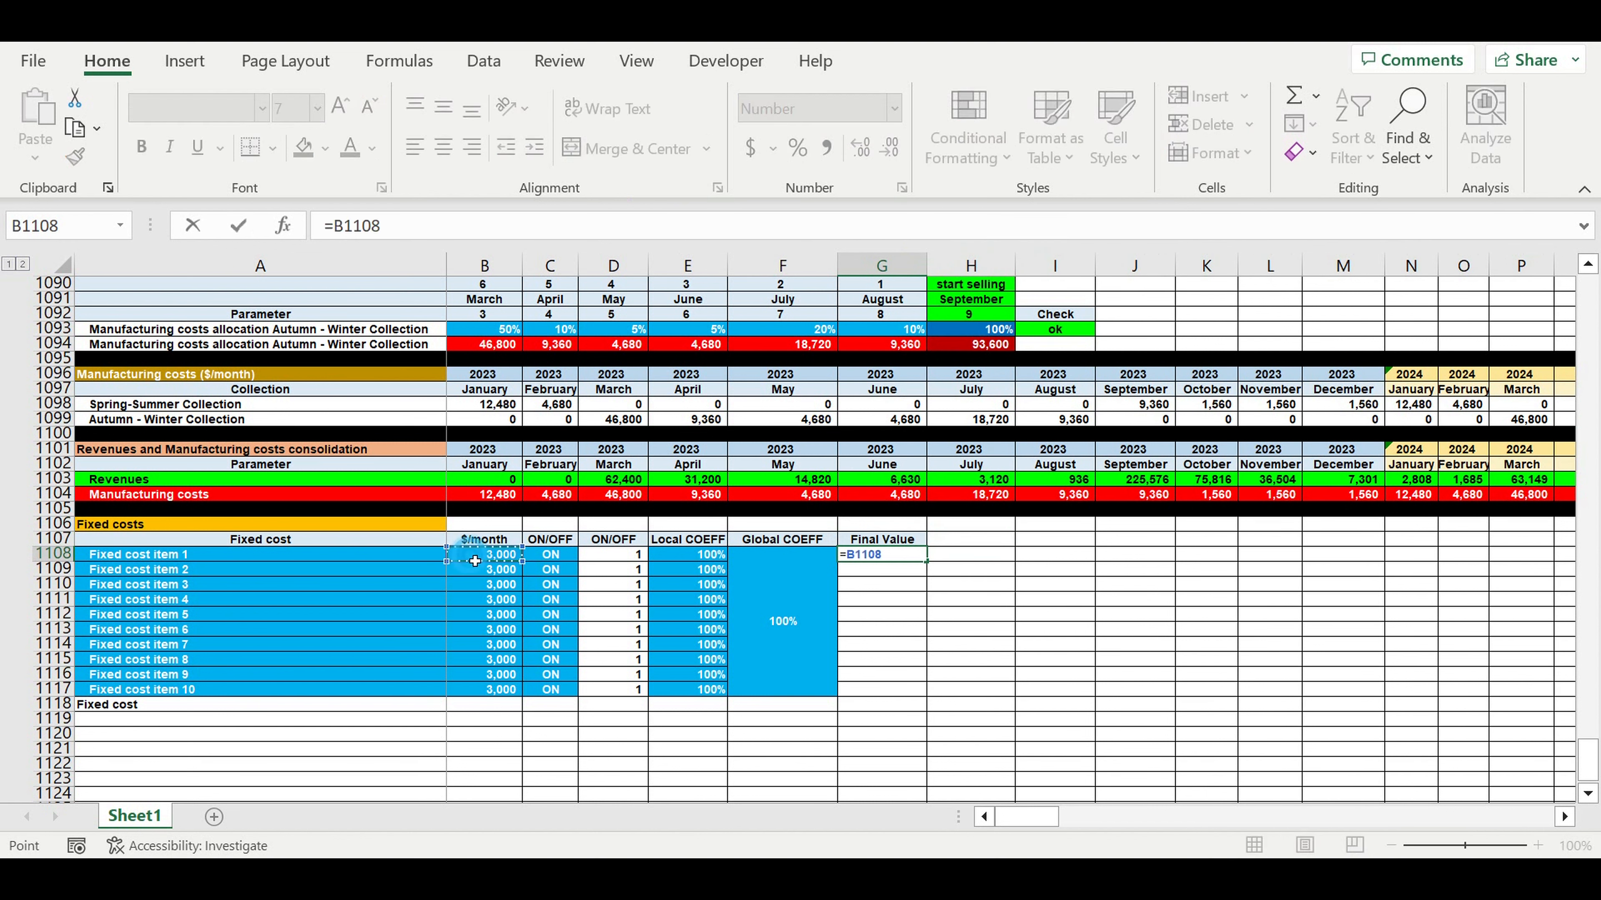
left_click(616, 561)
type("*")
left_click(698, 556)
type("*")
left_click(795, 585)
left_click(503, 238)
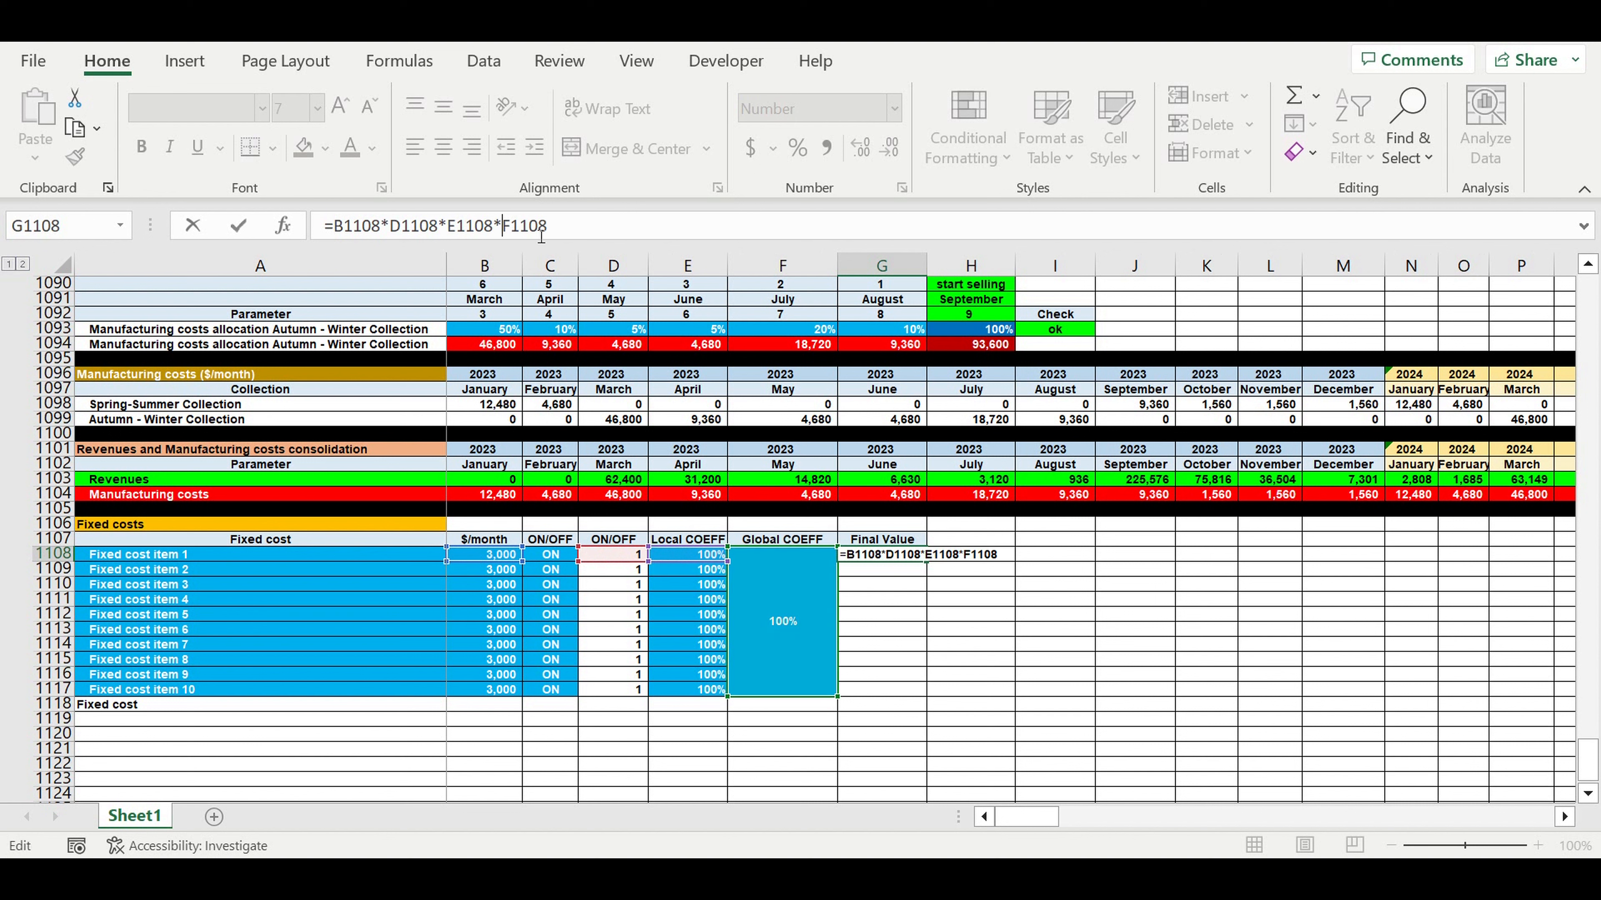
type("$")
left_click(518, 228)
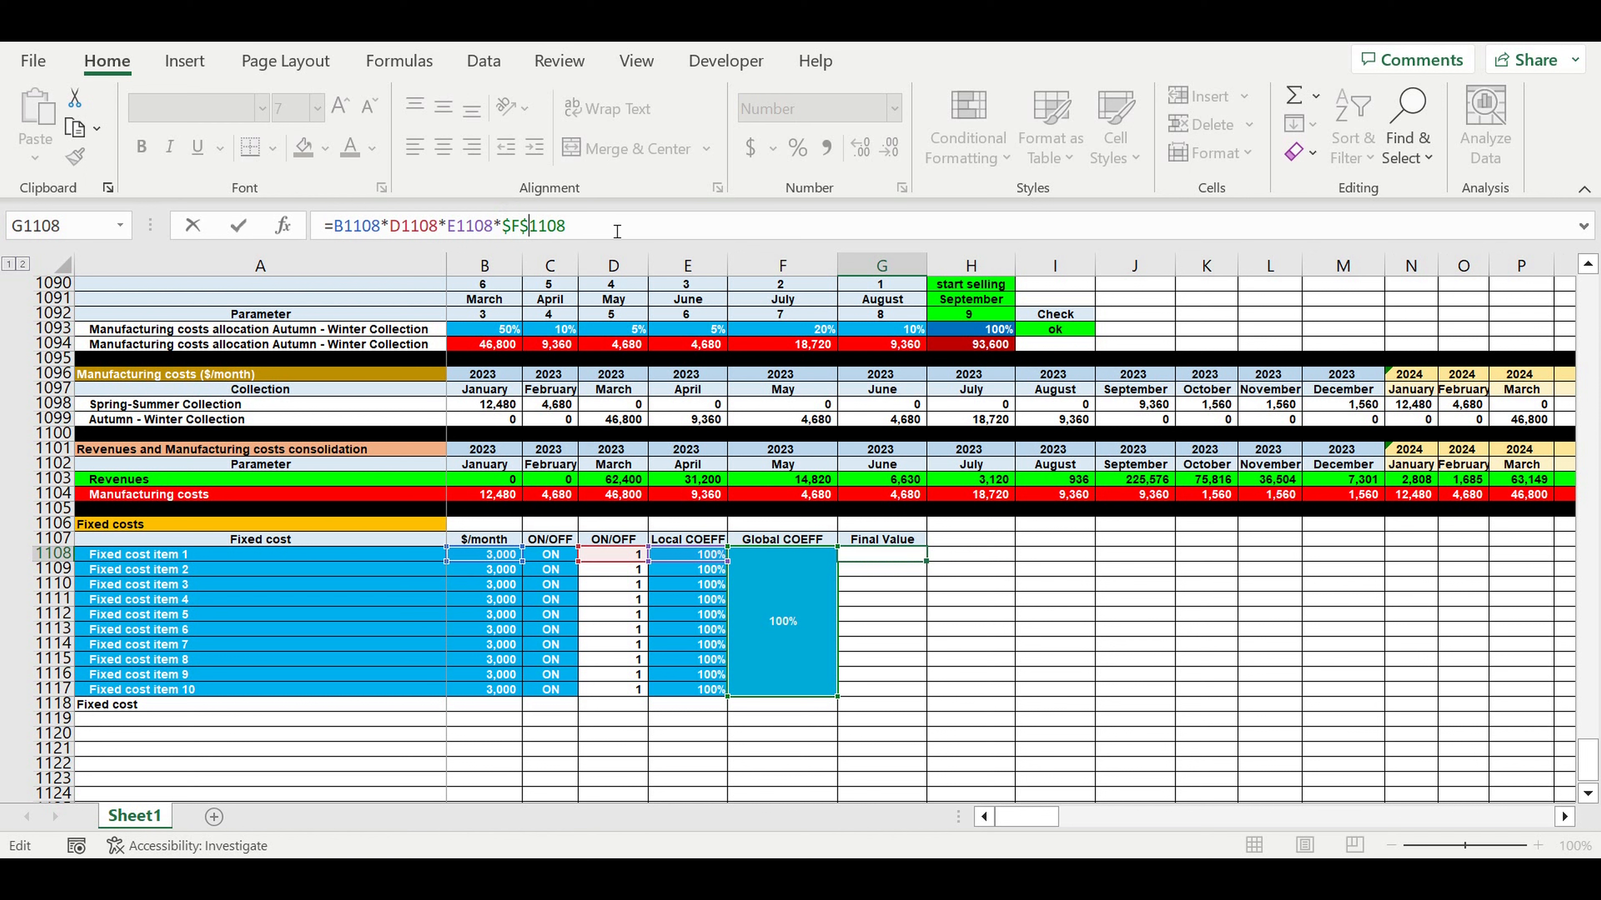
key("Return")
left_click(898, 557)
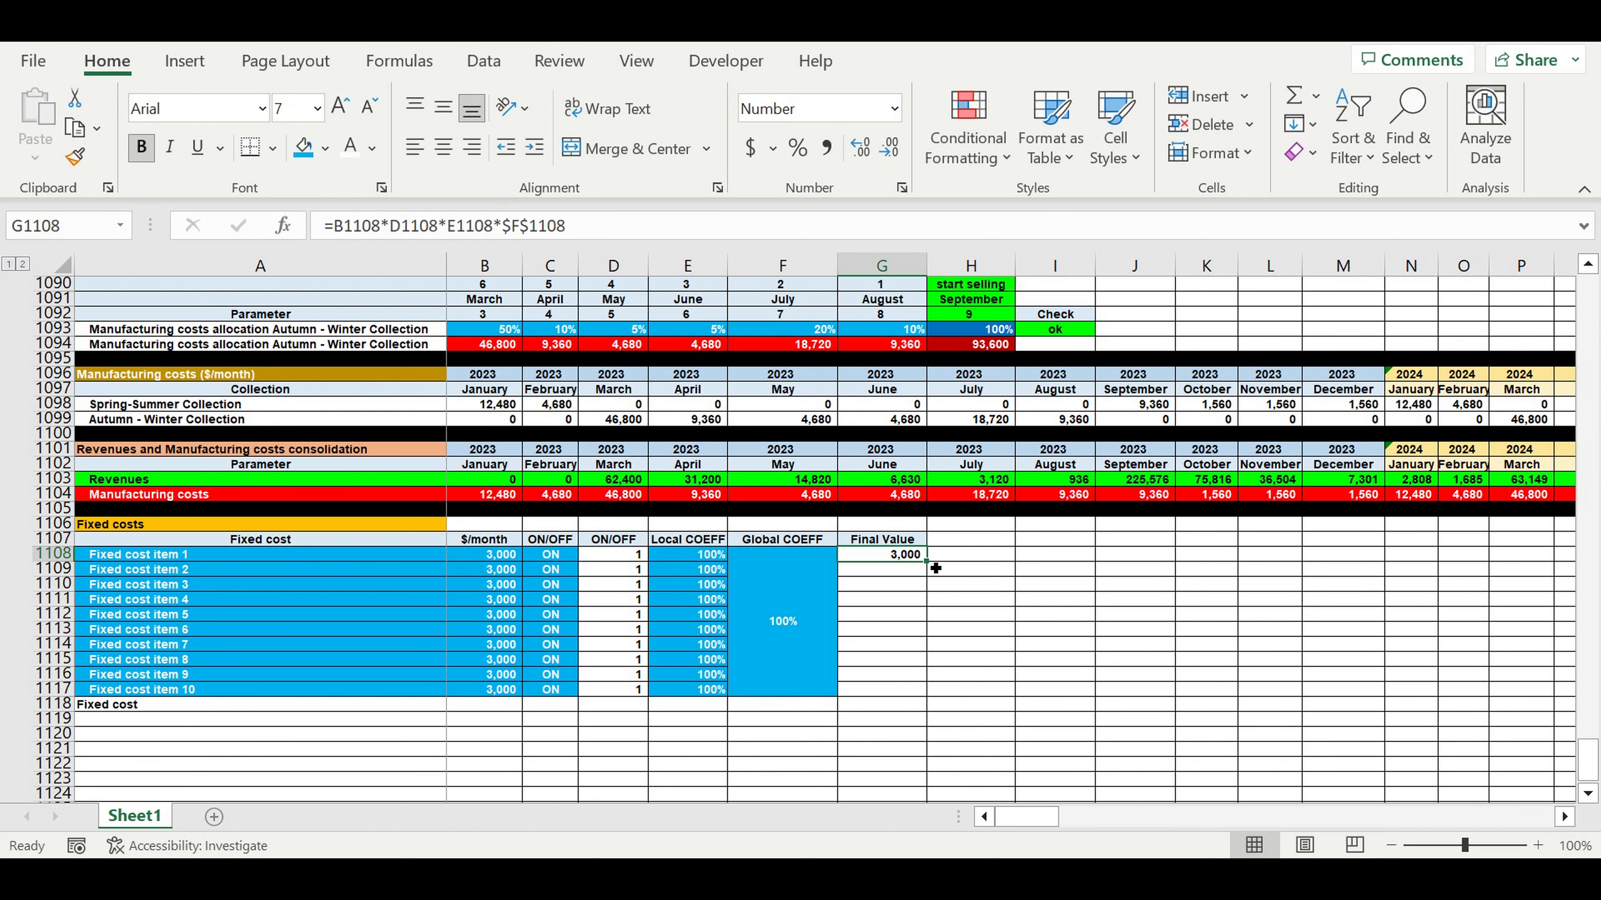
left_click_drag(926, 561, 920, 698)
Fill the Fixed cost total row A1118:G1118 with yellow and sum the final values in G1118 with AutoSum.
left_click_drag(340, 711, 909, 706)
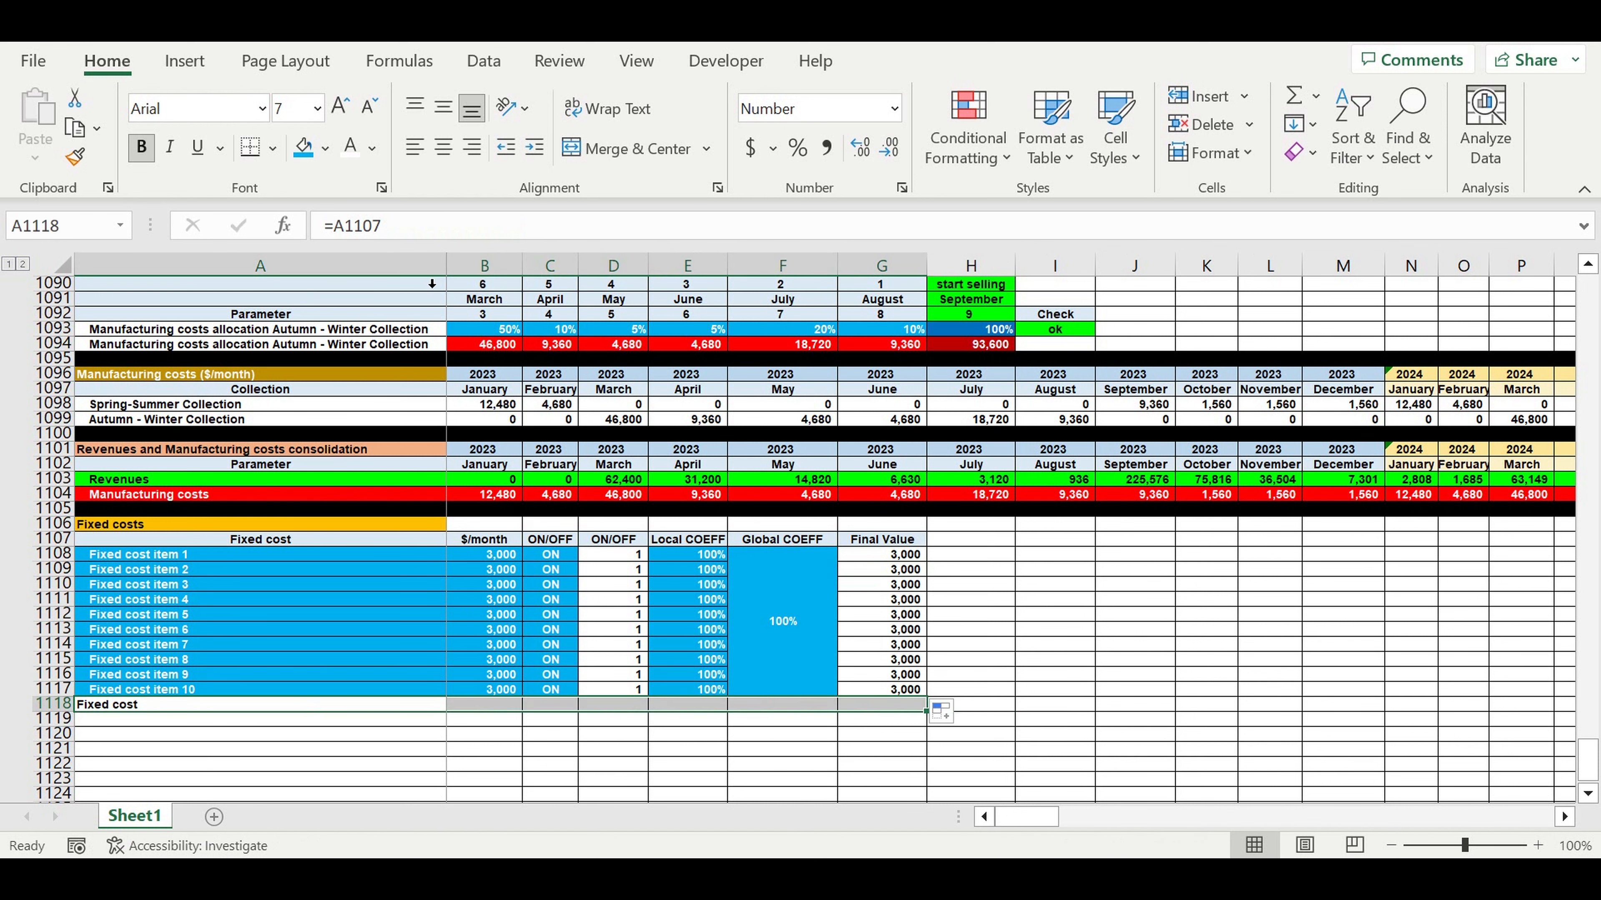
left_click(325, 147)
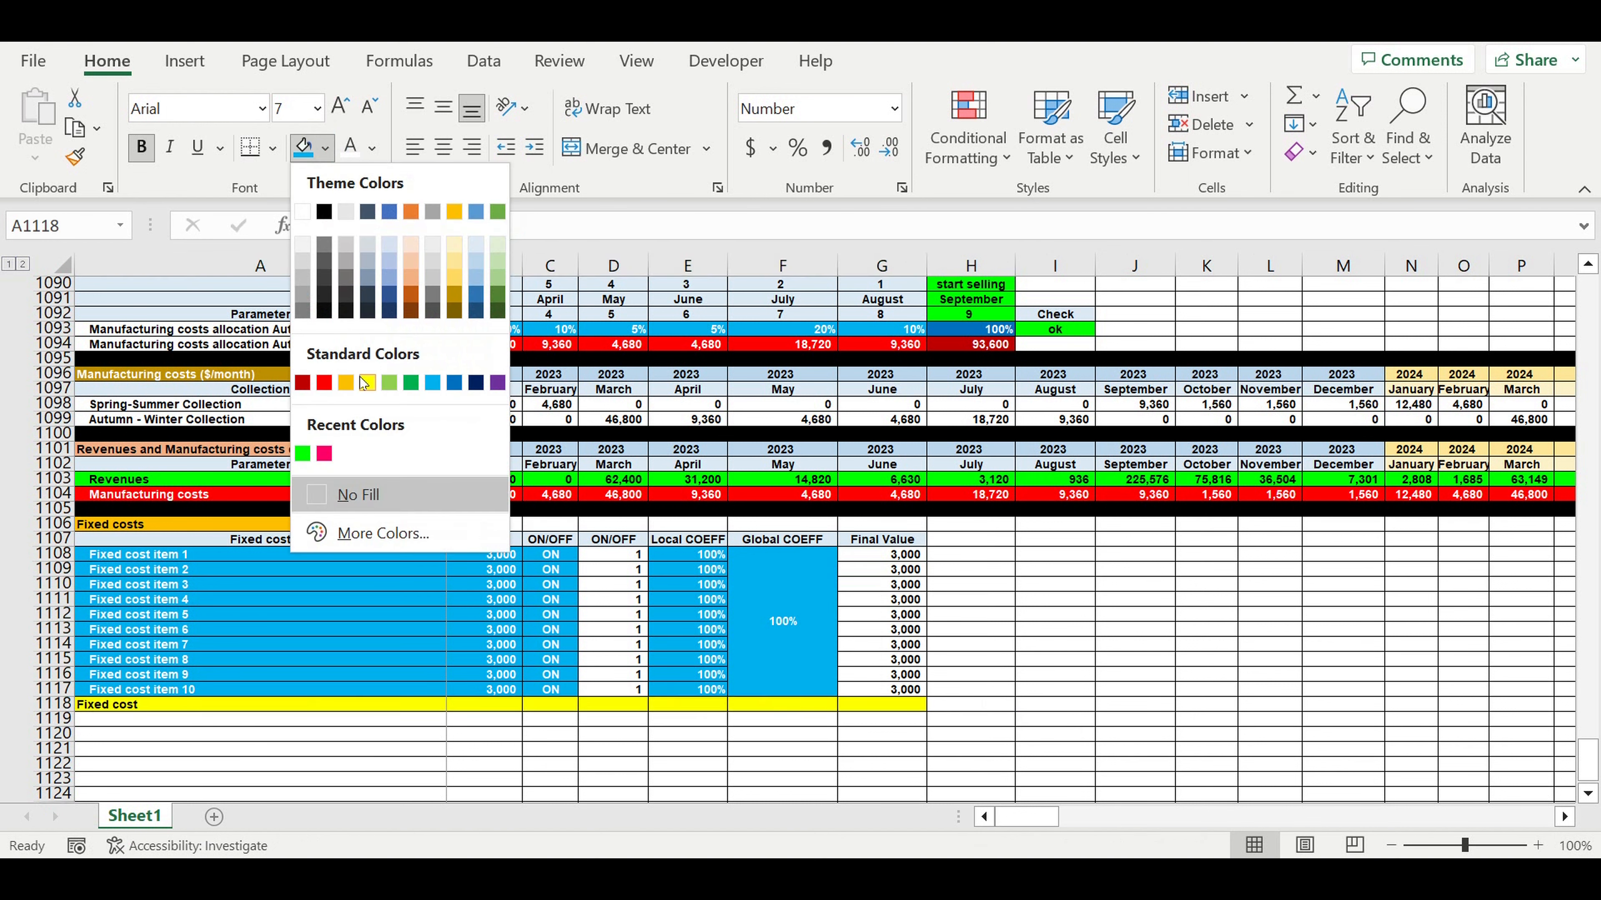
left_click(361, 381)
left_click(910, 709)
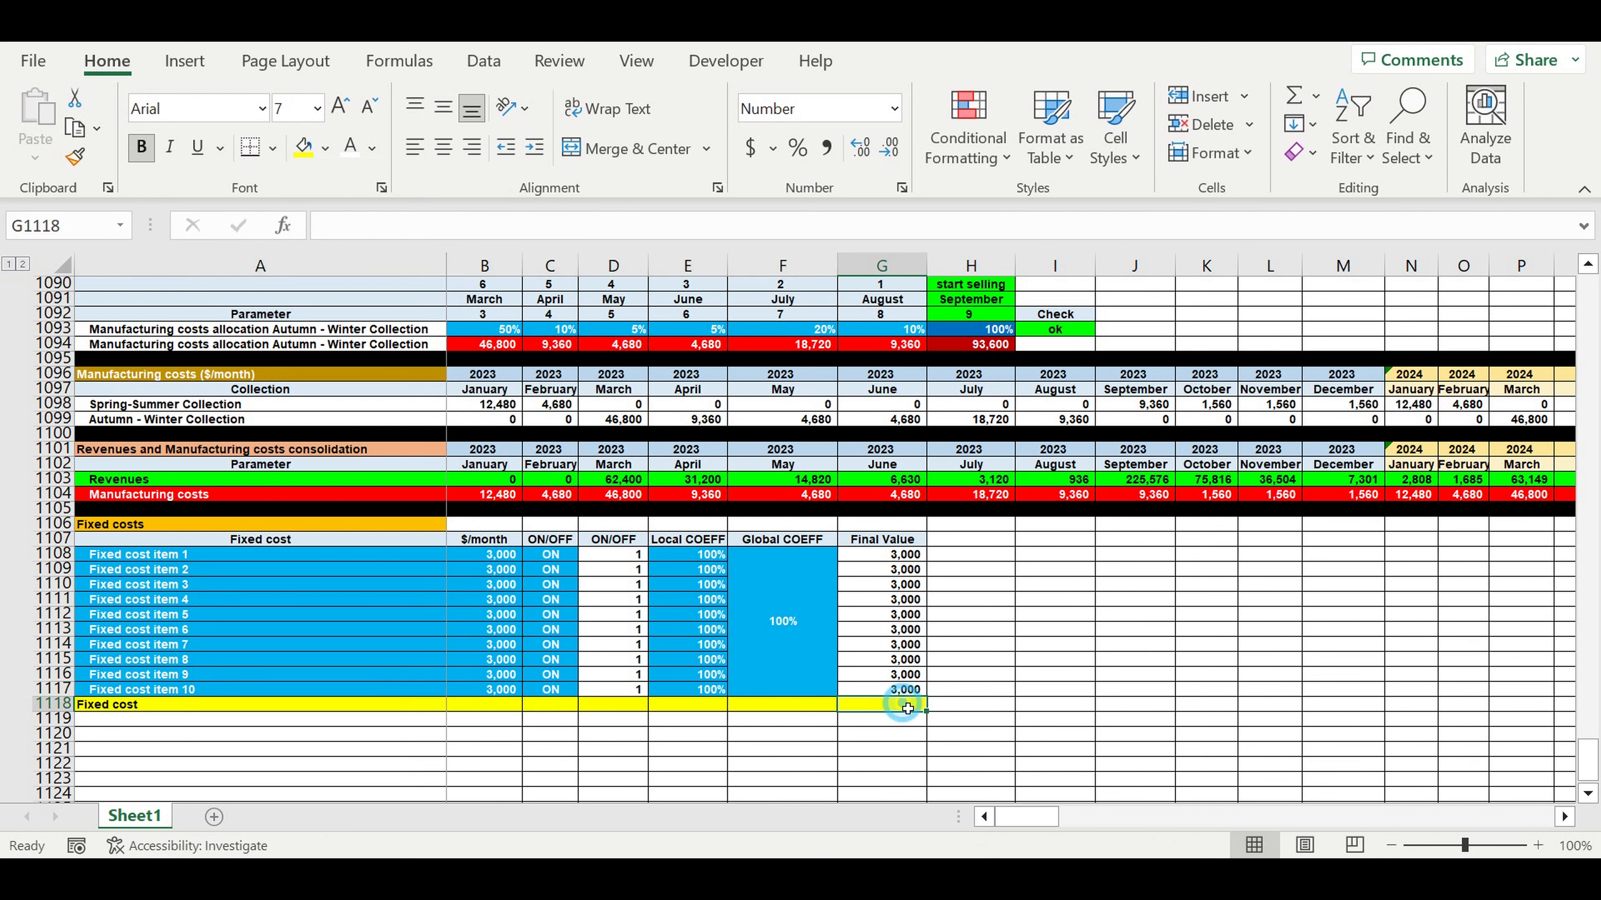
left_click(1285, 105)
key("Return")
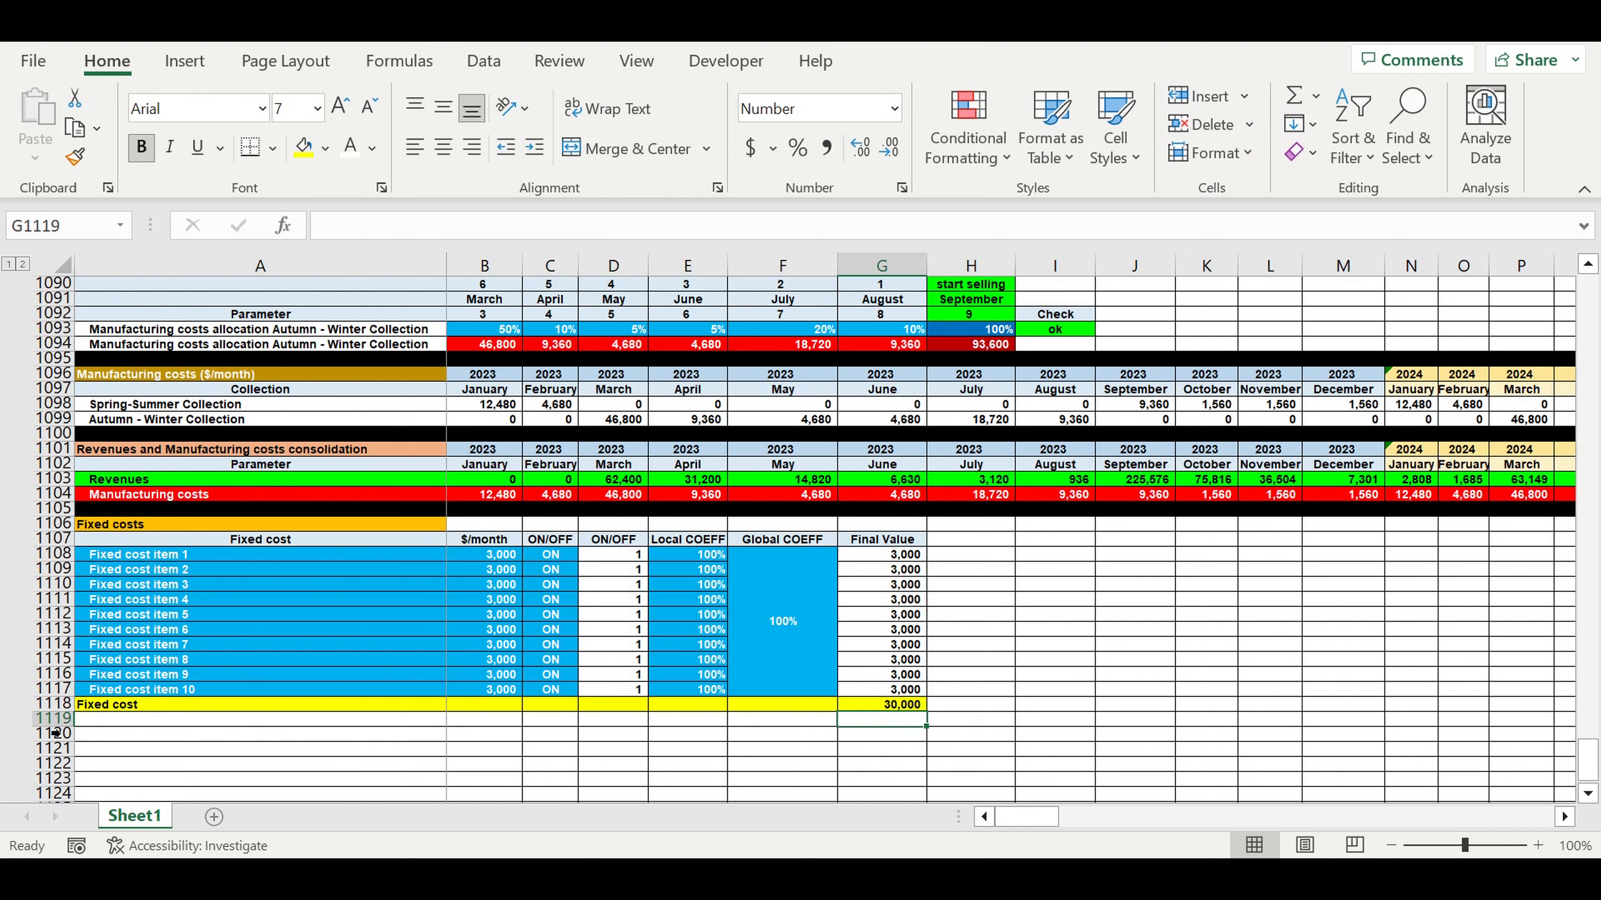
Fill the entire row 1119 with black as a separator below the Fixed costs section.
left_click(54, 719)
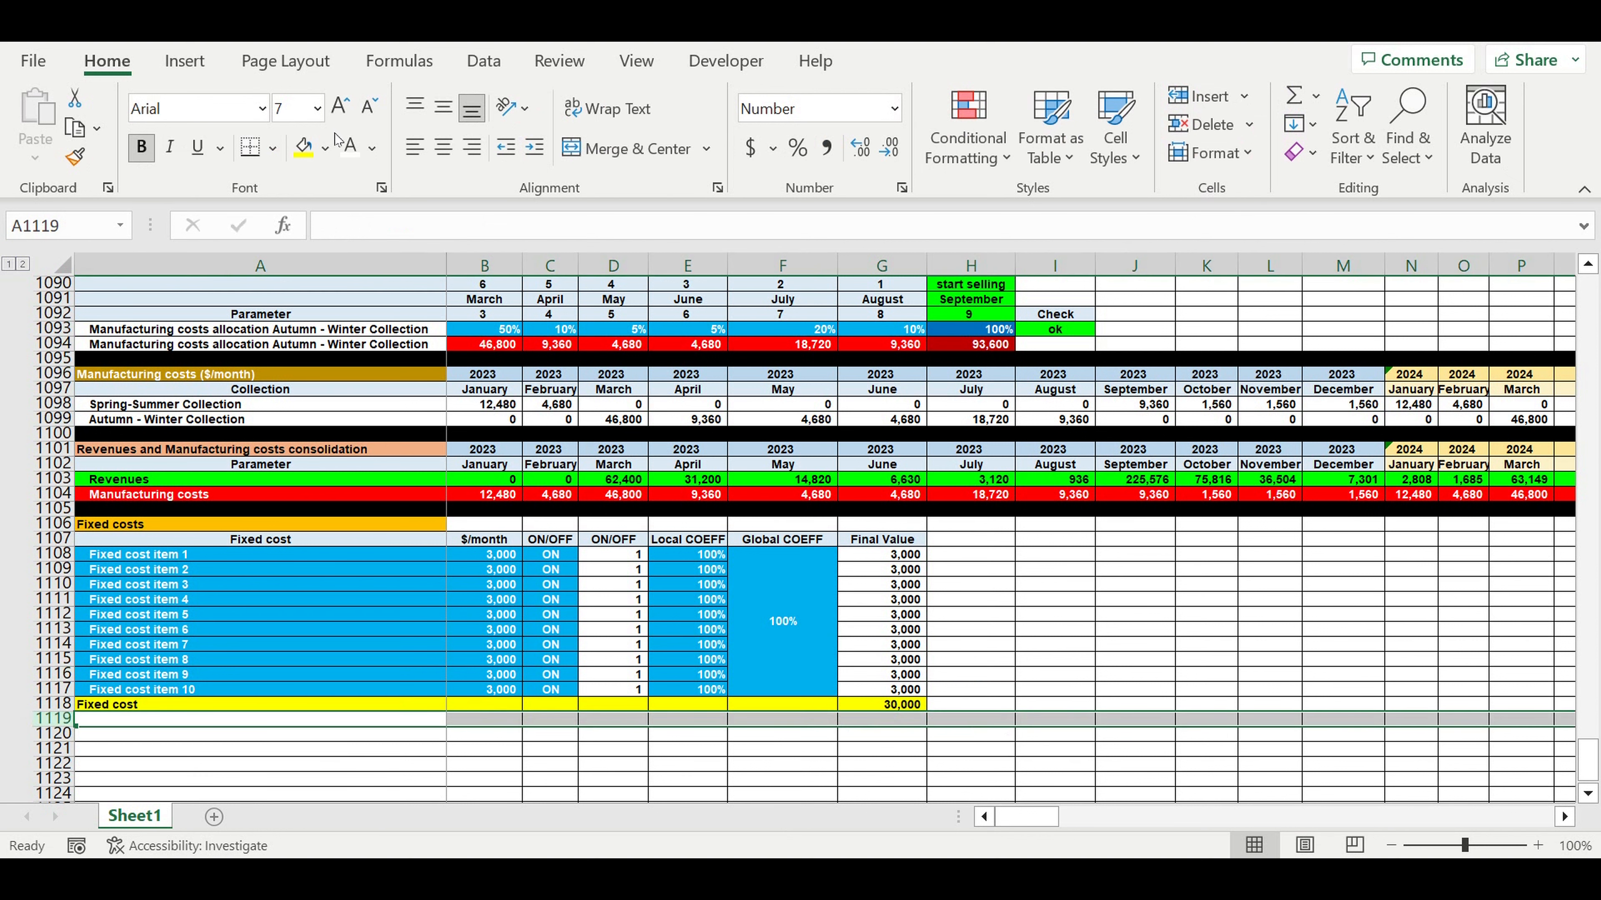
left_click(325, 148)
left_click(328, 208)
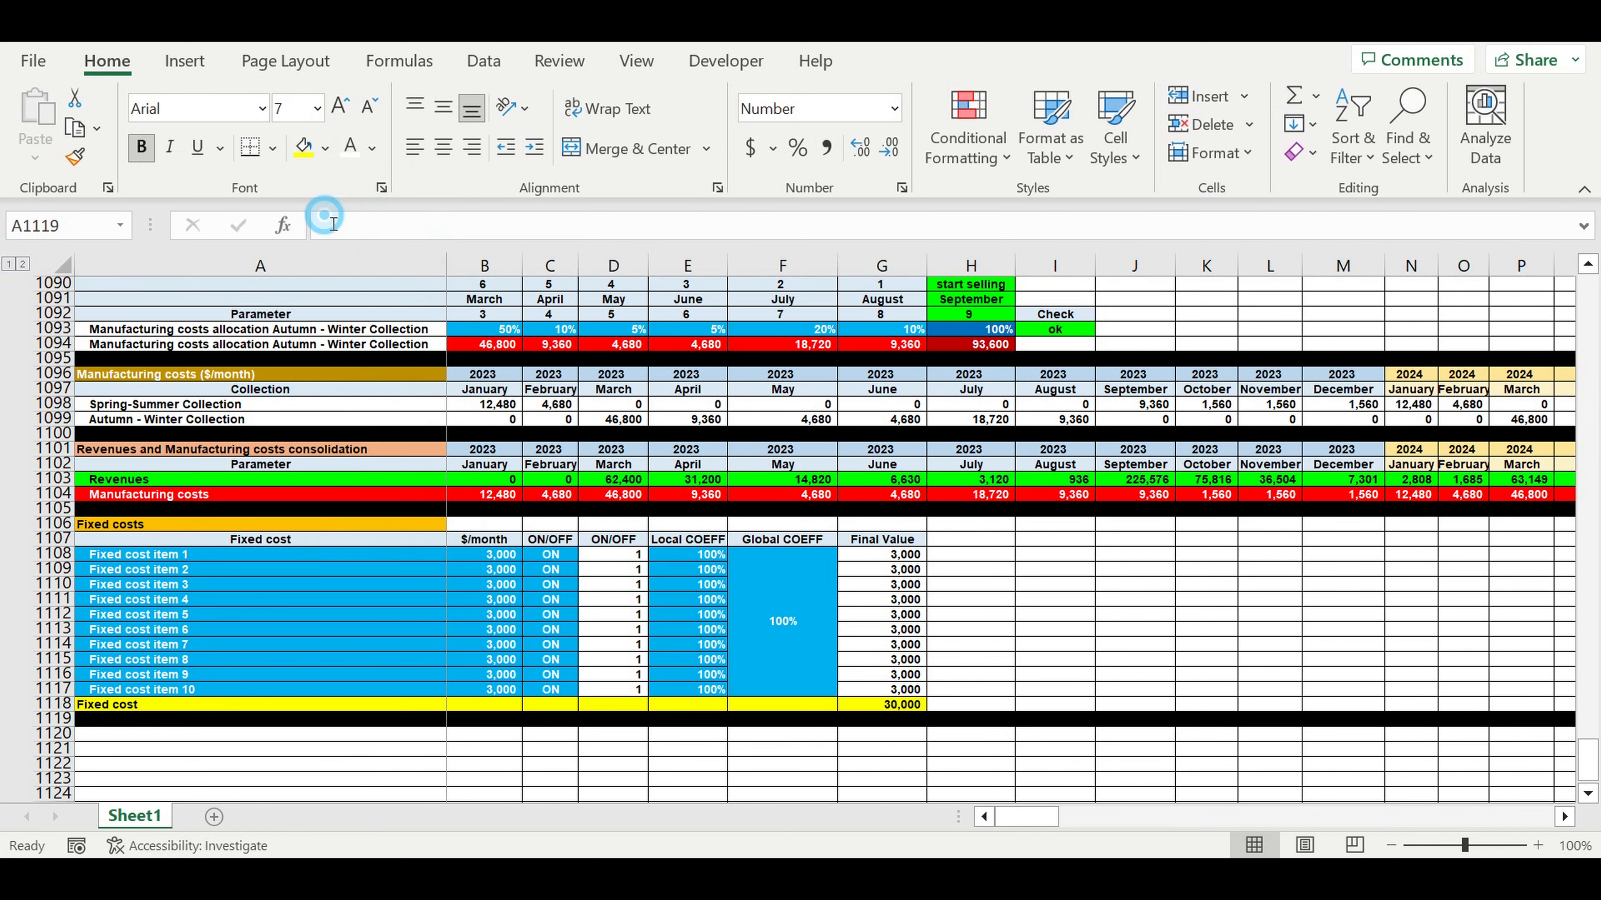
left_click(1115, 586)
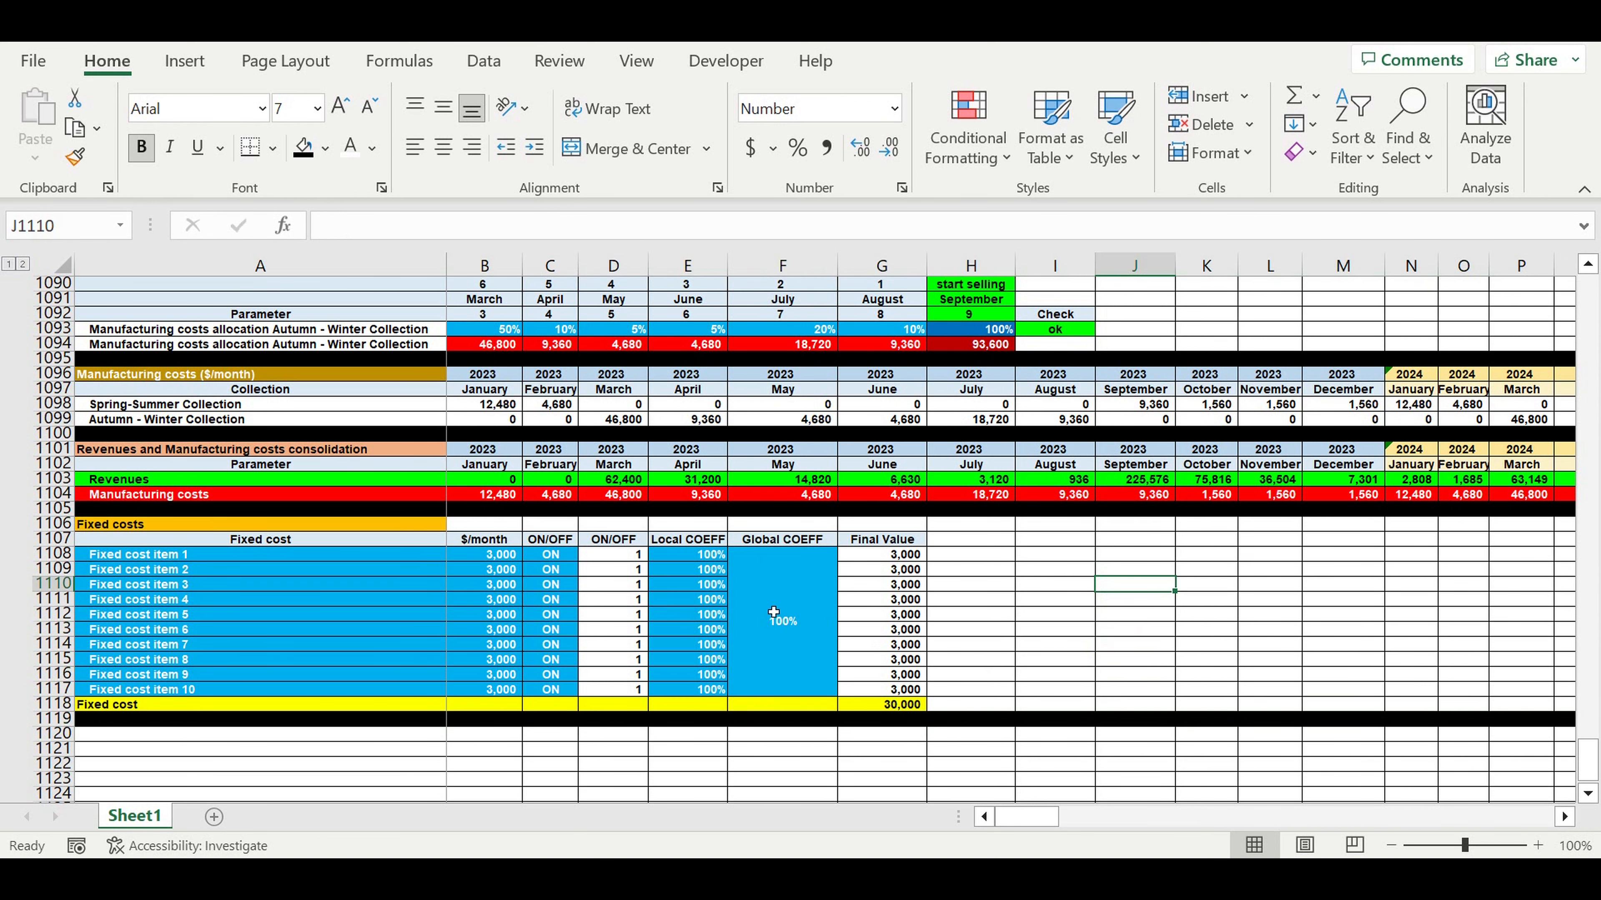
Test the switches by setting fixed cost items 3 to 7 to OFF and filling ON back over them from C1109.
left_click(553, 590)
left_click(585, 585)
left_click(570, 613)
left_click_drag(577, 593, 577, 651)
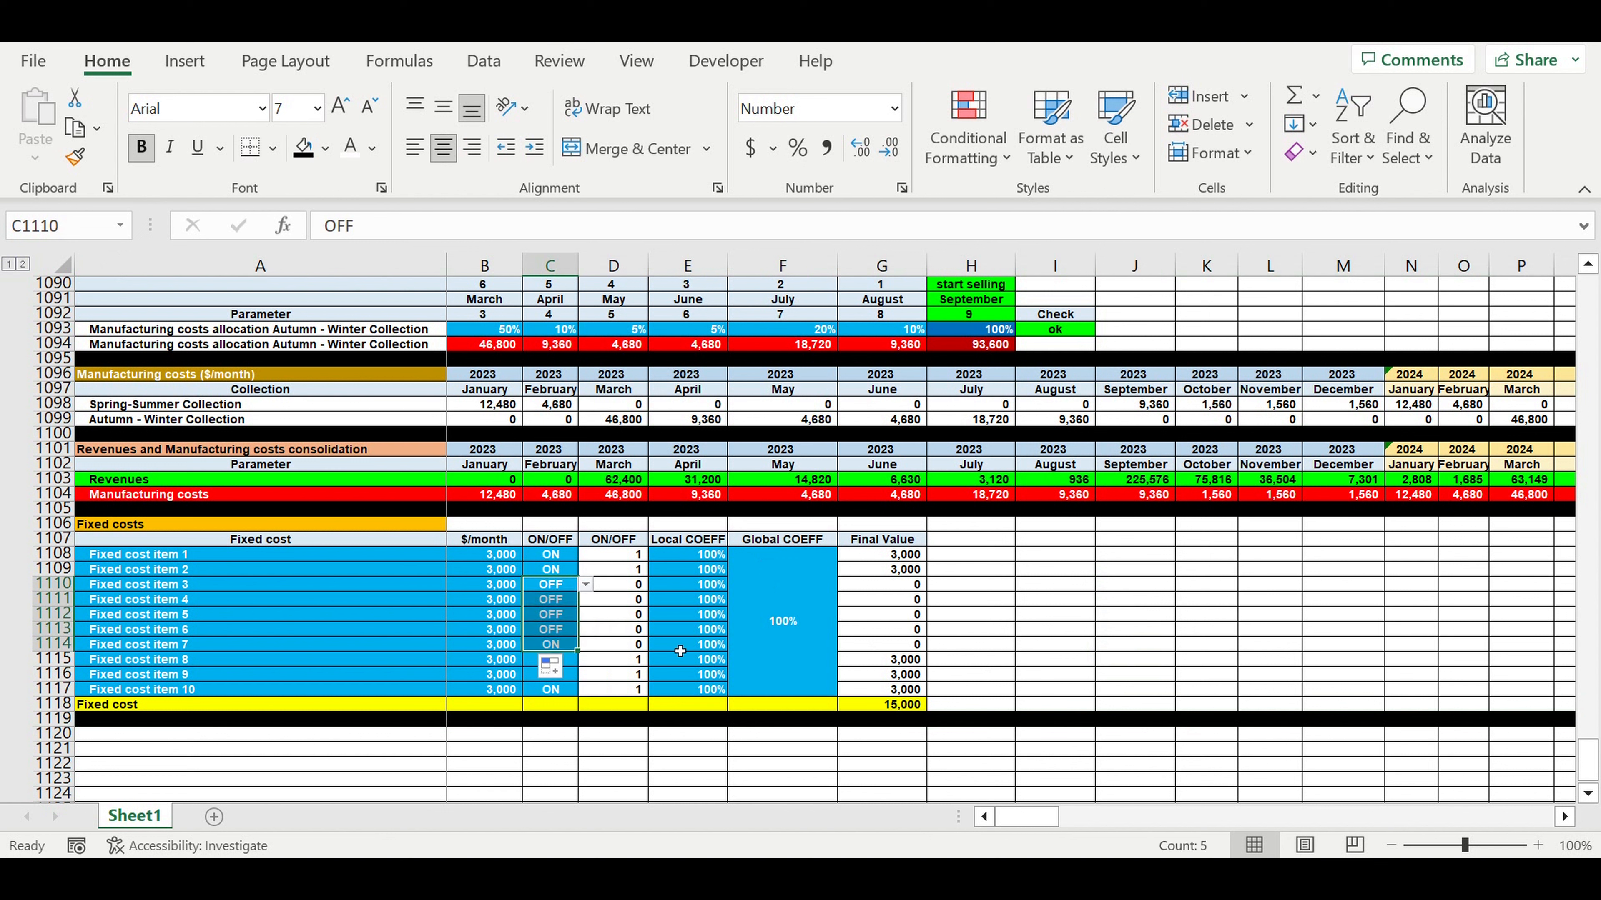
left_click(570, 573)
left_click_drag(577, 577, 629, 667)
left_click(909, 644)
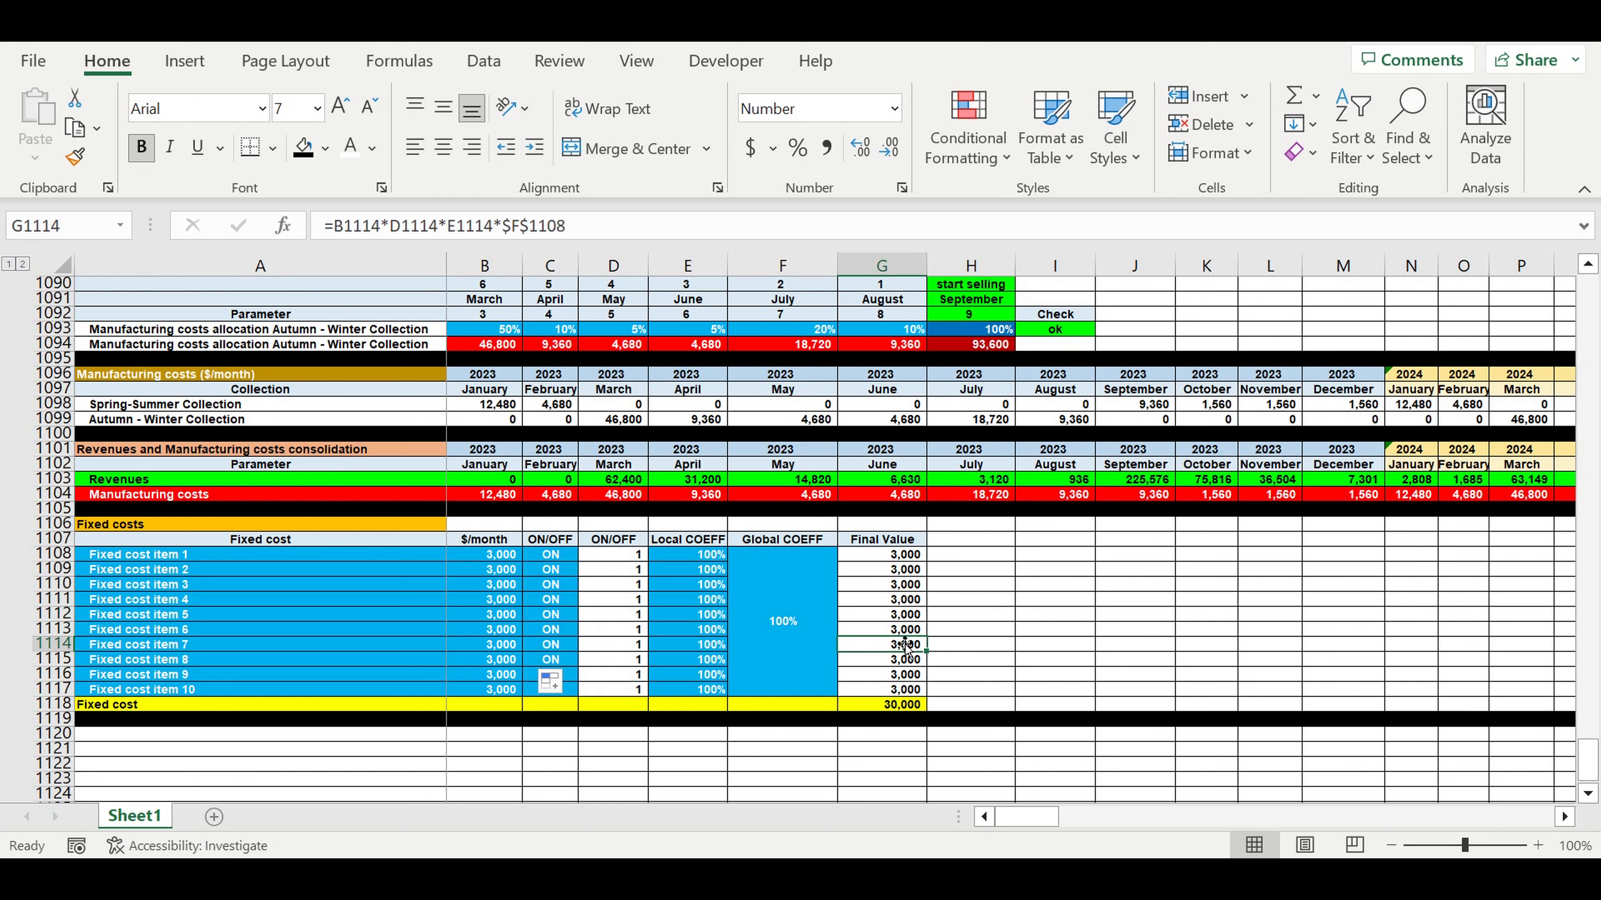
Test a 130% local coefficient in E1110 filled down through E1116, and refill E1108:E1117 with 100%.
left_click(681, 589)
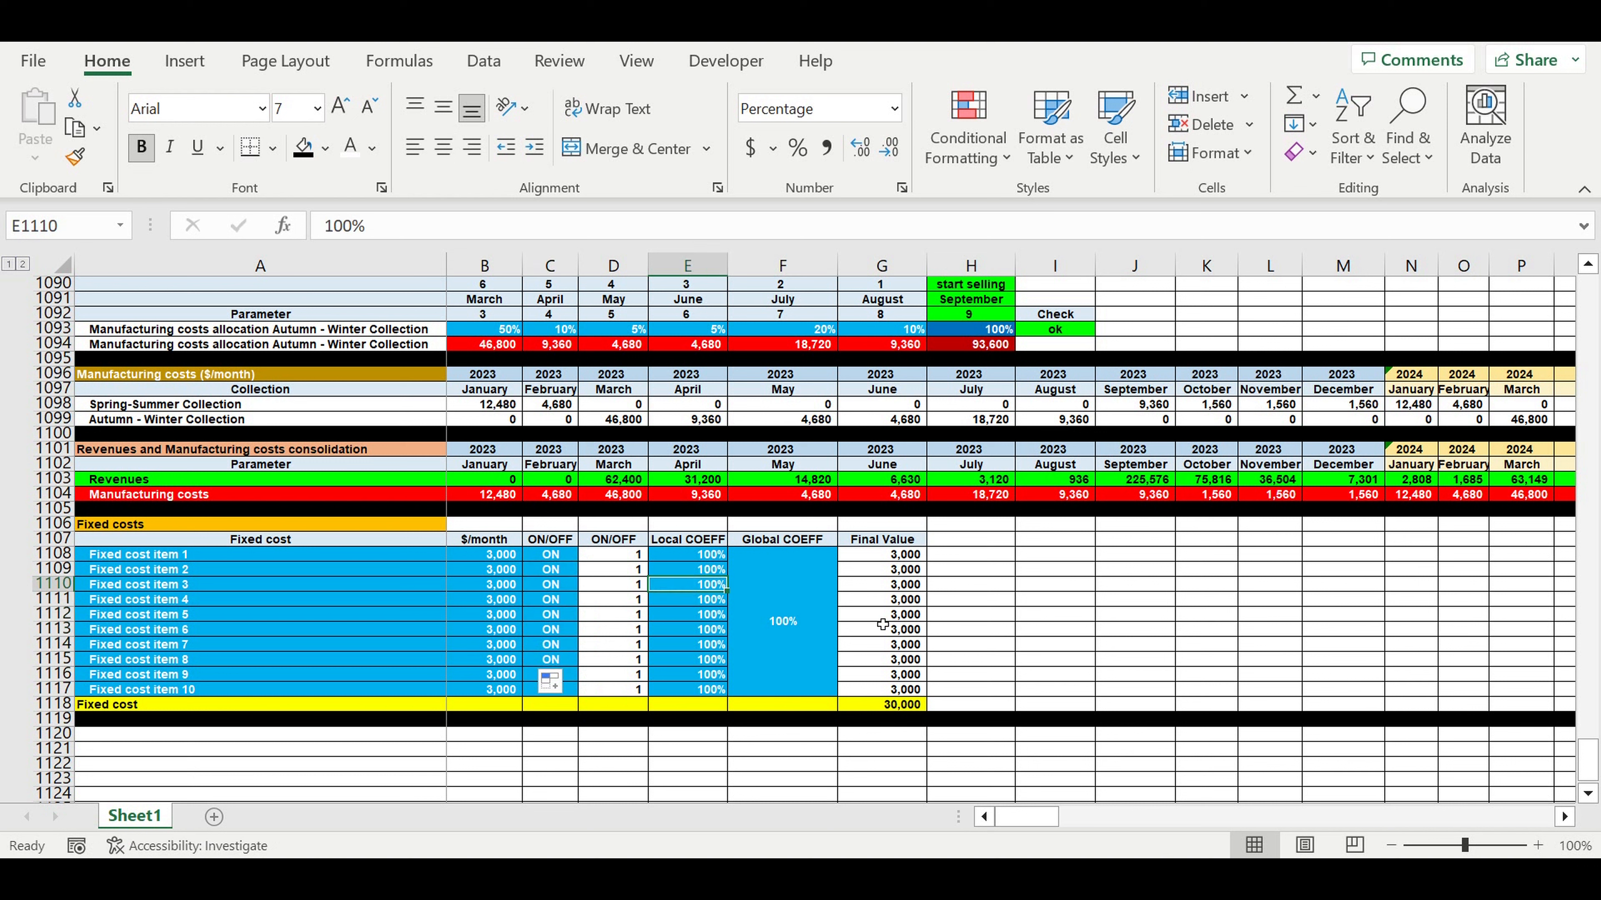
type("13")
key("Return")
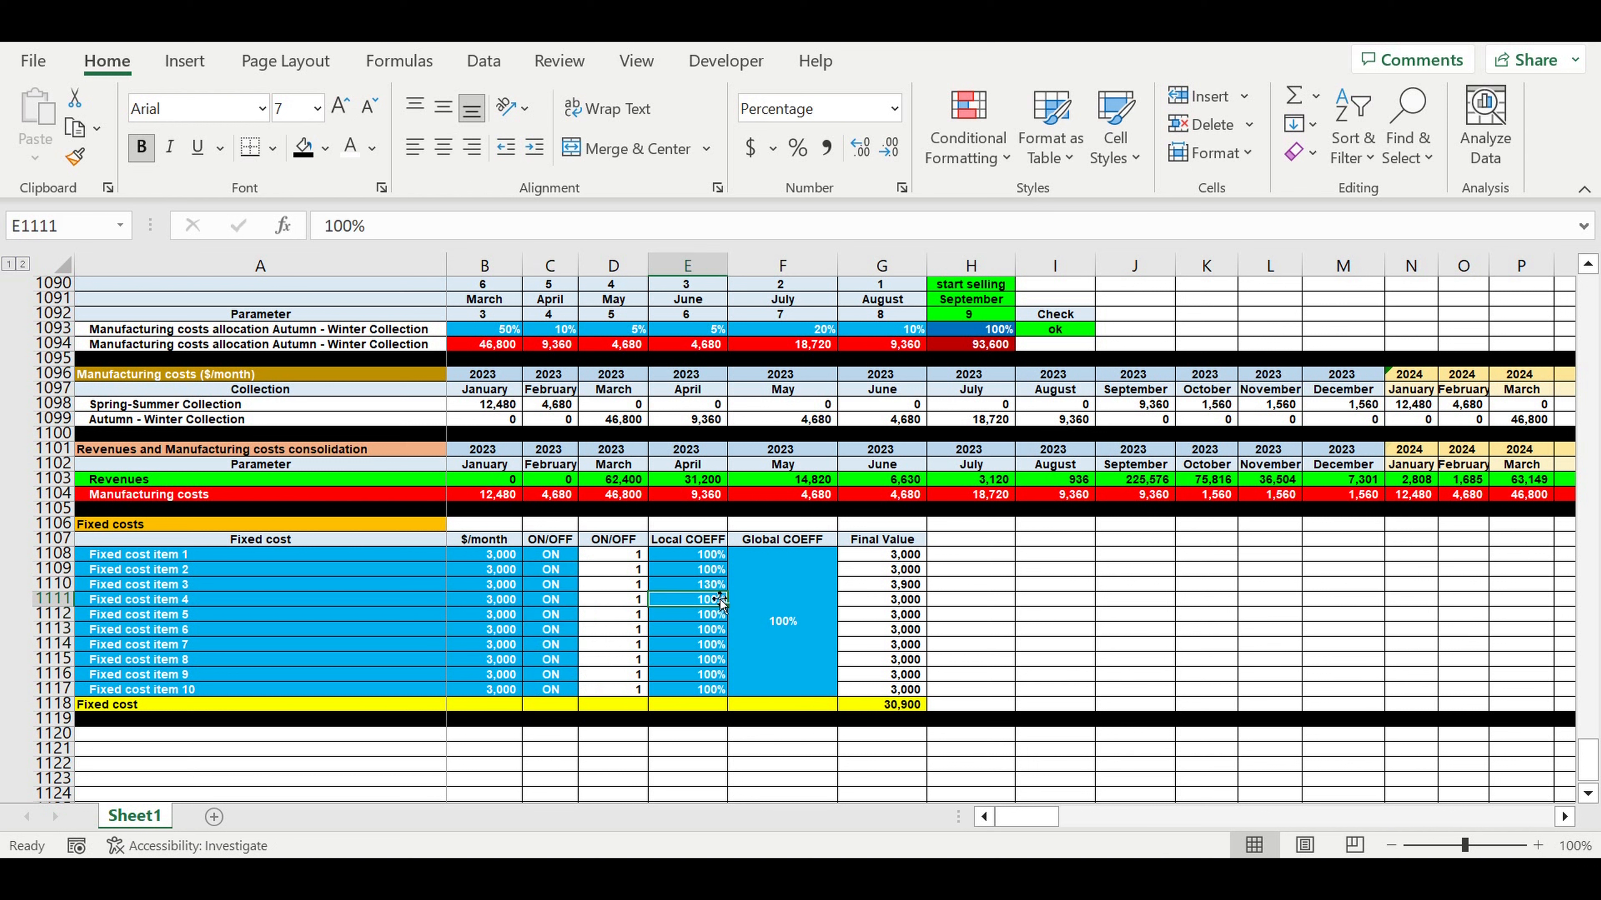
left_click(706, 586)
left_click_drag(726, 592, 735, 676)
left_click(699, 555)
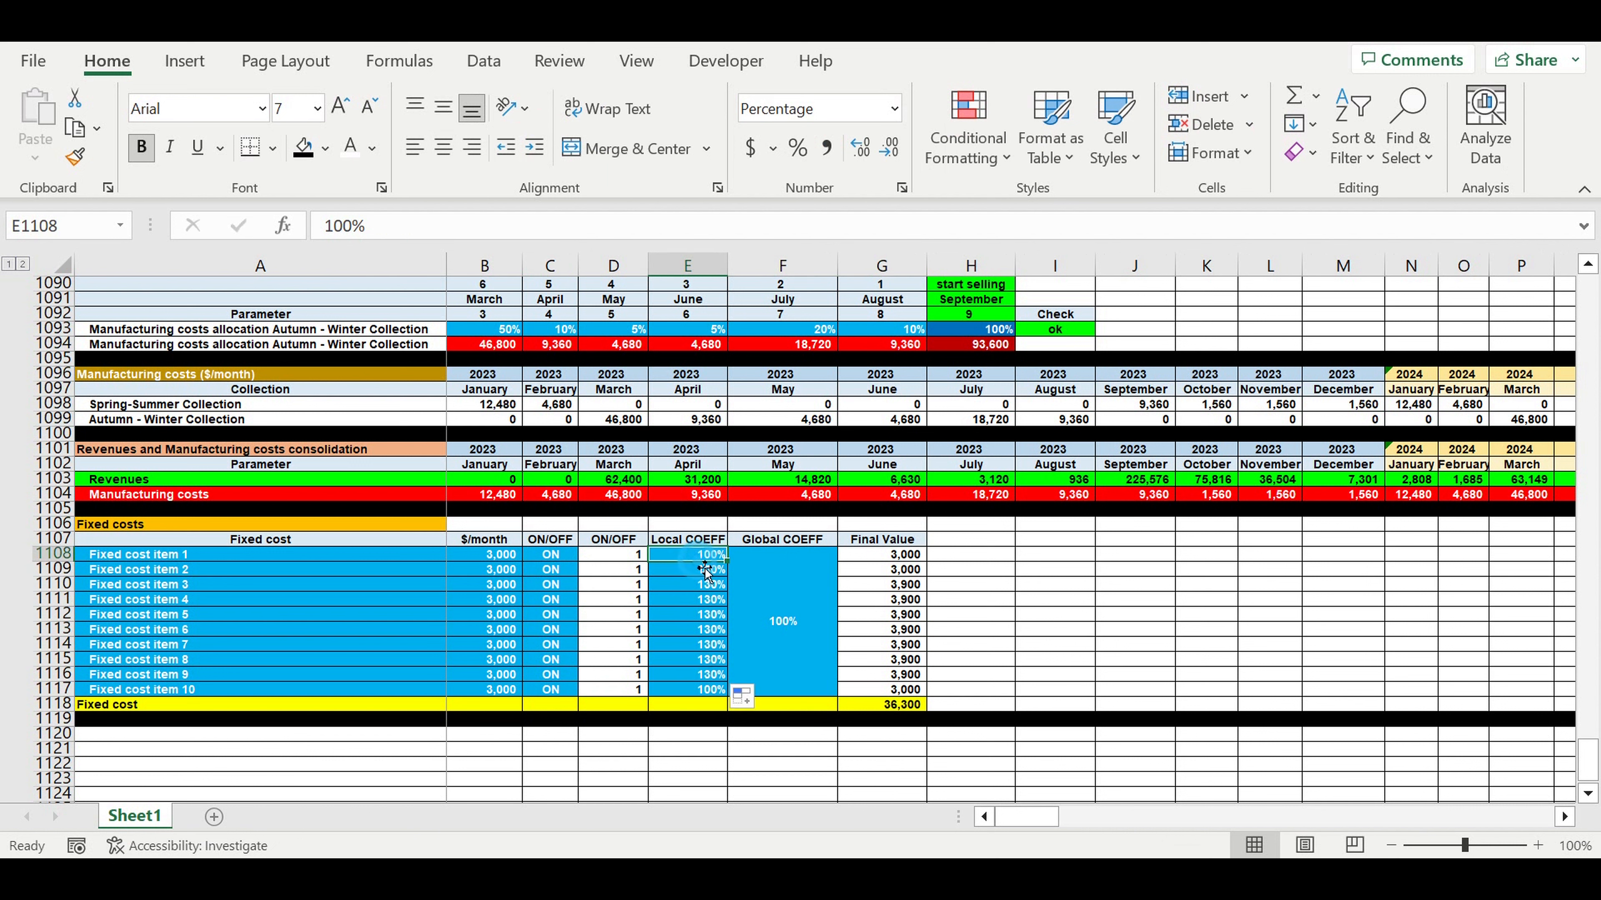
left_click_drag(726, 561, 728, 696)
Test the global coefficient in F1108 with 80%, 50% and 150% in turn.
left_click(767, 632)
type("80%")
key("Return")
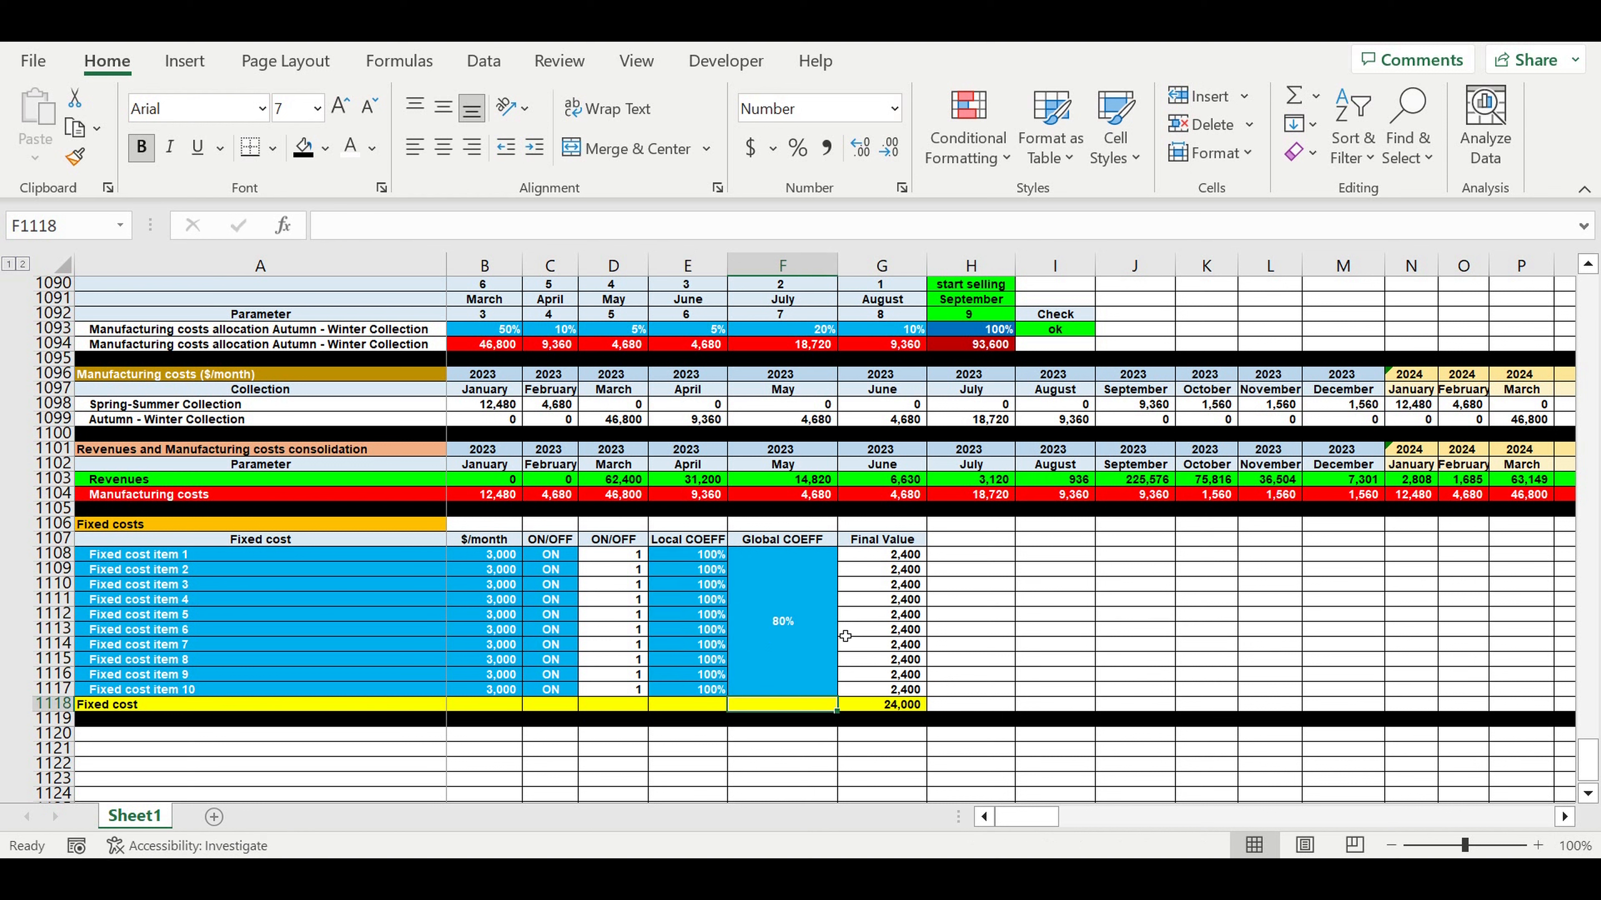
left_click(801, 631)
type("50")
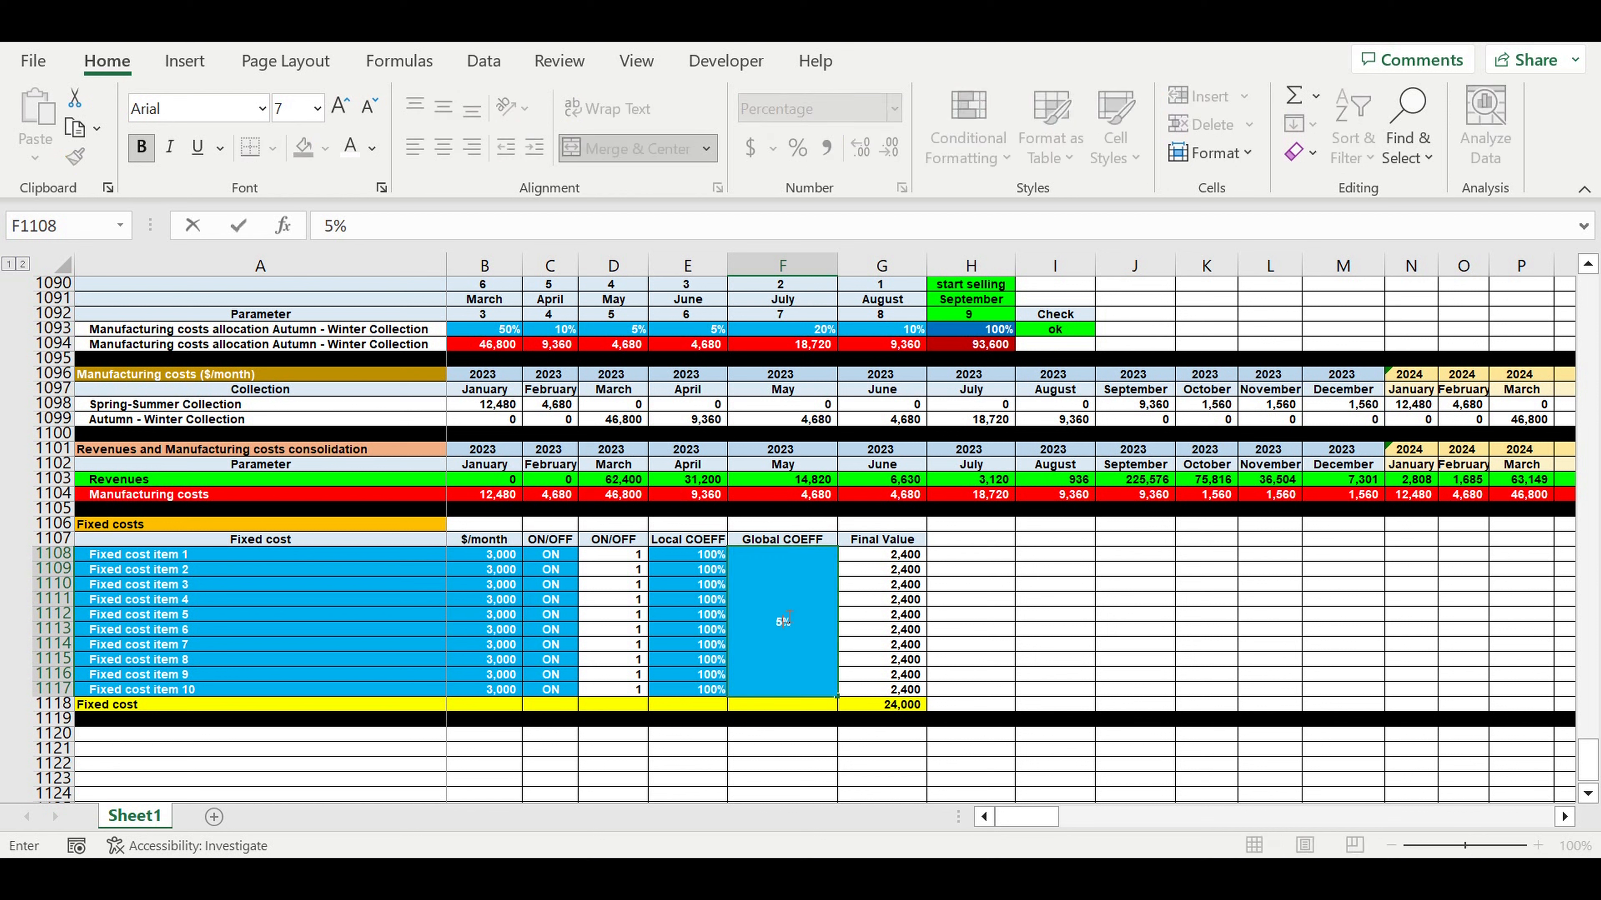
key("Return")
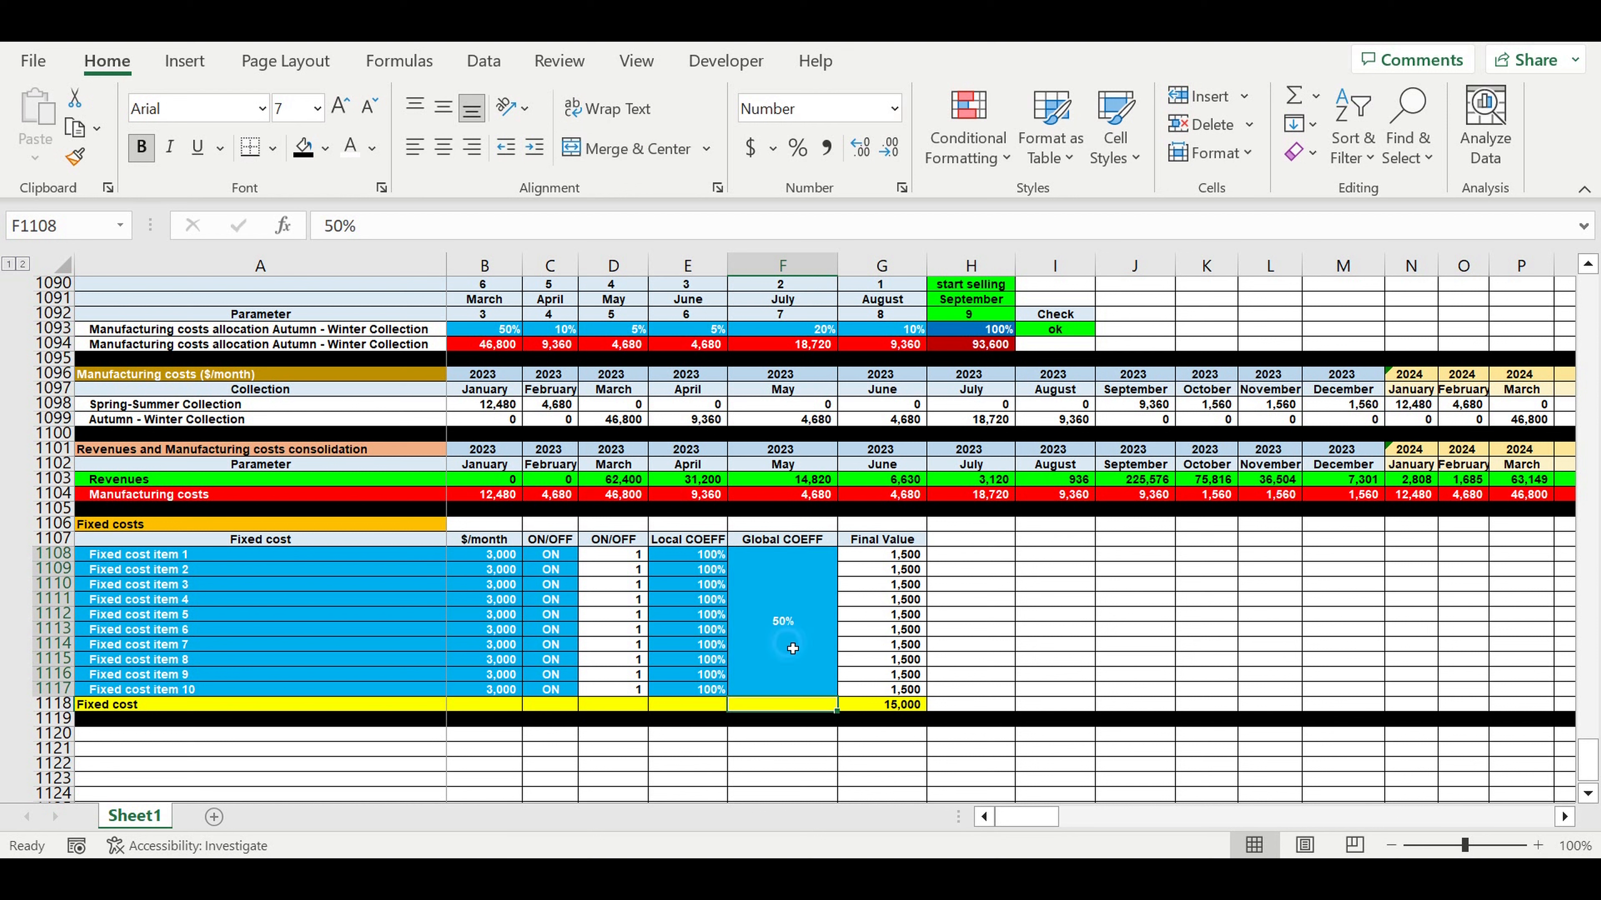
left_click(792, 648)
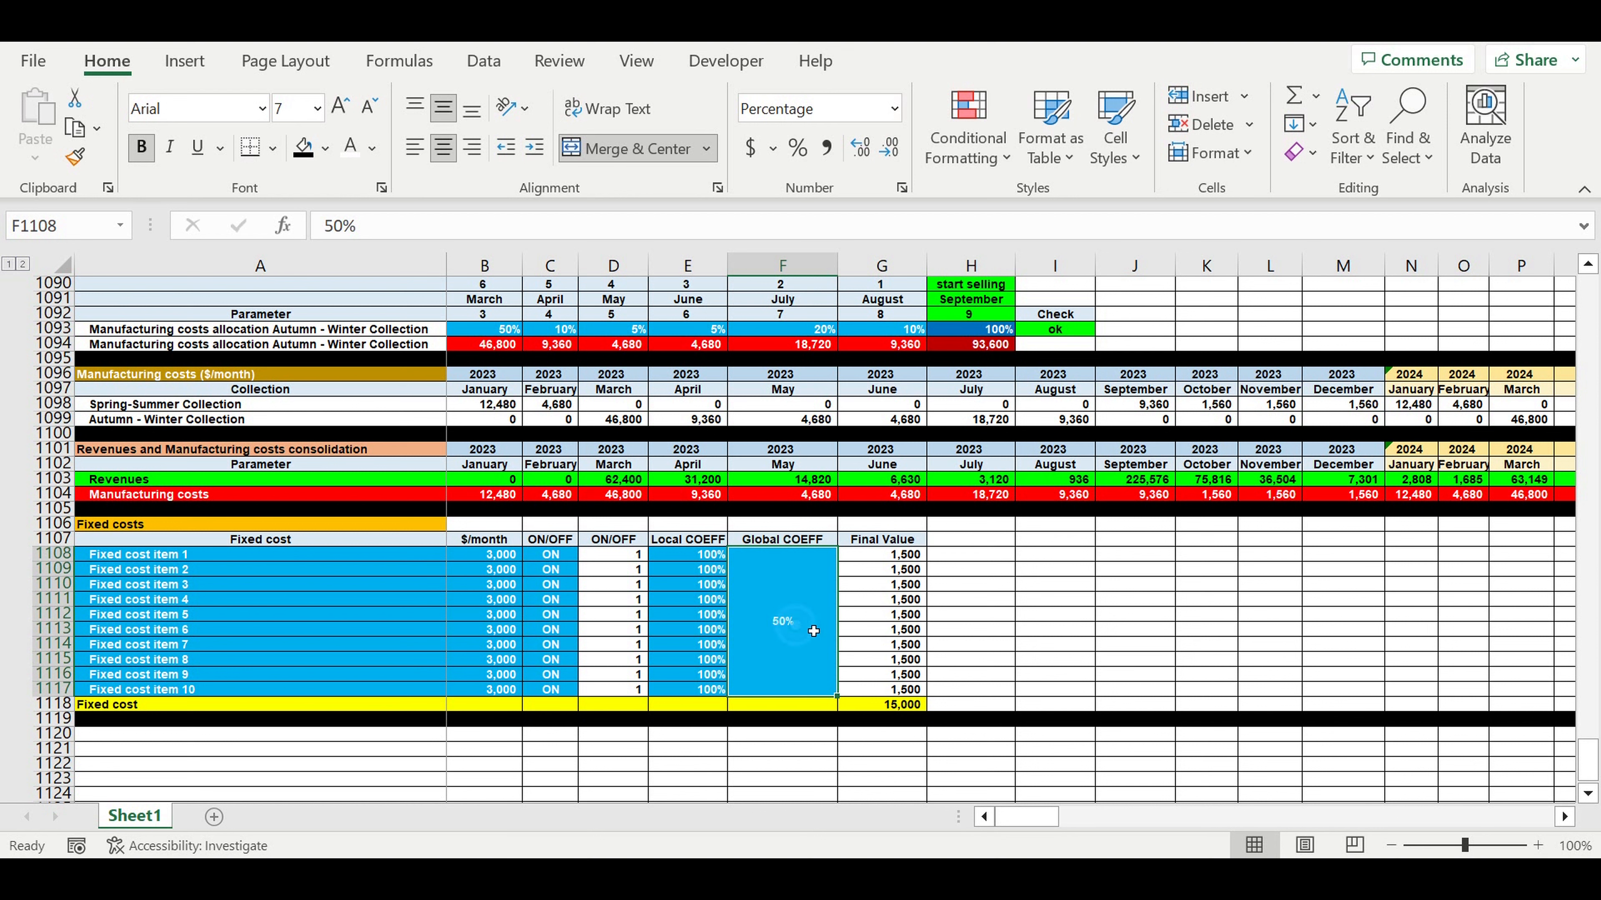
type("150")
key("Return")
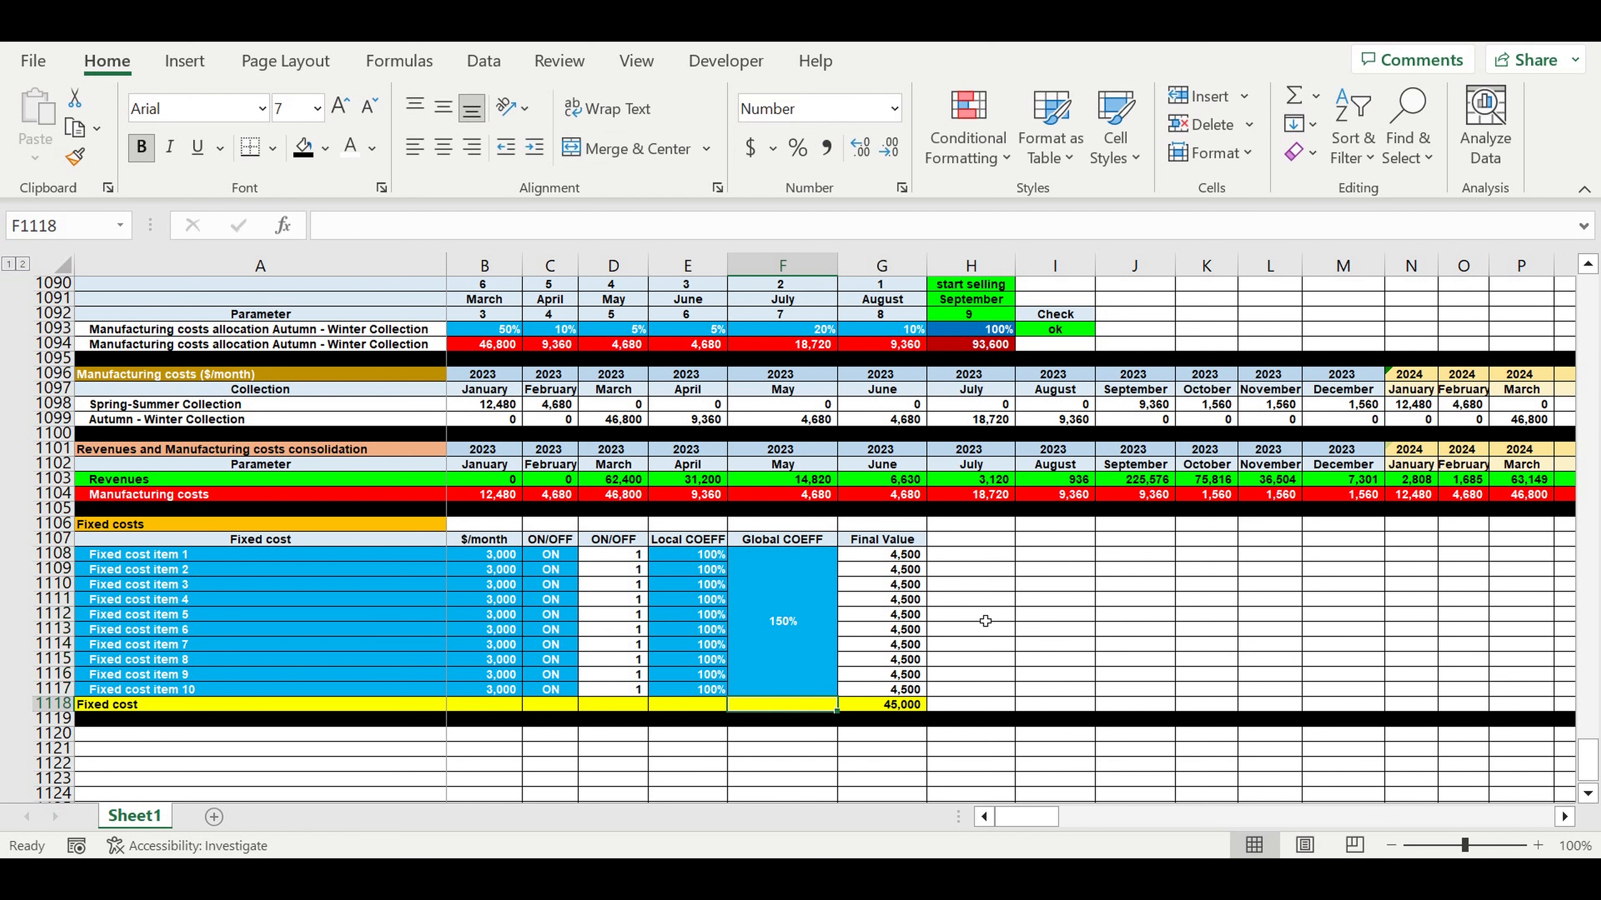
Set the global coefficient in F1108 back to 100%.
left_click(802, 576)
type("100")
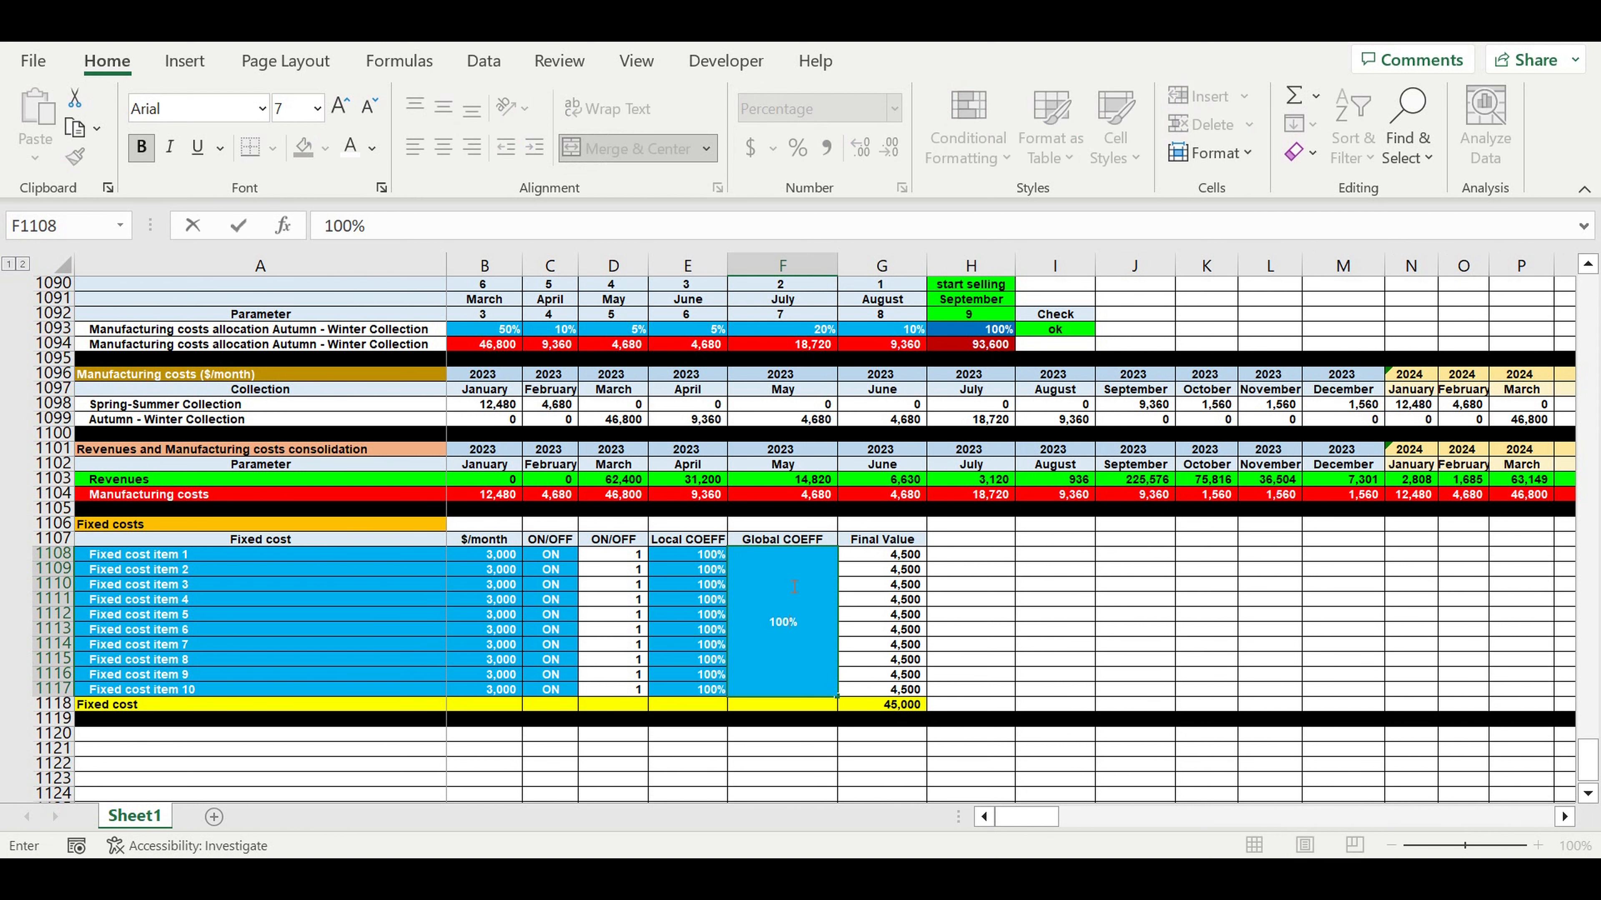
key("Return")
left_click(1030, 637)
left_click(812, 630)
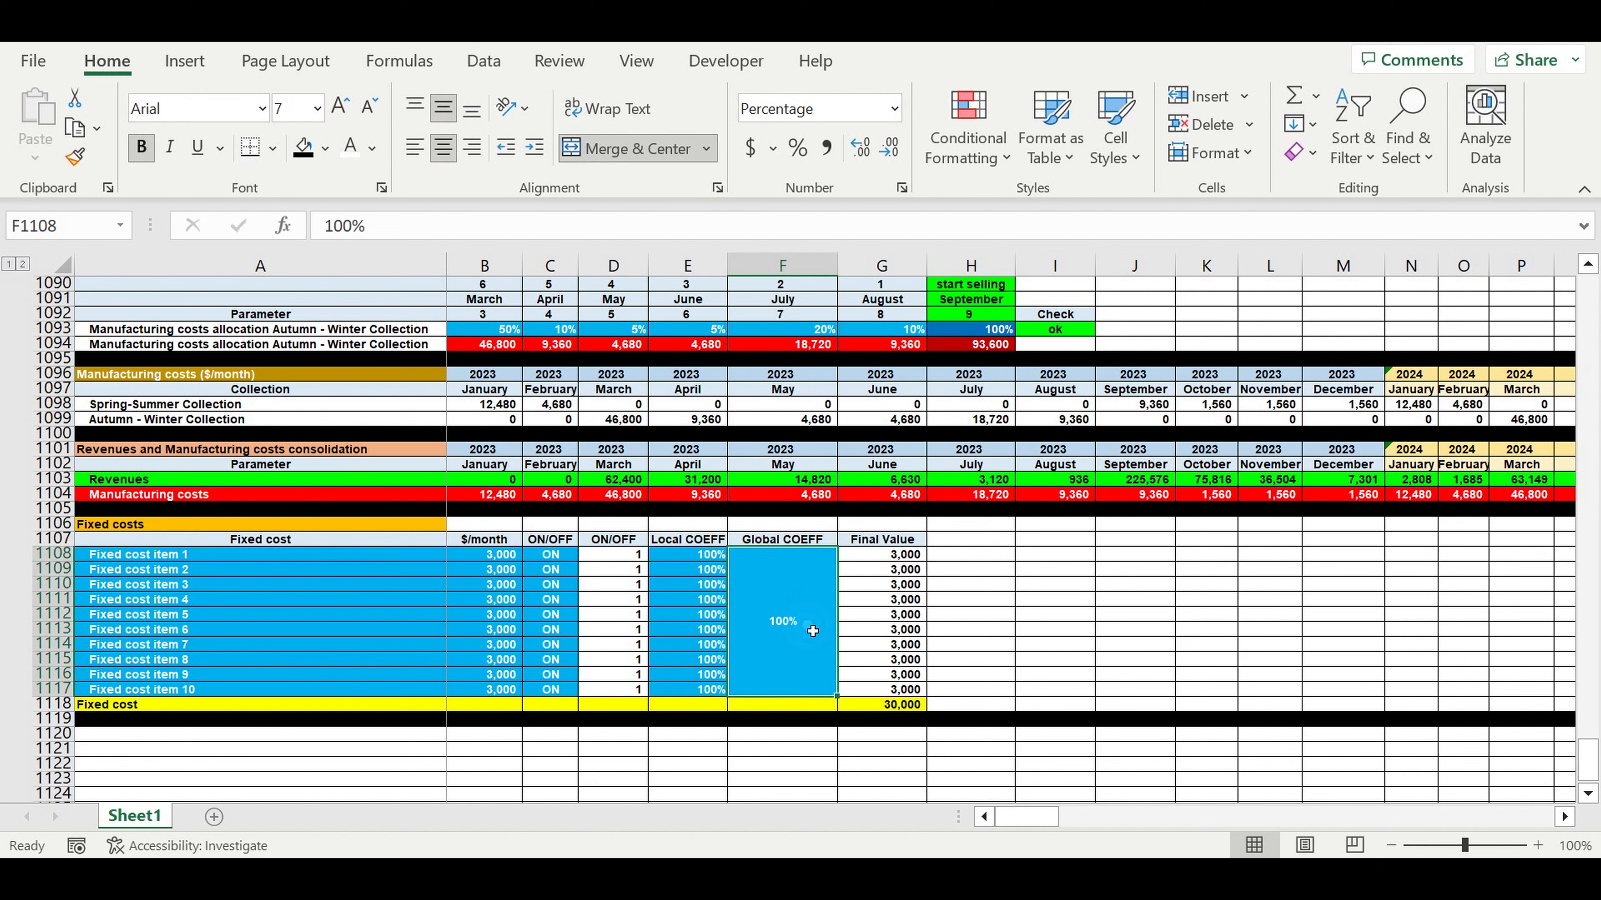
left_click(971, 632)
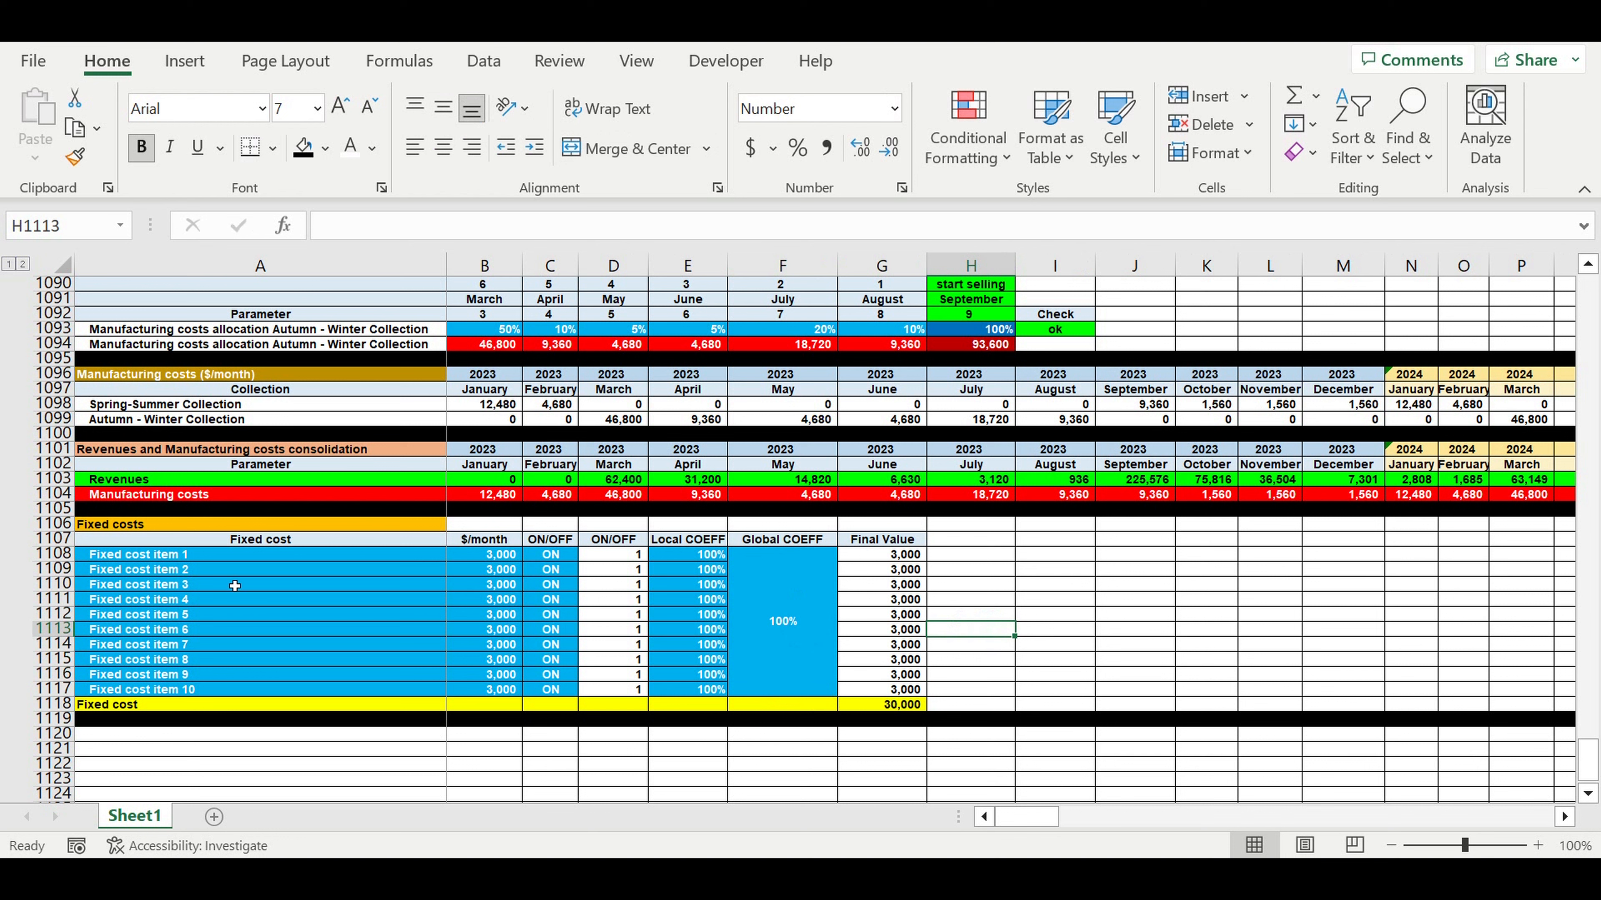
Enter the section title "Payroll" in A1120 below the black separator row.
left_click(165, 737)
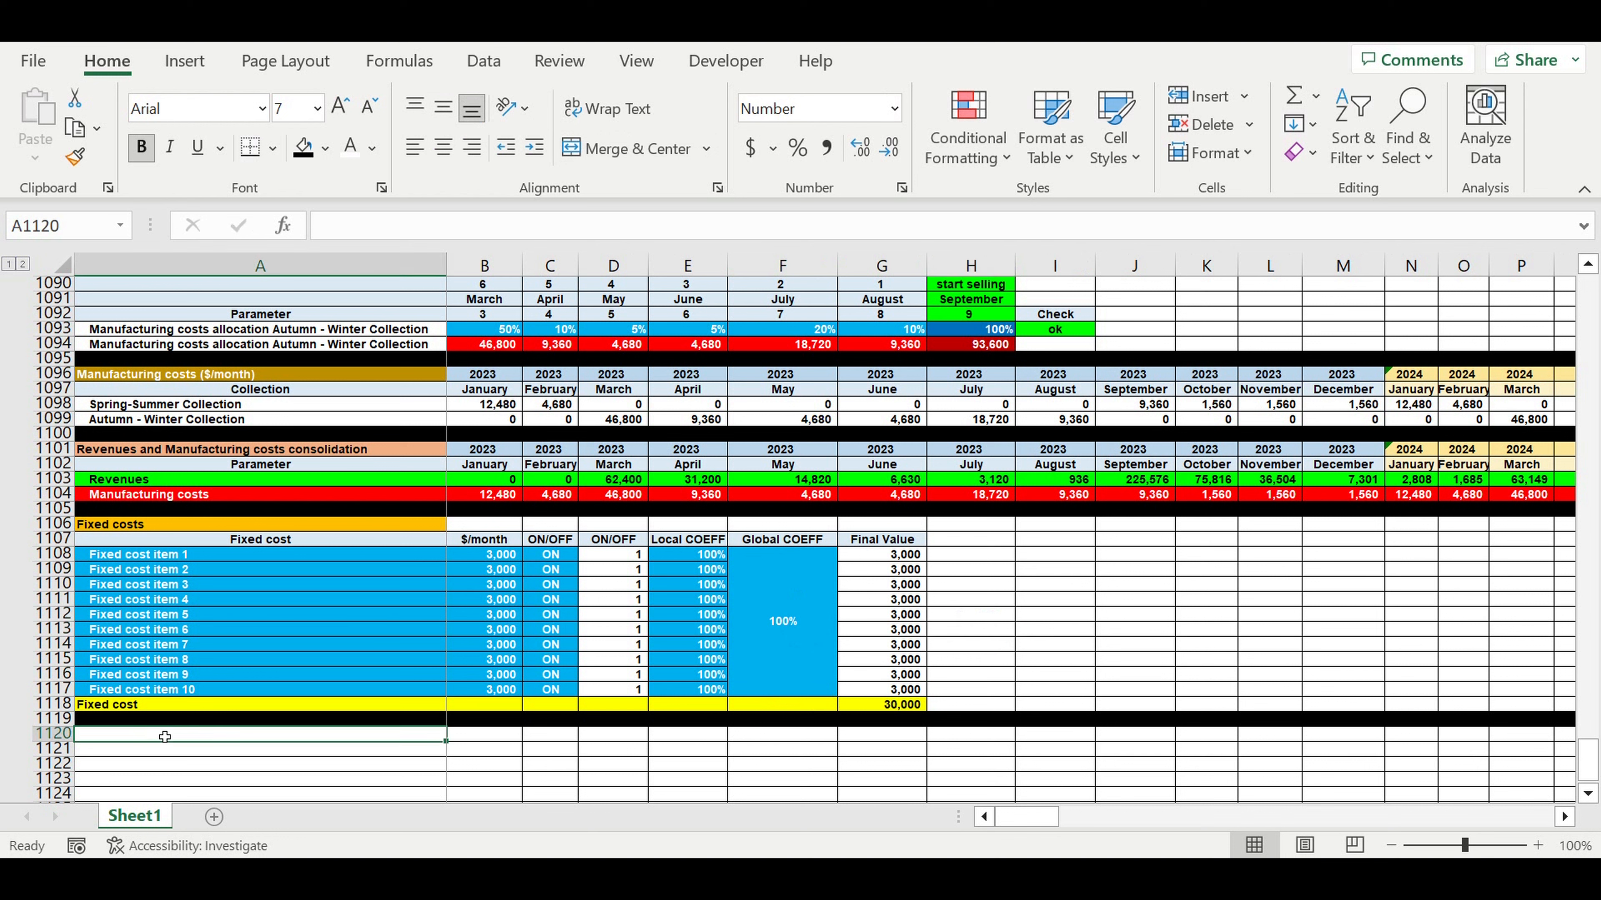
type("Payroll")
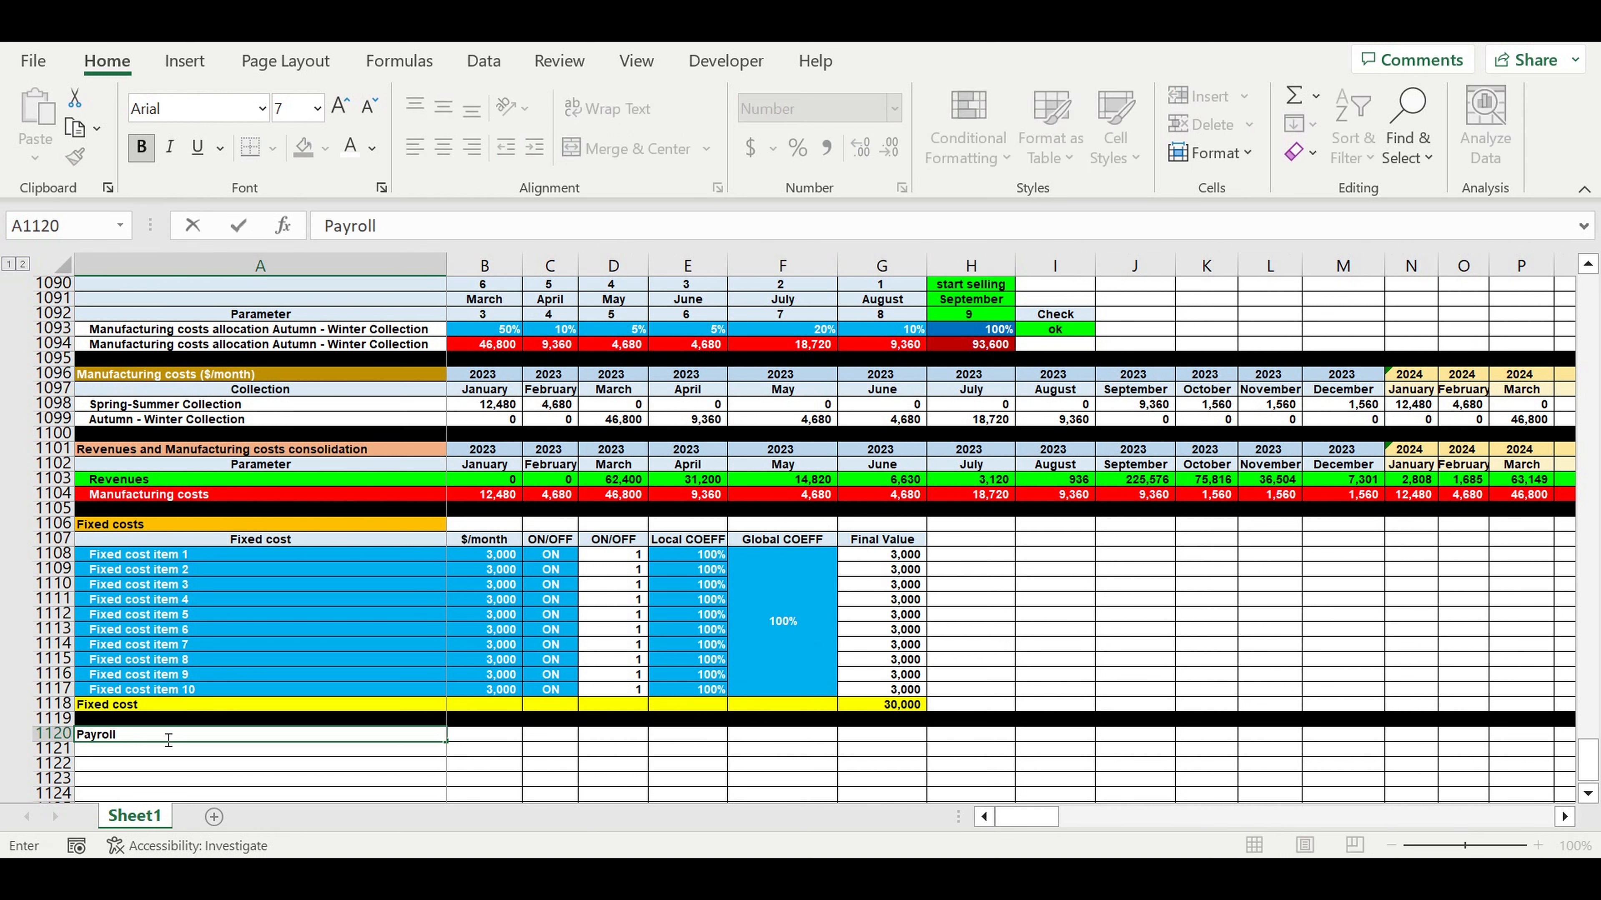
key("Return")
scroll(164, 737, "down", 3)
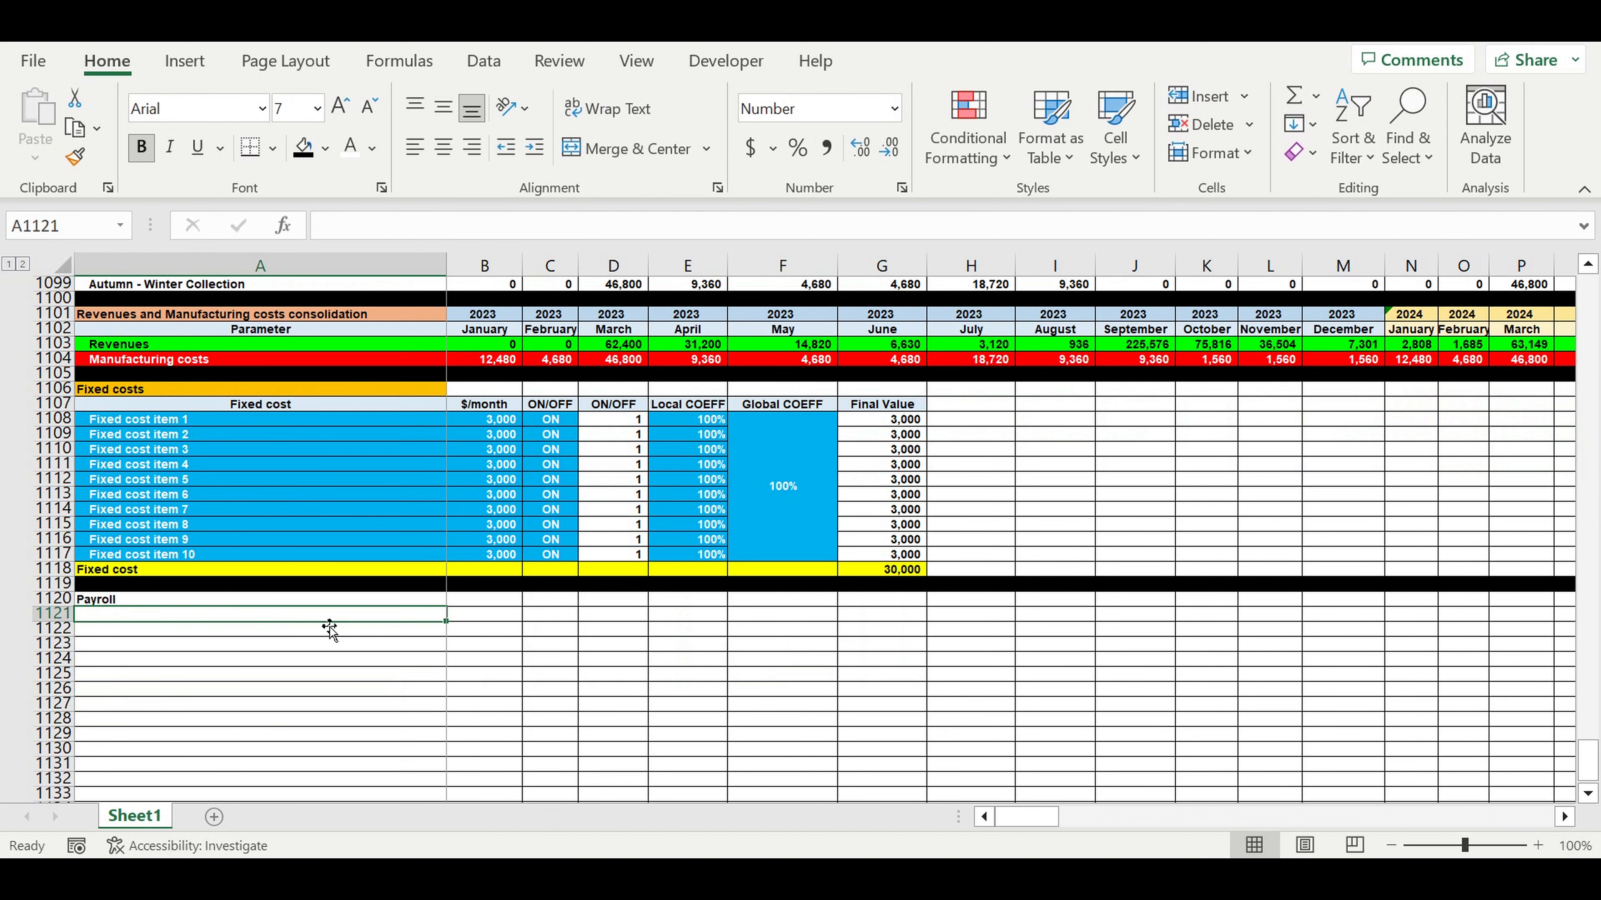
Enter the payroll table headers "Position" in A1121 and "Amount of people / position" in B1121.
type("Position")
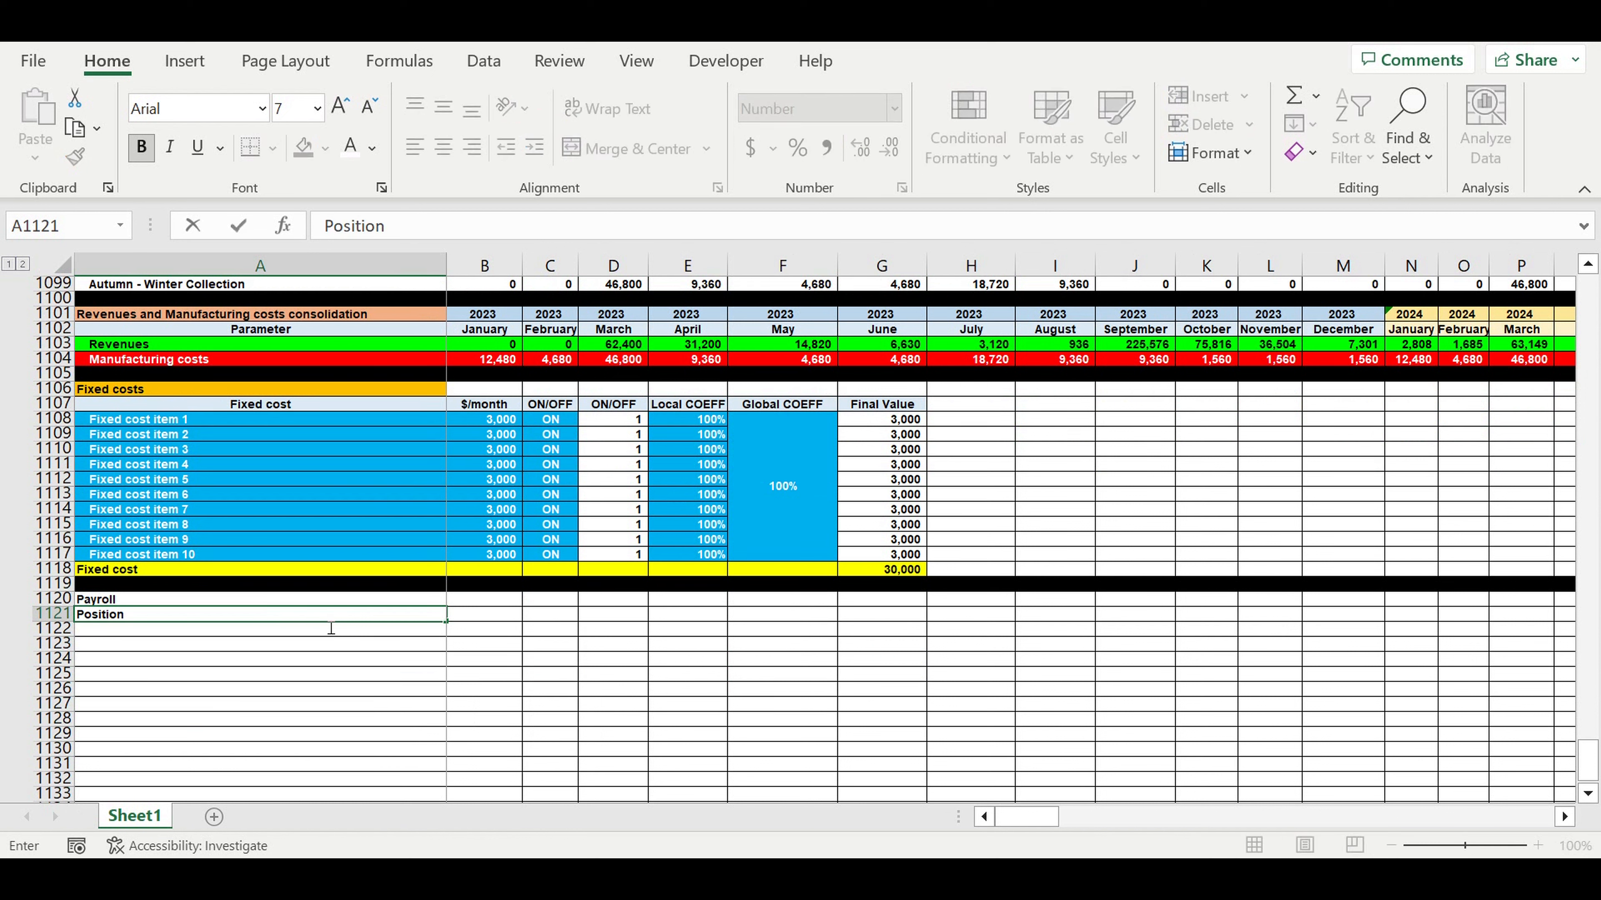
key("Tab")
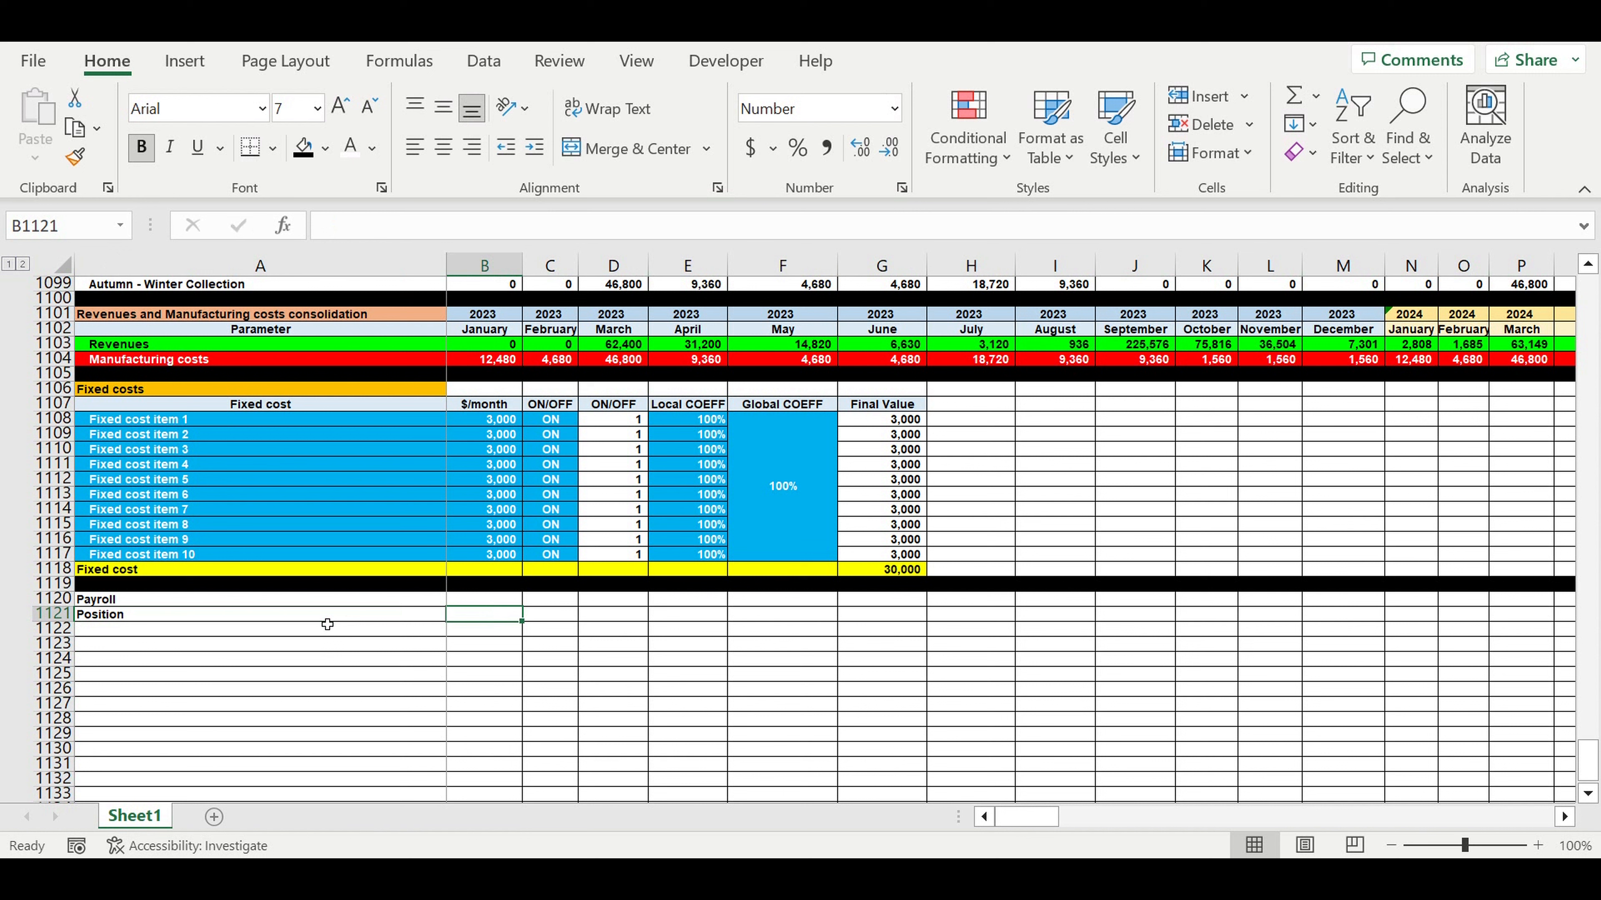
type("Amount")
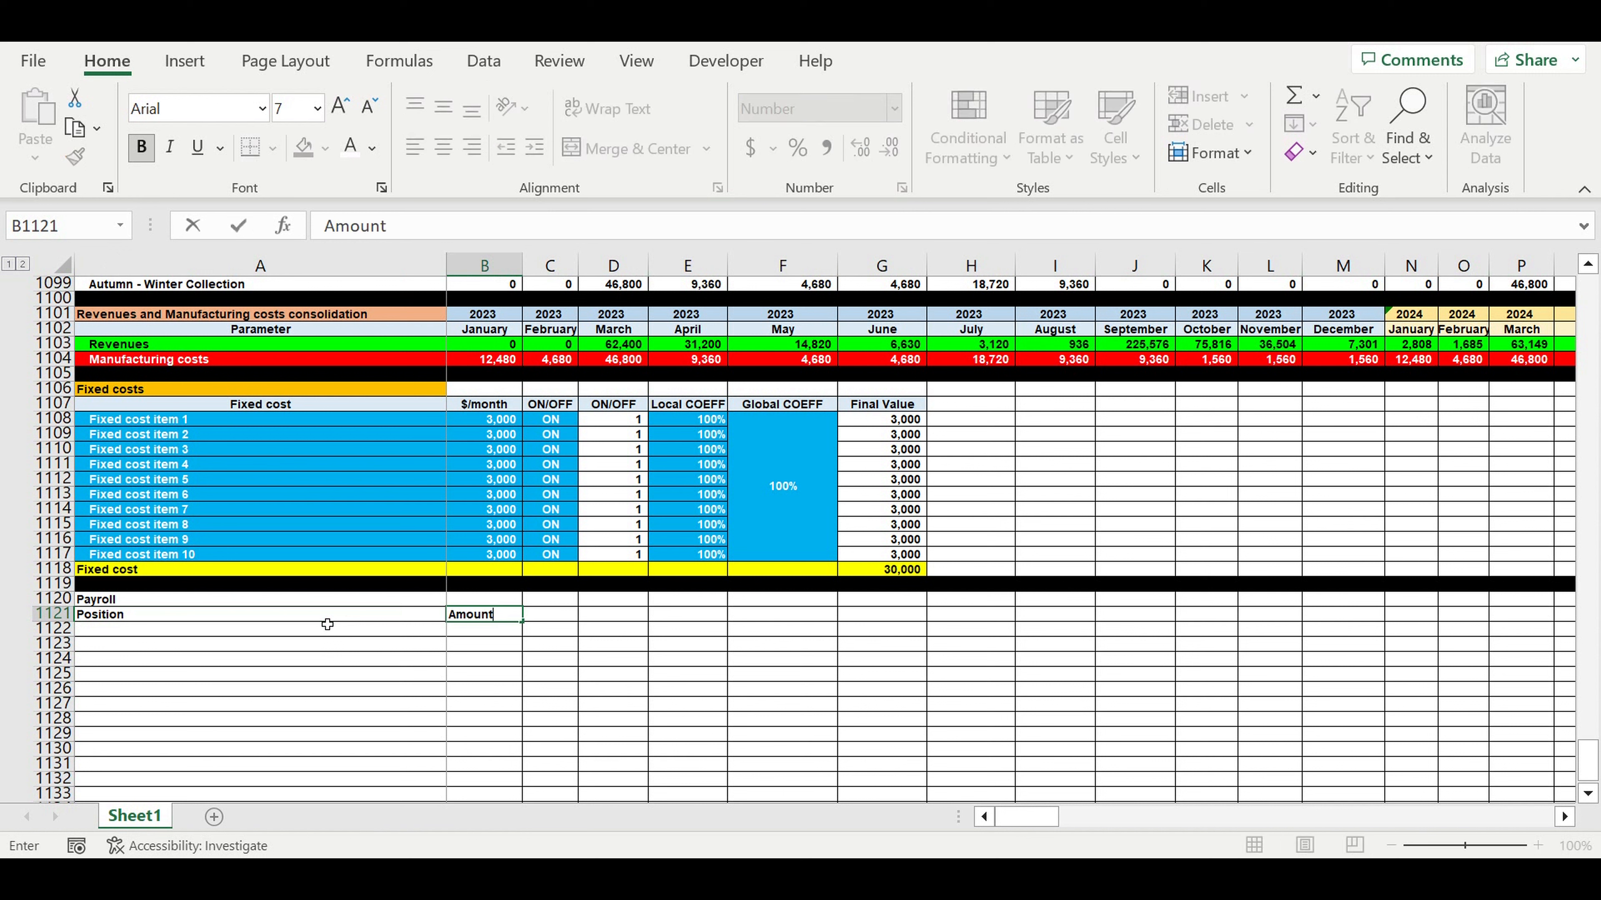
type(" of people / position")
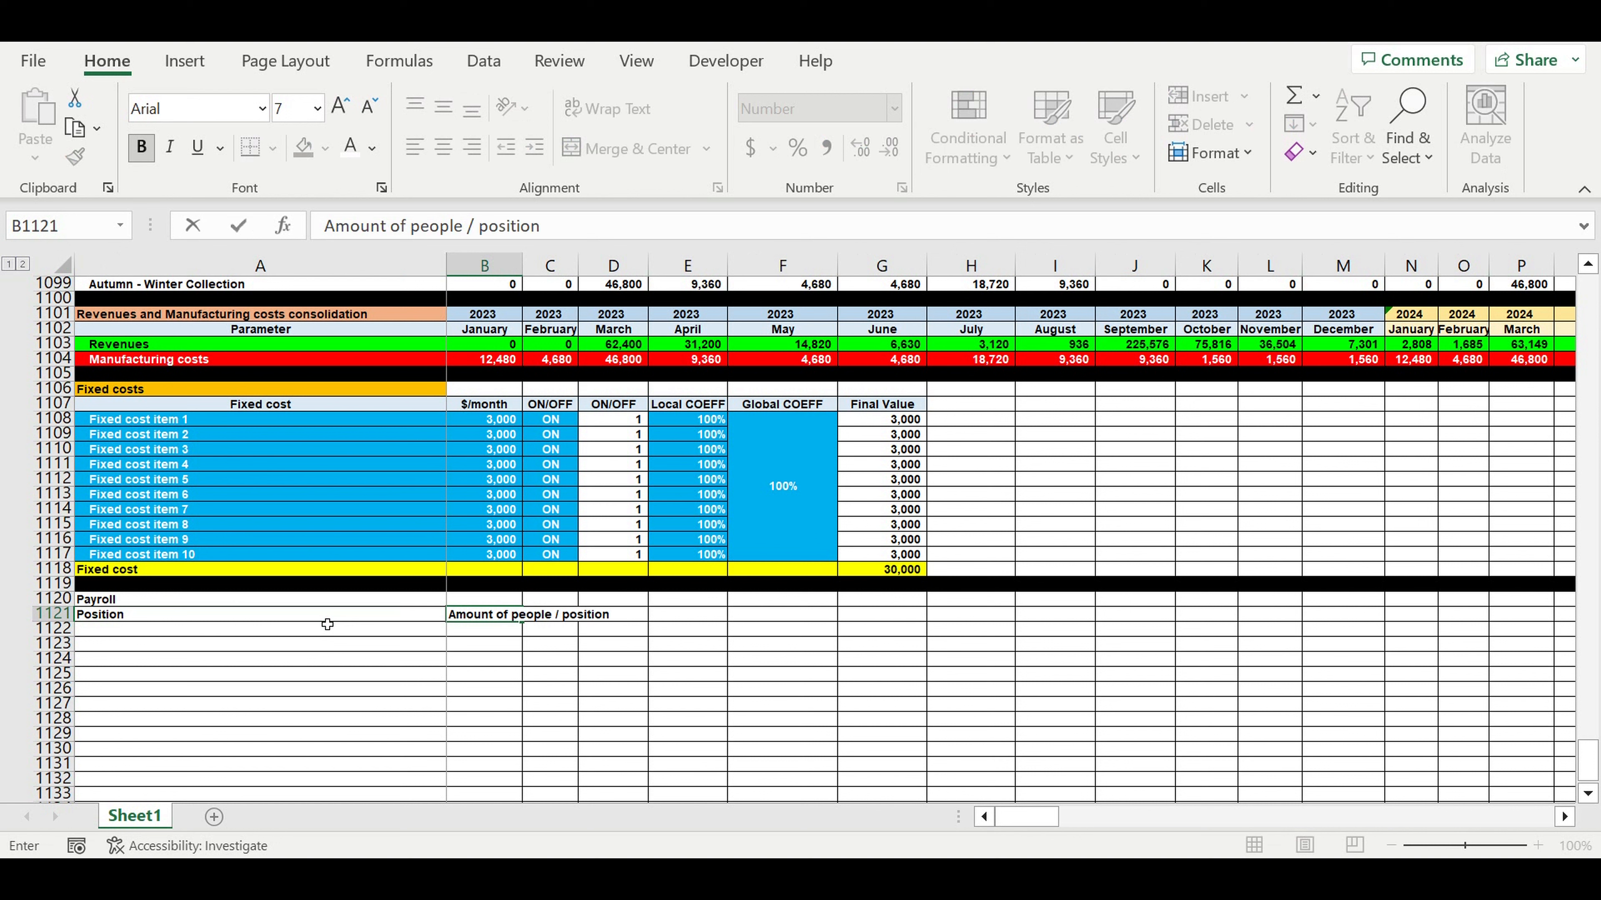
key("Return")
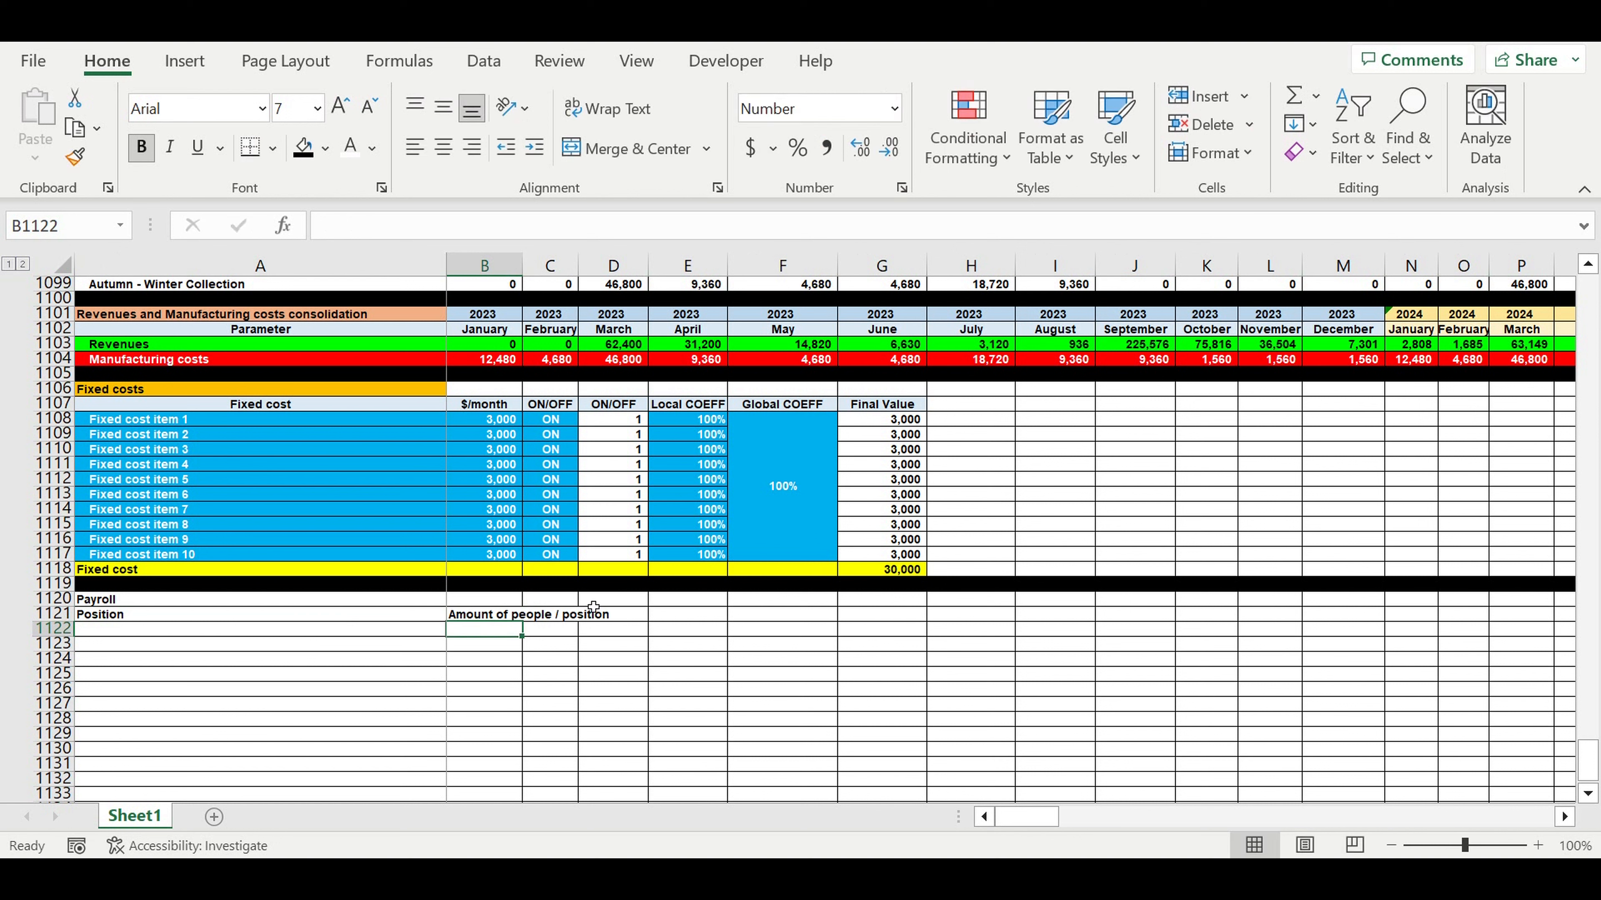
Format row 1121 with centred vertical alignment and wrapped text.
left_click(54, 617)
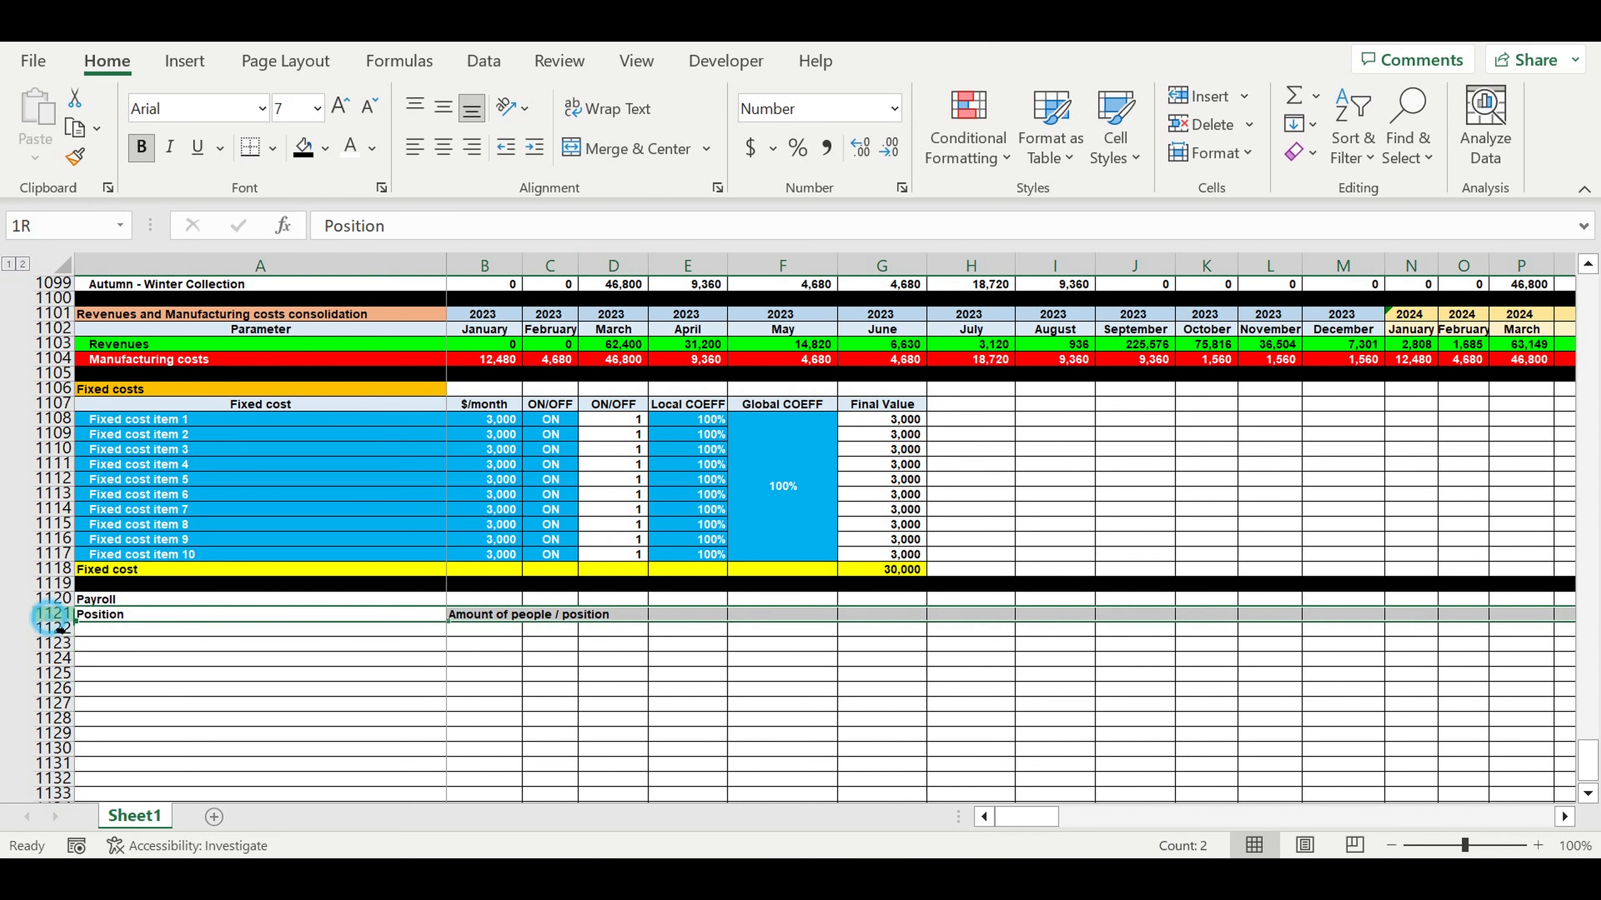
right_click(54, 619)
key("Escape")
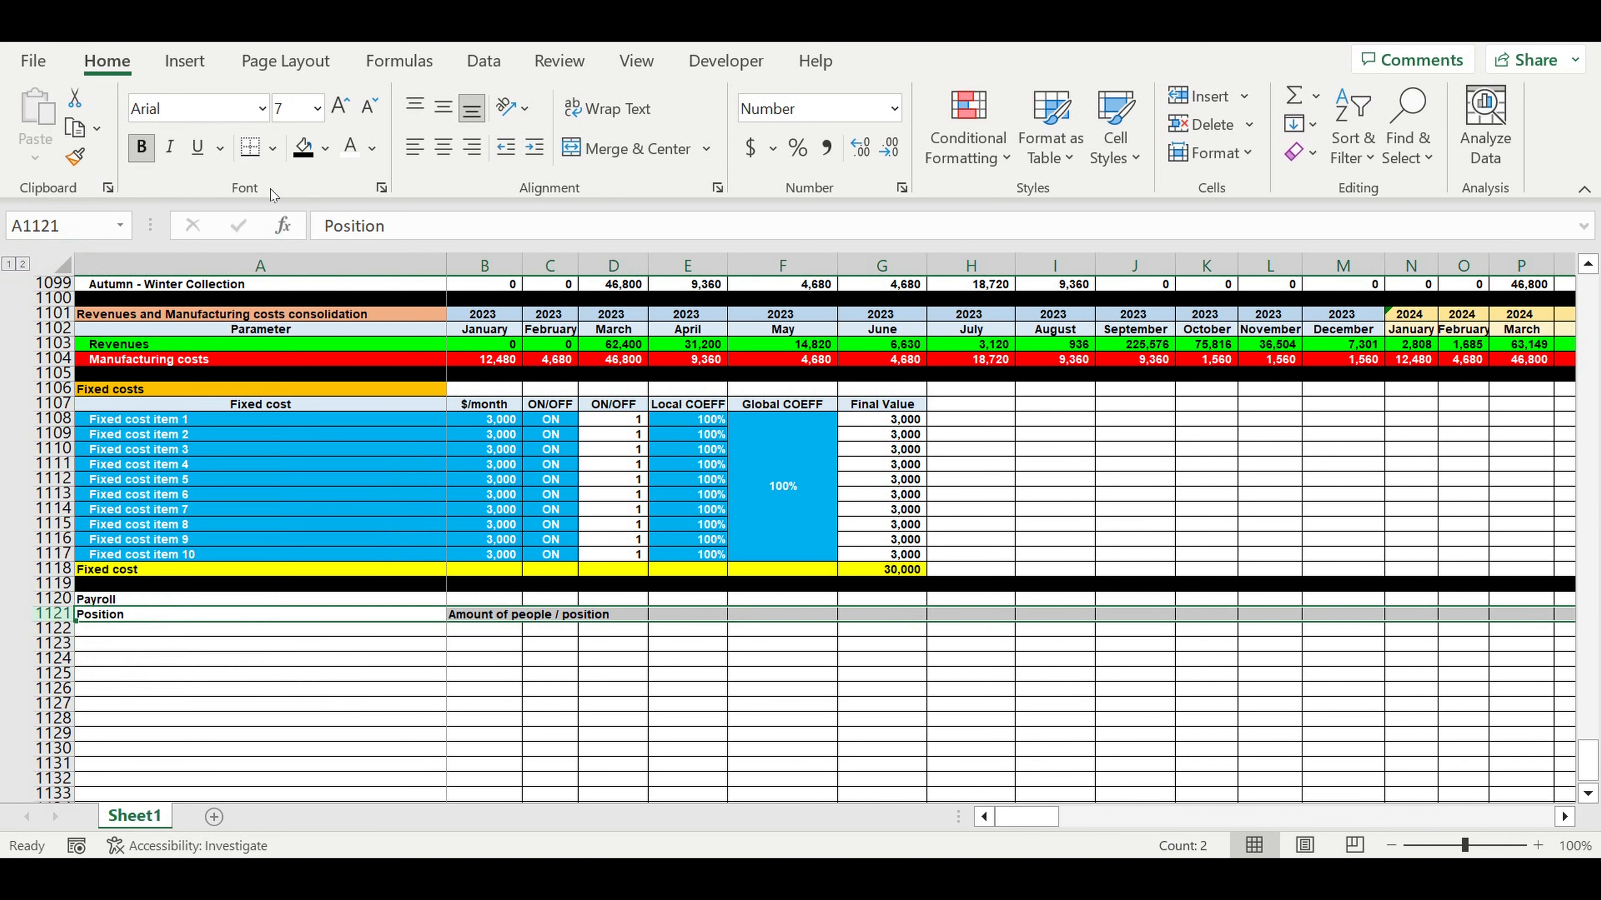
key("ctrl+1")
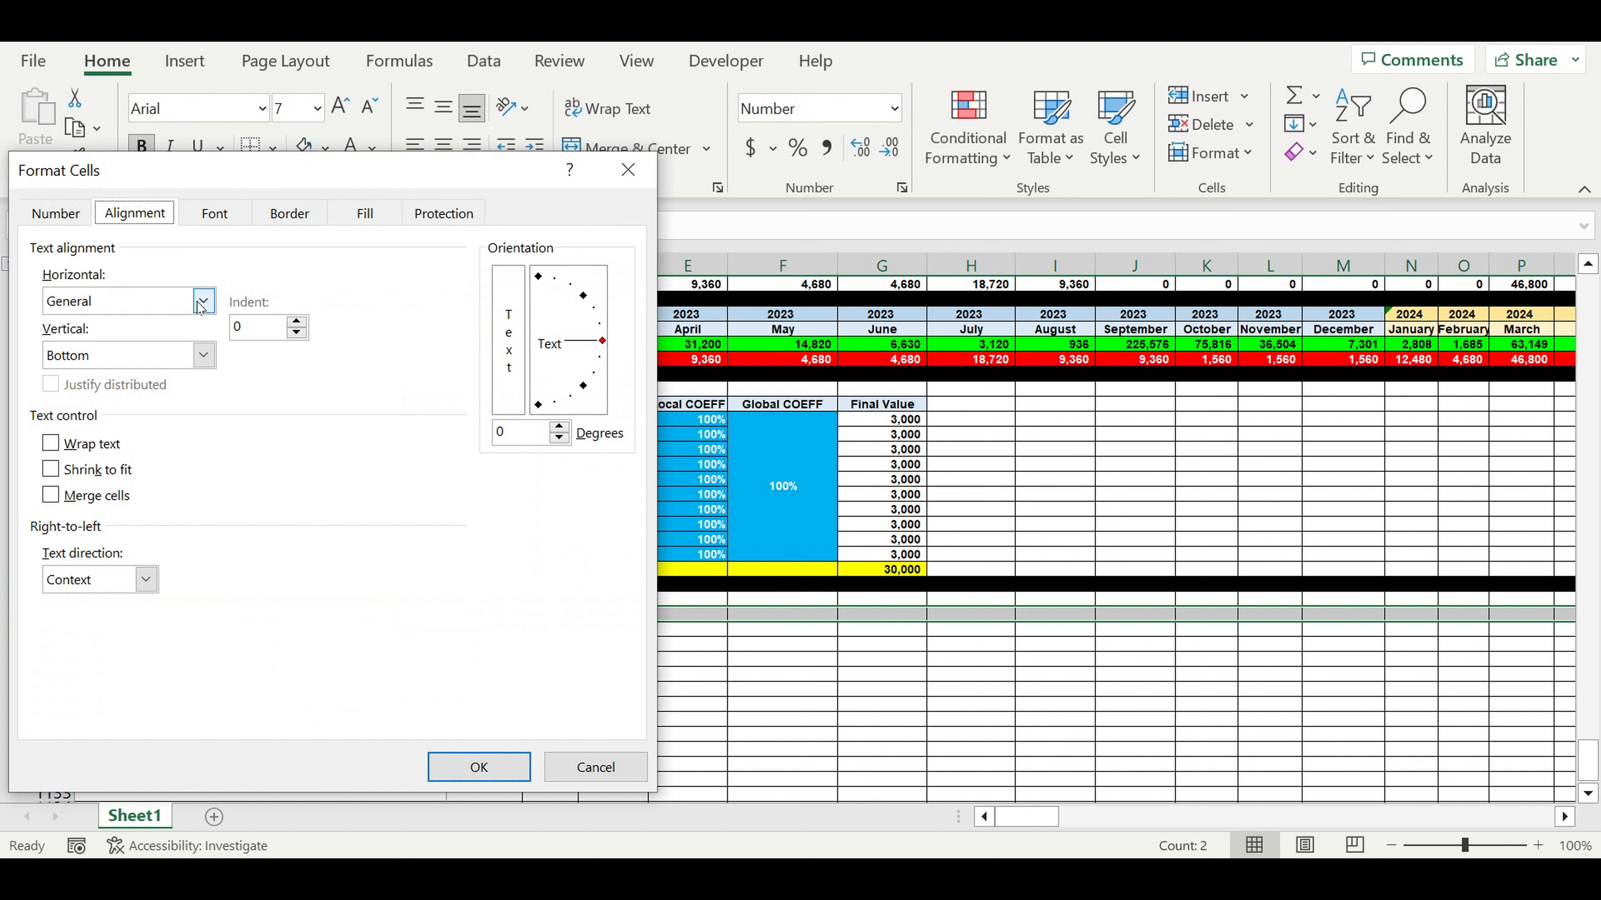
left_click(203, 355)
left_click(105, 396)
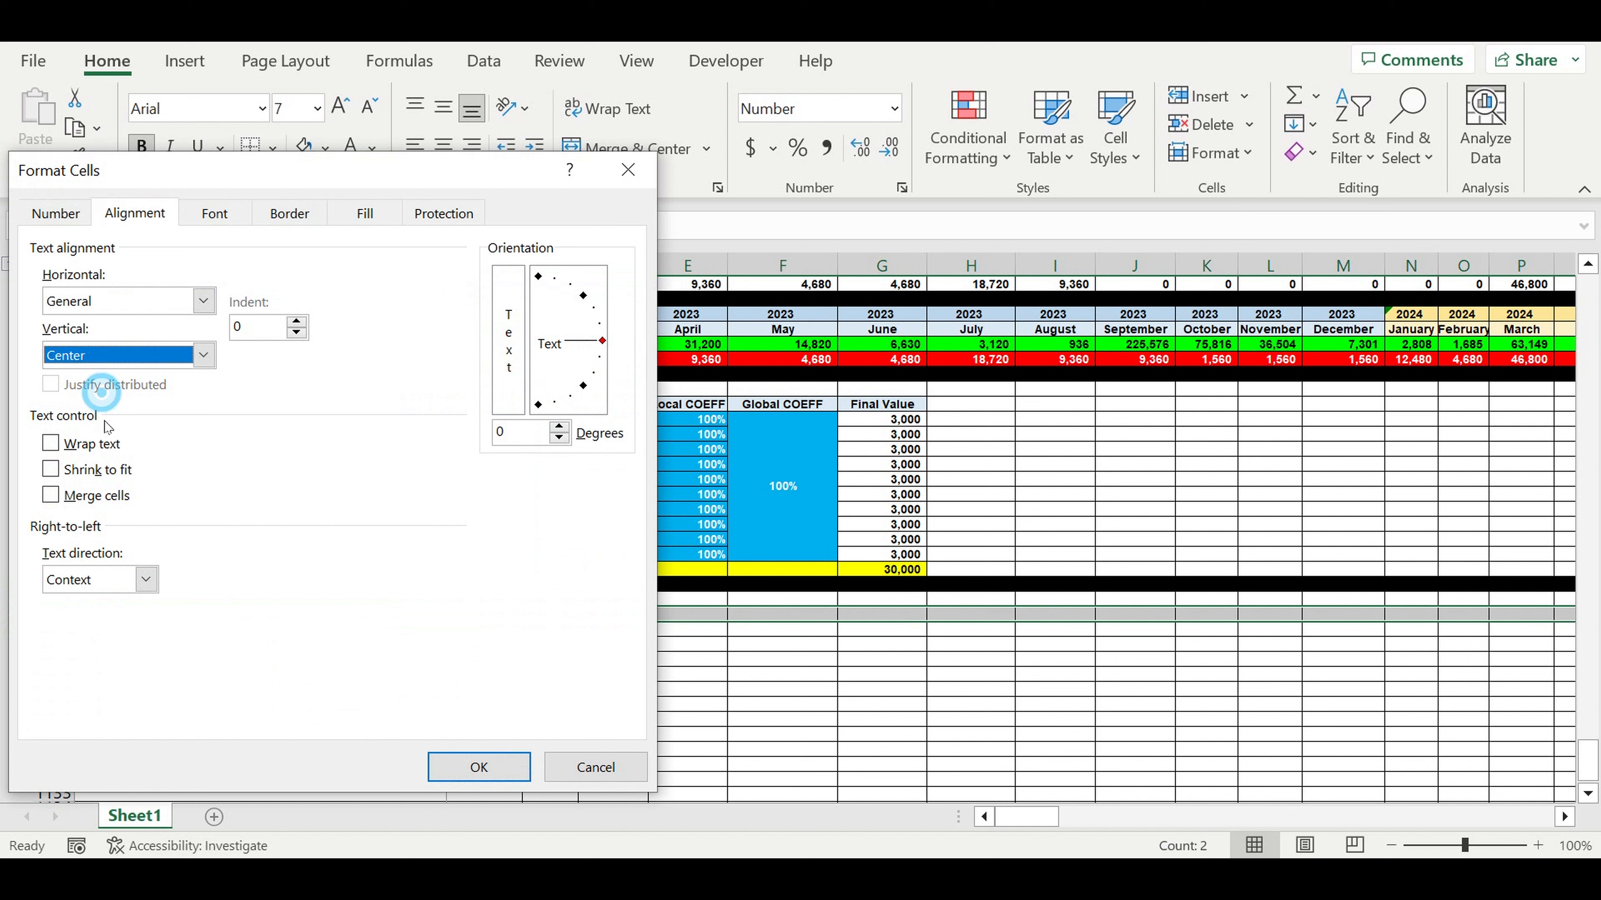
left_click(51, 443)
left_click(486, 777)
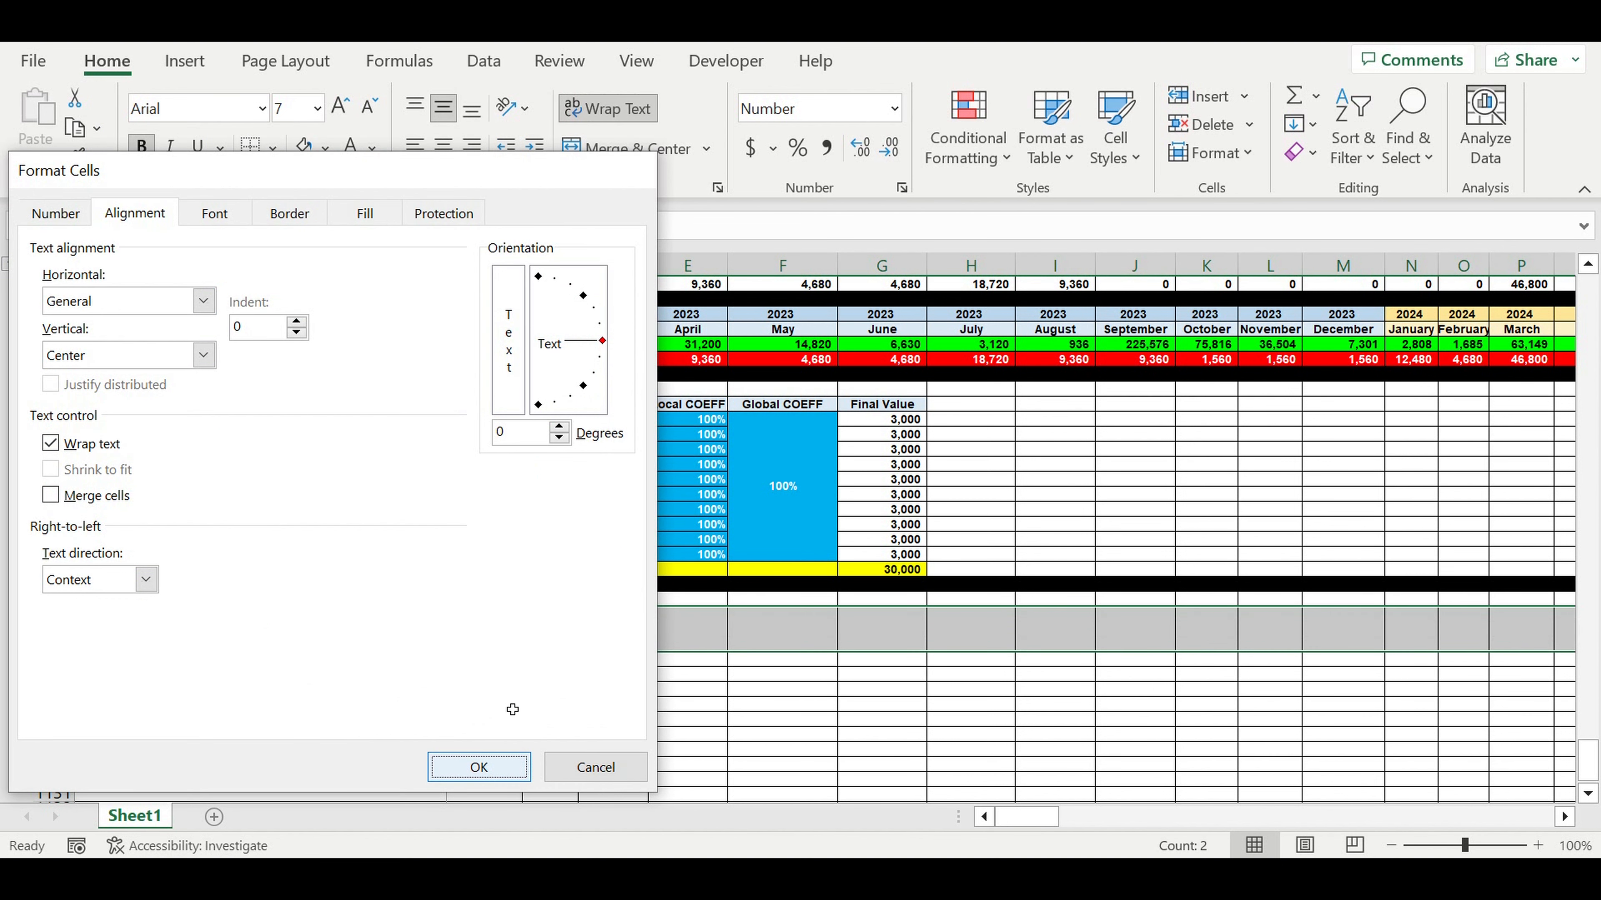
left_click(604, 719)
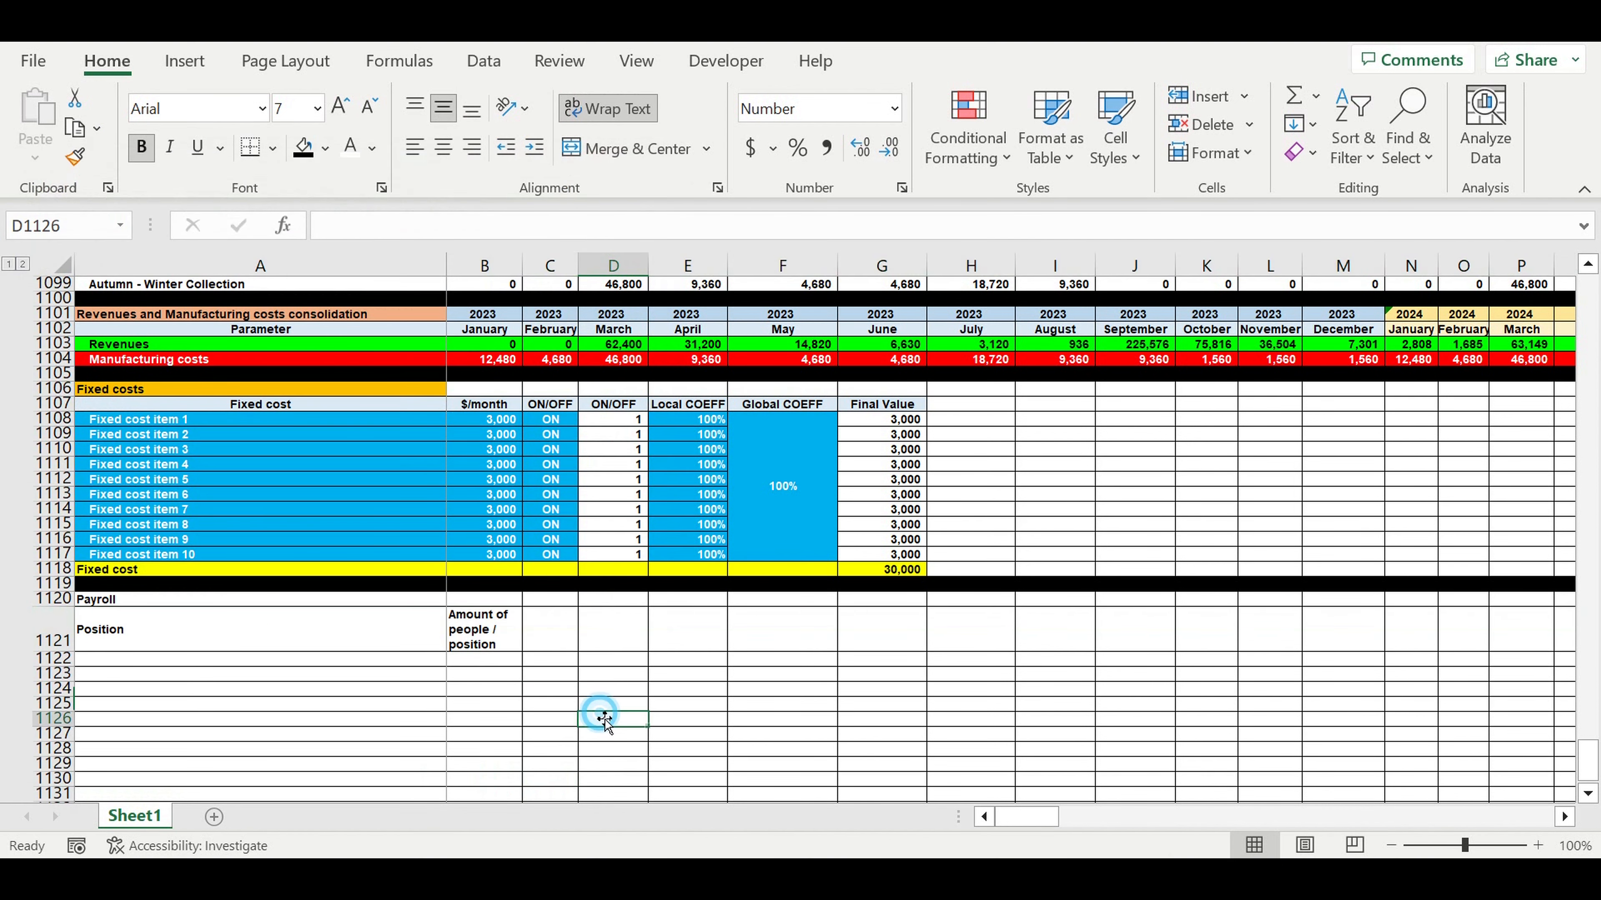
Centre the row 1121 headers horizontally and widen column B so its header wraps onto two lines.
left_click(484, 634)
left_click(53, 641)
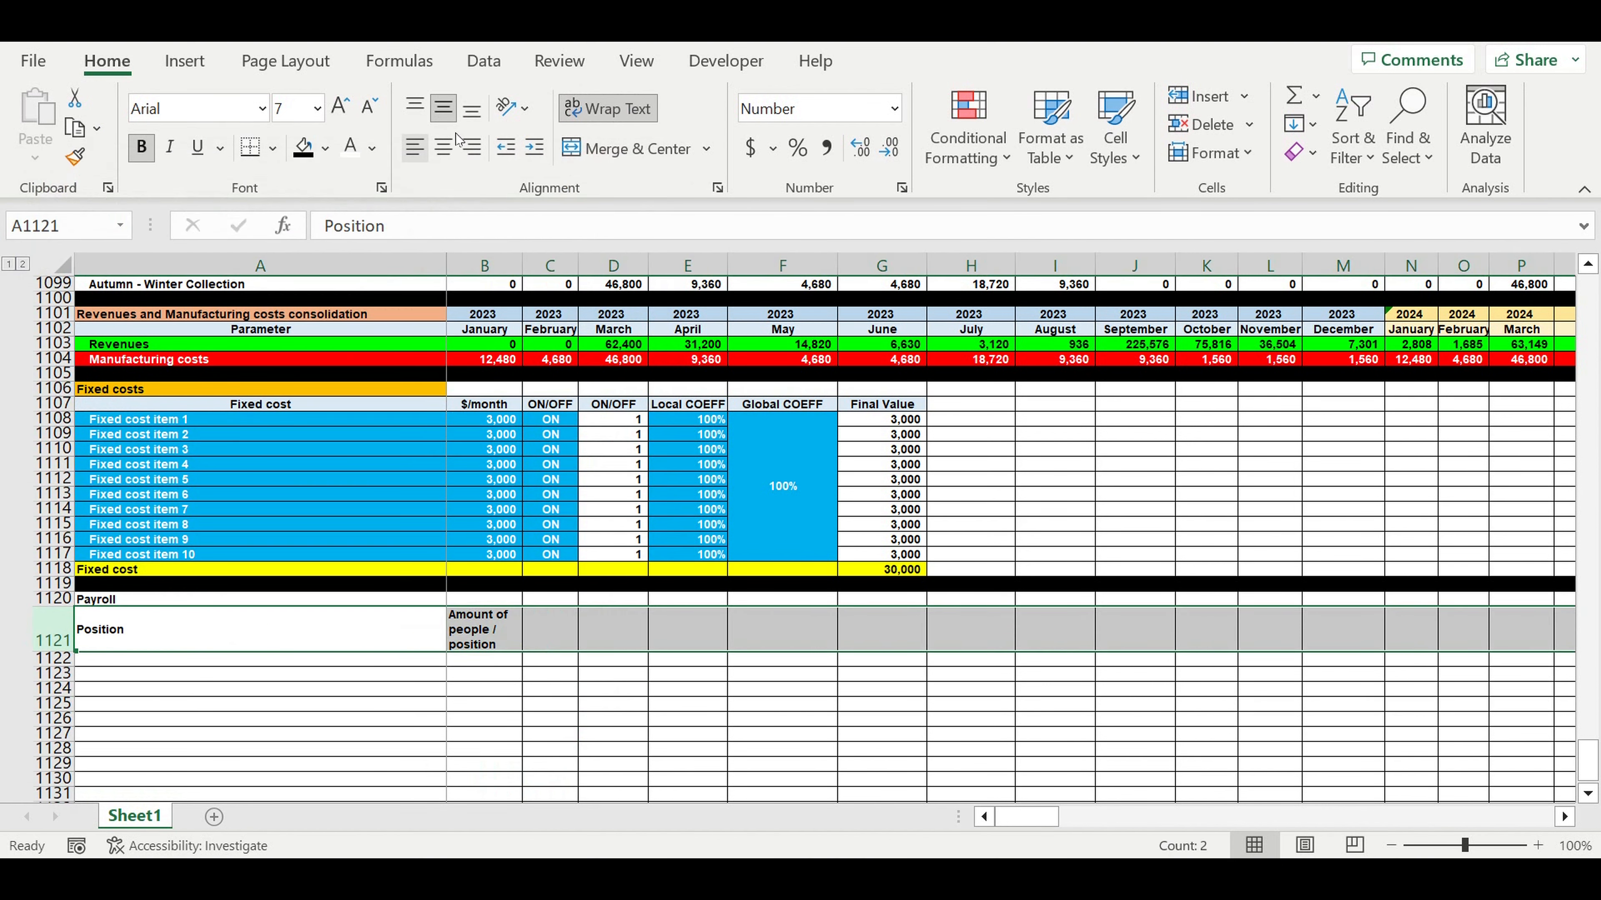
left_click(444, 148)
left_click(608, 693)
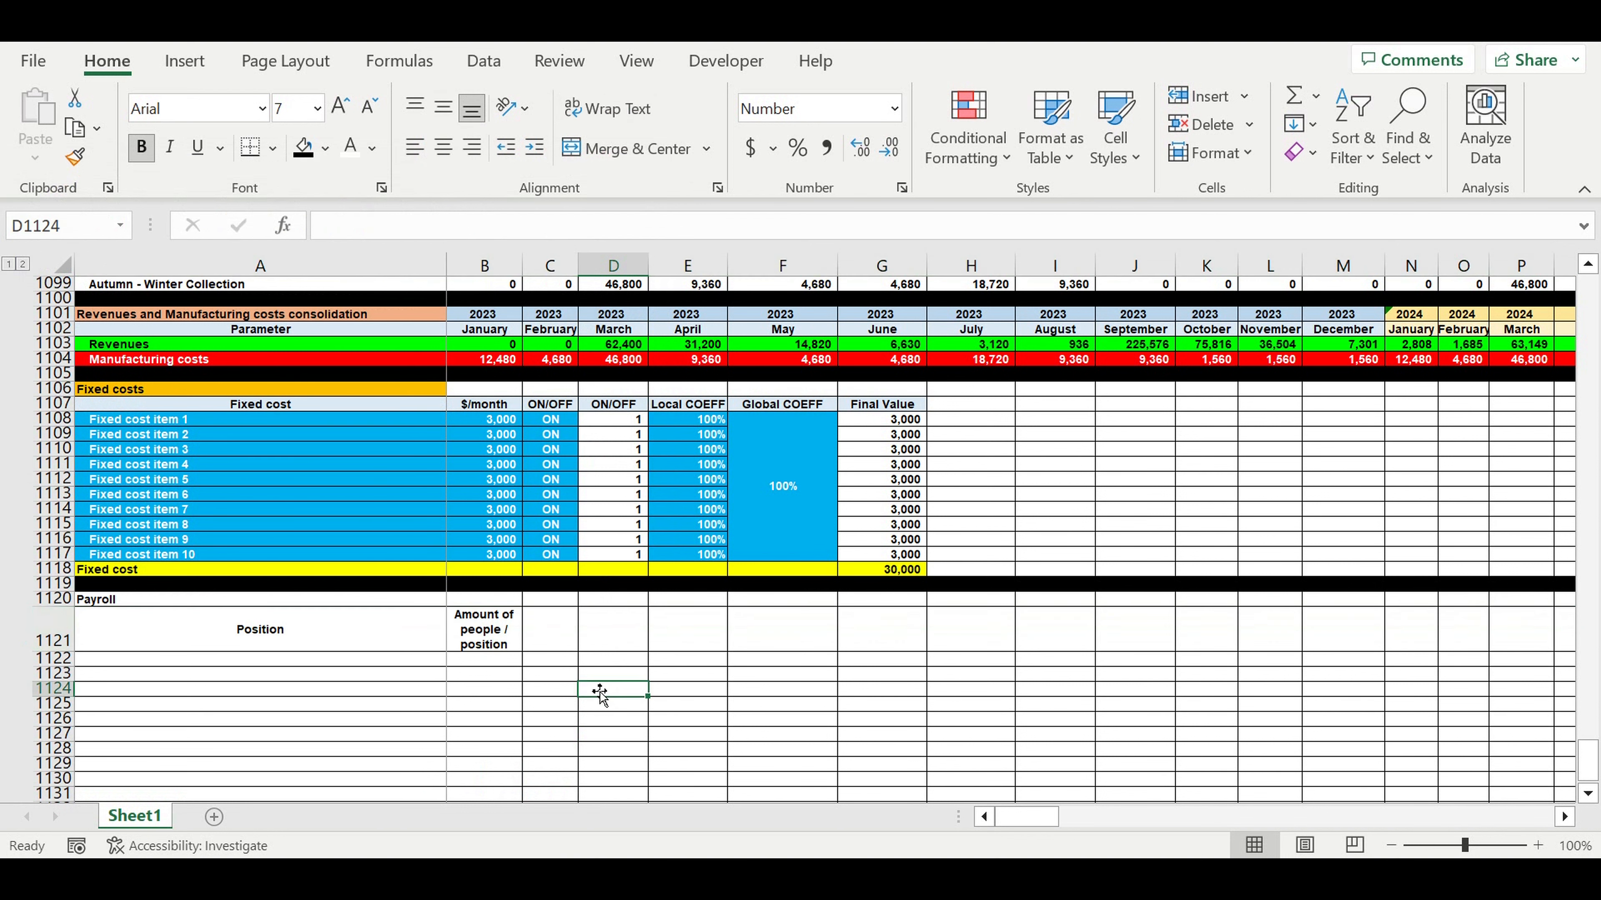
left_click(491, 610)
left_click_drag(522, 266, 561, 265)
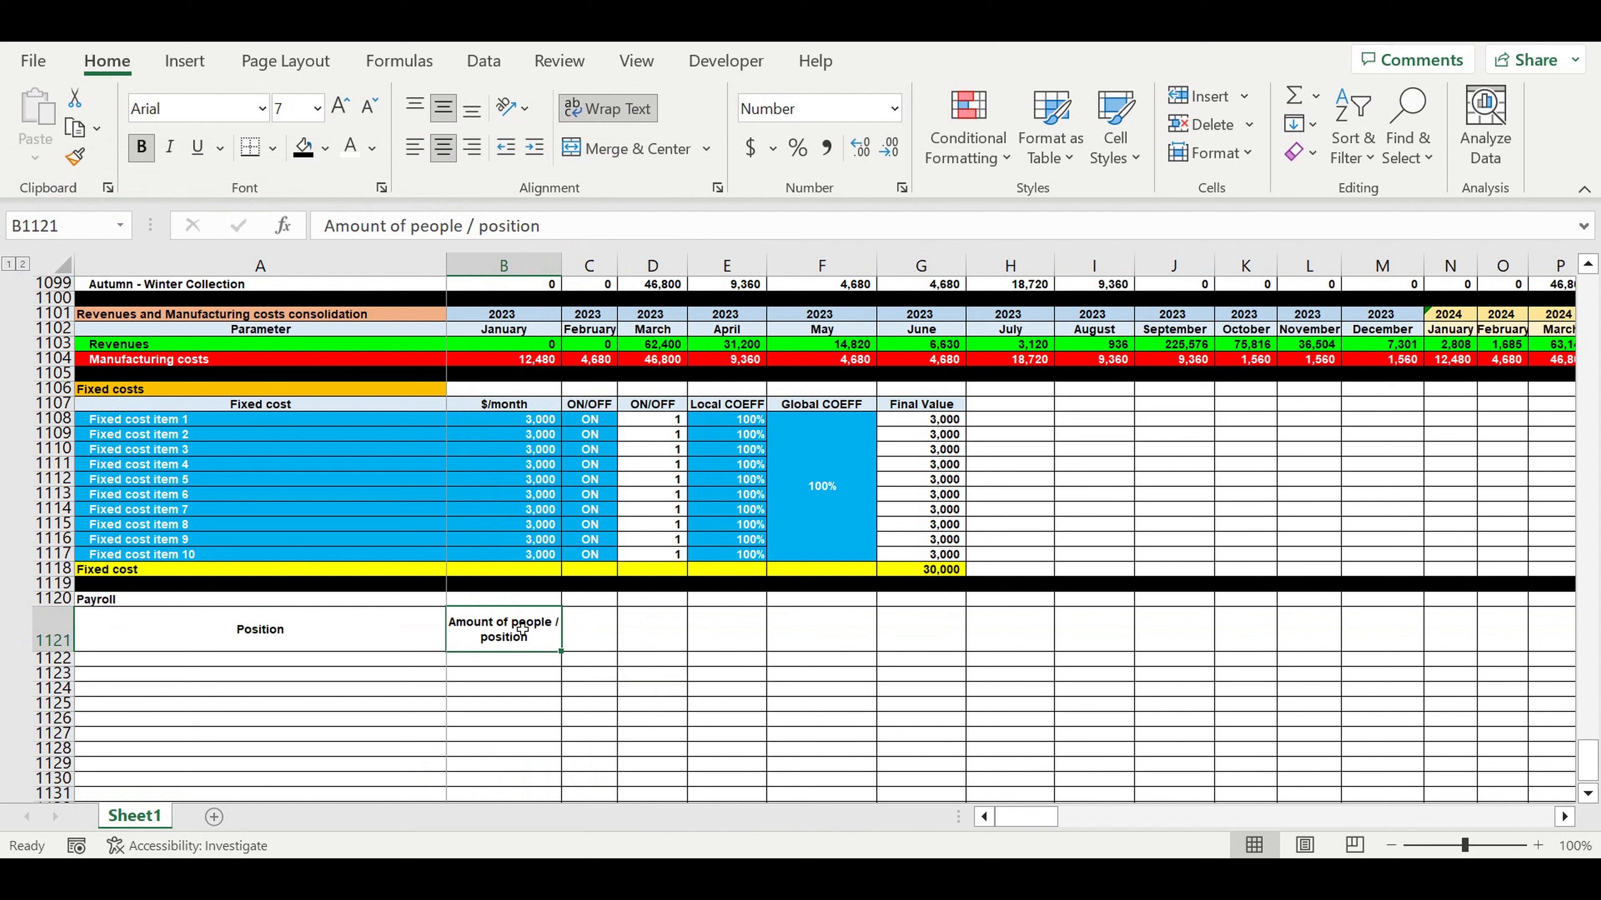
Enter the header "Salary / person / Position" in C1121, correcting any mistyped separator.
left_click(595, 631)
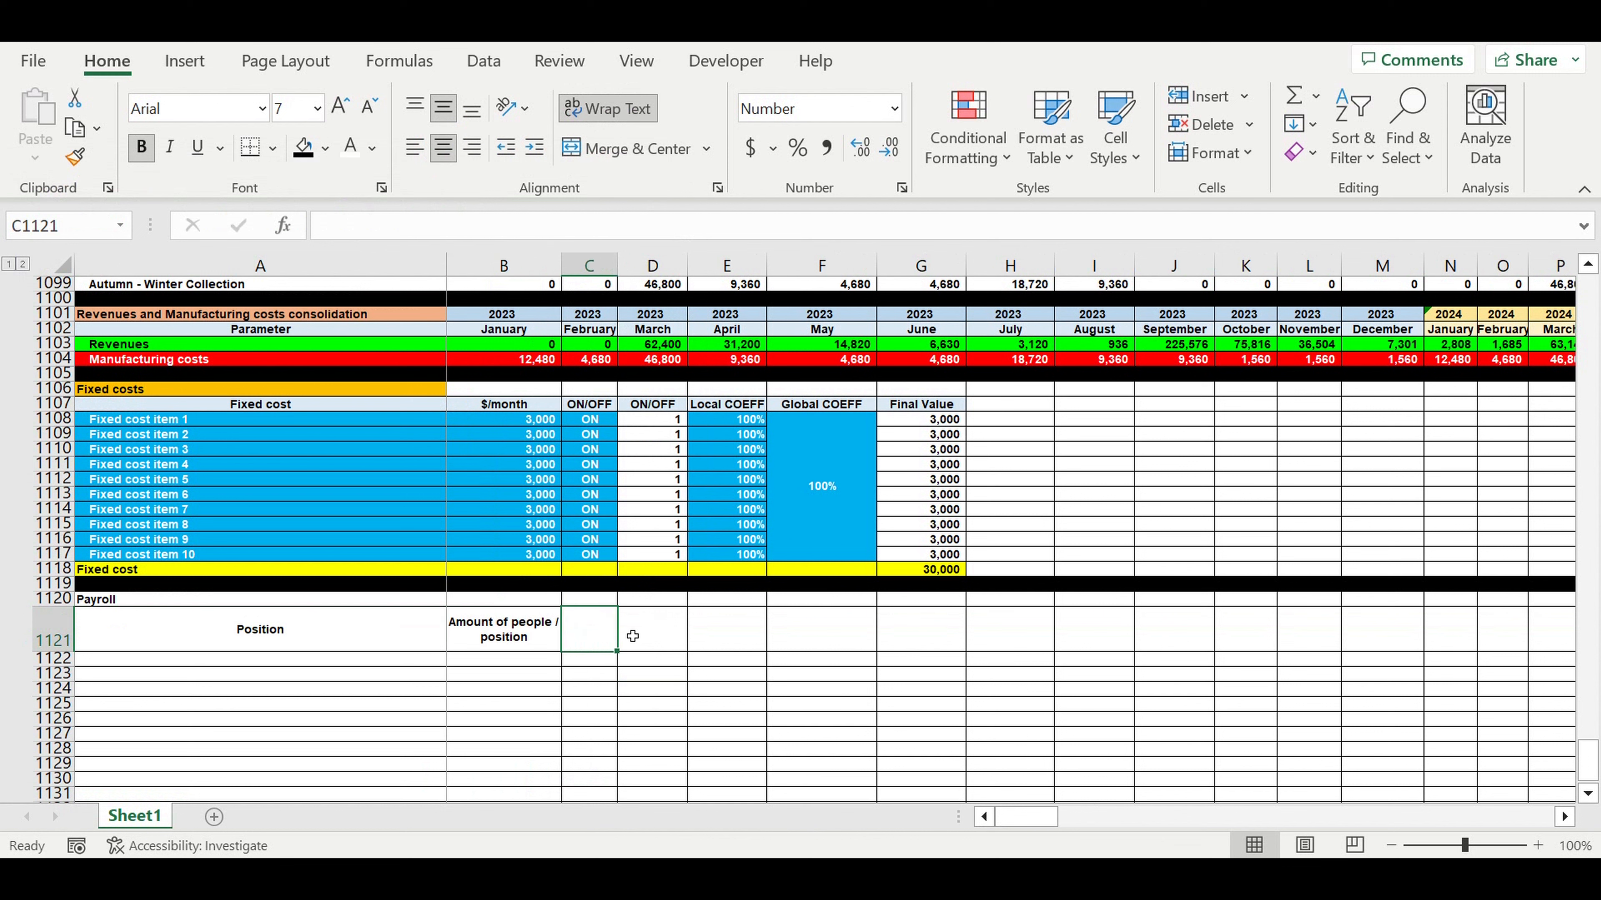
type("Salary")
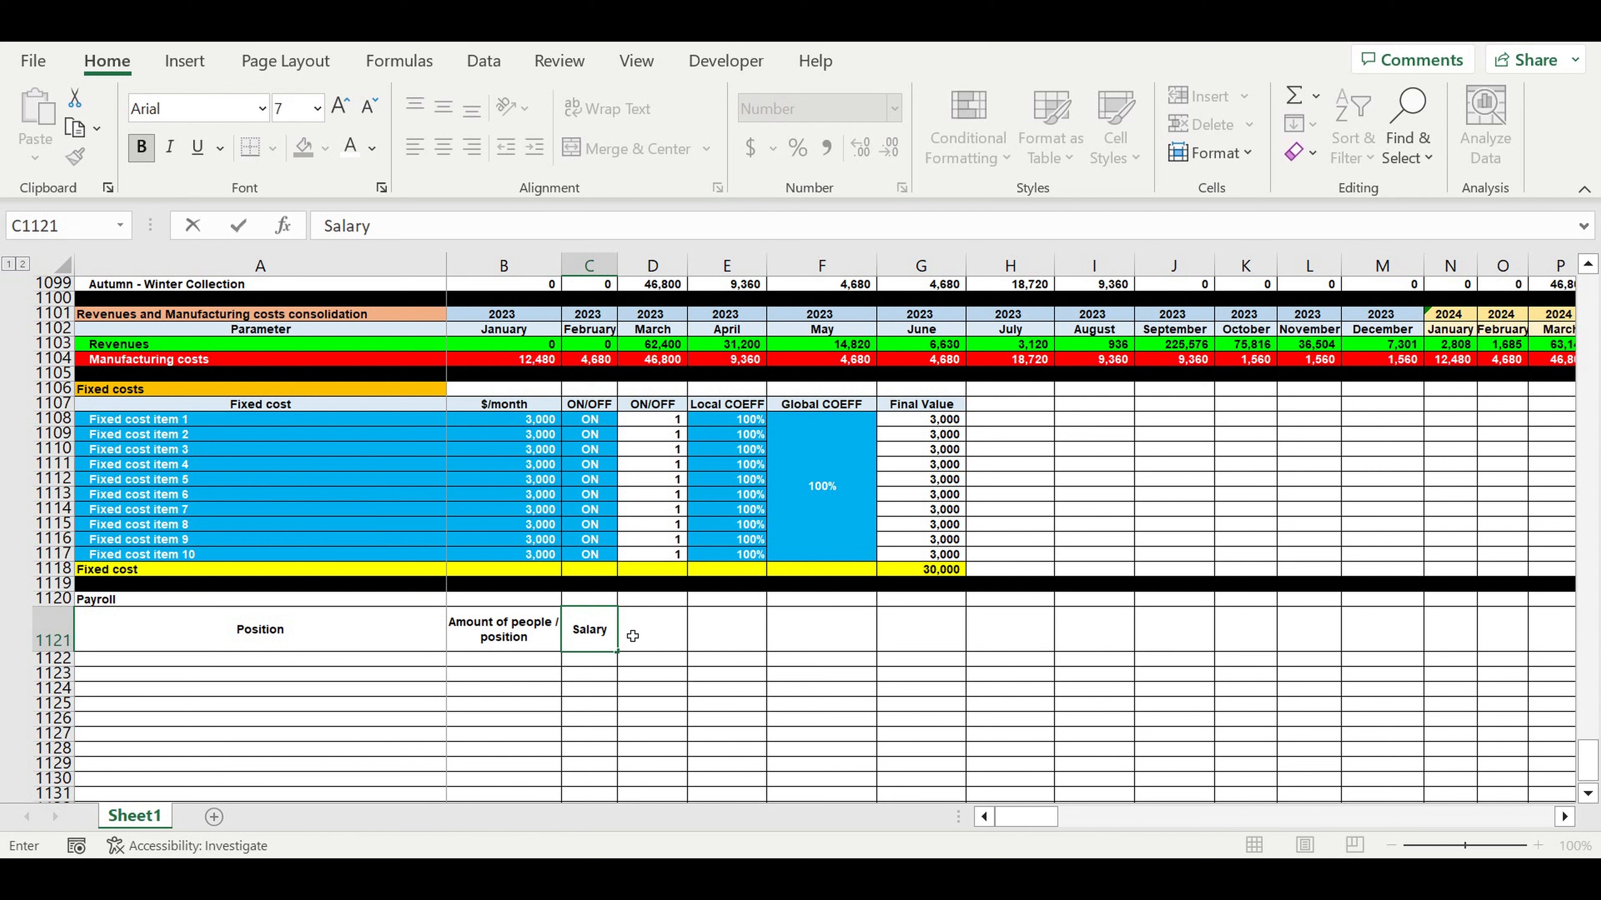
type(" / person/")
key("BackSpace")
type("? po")
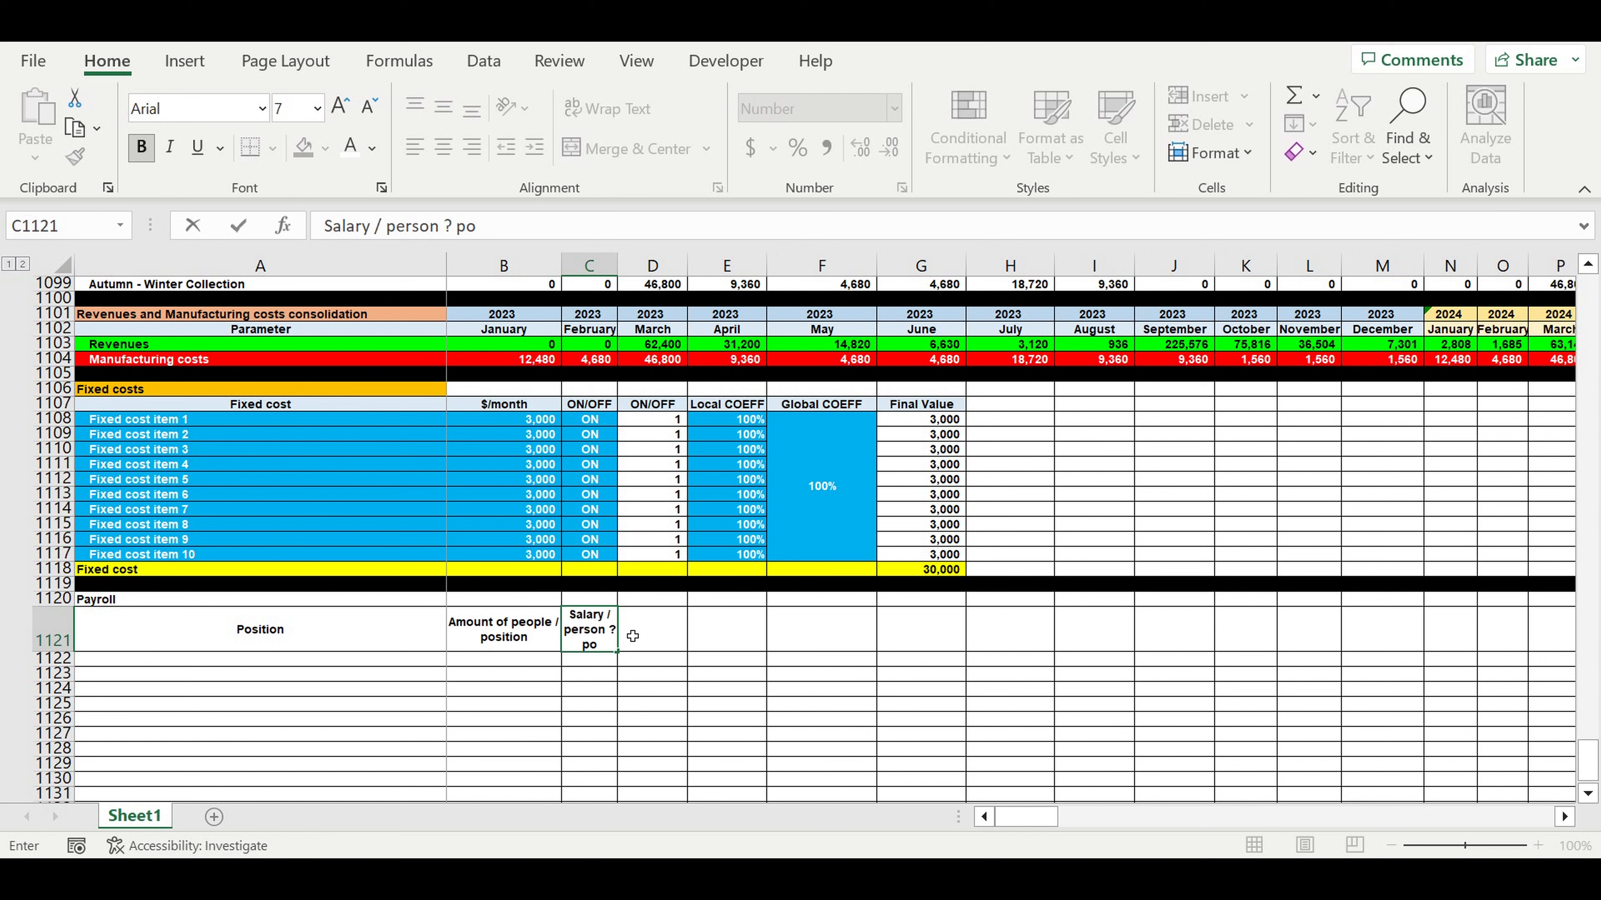
type("sition")
key("Return")
left_click(600, 657)
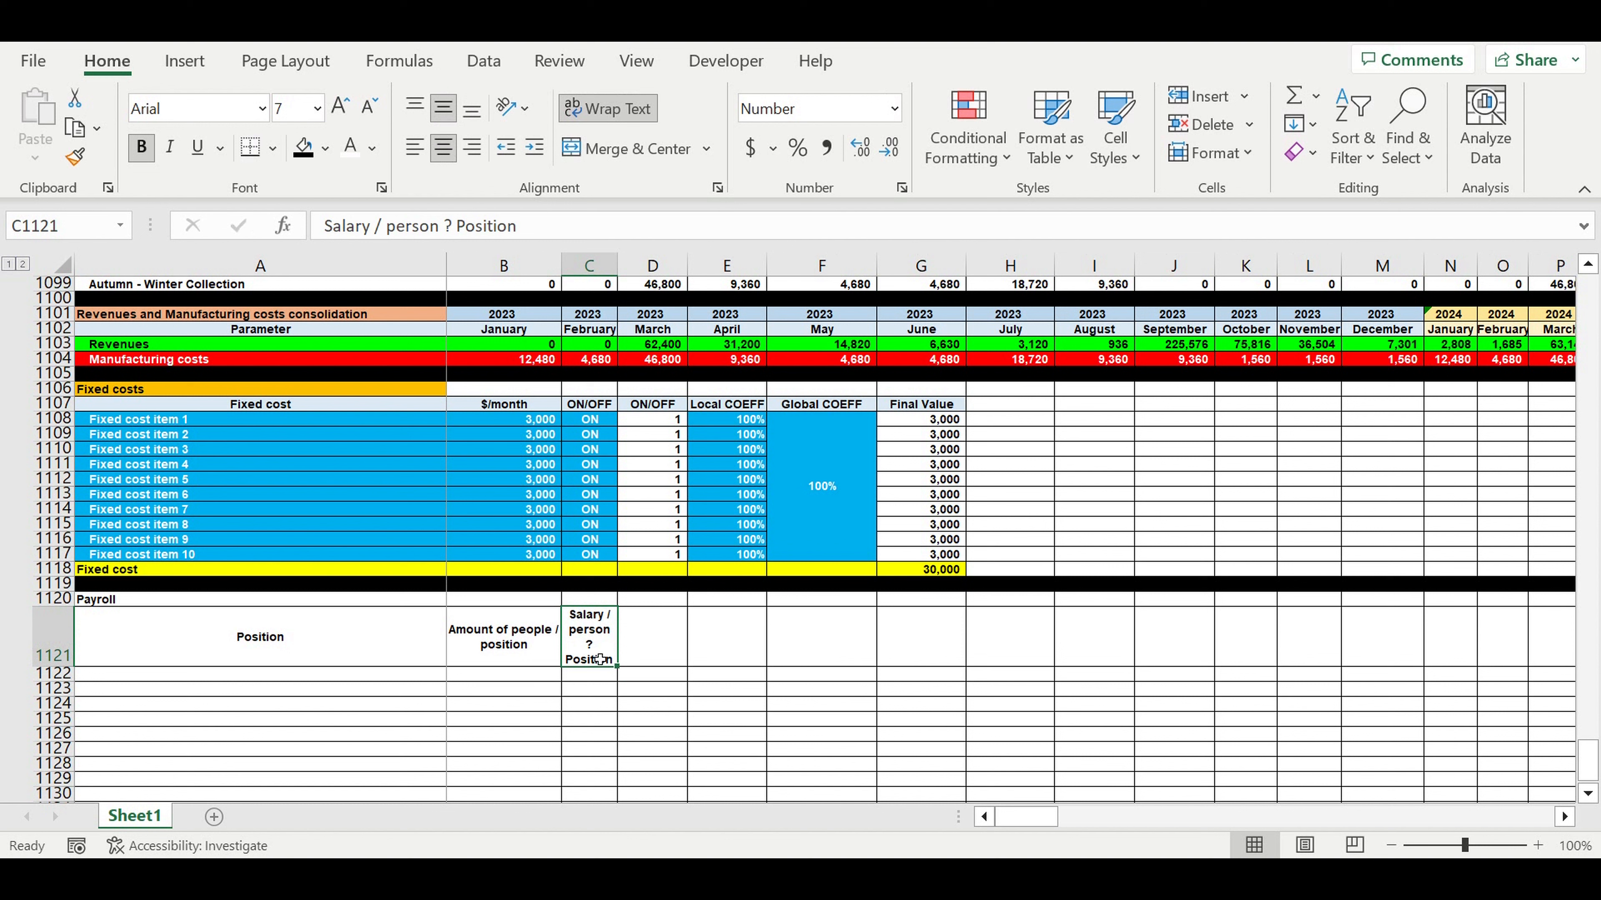
left_click(459, 227)
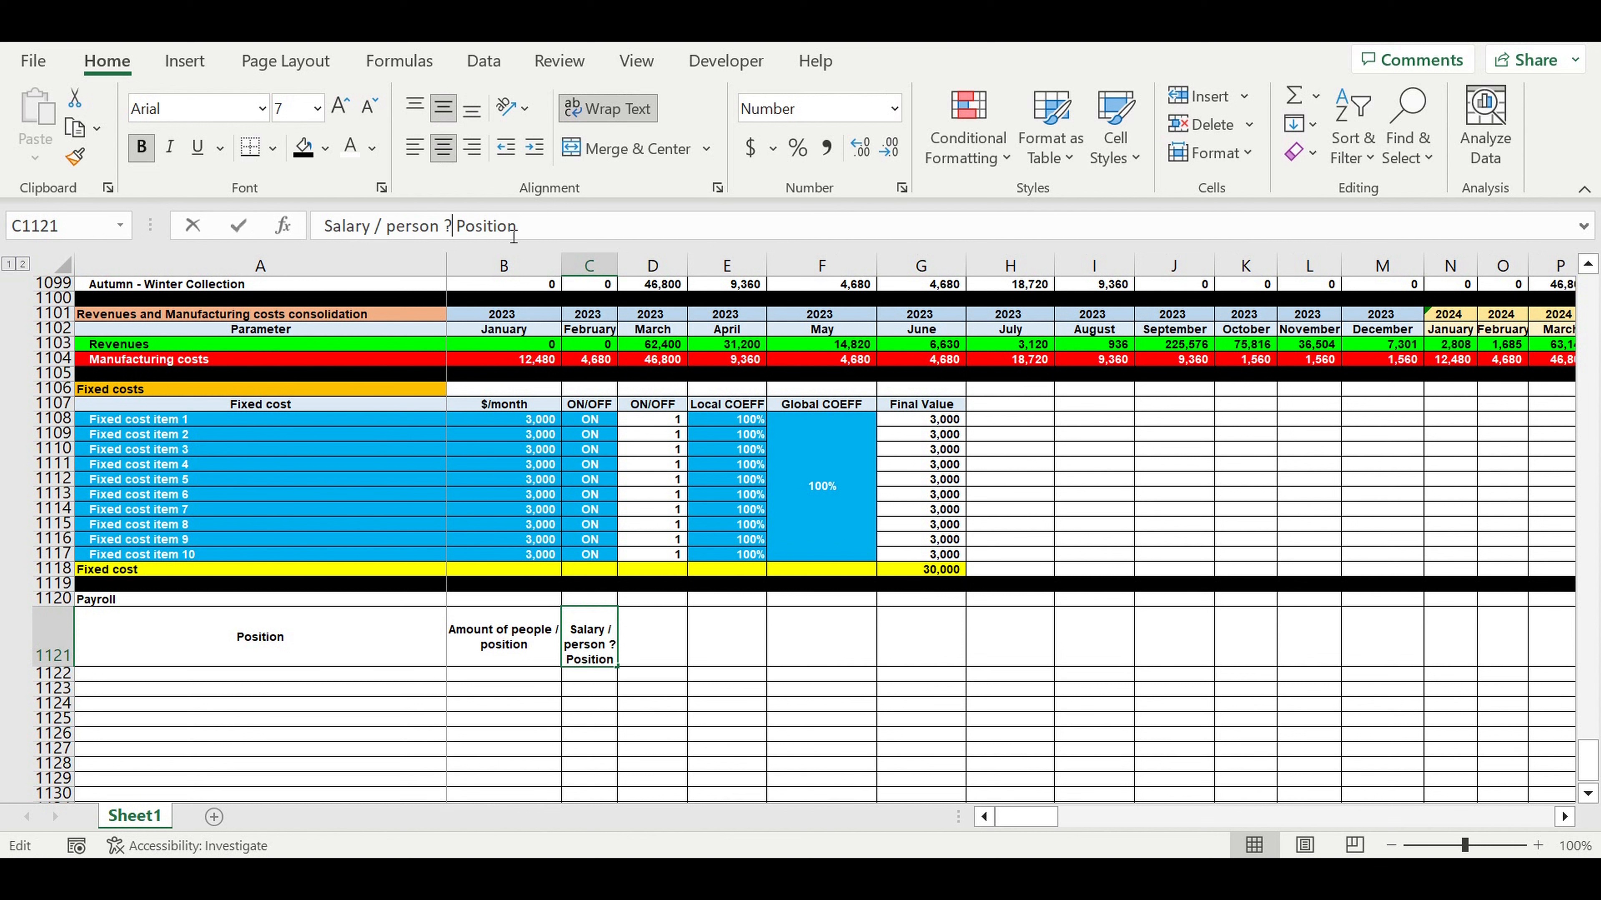
key("BackSpace")
key("BackSpace")
type("/")
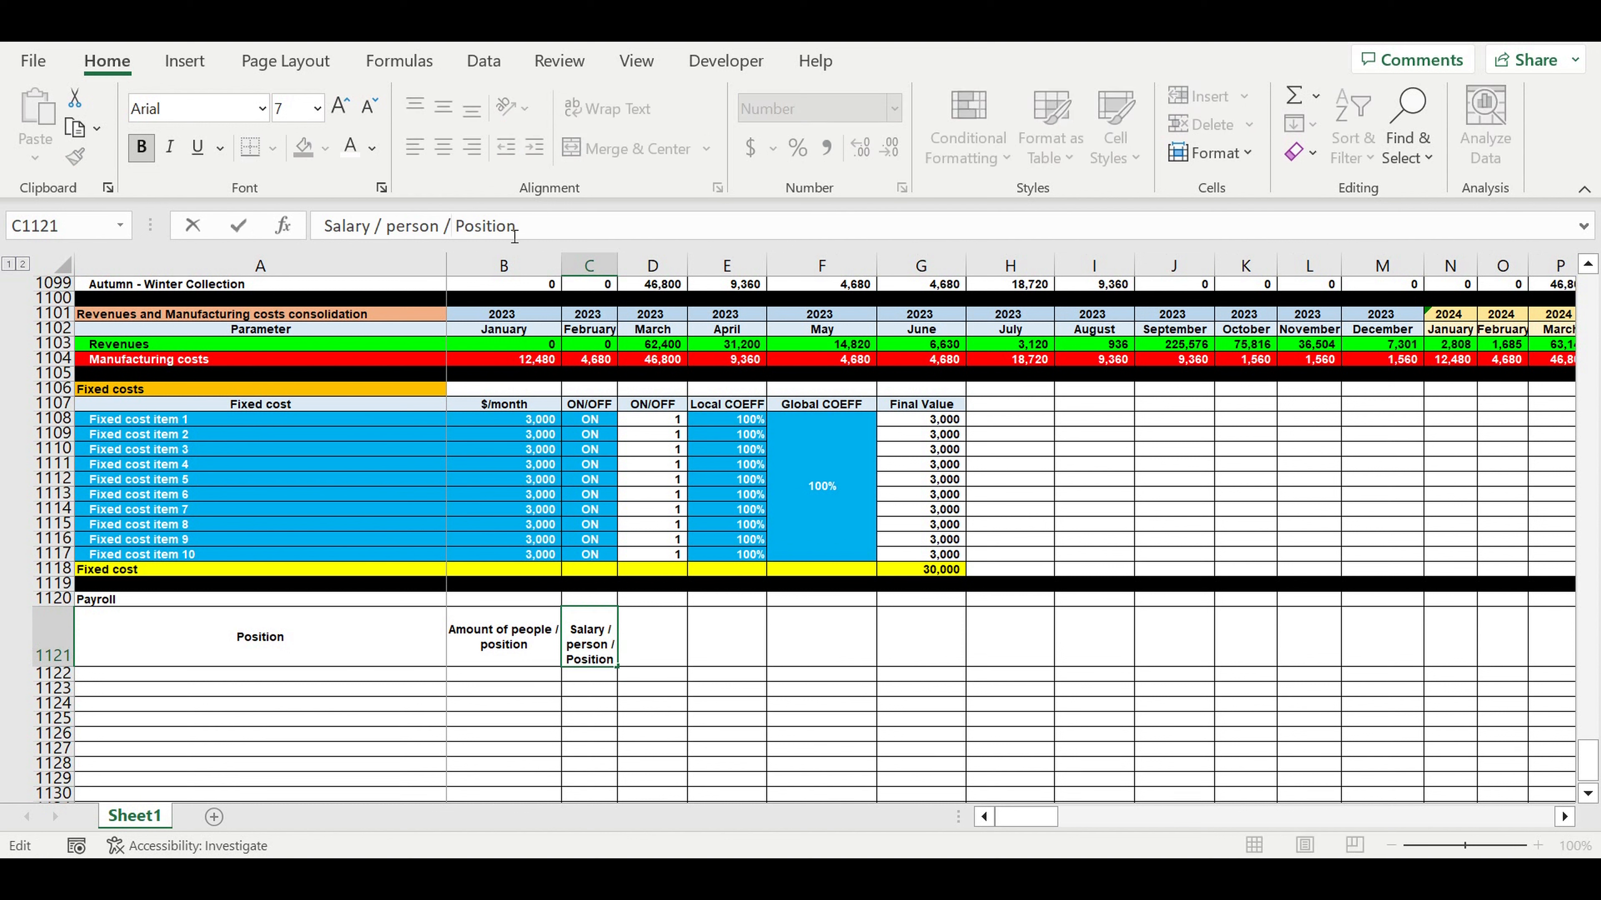
key("Return")
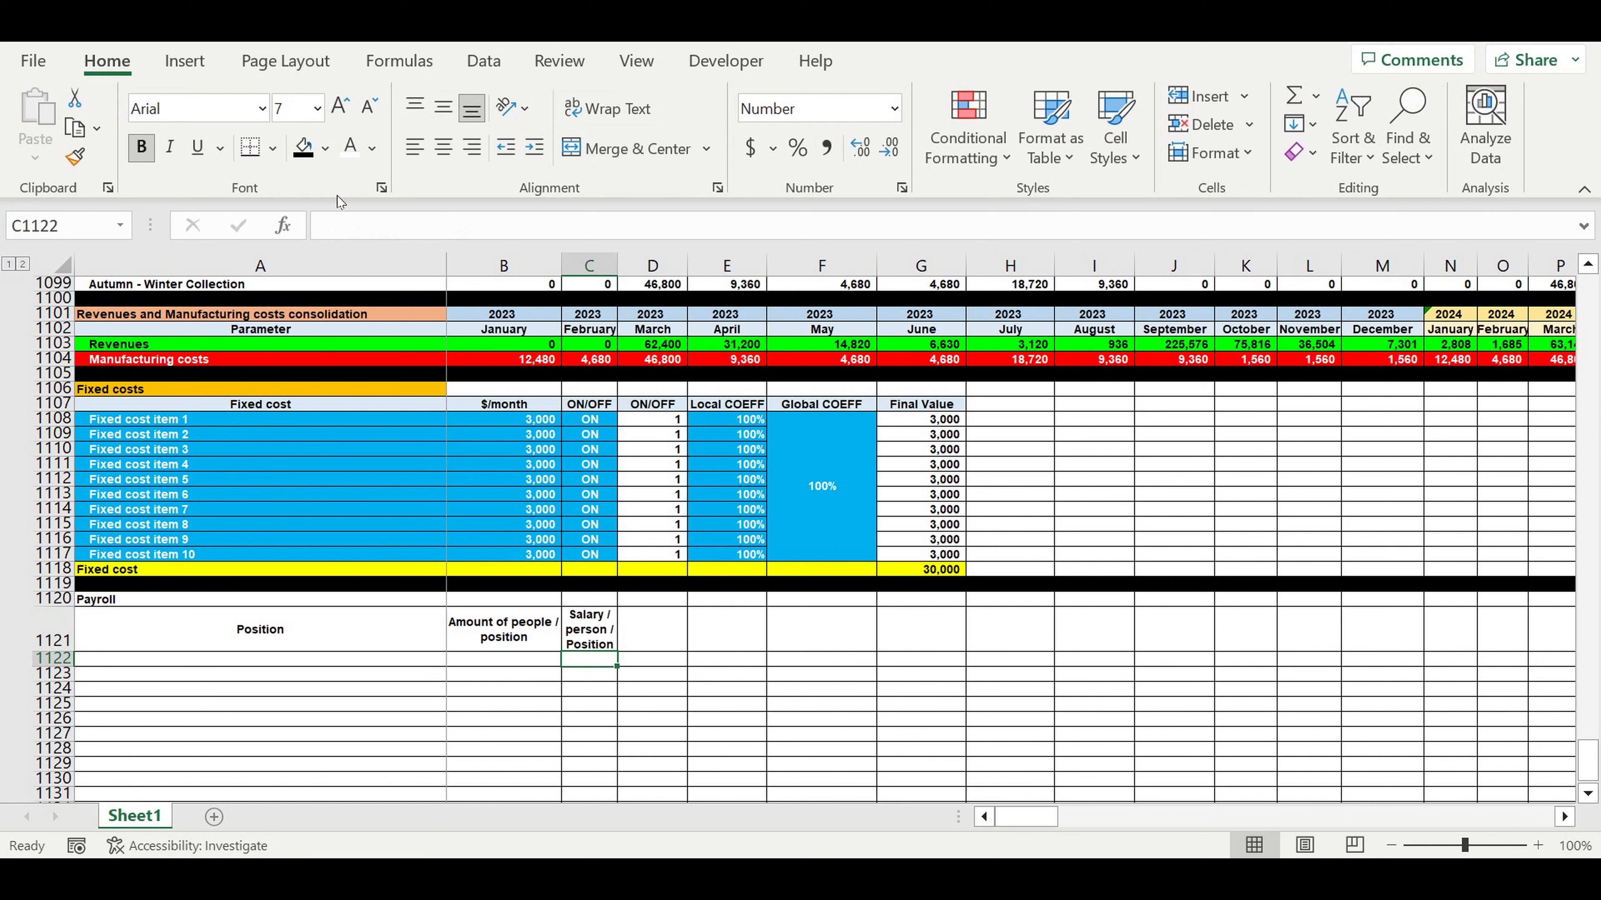
Give the Payroll title cell A1120 a standard green fill and white text.
left_click(107, 599)
left_click(326, 149)
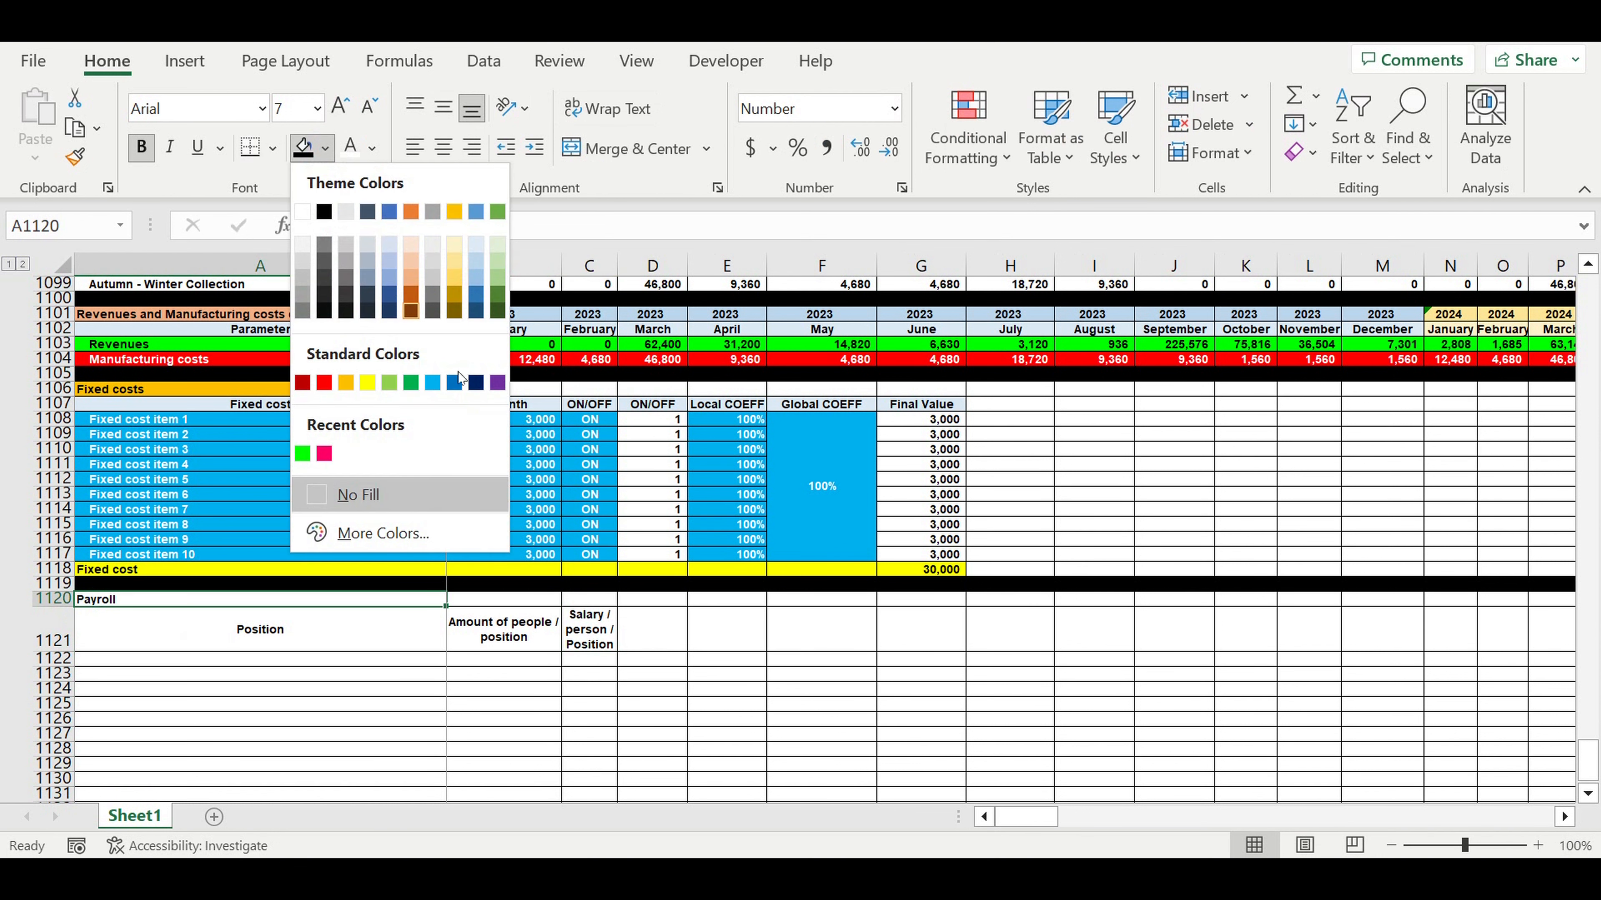
left_click(409, 386)
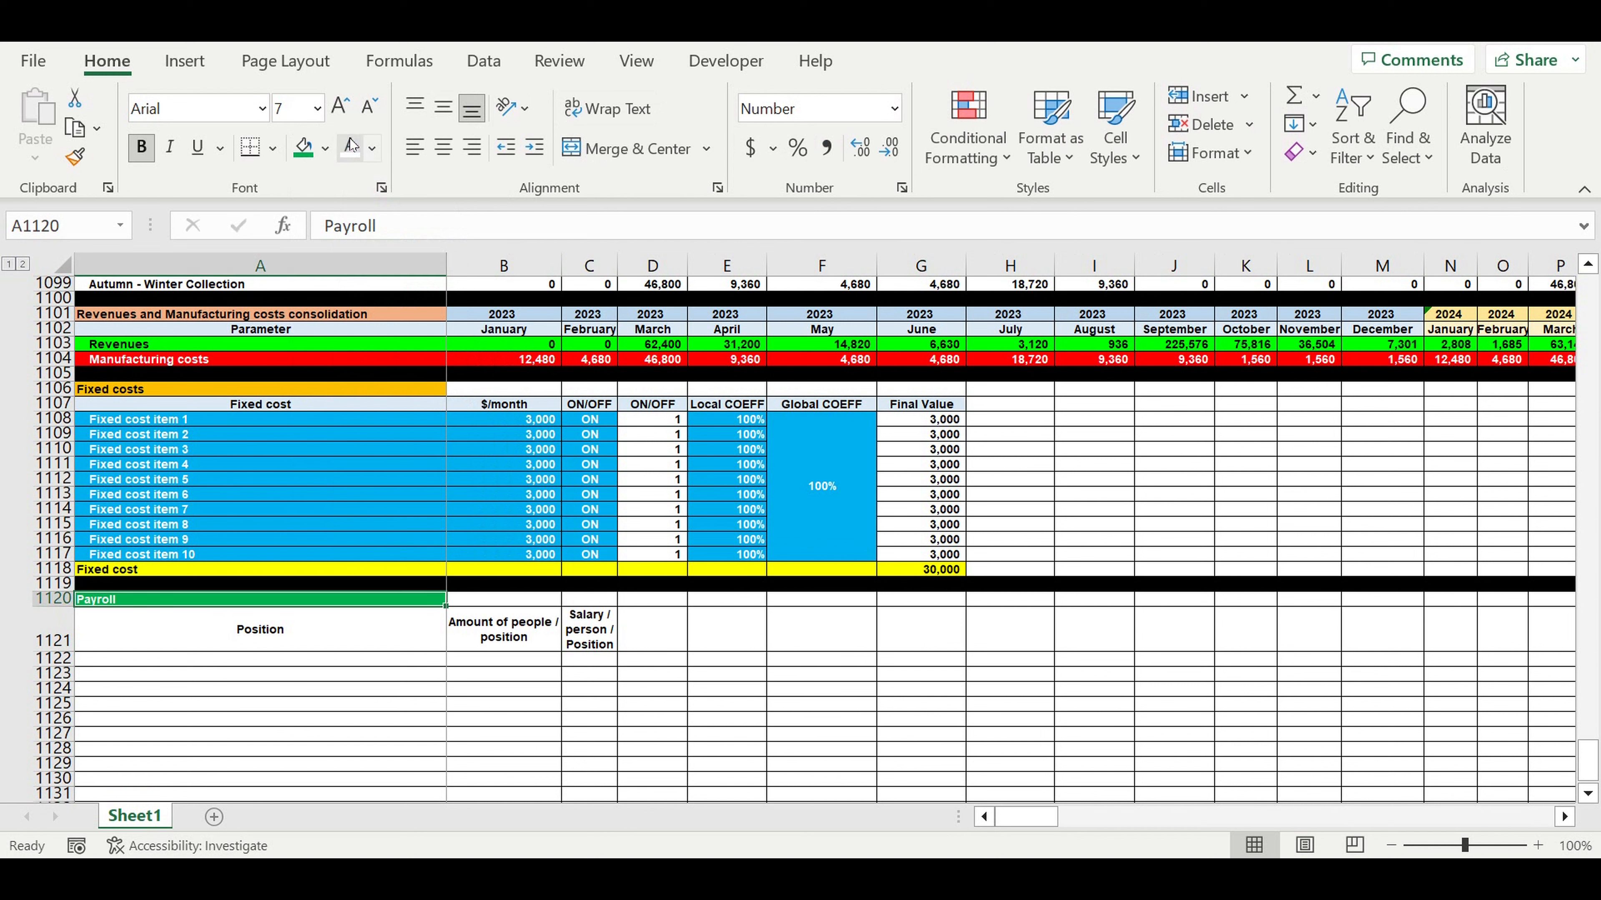
left_click(295, 707)
Enter "Position 1" in A1122 and fill the series down to "Position 10" in A1131.
left_click(244, 659)
type("Position")
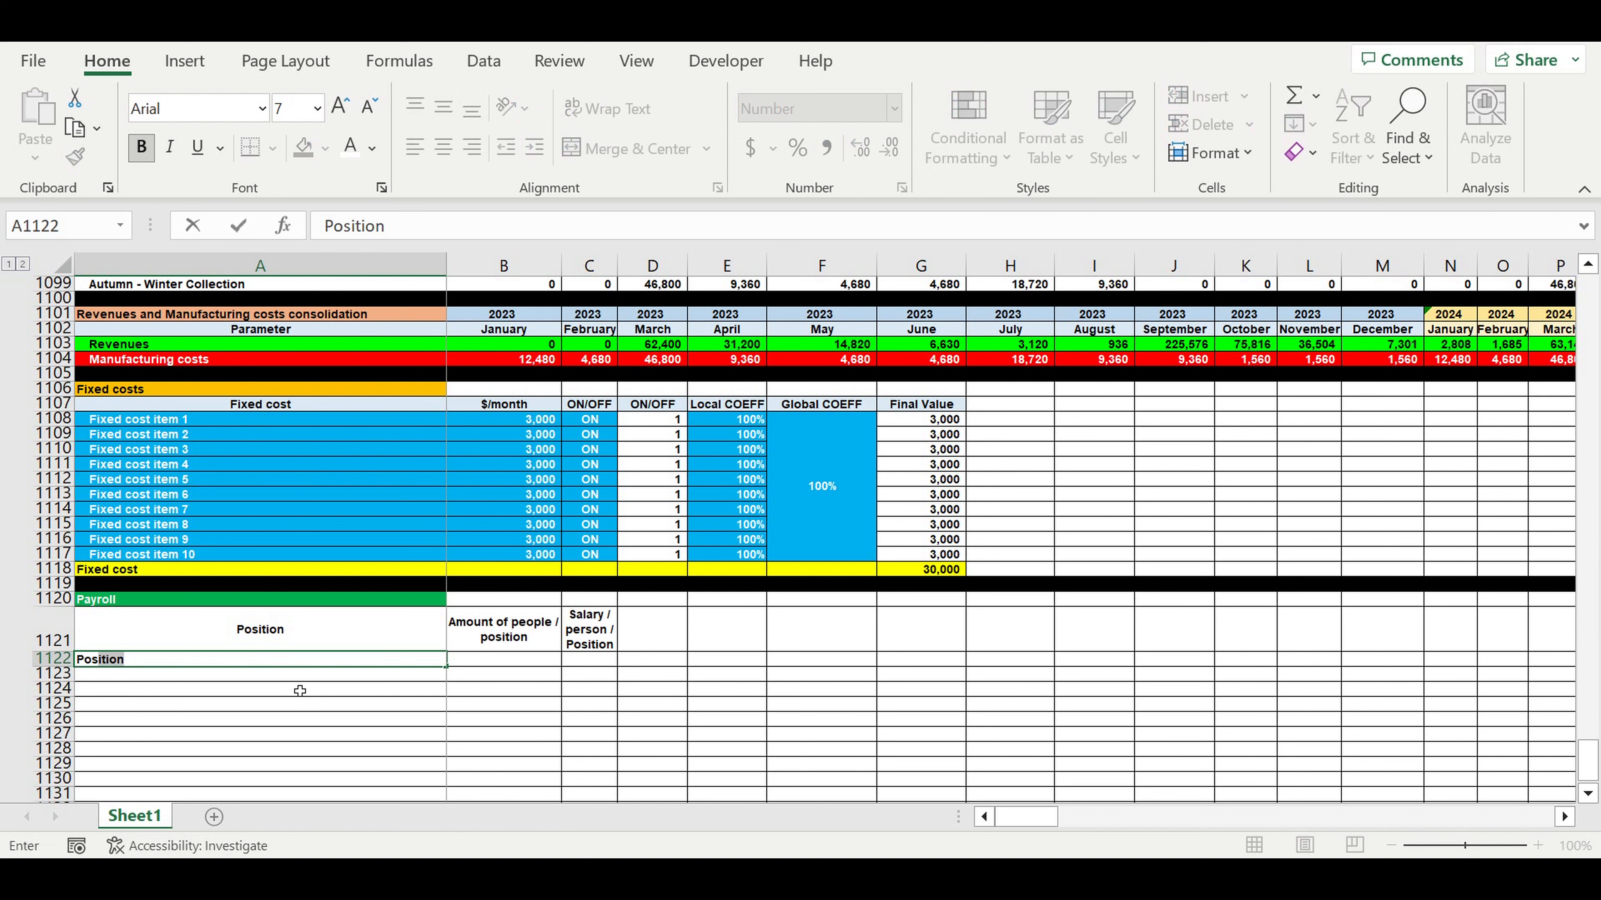
type("ition 1")
key("Return")
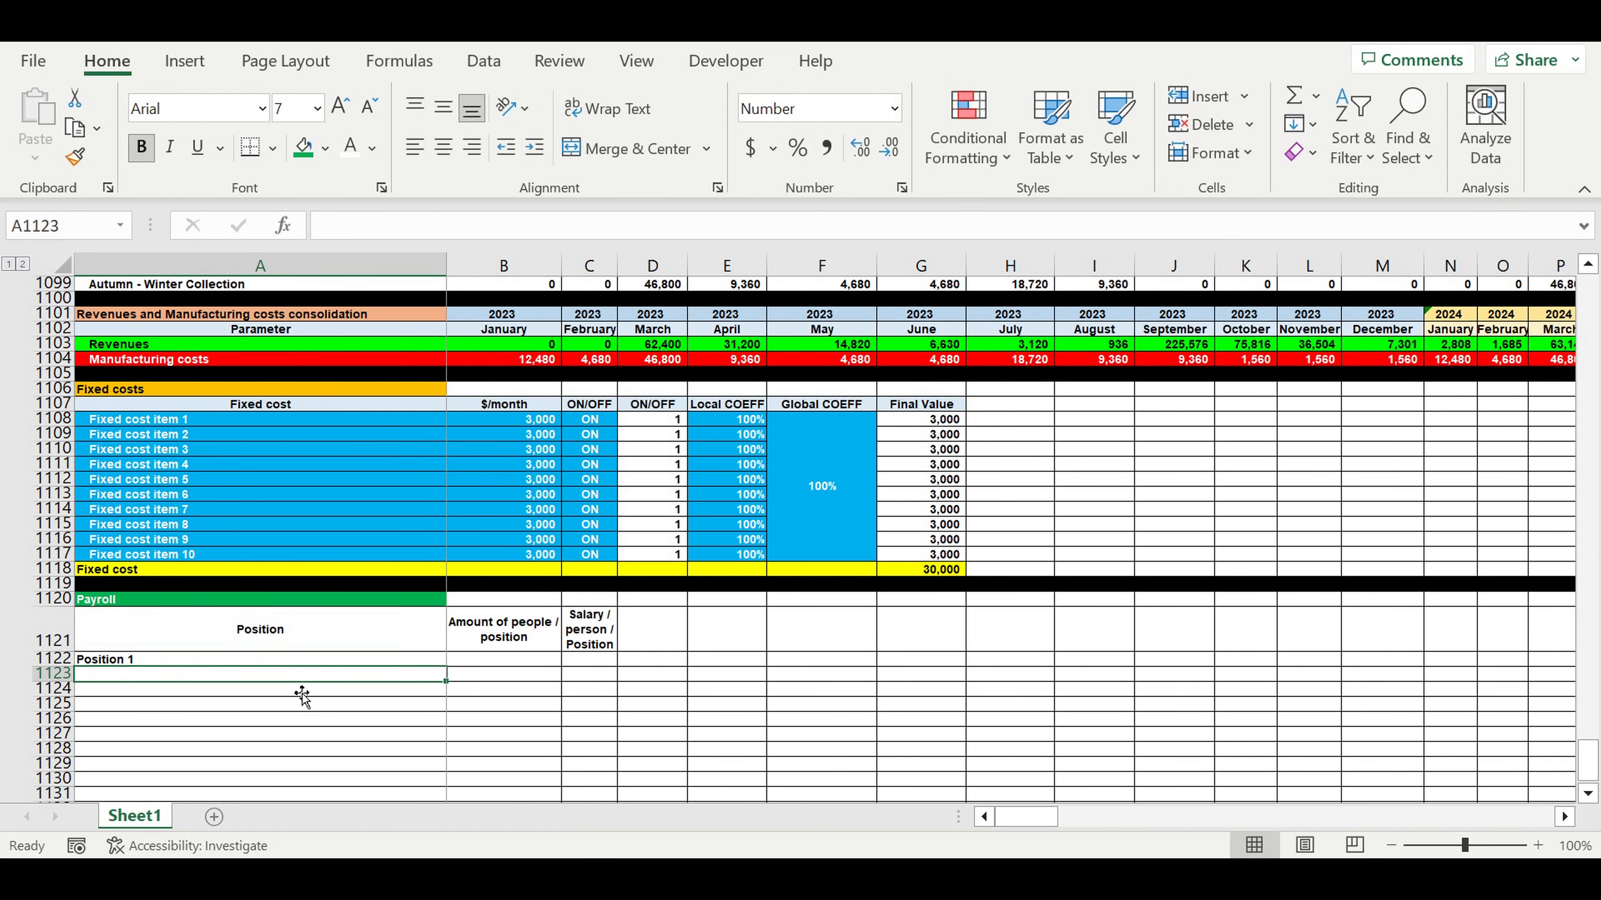
scroll(300, 691, "down", 5)
left_click(422, 436)
left_click_drag(445, 441, 439, 578)
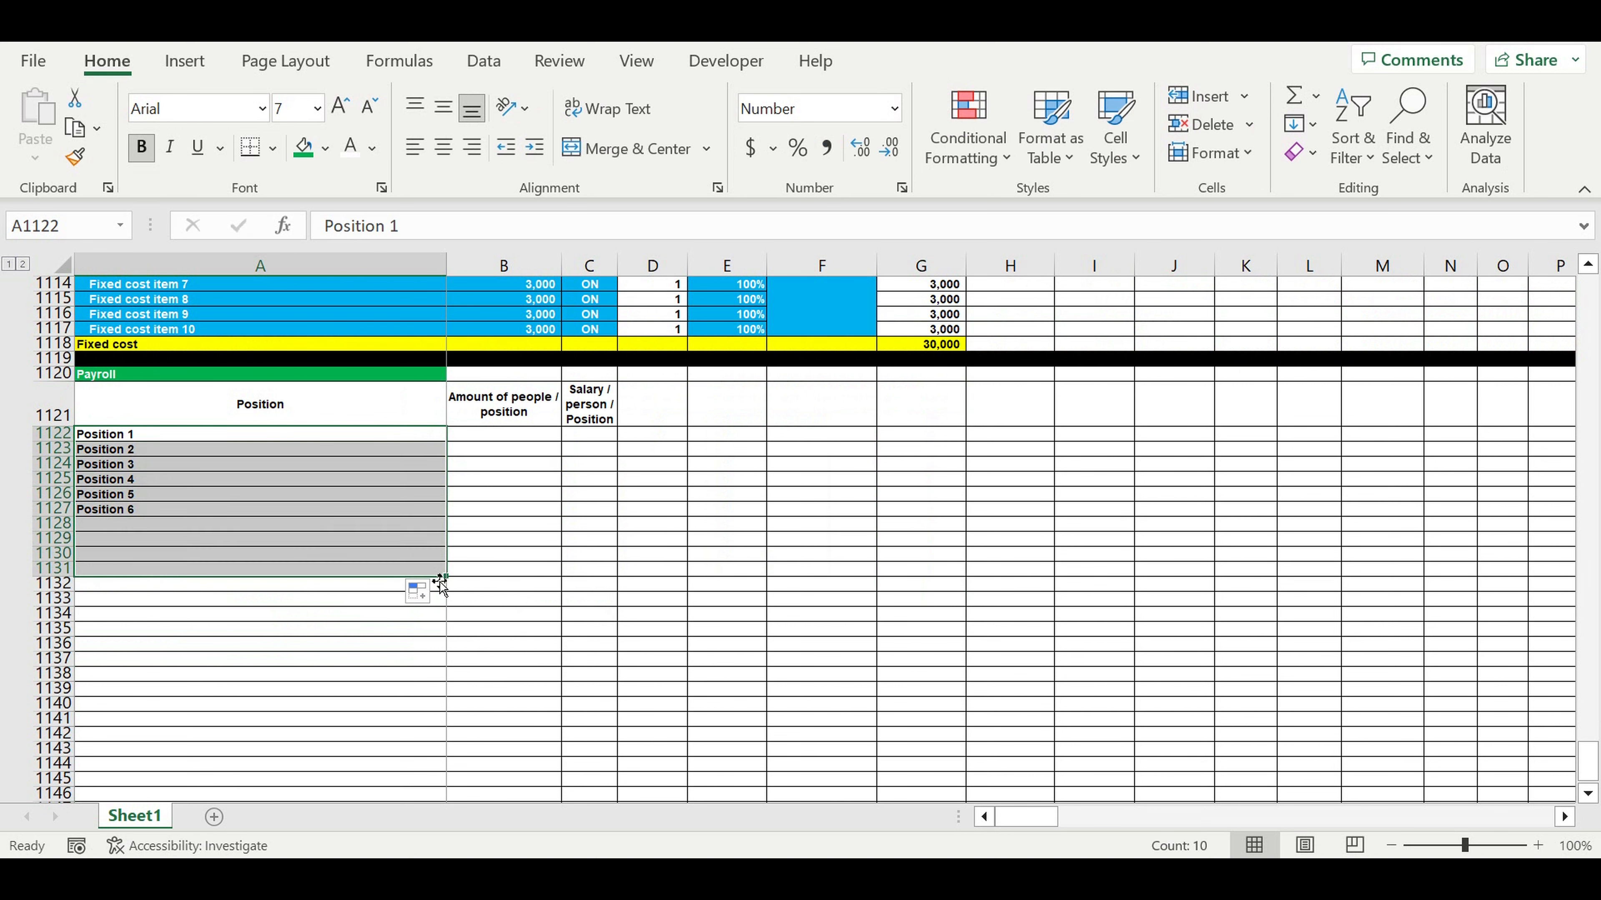
Set the amount of people to 2 for all ten positions in B1122:B1131.
left_click(511, 526)
left_click(501, 436)
type("2")
left_click(501, 509)
left_click(517, 430)
left_click_drag(551, 442, 539, 586)
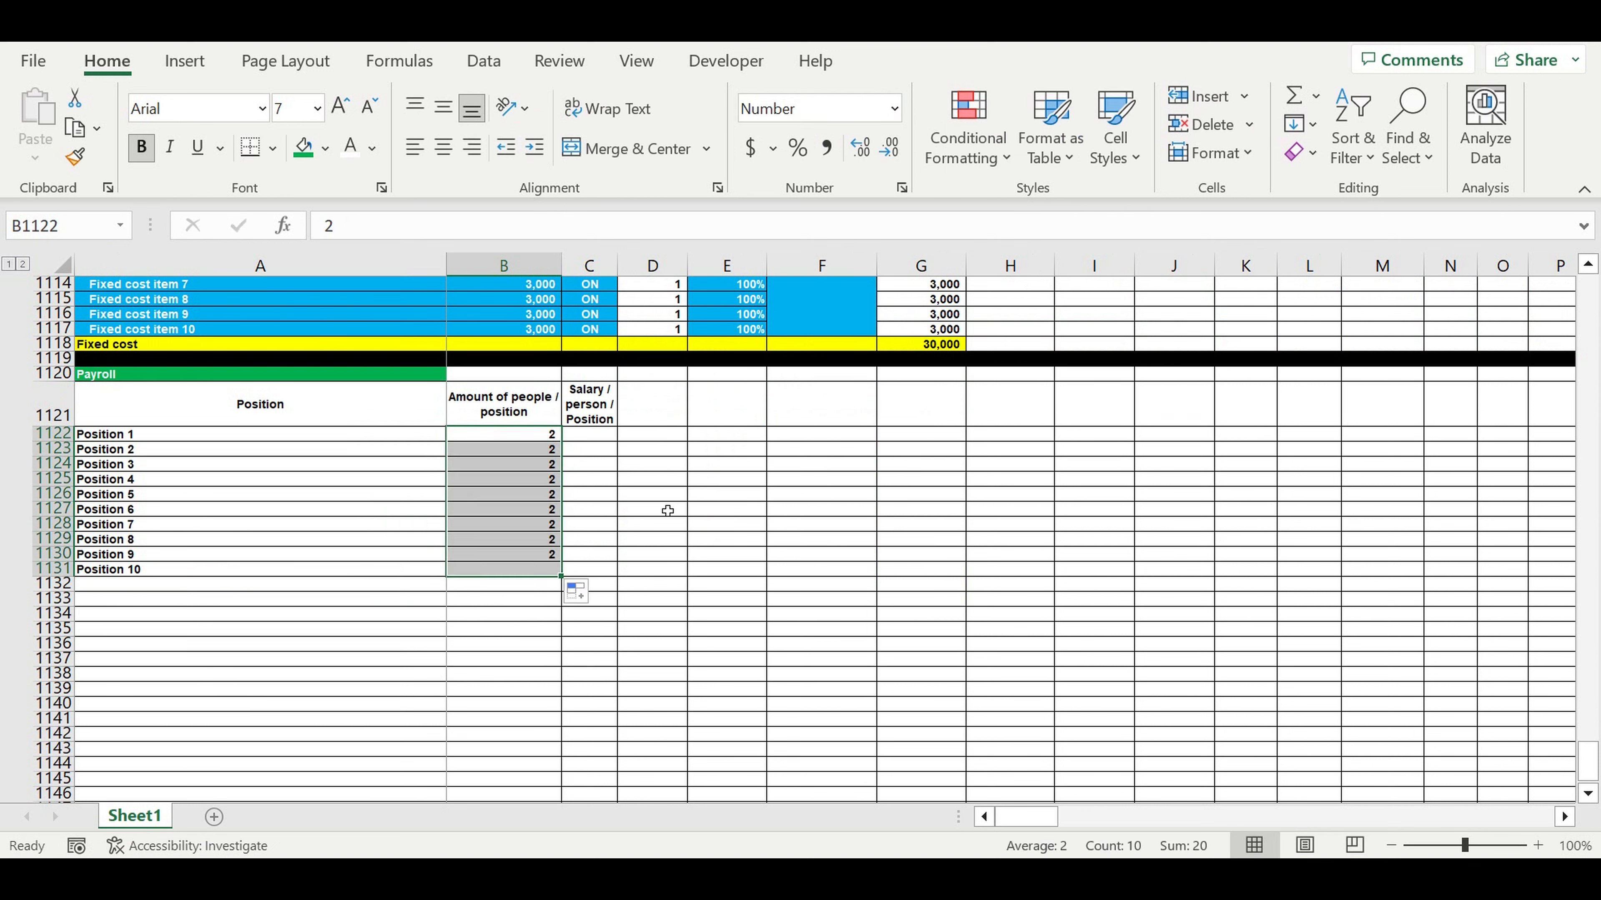
Set the salary per person to 2000 for all ten positions in C1122:C1131.
left_click(584, 438)
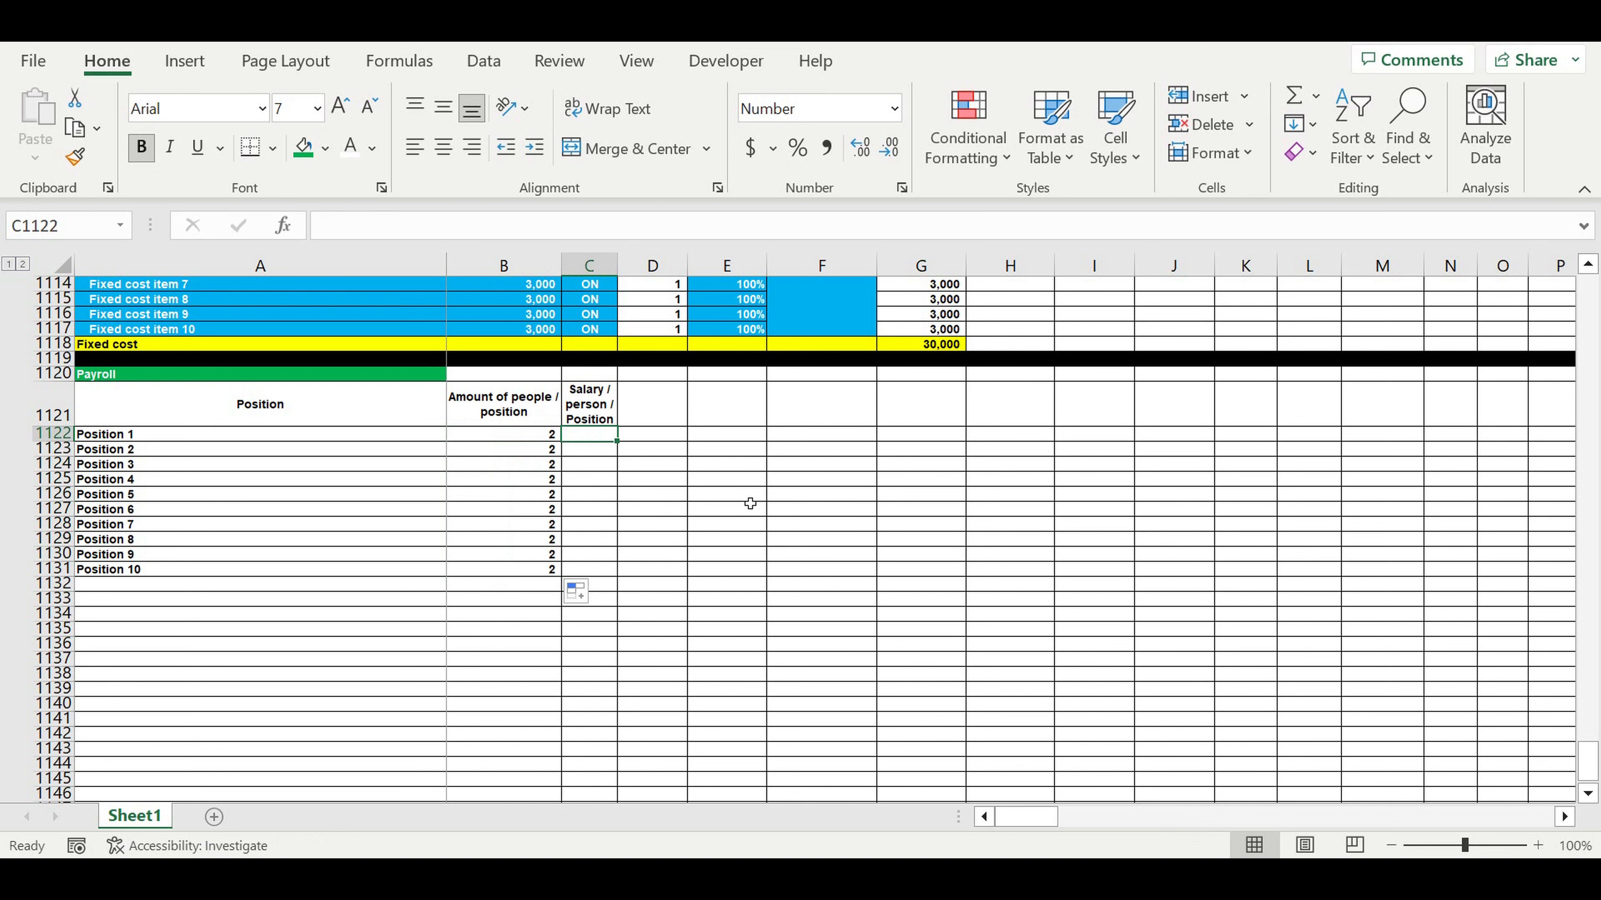
type("2000")
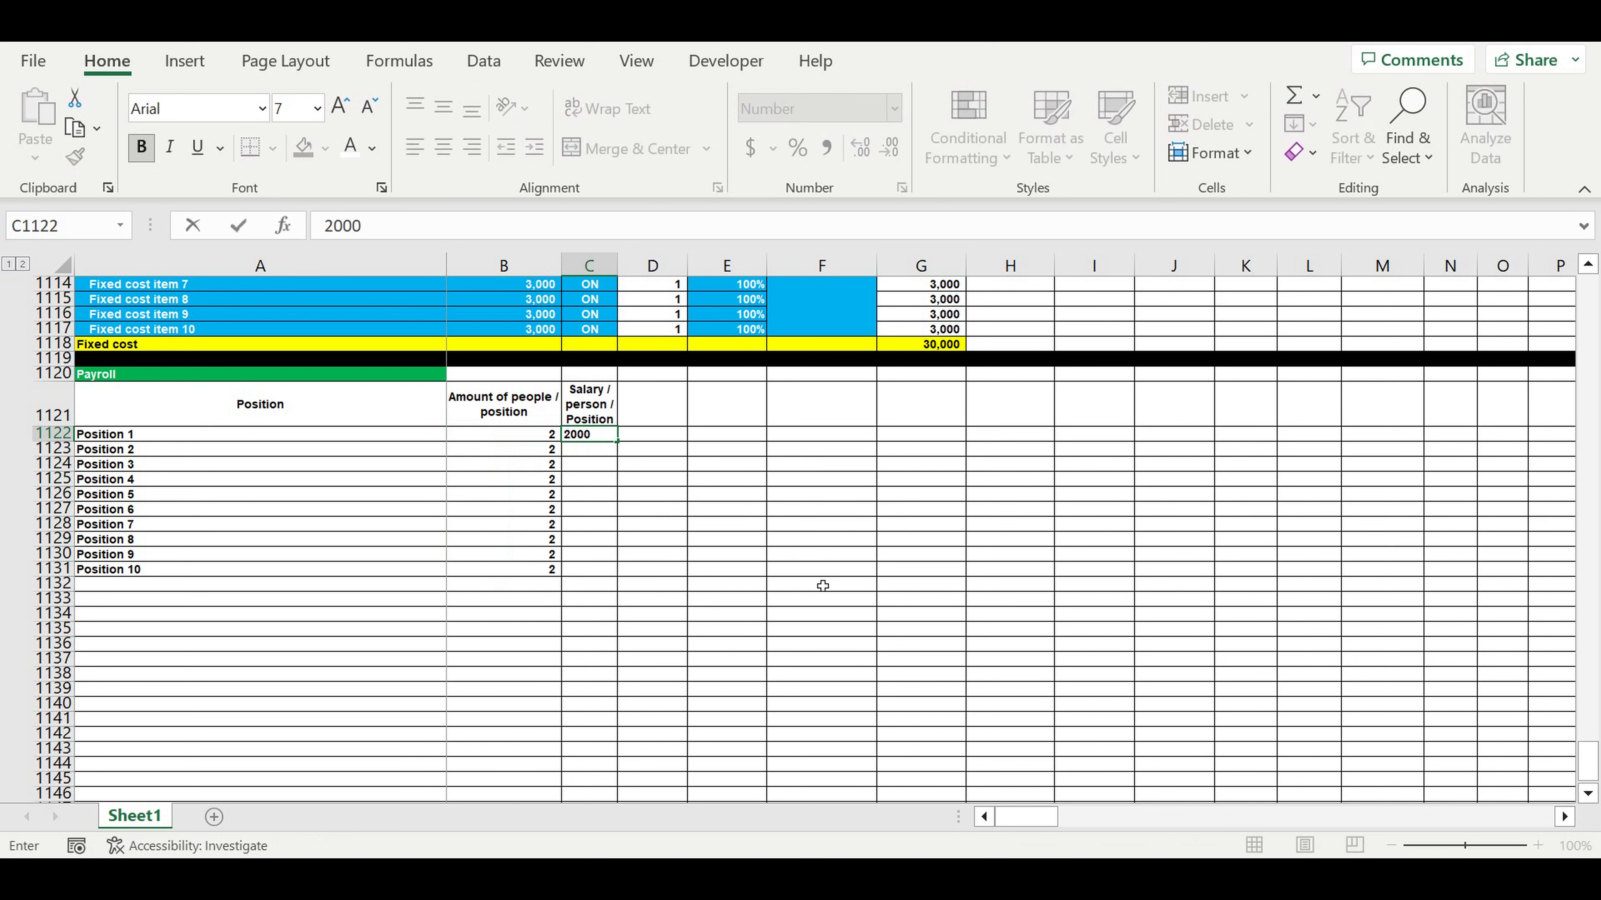
key("Return")
left_click(600, 434)
left_click_drag(616, 441, 628, 587)
Copy the salary header cell C1121 into D1121 and replace its text with "Payroll".
left_click(599, 403)
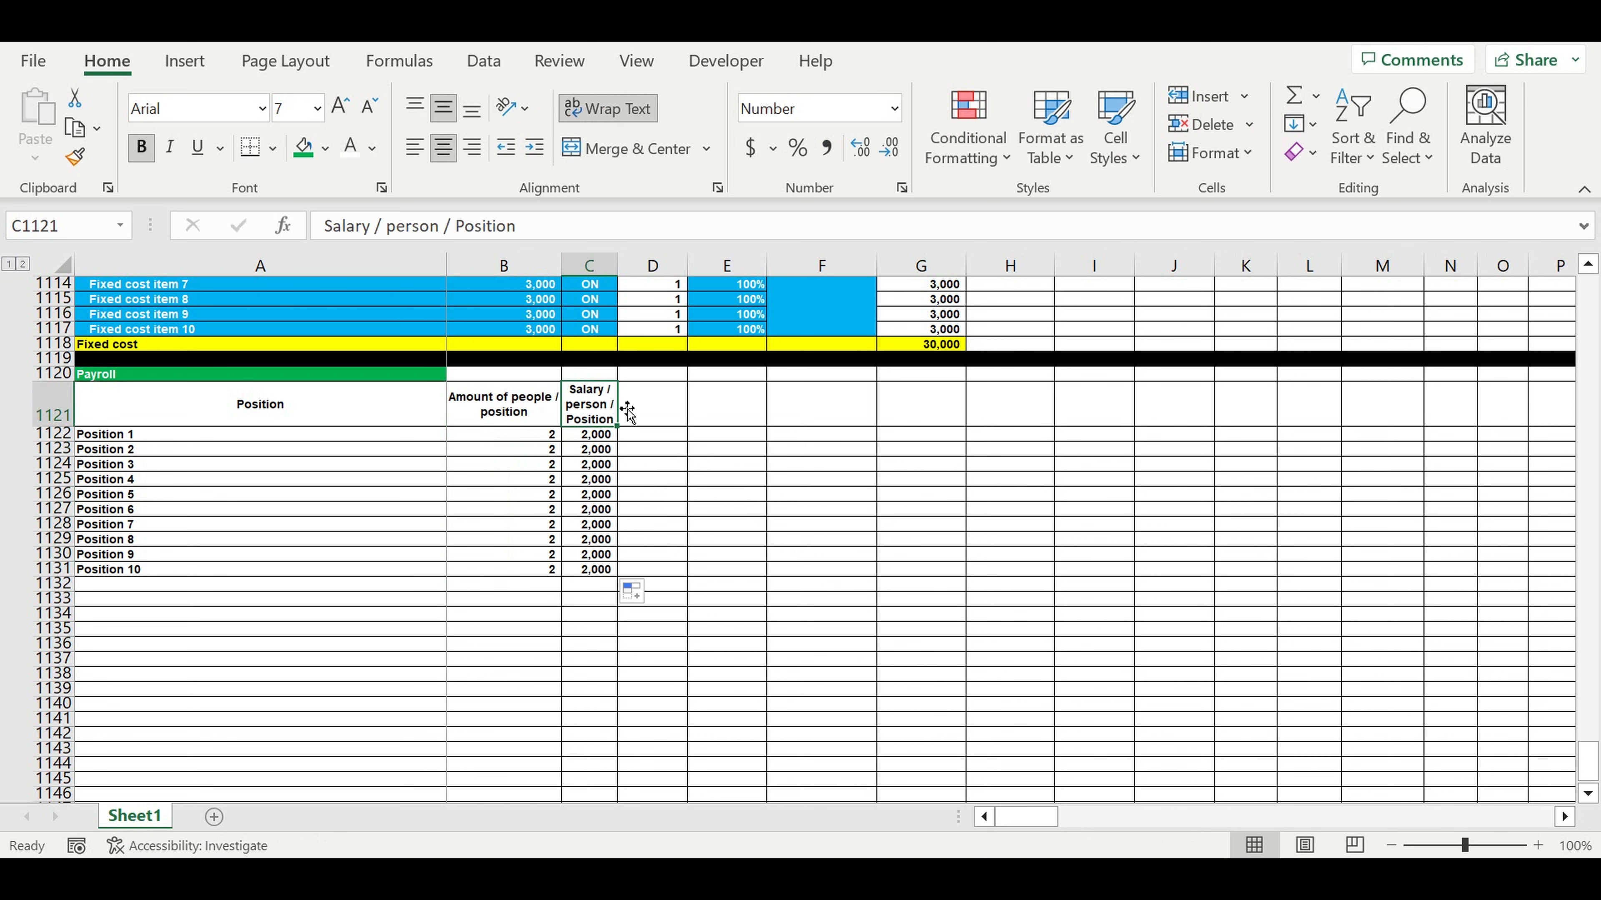
left_click_drag(617, 426, 679, 441)
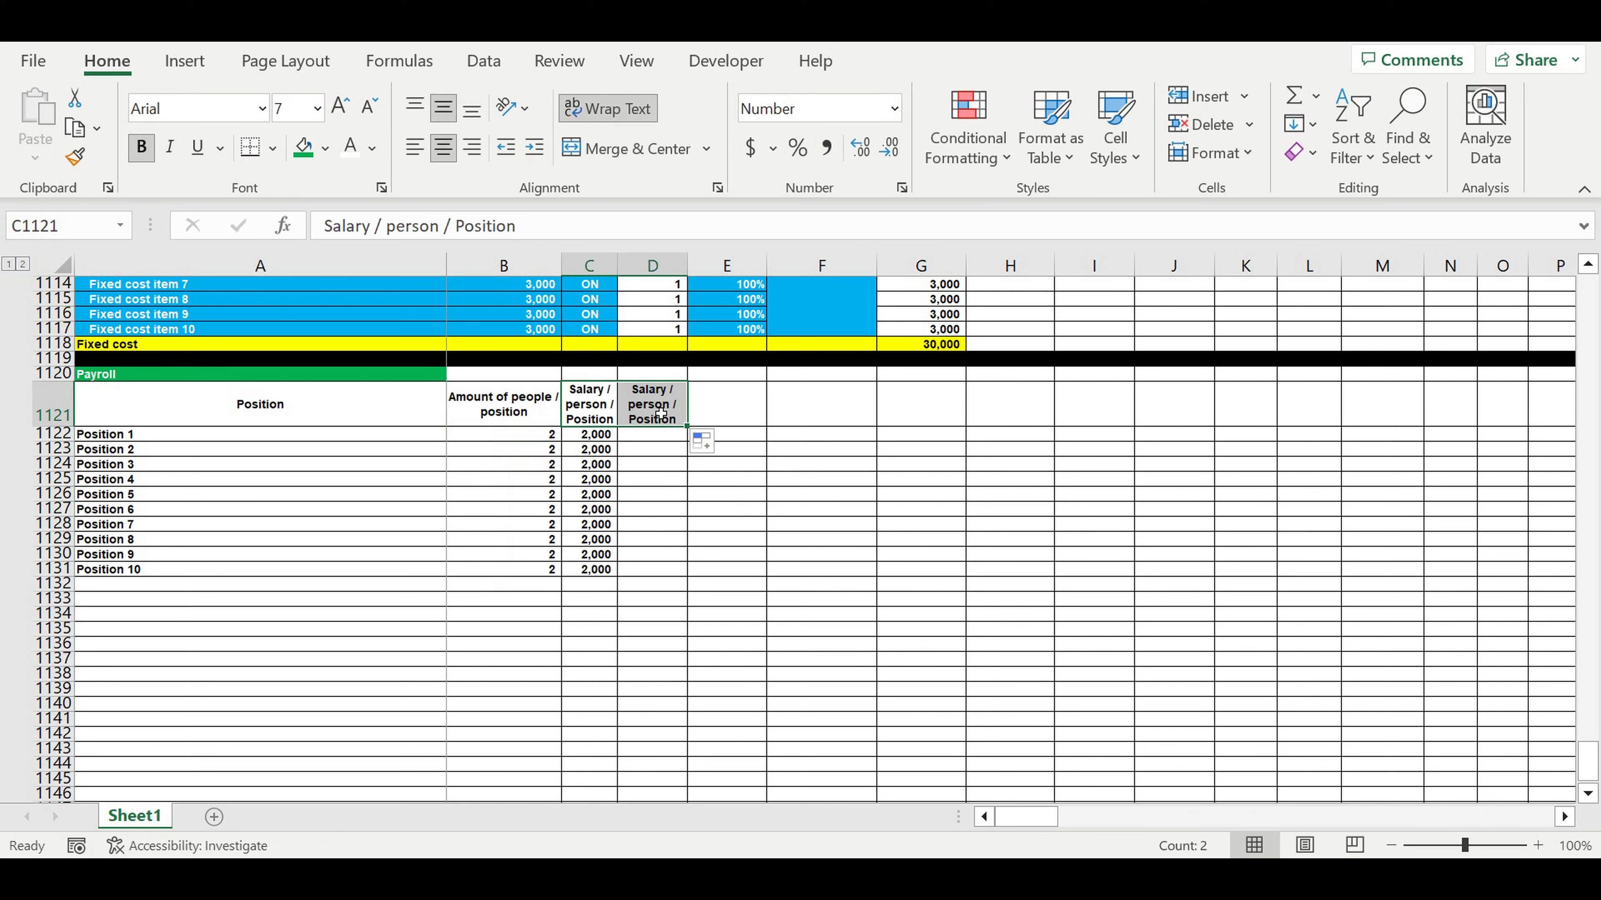
left_click(660, 413)
type("Pay")
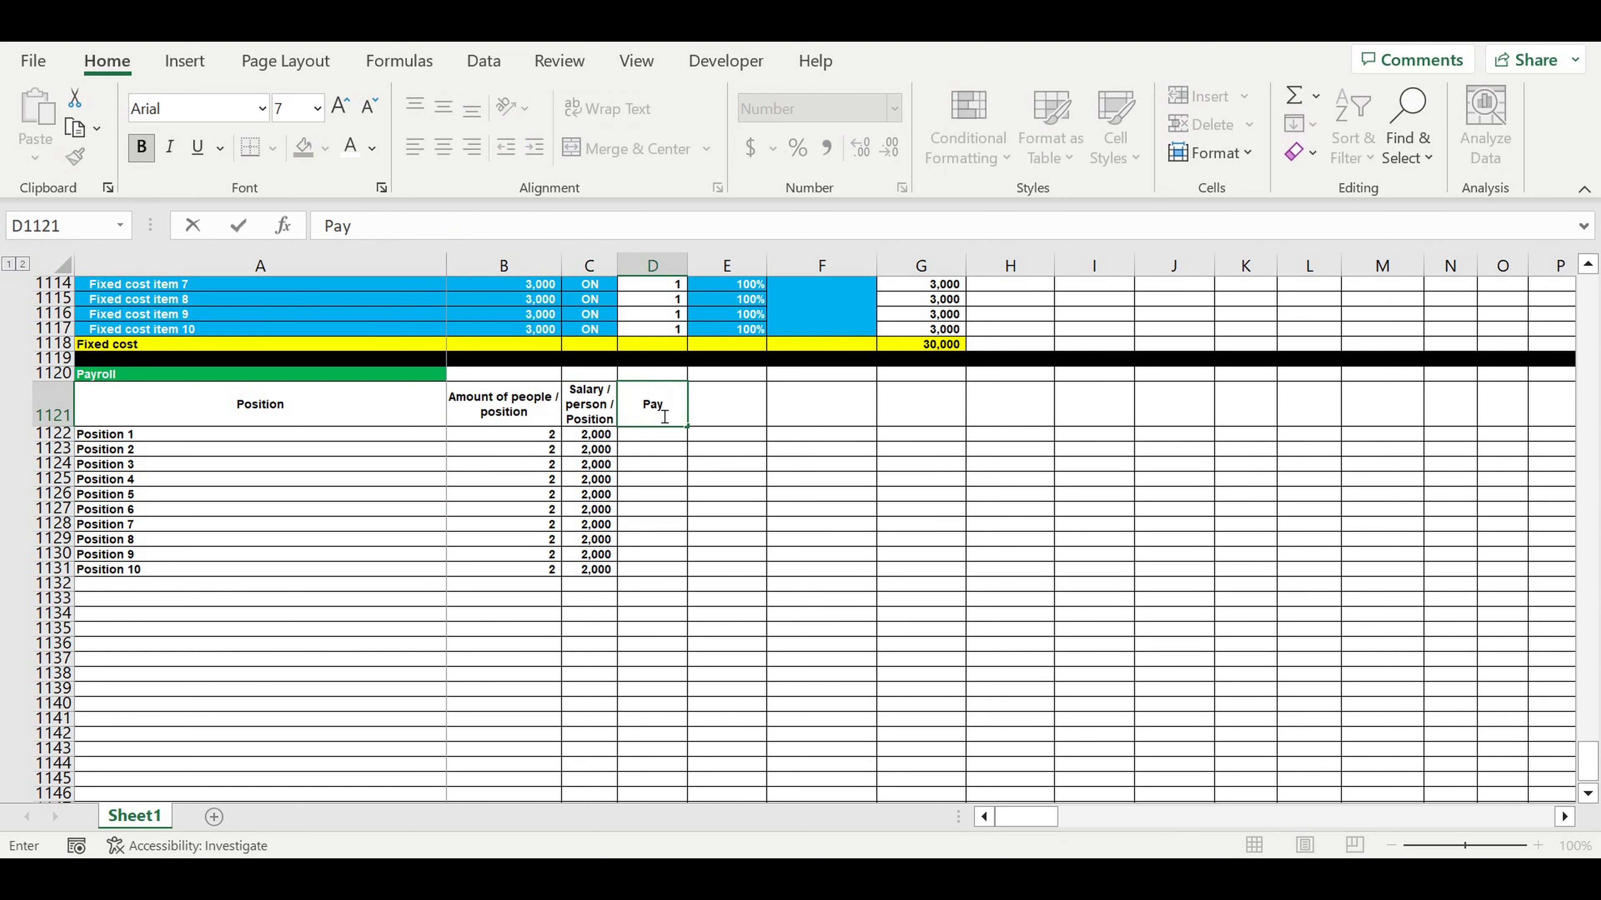
type("roll")
key("Return")
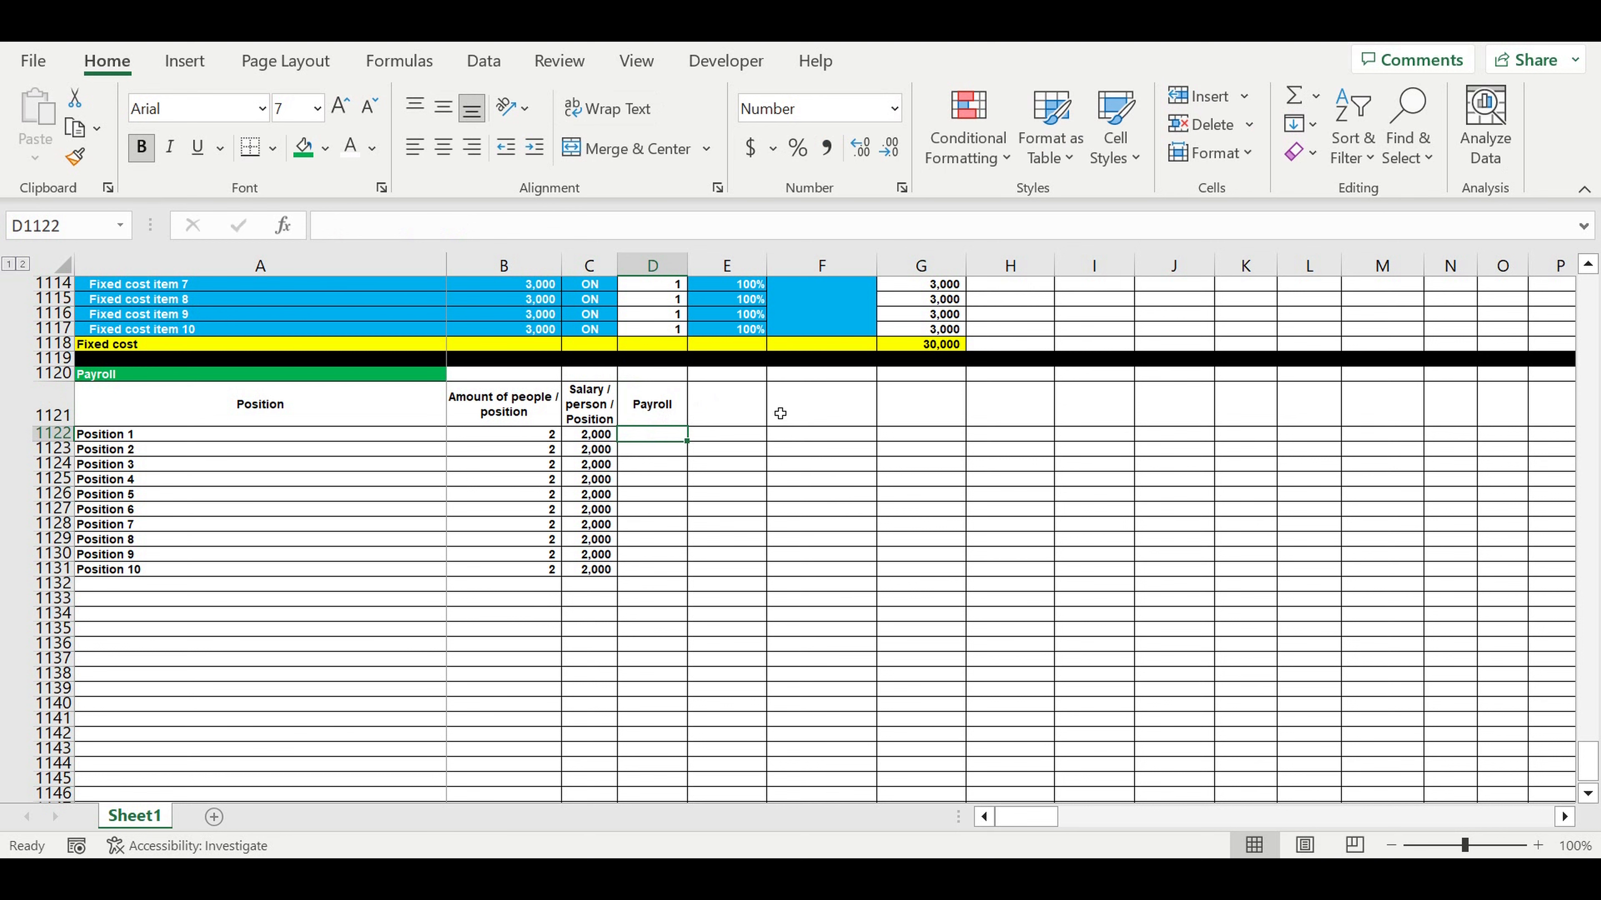
Enter a formula in D1122 that multiplies the amount of people by the salary per person, =B1122*C1122.
scroll(762, 435, "up", 2)
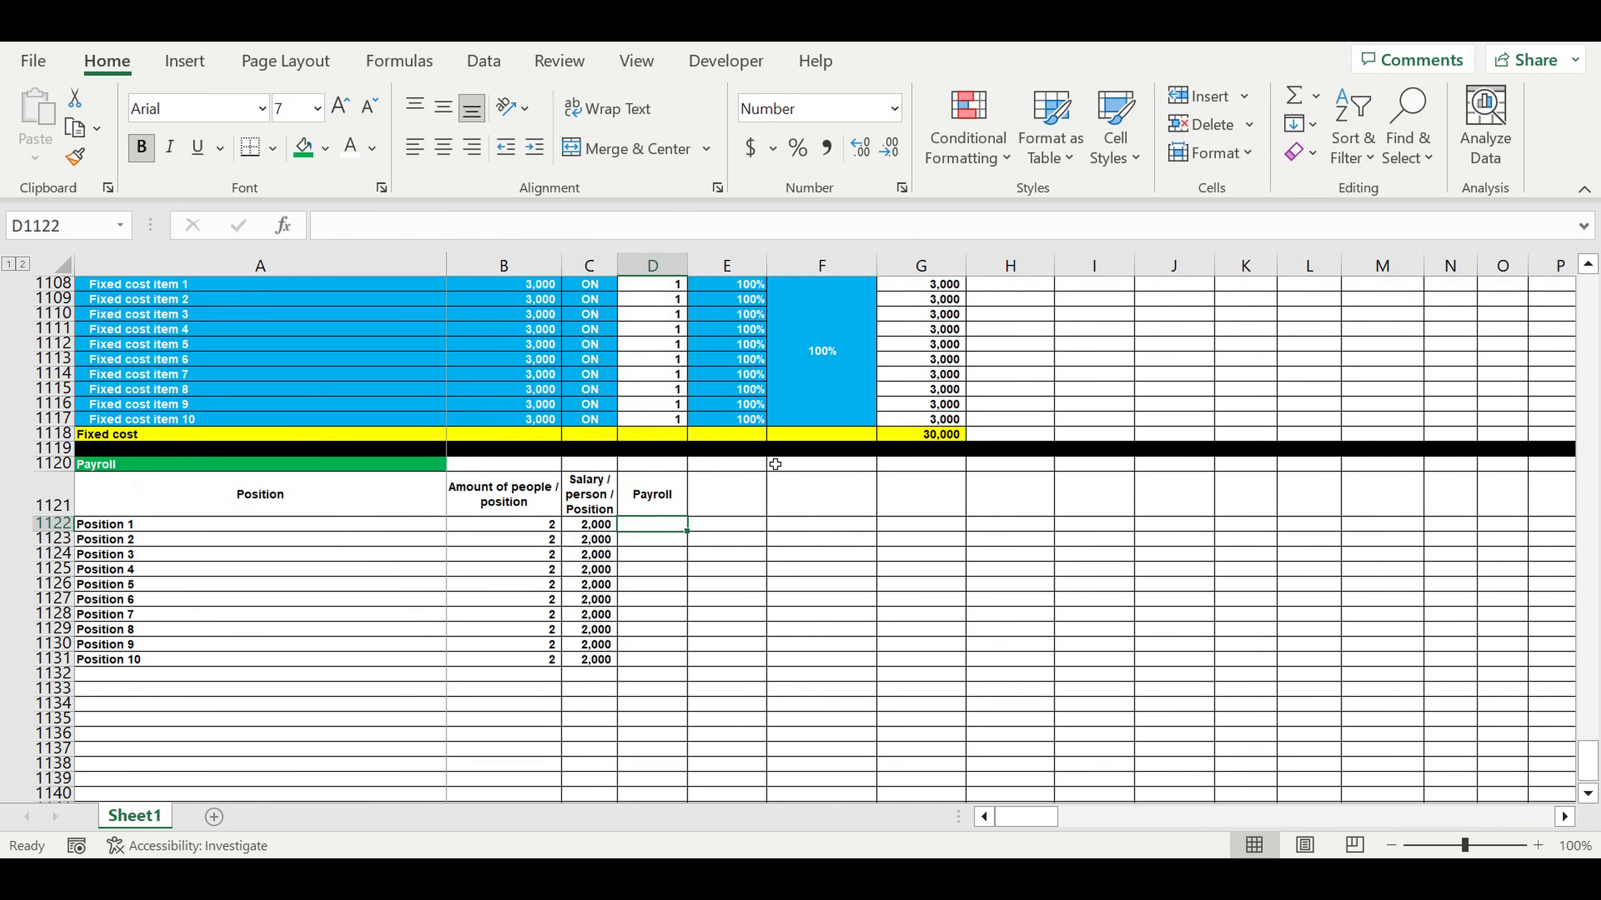
type("=")
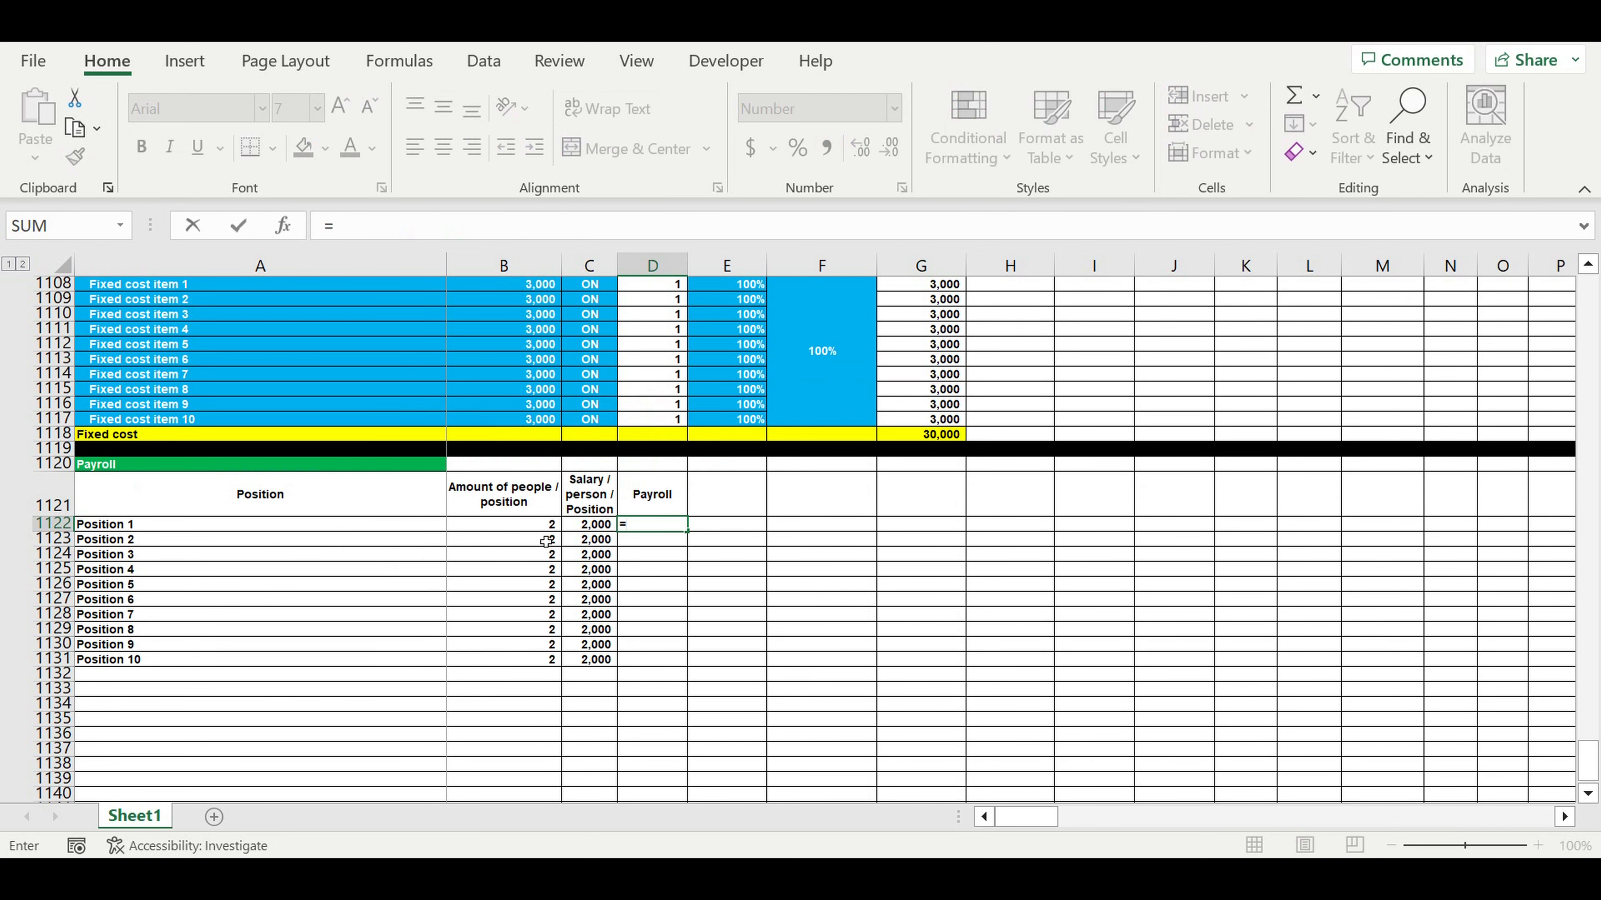
left_click(528, 526)
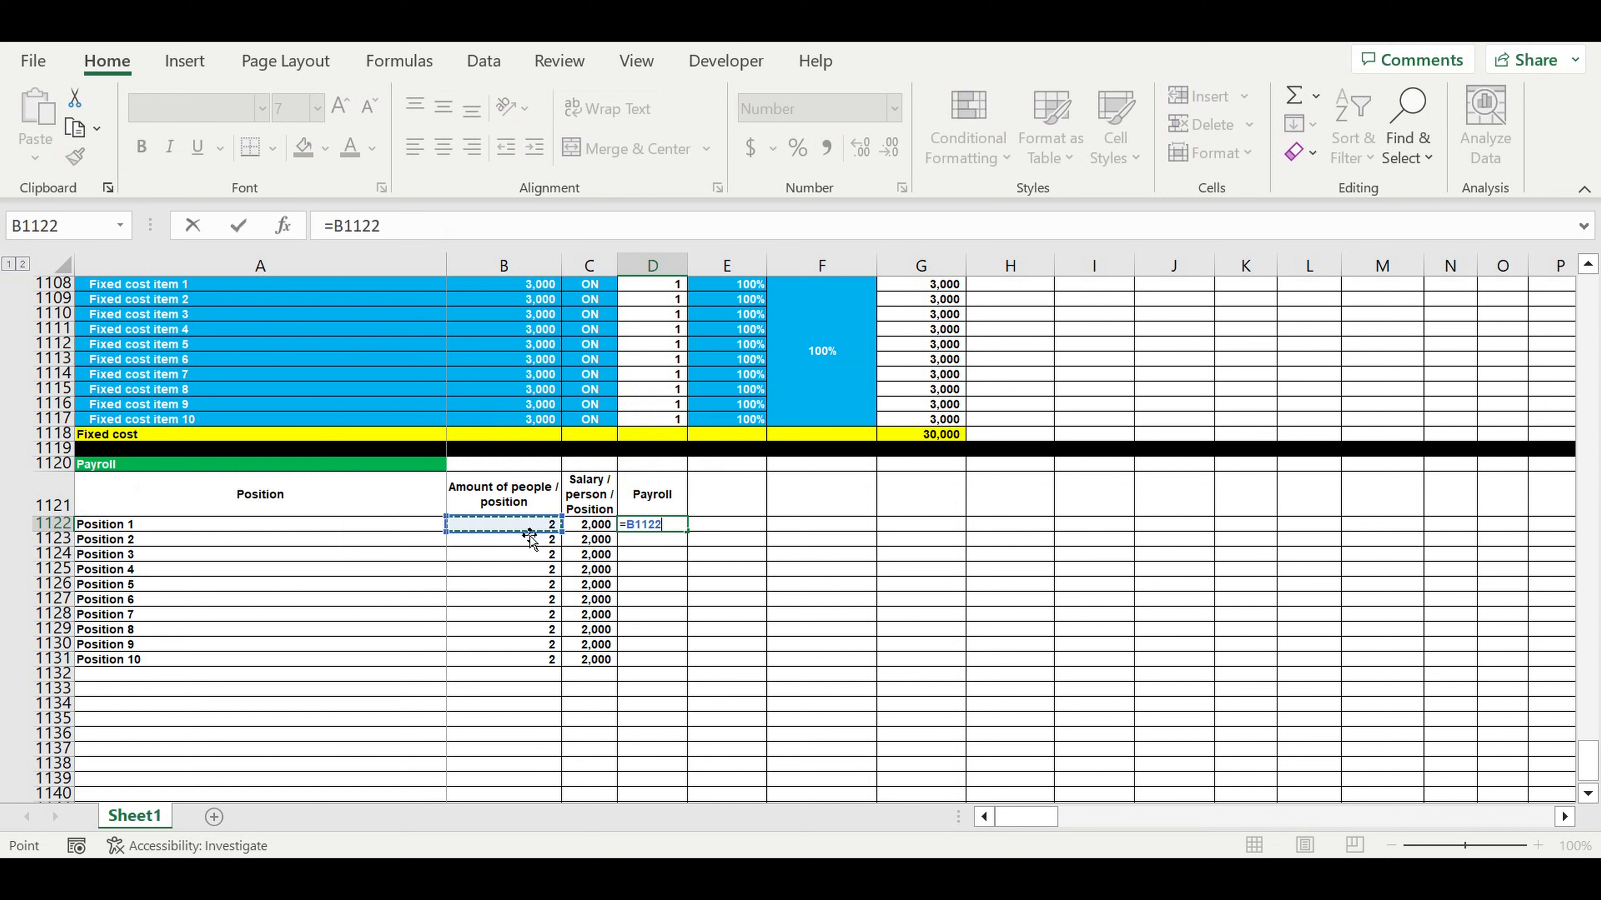
type("*")
left_click(592, 524)
key("Return")
Extend the payroll header text in D1121 to "Payroll ($/month)".
left_click(626, 505)
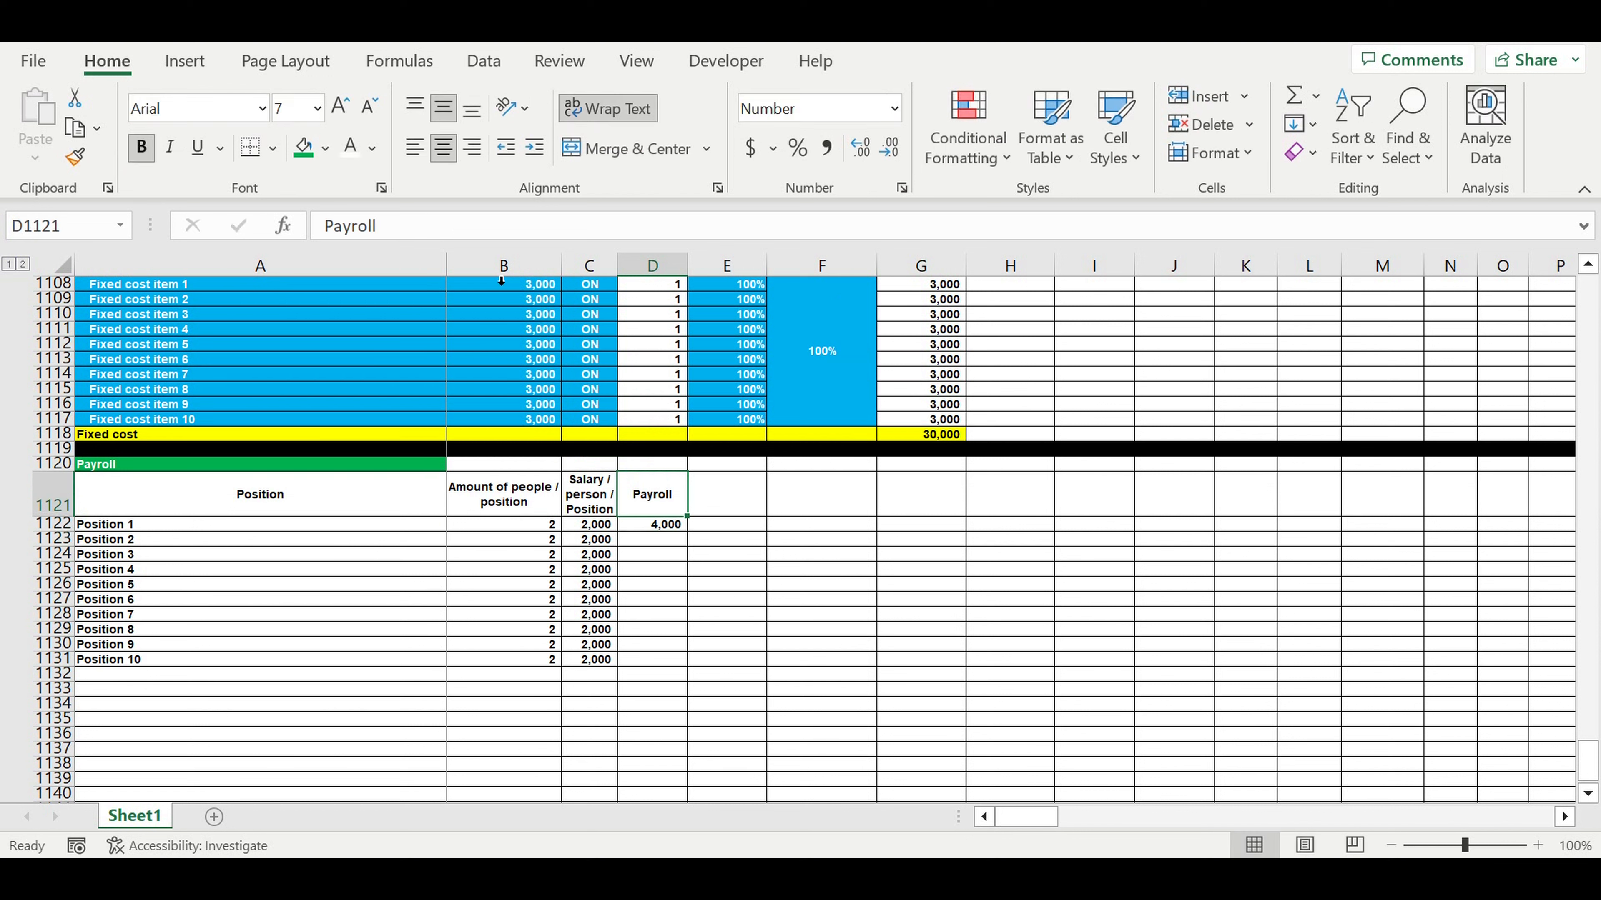
left_click(413, 244)
type("(")
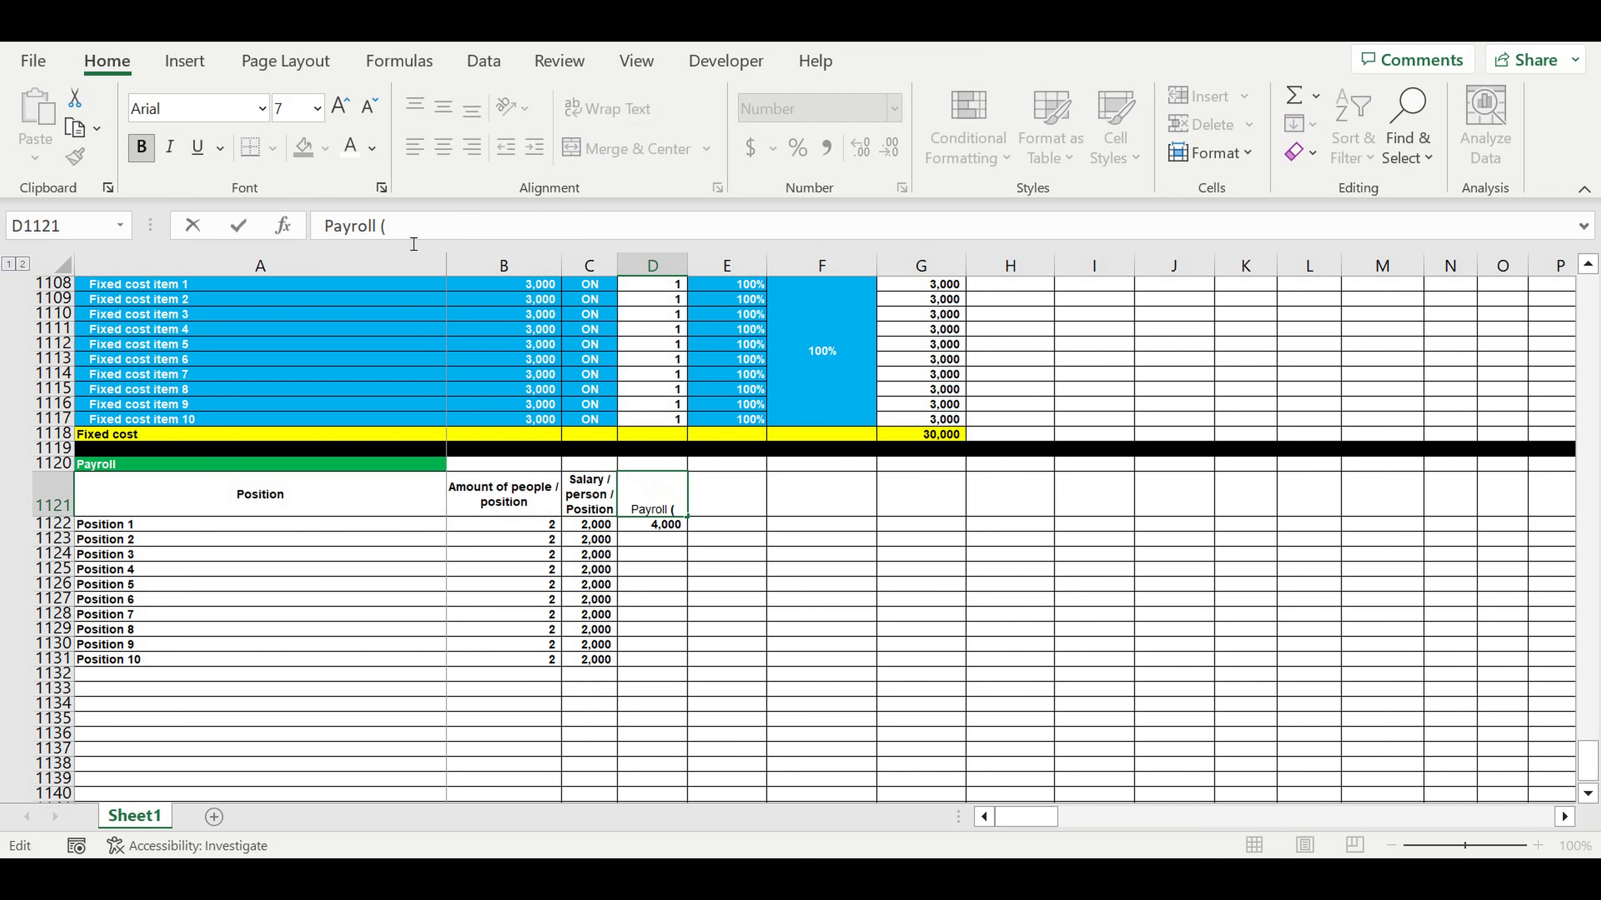
type("$/month)")
key("Return")
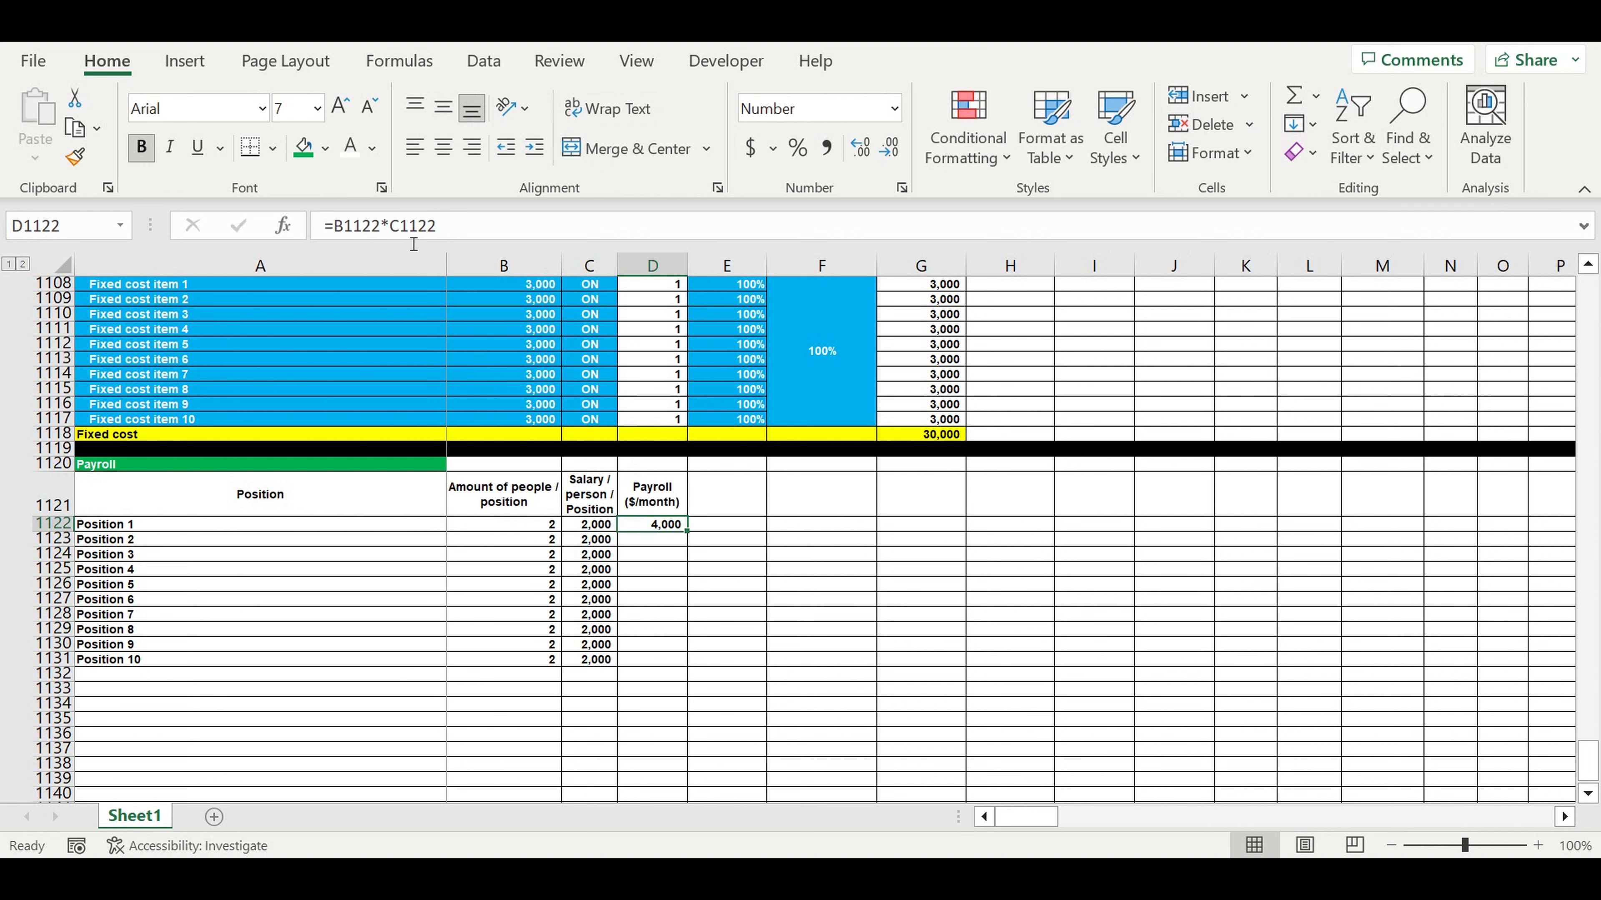
Fill the Payroll section's header row A1121:H1121 with the lightest blue theme color.
left_click_drag(419, 479, 1057, 493)
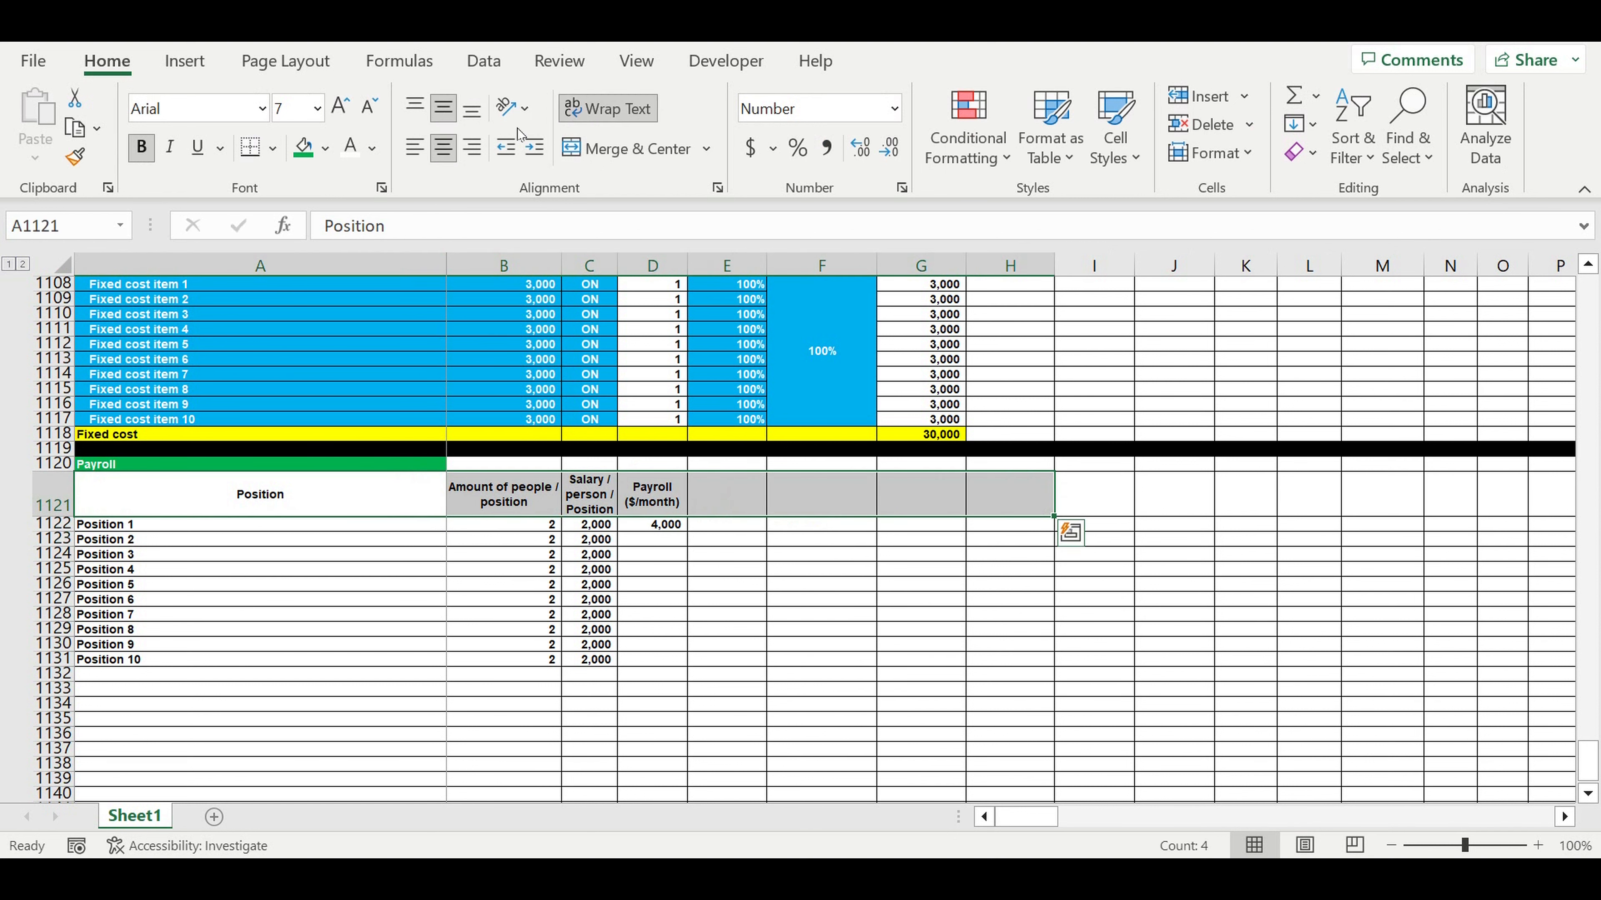
left_click(327, 153)
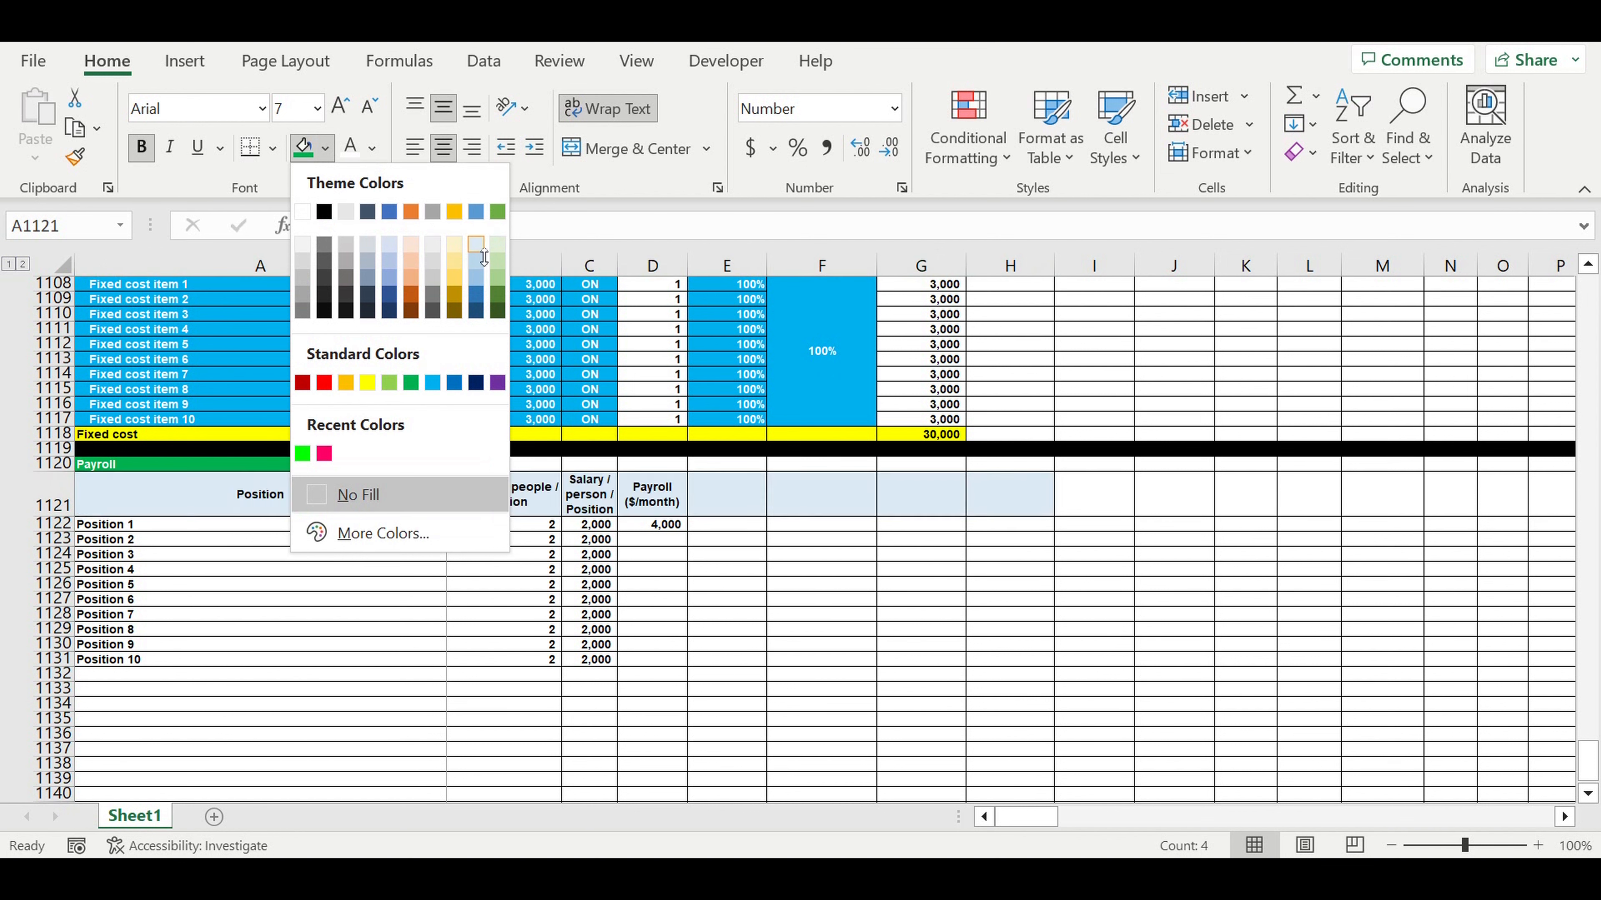
left_click(483, 255)
left_click(720, 611)
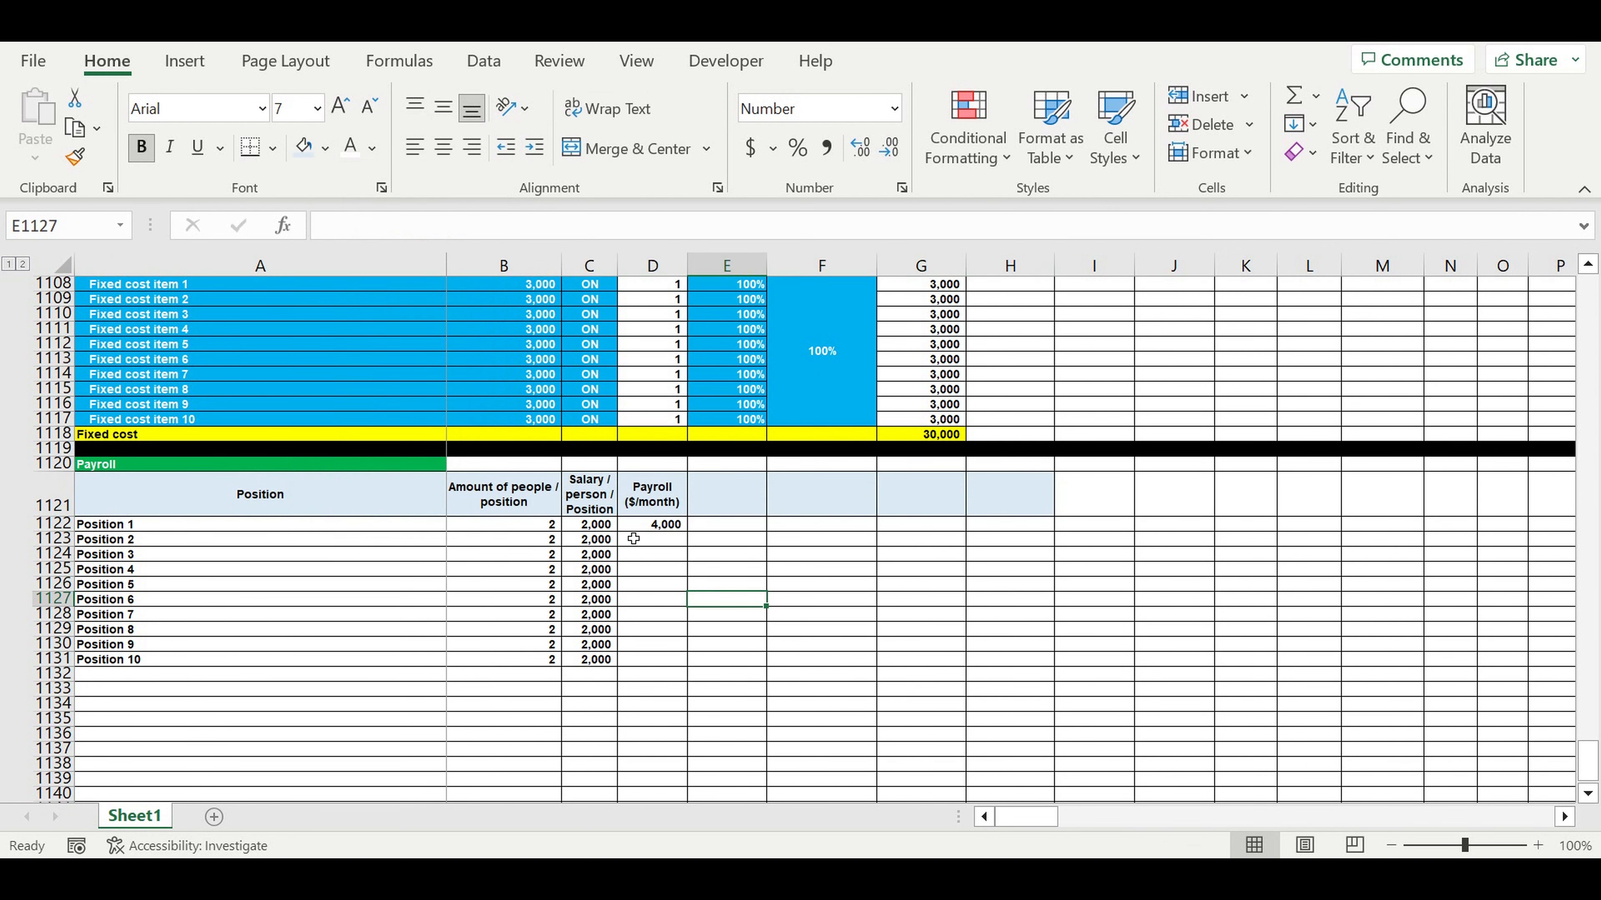
Copy the payroll formula from D1122 down through D1131 for all ten positions.
left_click(652, 528)
left_click_drag(692, 535, 687, 674)
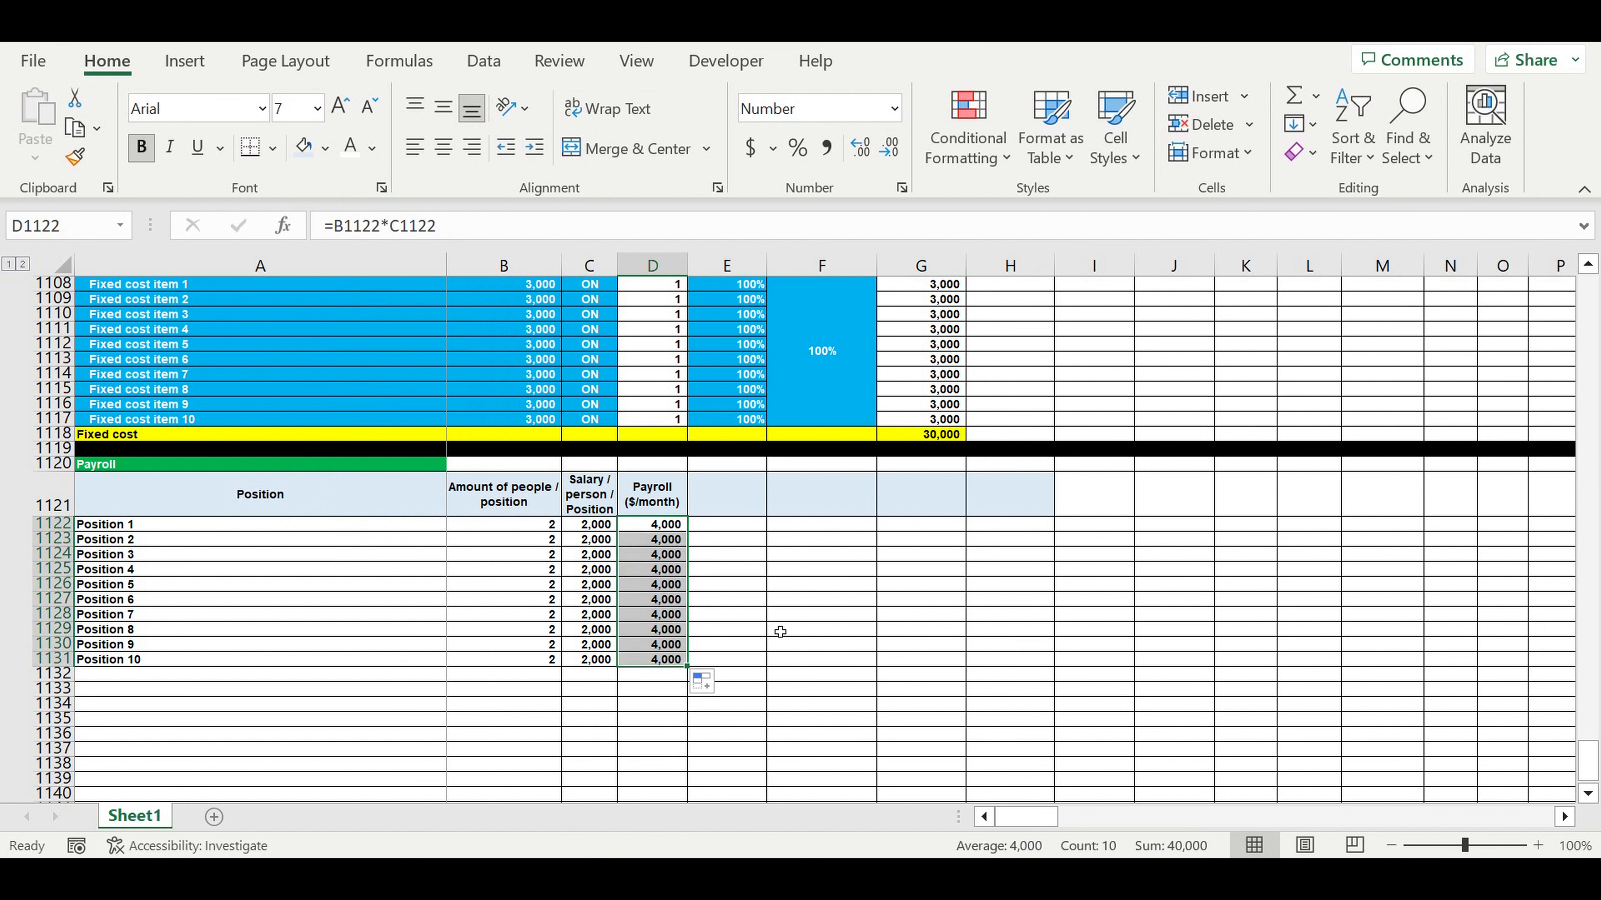
left_click(780, 631)
Format the position names, headcounts and salaries in A1122:C1131 with white text and the standard light blue fill.
left_click_drag(419, 526, 602, 661)
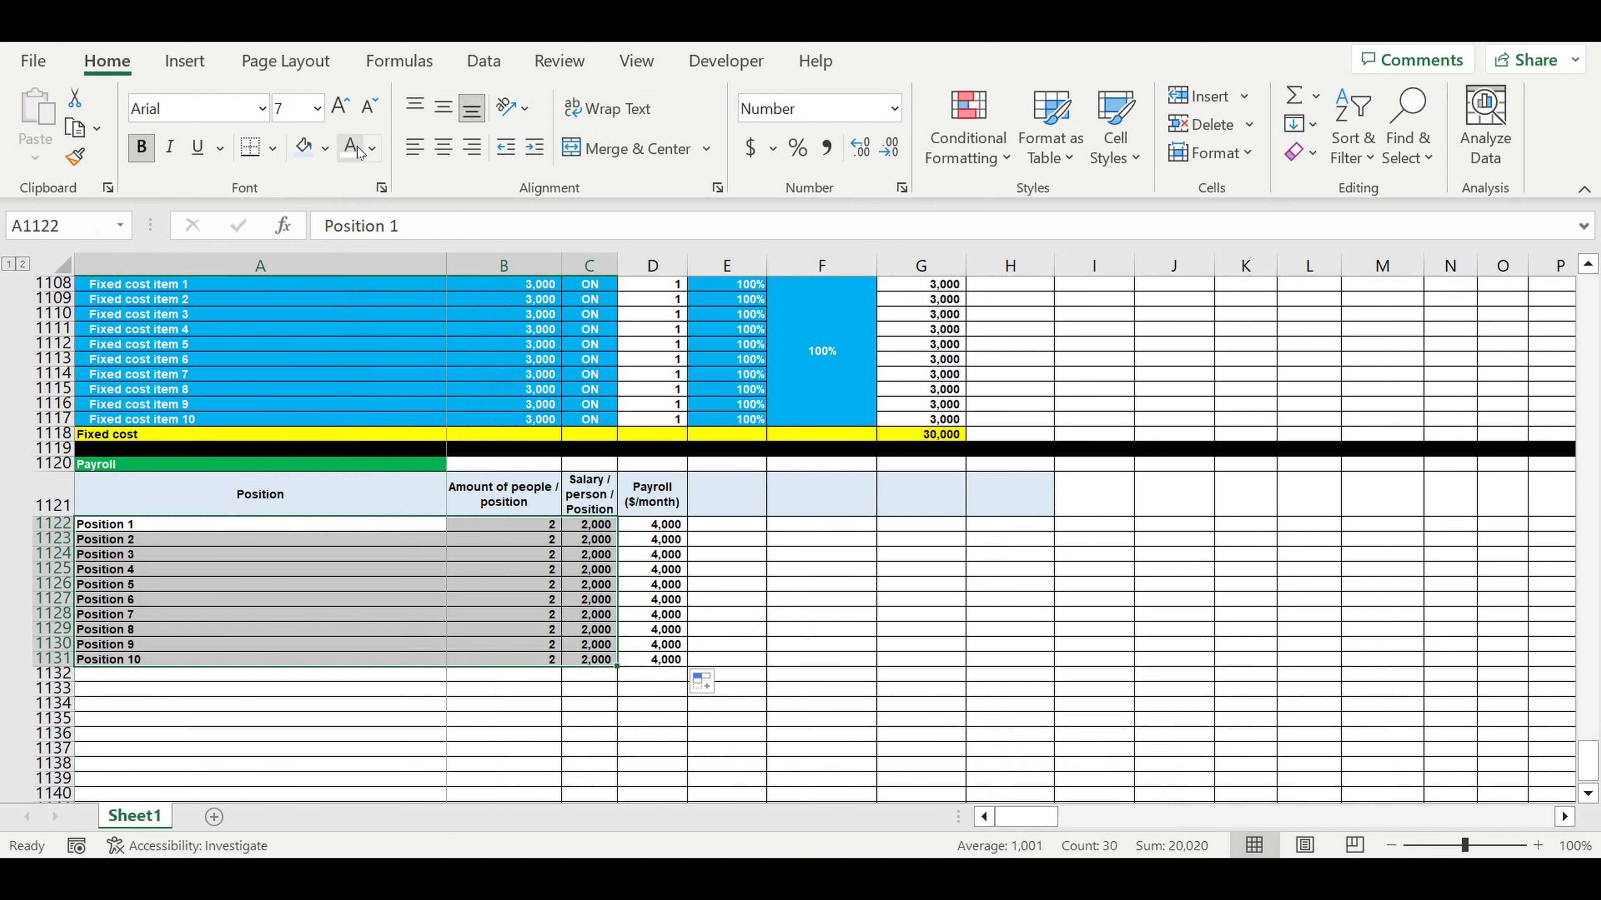
left_click(324, 148)
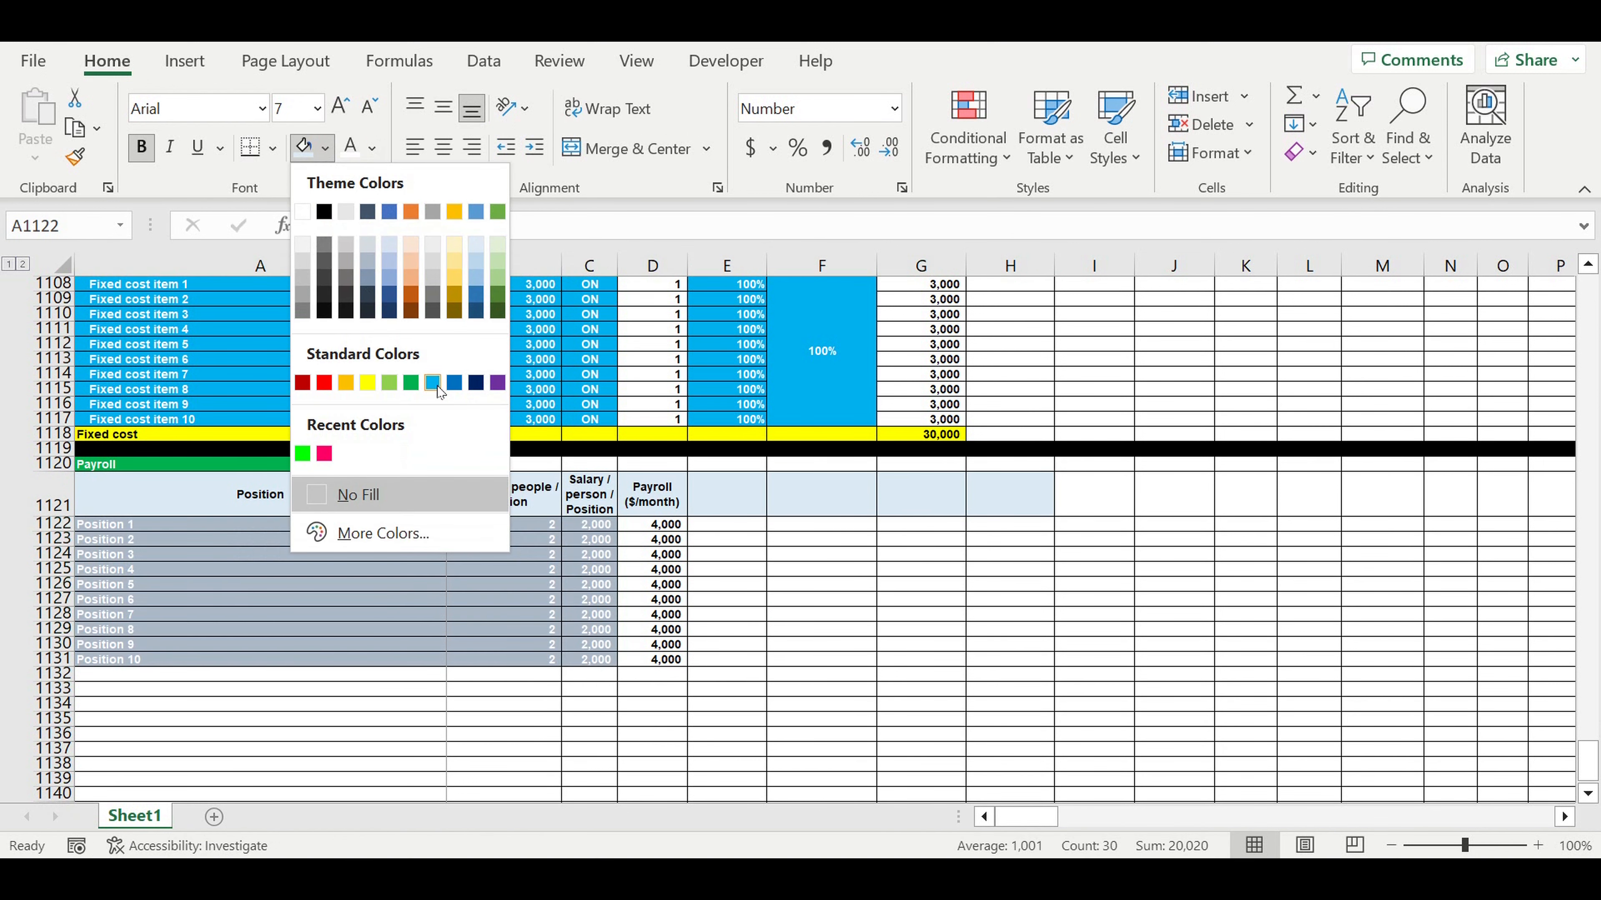
Fill the payroll input cells for Positions 1 to 10 (A1122:C1131) with the standard light blue colour.
left_click(438, 387)
left_click(793, 592)
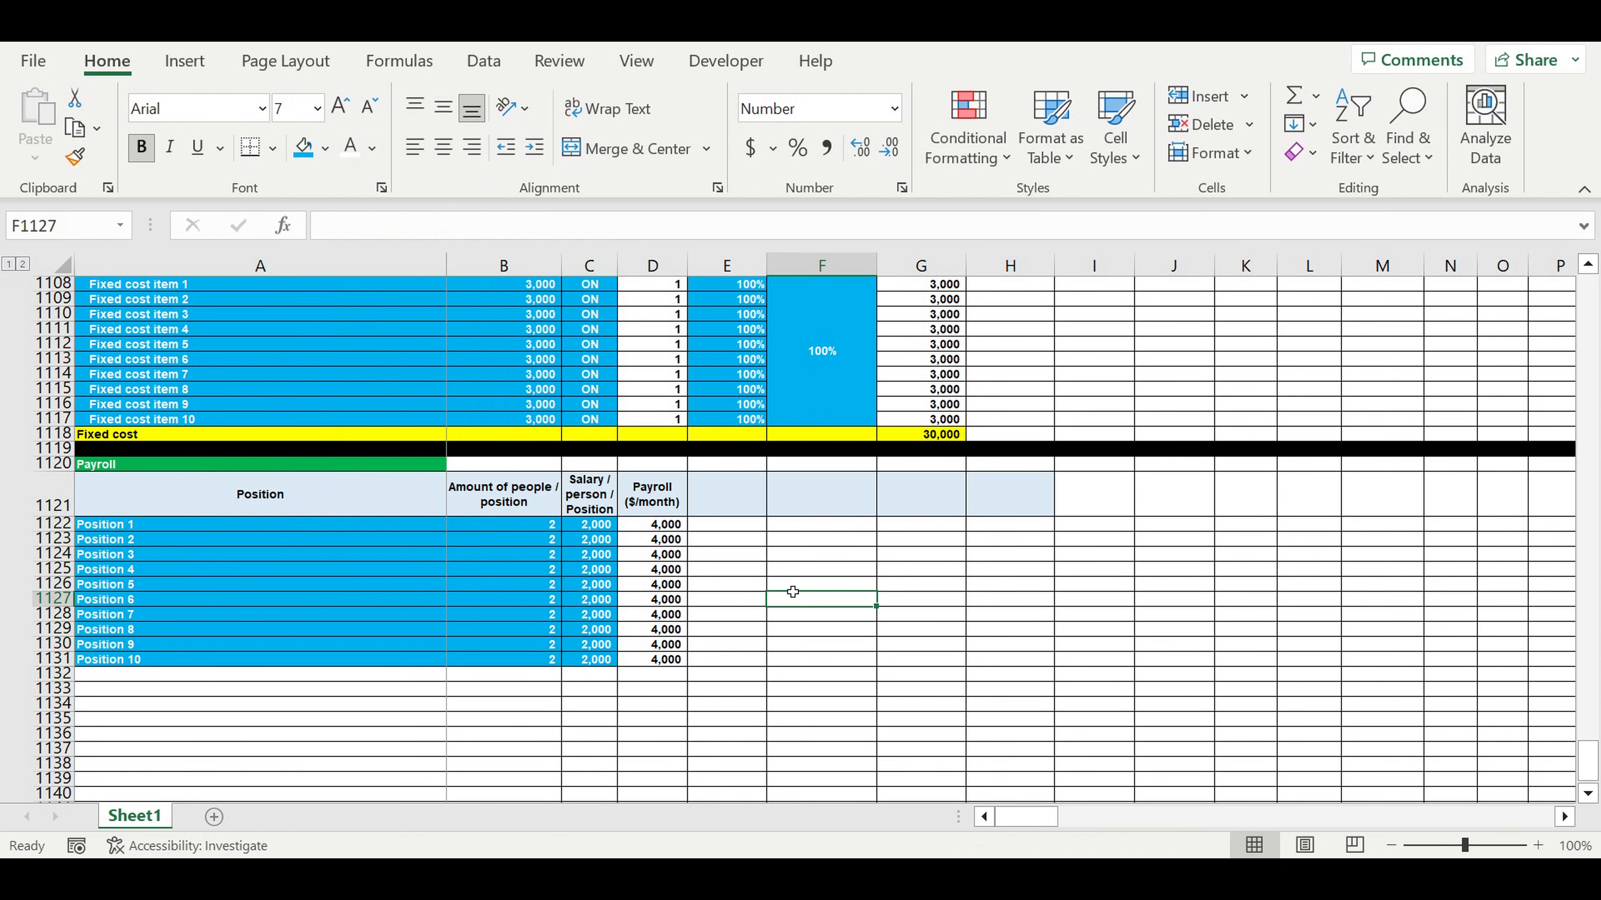
Copy the fixed costs ON/OFF, Local COEFF and Global COEFF block (C1107:F1117) into the payroll table starting at E1121.
scroll(739, 528, "up", 3)
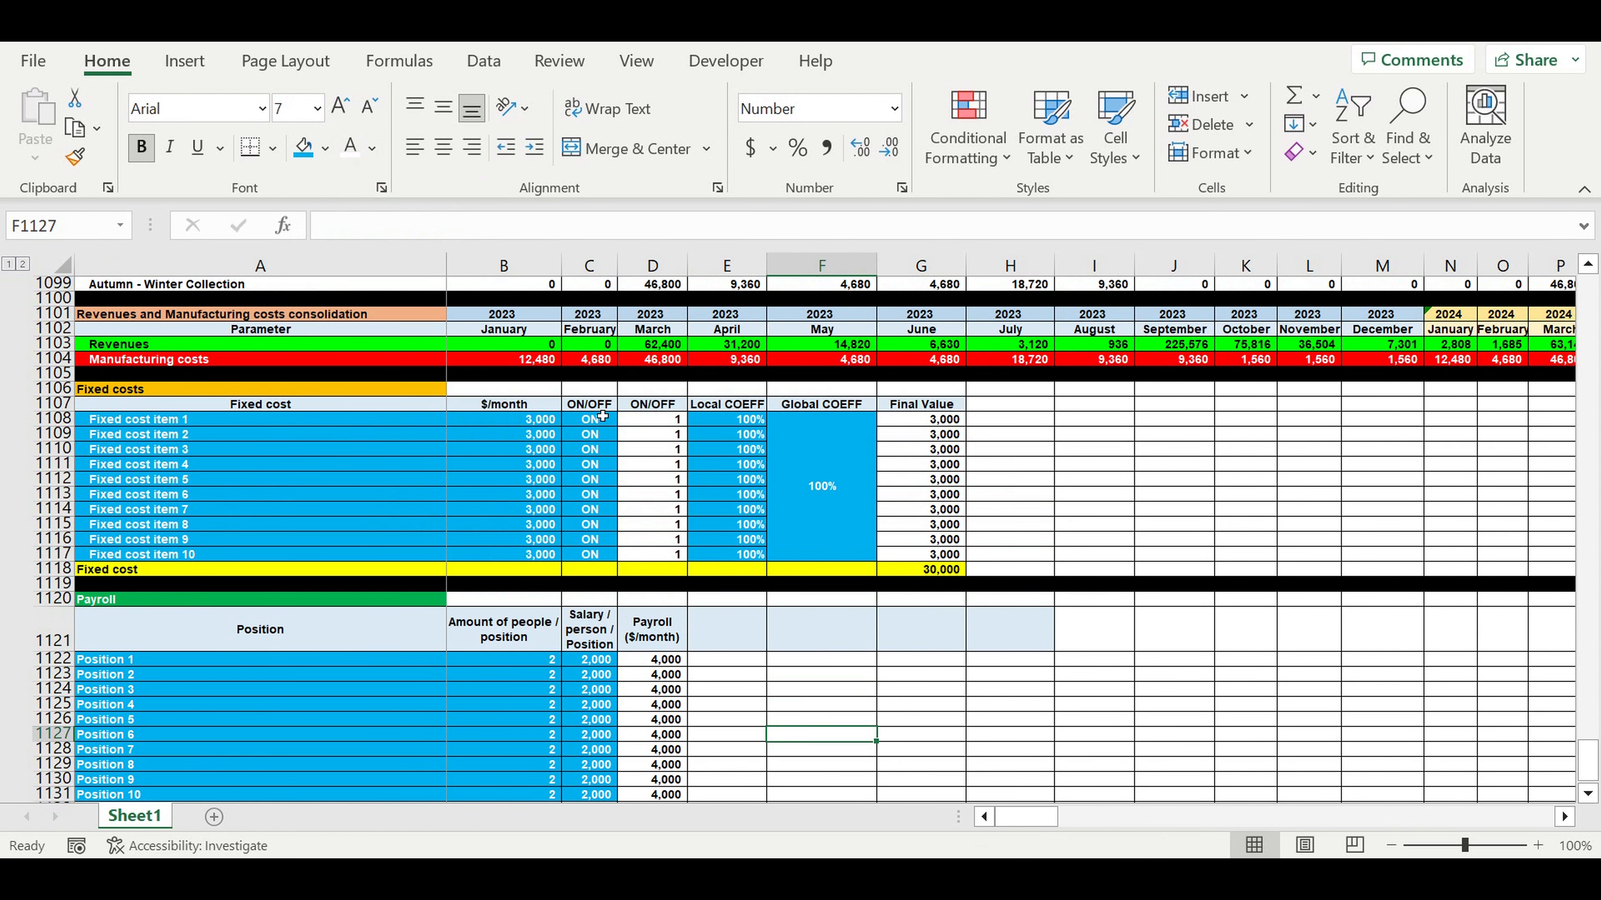
left_click_drag(596, 406, 852, 523)
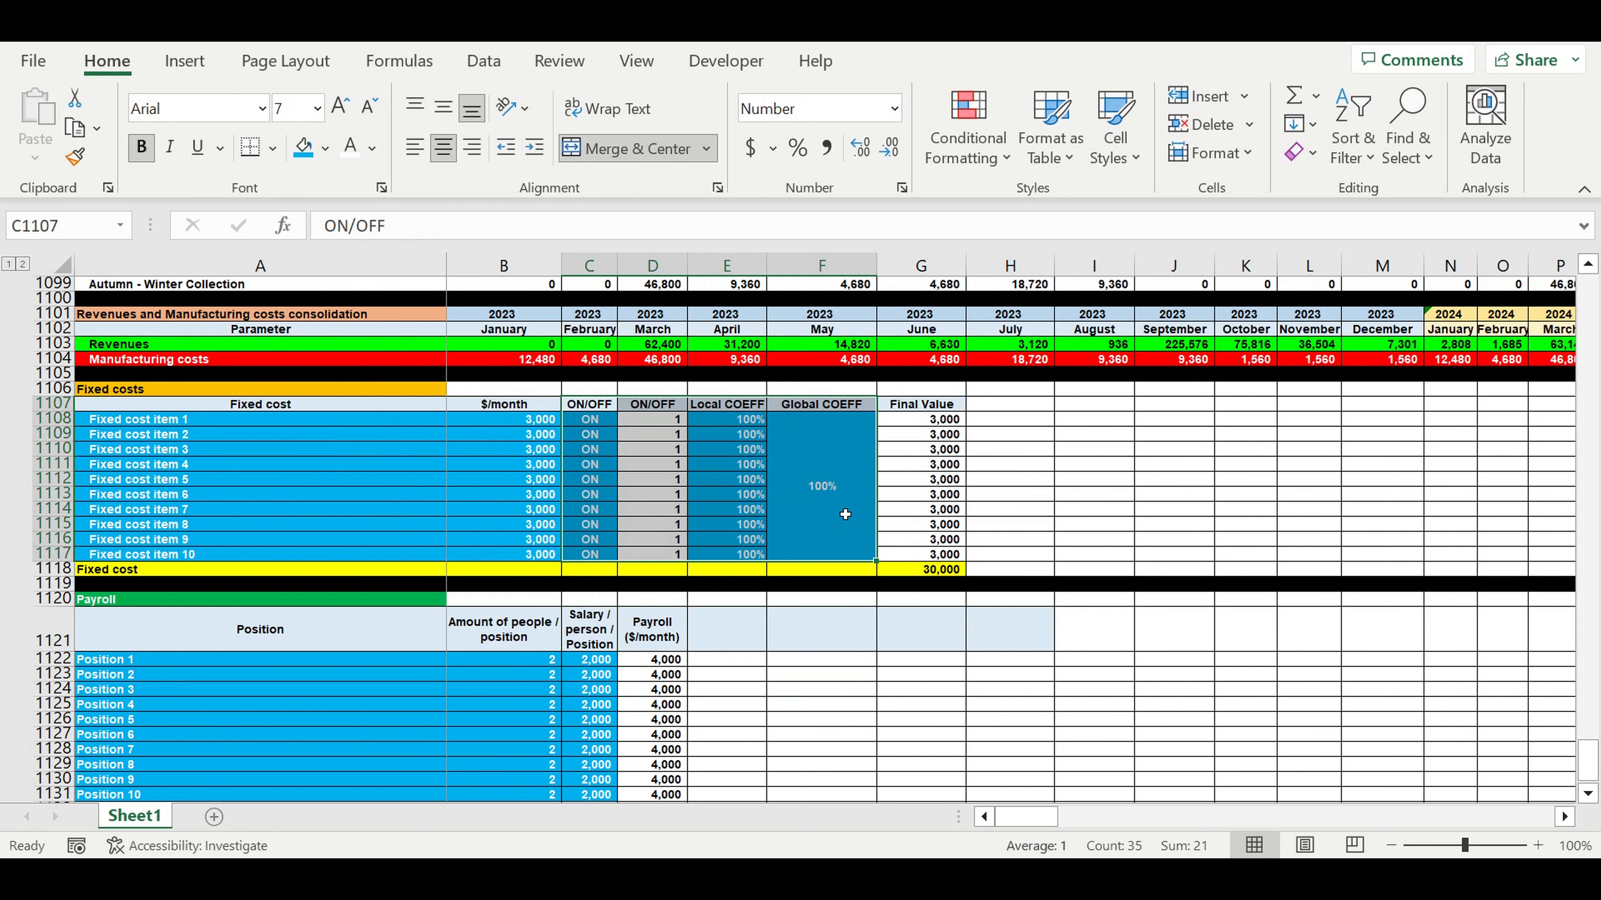
key("ctrl+c")
left_click(715, 630)
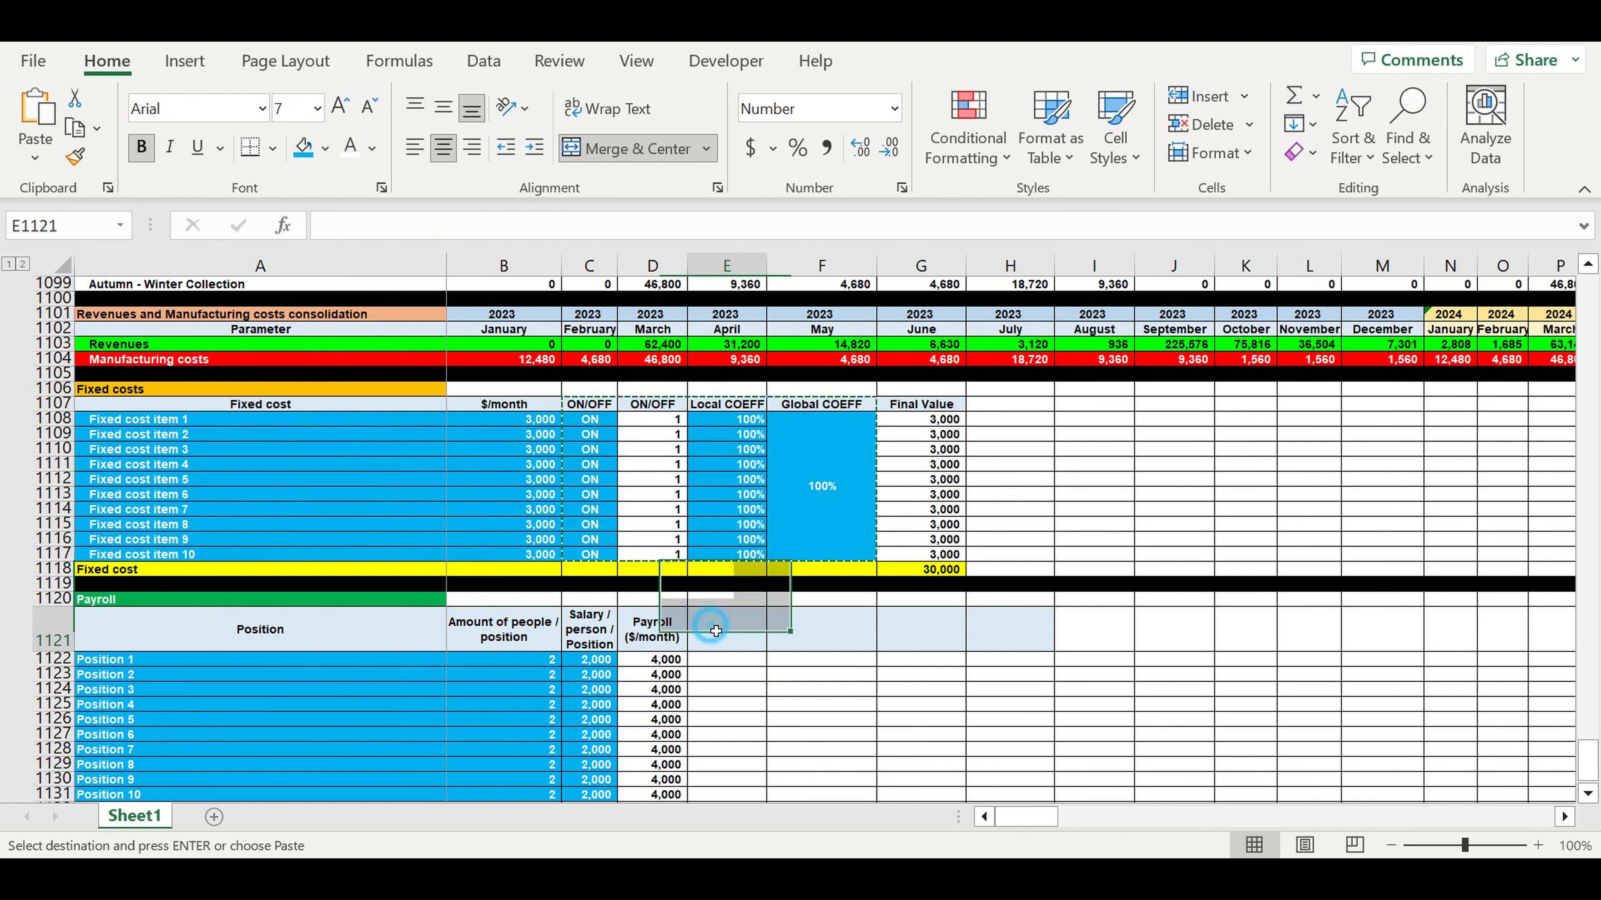
key("ctrl+v")
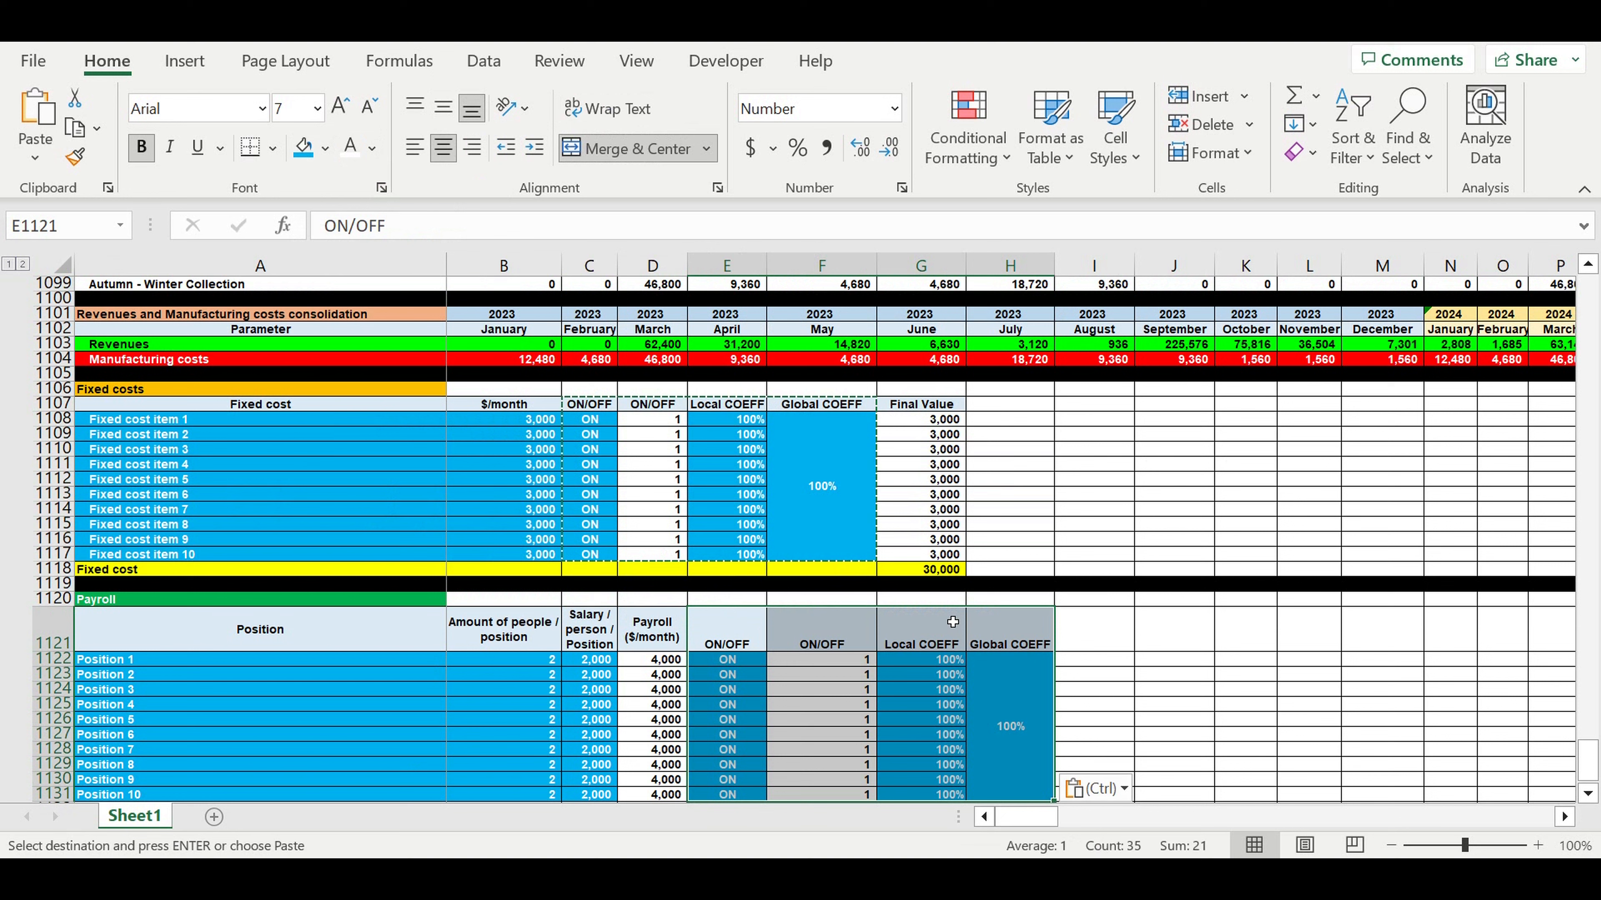
Format the payroll header row 1121 with wrapped text and centred vertical alignment.
scroll(942, 609, "down", 2)
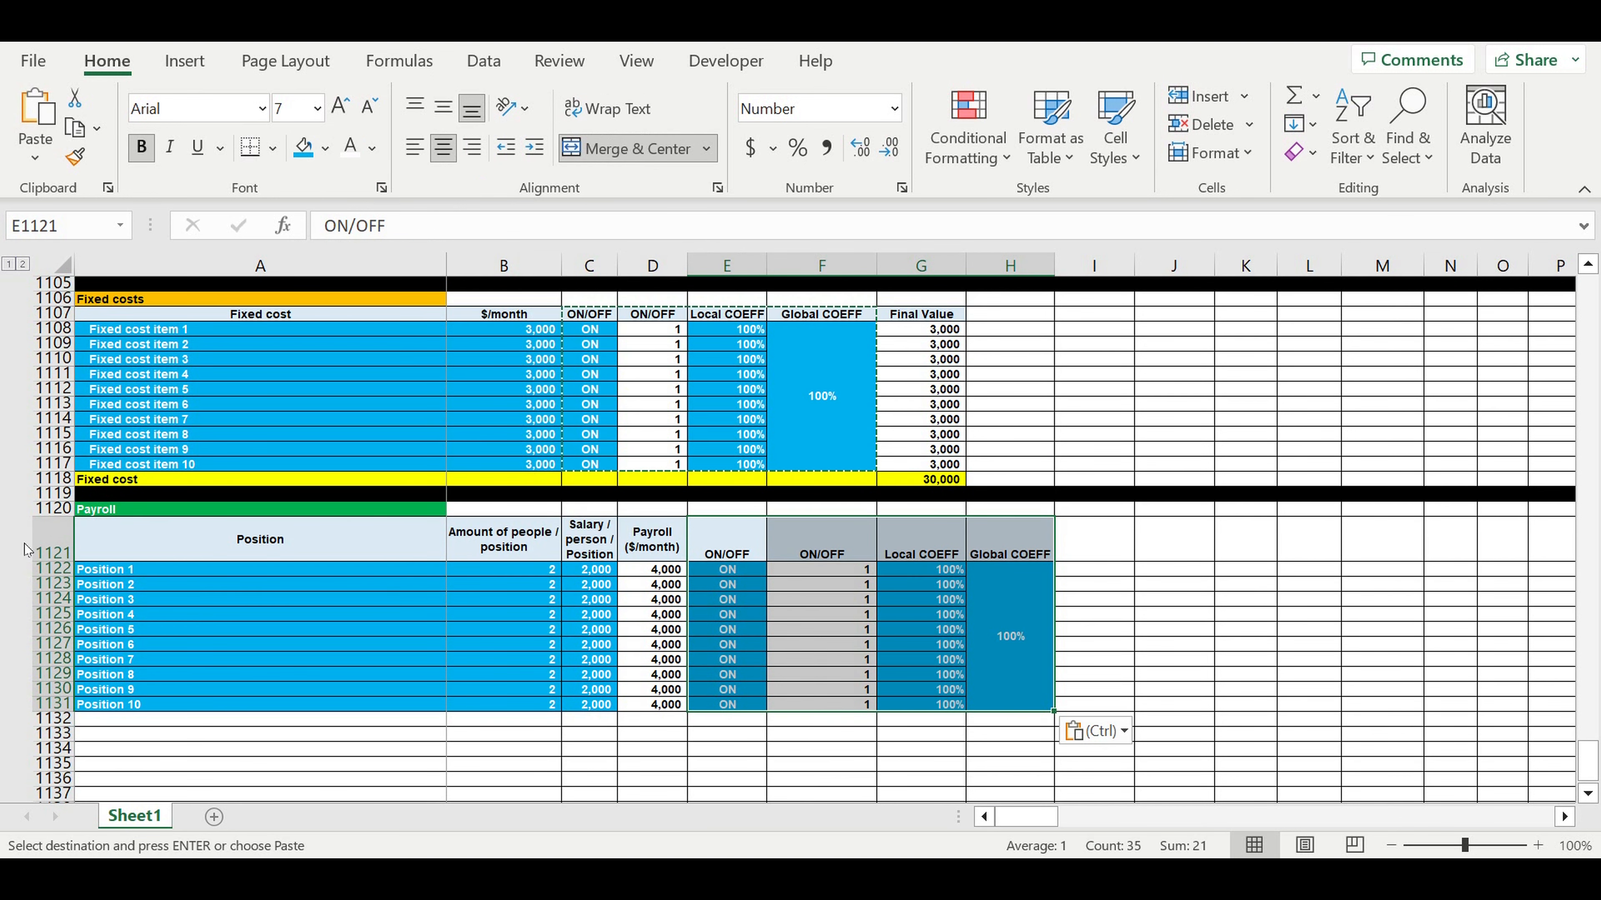
left_click(71, 550)
right_click(70, 549)
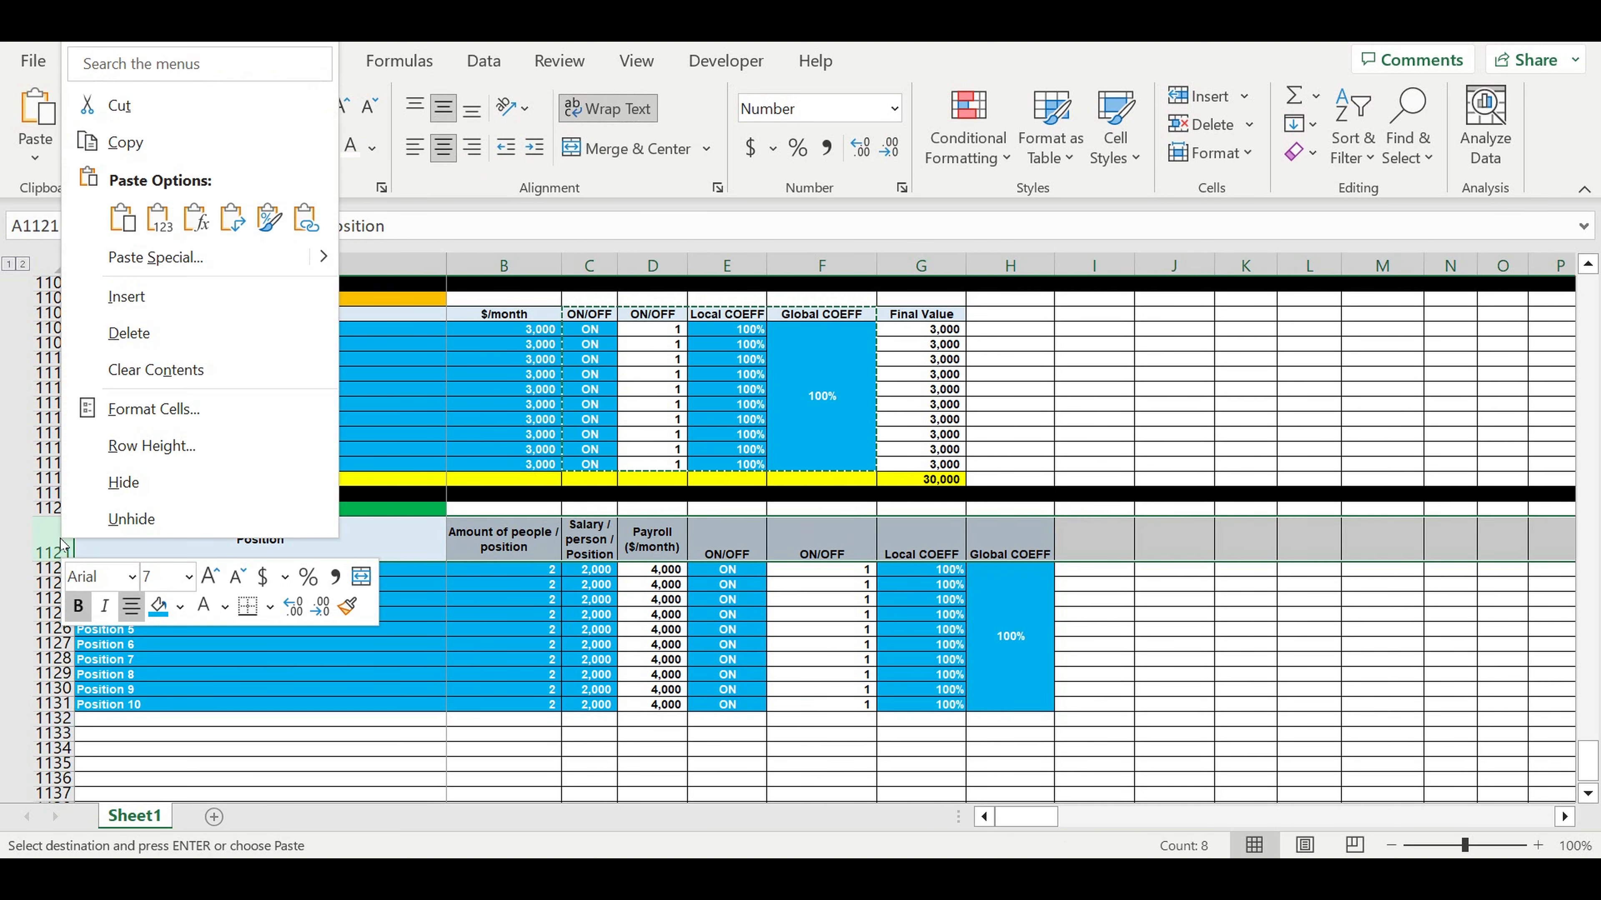
left_click(146, 409)
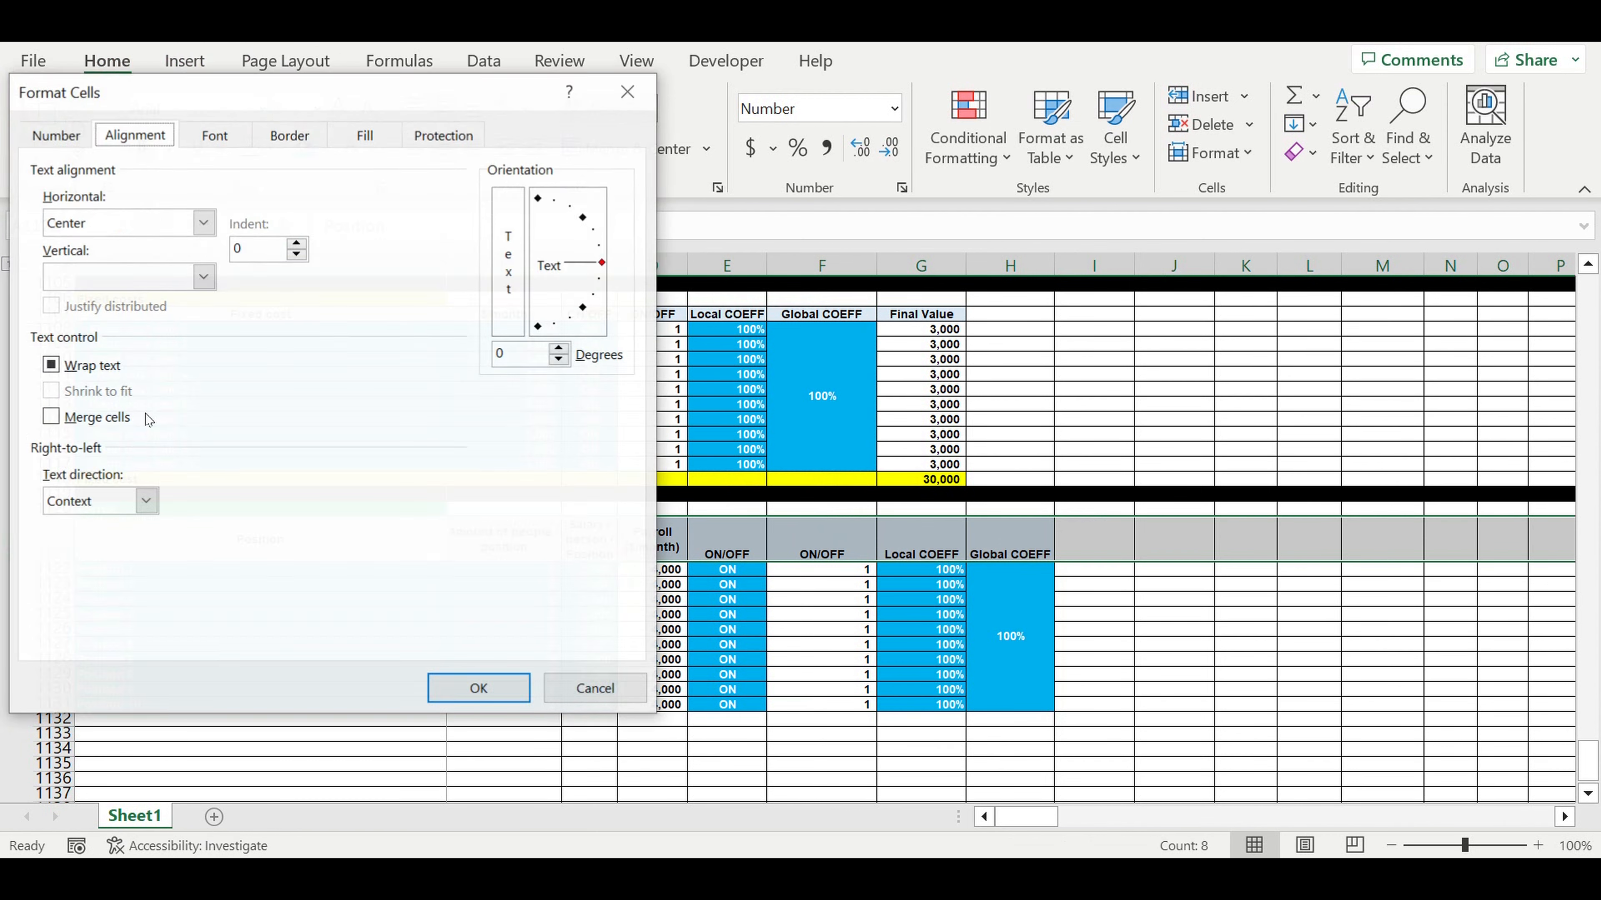
left_click(52, 366)
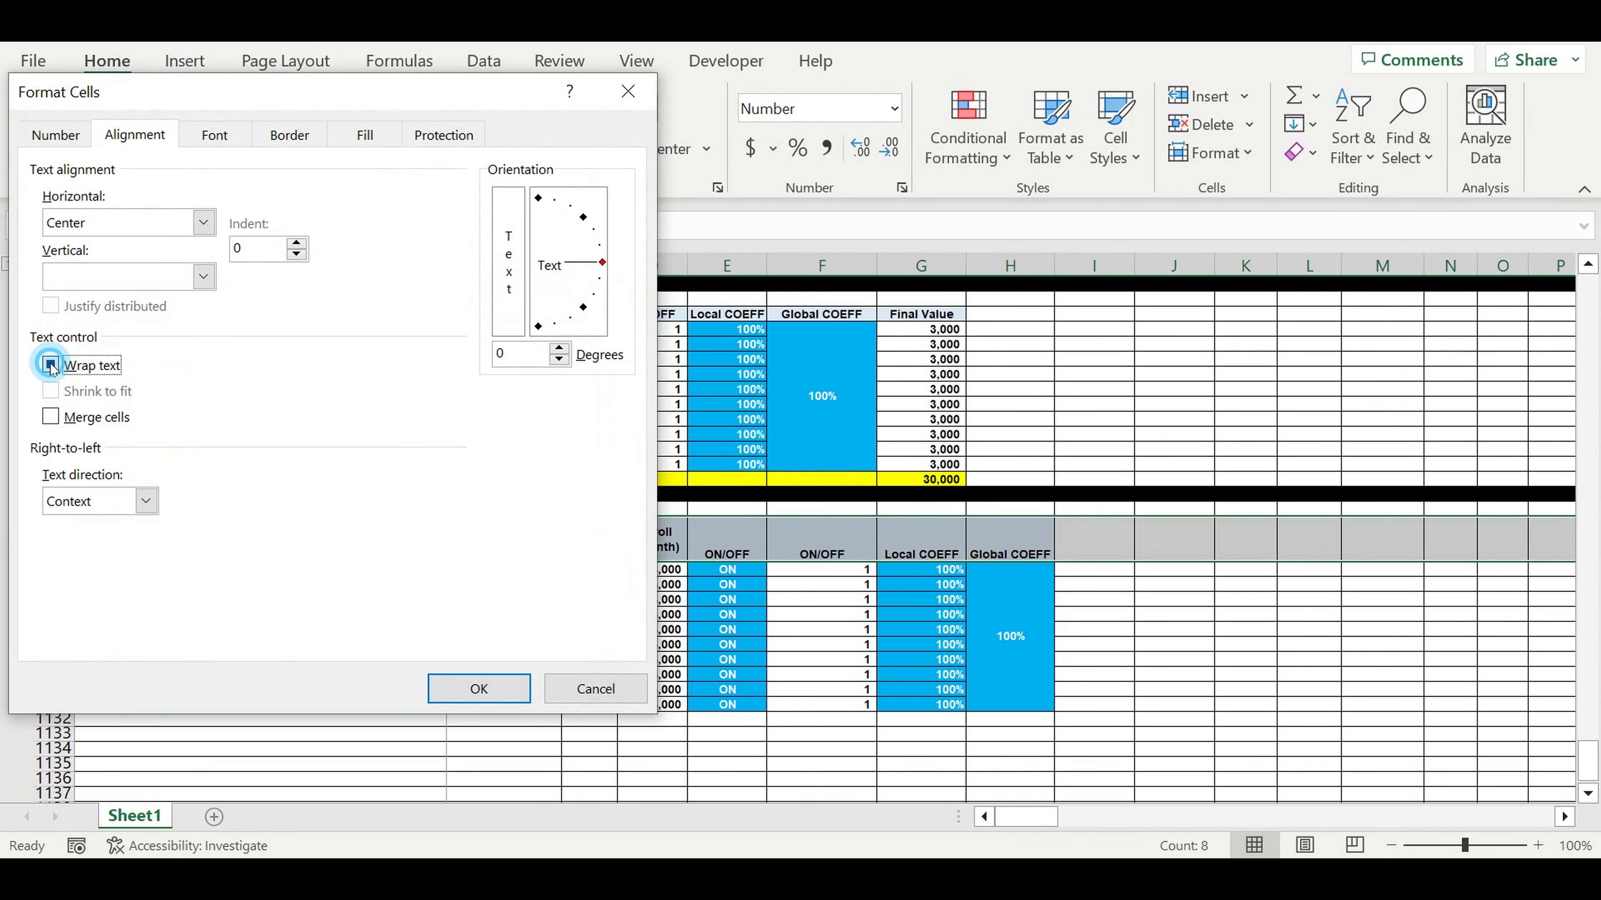
left_click(204, 278)
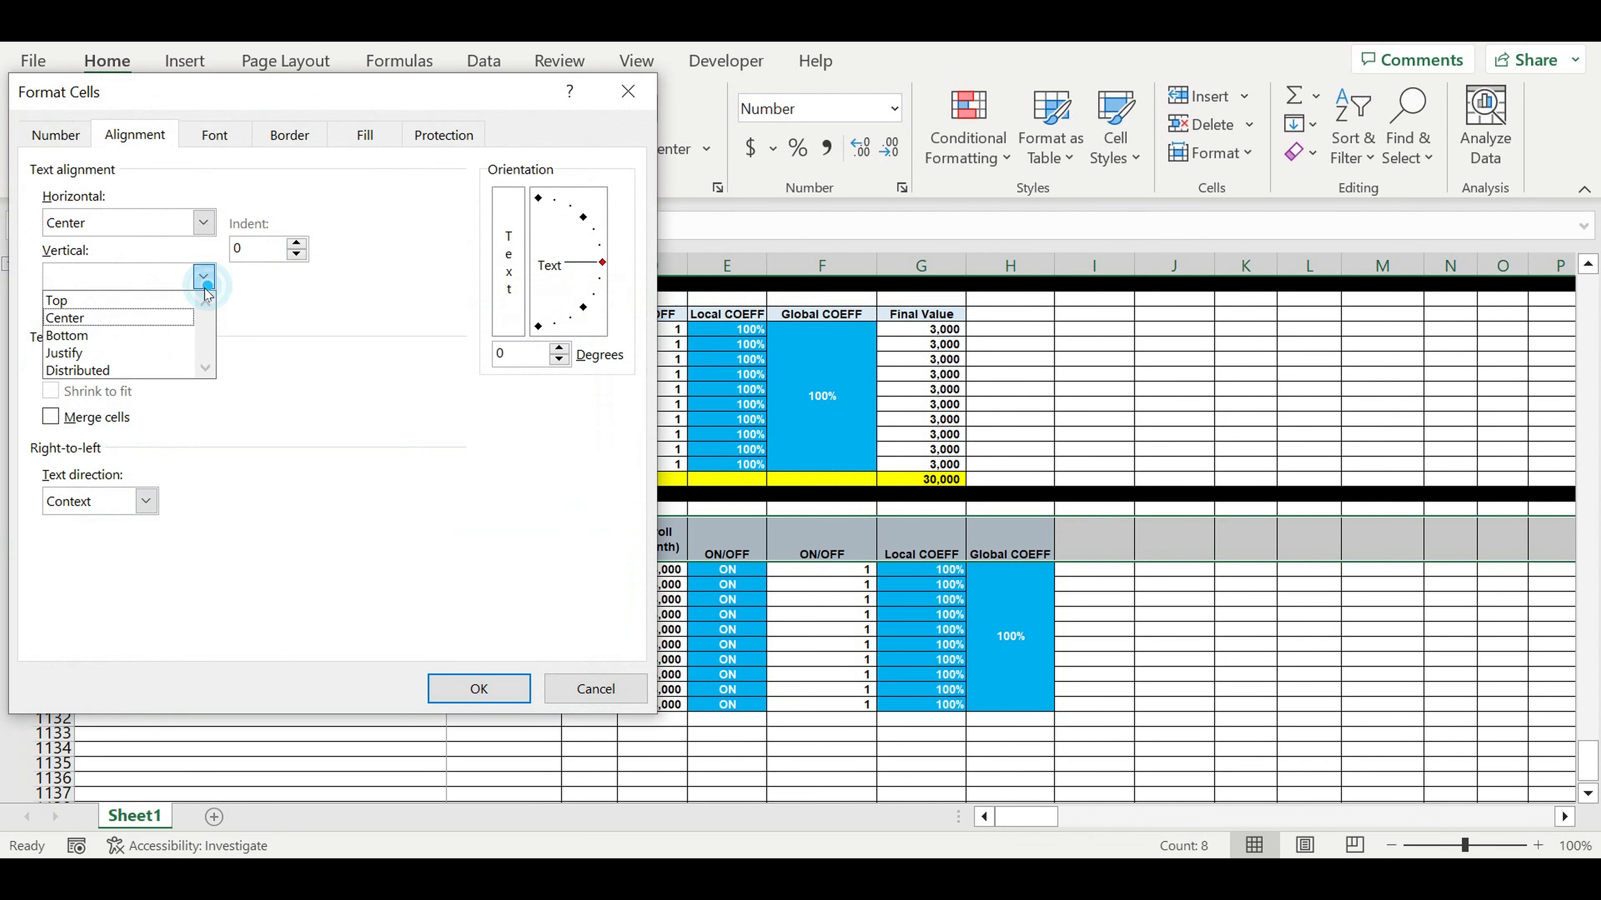
left_click(158, 317)
left_click(478, 687)
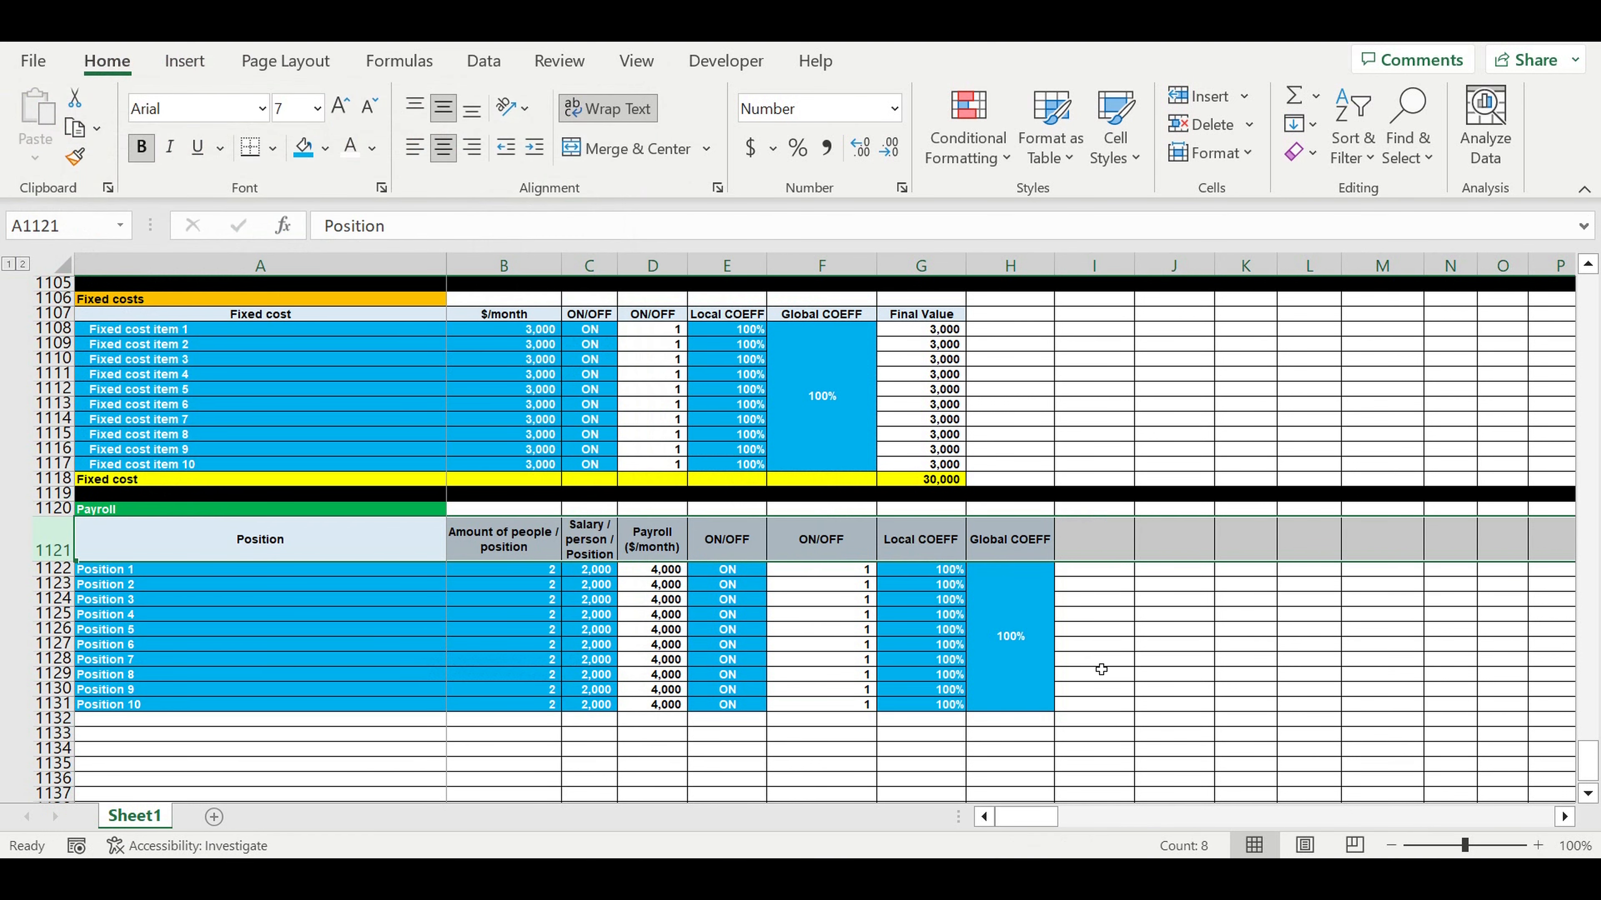
left_click(1101, 662)
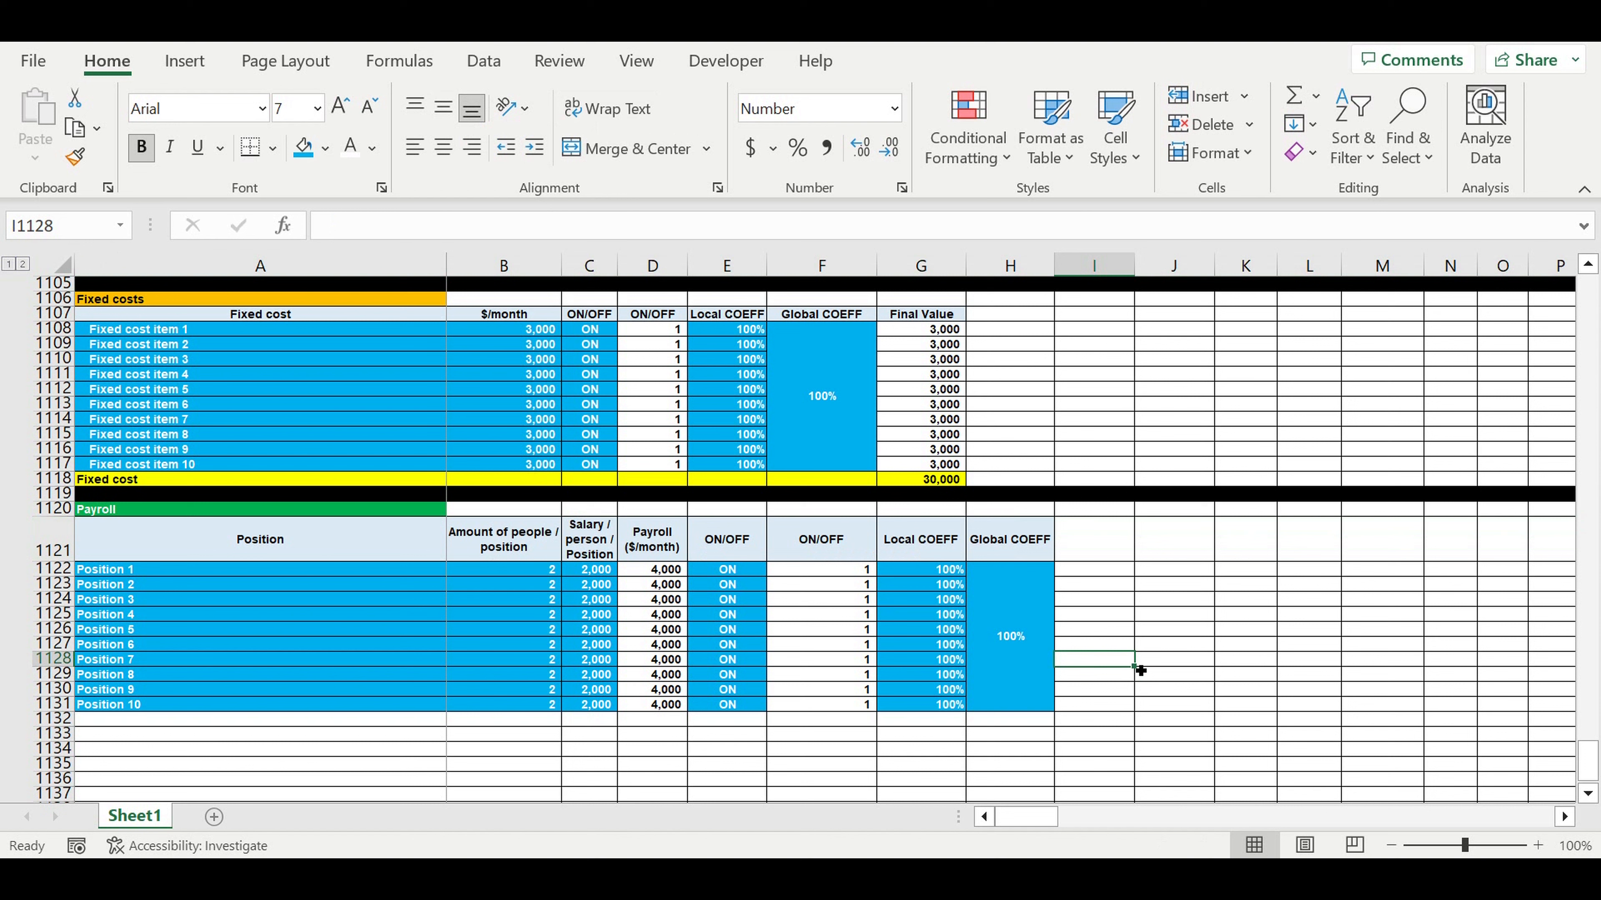
Extend the Global COEFF header formatting into I1121 and rename that header "Final value".
left_click(1018, 548)
left_click_drag(1054, 560, 1135, 571)
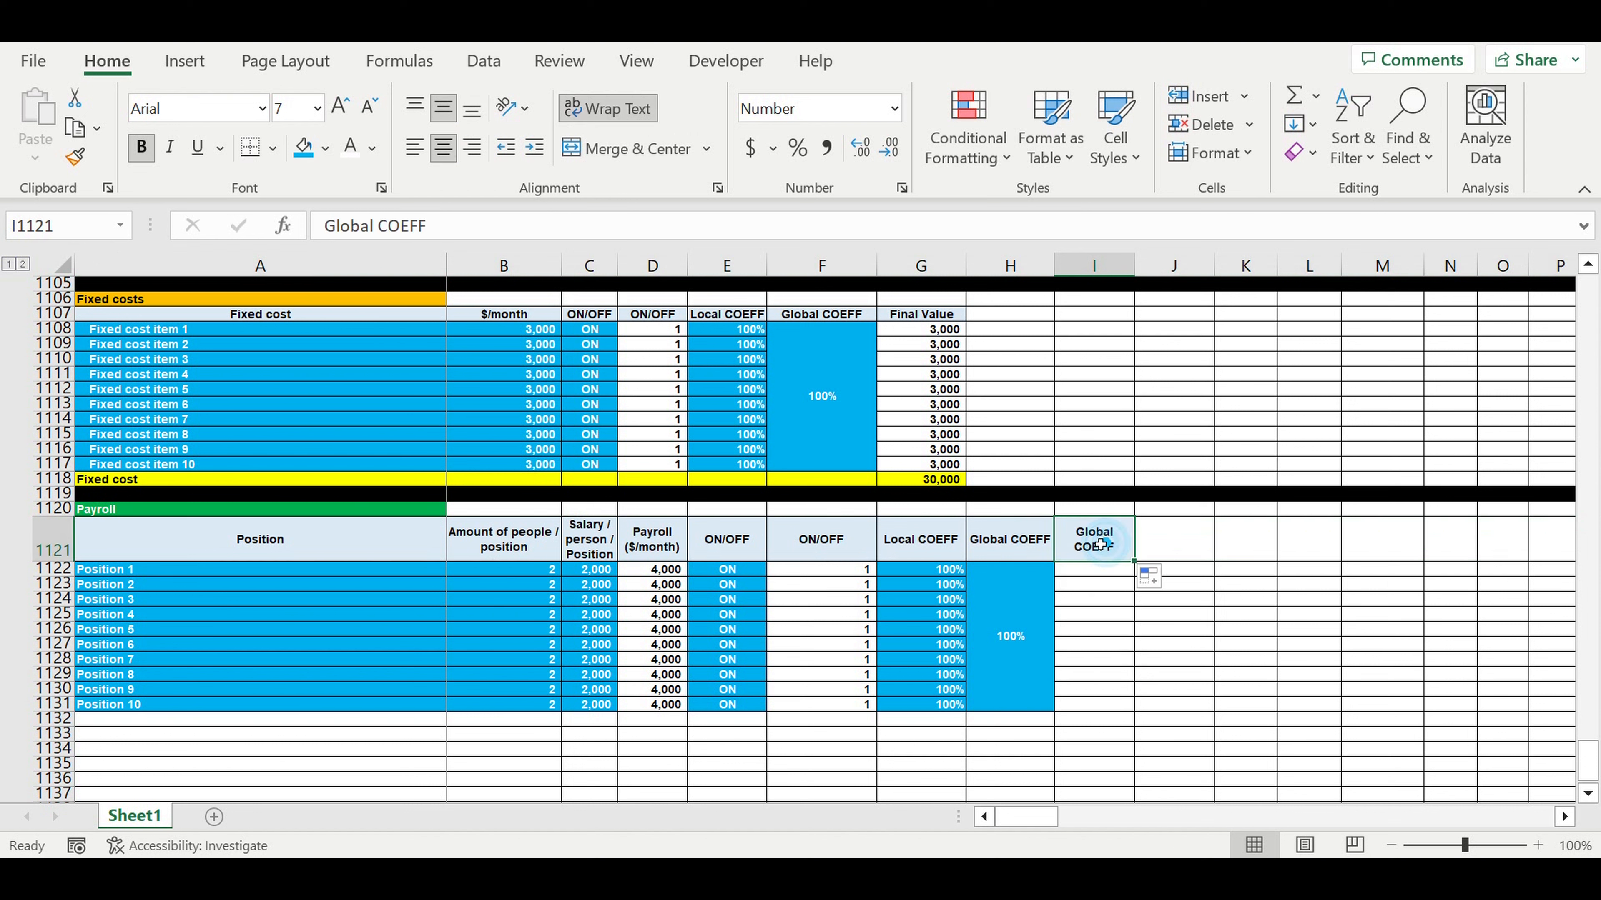
type("Final valu")
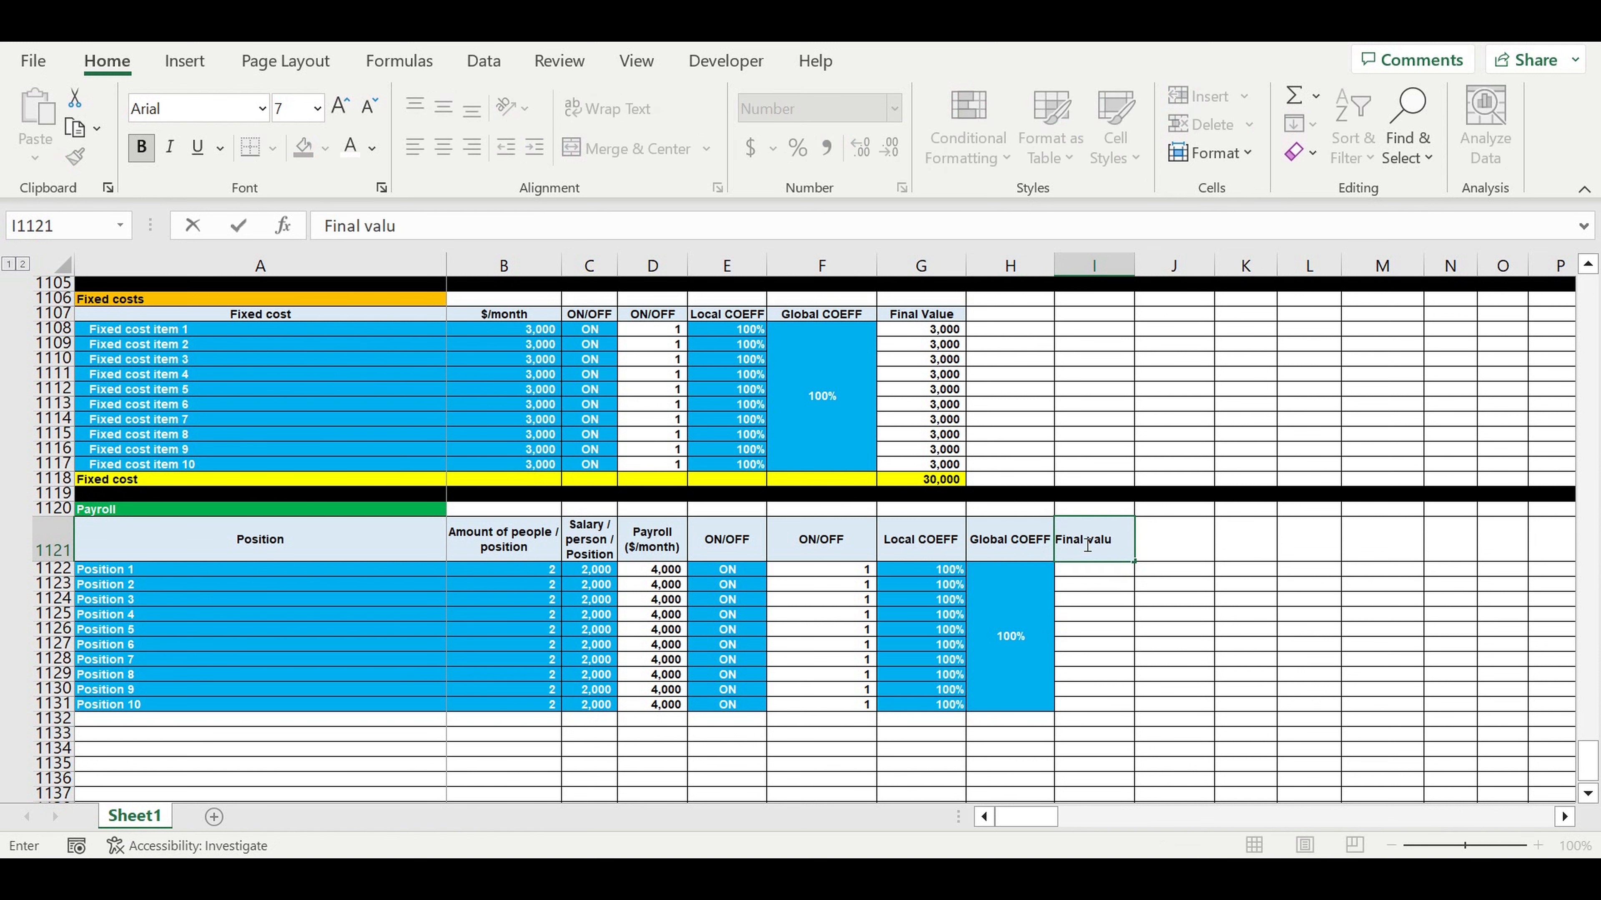
key("Return")
Build a formula in I1122 multiplying Position 1's payroll, numeric ON/OFF, local and global coefficients: =D1122*F1122*G1122*H1122.
type("=")
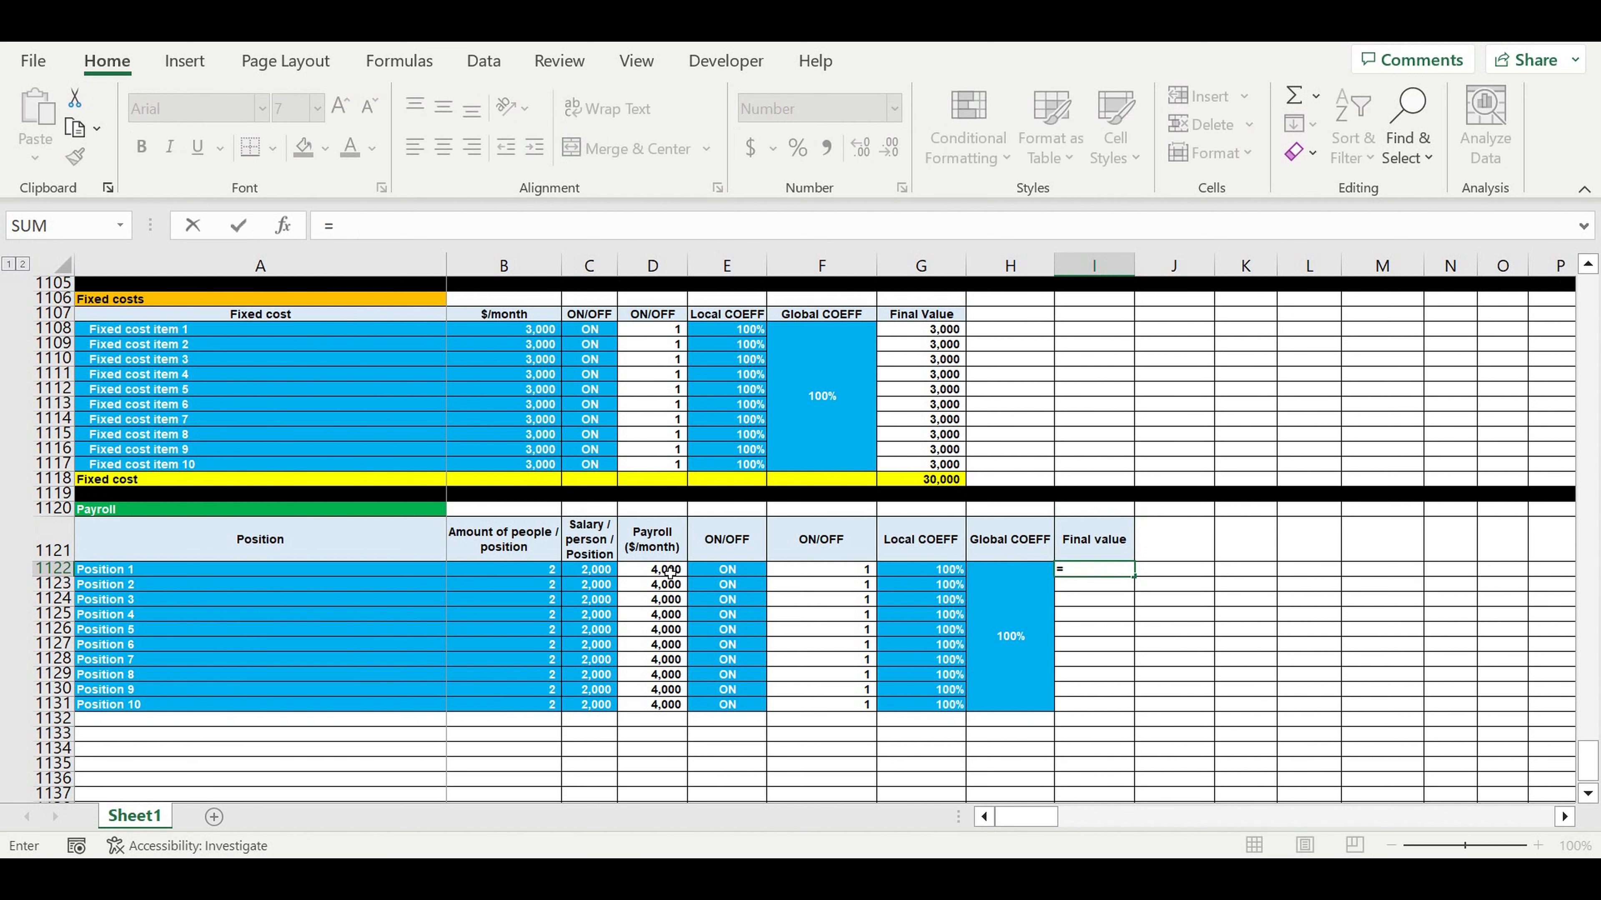
left_click(670, 571)
type("*")
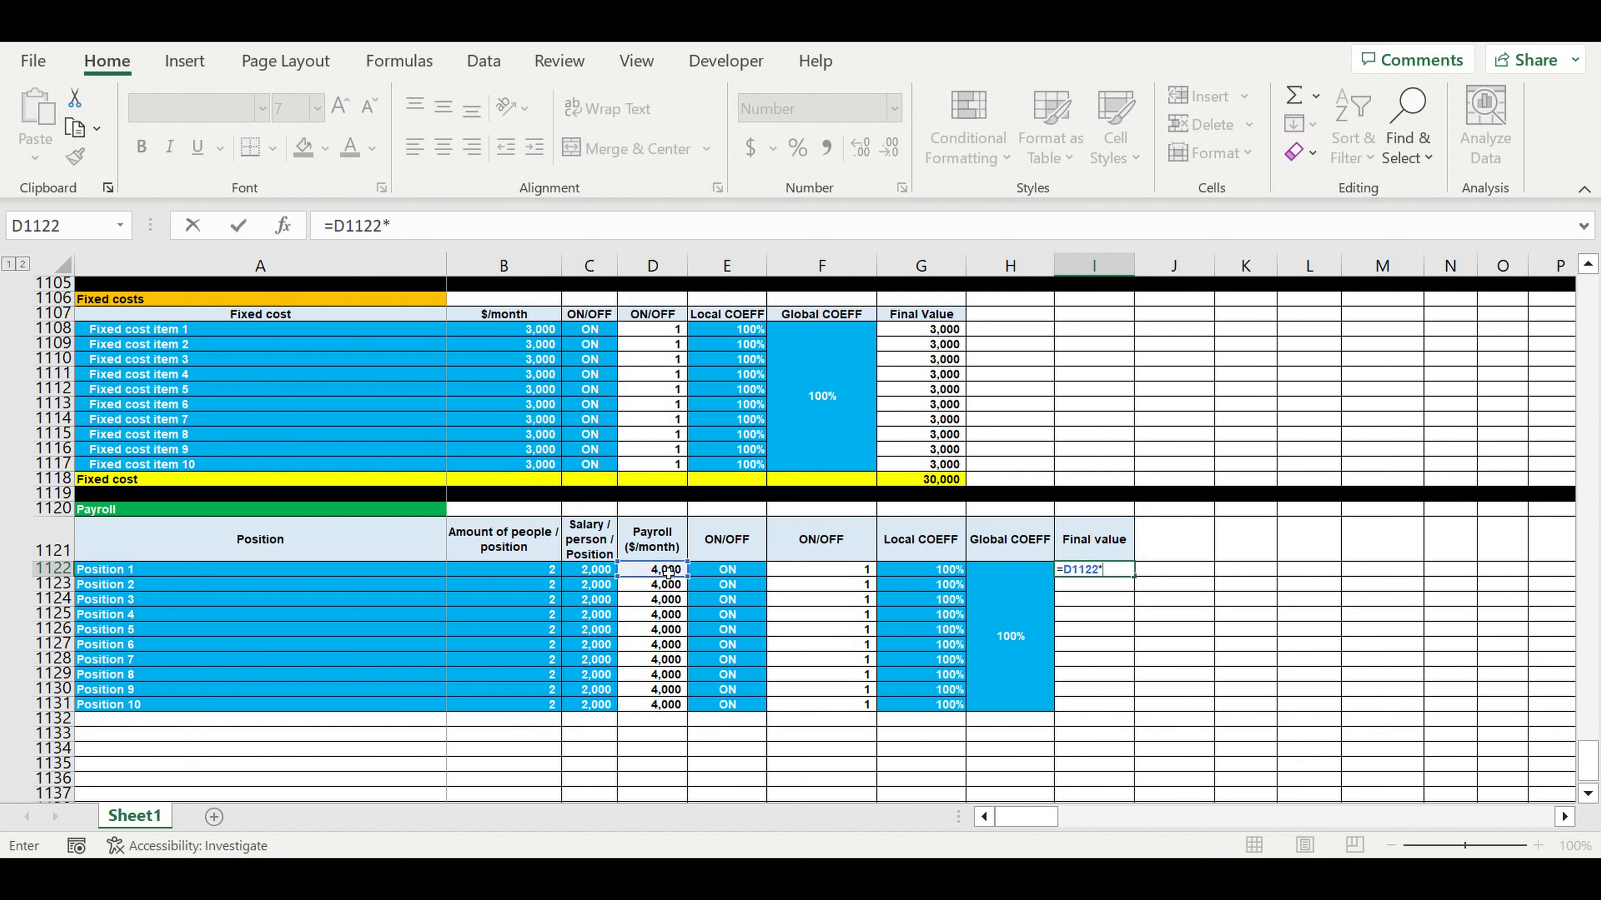
left_click(842, 575)
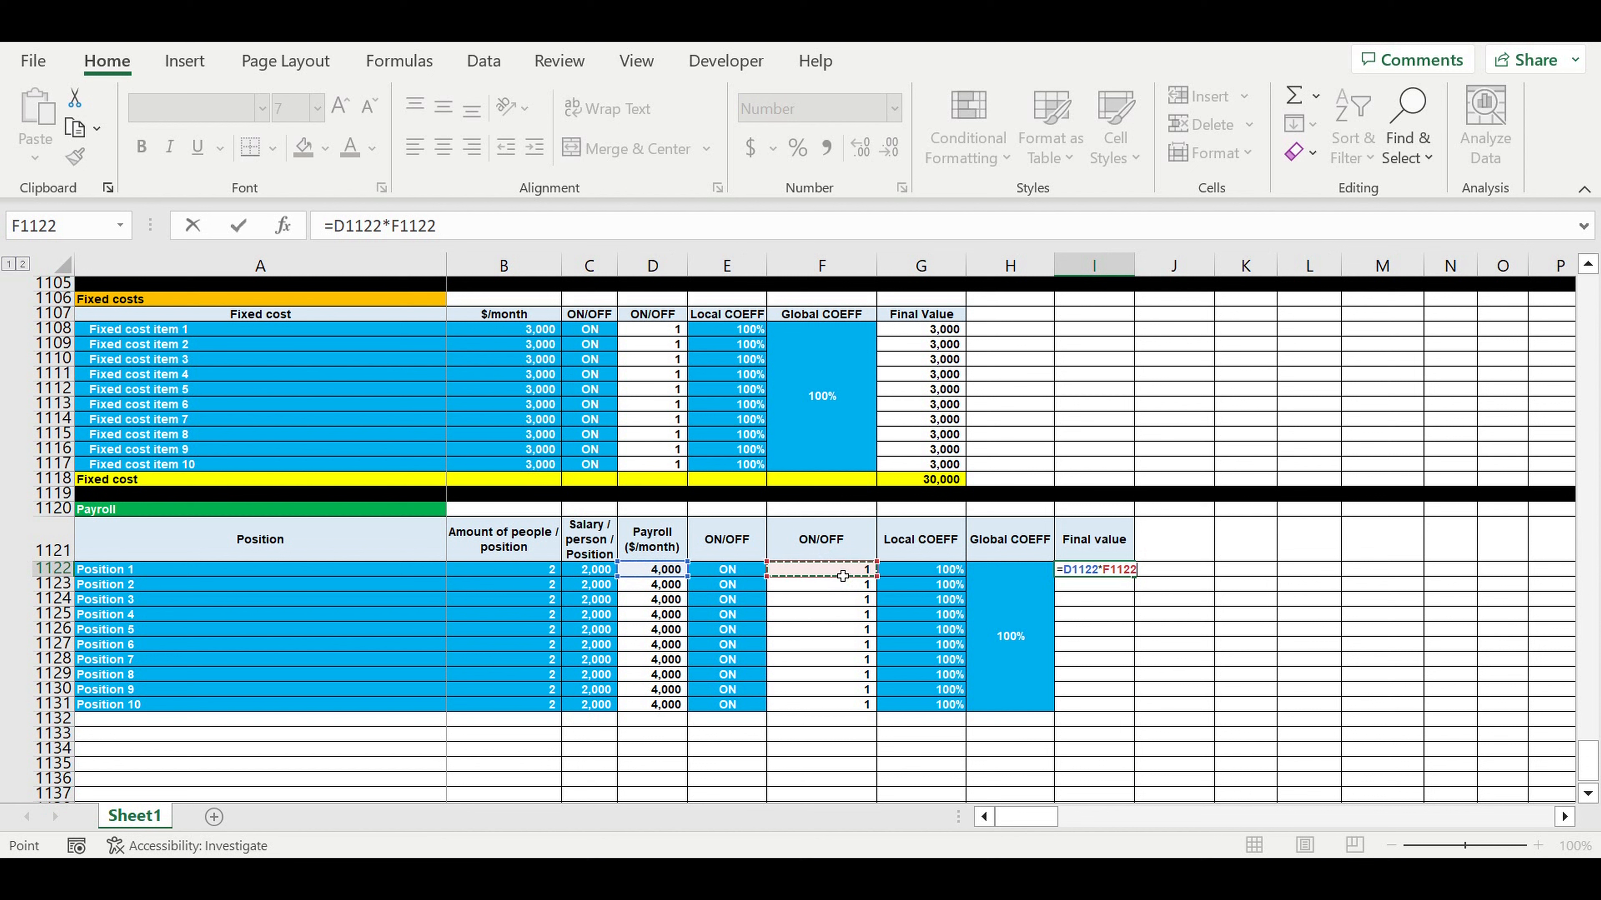
type("*")
left_click(910, 576)
type("*")
left_click(1034, 612)
Make the global coefficient reference absolute ($H$1122) and fill the Final value formula down to I1131.
left_click(515, 226)
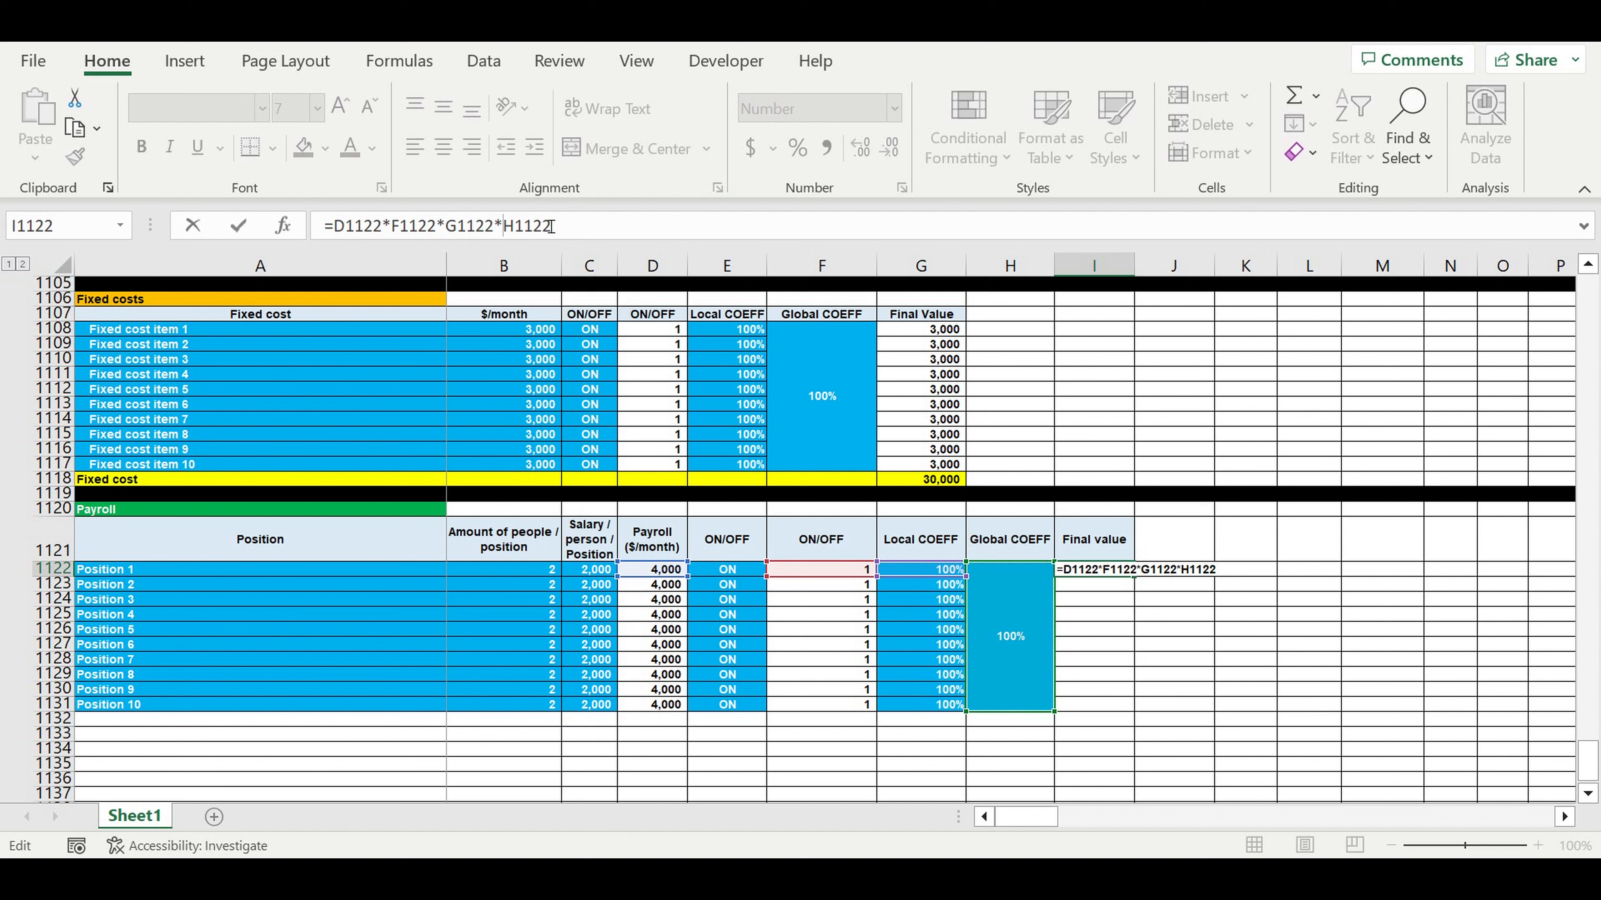
type("$")
key("Right")
type("$")
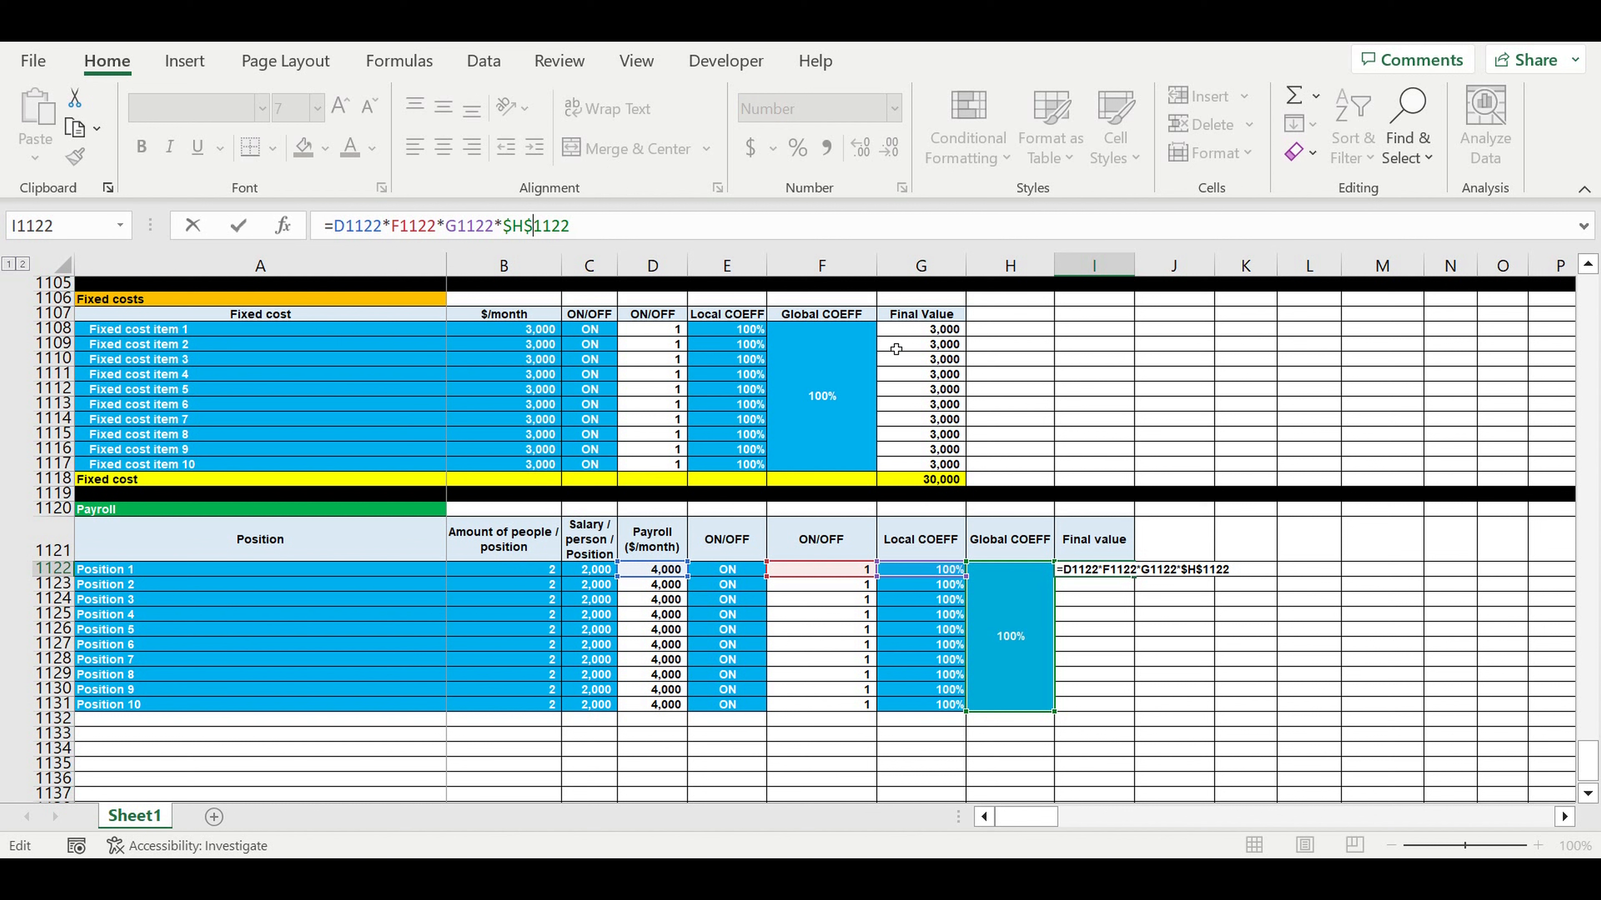
key("Return")
left_click(1118, 570)
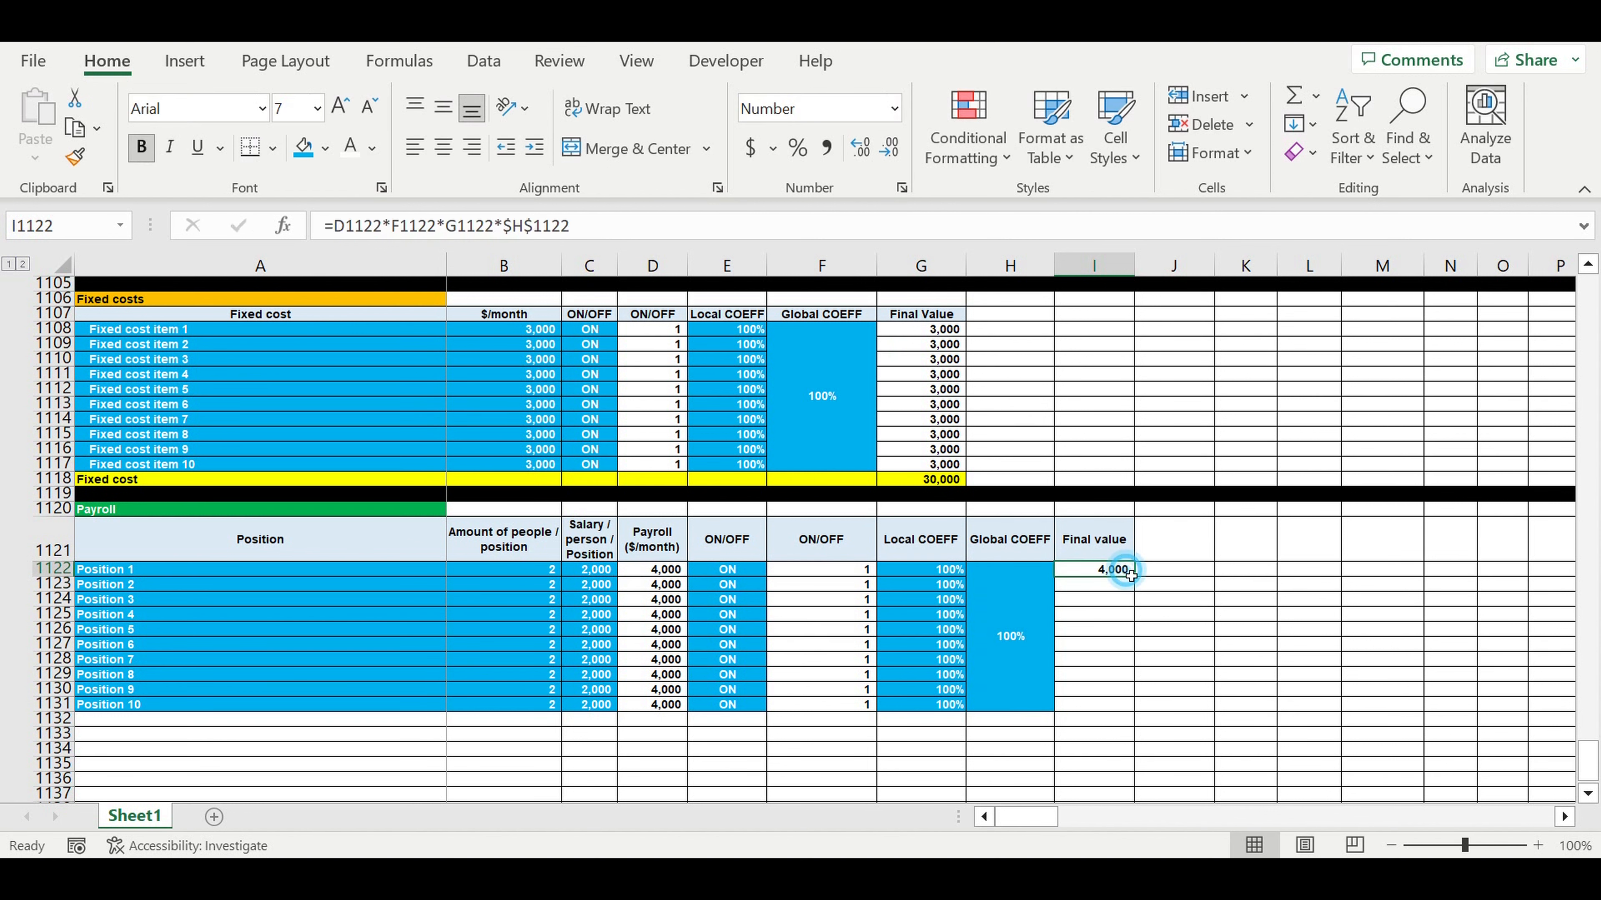
left_click_drag(1144, 581, 1141, 709)
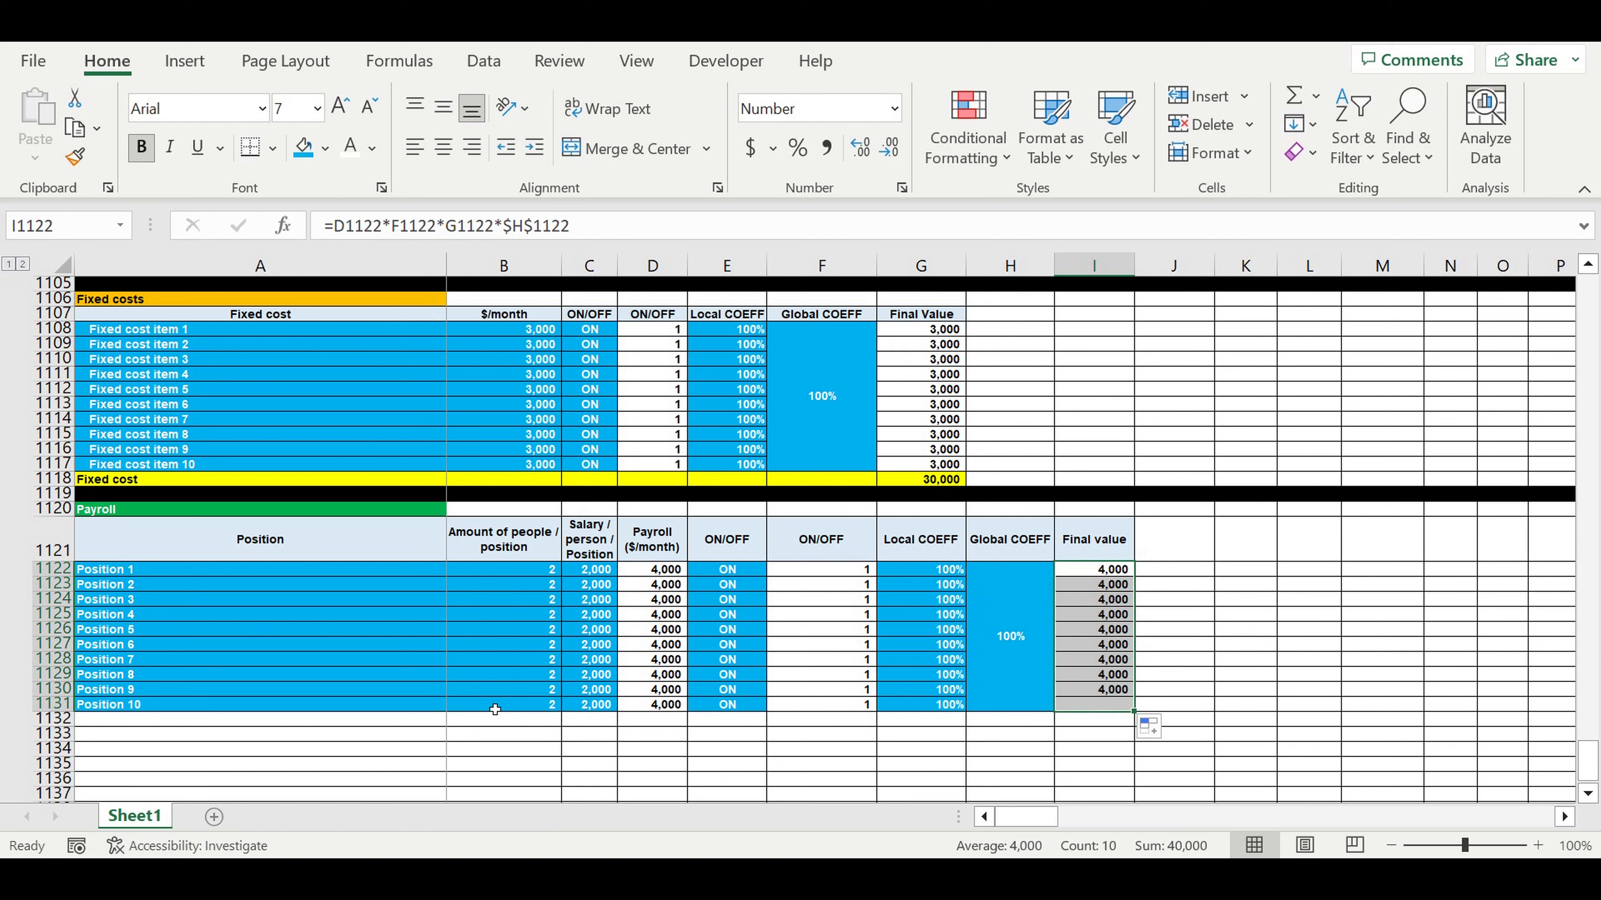
Label the payroll total row by linking A1132 to the section title with =A1120.
left_click(150, 722)
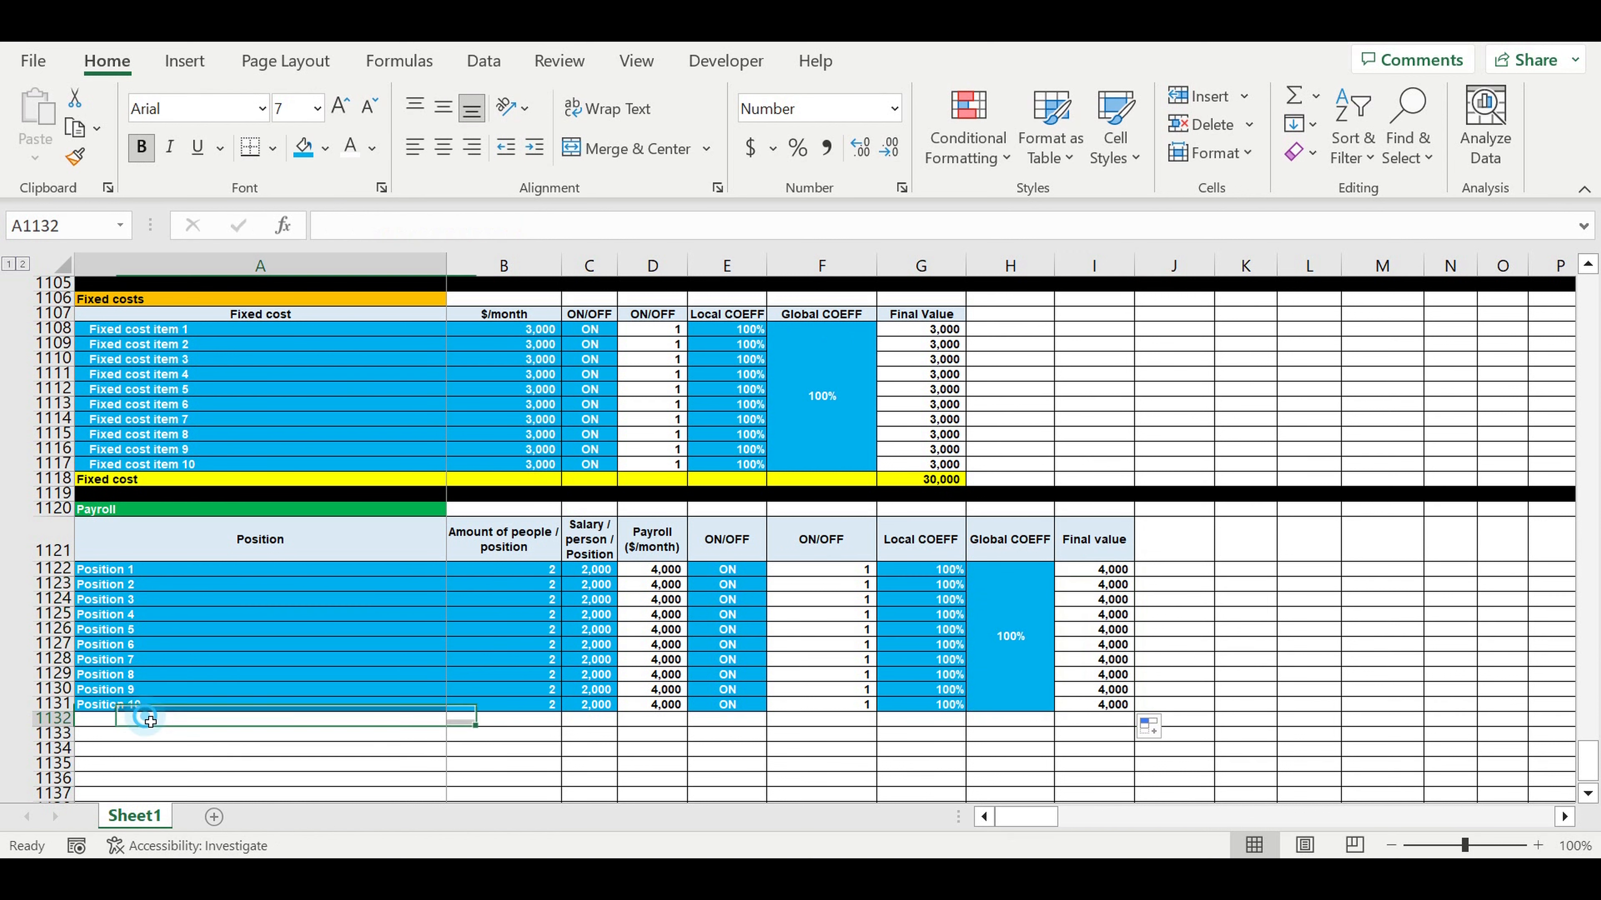
type("=")
left_click(134, 513)
key("Return")
Fill the payroll total row A1132:I1132 with yellow.
left_click(258, 720)
left_click_drag(271, 724, 1112, 719)
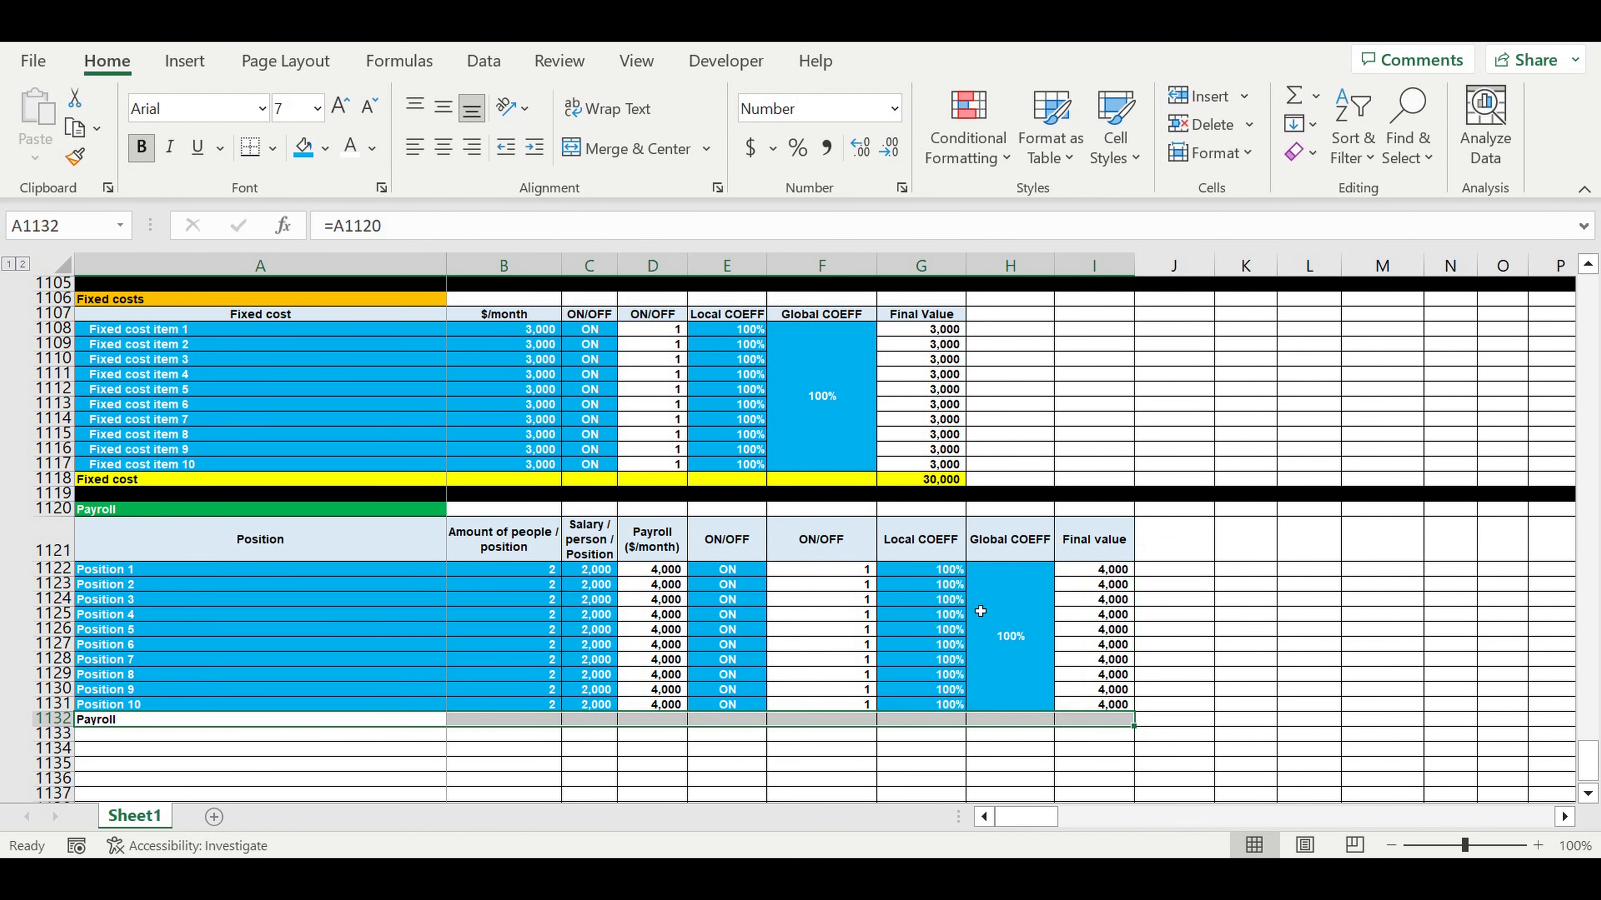
left_click(333, 160)
left_click(364, 380)
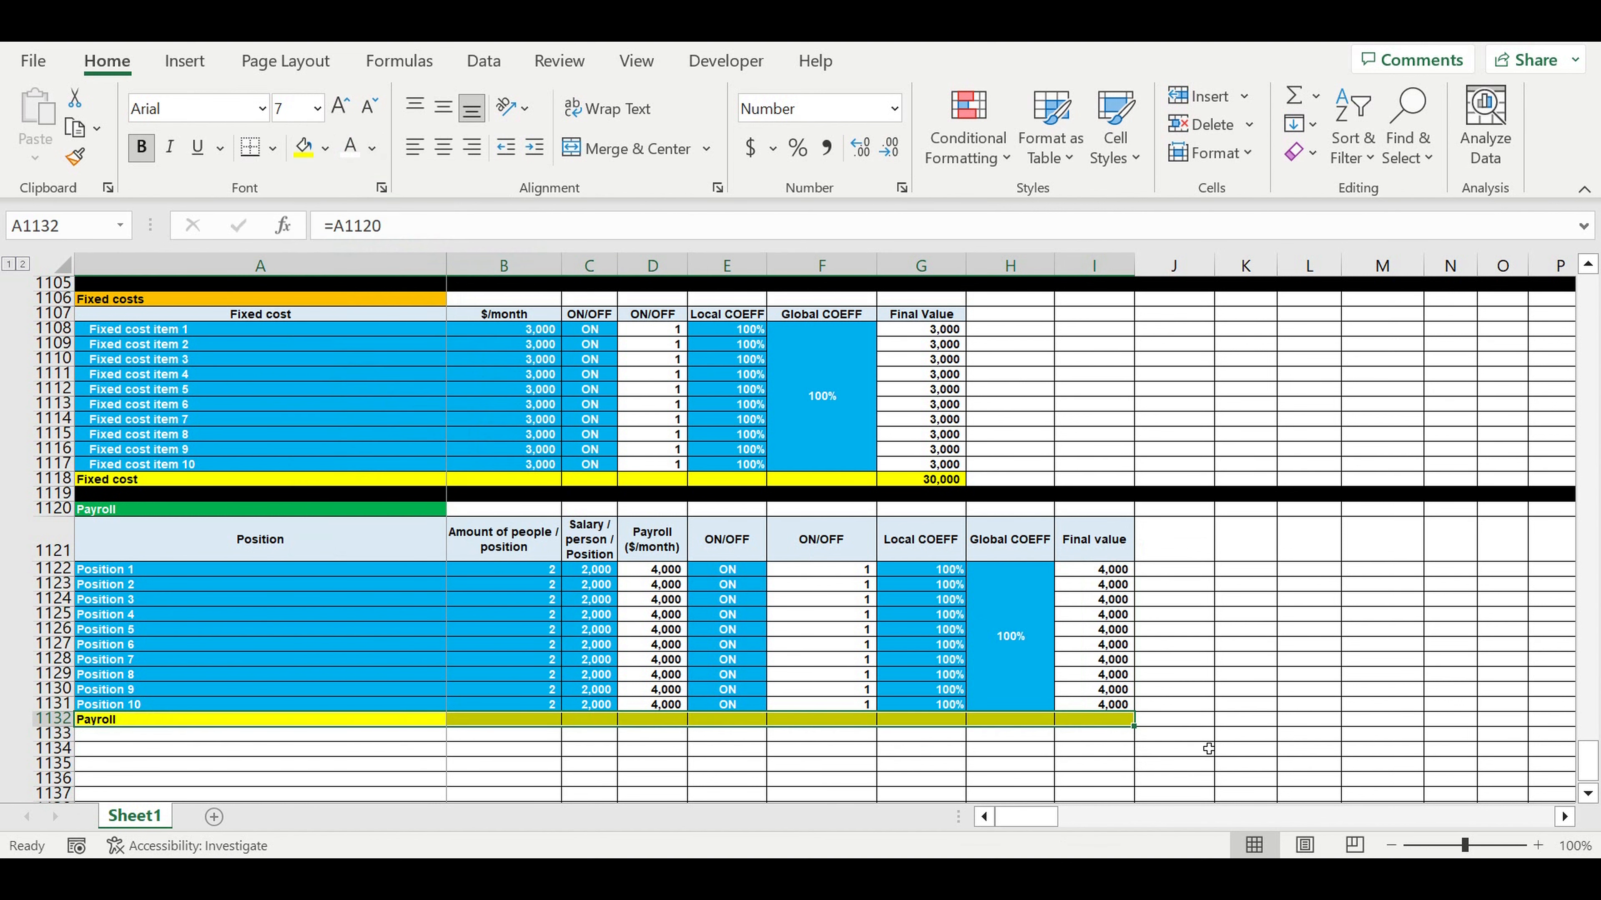
Add an AutoSum of the Final value column in I1132.
left_click(1113, 723)
left_click(1293, 96)
key("Return")
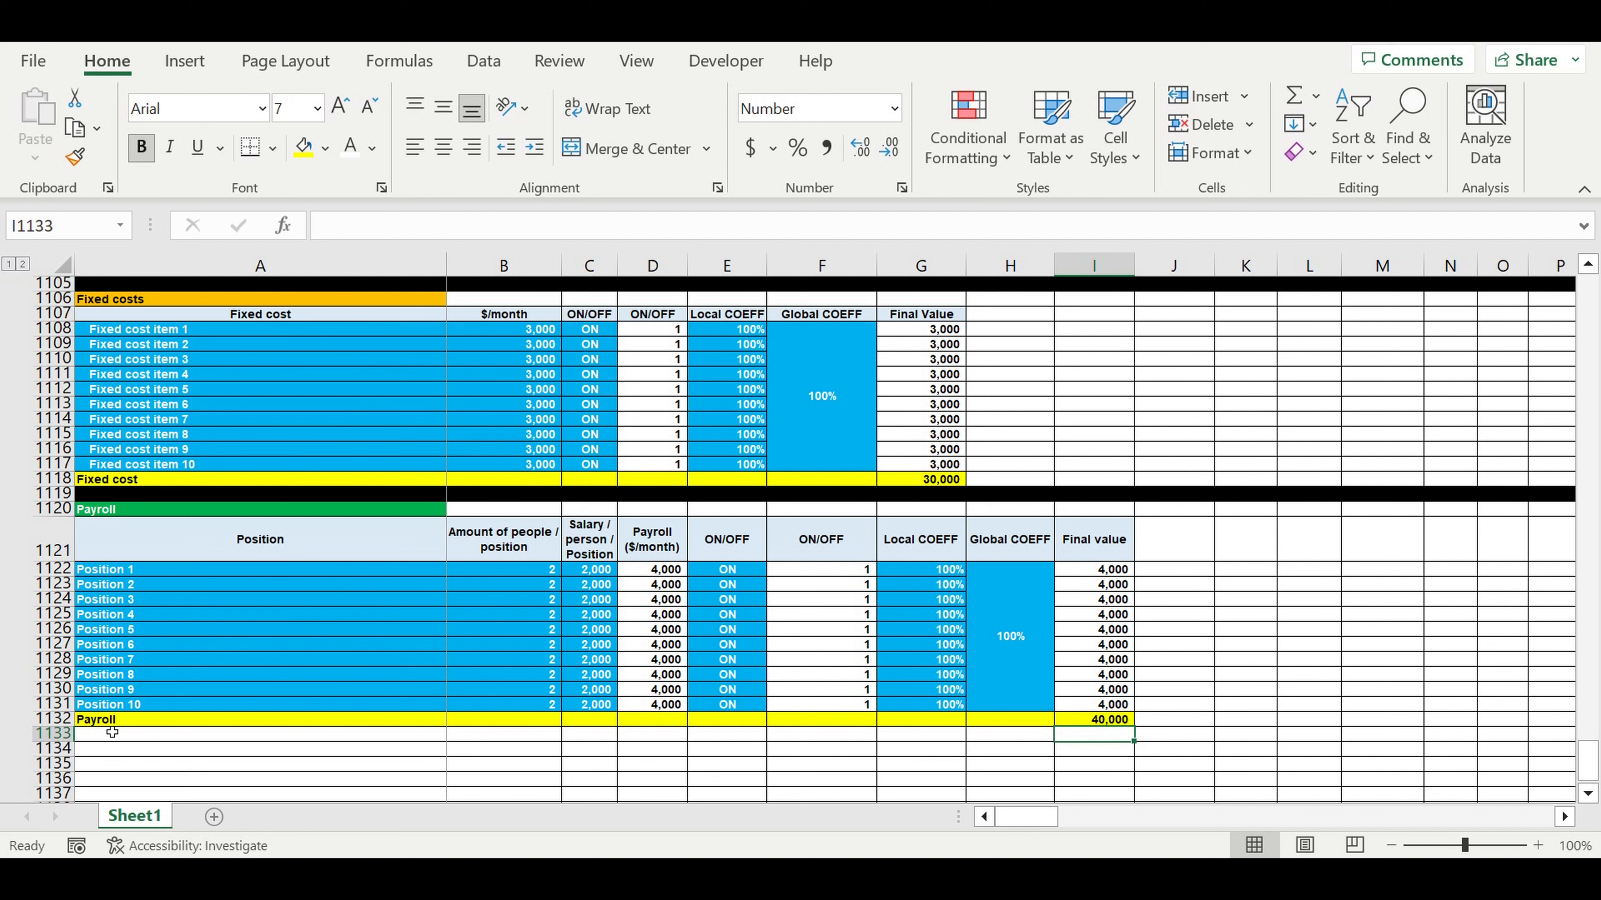
Increase the indent of the position names in A1122:A1131 by one level.
left_click_drag(140, 570, 139, 704)
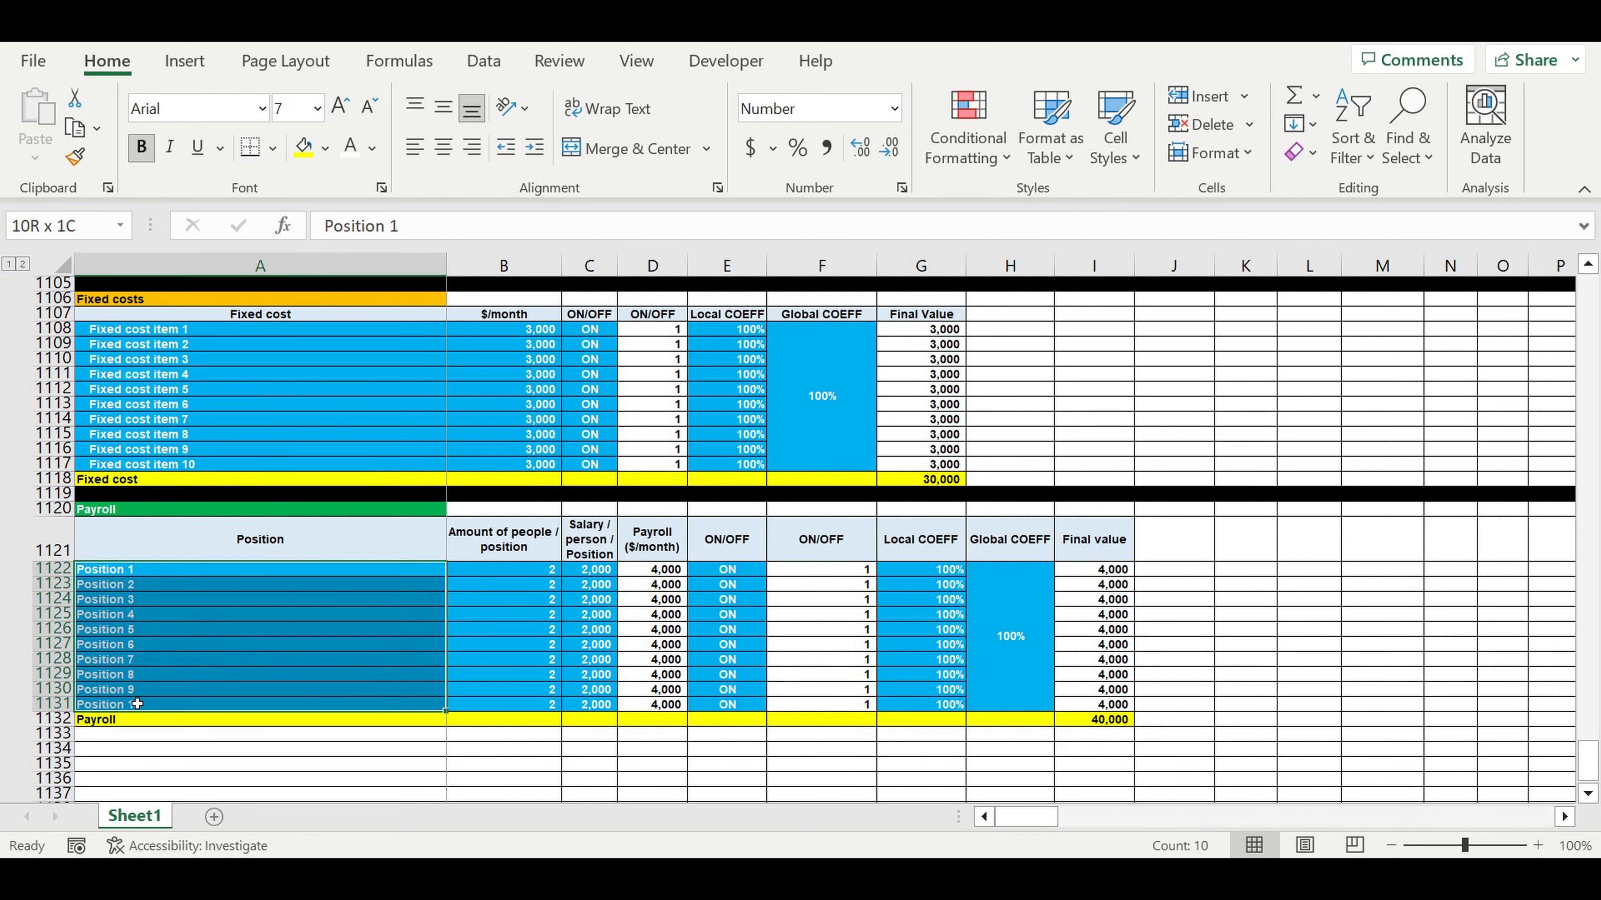
left_click(534, 147)
left_click(325, 768)
Fill the whole of row 1133 with black as a separator below the payroll table.
left_click(54, 733)
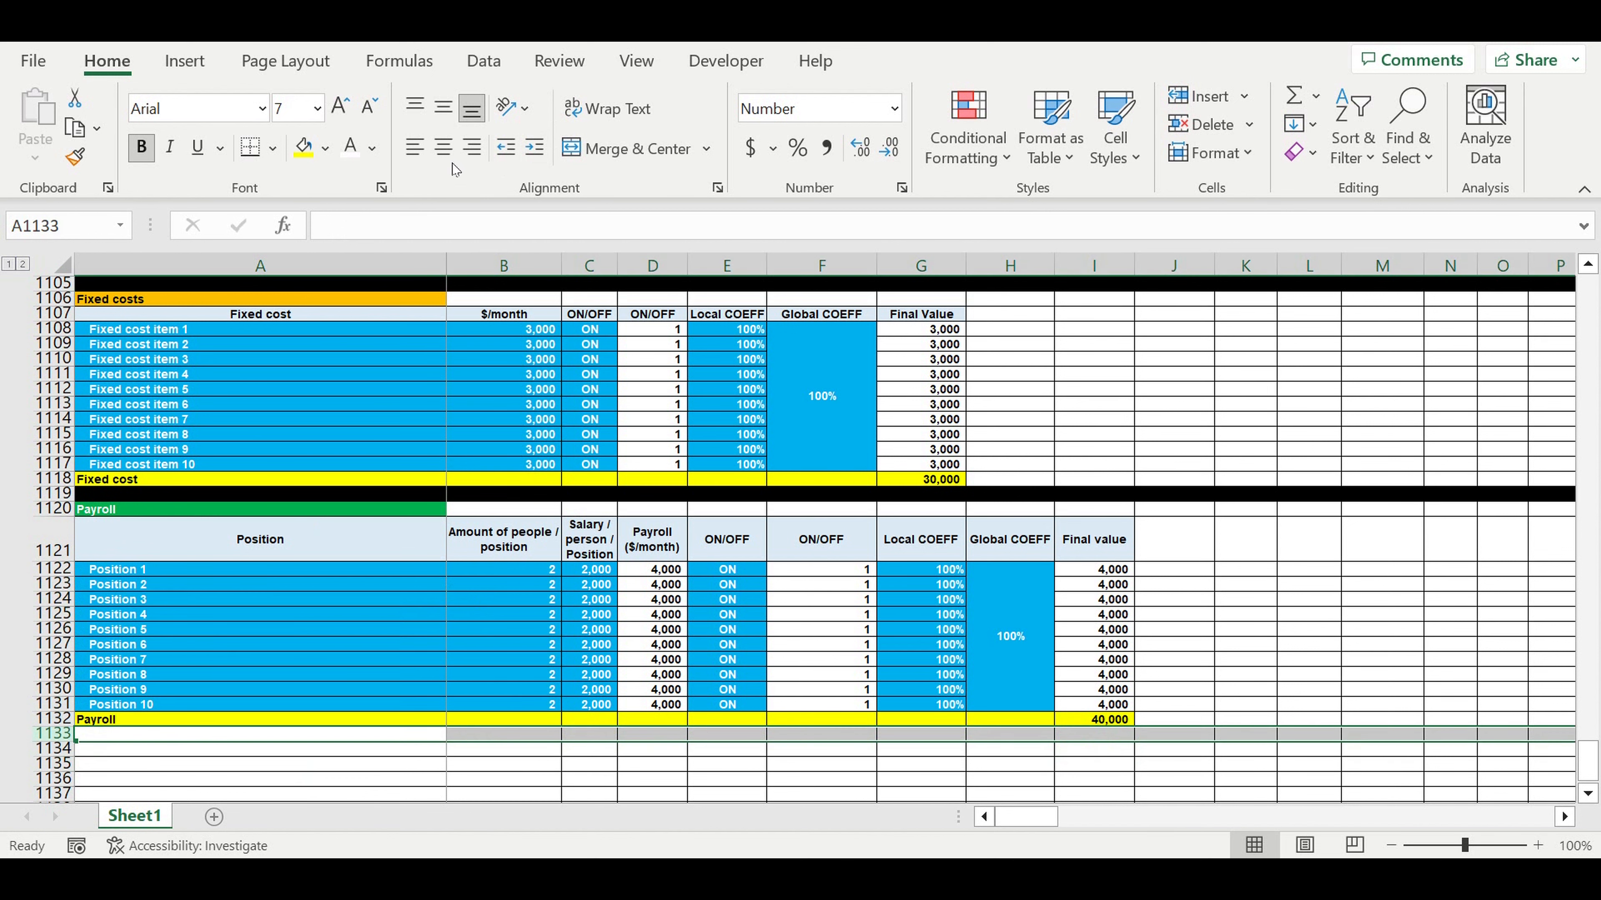
left_click(329, 148)
left_click(324, 212)
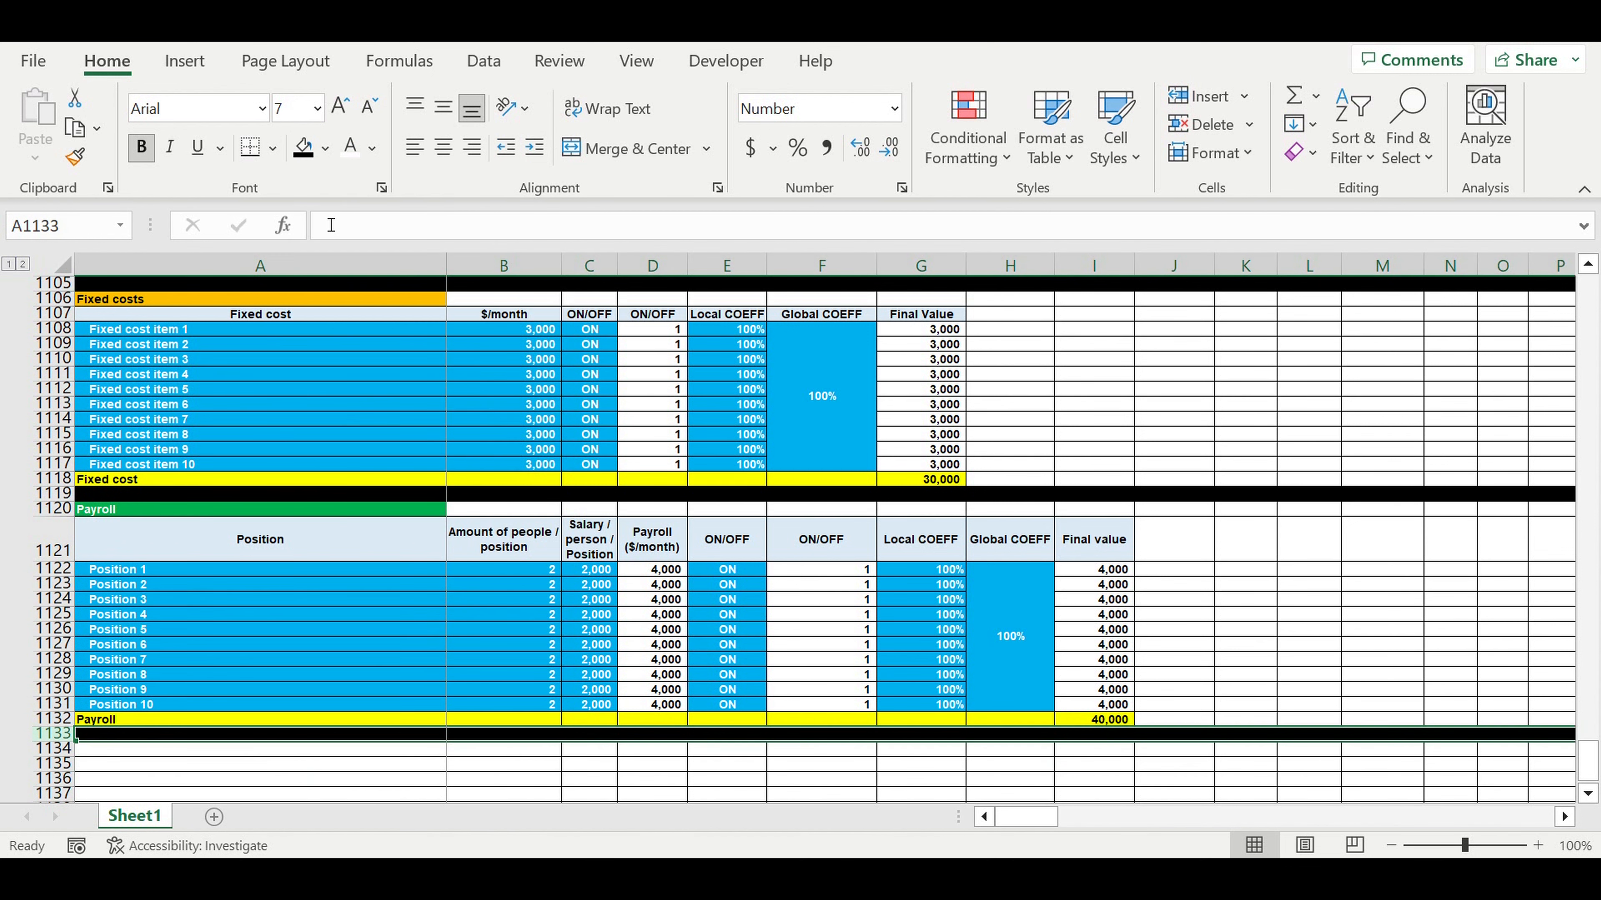
left_click(445, 674)
Set Position 3's ON/OFF switch to OFF and copy it down through Position 6.
left_click(730, 599)
left_click(774, 599)
left_click(731, 634)
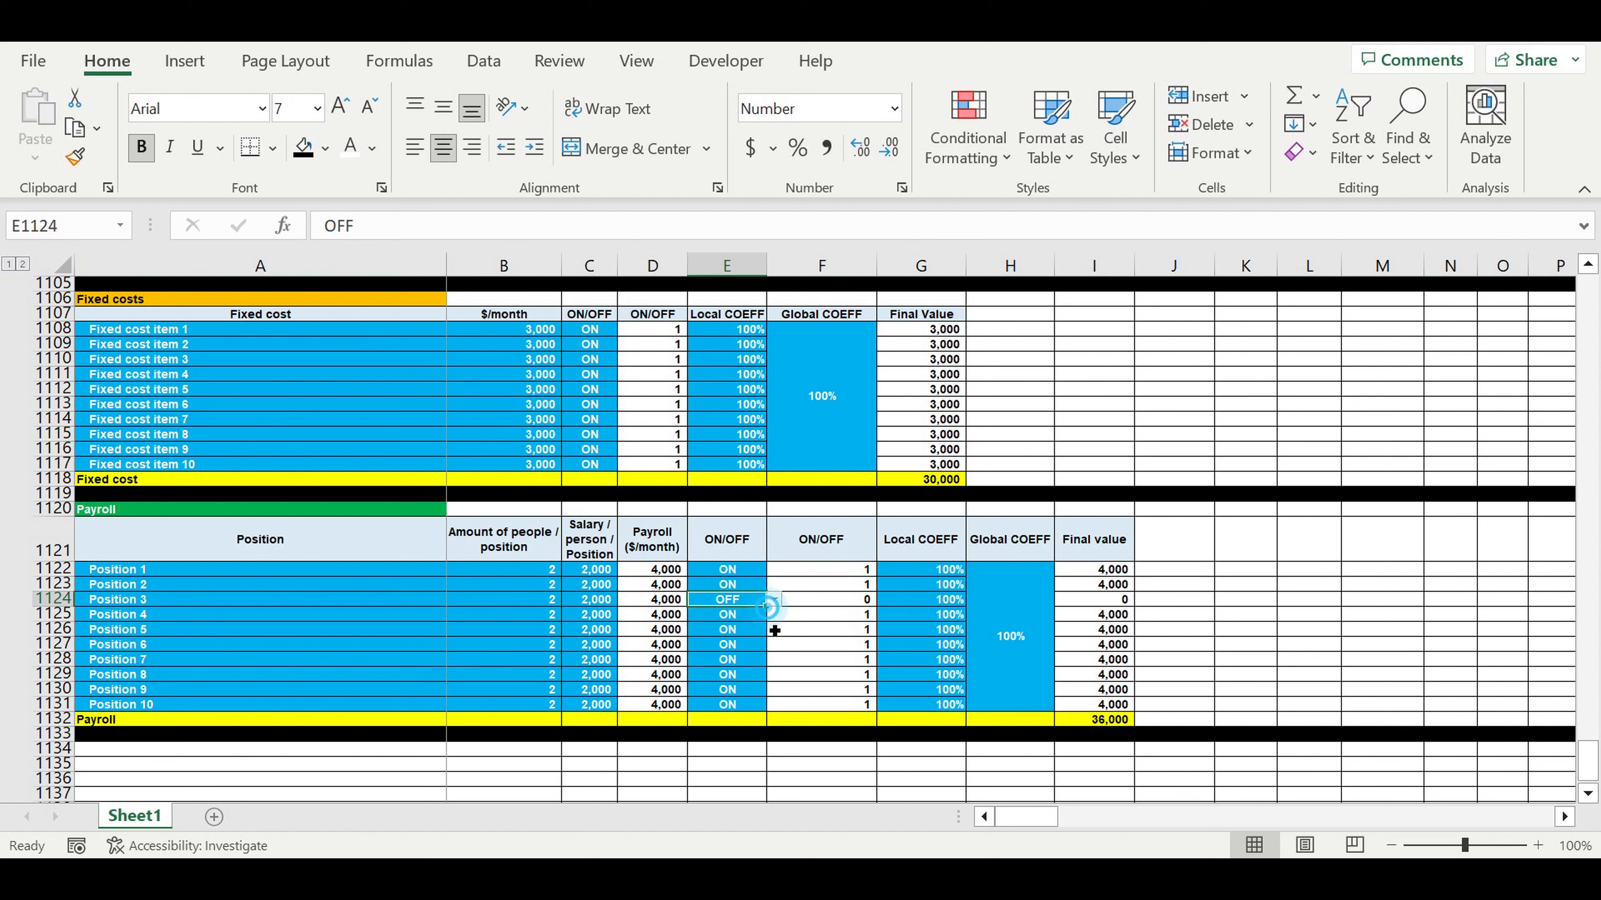
left_click_drag(766, 607, 878, 650)
Copy the ON setting from Position 2's switch down through Position 8.
left_click(731, 588)
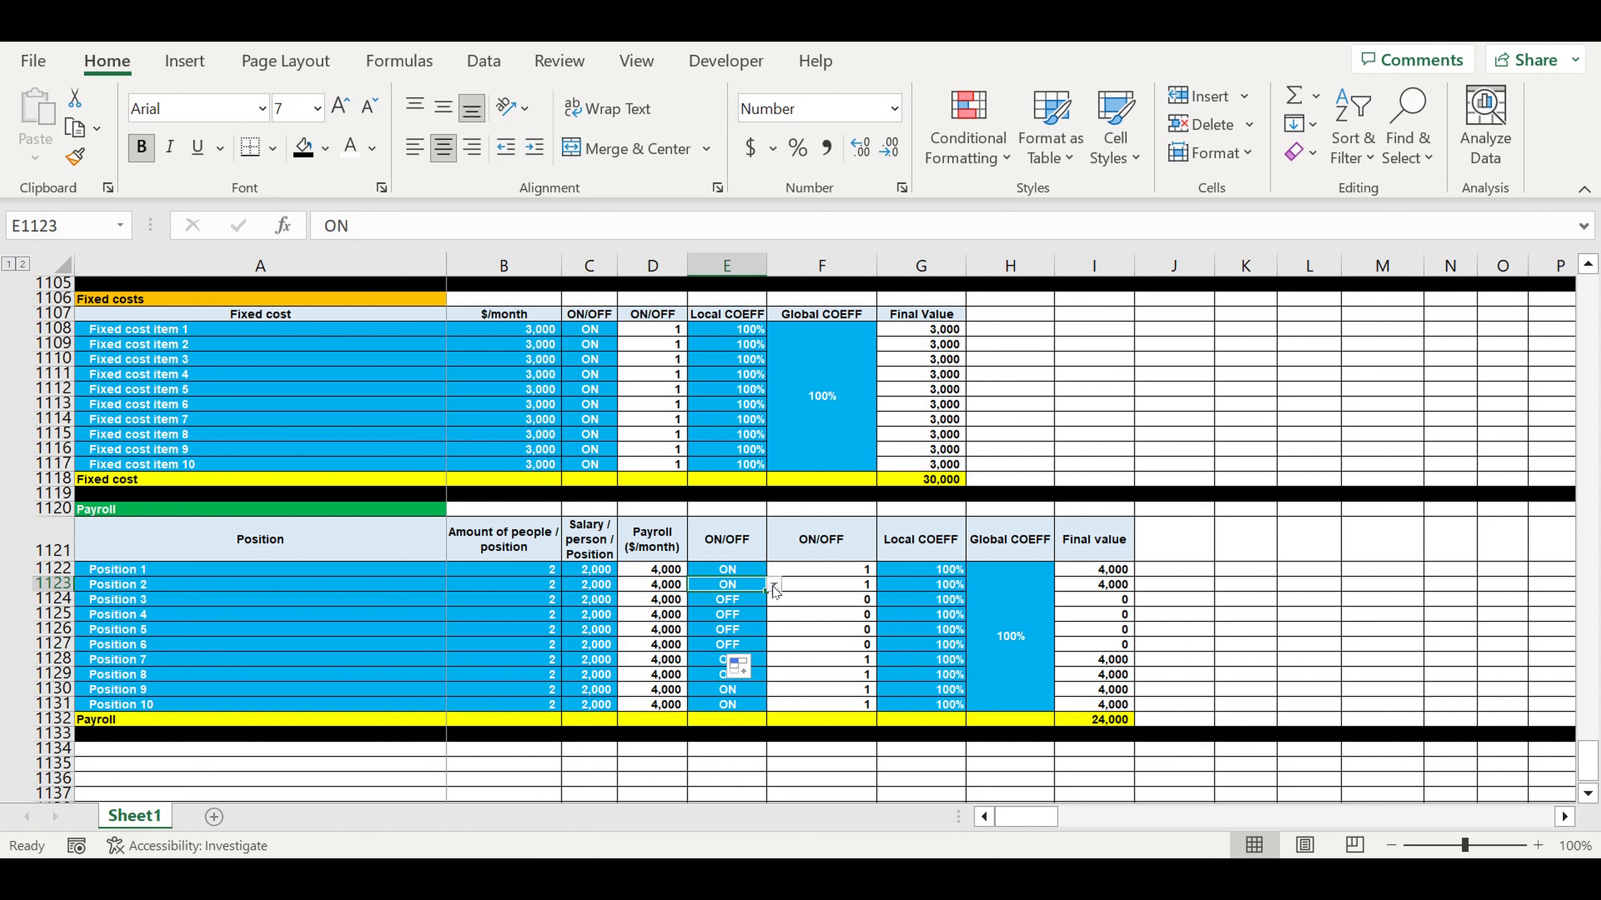
left_click_drag(772, 595, 779, 678)
left_click(201, 630)
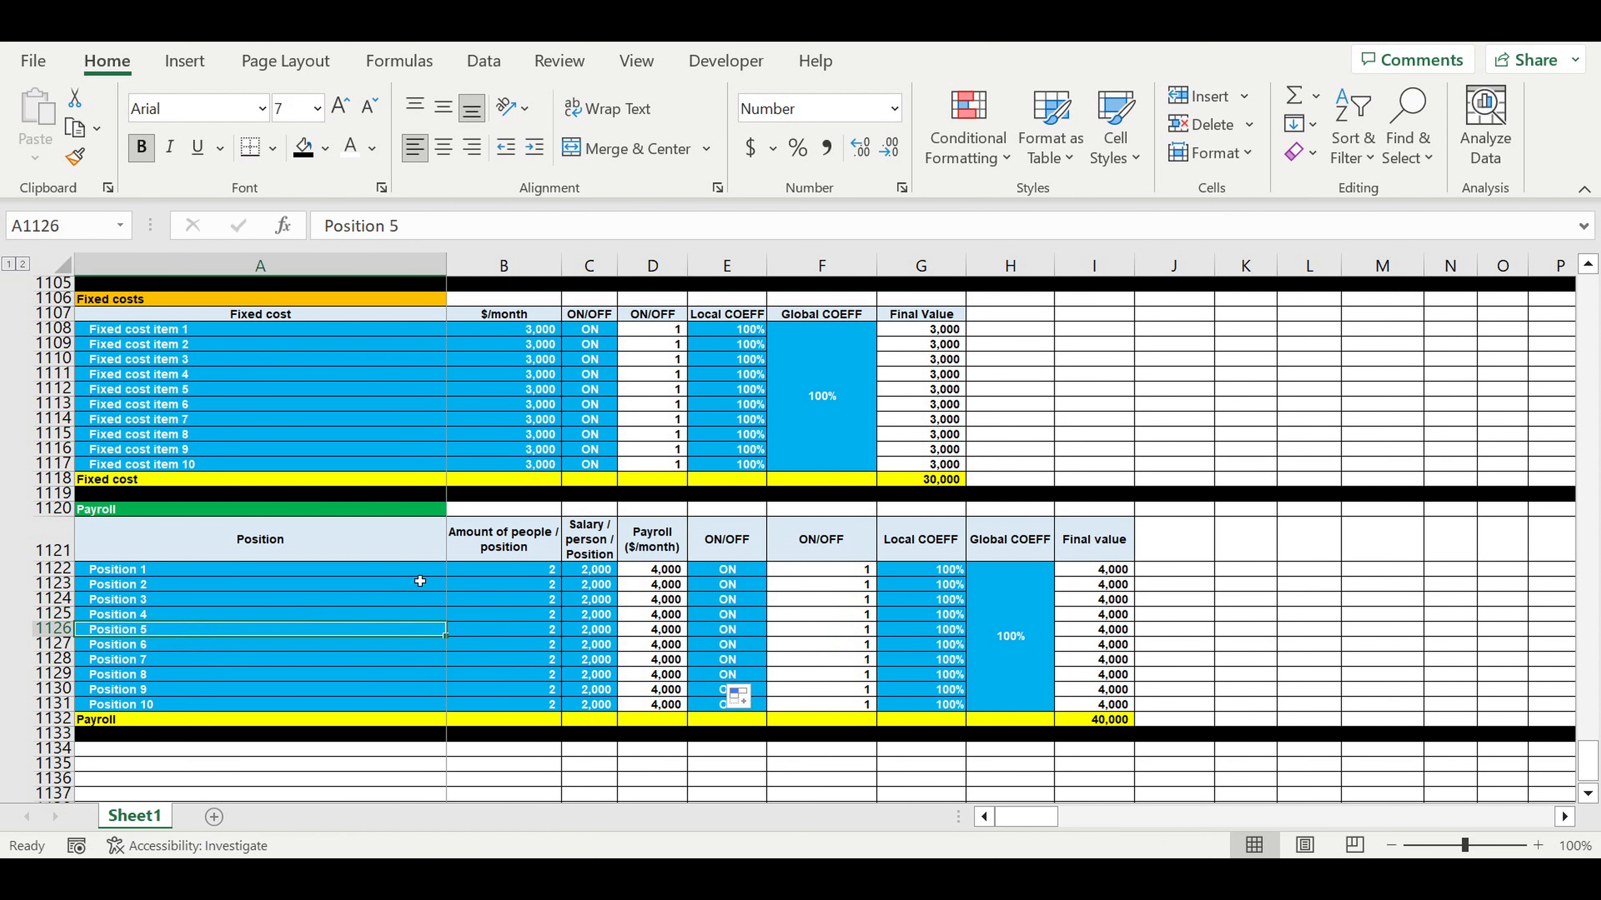
Enter the section title "Investment plan" in A1134 below the black separator row.
scroll(426, 581, "down", 4)
scroll(435, 570, "up", 3)
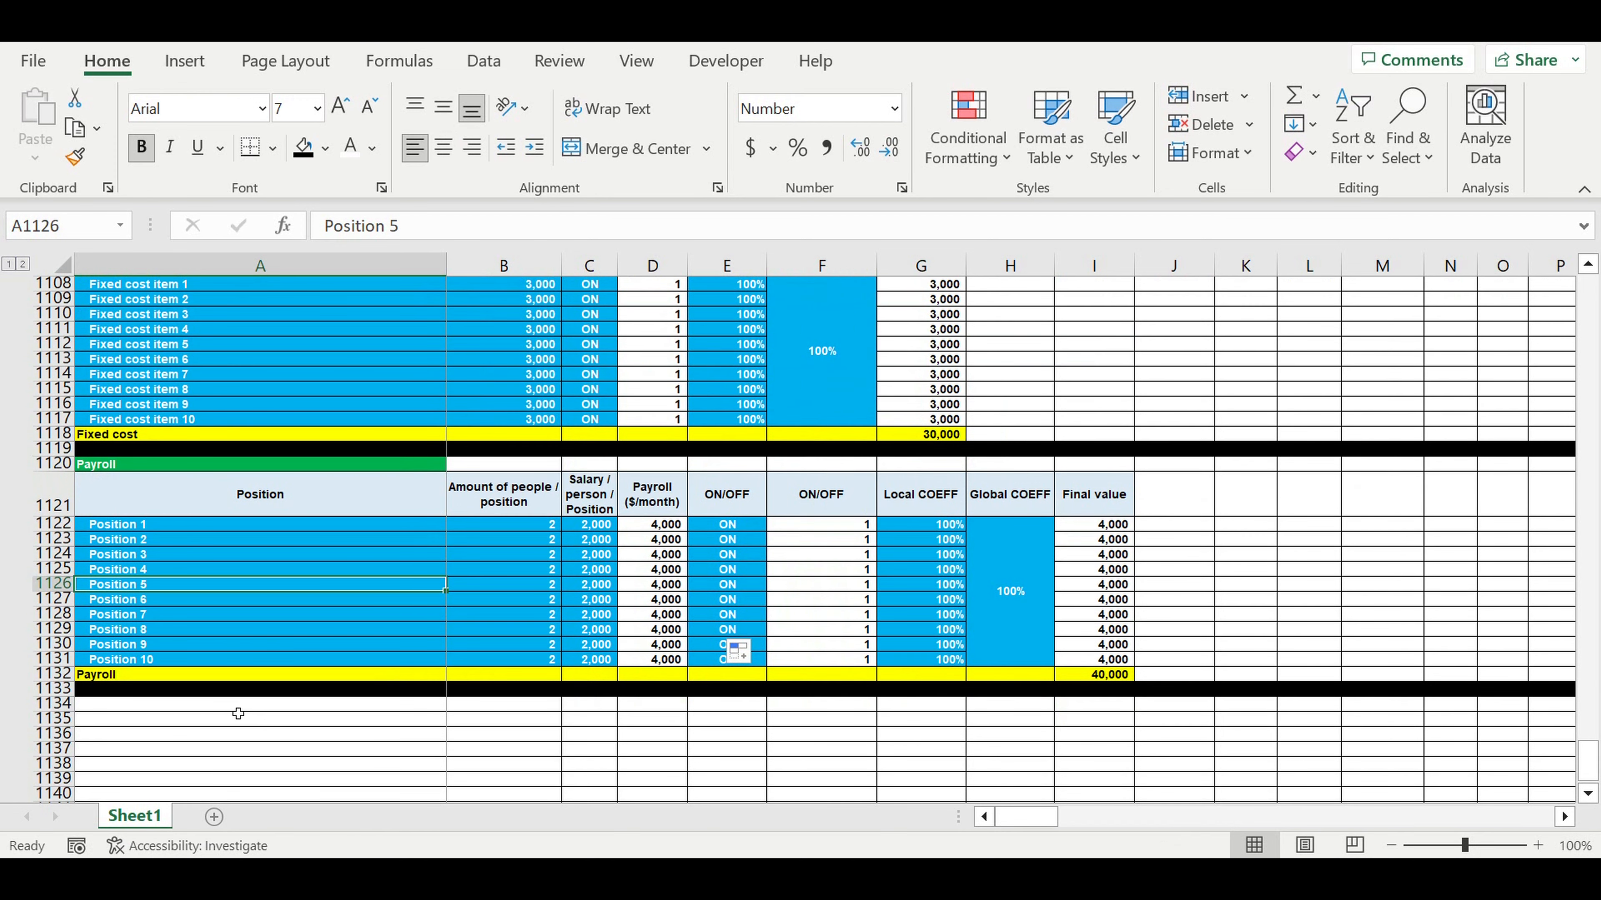
left_click(348, 700)
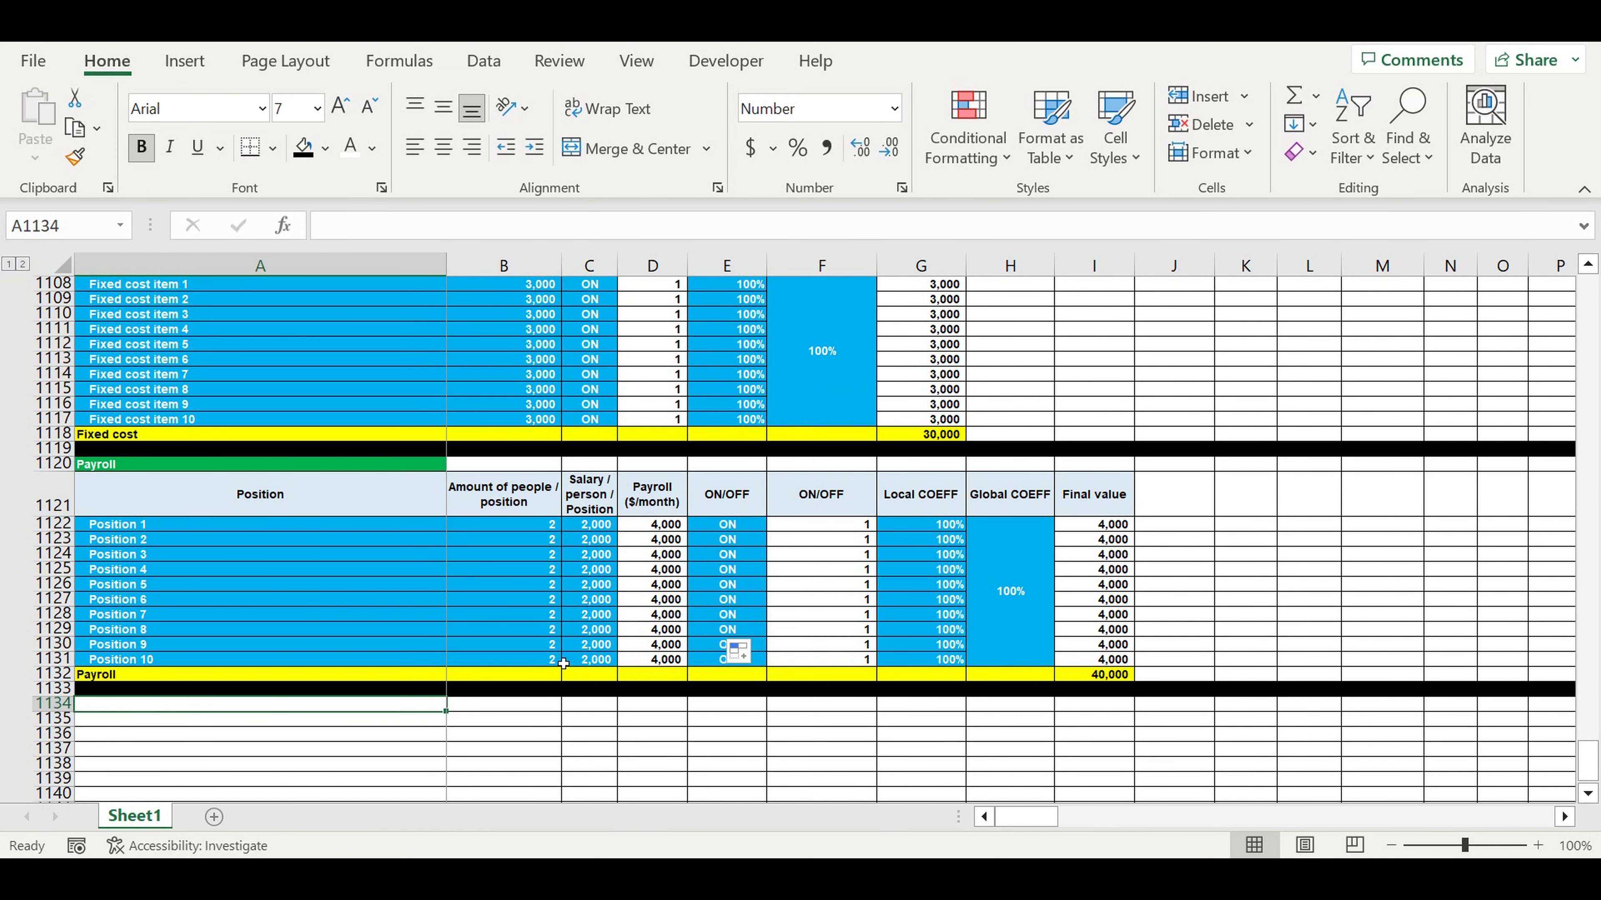
type("Investment plan")
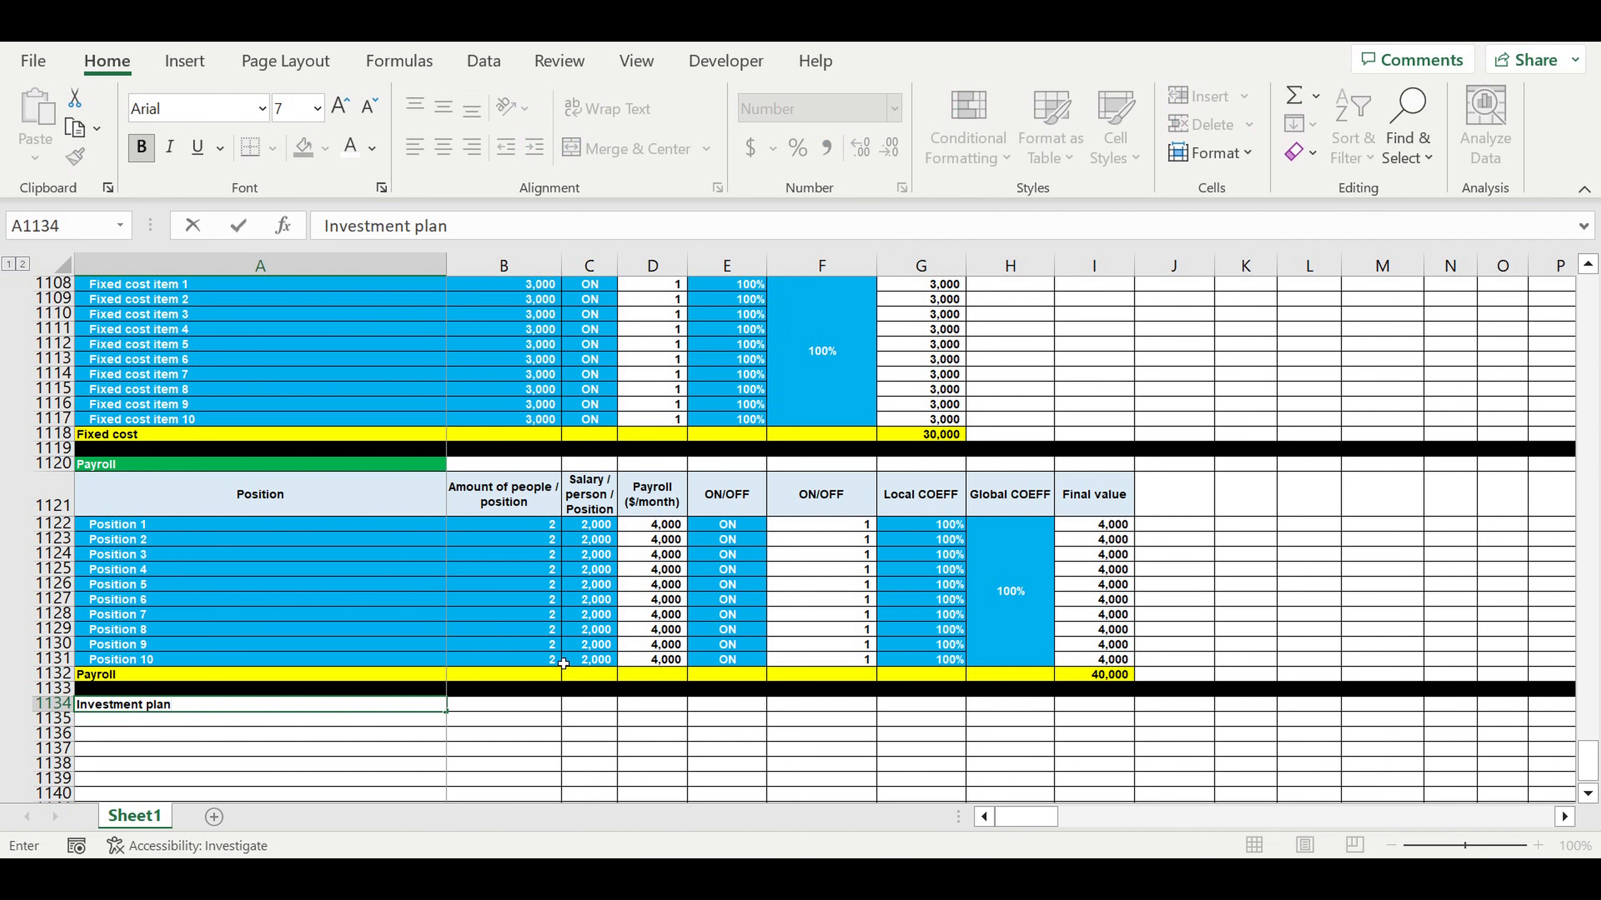
key("Return")
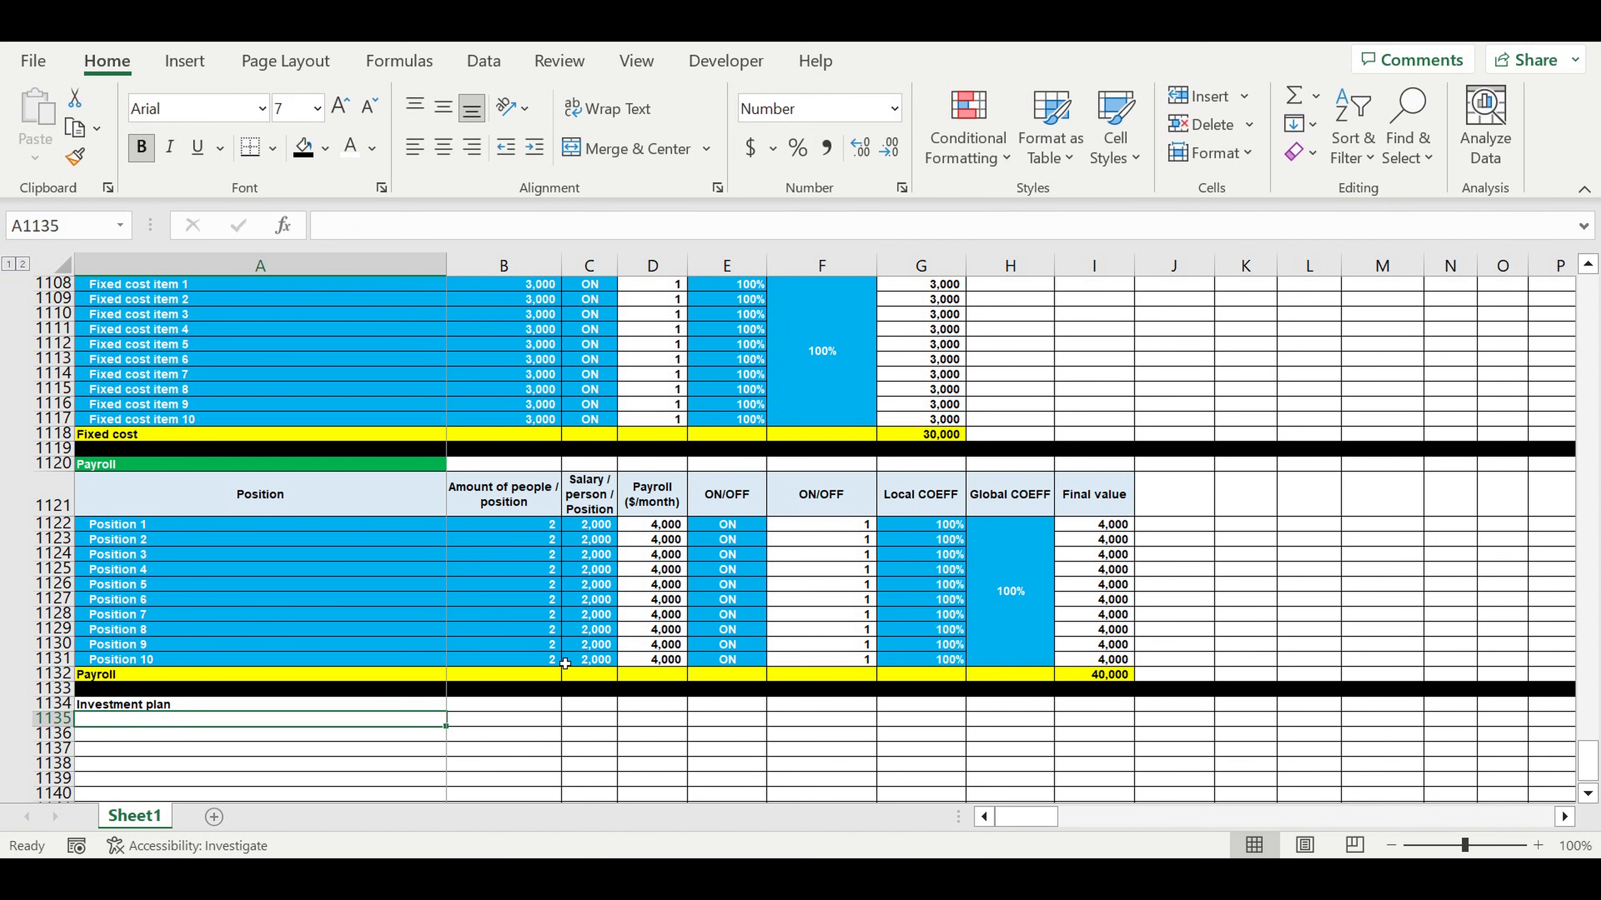
Enter 6 in B1135 as the first month number of the investment plan.
scroll(565, 663, "down", 4)
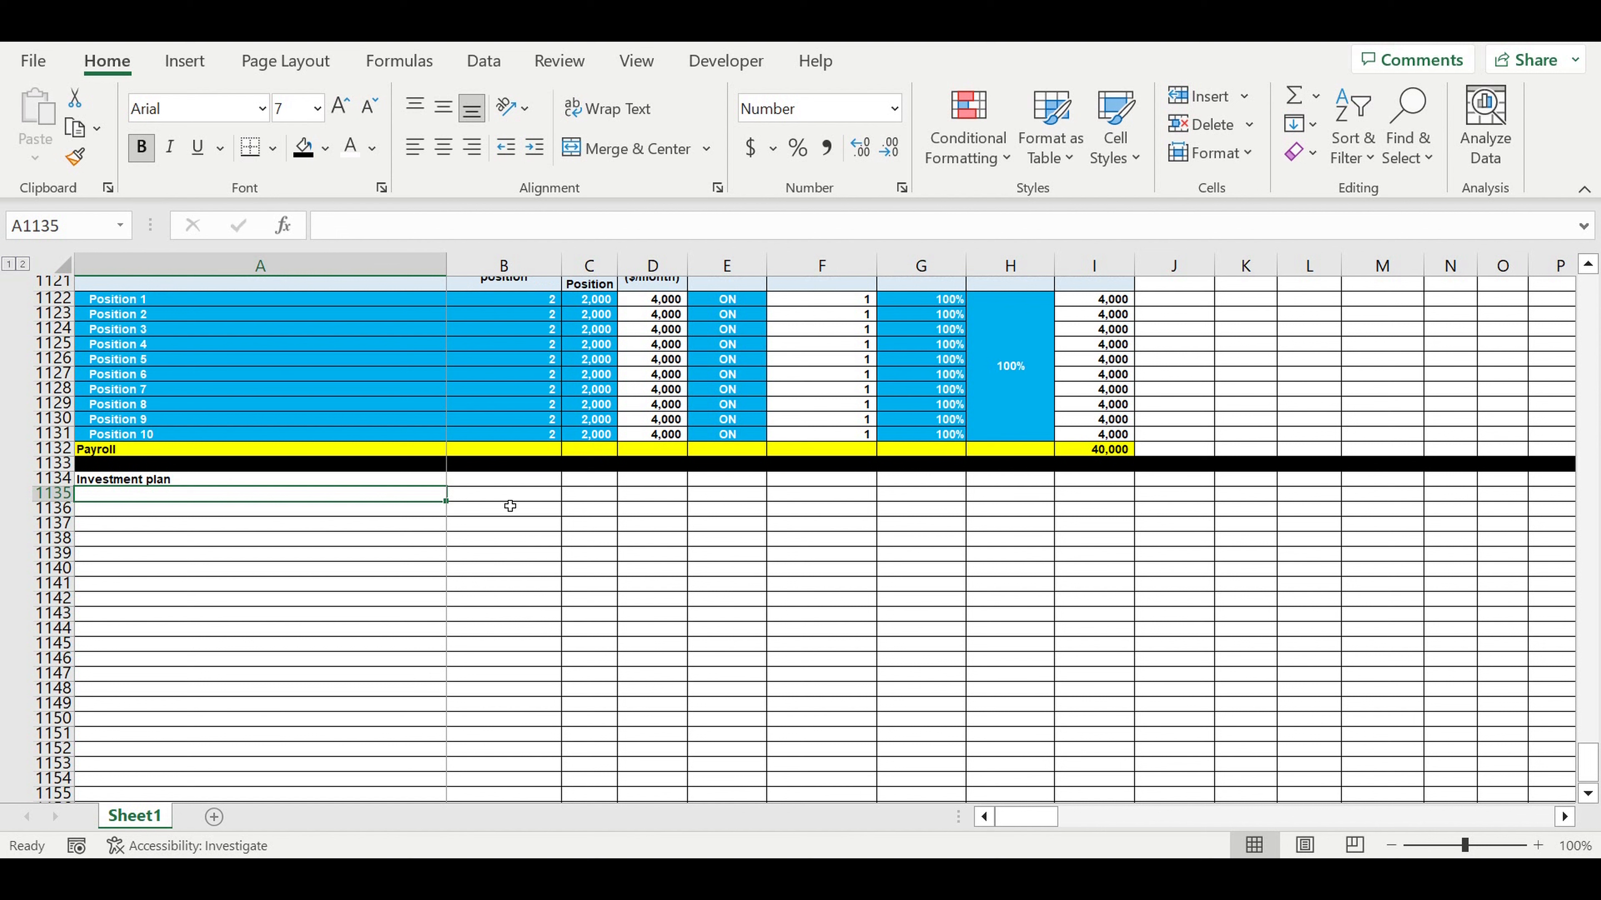
left_click(500, 498)
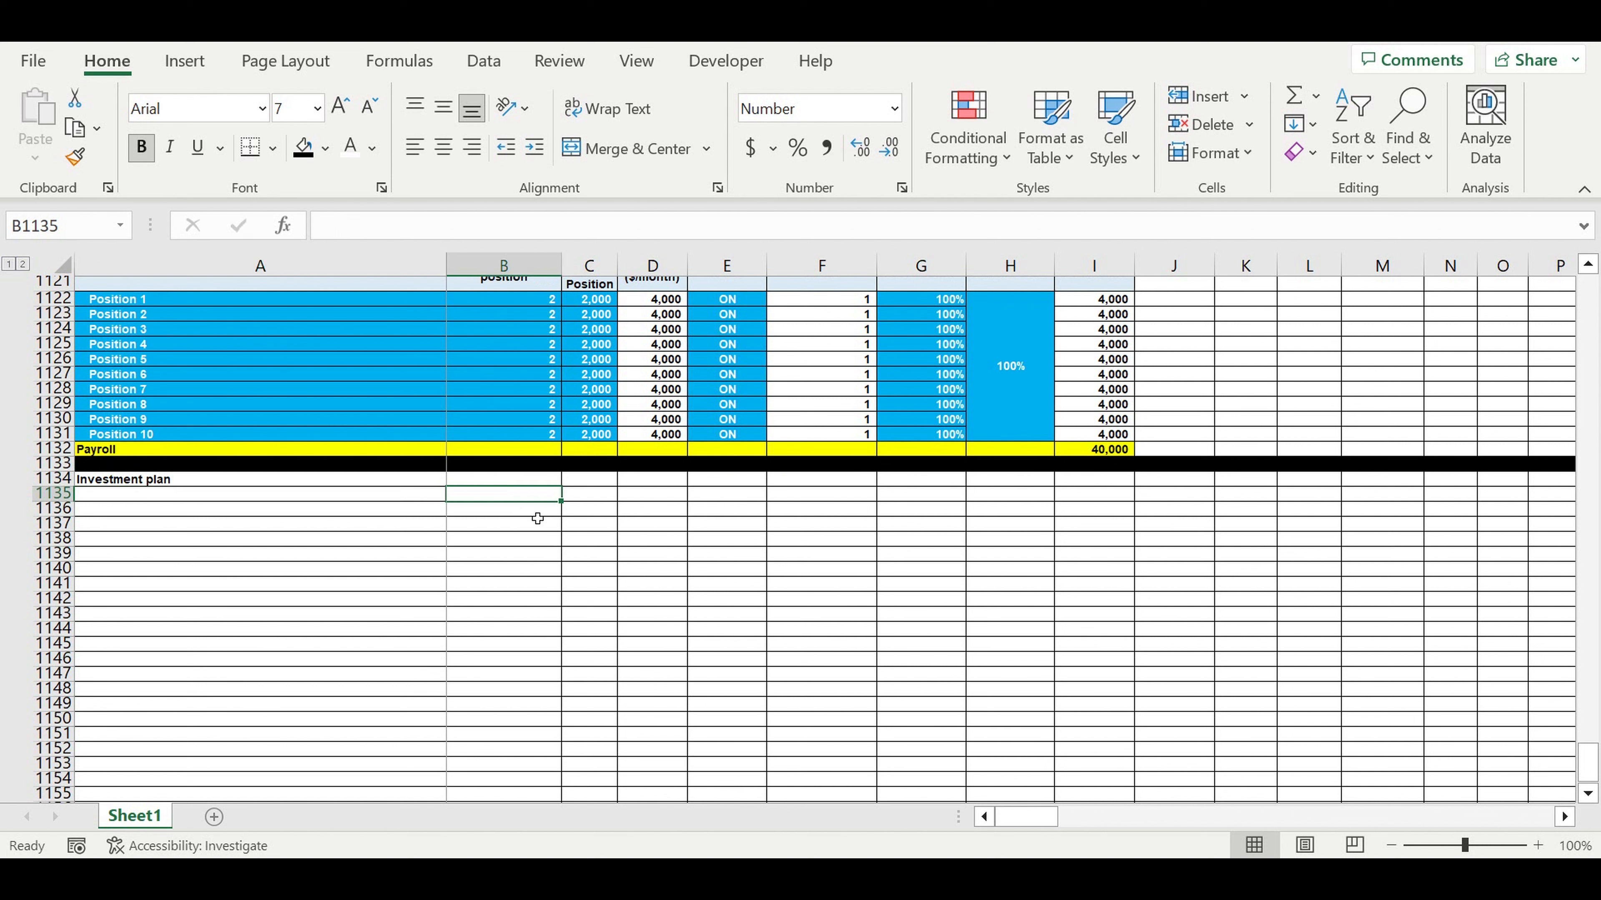
type("6")
Enter the formula =B1135-1 in C1135 and copy it across through H1135.
left_click(611, 558)
left_click(605, 495)
type("=")
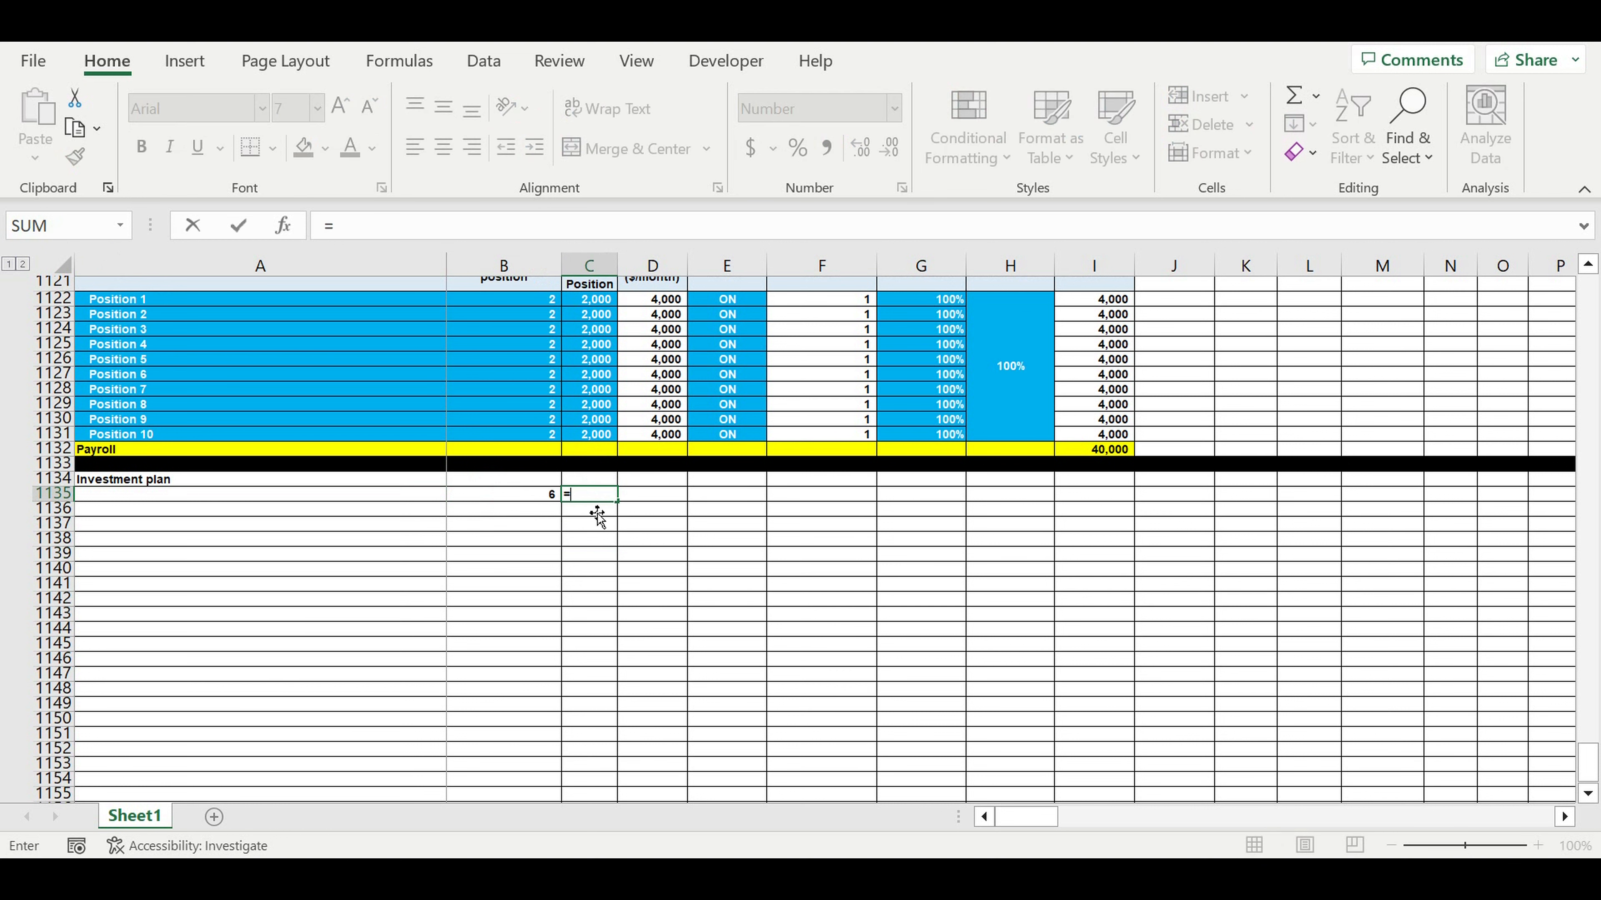
left_click(534, 504)
type("+")
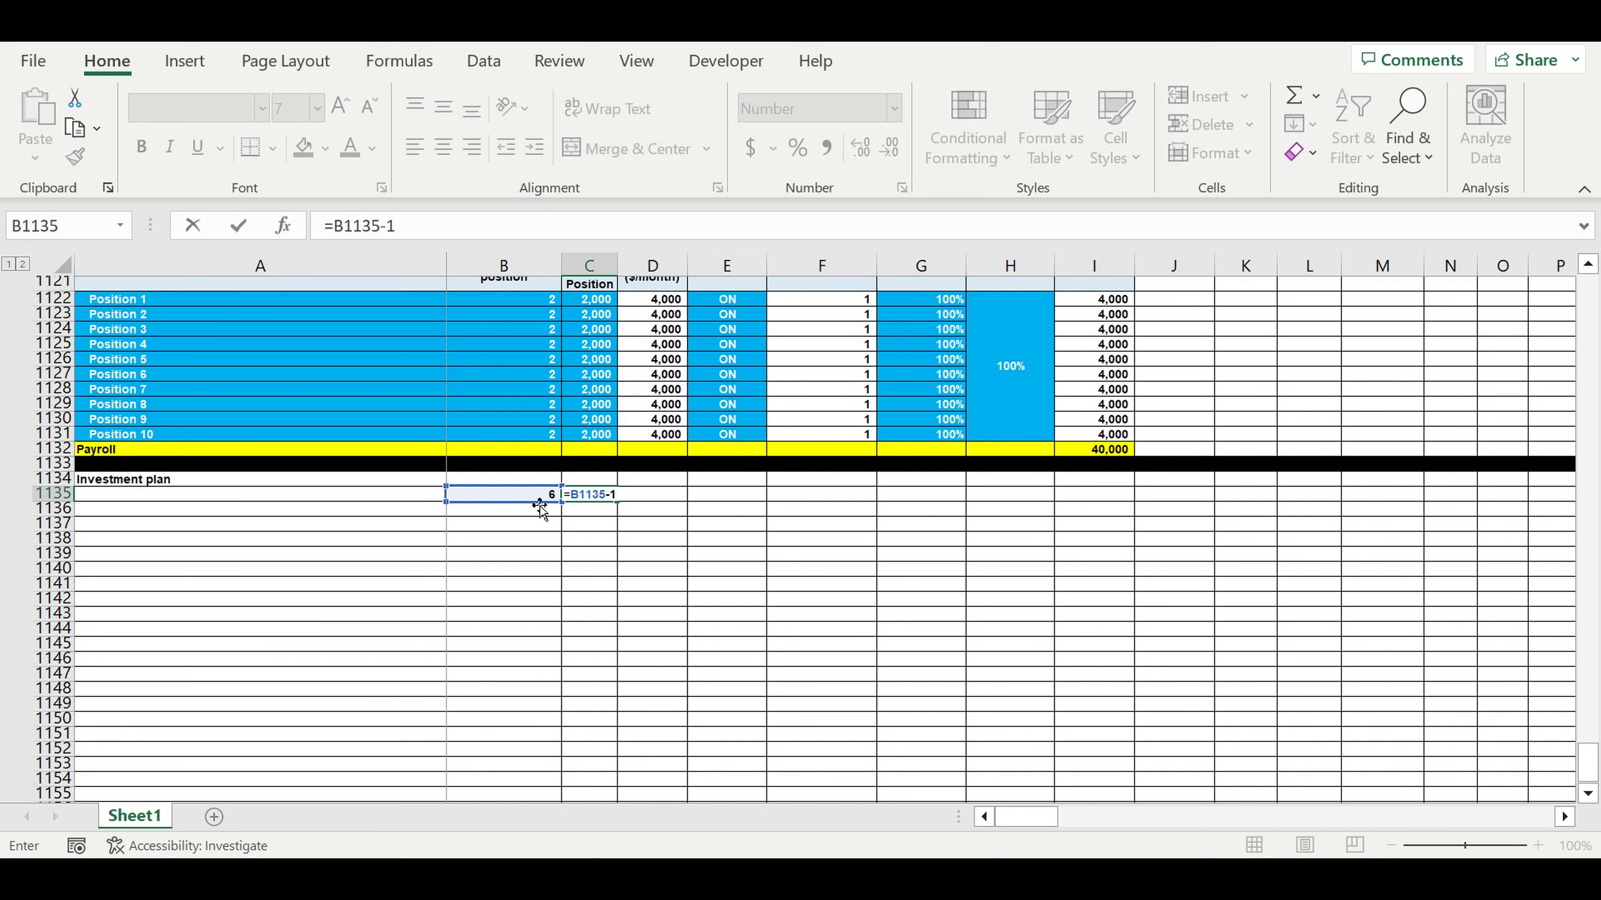
key("Return")
left_click(589, 494)
left_click_drag(628, 508, 1020, 539)
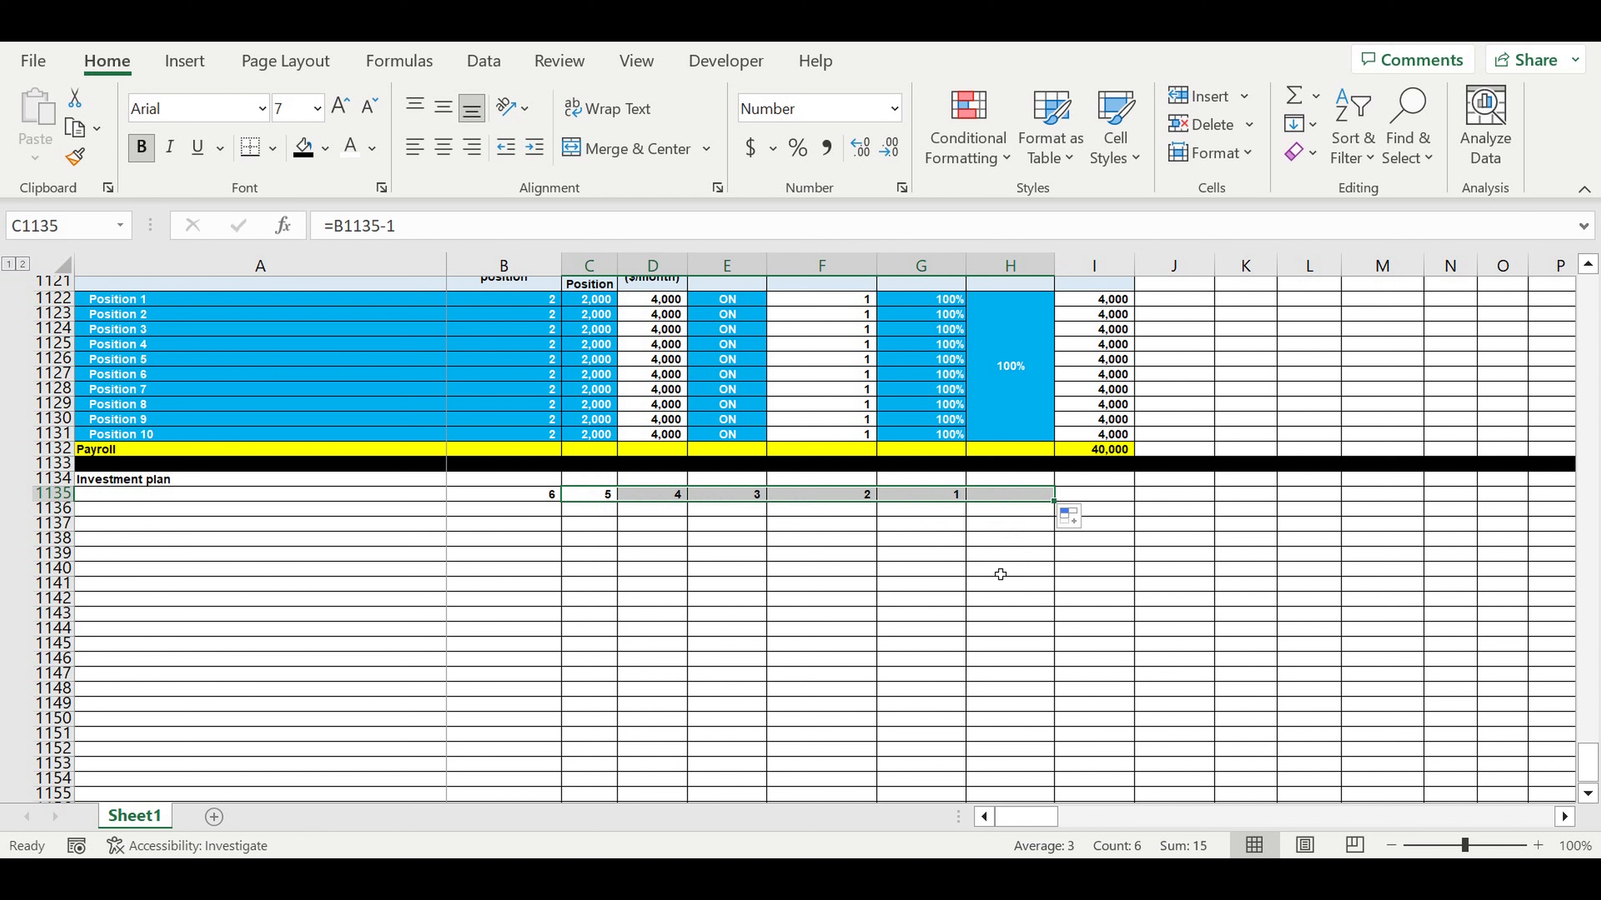
Replace the value in H1135 with "Operating start" and repeat that text down column H through H1152.
left_click(1016, 501)
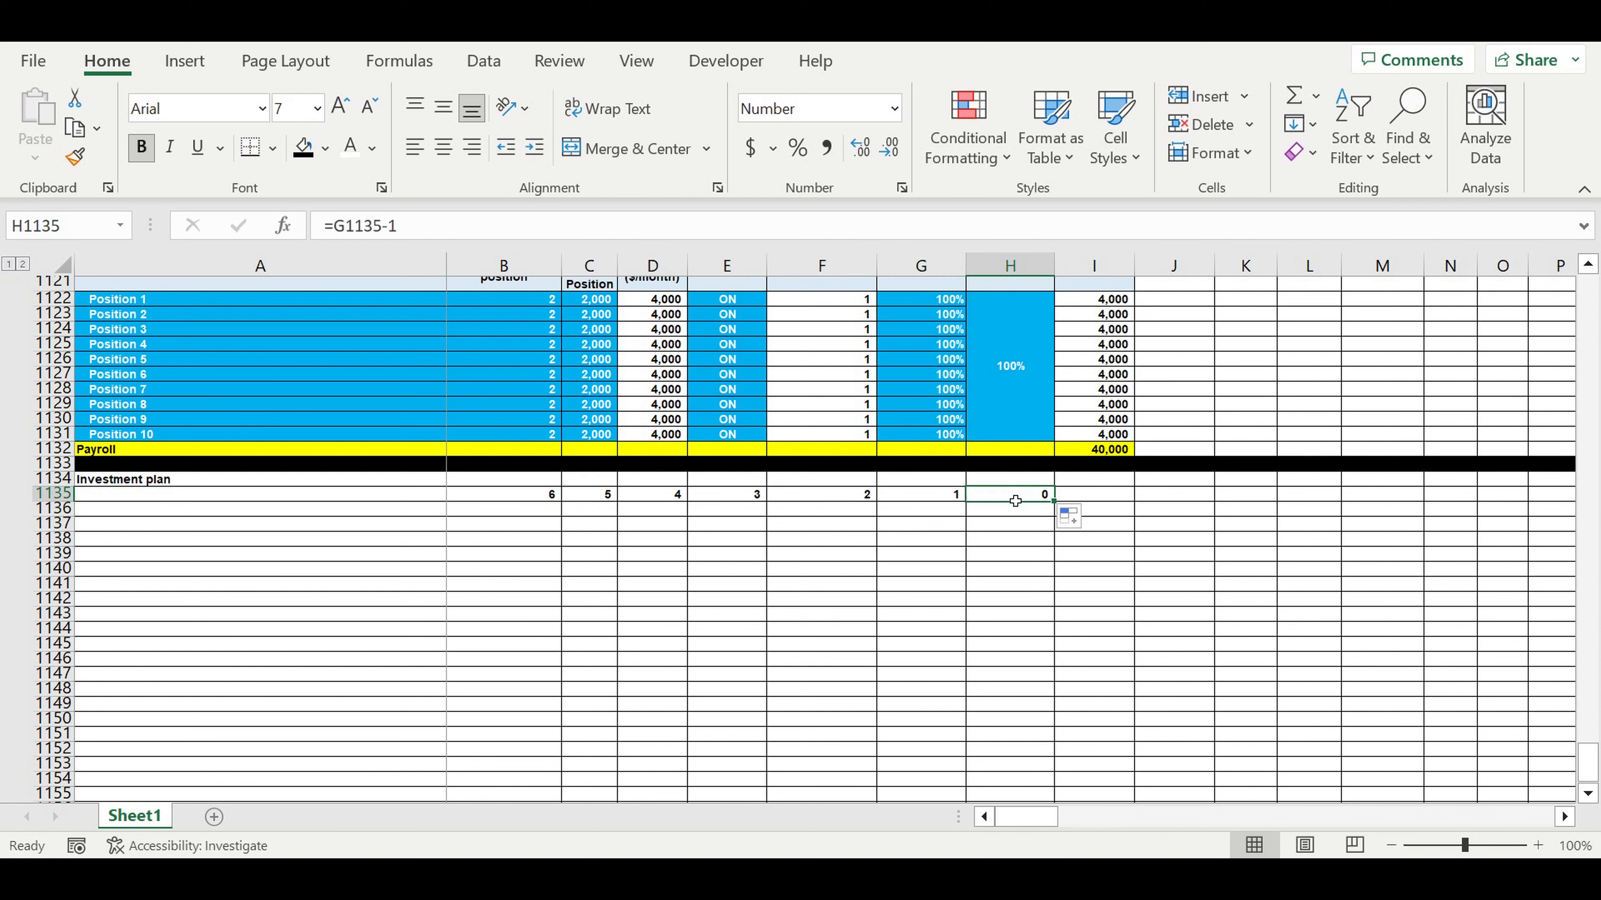
type("Opera")
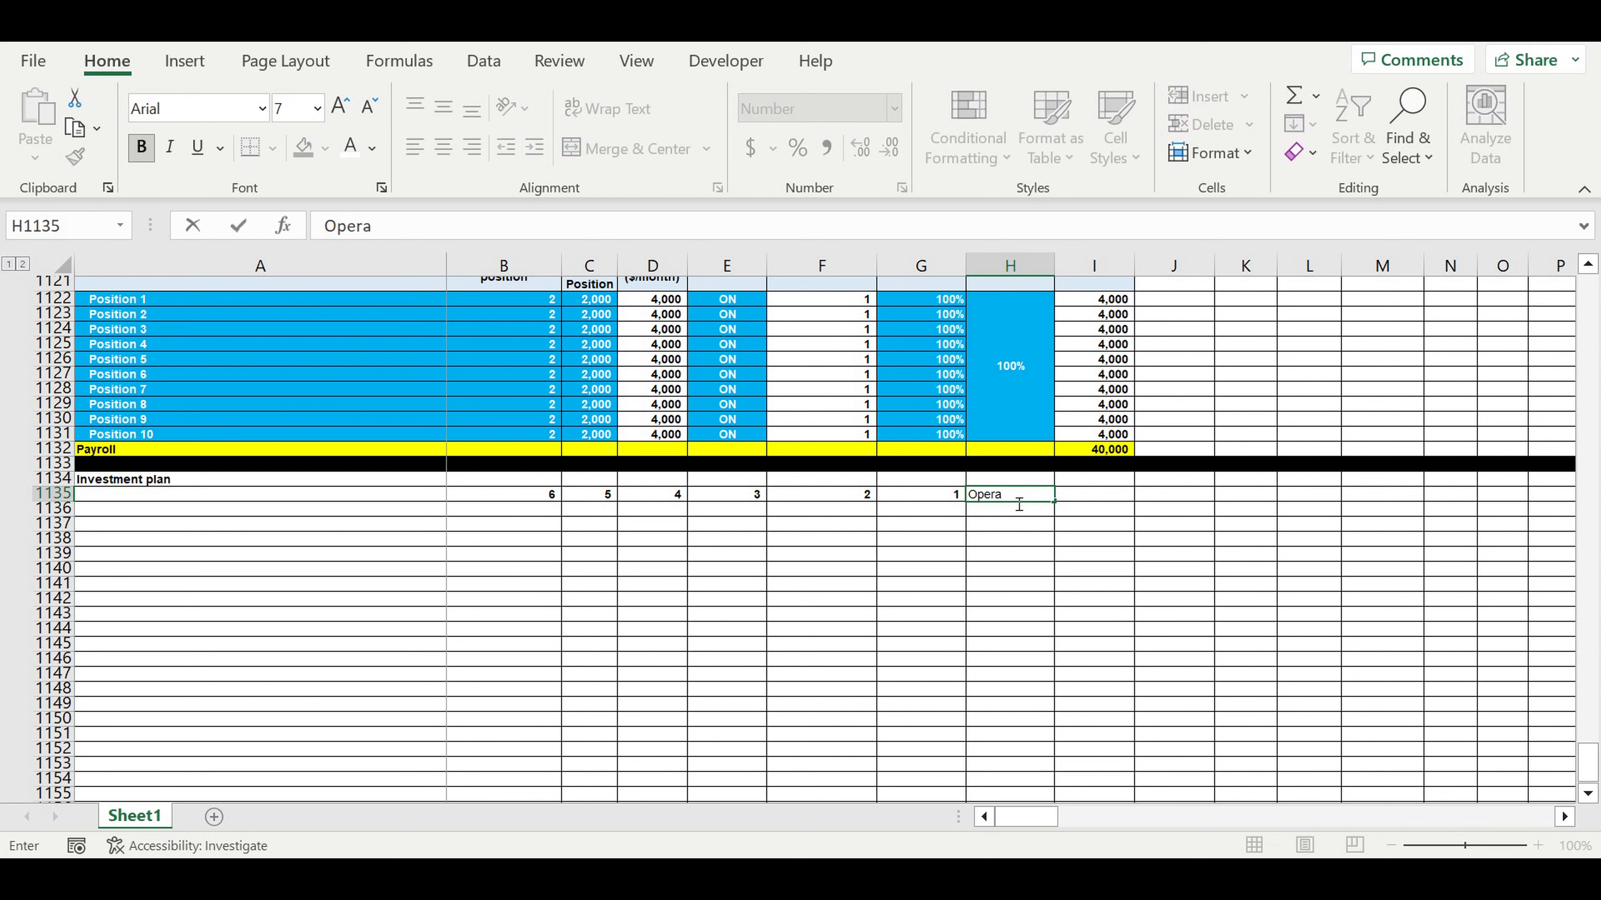
type("ting start")
left_click_drag(1008, 503, 1007, 512)
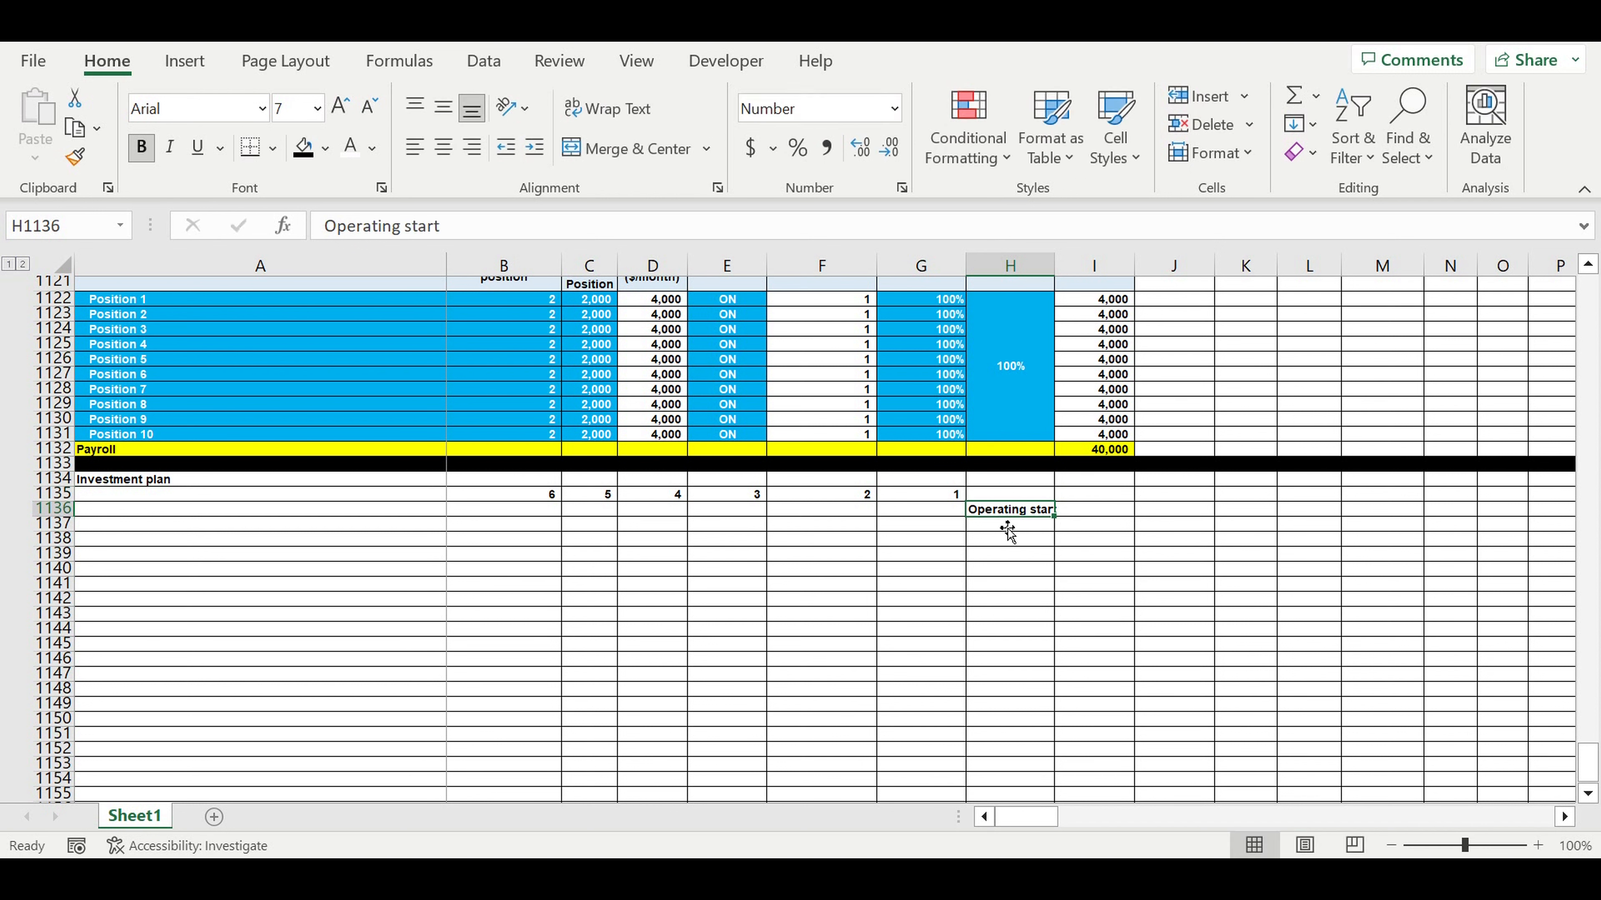
left_click(1032, 565)
left_click(1021, 510)
left_click_drag(1054, 516, 1033, 502)
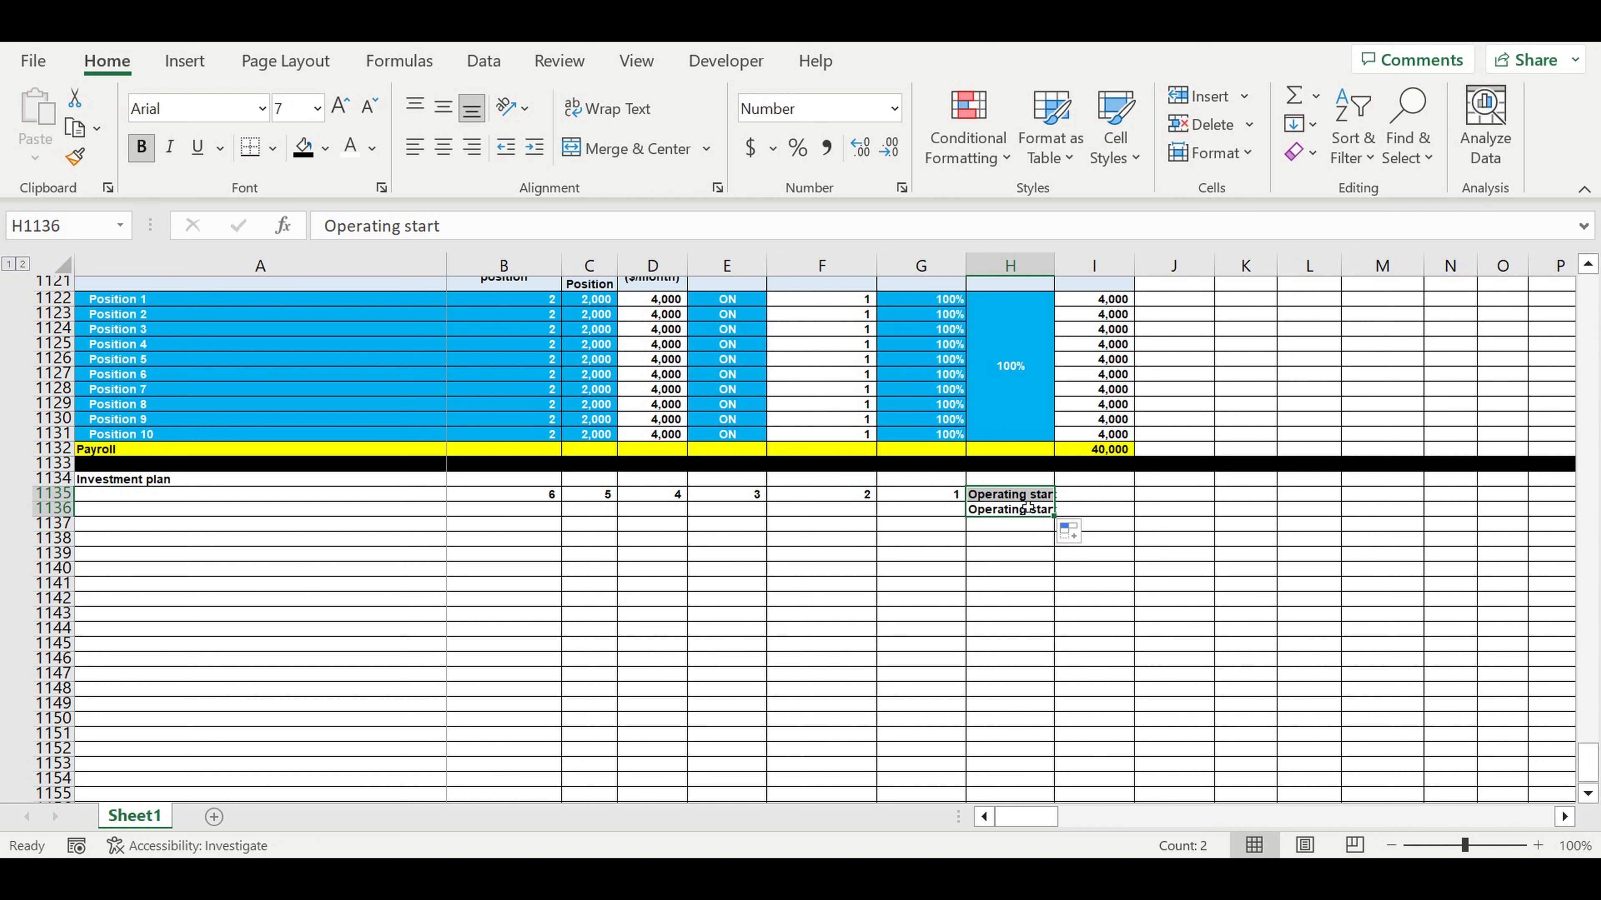
left_click(1025, 510)
left_click_drag(1054, 515, 1075, 768)
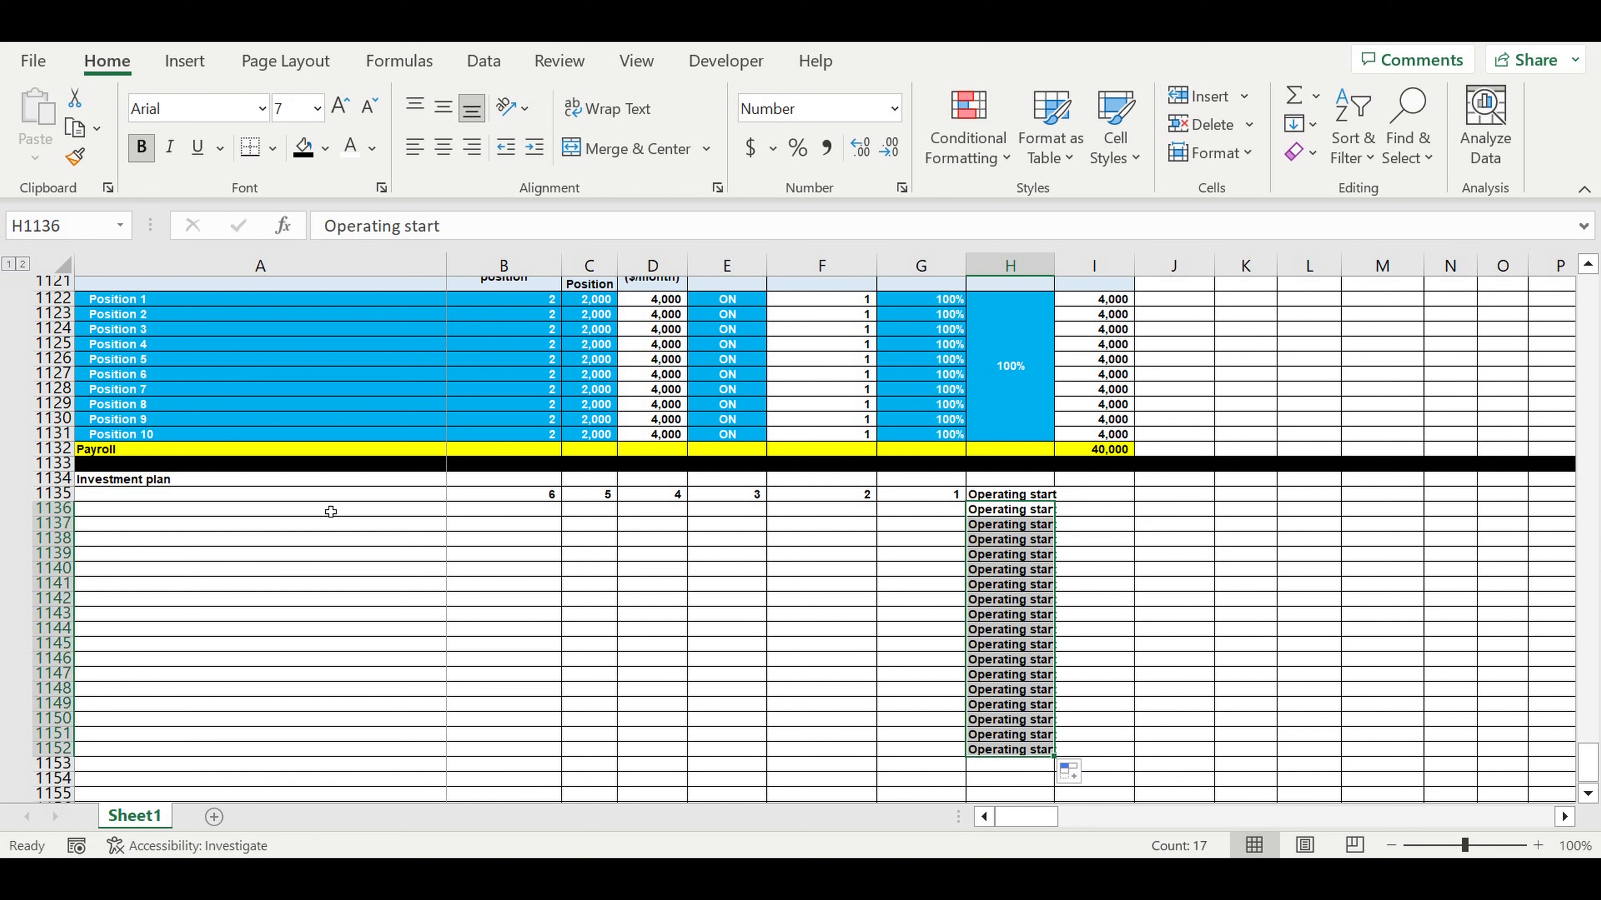
Enter the heading "Investment plan items" in A1135 and "Investment plan item 1" in A1136.
left_click(386, 495)
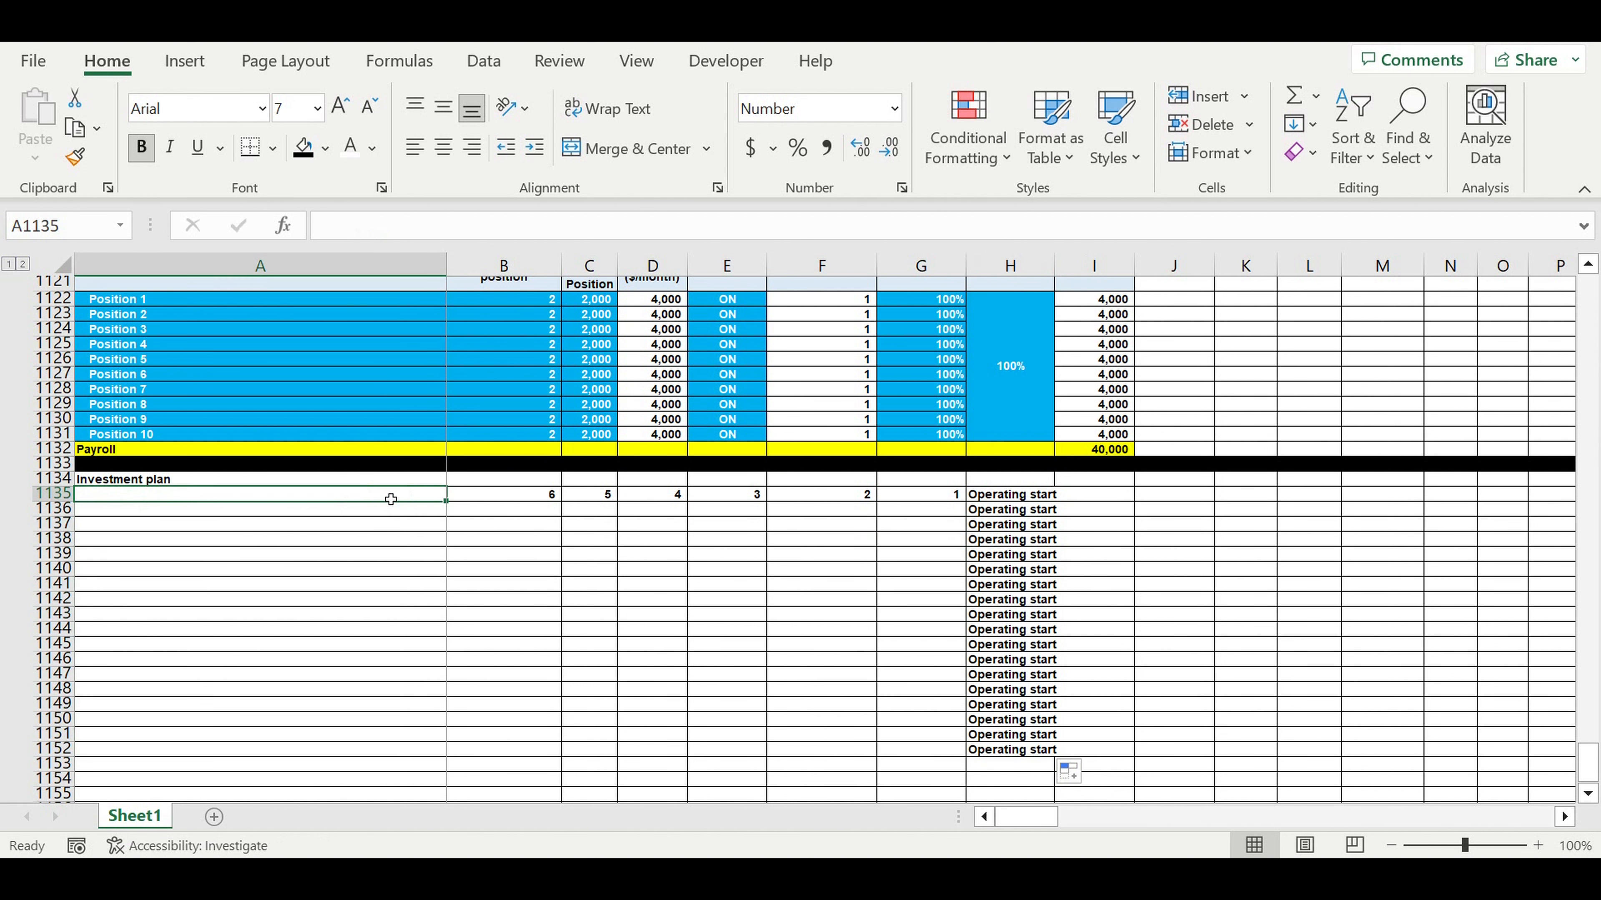
type("Investment plan")
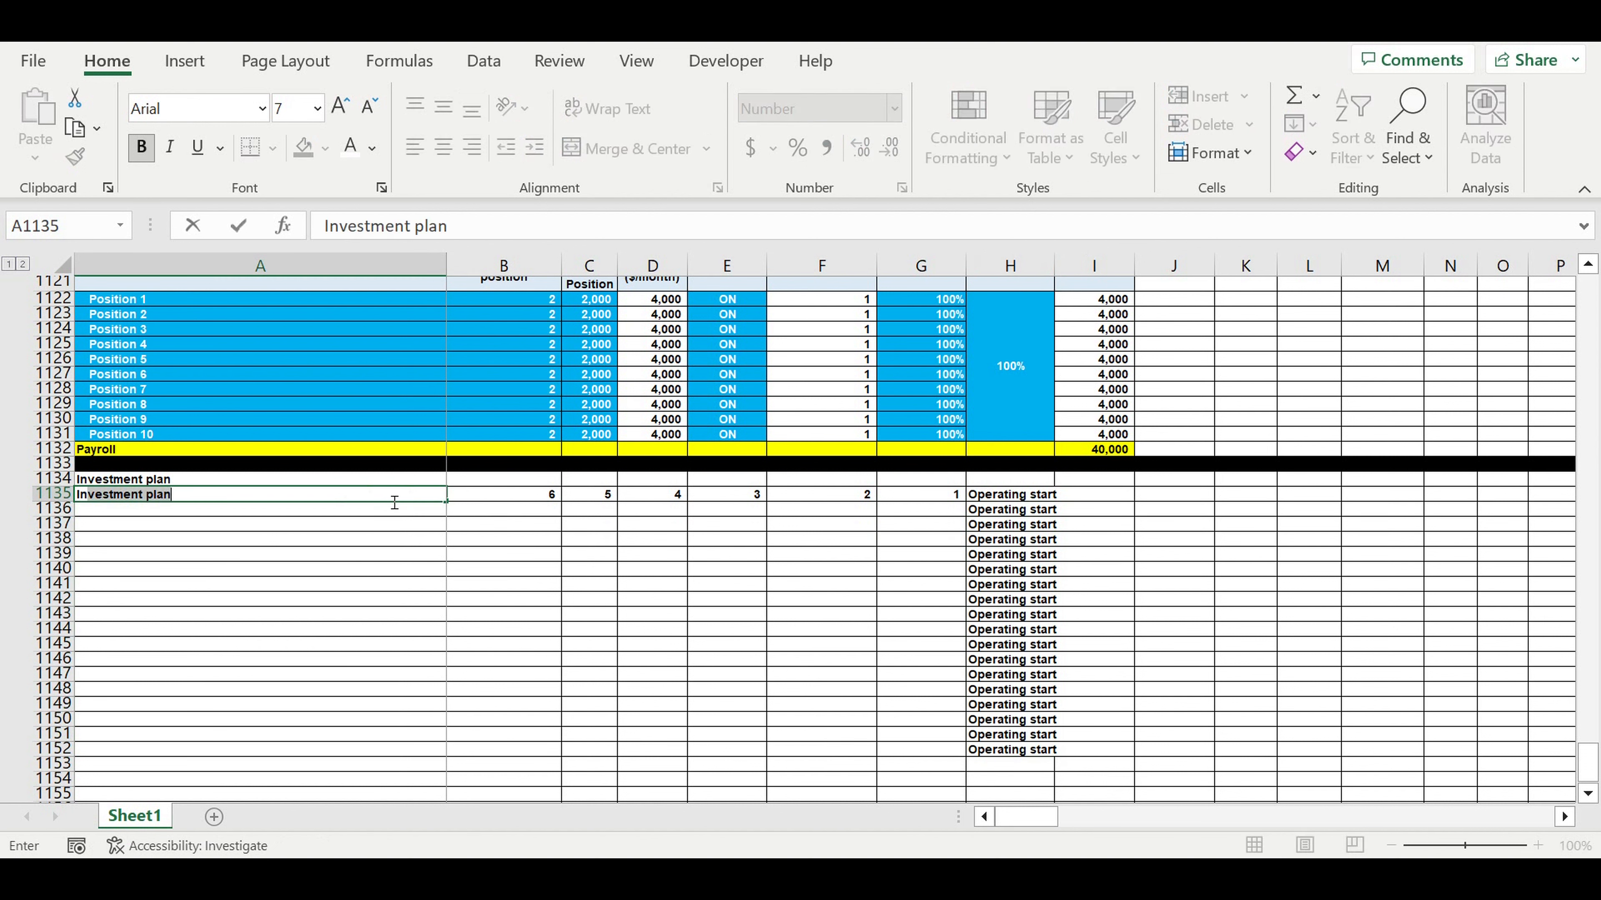
type("ment plan items")
key("Return")
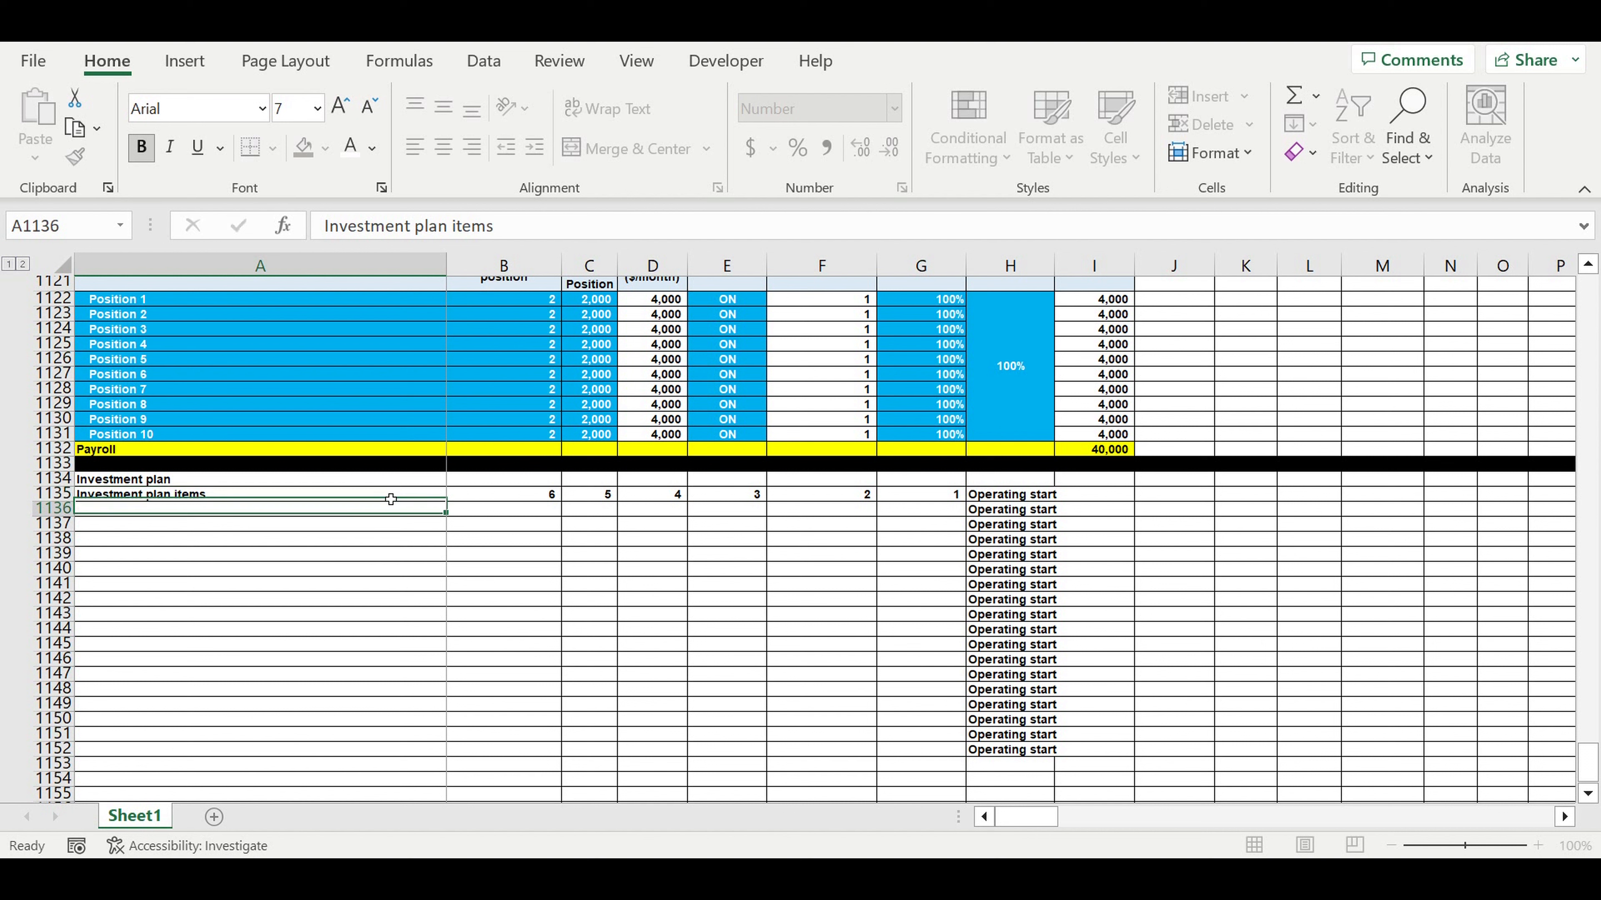
type("Invest")
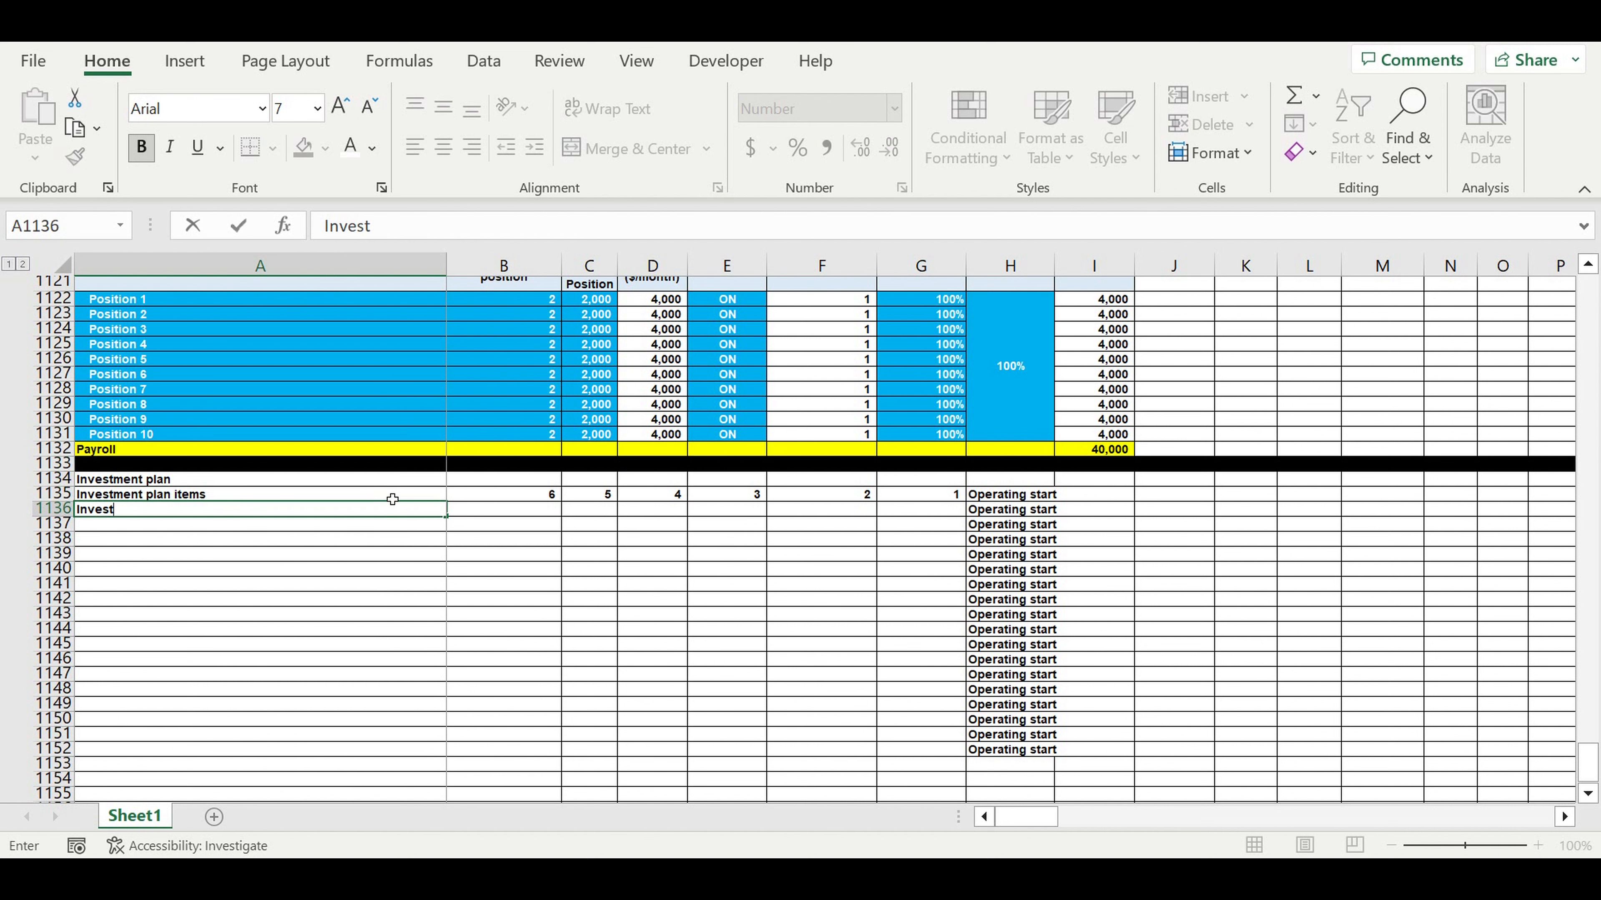
type("ment plan item 1")
key("Return")
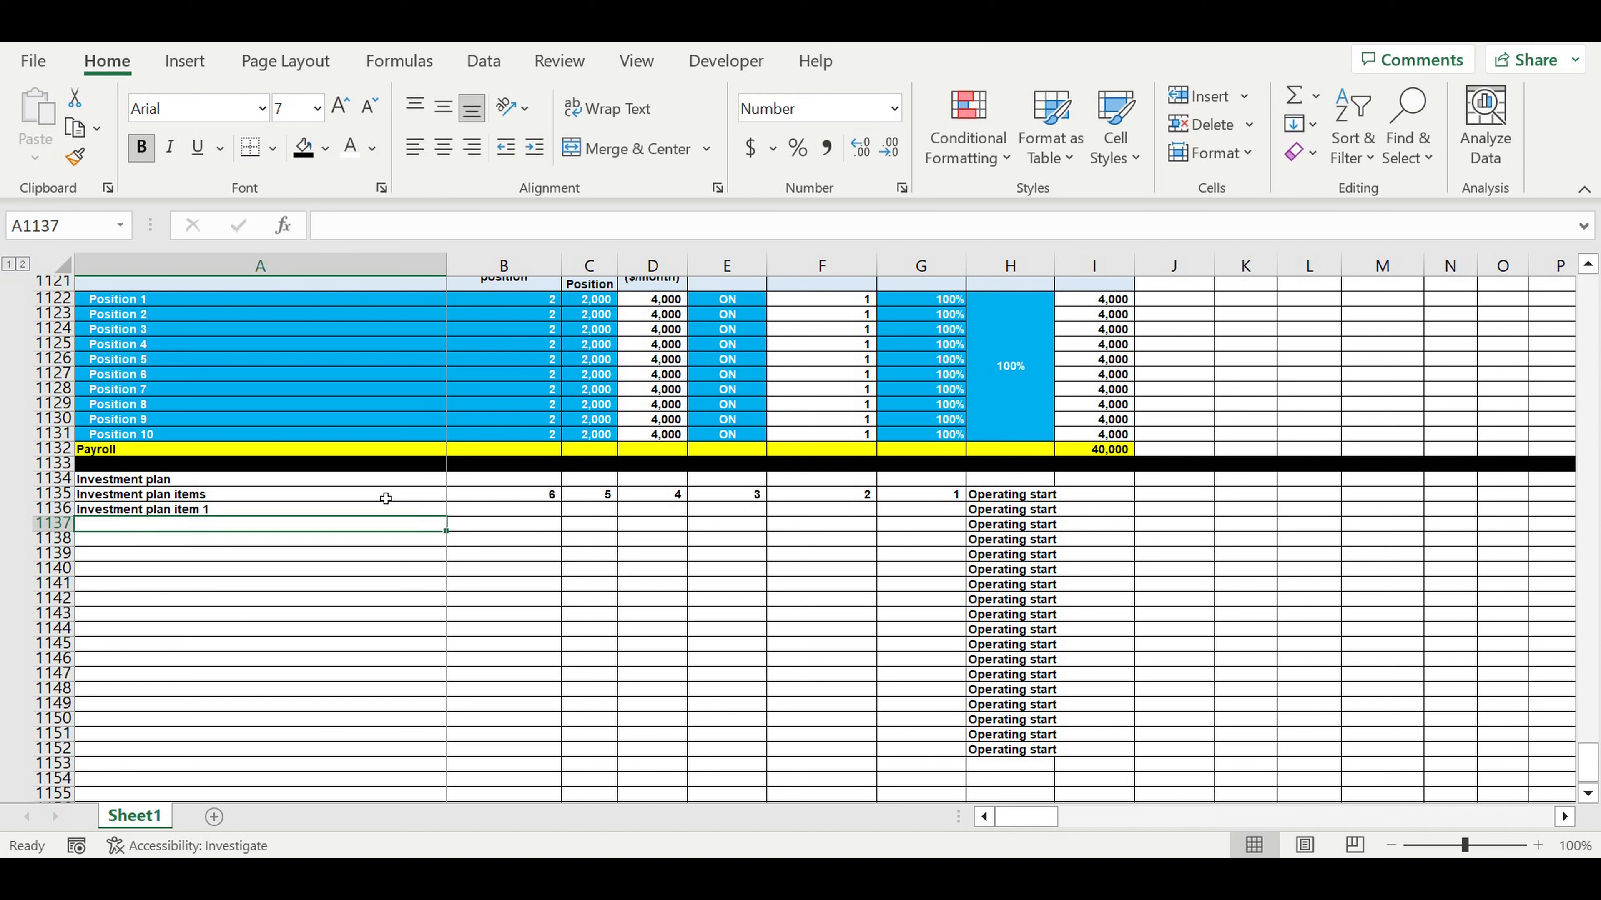
Extend the item series from A1136 down to "Investment plan item 25" in A1160 and indent all item labels.
left_click(381, 515)
left_click_drag(448, 523, 447, 764)
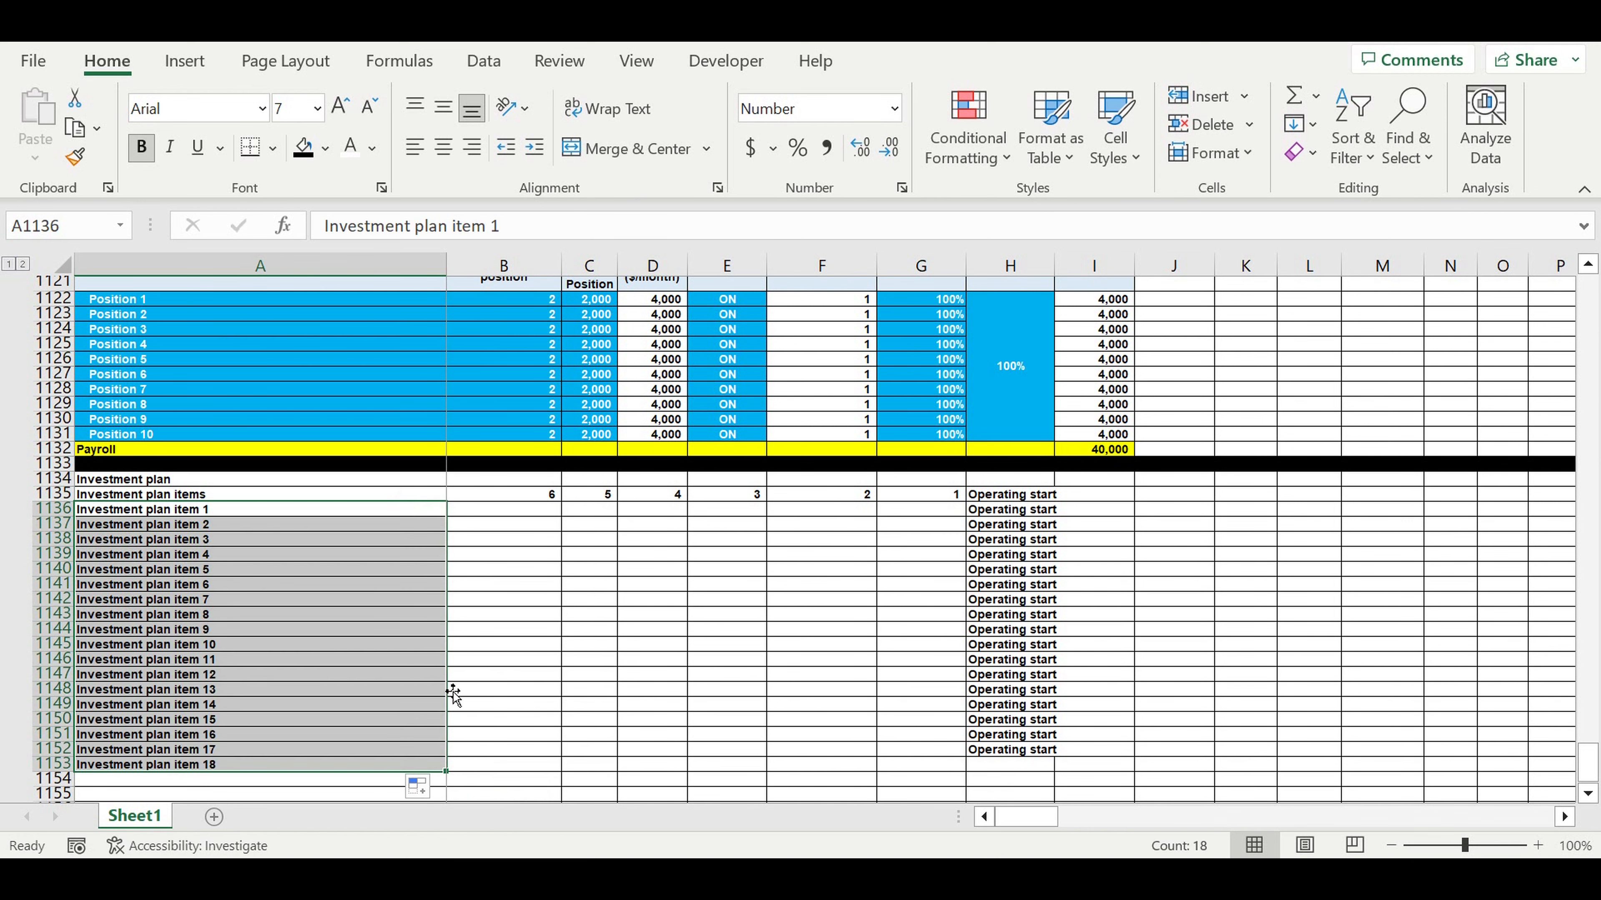
scroll(452, 692, "down", 2)
left_click_drag(447, 680, 443, 780)
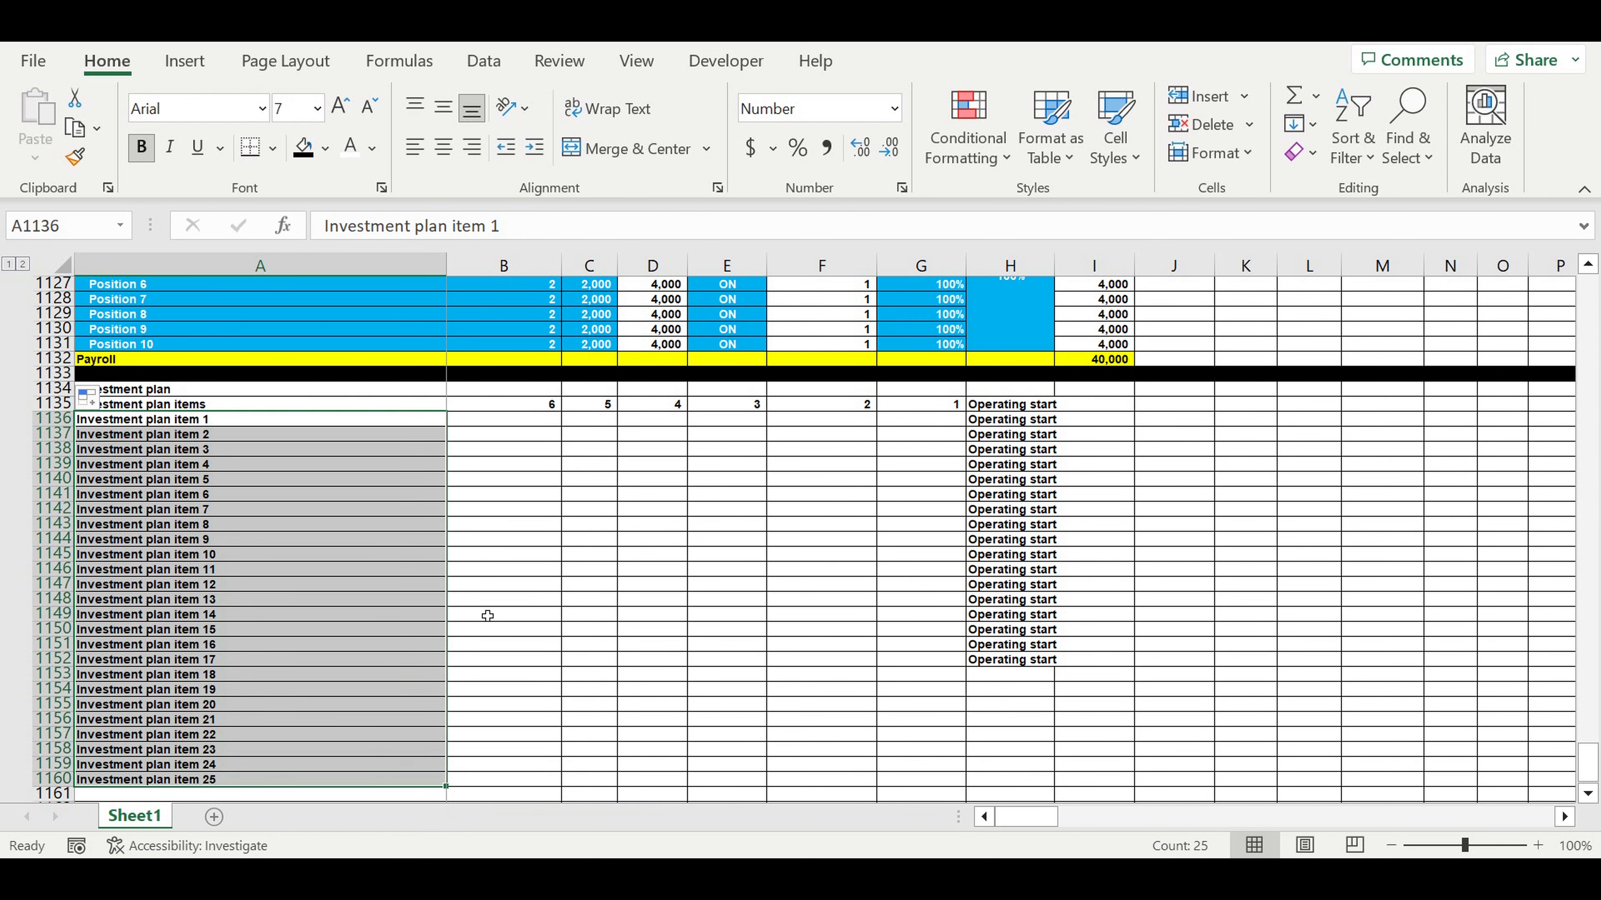
left_click(534, 147)
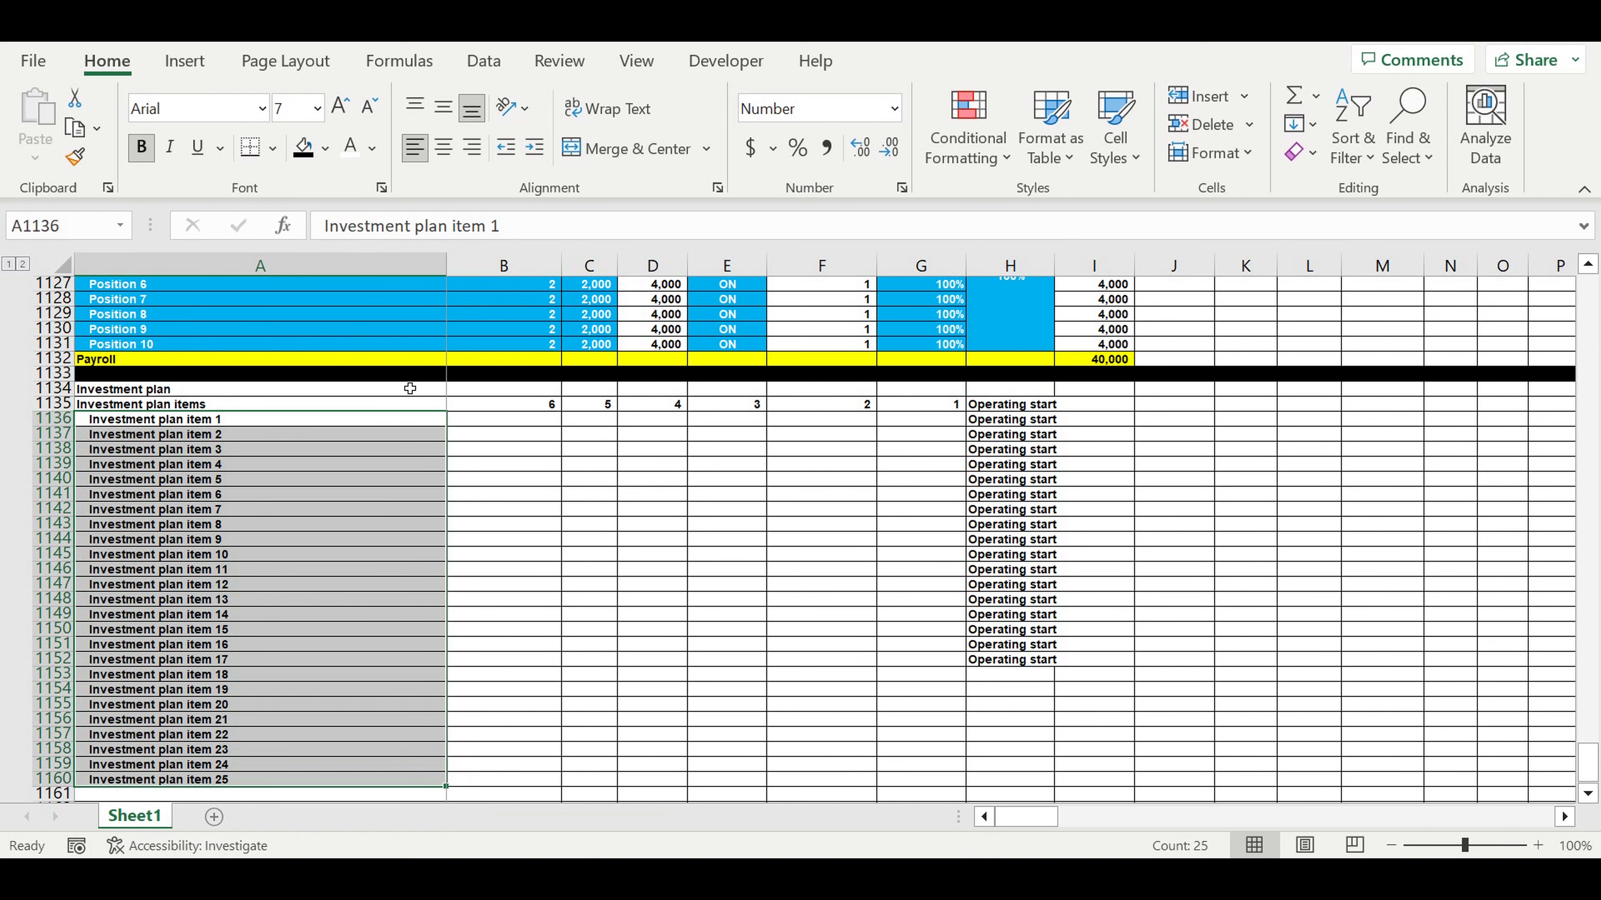
Merge and center B1134:G1134 and enter the header "Months of investment stage" in it.
left_click_drag(429, 407, 926, 389)
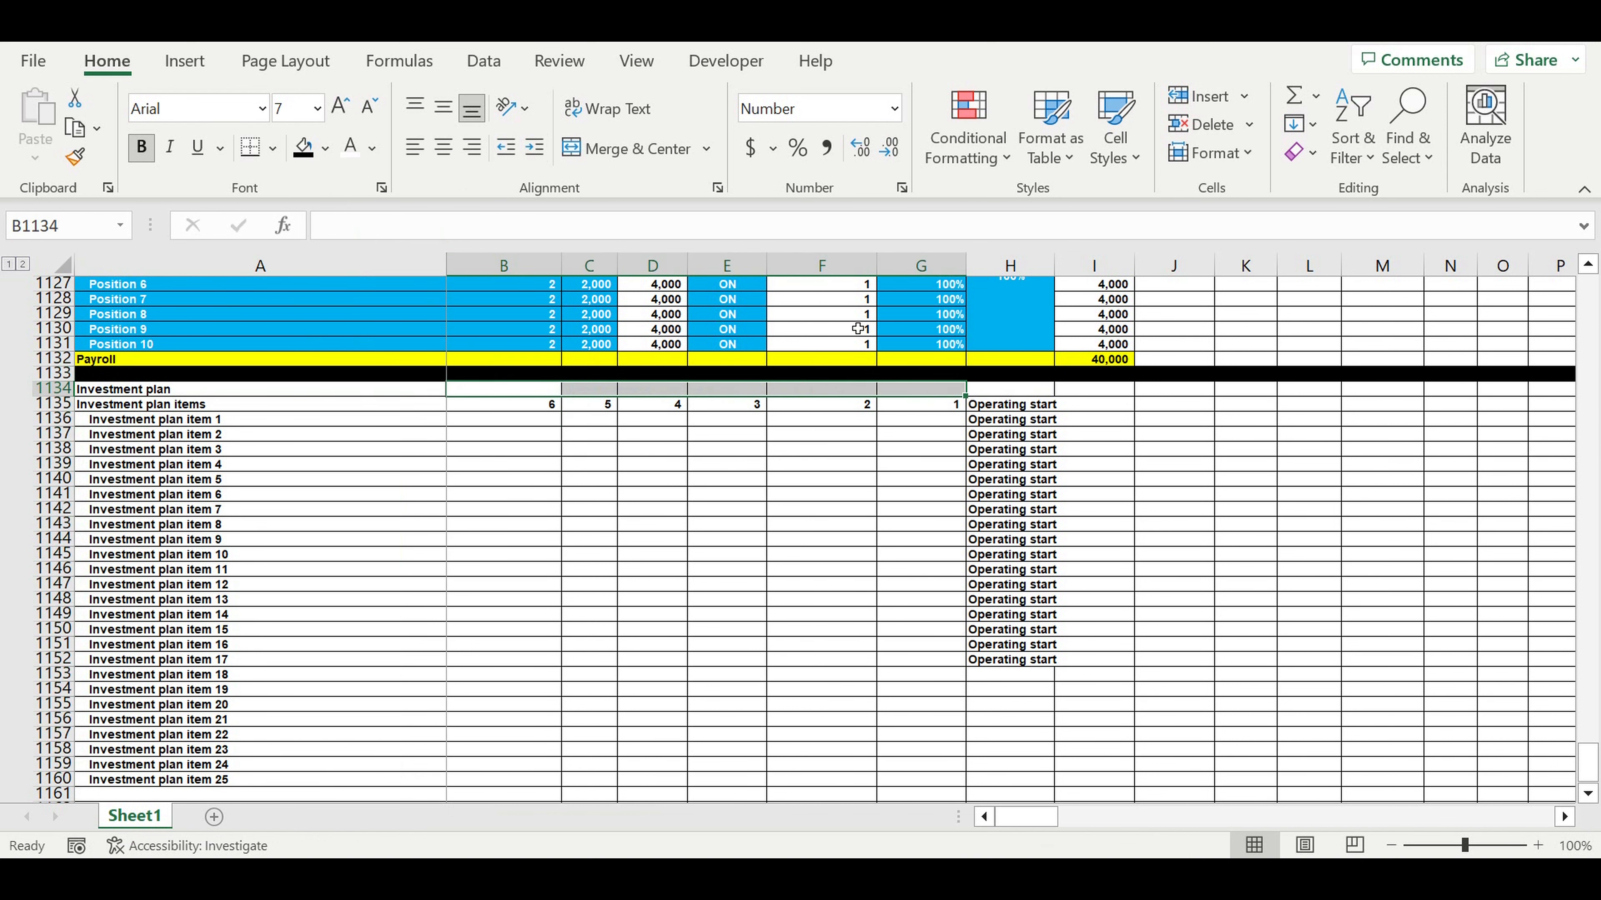
left_click(639, 148)
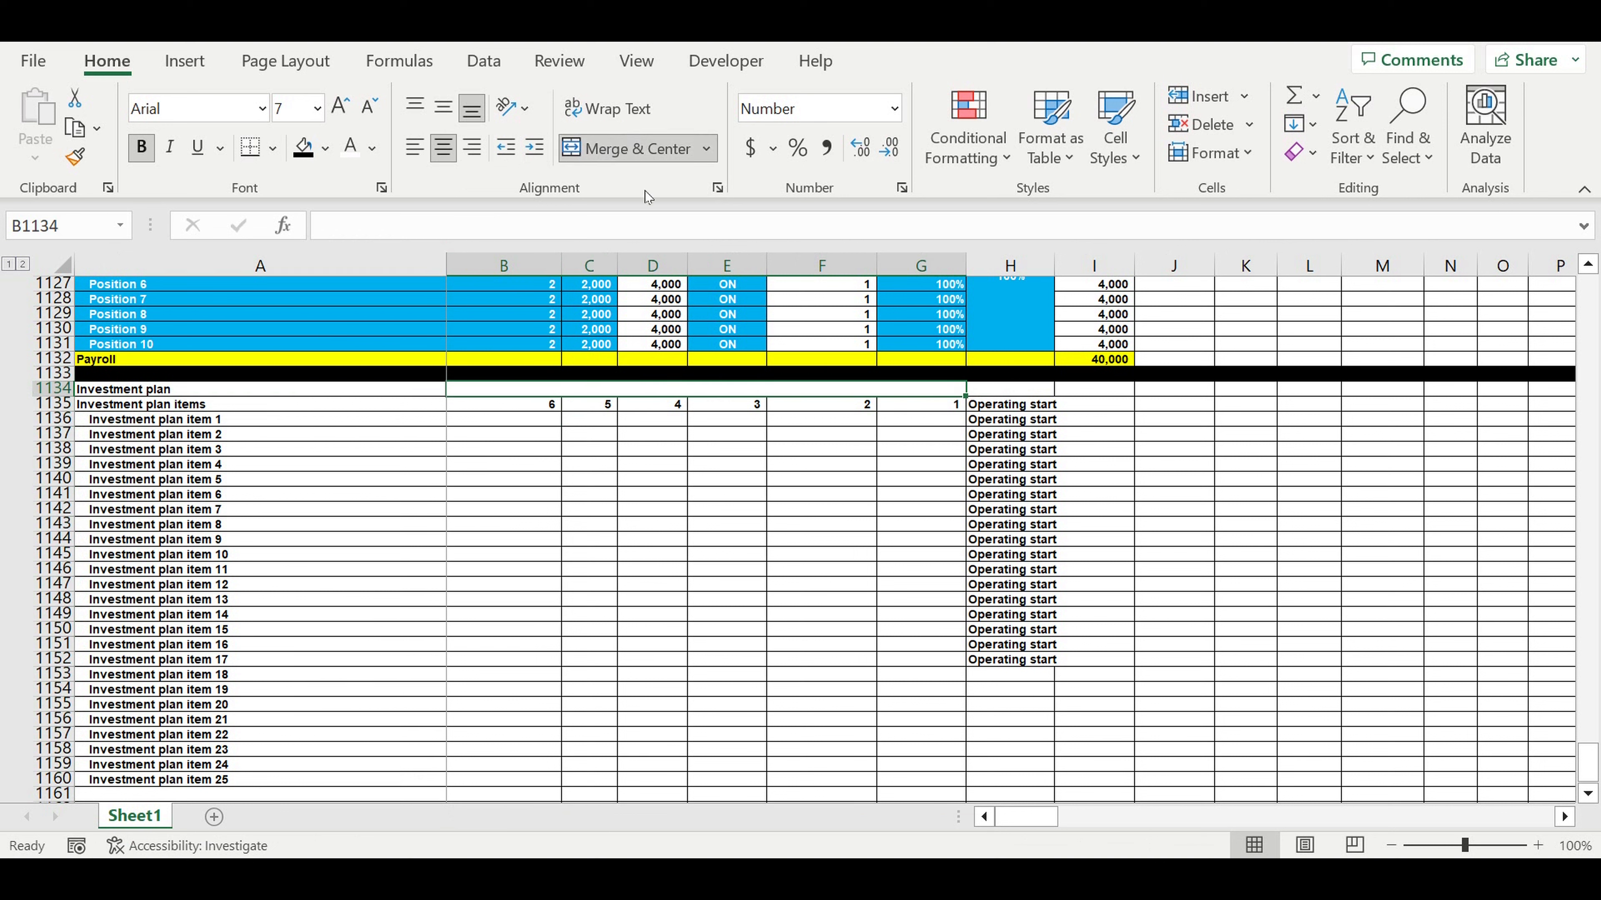
type("months of investment s")
type("e")
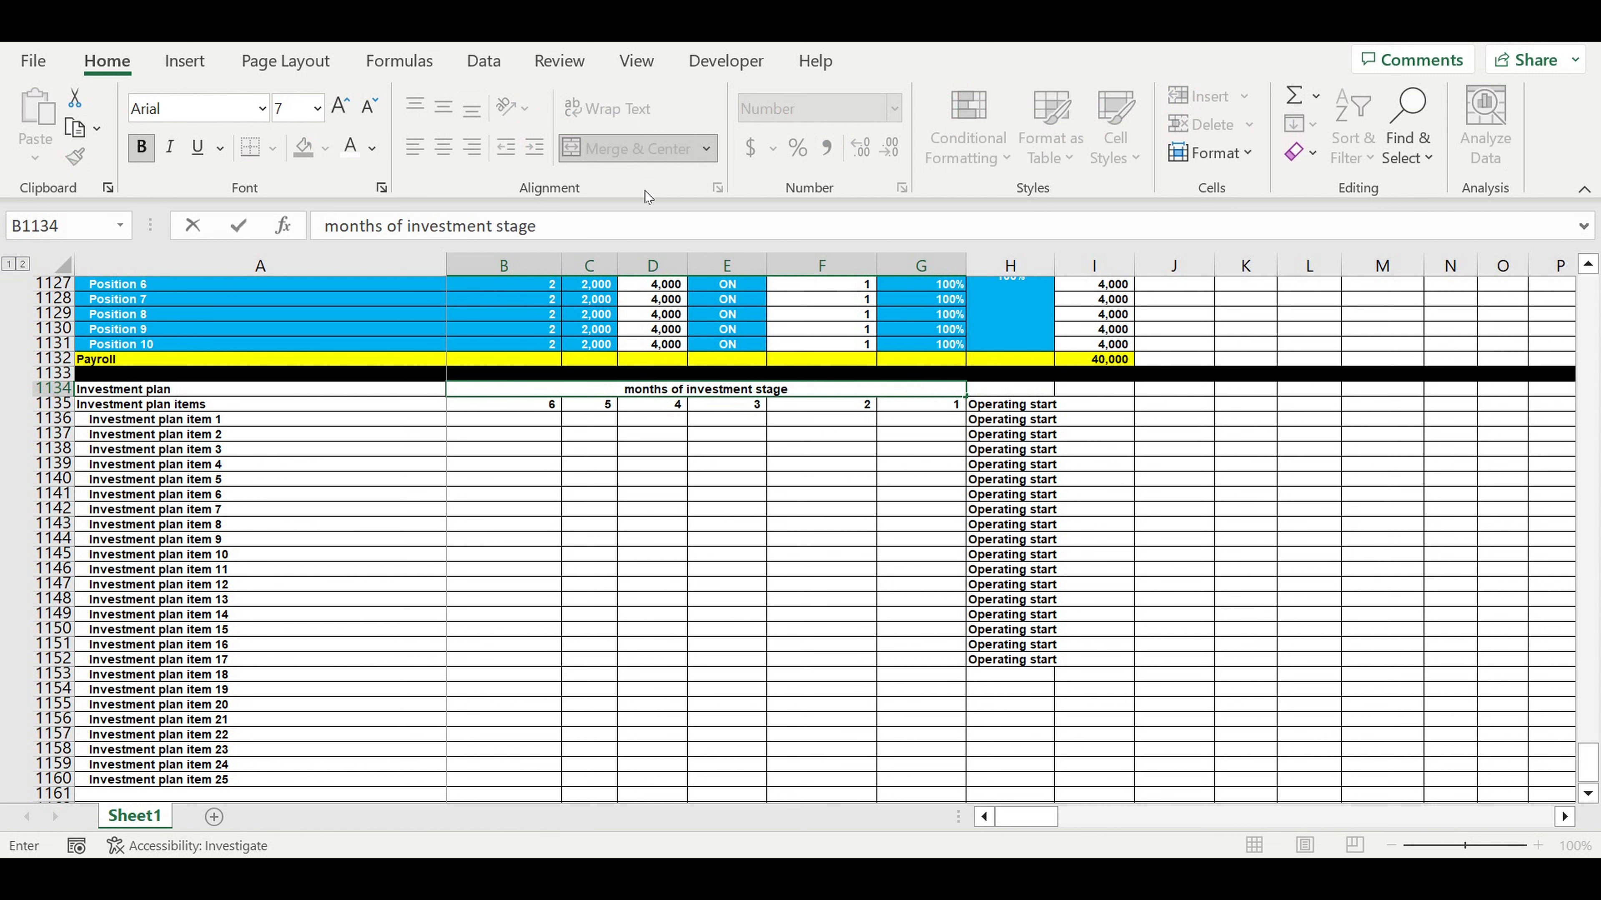
left_click(349, 228)
key("BackSpace")
type("M")
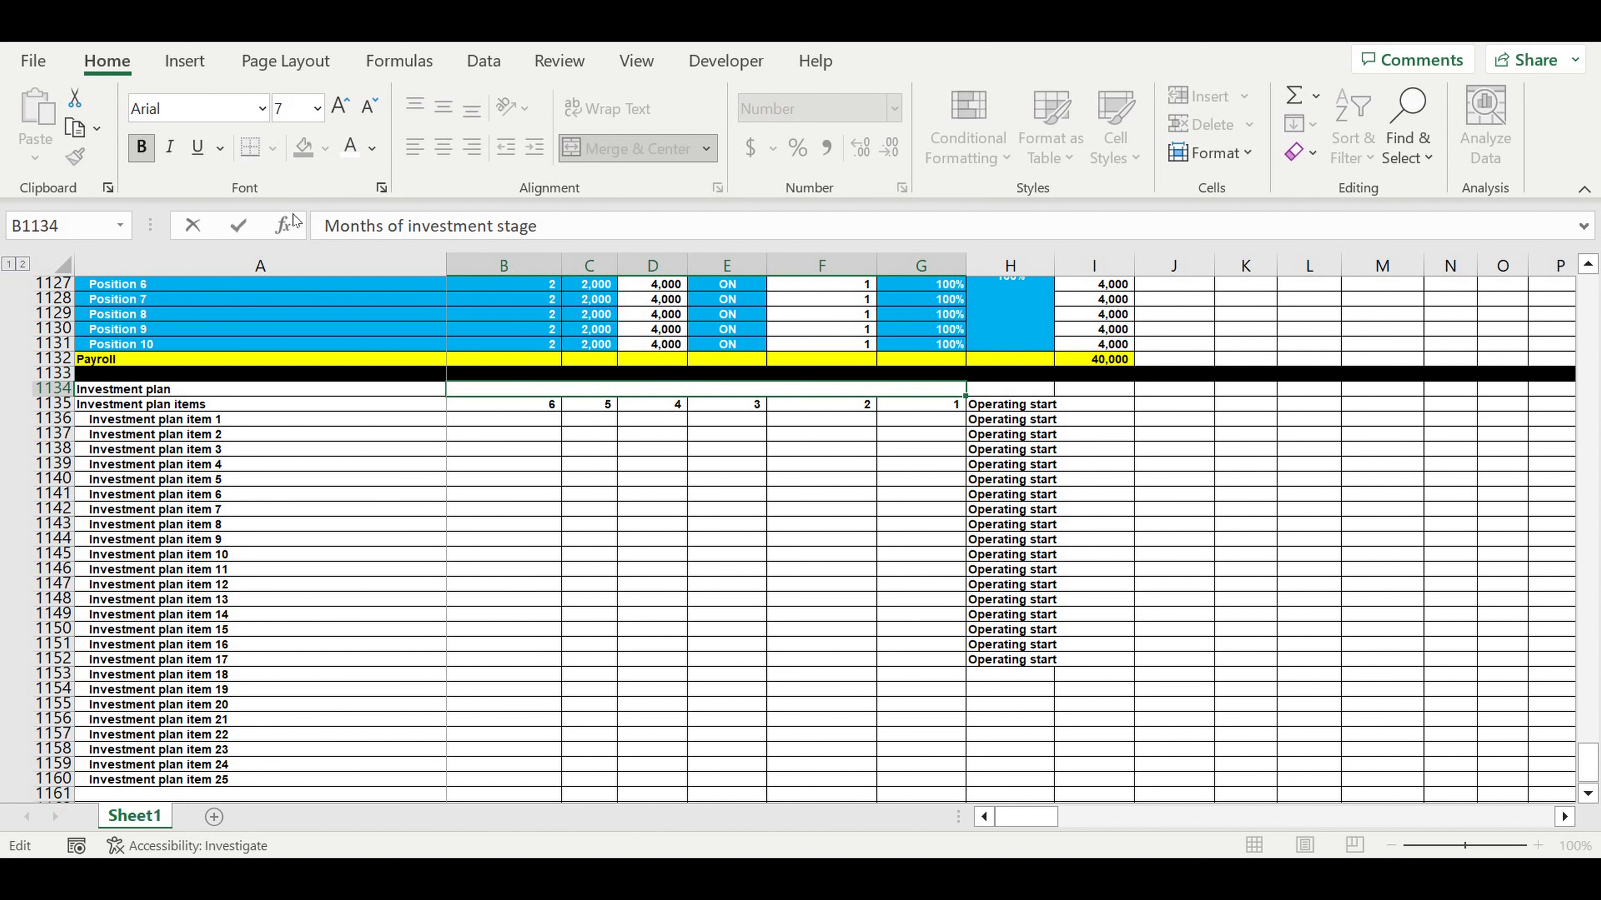
key("Return")
Fill the merged "Months of investment stage" header with light blue.
left_click(715, 388)
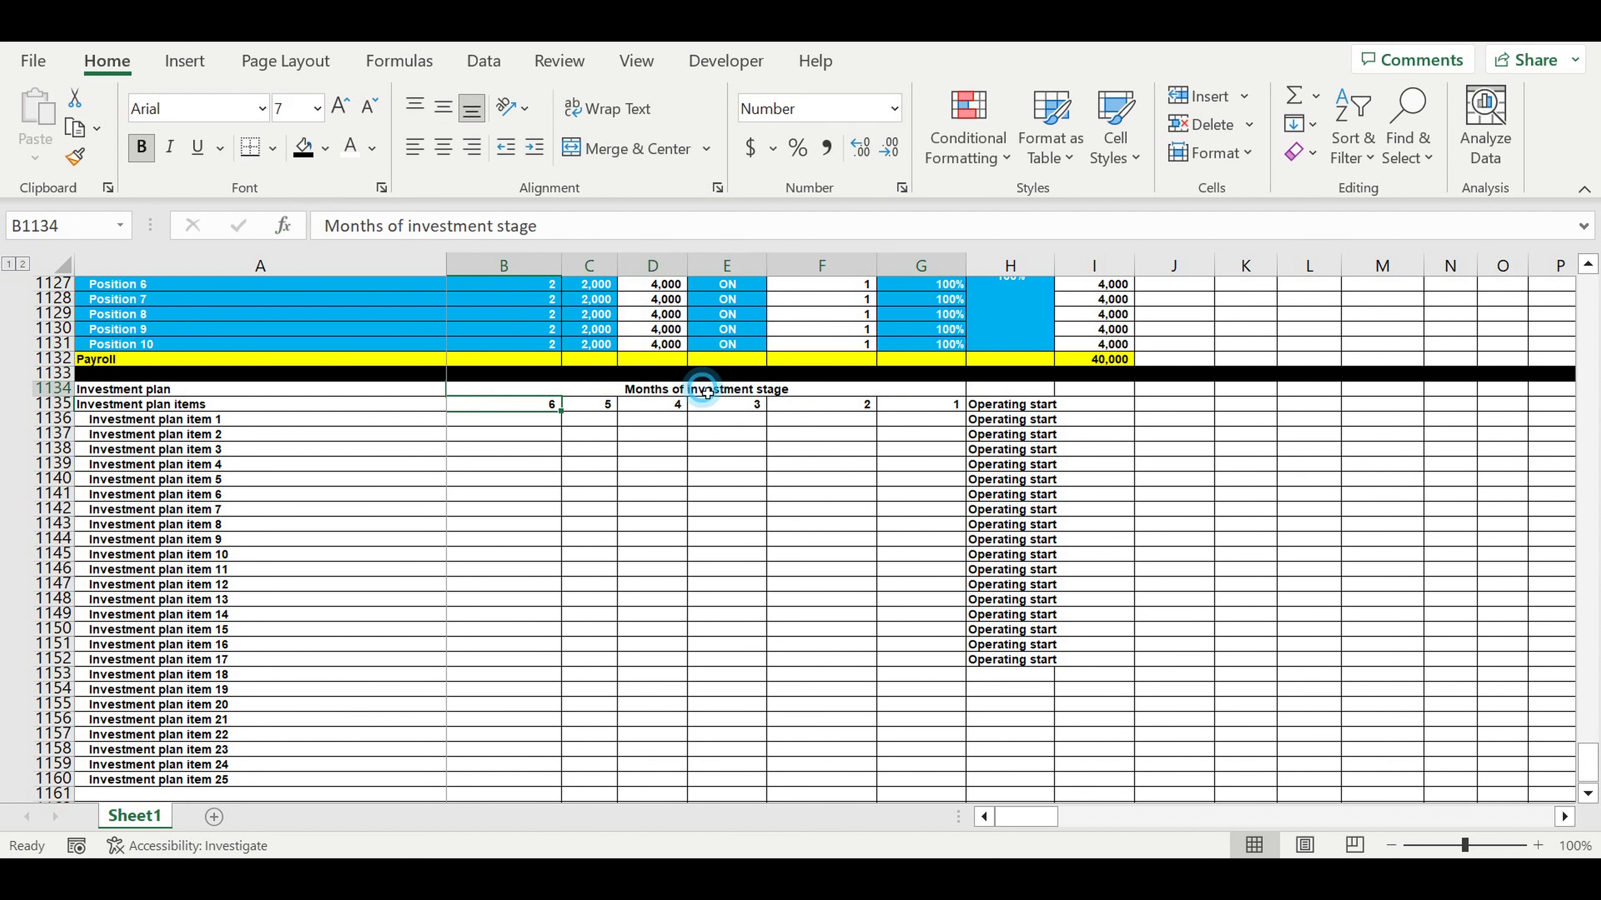
left_click(325, 148)
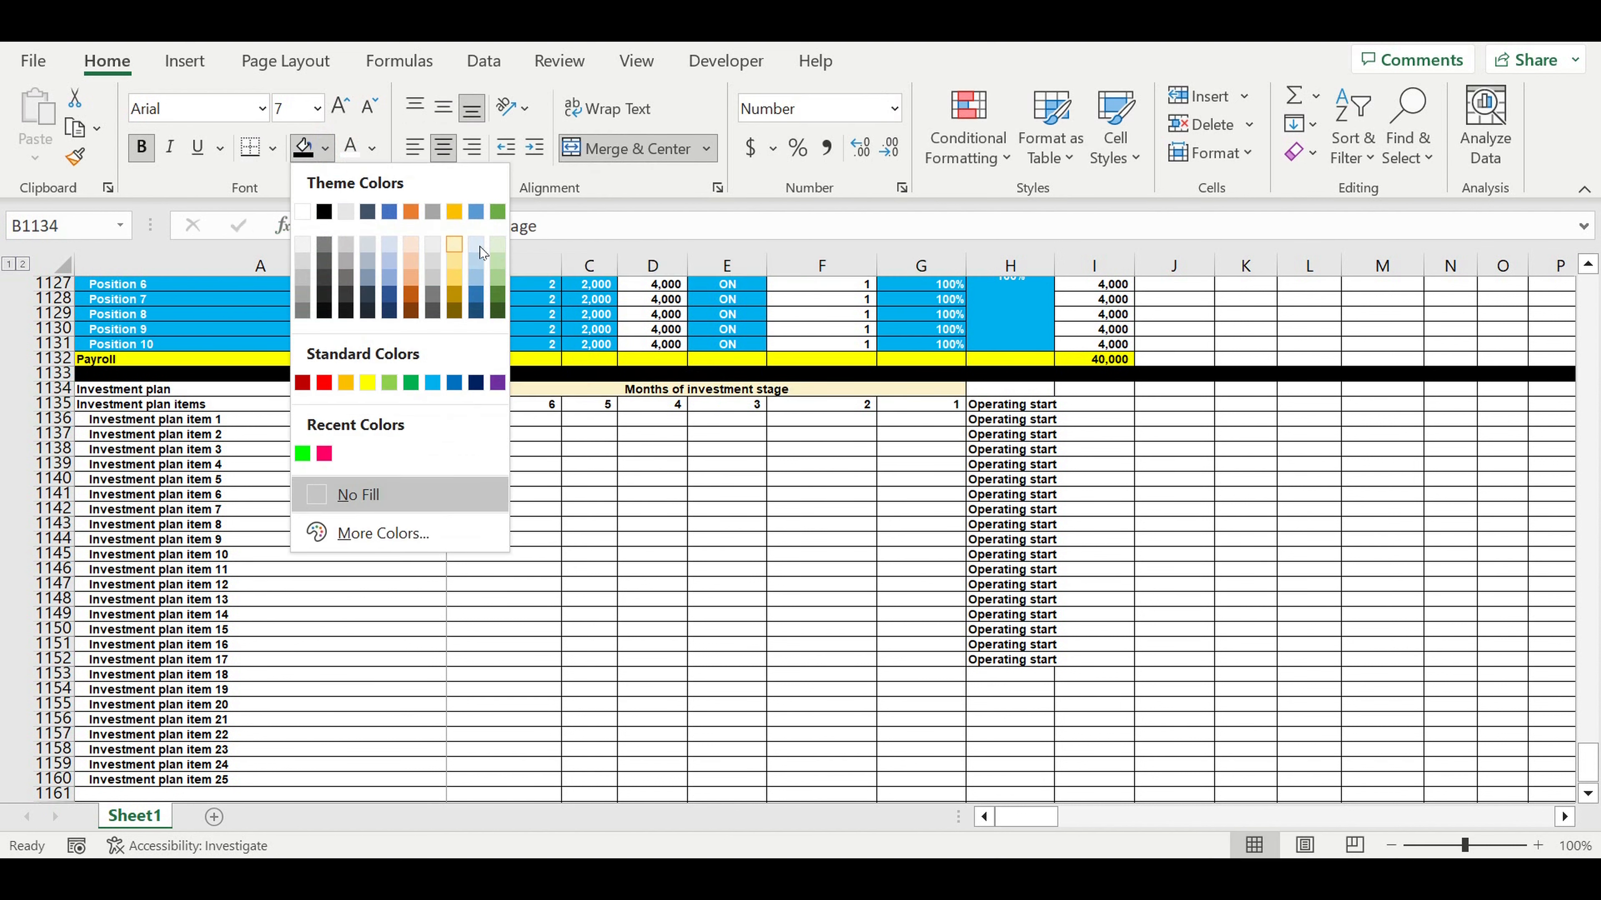
left_click(475, 256)
Center the month numbers in B1135:G1135 and fill those cells with the same light blue.
left_click_drag(948, 406, 536, 411)
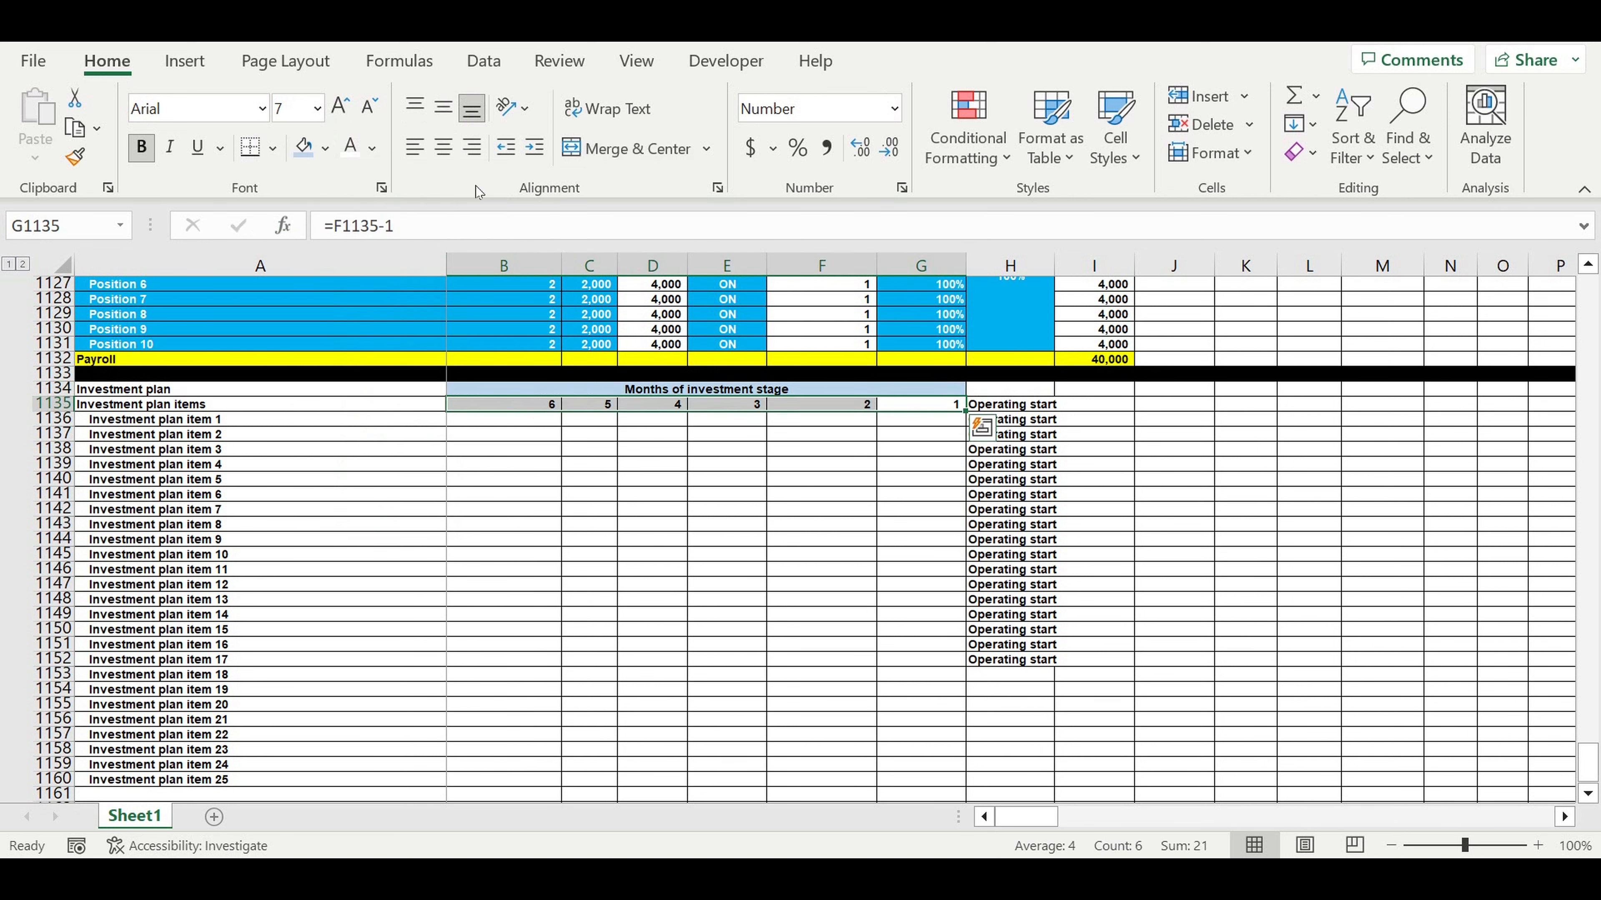
left_click(443, 147)
left_click(325, 148)
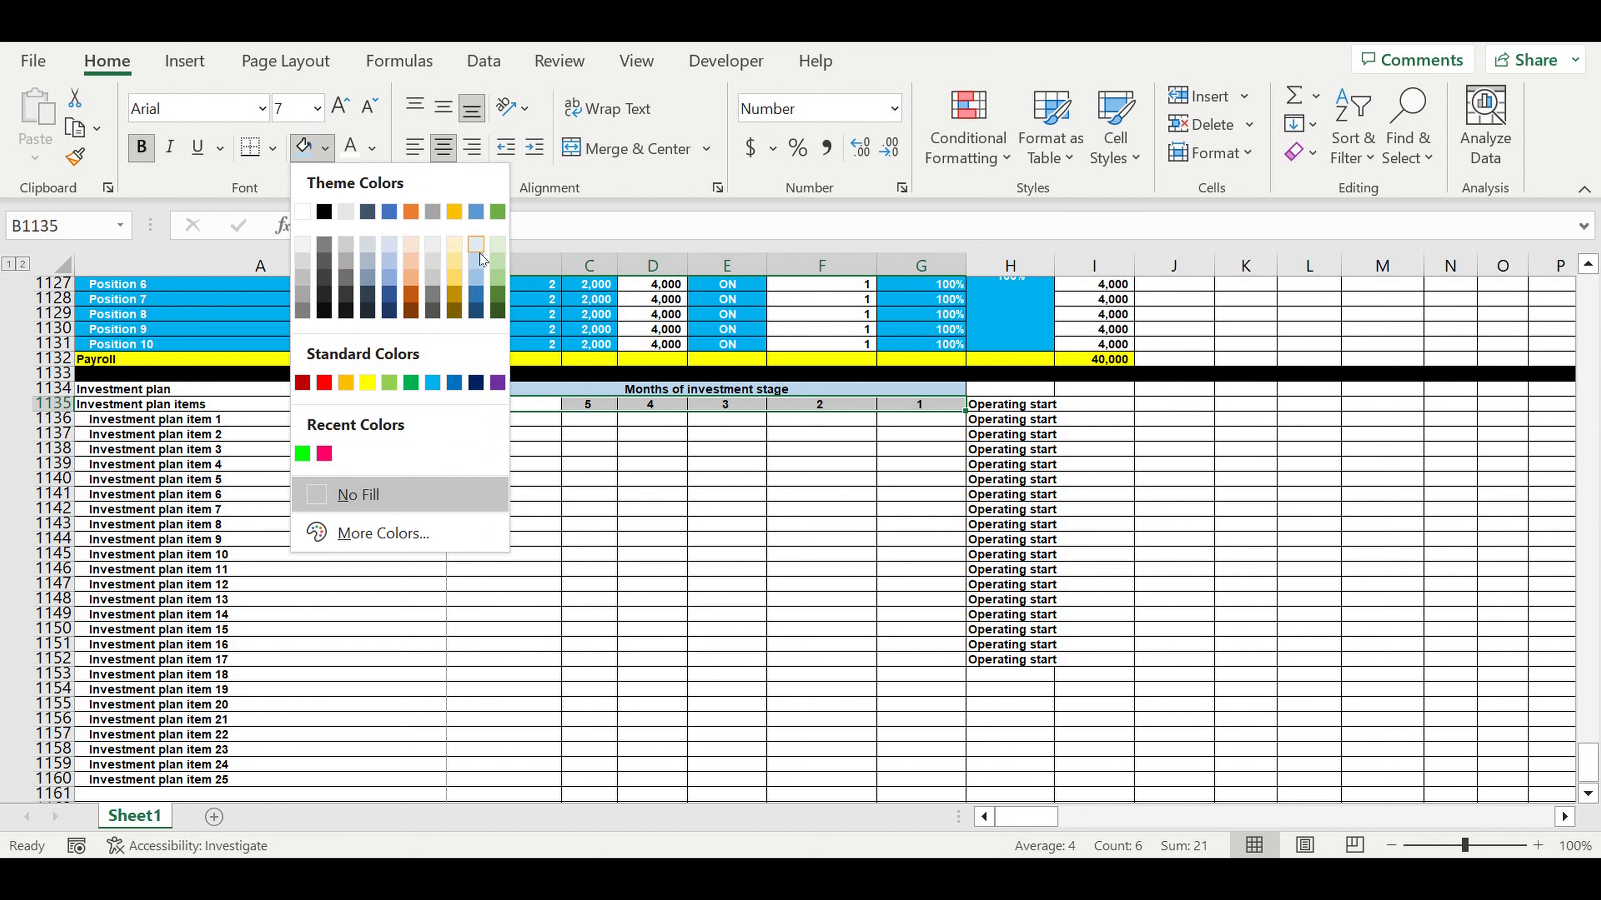
left_click(479, 251)
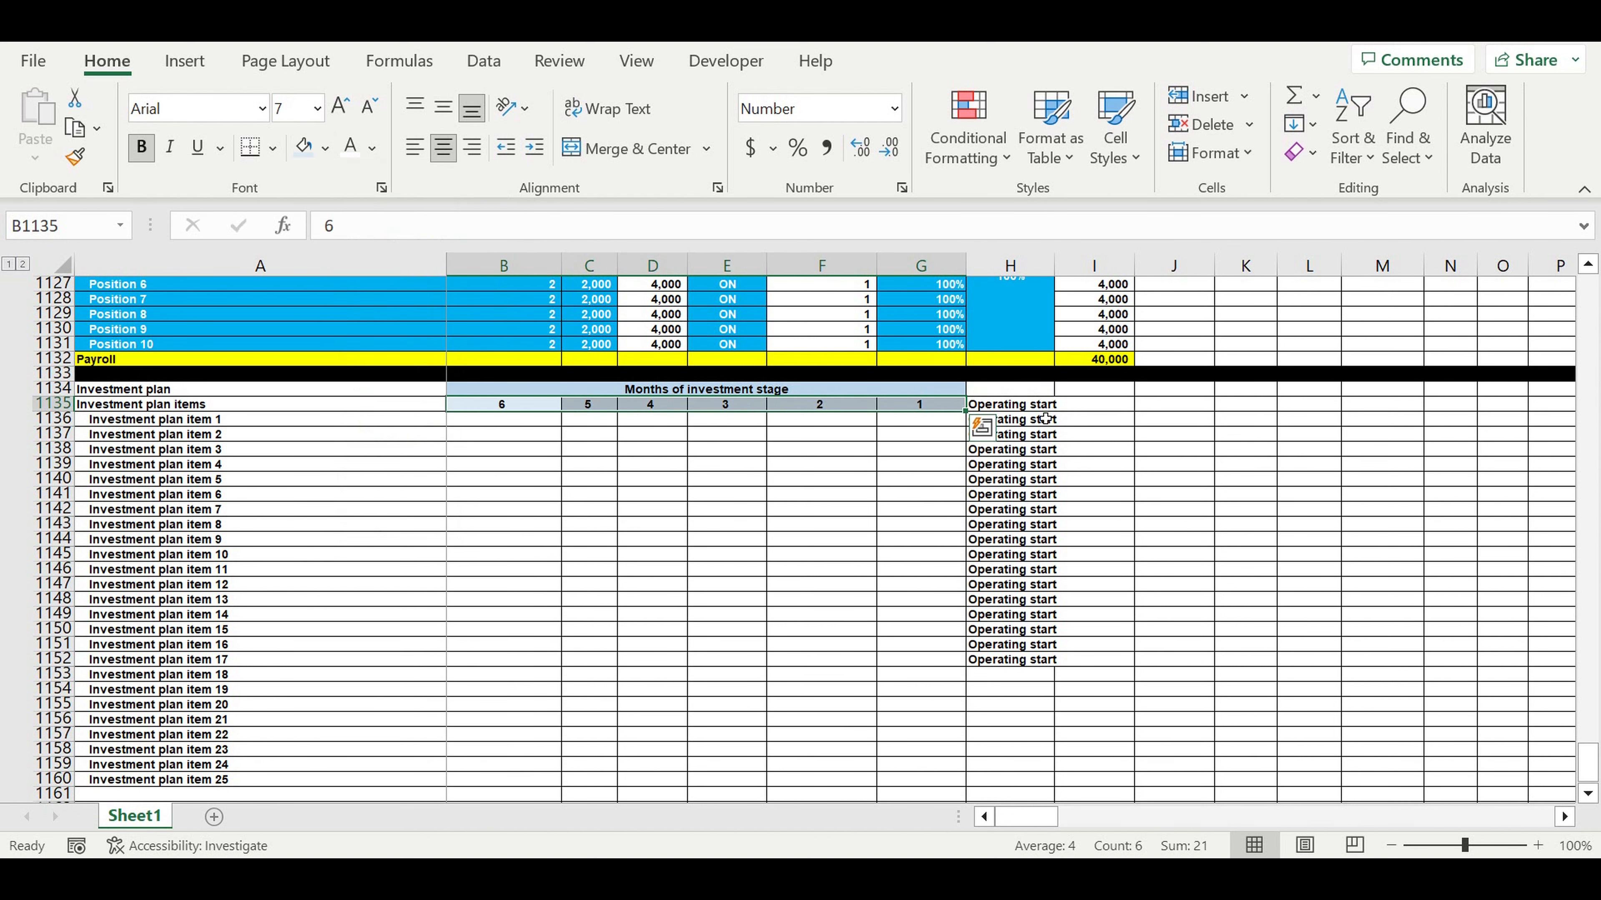
Fill the "Operating start" cells in H1135:H1152 with bright green.
left_click_drag(1035, 410, 1043, 661)
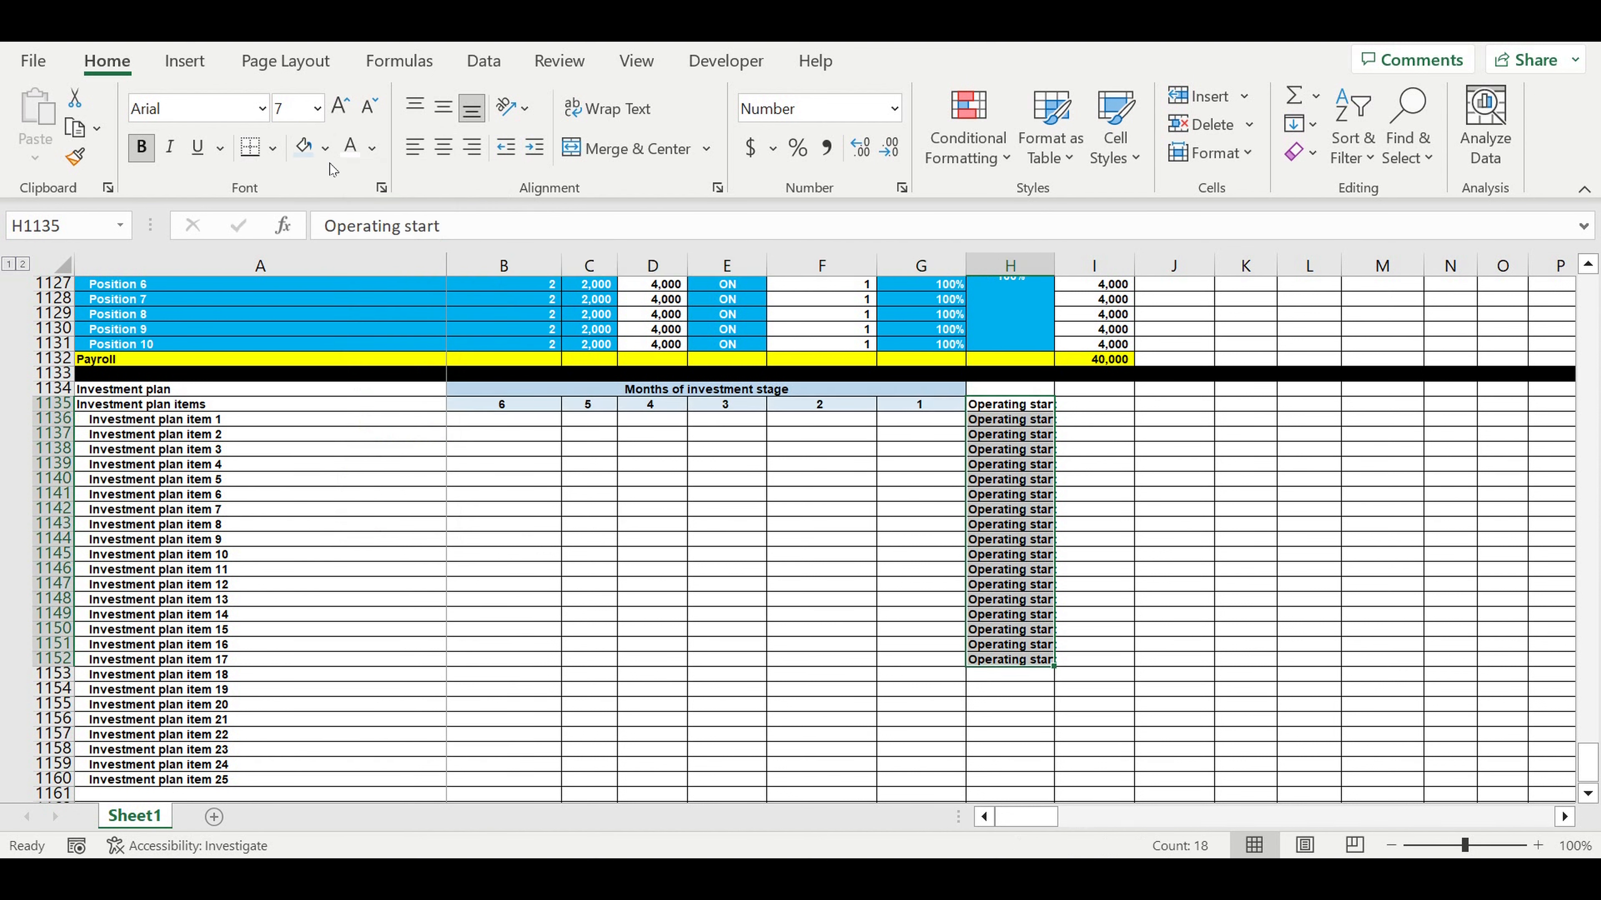
left_click(325, 148)
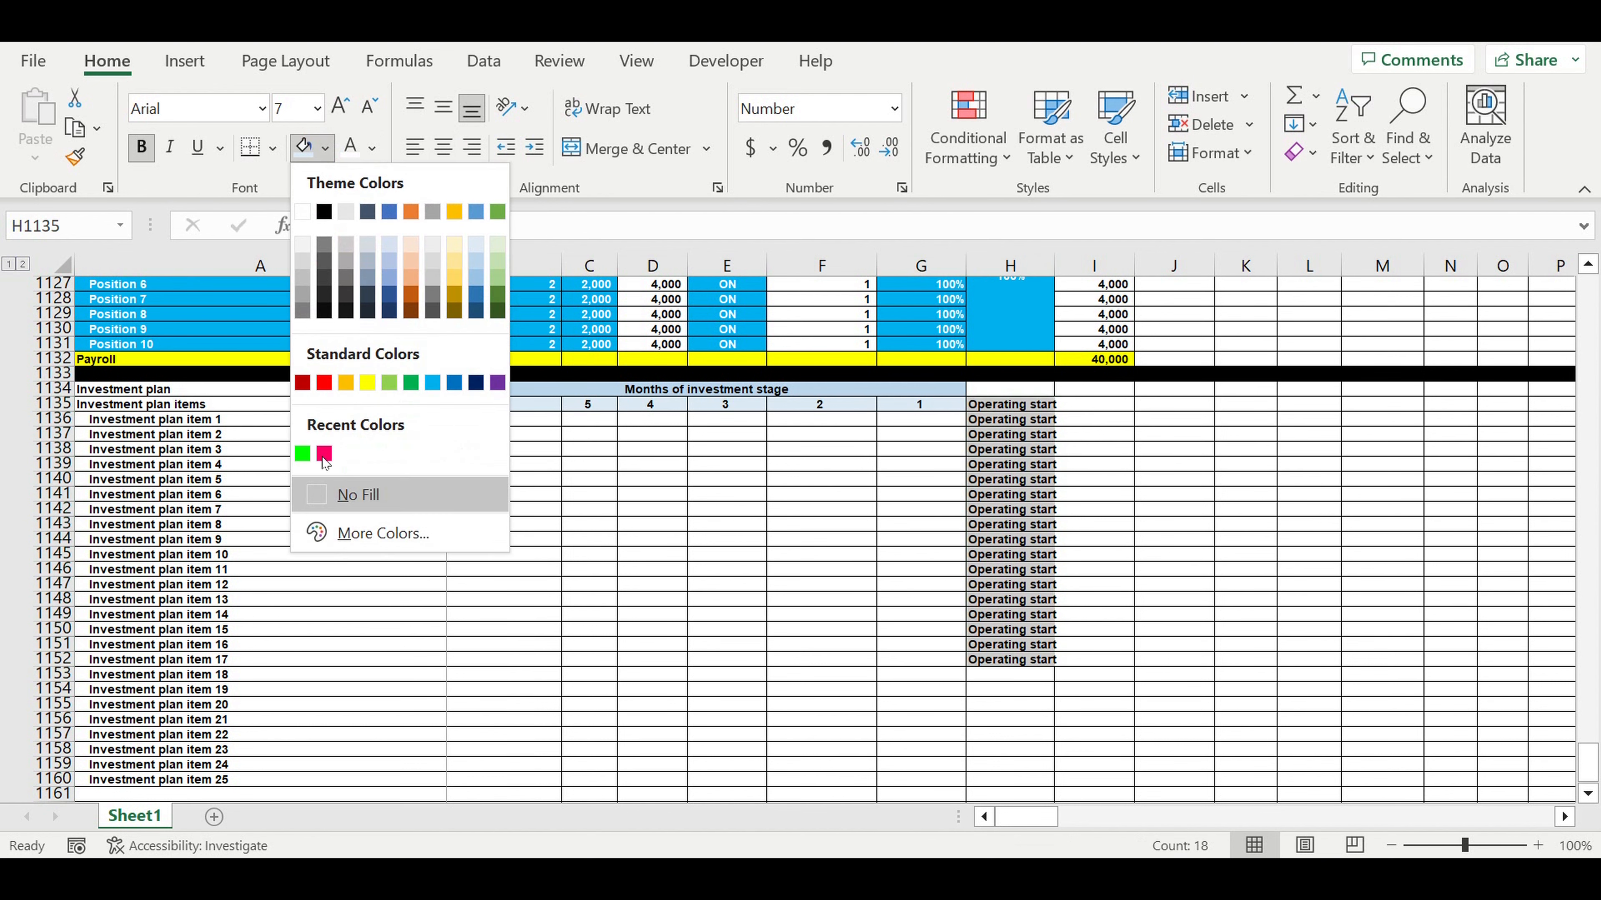
left_click(303, 454)
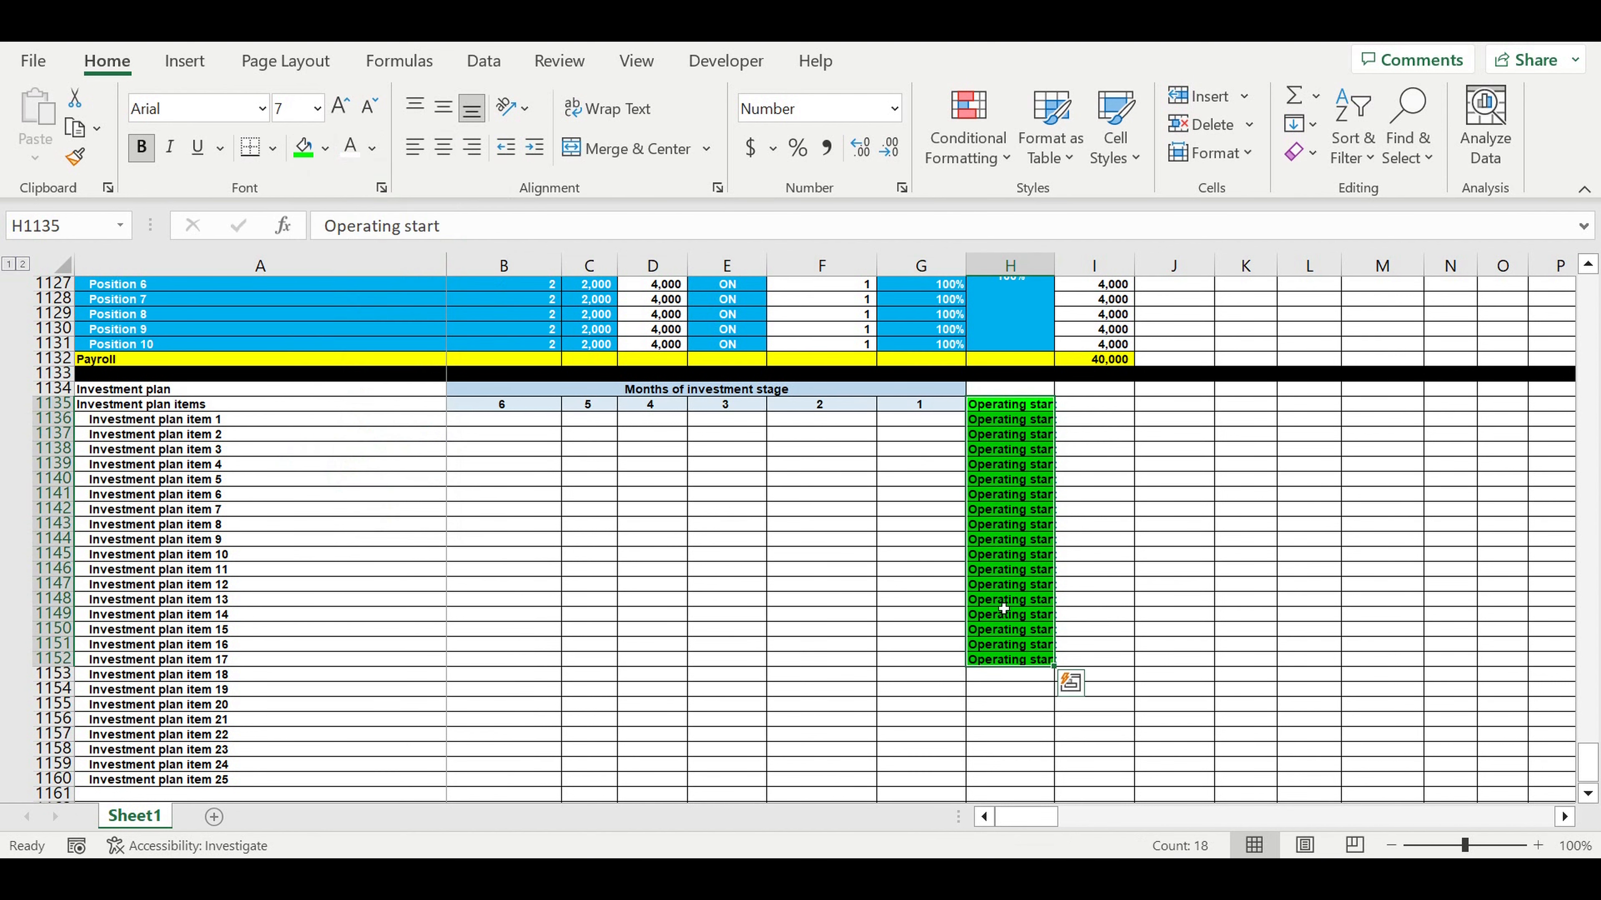
Widen column H to fit its text and copy the green "Operating start" cell down through H1160.
left_click_drag(1062, 260, 1070, 261)
scroll(1035, 511, "down", 4)
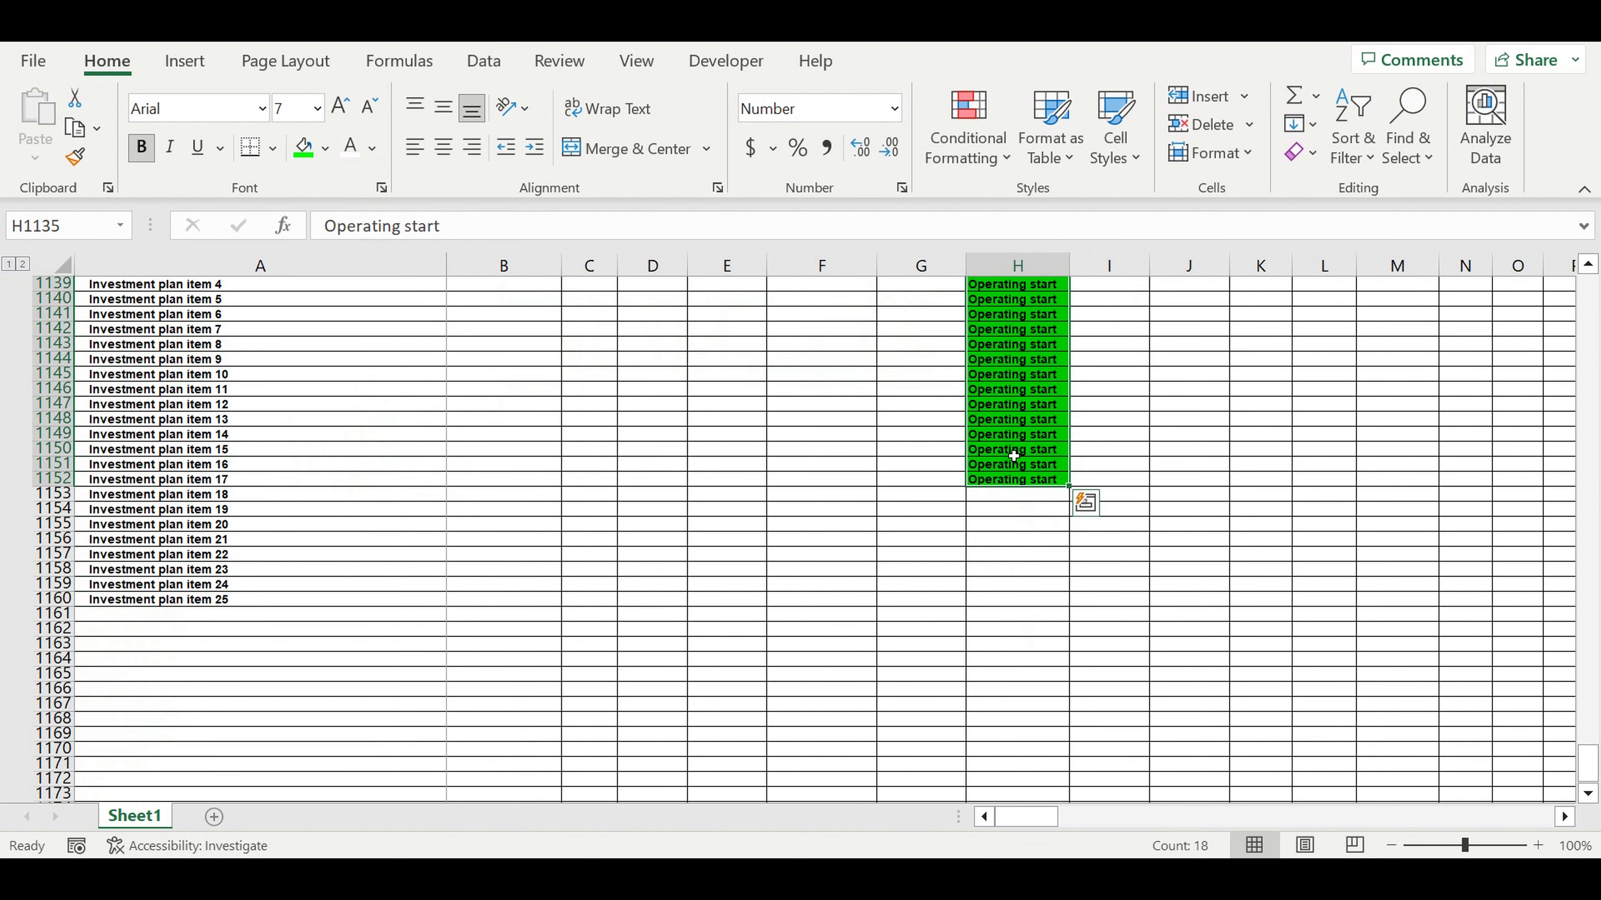
left_click(1040, 435)
left_click_drag(1077, 443, 1015, 605)
scroll(435, 643, "up", 3)
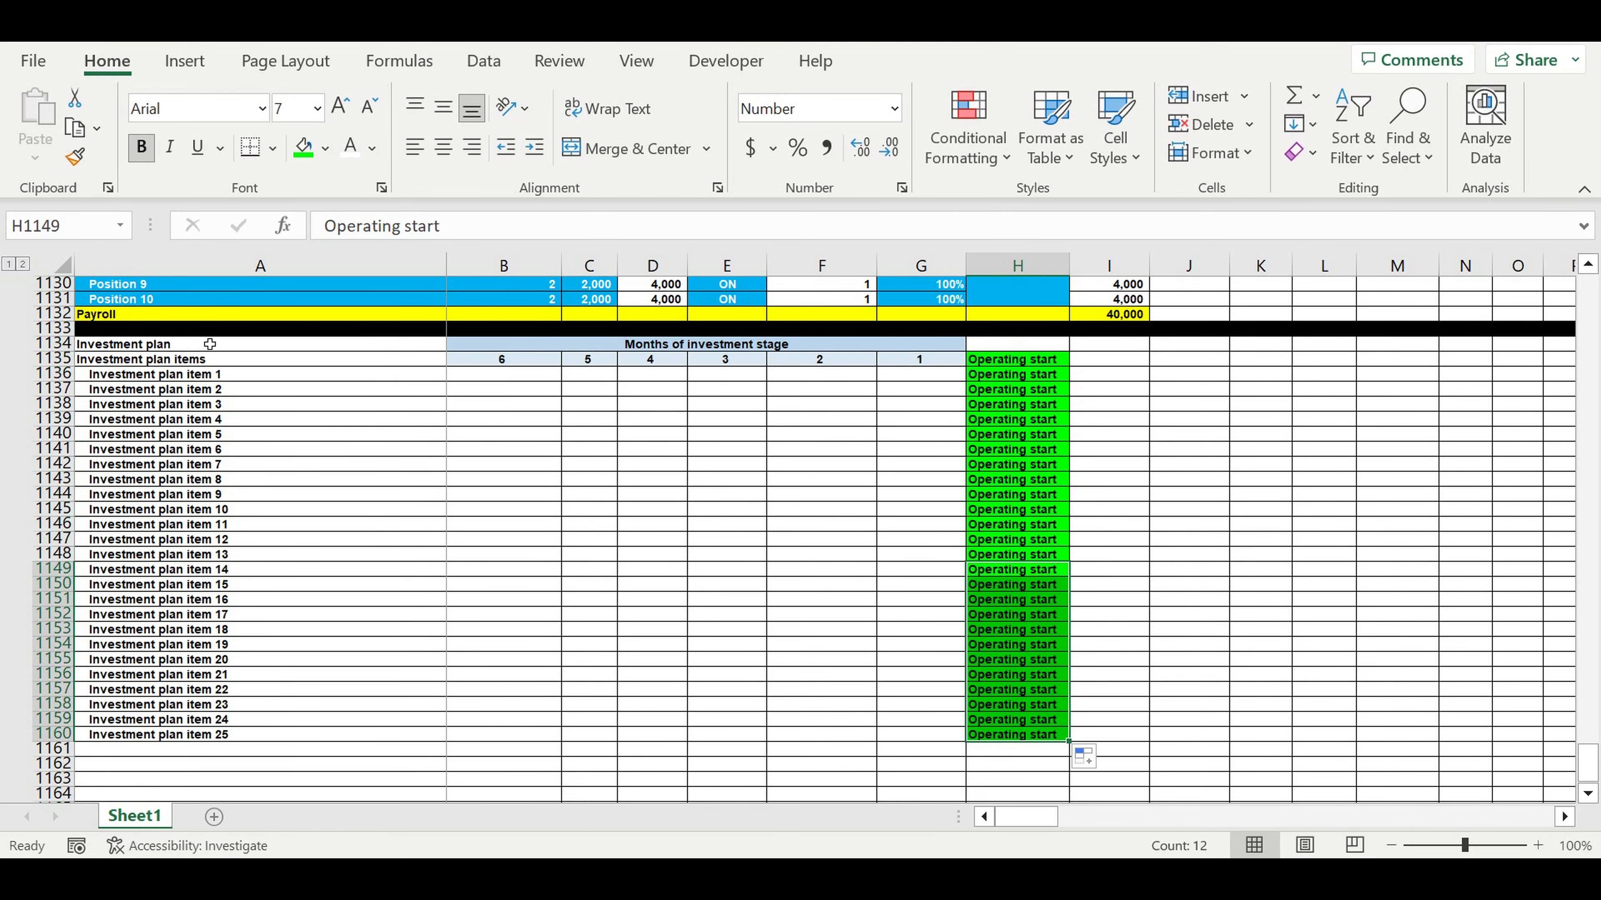
Give the "Investment plan" title in A1134 a pink fill and white text.
left_click(208, 343)
left_click(326, 148)
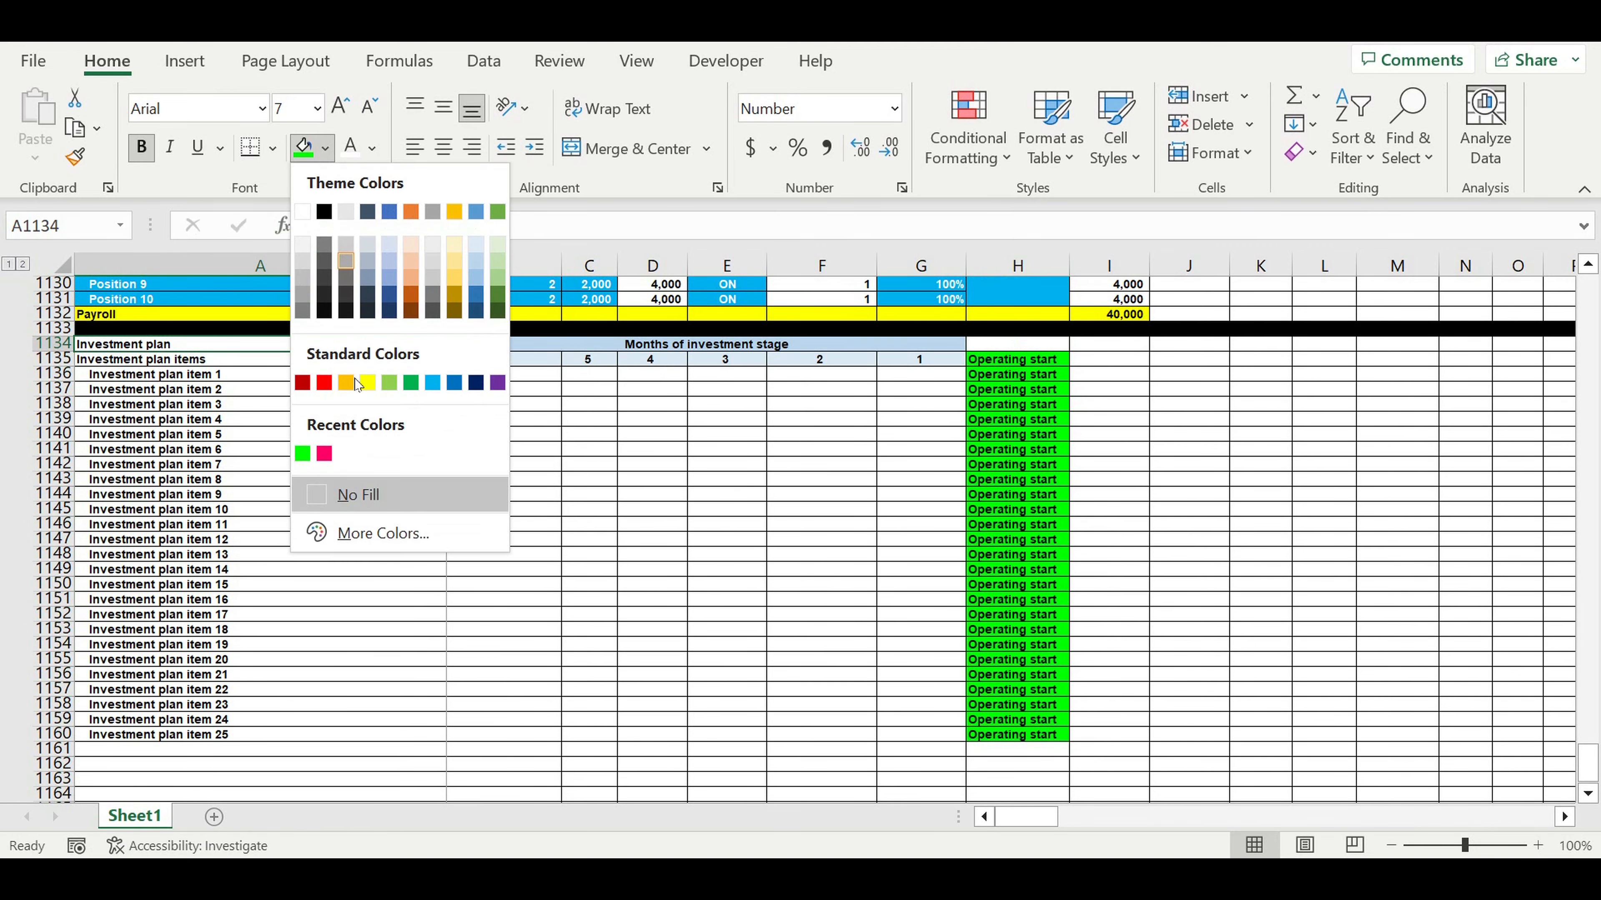
left_click(324, 453)
left_click(350, 145)
Center the "Investment plan items" header in A1135 and fill it with the light blue of the month headers.
left_click(368, 364)
left_click(443, 146)
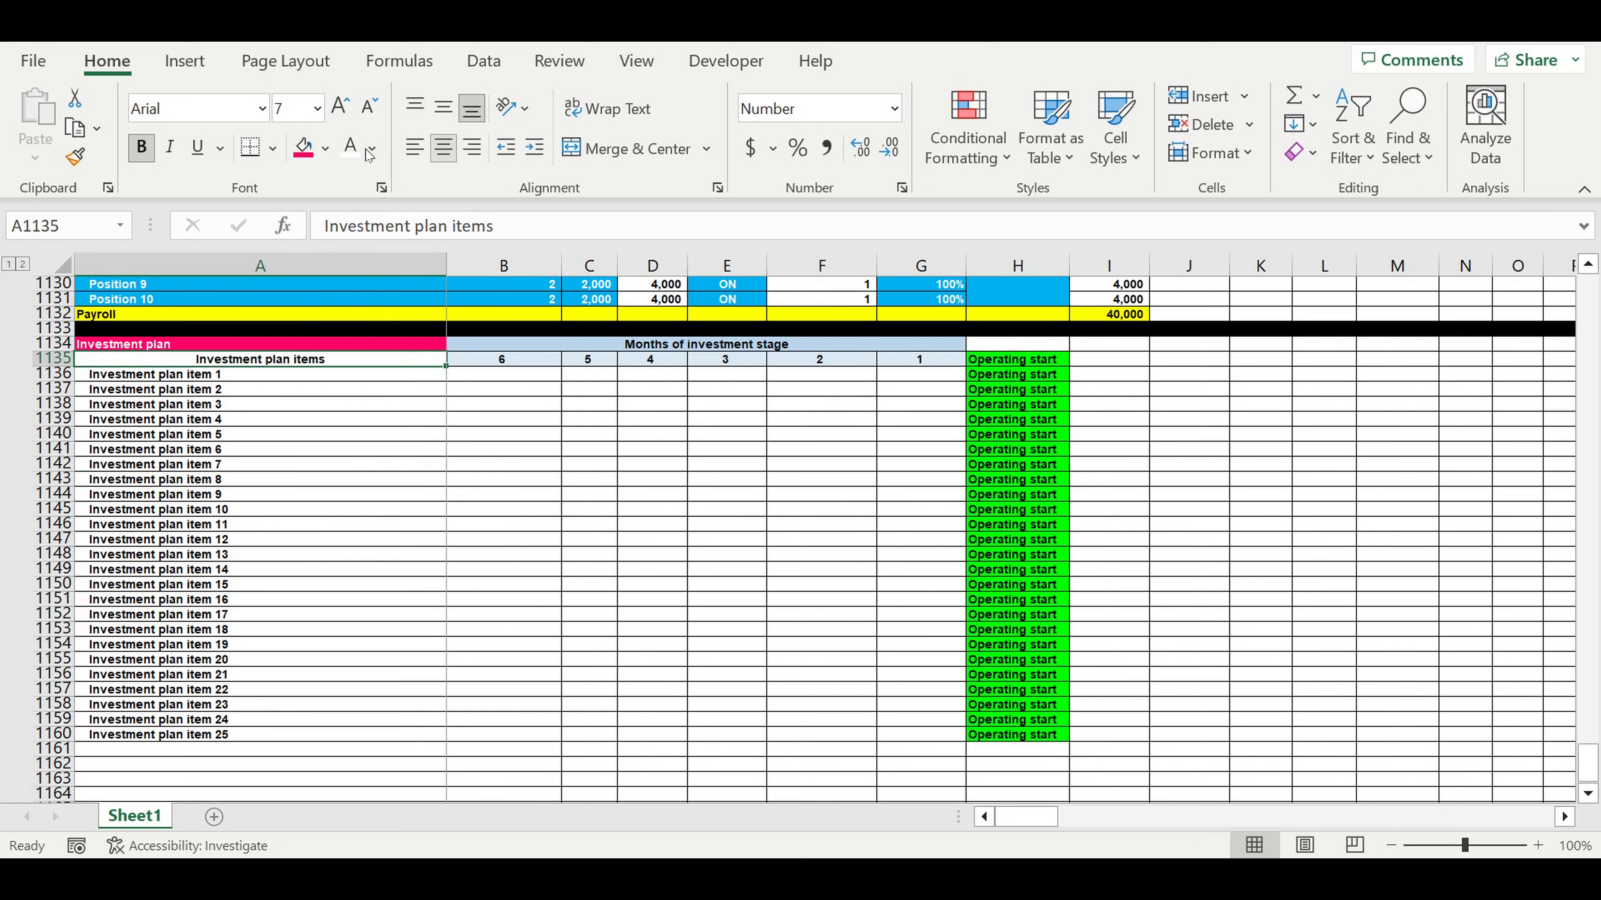
left_click(325, 148)
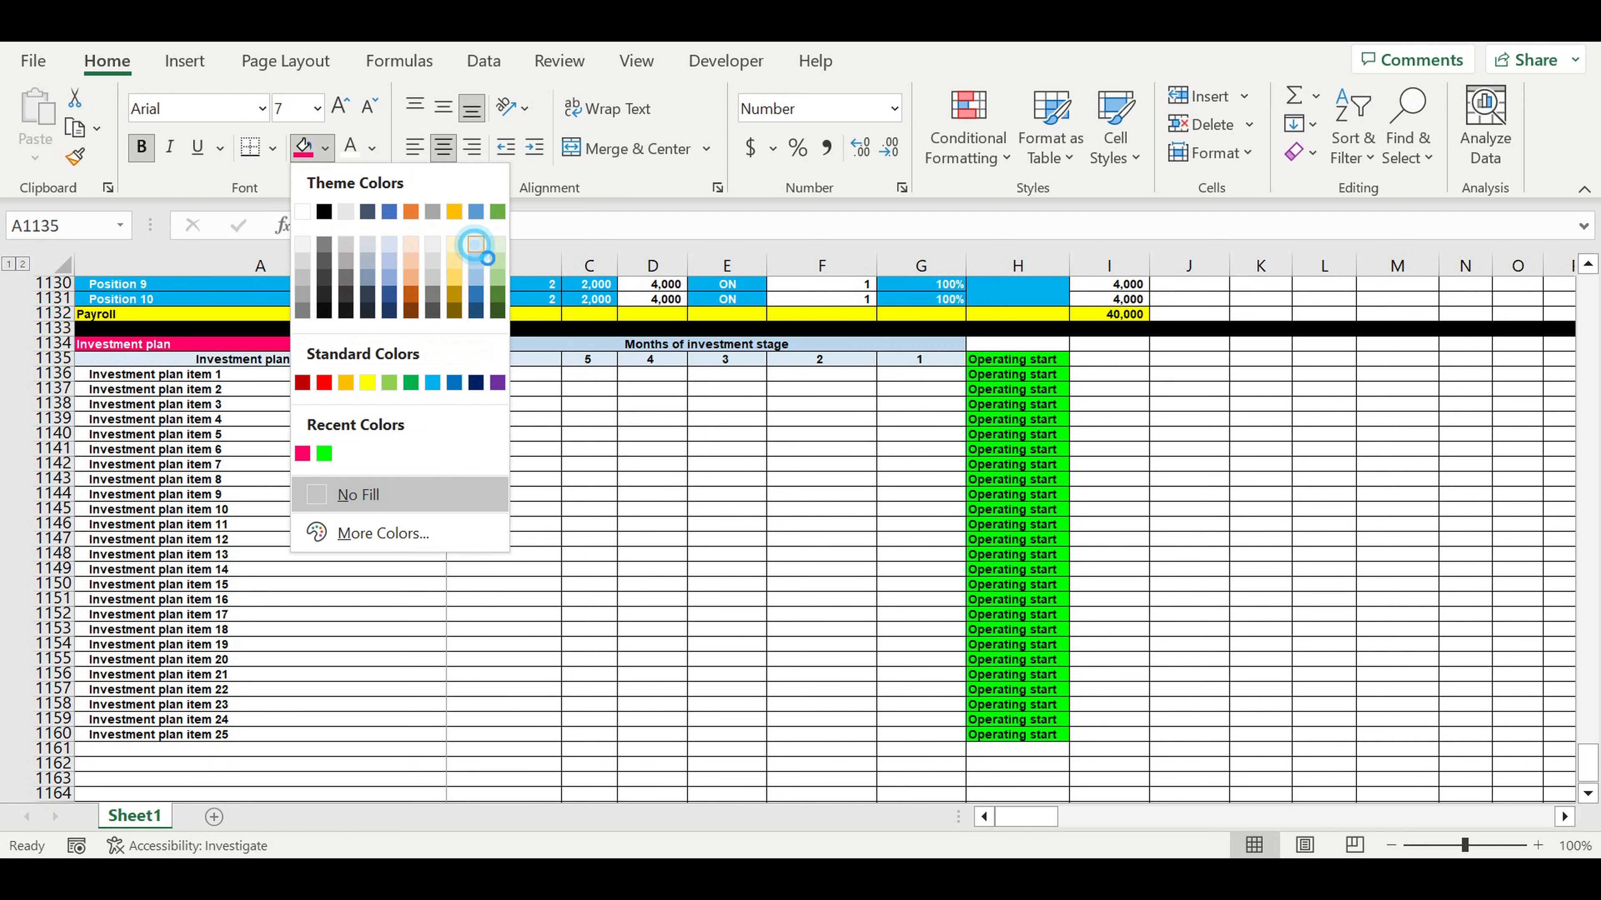
left_click(476, 242)
left_click(401, 482)
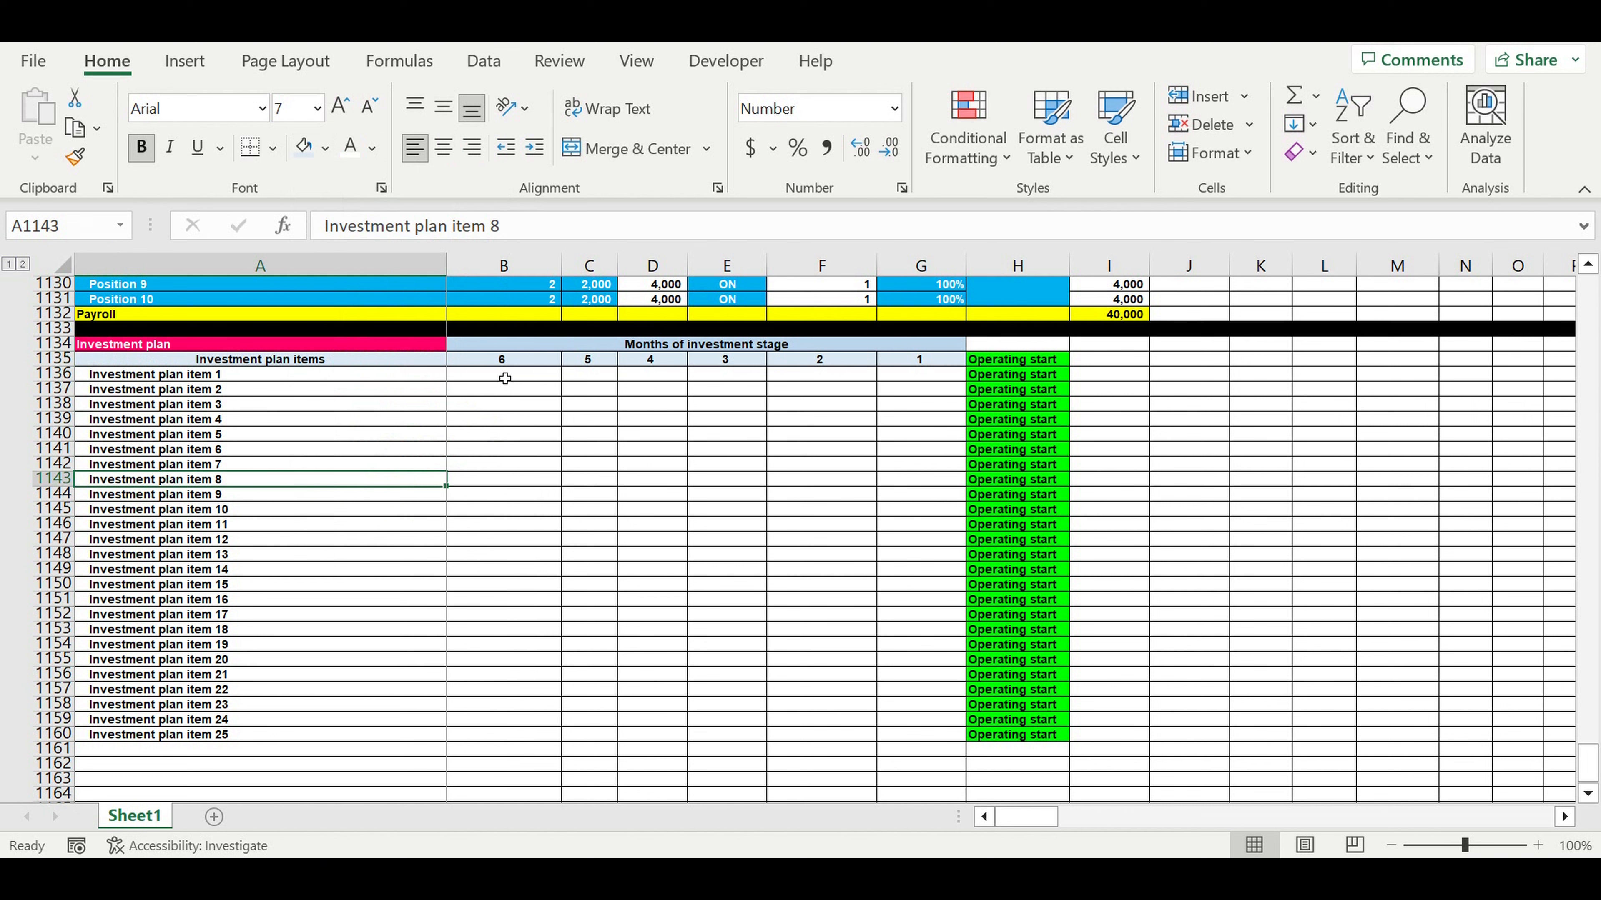
Enter 2,000 for item 1 in B1136 and copy it across all items and months in B1136:G1160.
left_click(505, 379)
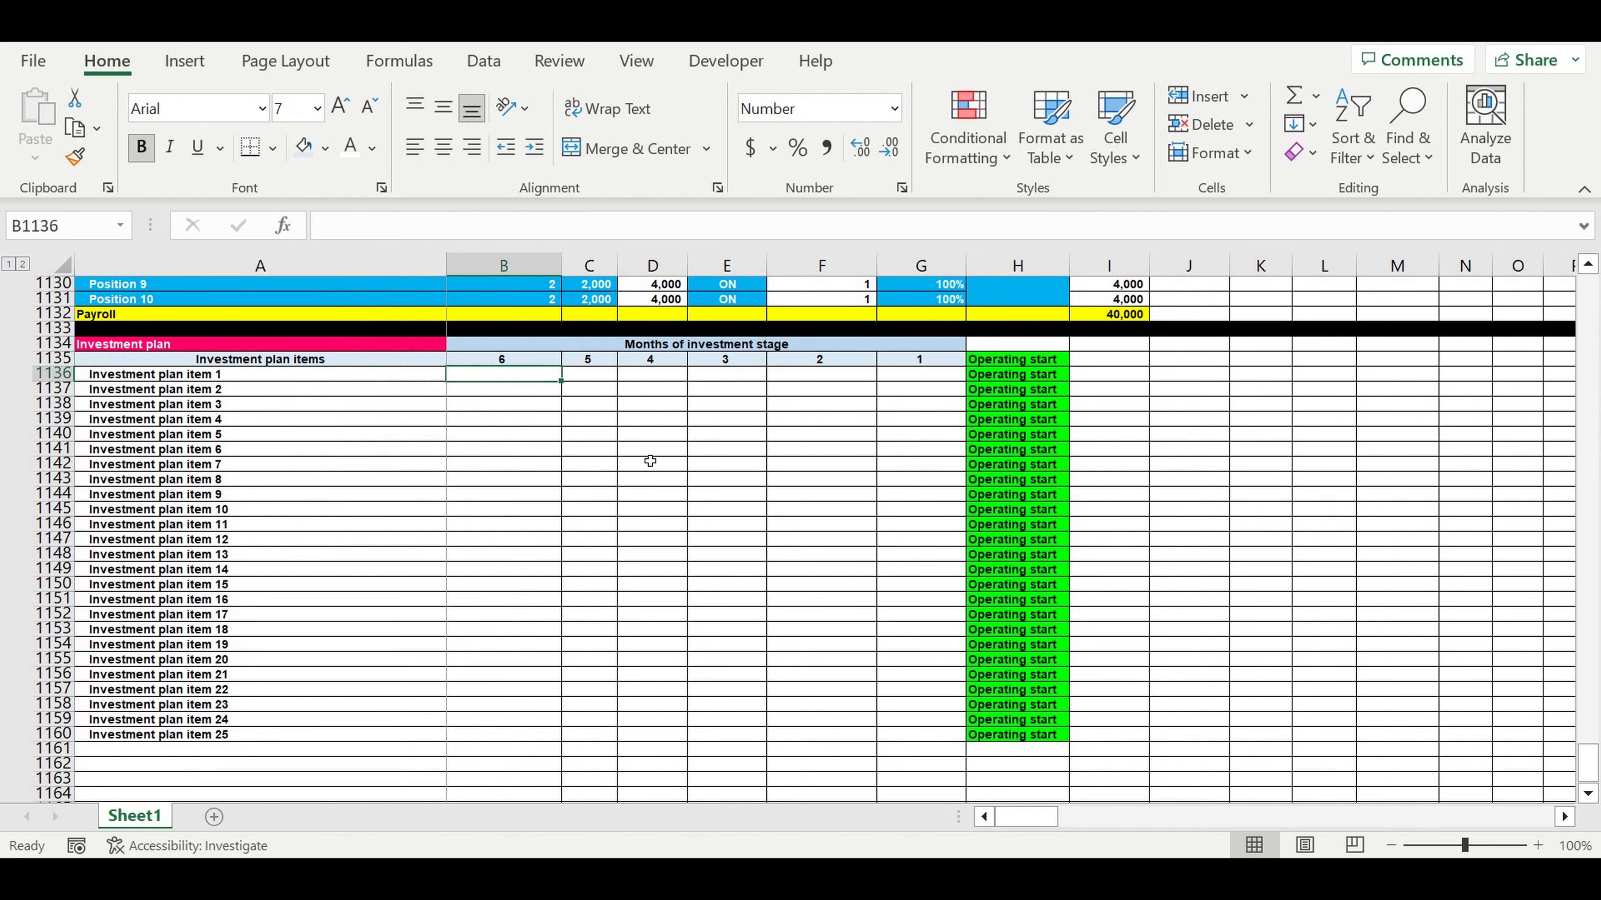
type("2,000")
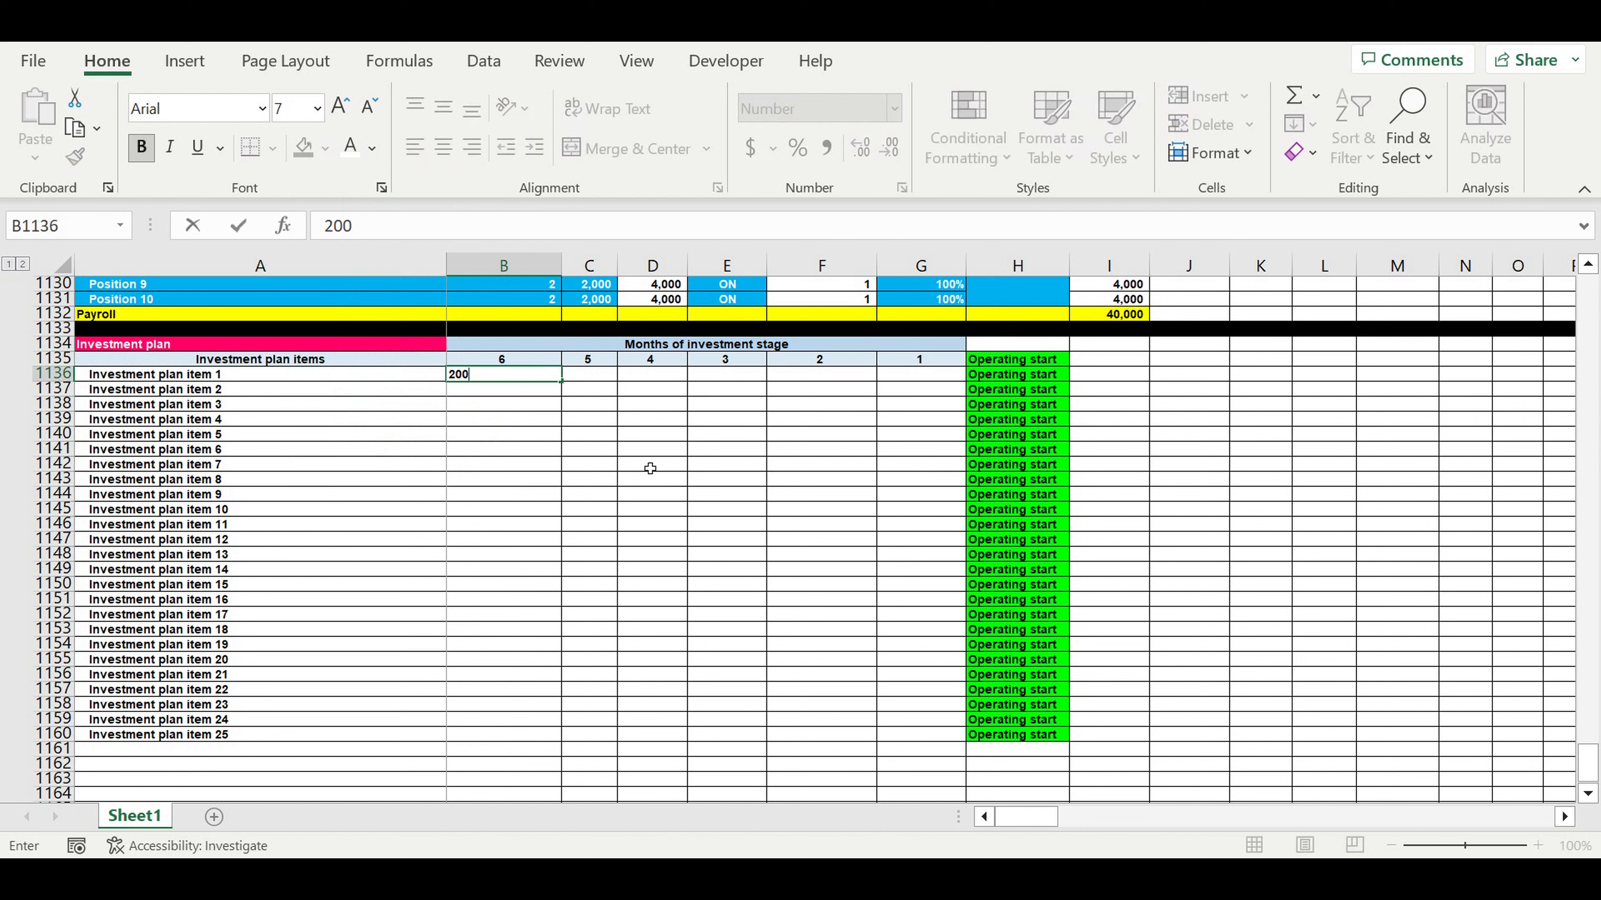
left_click(553, 451)
left_click(518, 378)
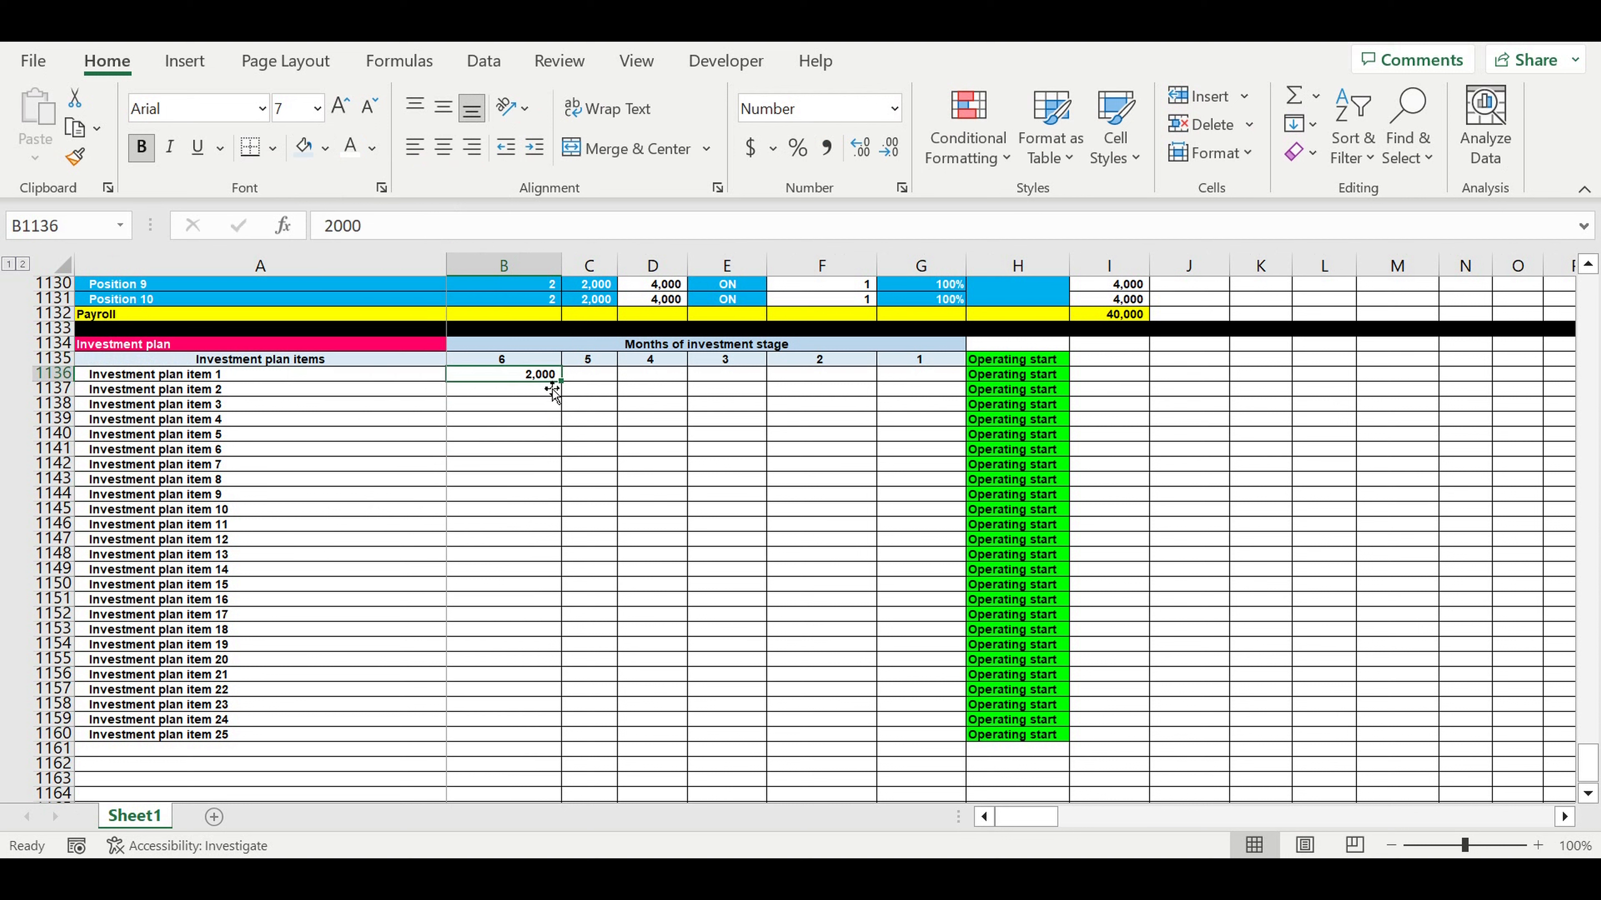
left_click_drag(582, 390, 915, 747)
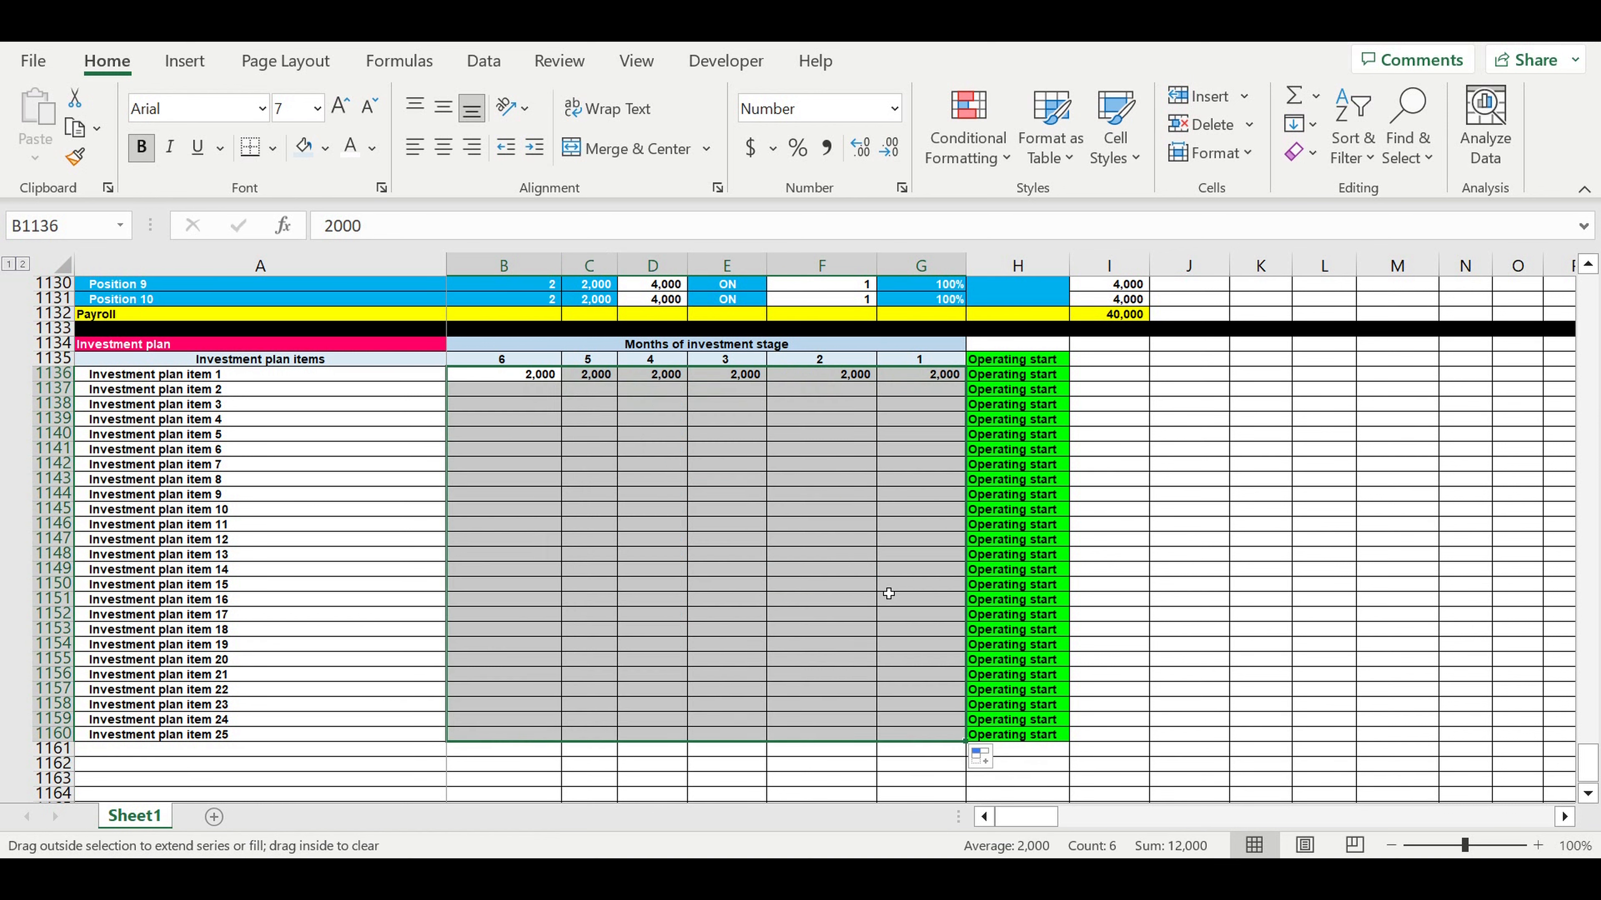
Give the item names and monthly amounts in A1136:G1160 white text and a blue fill.
left_click_drag(434, 375, 948, 737)
left_click(351, 149)
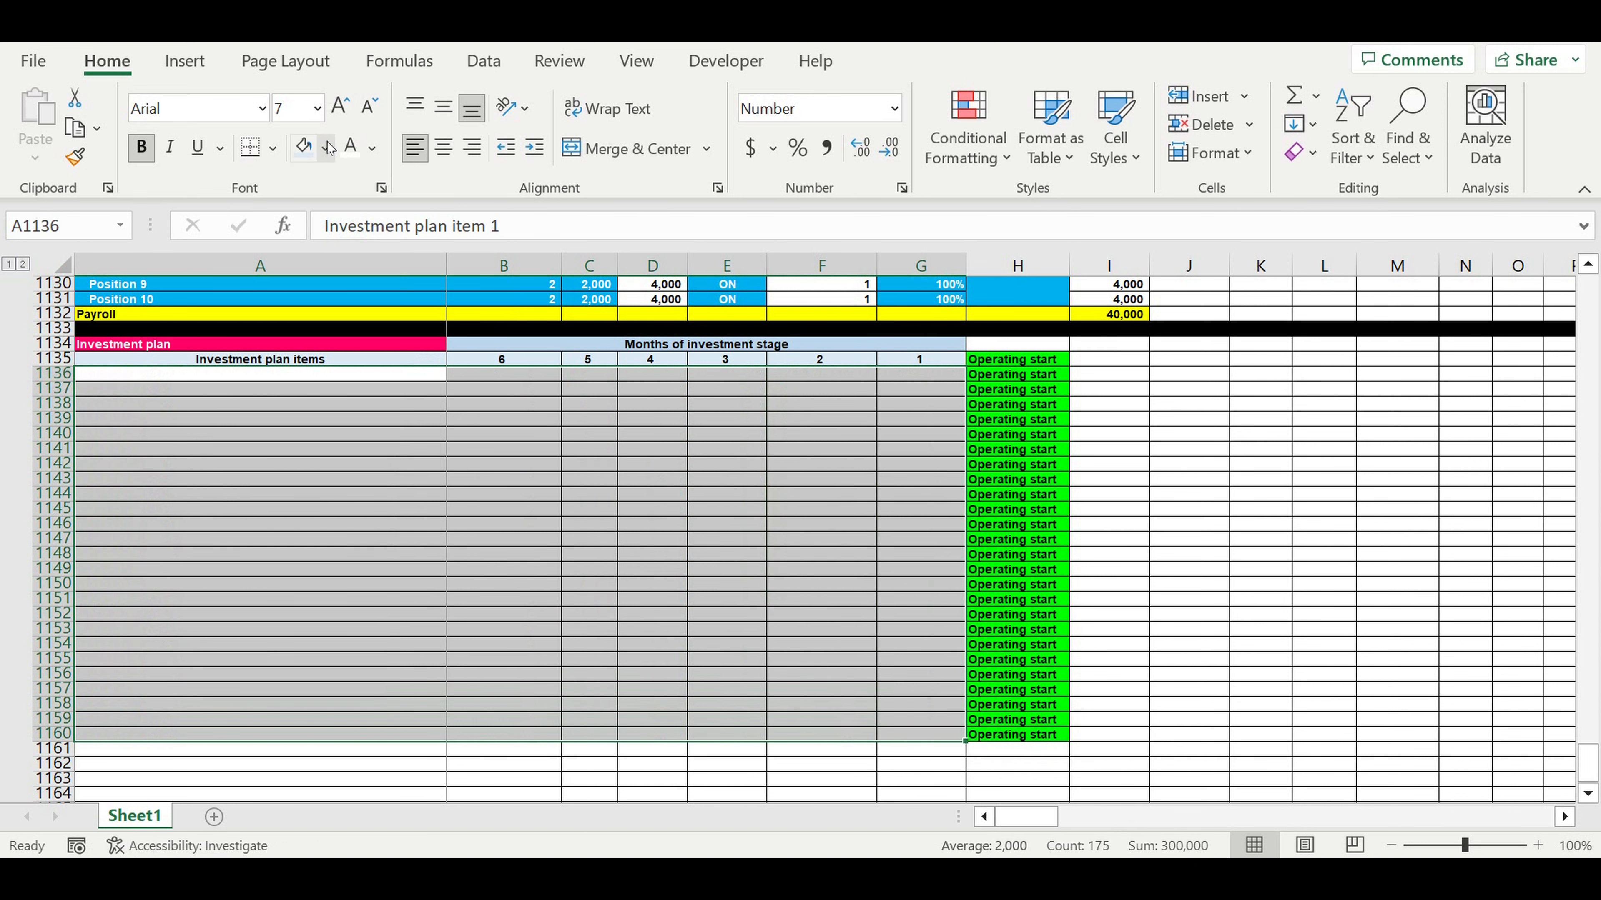
left_click(324, 148)
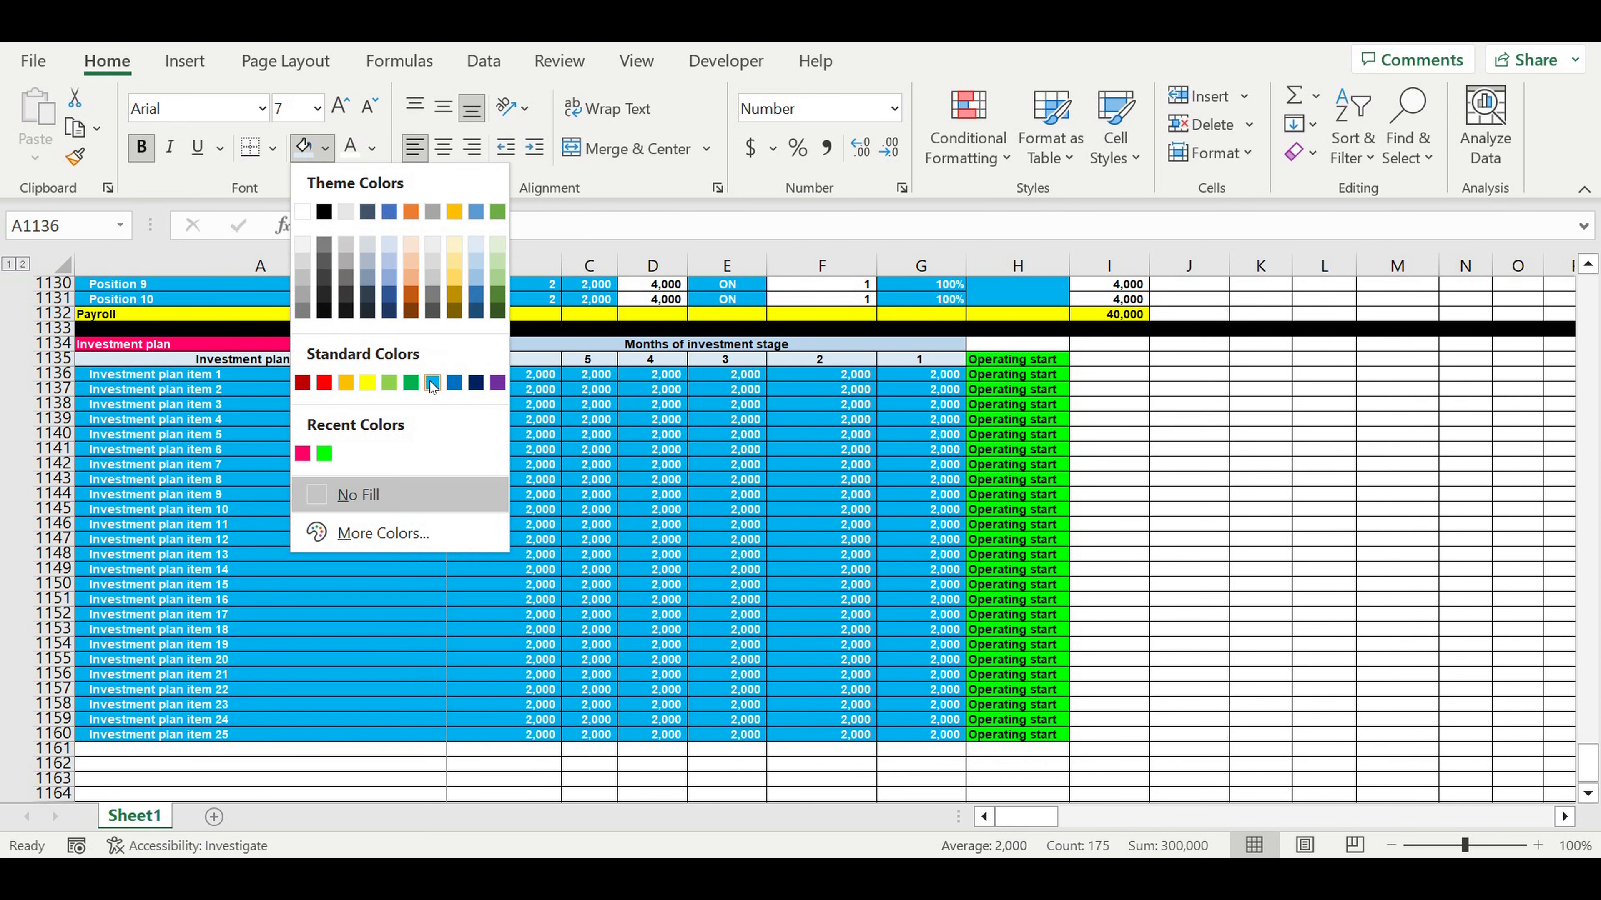
left_click(433, 384)
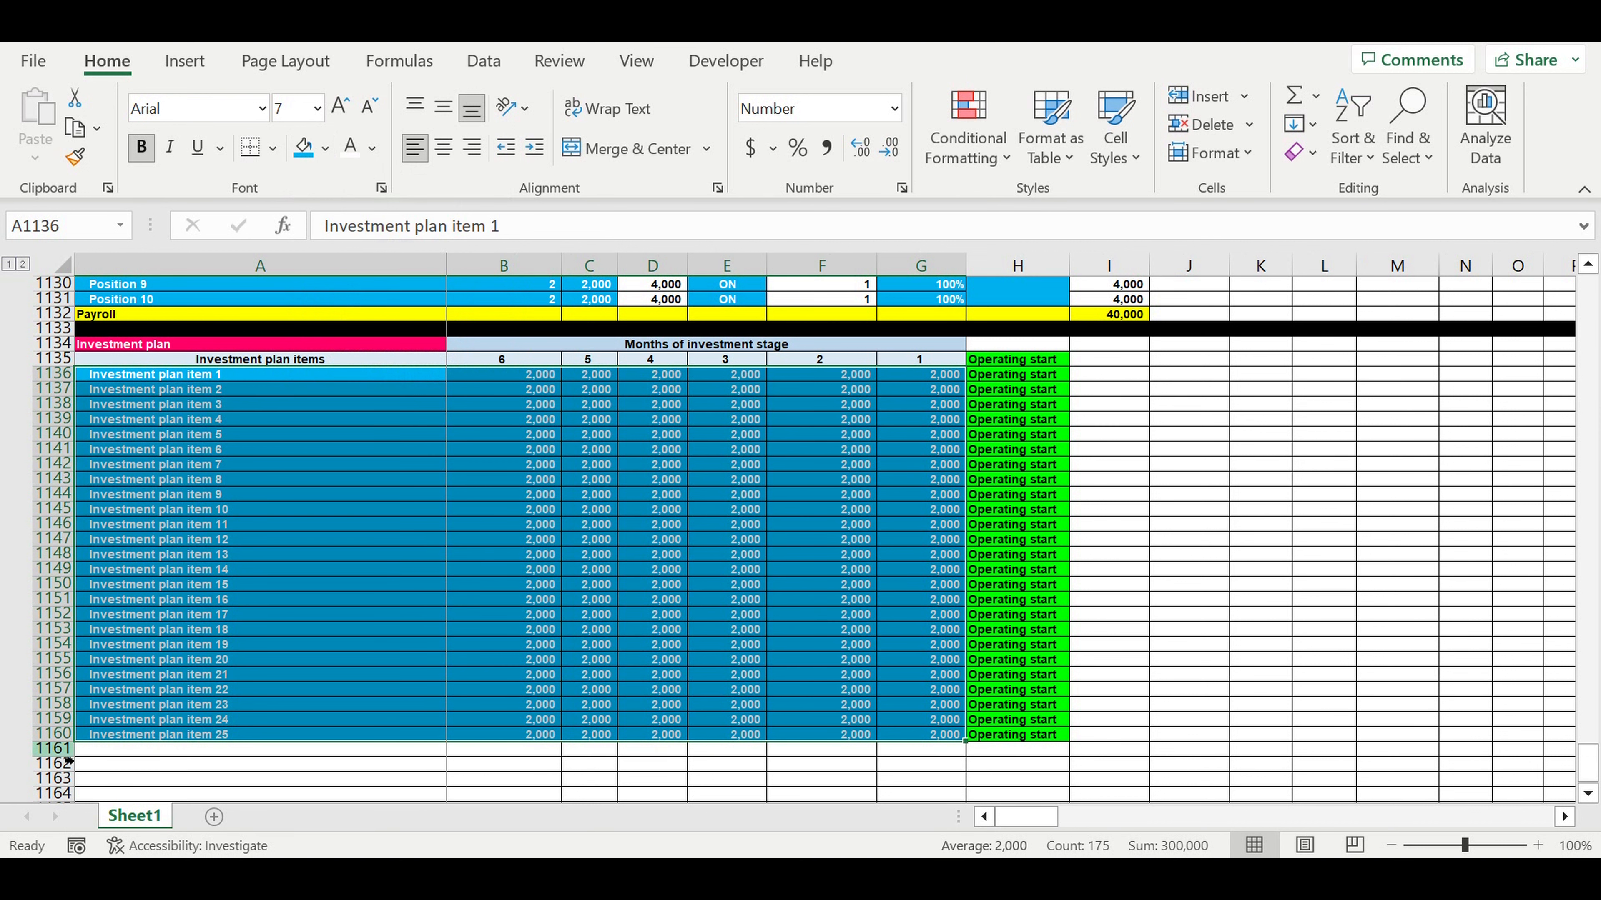
Fill the whole of row 1161 with black as a divider below the investment plan items.
left_click(82, 751)
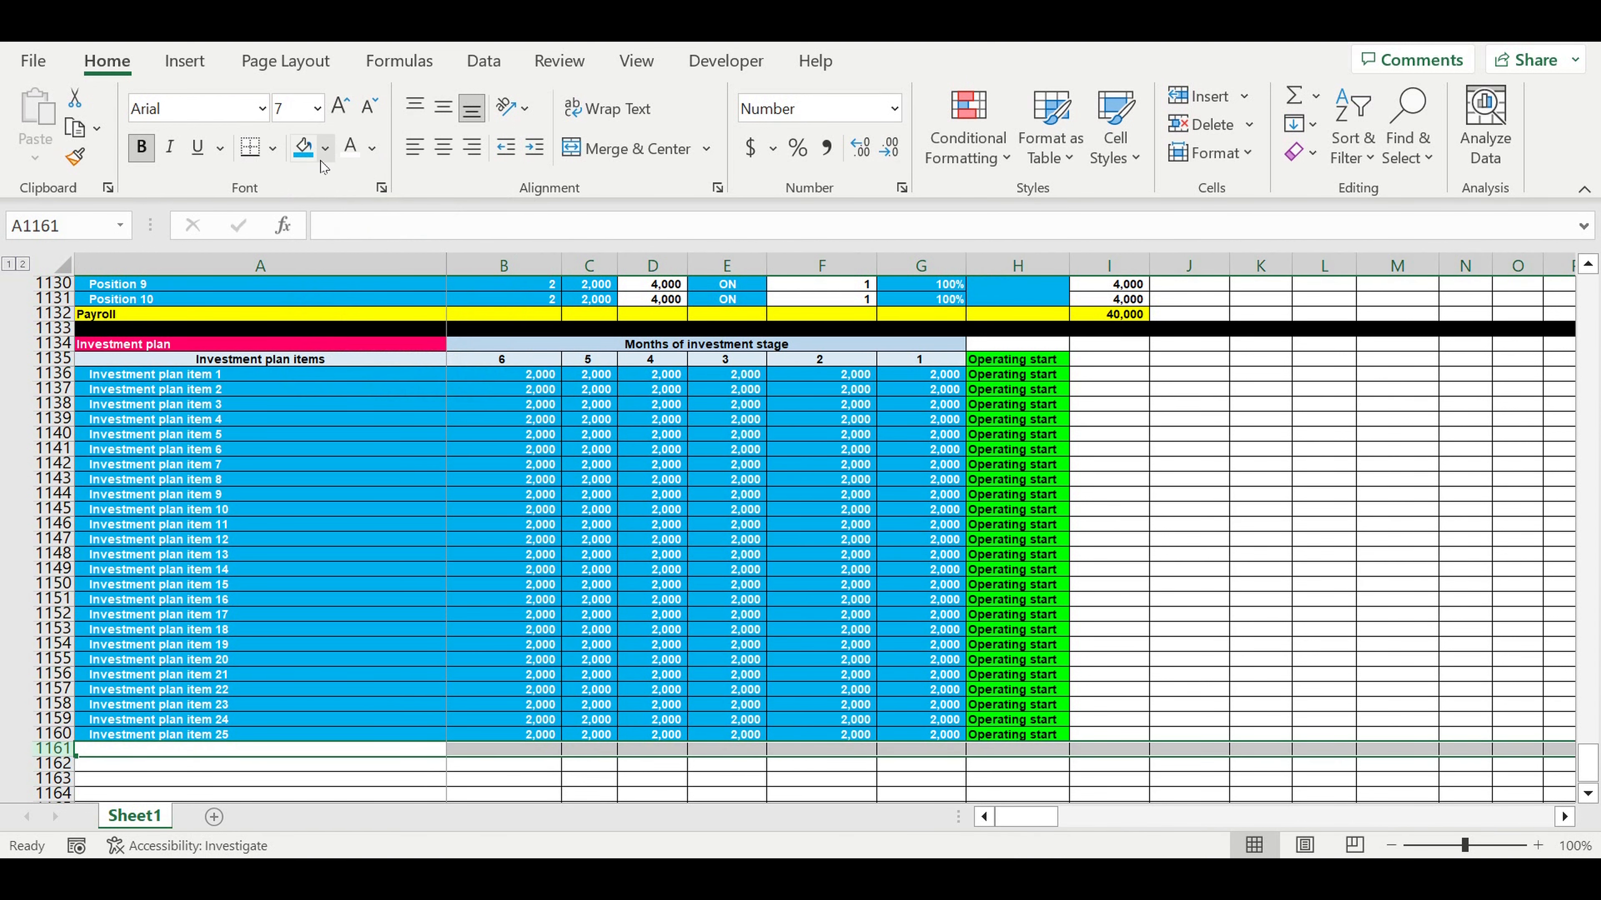
left_click(325, 148)
left_click(325, 213)
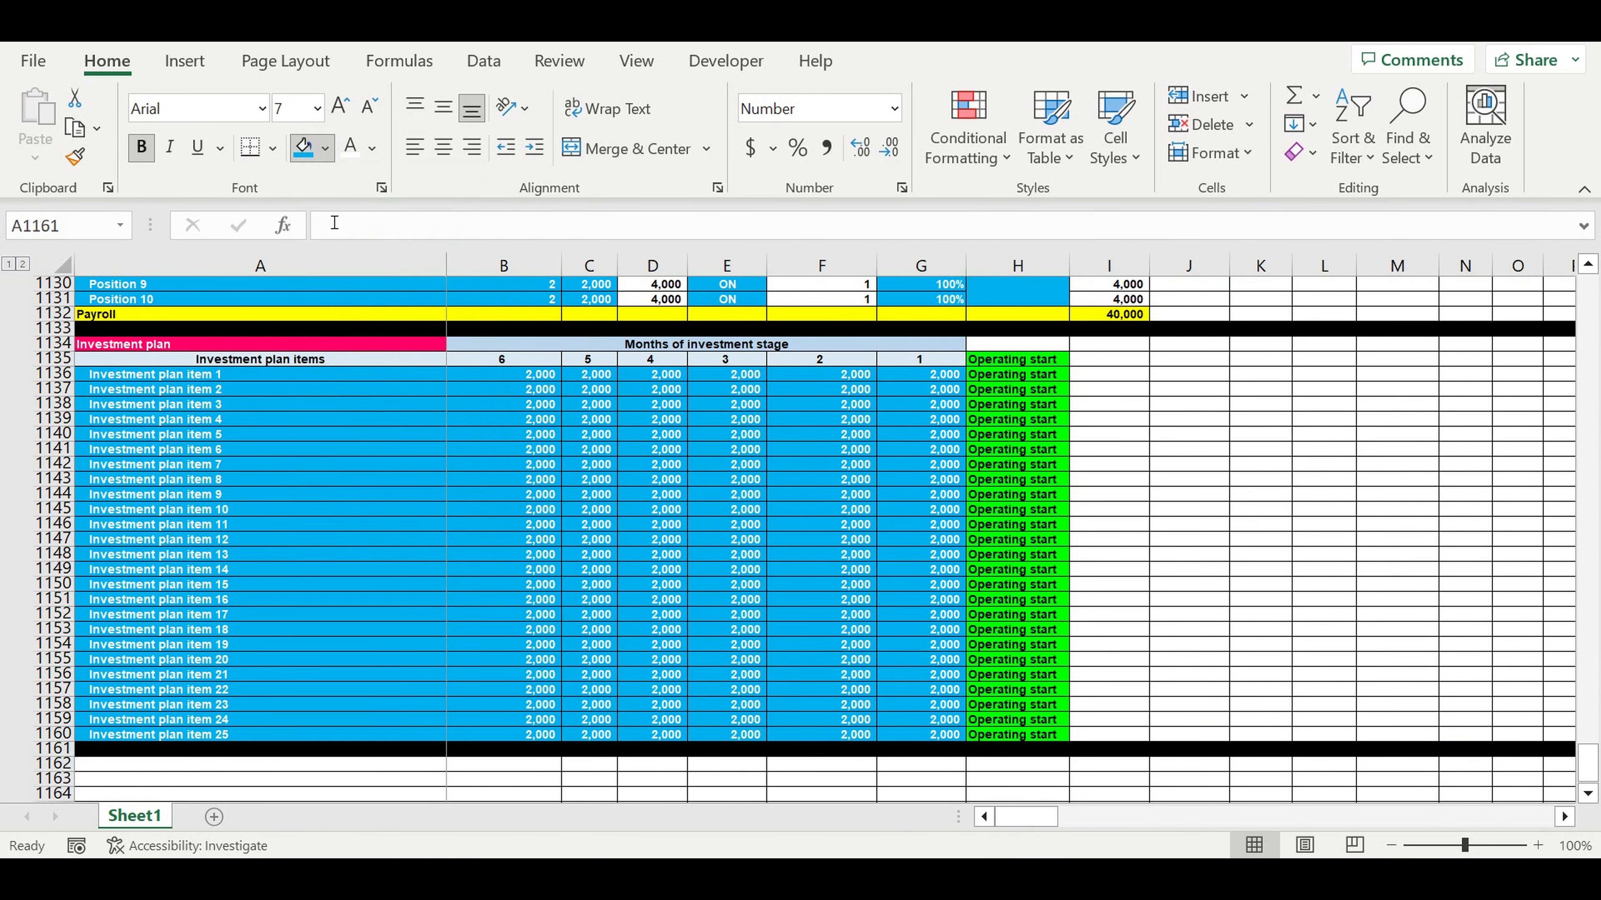
Copy the payroll table's ON/OFF, Local COEFF and Global COEFF block with its headers to the investment plan table, starting at I1135.
scroll(1043, 510, "up", 7)
left_click_drag(726, 494, 1028, 584)
key("ctrl+c")
scroll(1205, 589, "down", 5)
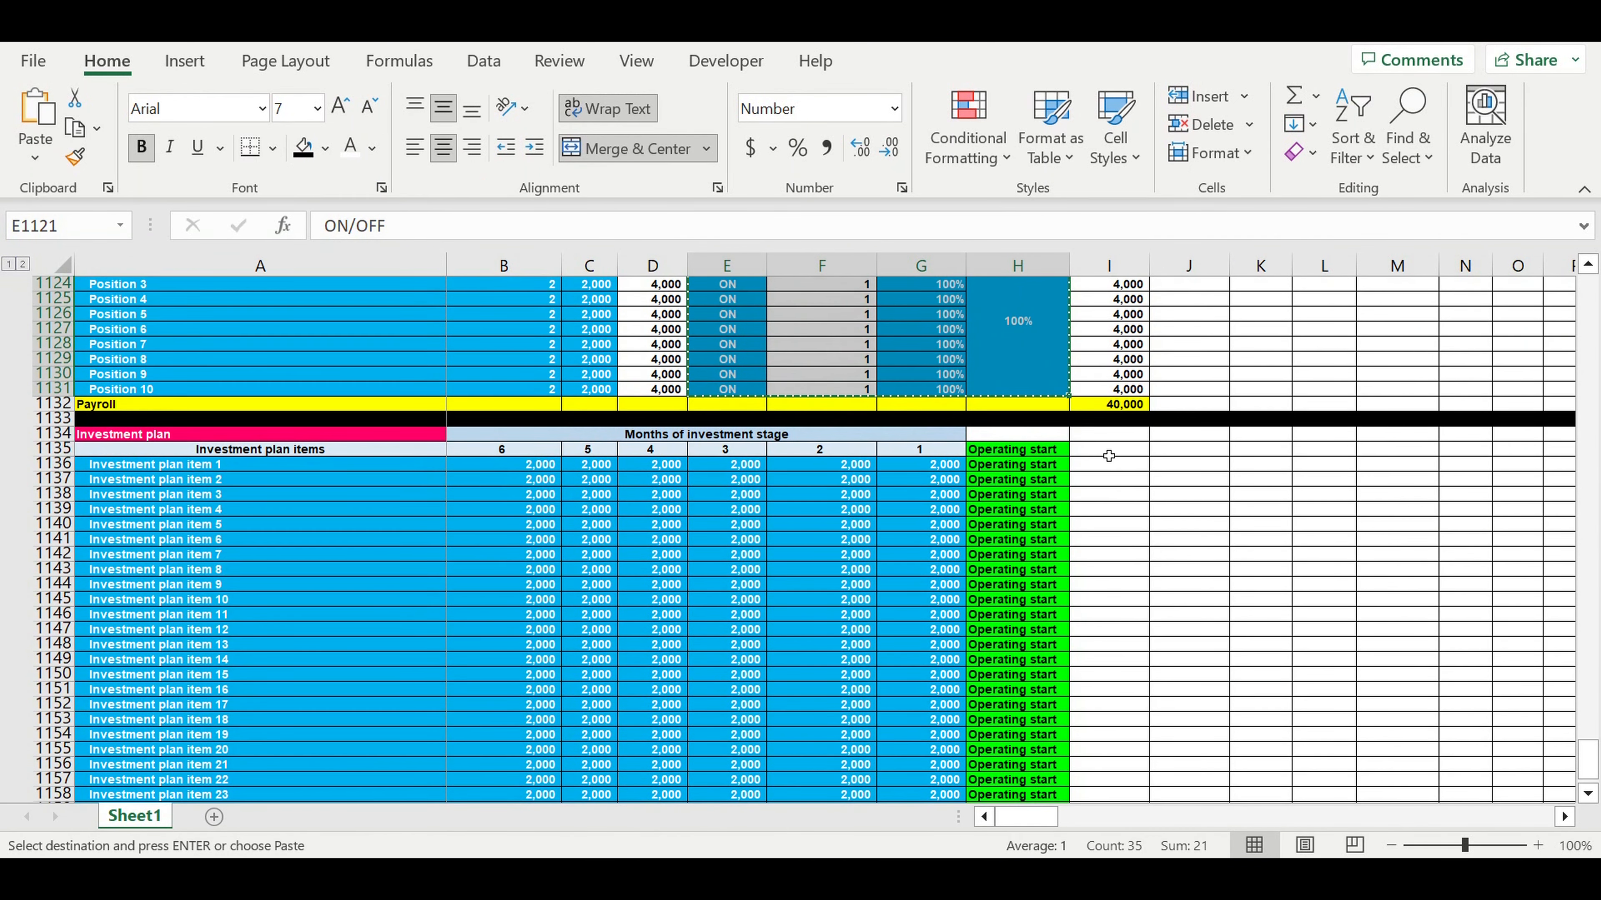
left_click(1108, 455)
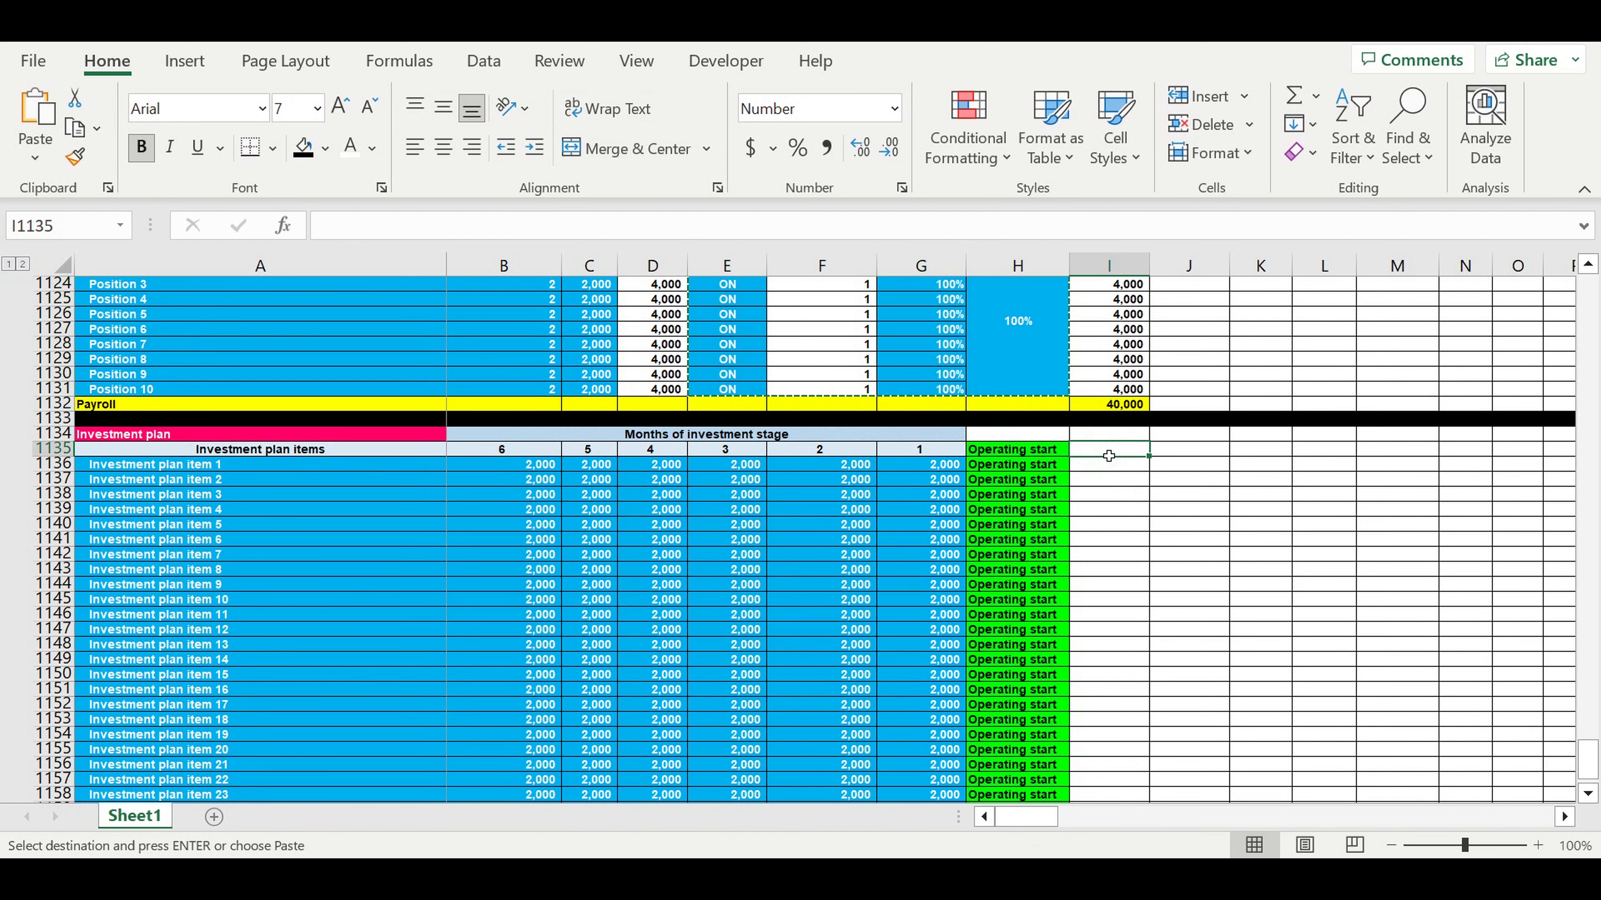
key("ctrl+v")
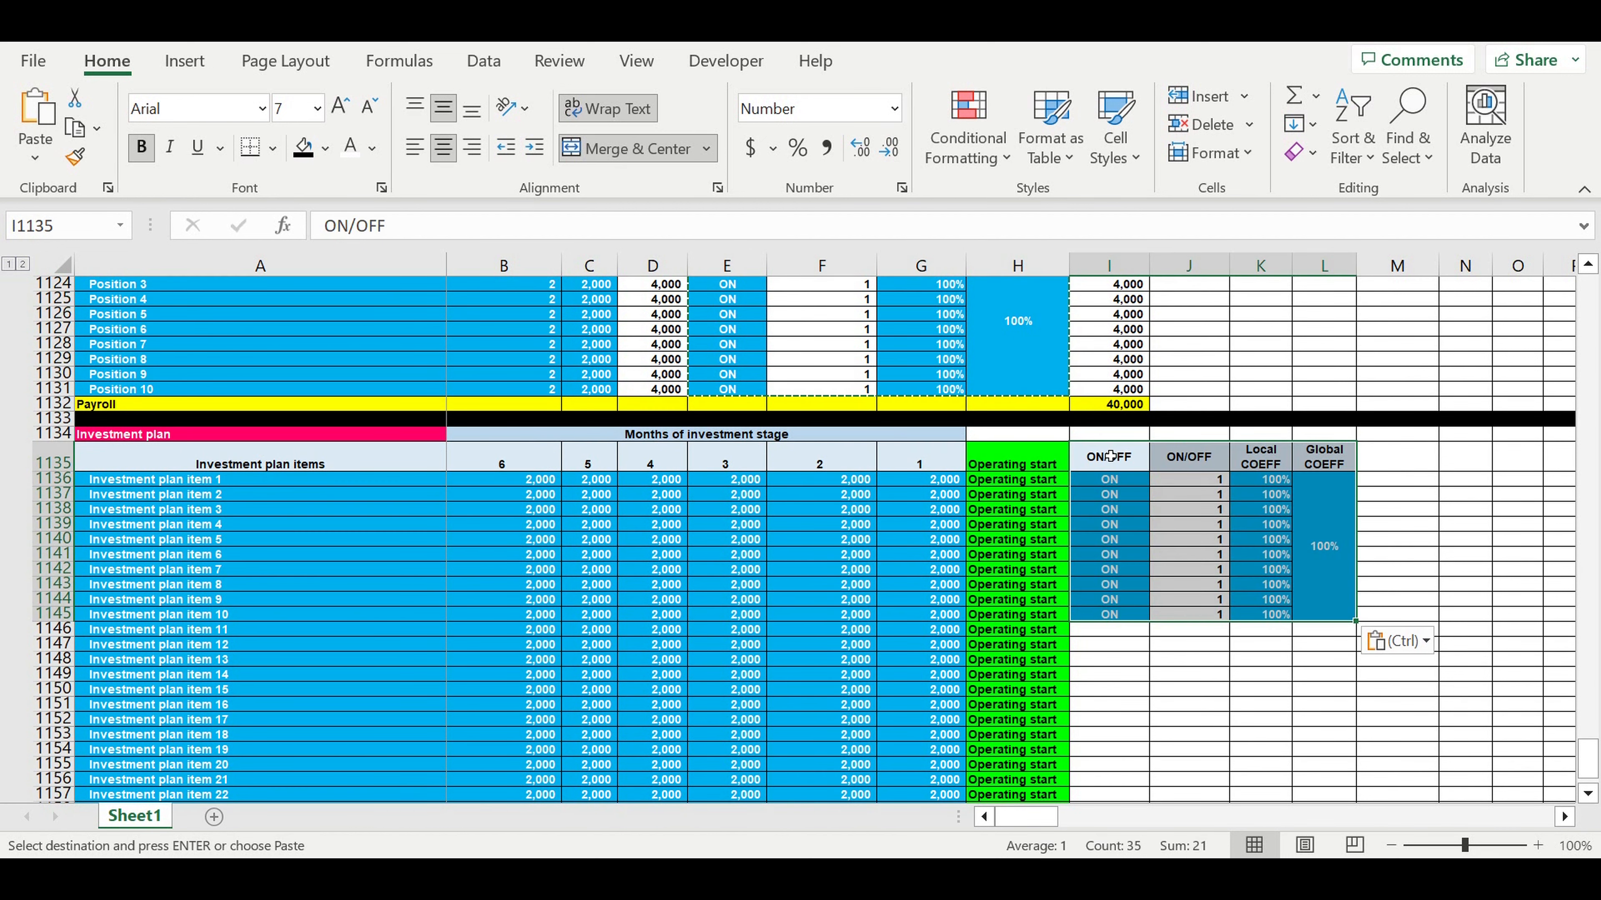
Extend the ON/OFF and Local COEFF columns in I:K down to row 1160, with Local COEFF at 100% for every item.
left_click(1314, 614)
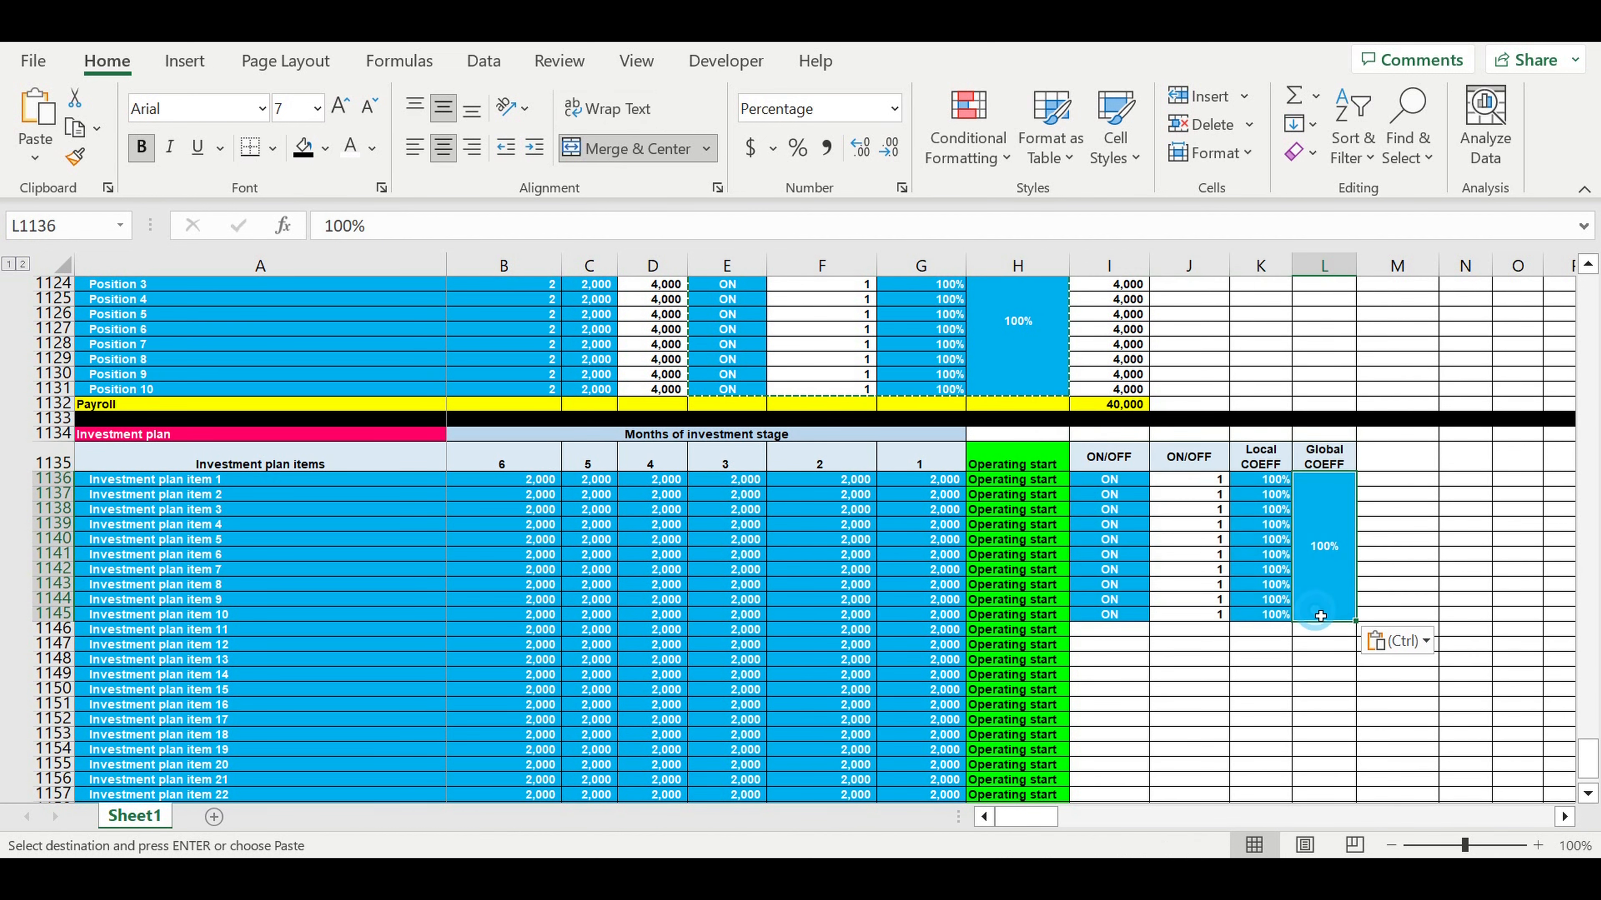
left_click_drag(1103, 621, 1280, 628)
scroll(1280, 628, "down", 2)
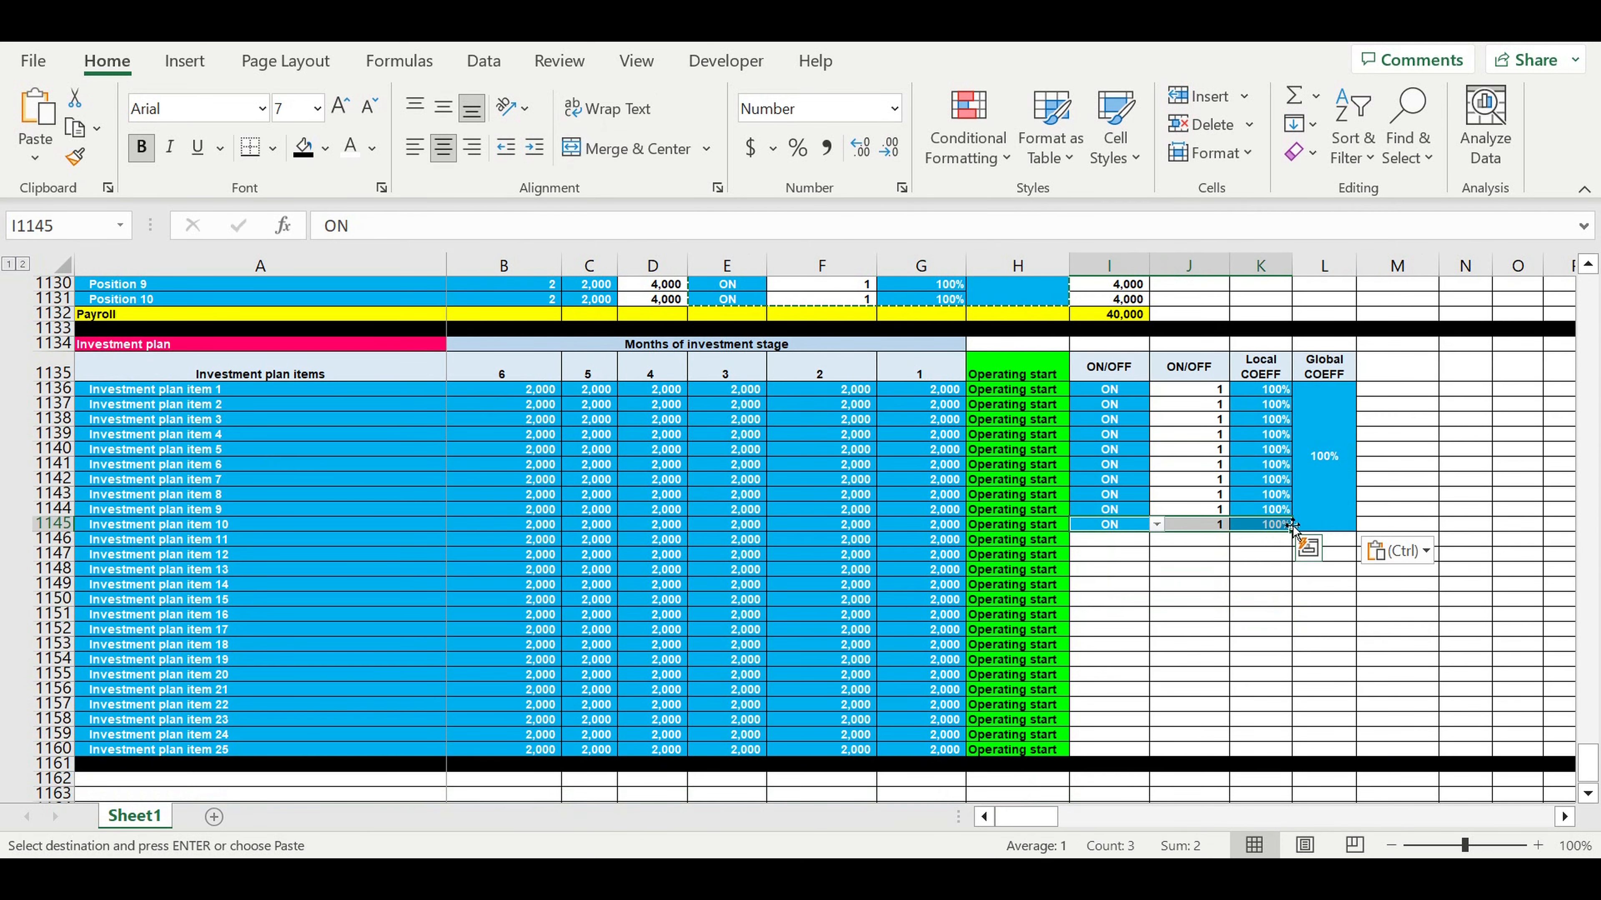
left_click_drag(1292, 532, 1293, 756)
left_click(1271, 439)
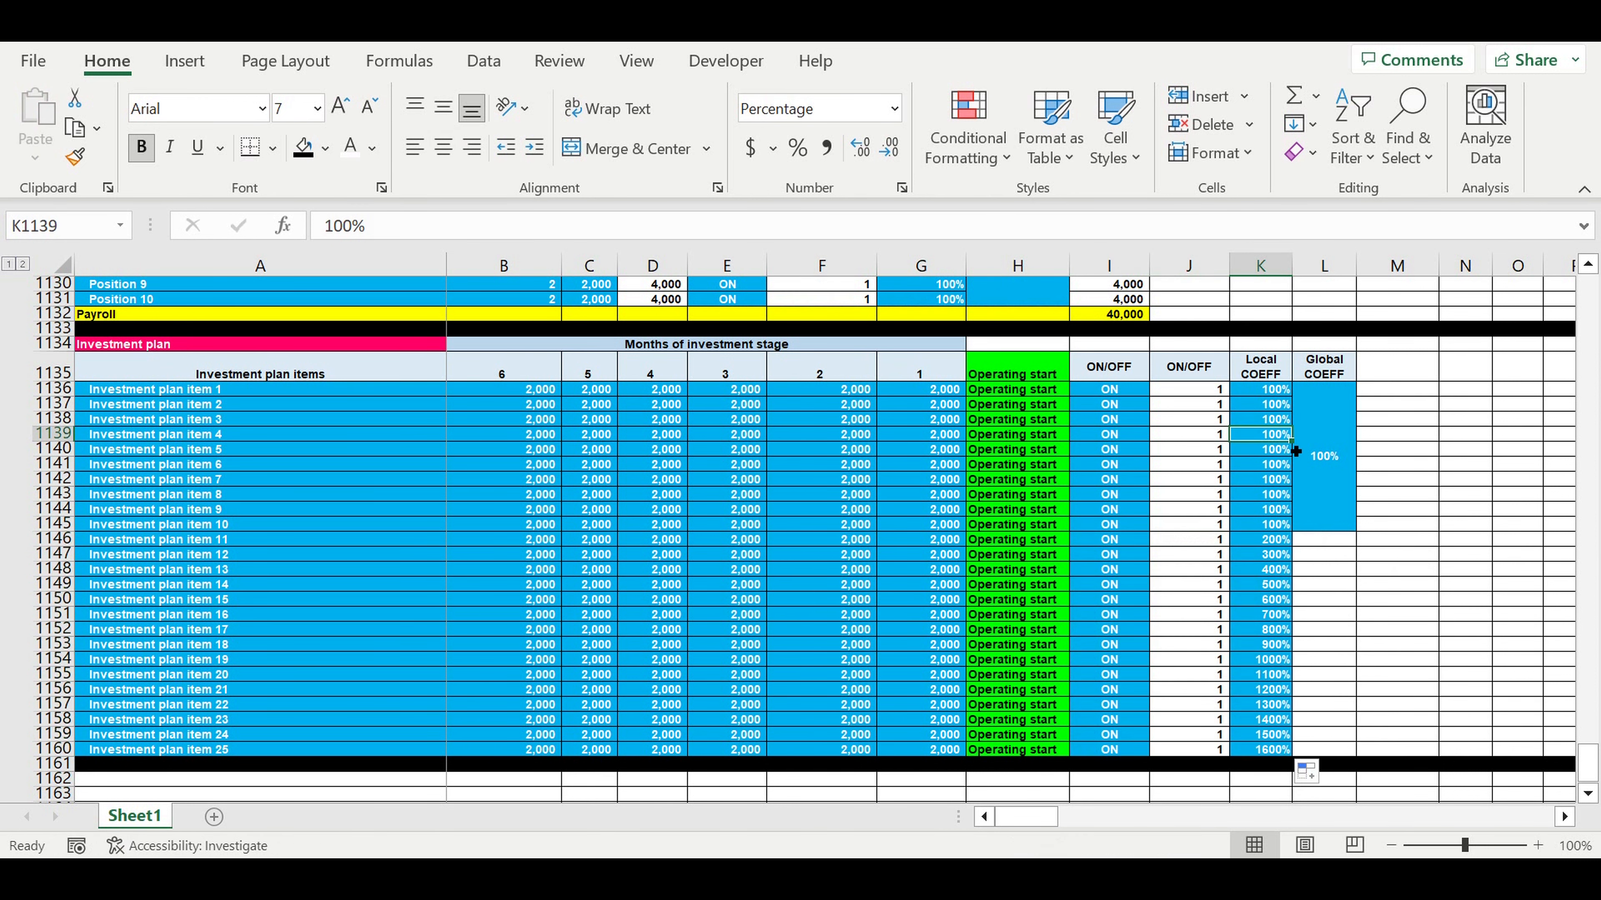
left_click_drag(1301, 448, 1299, 756)
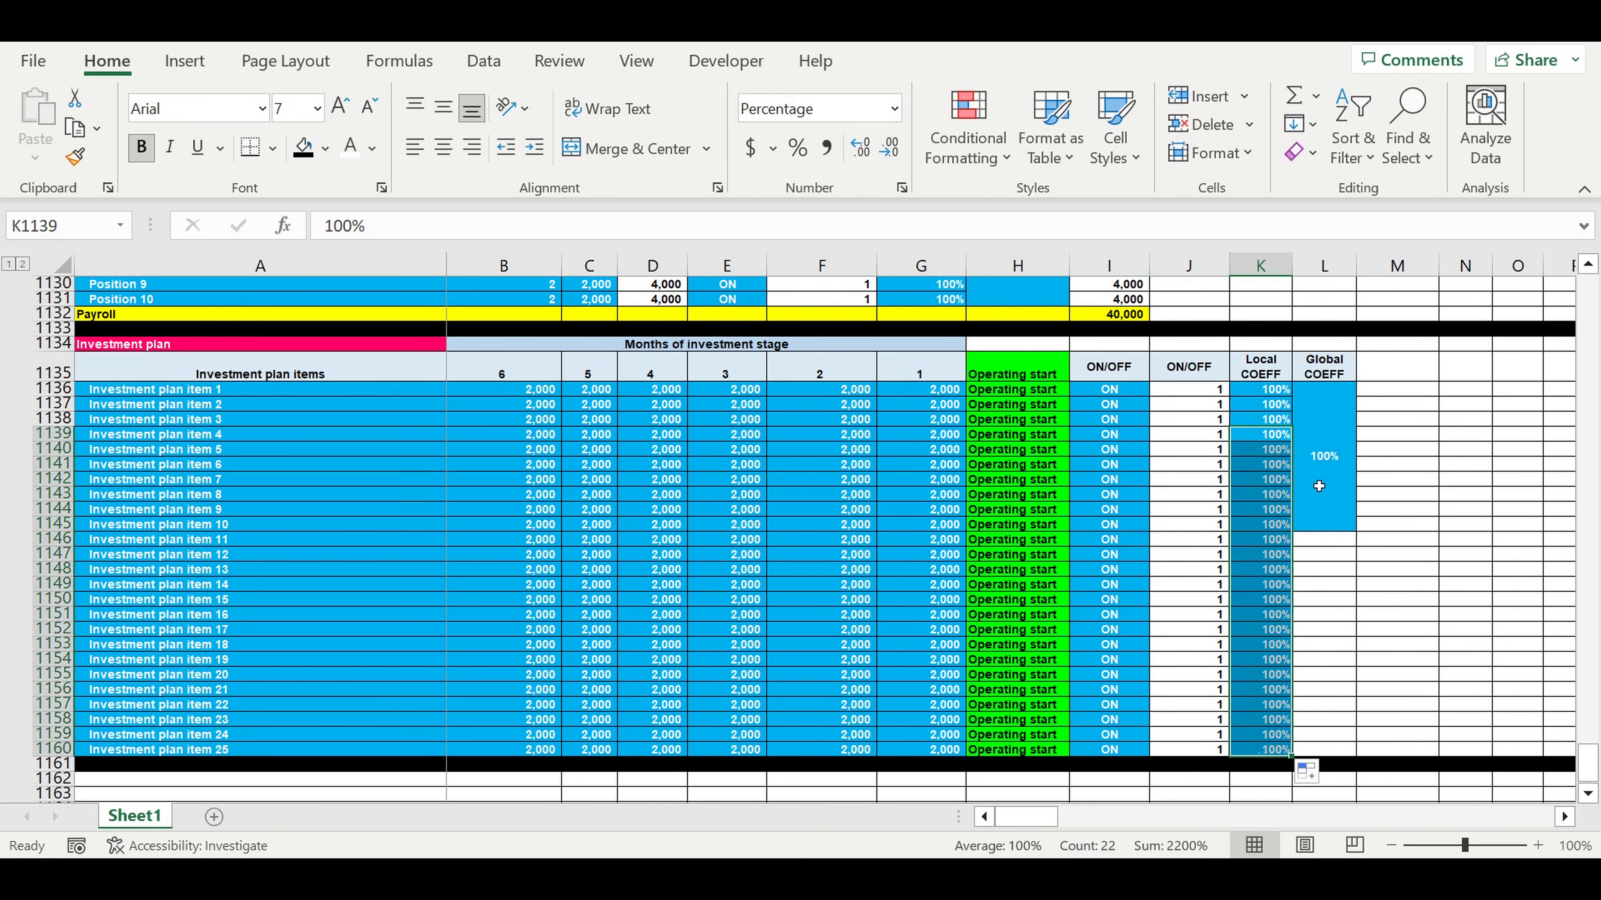
Merge and center the 100% Global COEFF cell across L1136:L1160 so it spans all 25 items.
left_click(1335, 486)
left_click_drag(1334, 486, 1328, 750)
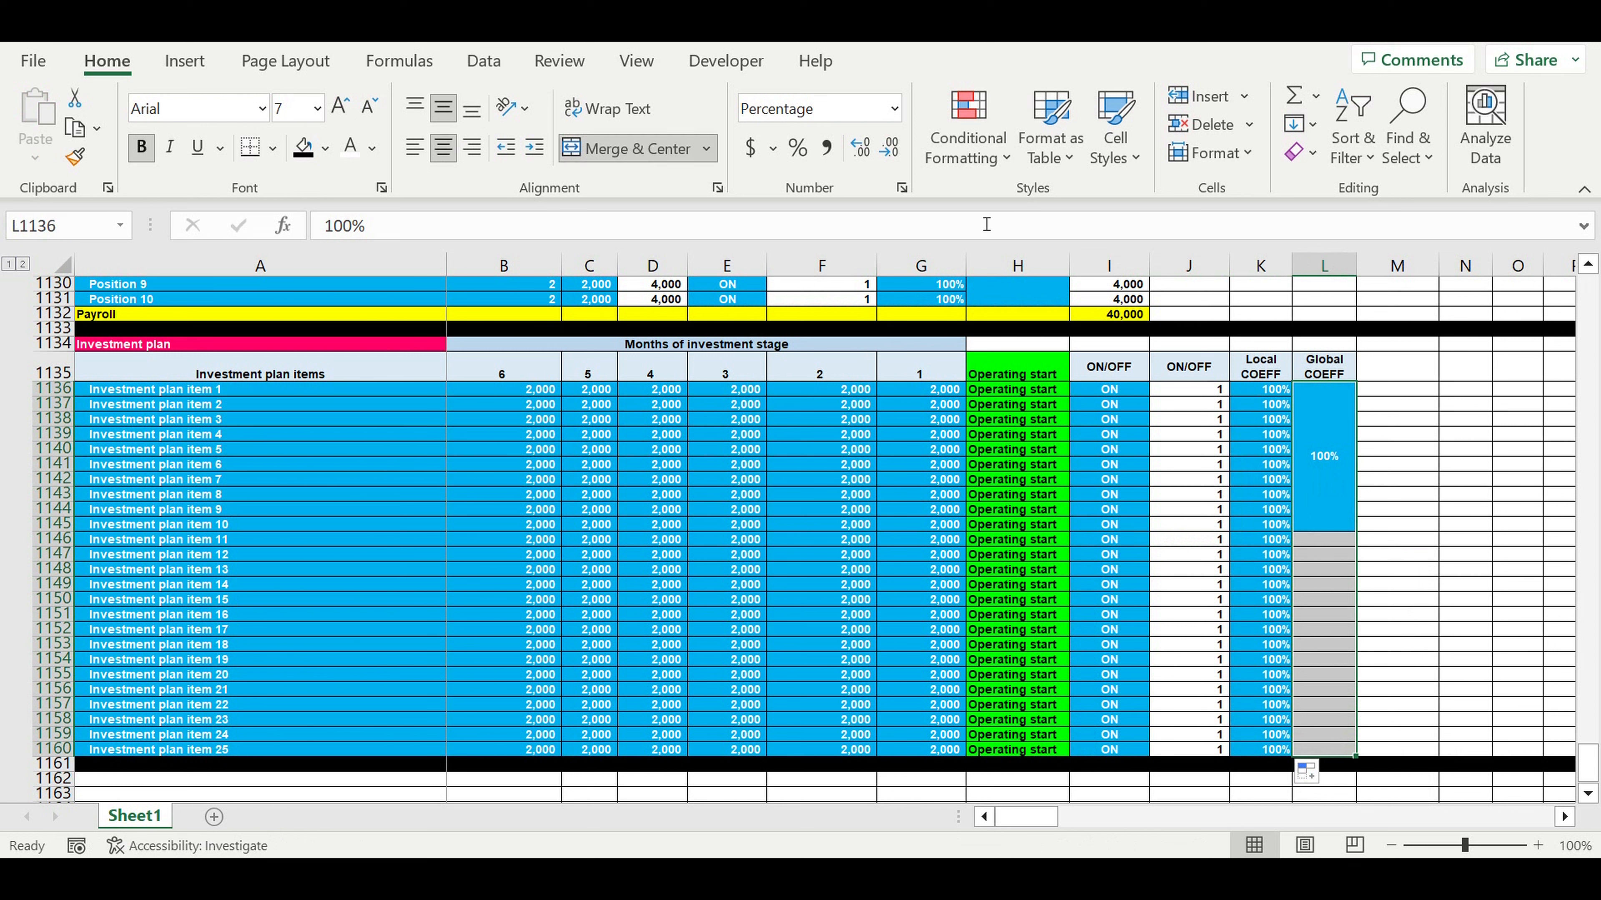
left_click(598, 155)
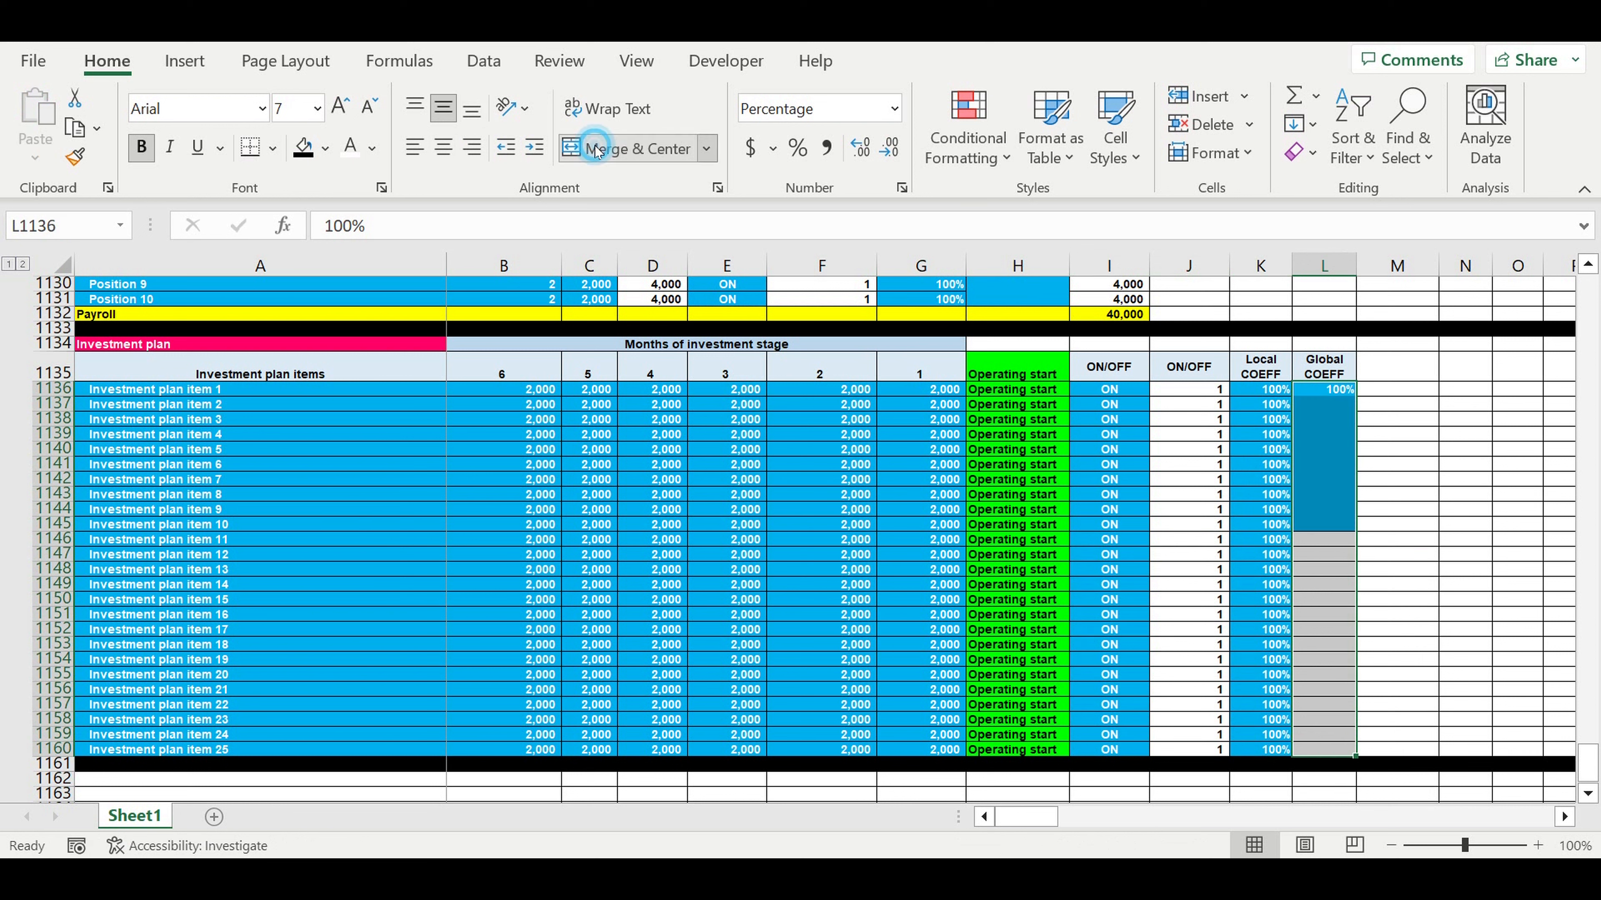
left_click(598, 153)
left_click(1459, 486)
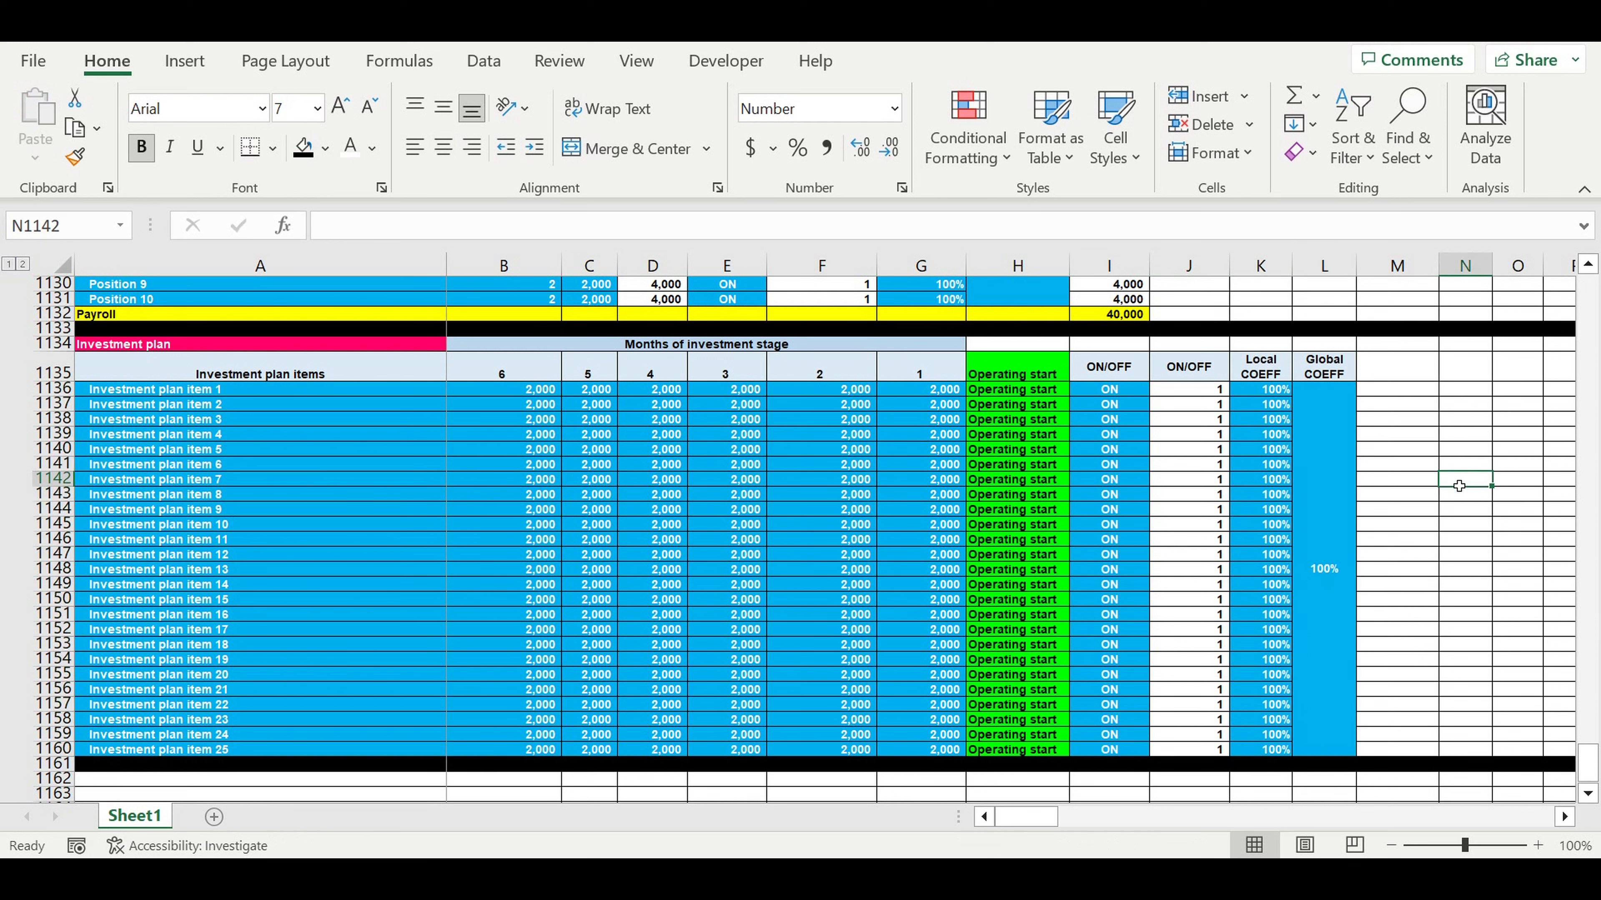
Copy the "Months of investment stage" header and its month numbers from B1134:G1135 to M1134.
left_click_drag(647, 350, 641, 361)
key("ctrl+c")
left_click(1403, 345)
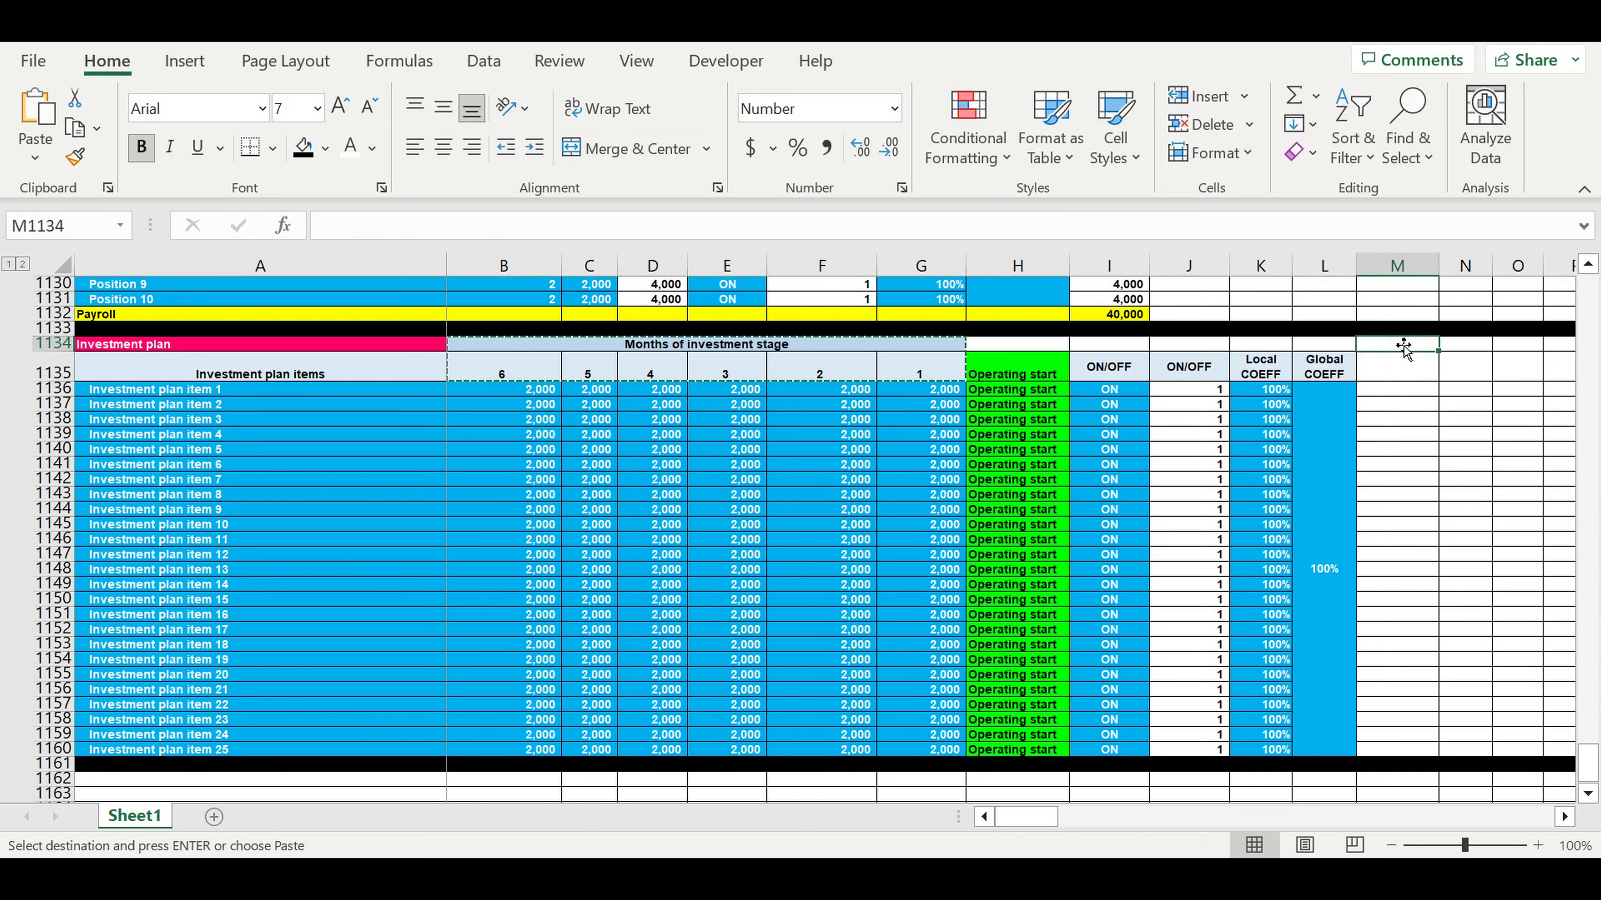
key("ctrl+v")
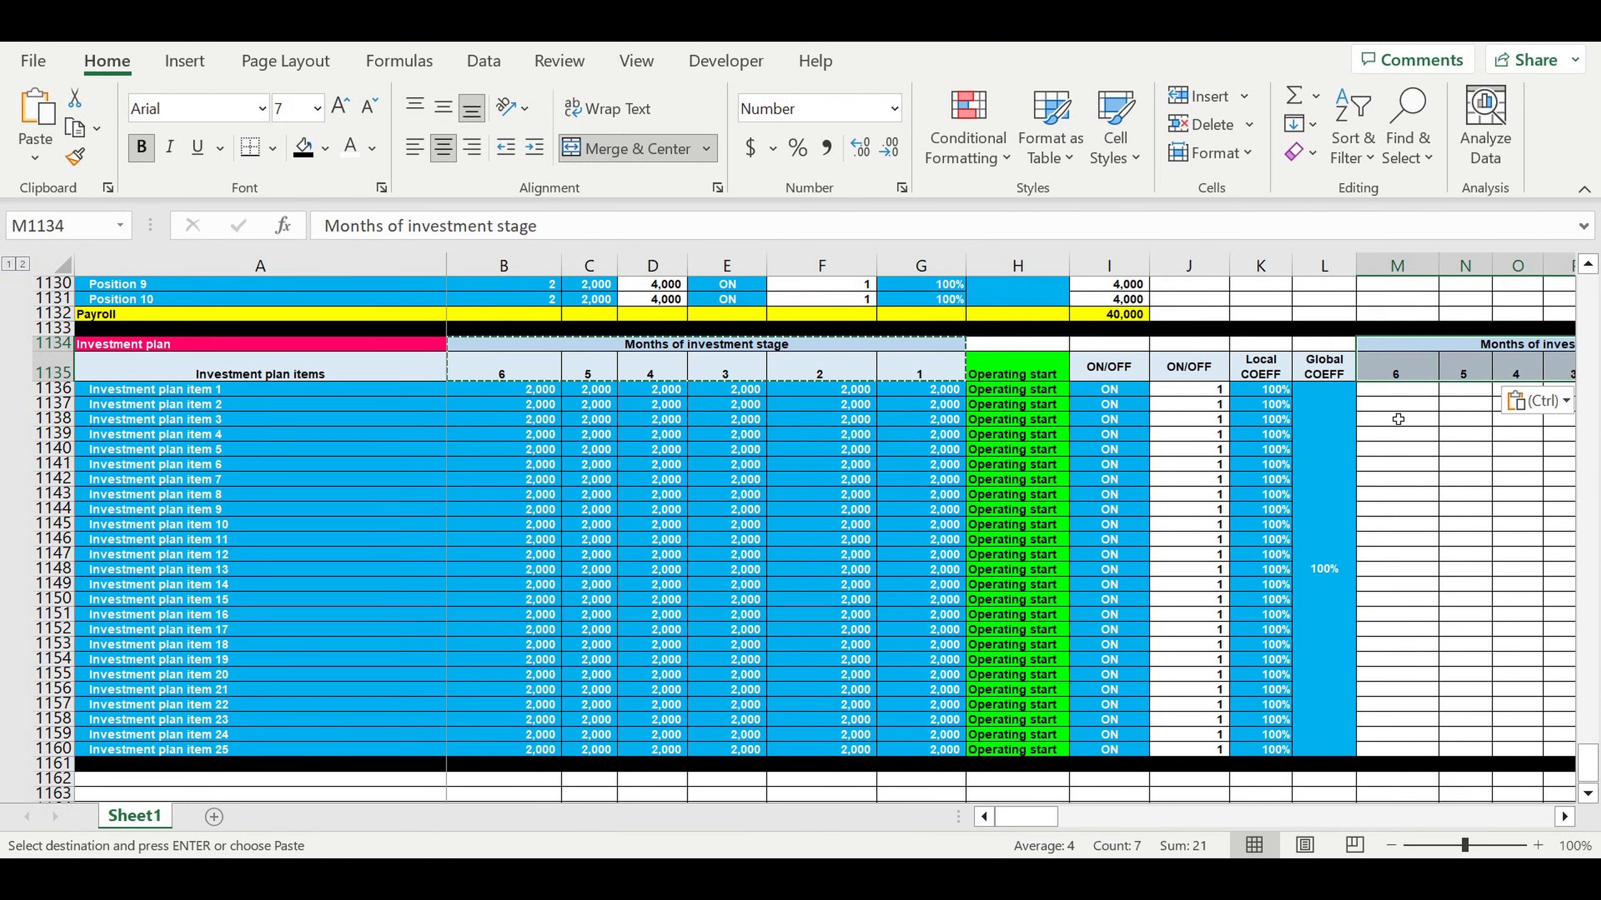
left_click(1565, 817)
left_click(1565, 817)
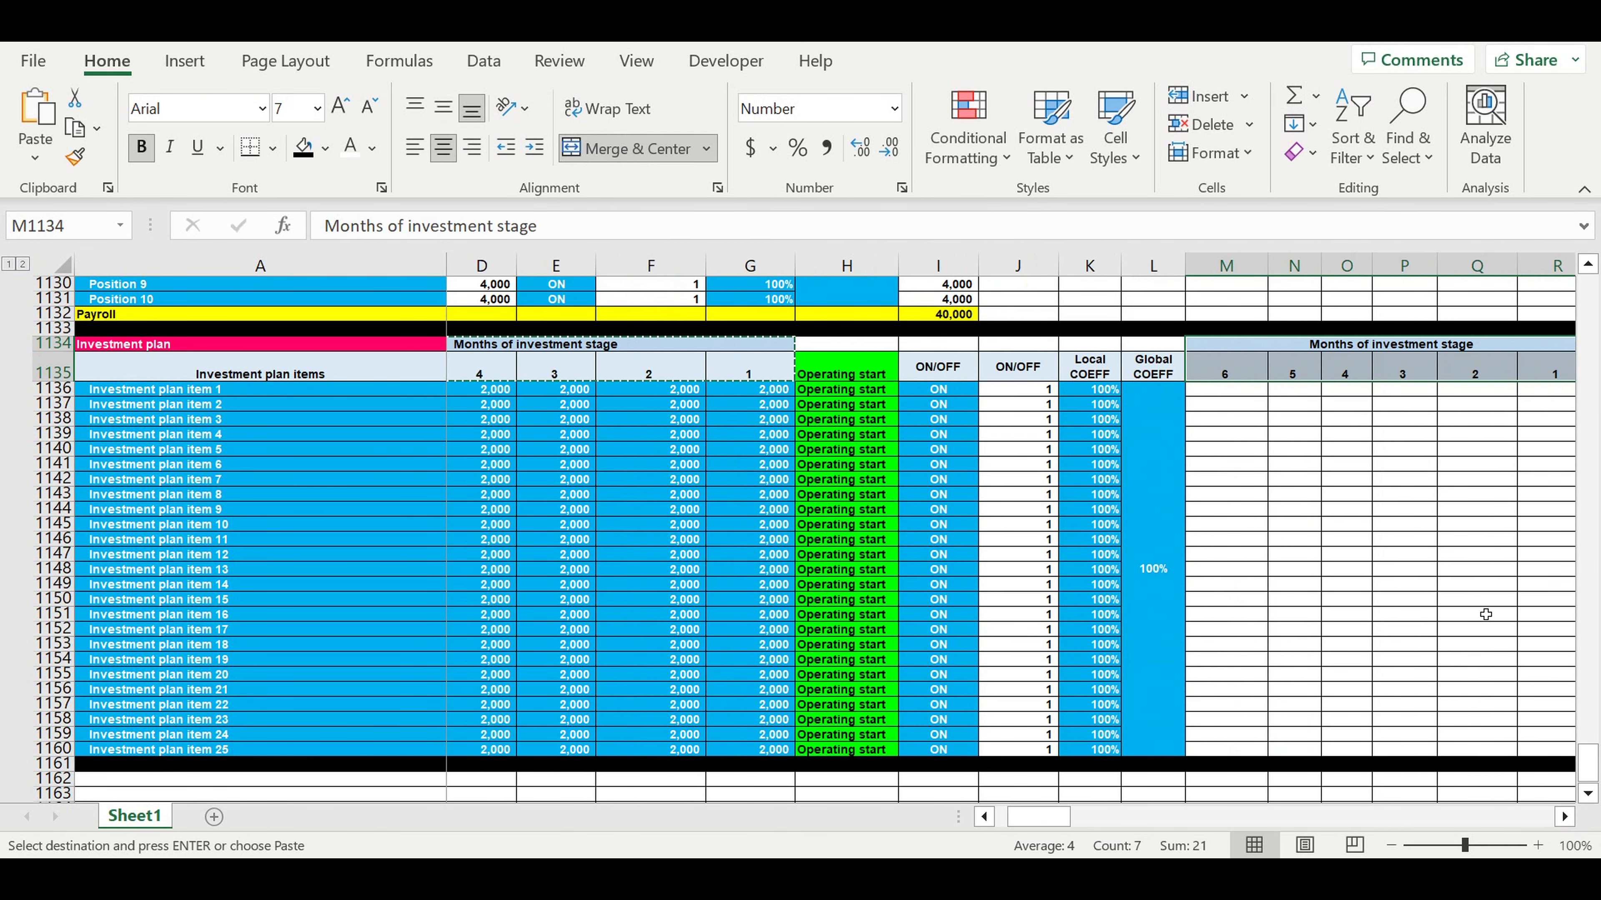
Change the copied header in M1134 to "Months of investment stage final values".
left_click(1358, 349)
left_click(575, 229)
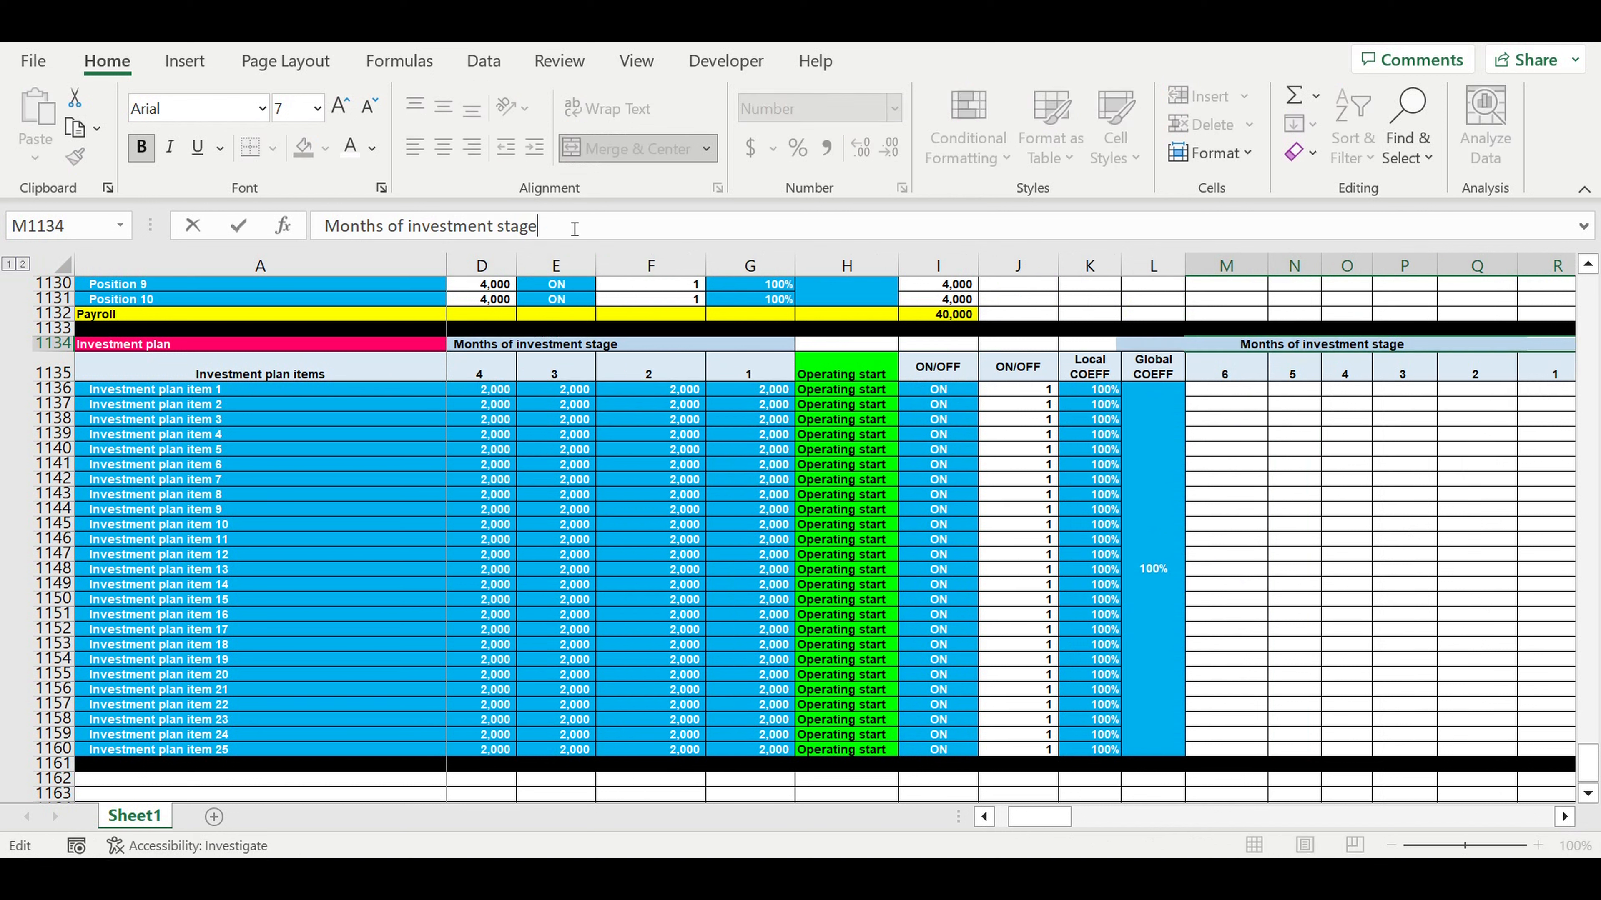
type("final v")
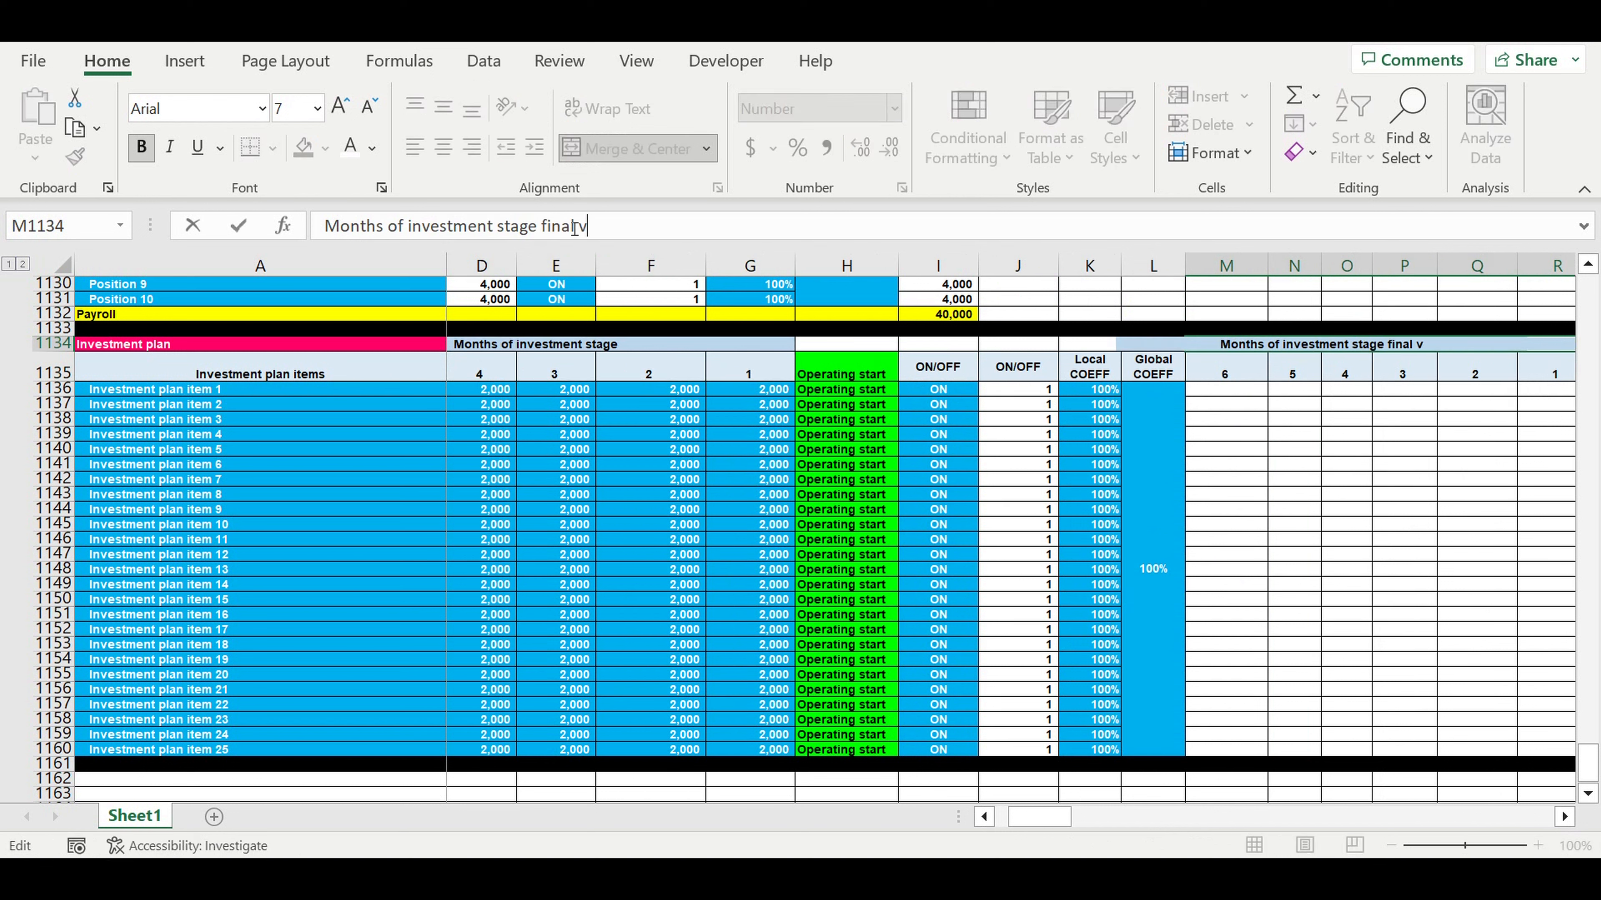
type("alues")
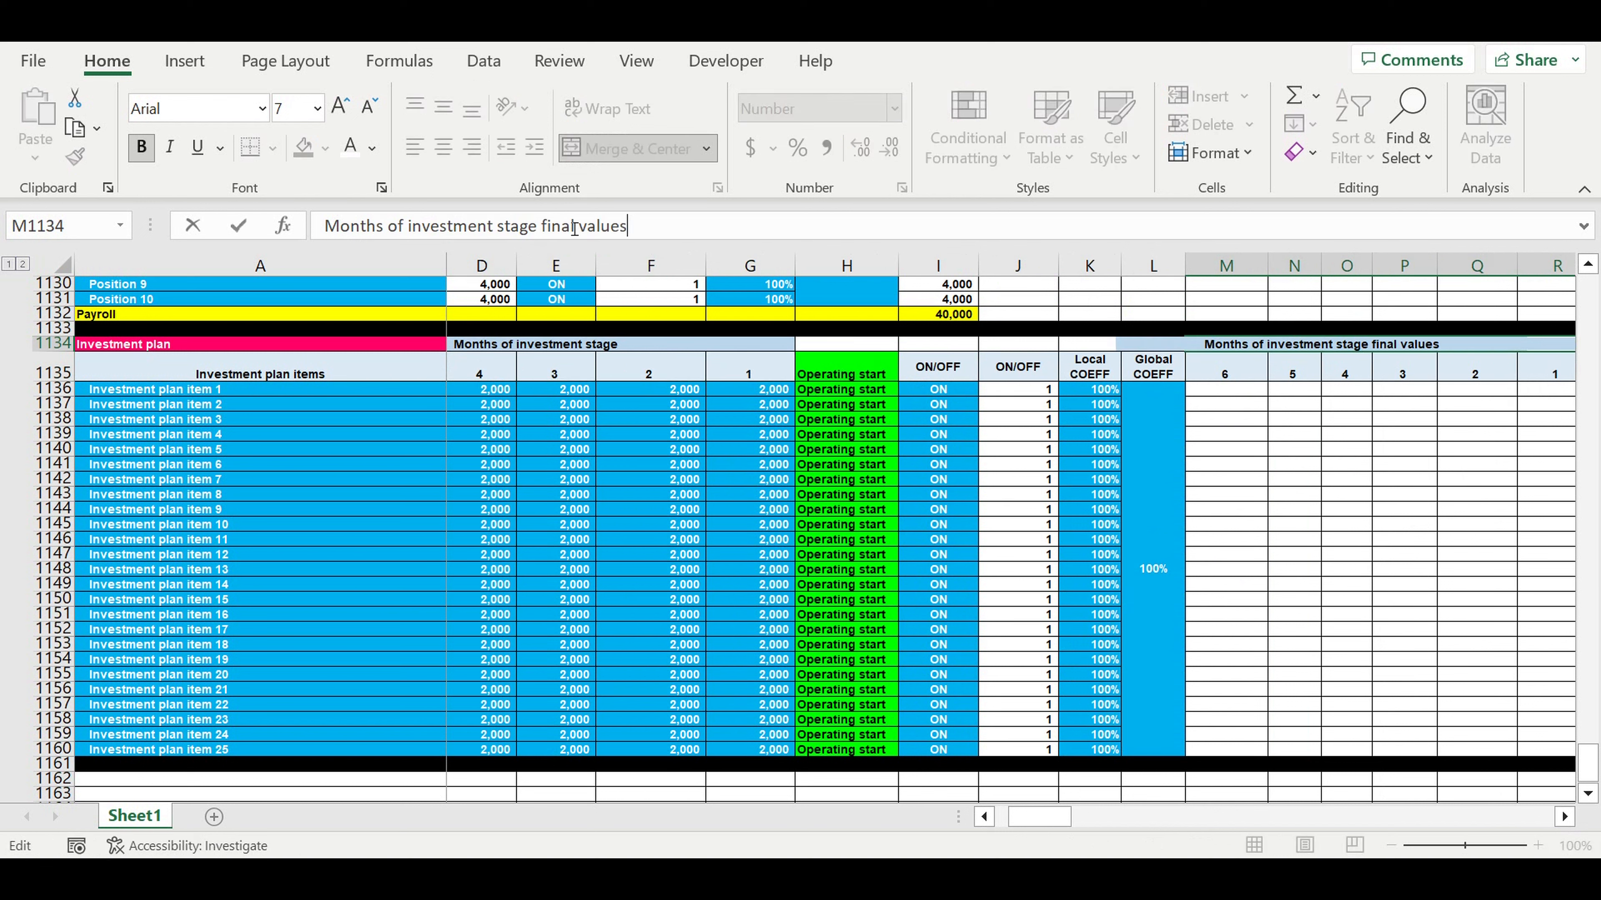
key("Return")
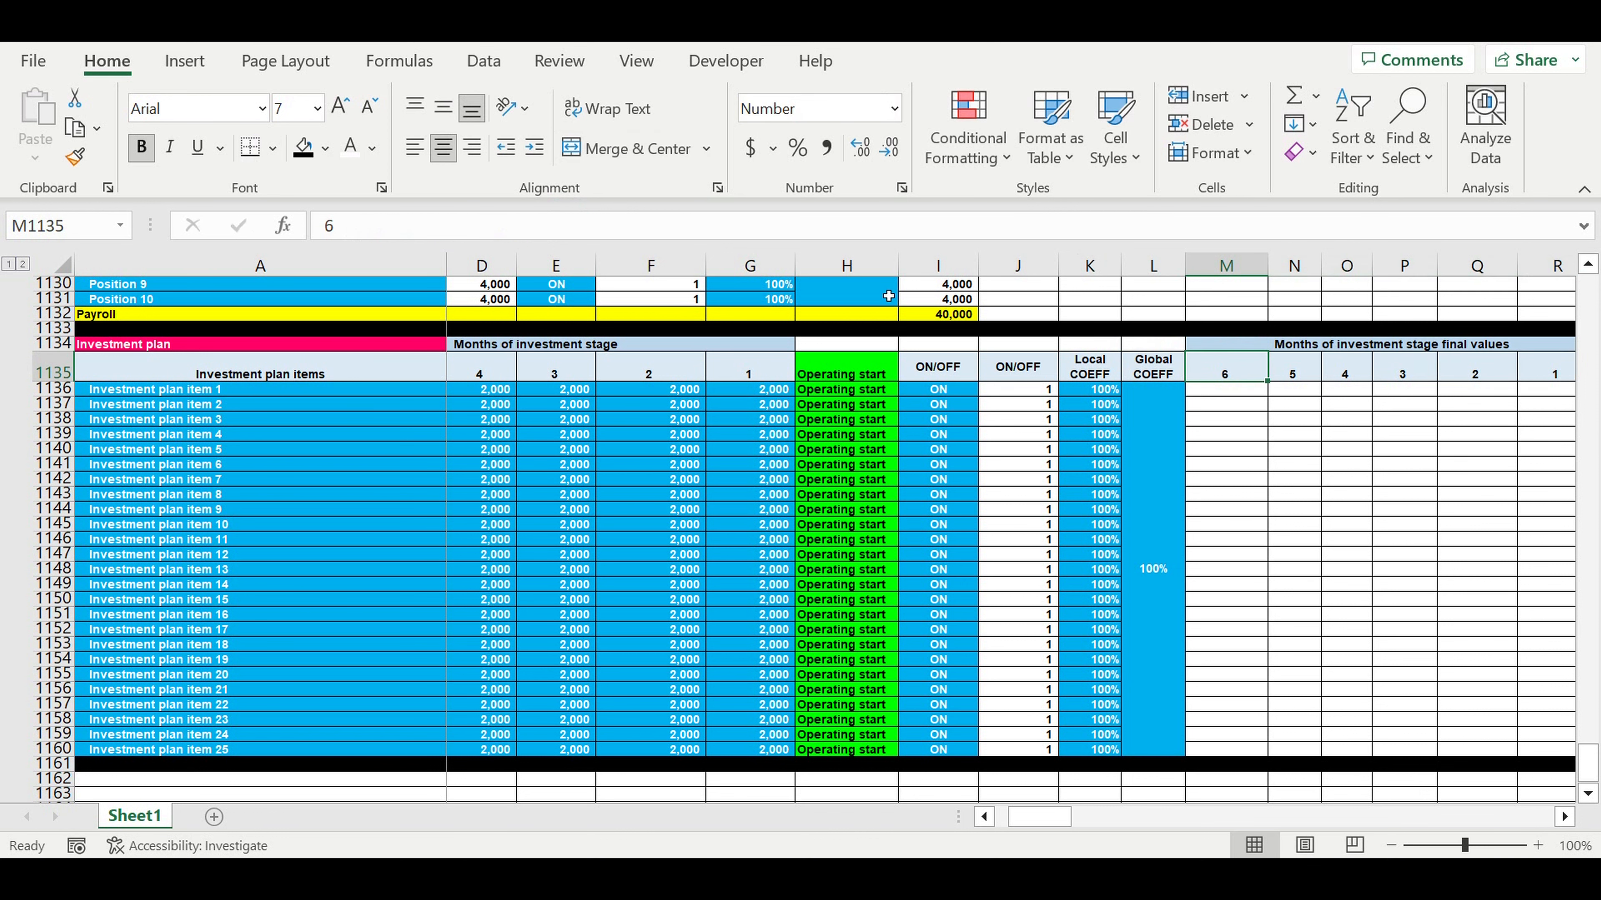
Enter a formula in M1136 multiplying B1136 by its ON/OFF value J1136, Local COEFF K1136 and Global COEFF L1136.
key("Down")
key("Right")
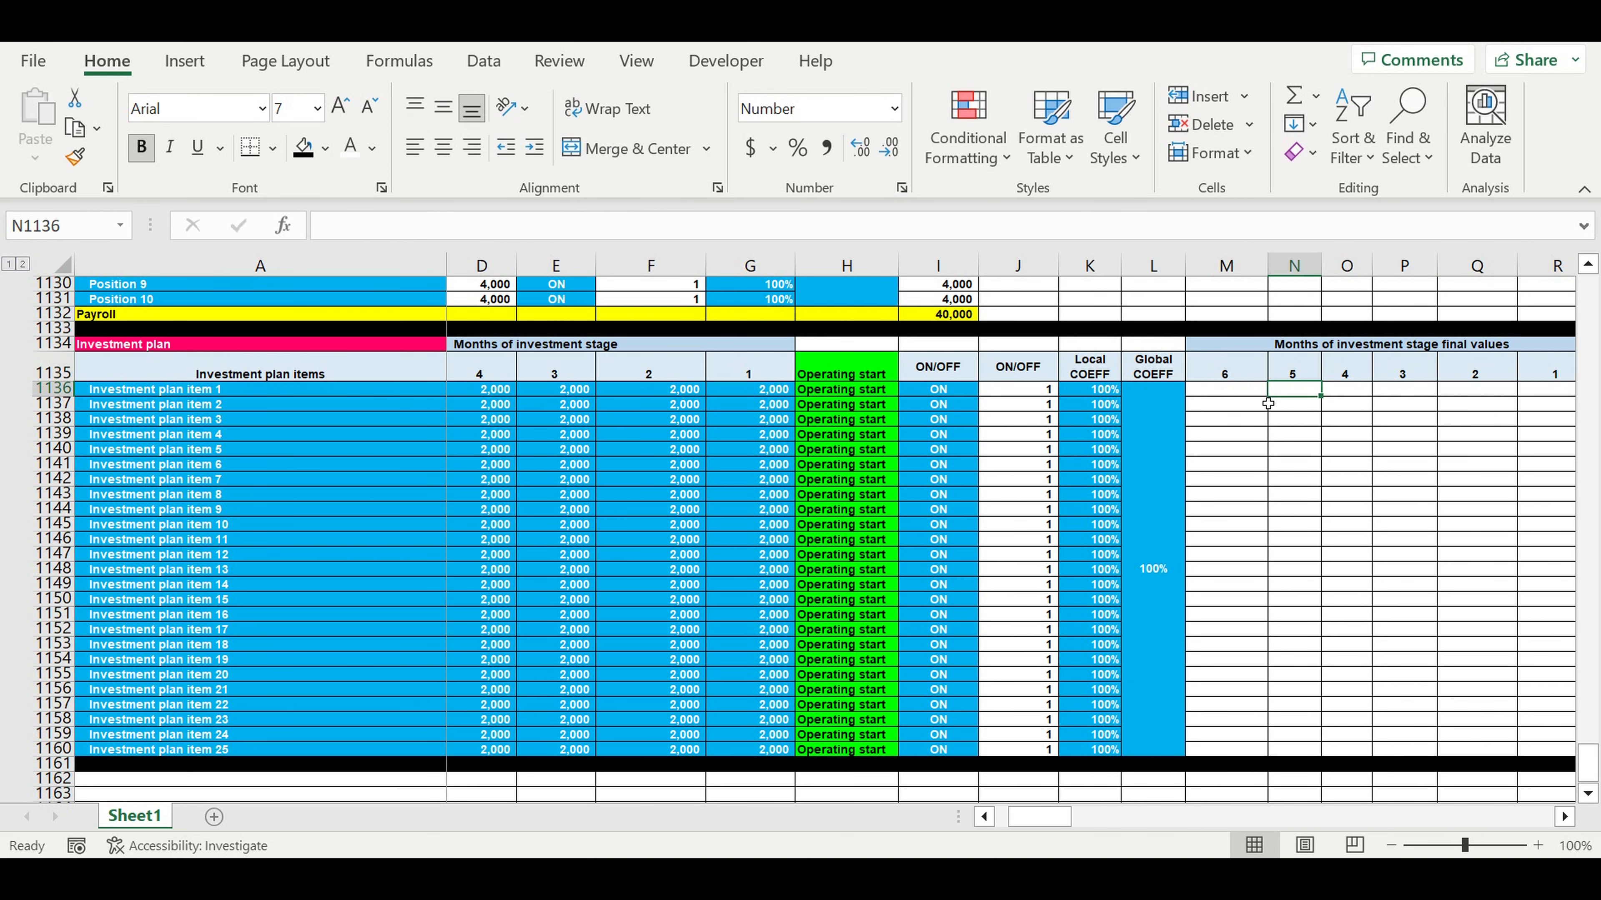
scroll(1245, 446, "down", 5)
scroll(1244, 446, "right", 1)
scroll(1249, 448, "up", 2)
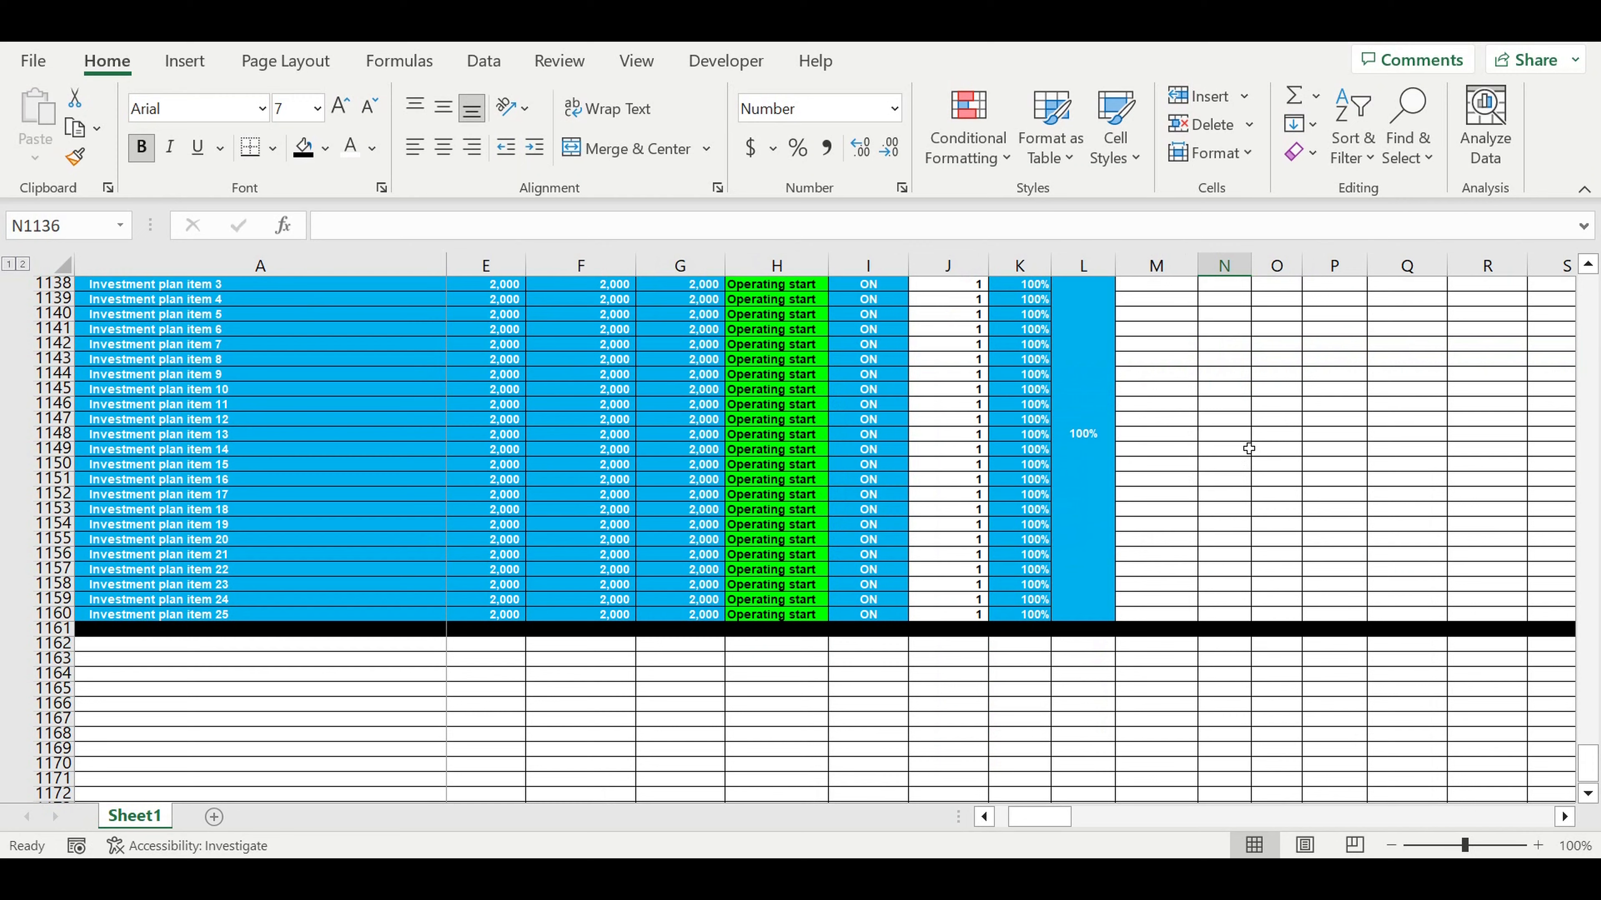
scroll(1249, 448, "up", 4)
left_click(1159, 436)
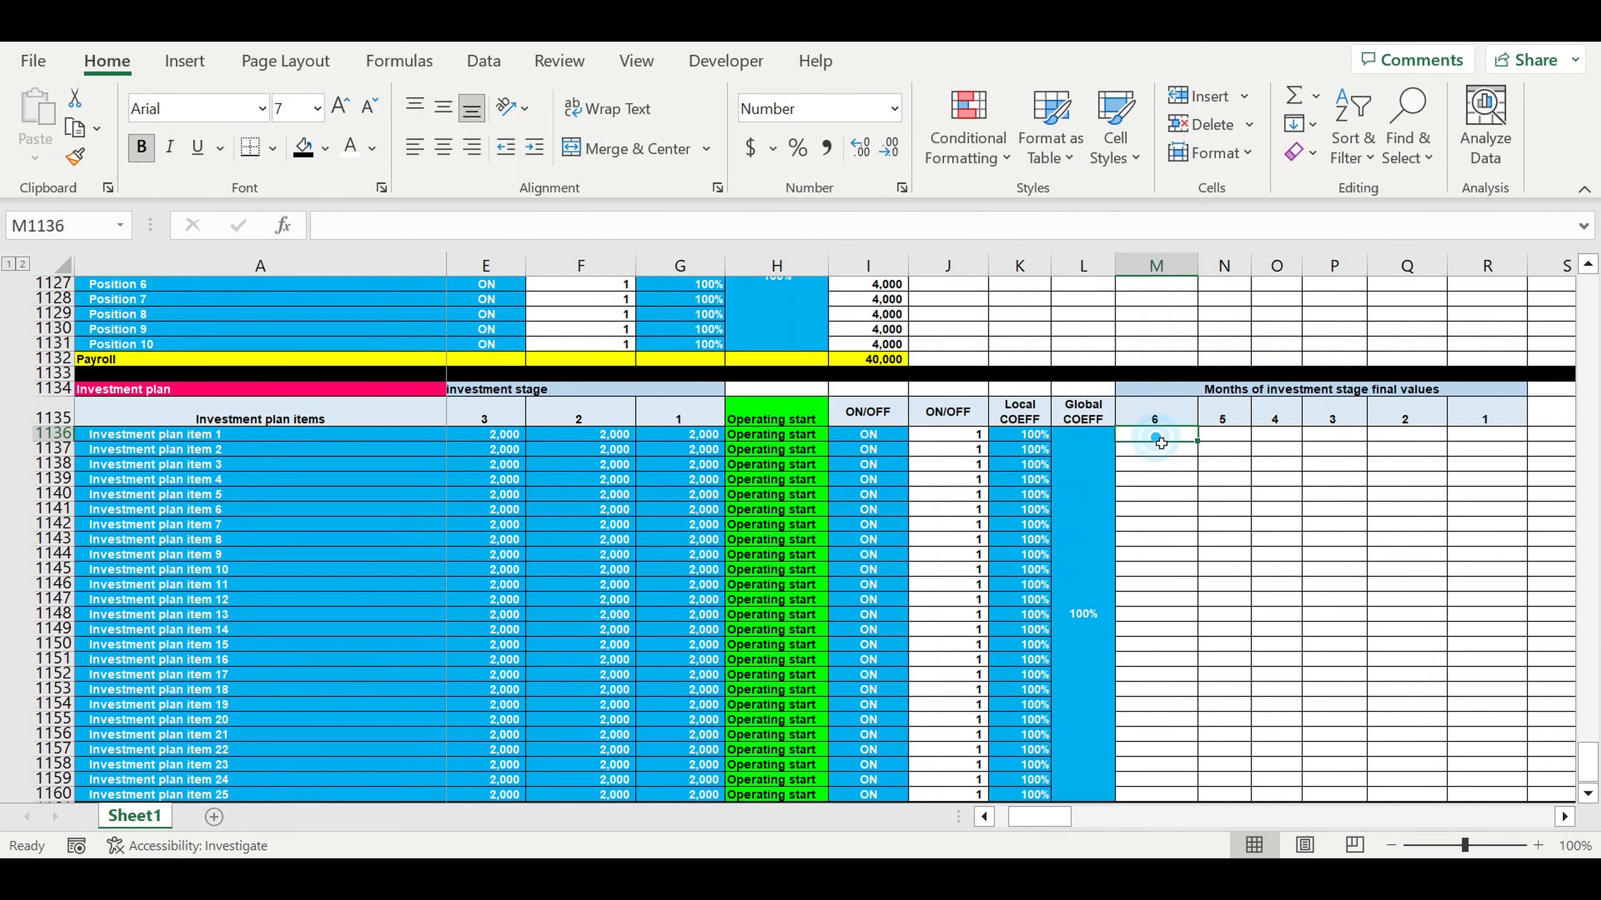
type("=")
left_click_drag(1041, 824, 1029, 824)
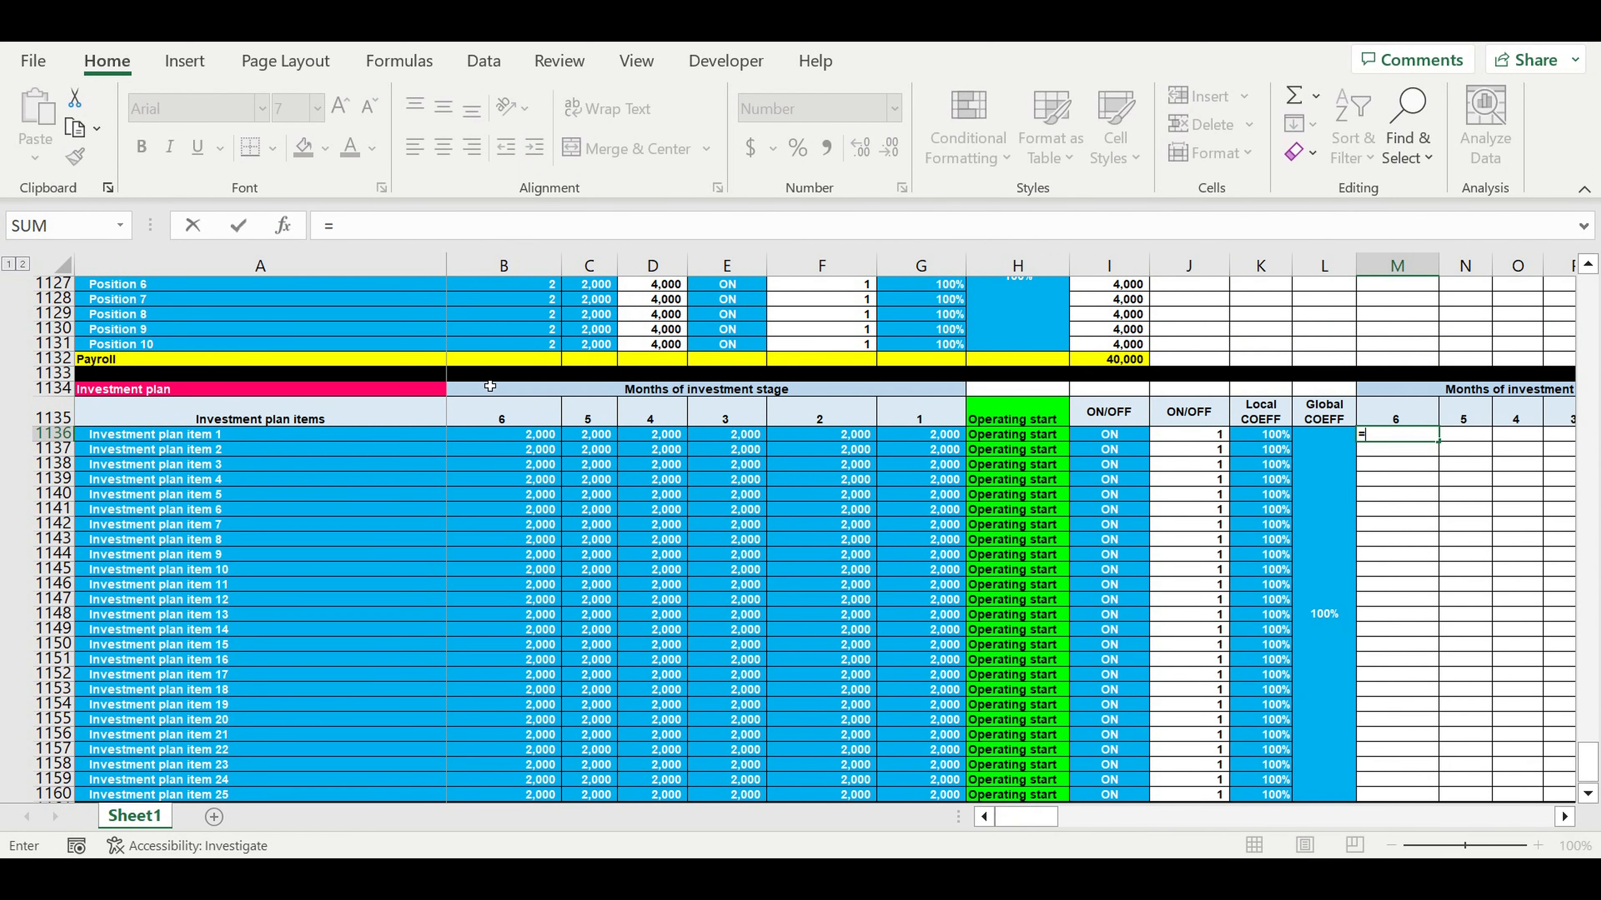
left_click(510, 438)
type("*")
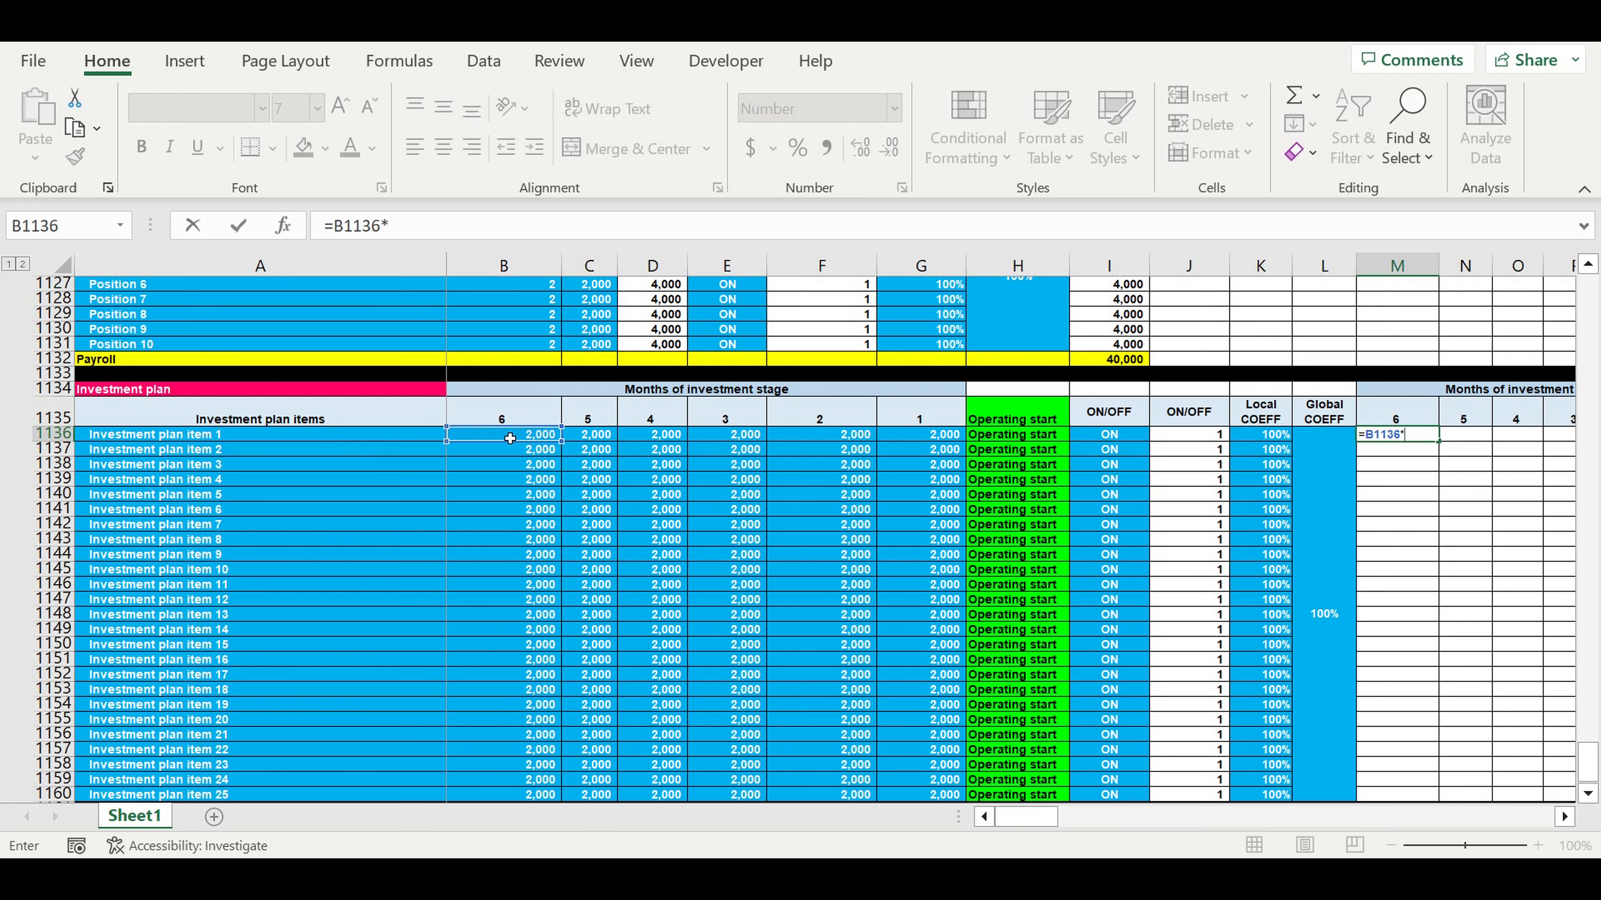
left_click(1185, 441)
type("*")
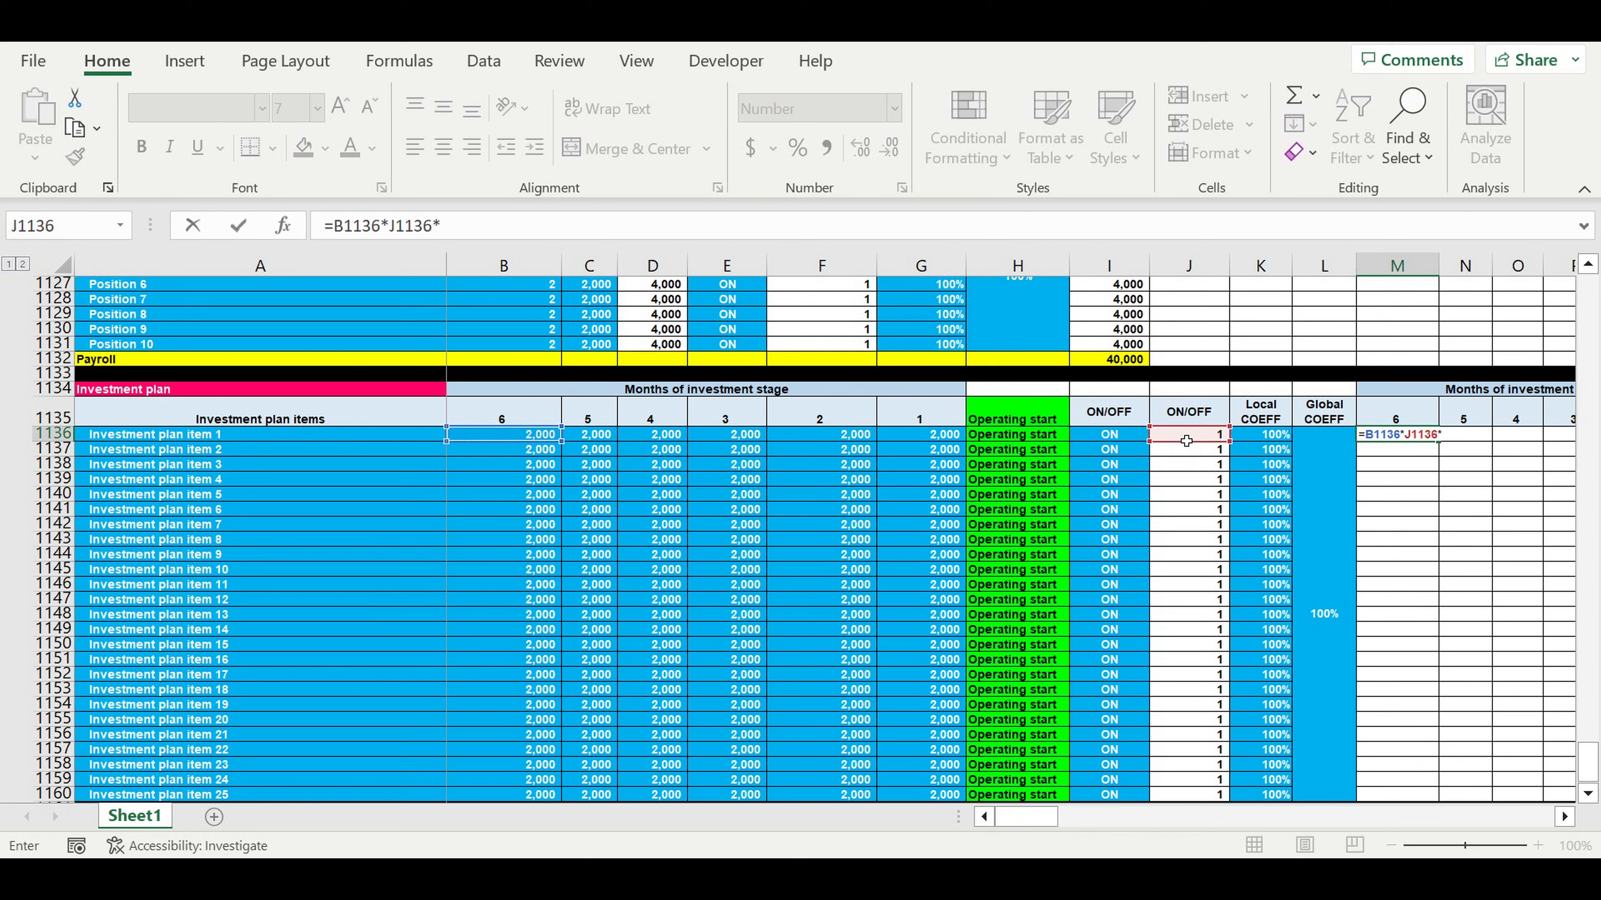
left_click(1275, 439)
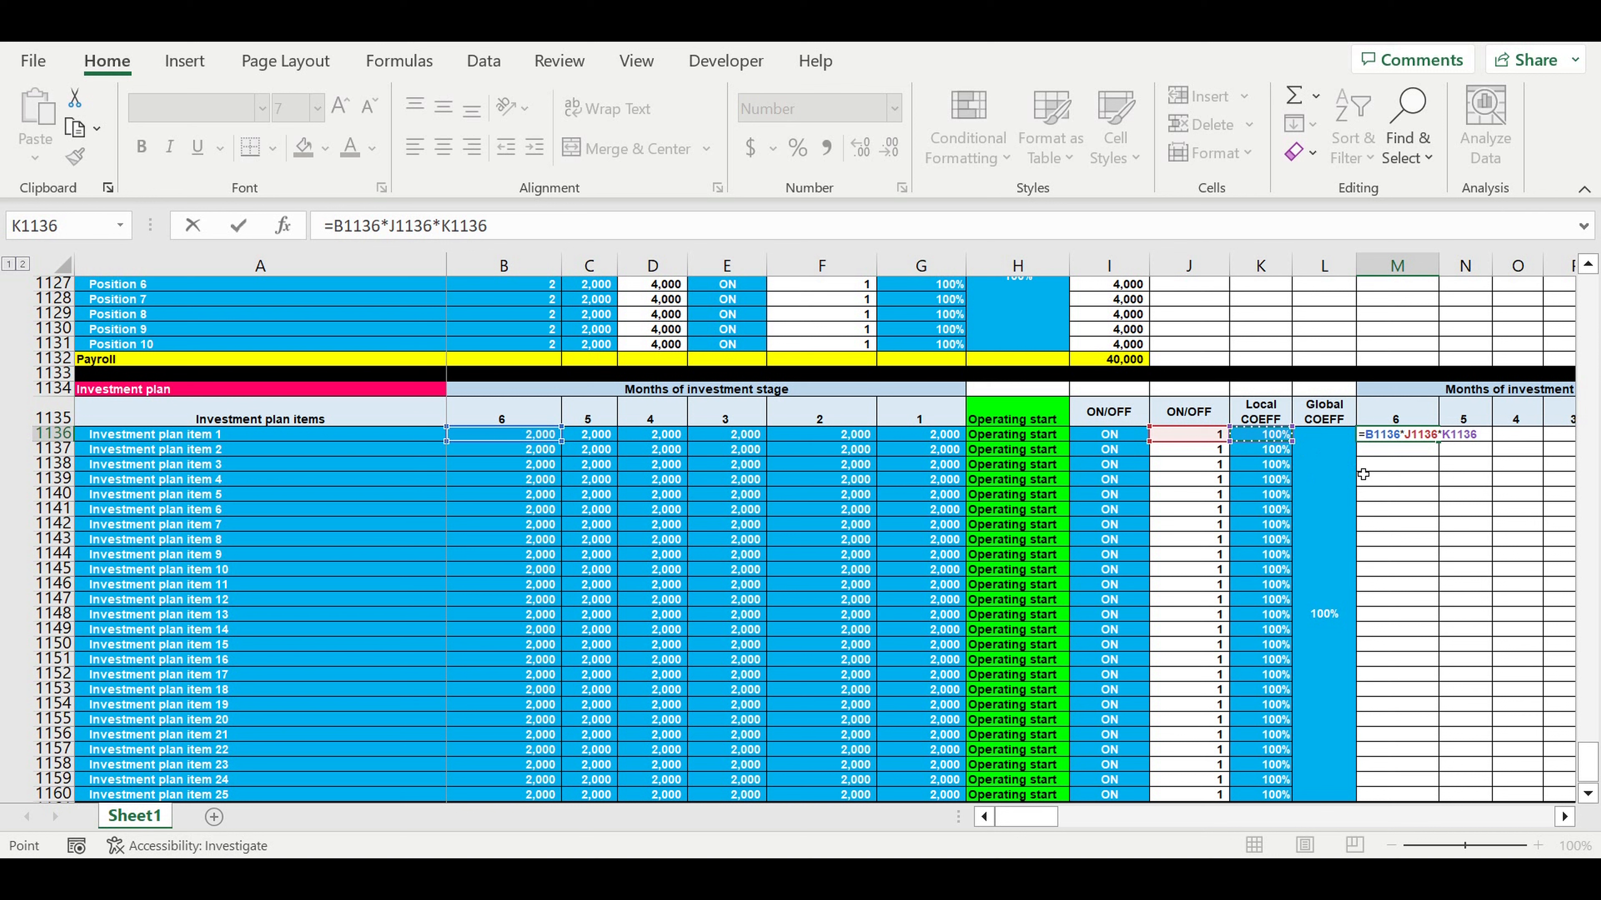
type("*")
left_click(1332, 474)
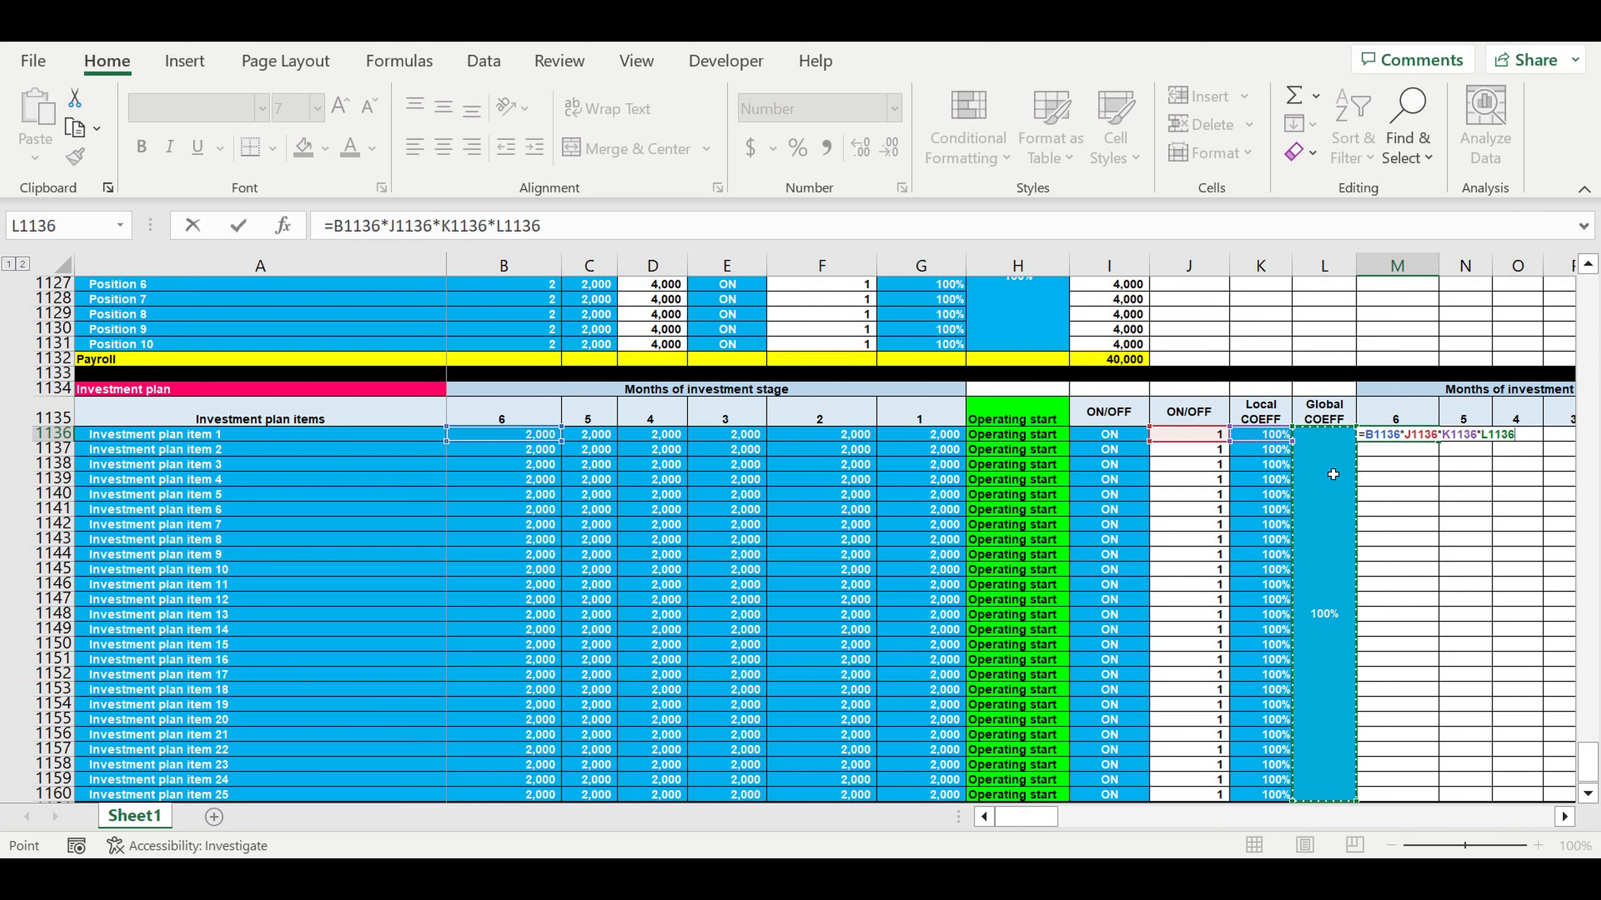
Lock the coefficient references in M1136 so the formula reads =B1136*$J1136*$K1136*$L$1136.
left_click(382, 227)
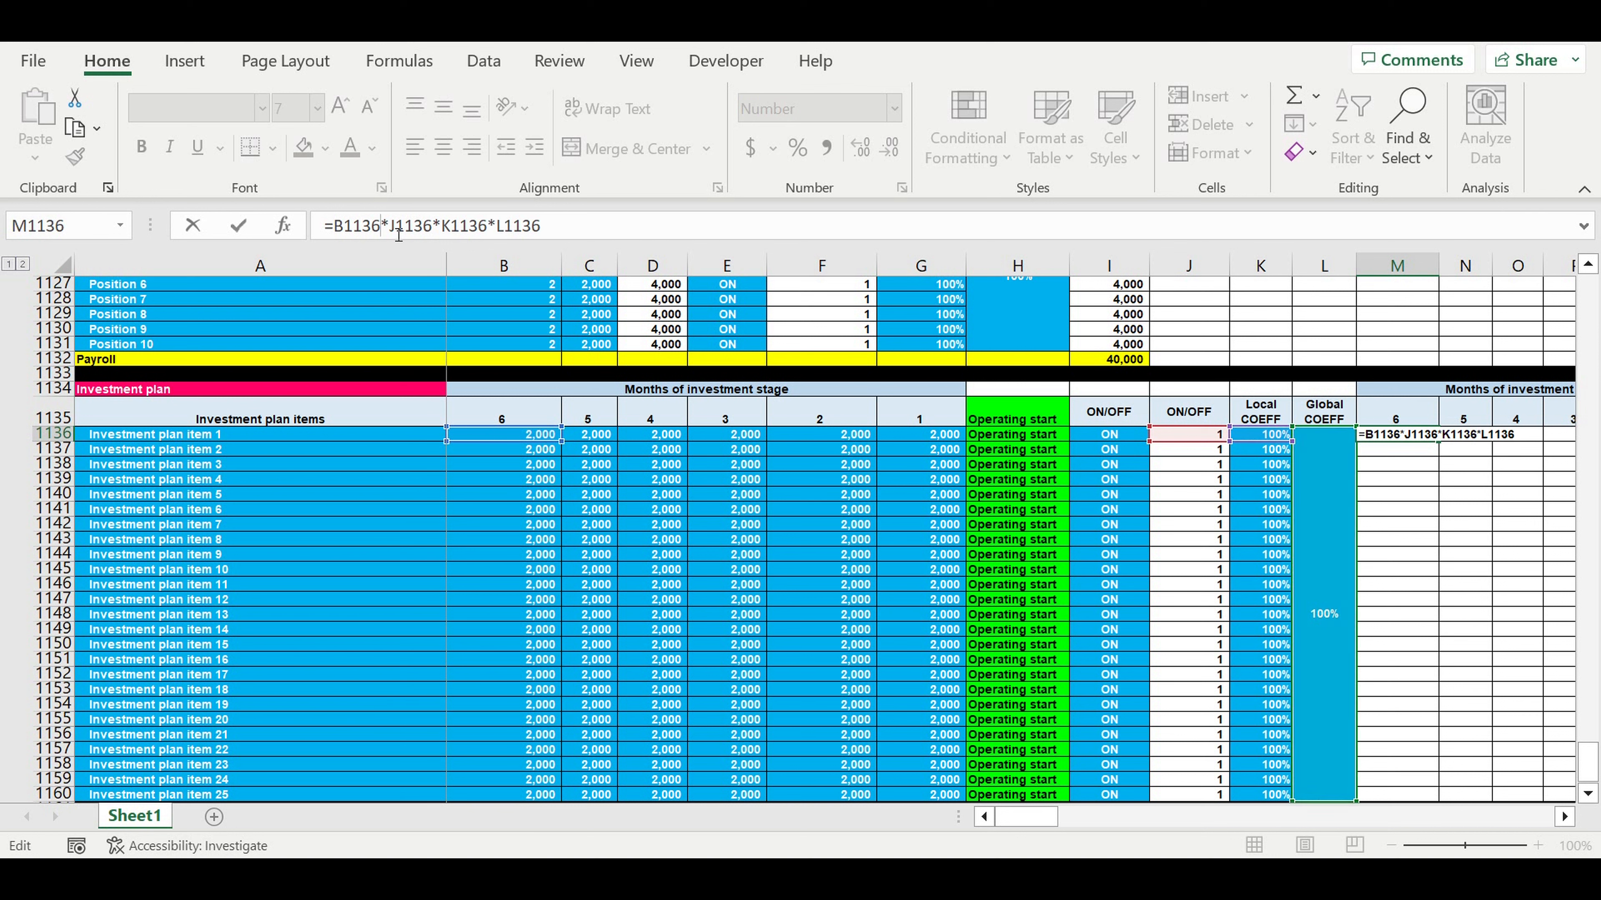
type("$")
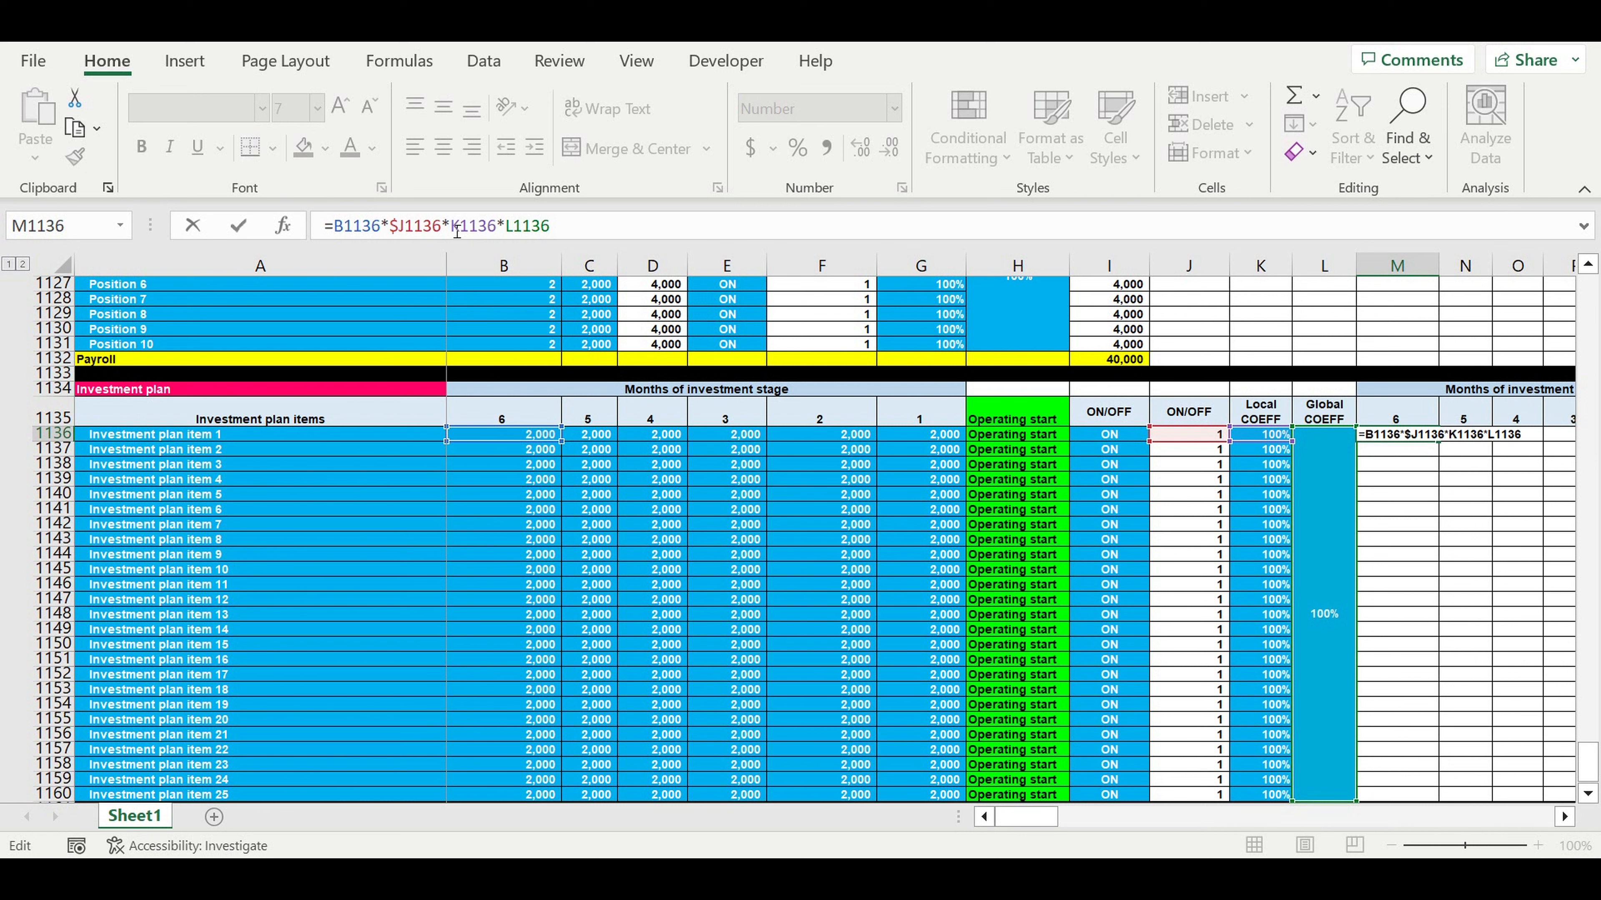
type("$")
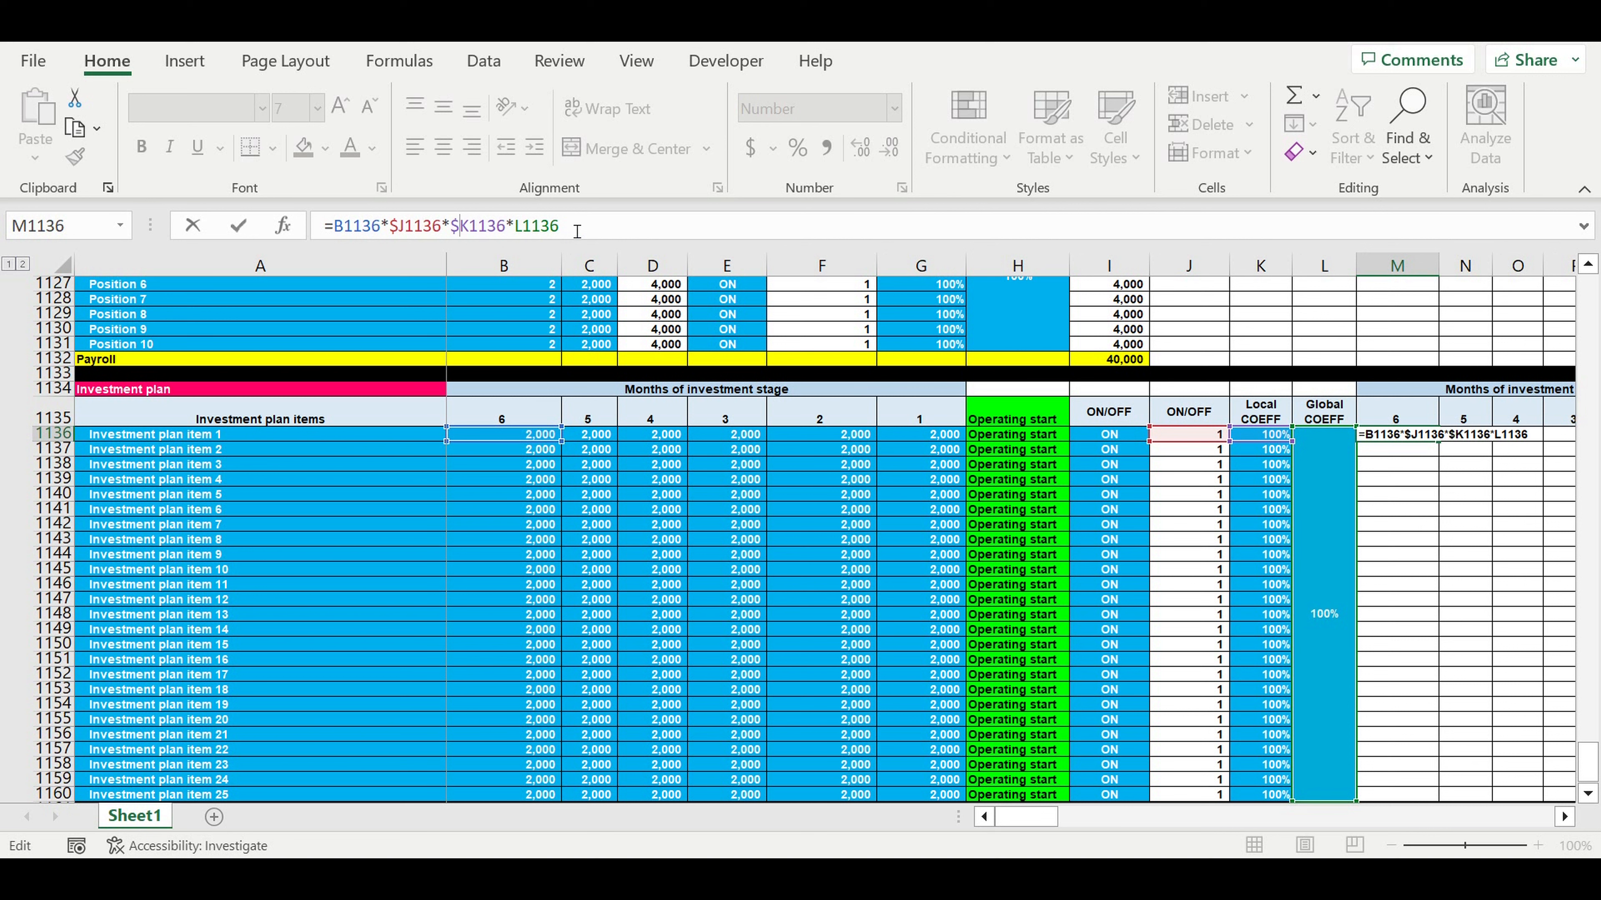
left_click(515, 226)
type("$L$")
key("Return")
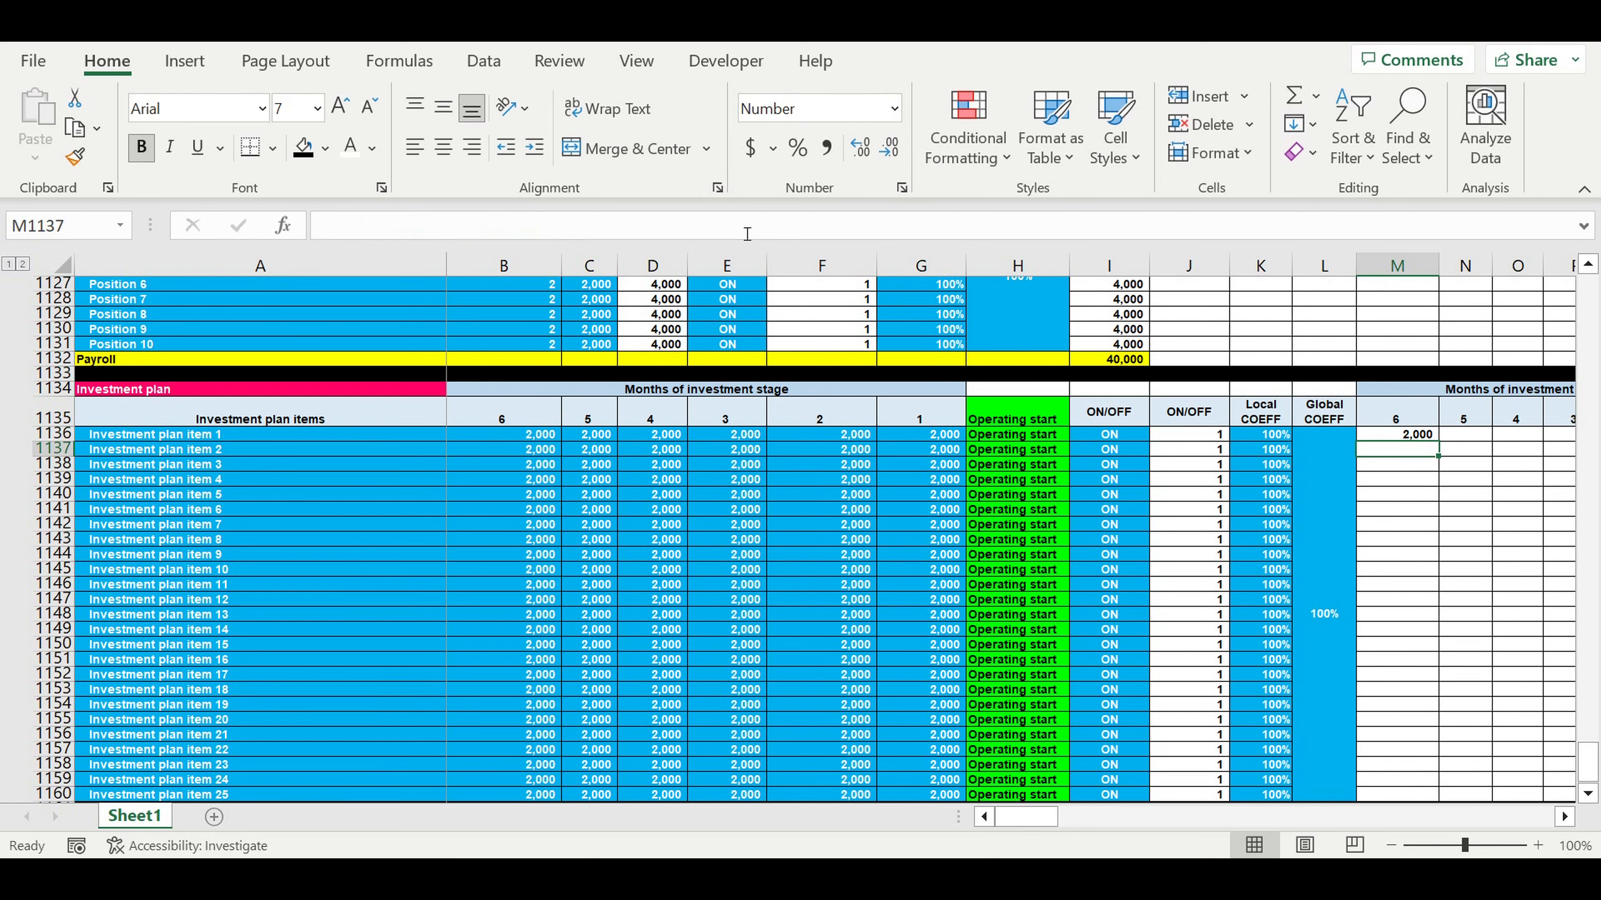
Fill the M1136 formula across to R1136 and down to row 1160 for all 25 items.
left_click_drag(1047, 826, 1157, 473)
left_click(770, 435)
scroll(1142, 448, "down", 1)
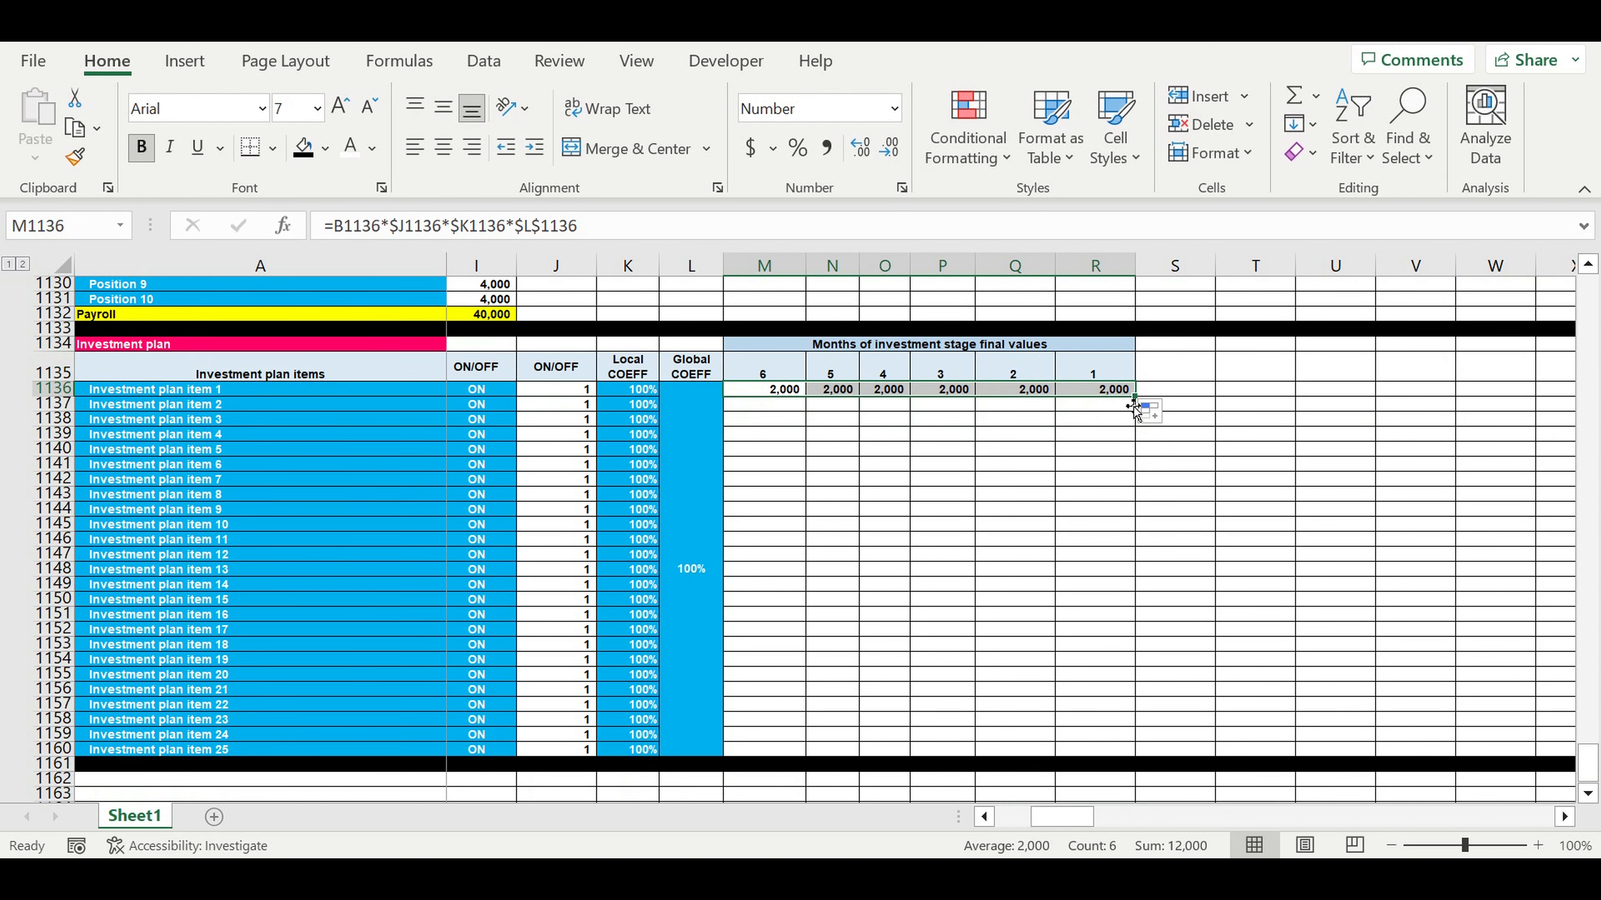
left_click_drag(1134, 397, 1074, 747)
Test the Global COEFF by setting it to 200% and returning it to 100%.
left_click(693, 561)
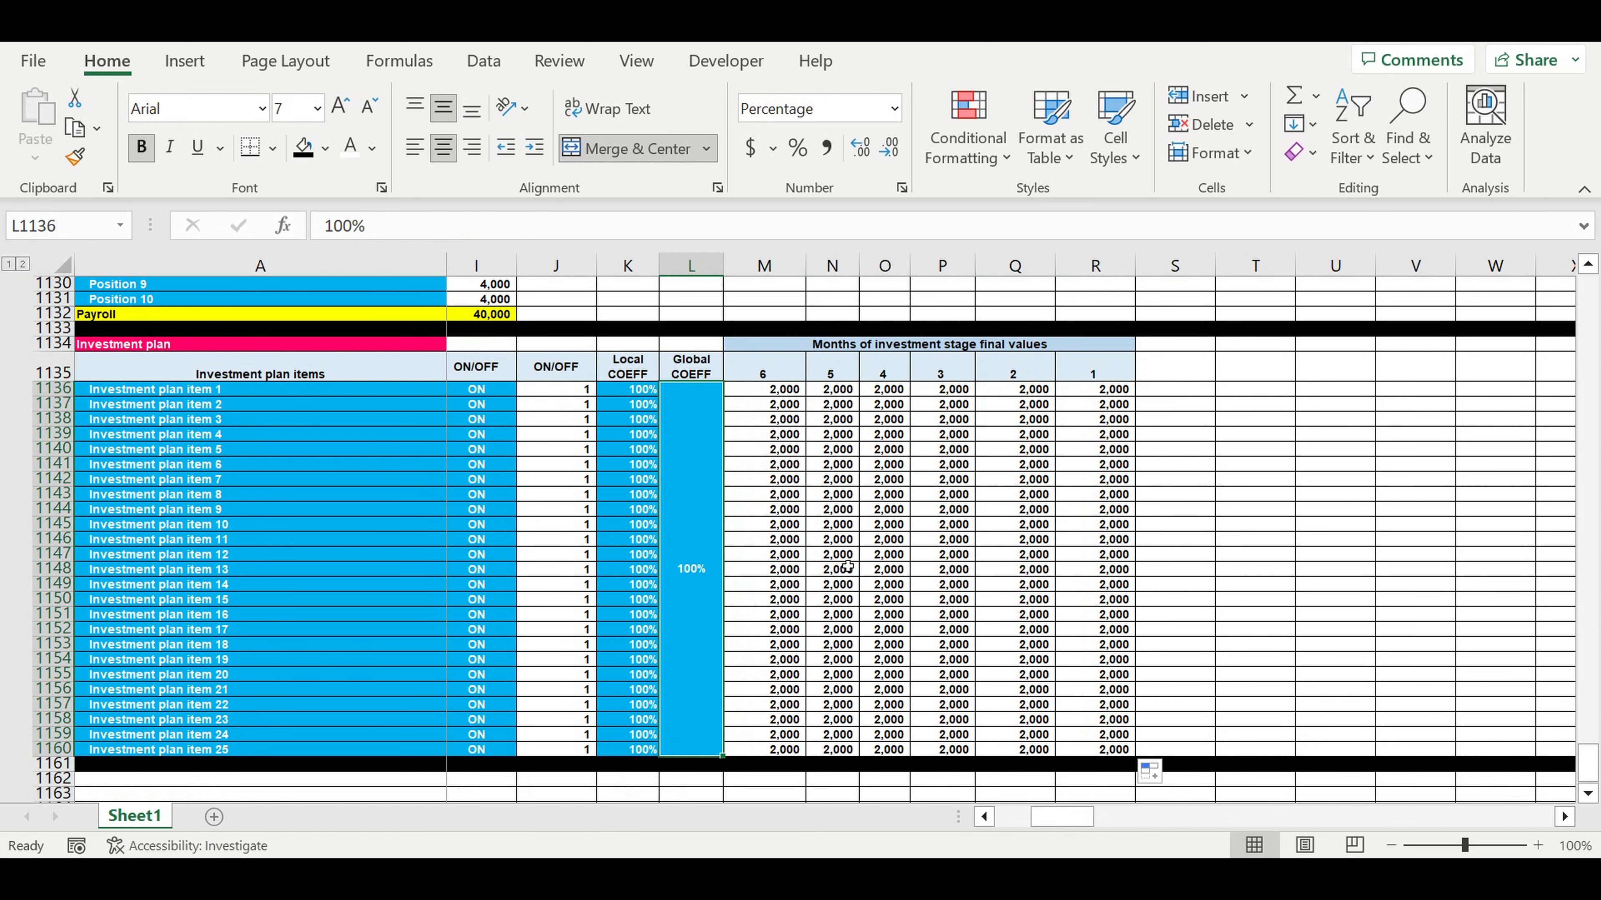
type("200")
key("Return")
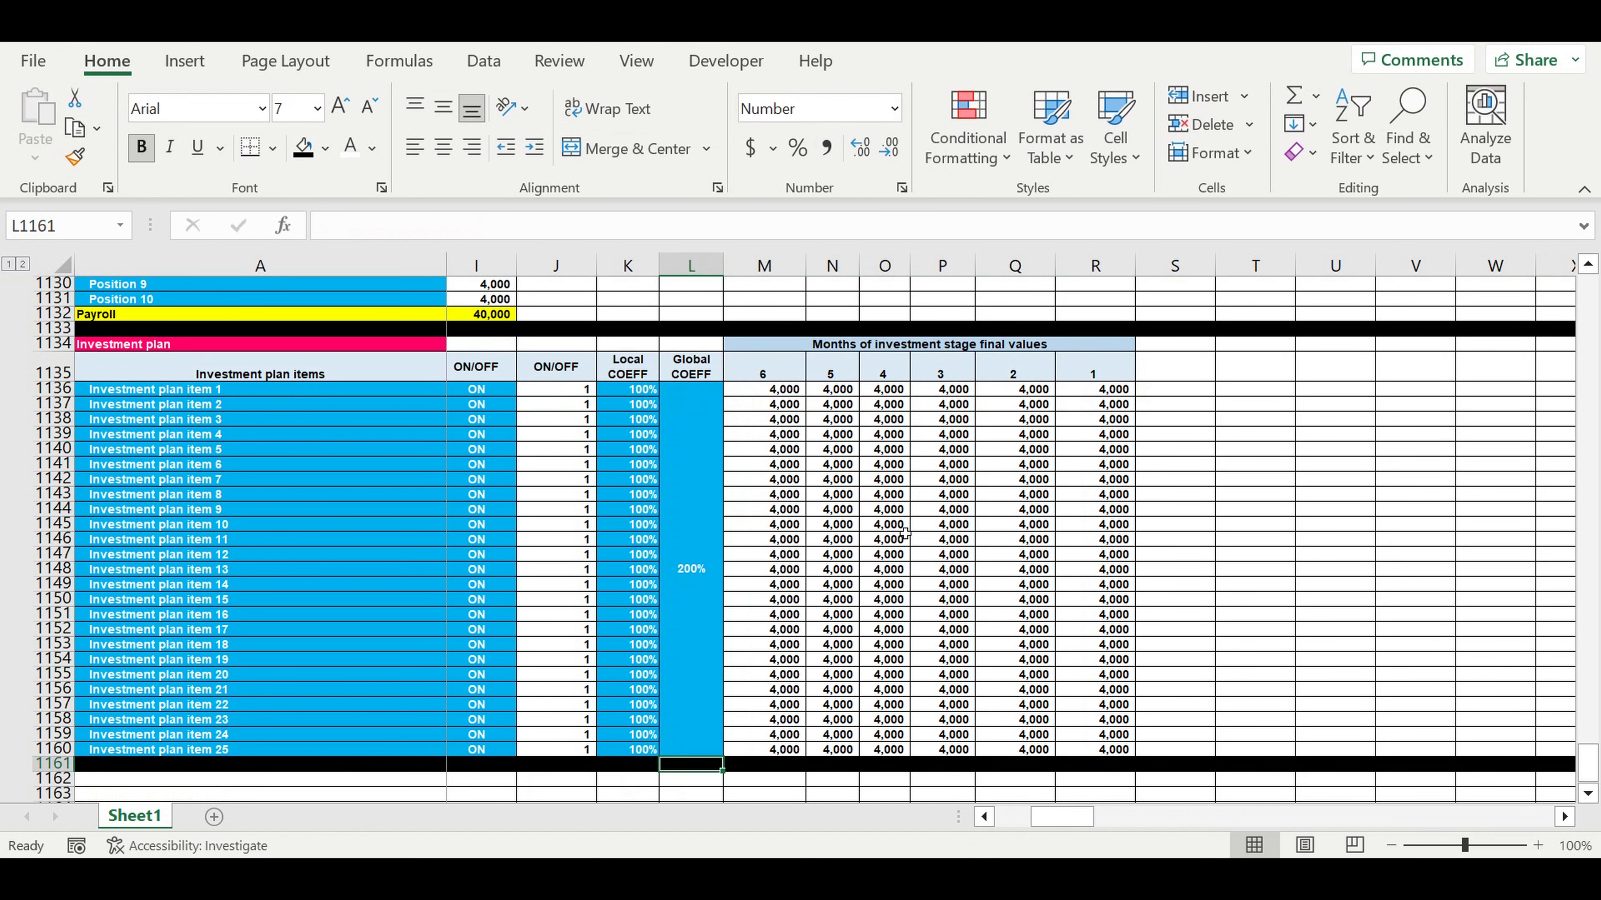
left_click(680, 568)
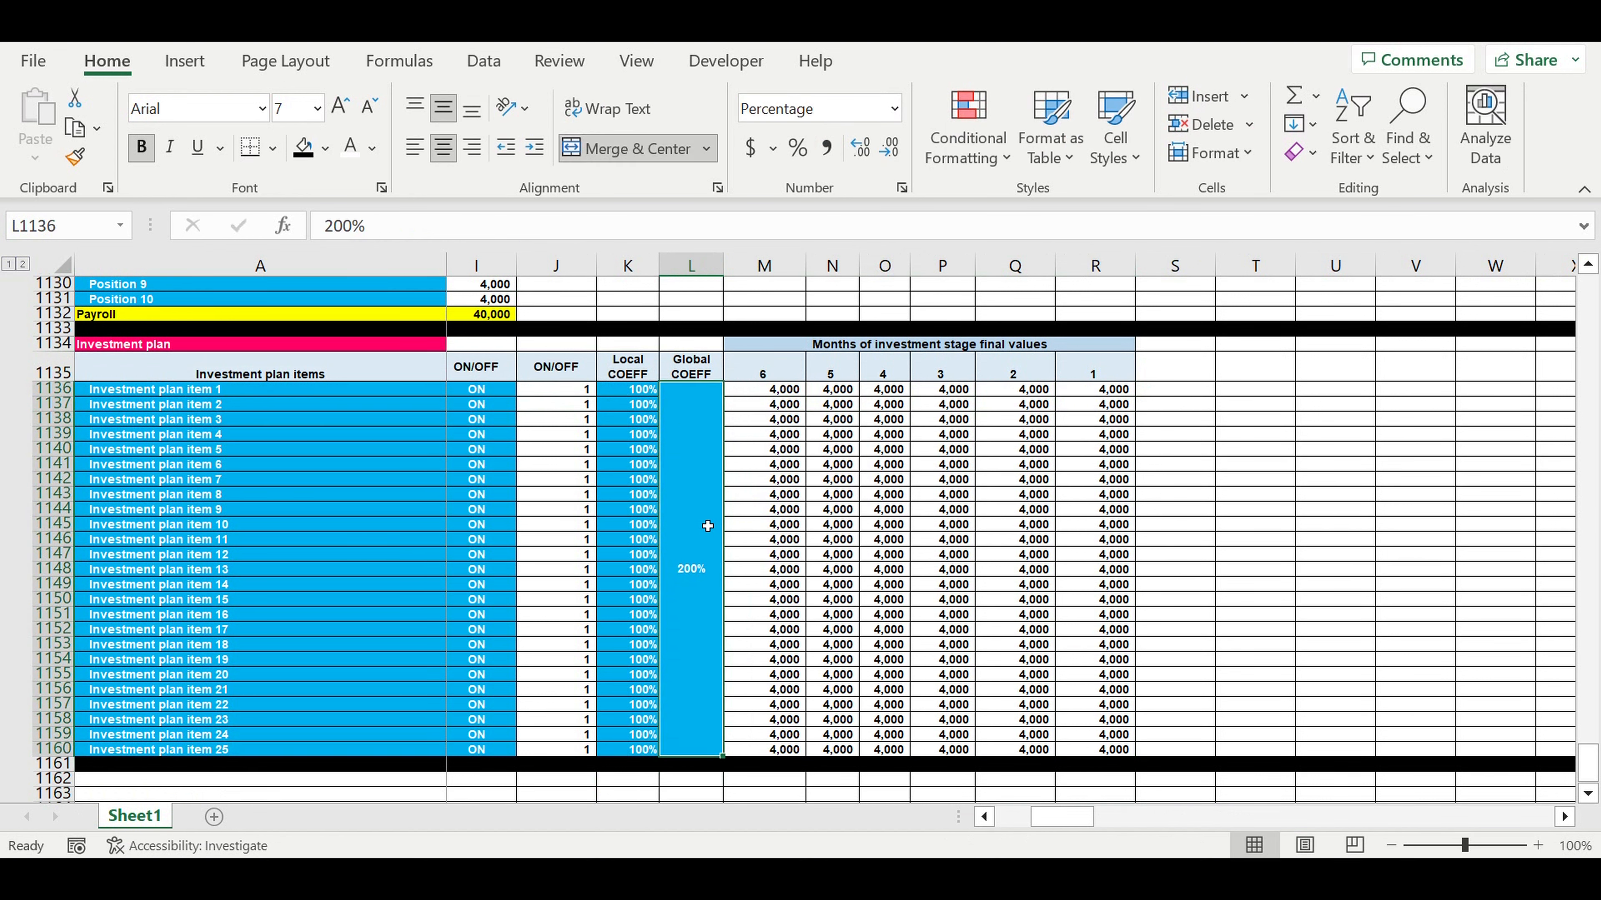
type("100")
left_click(852, 630)
Test the switches by setting investment plan items 9 to 15 to OFF and back to ON.
left_click_drag(1043, 826, 982, 739)
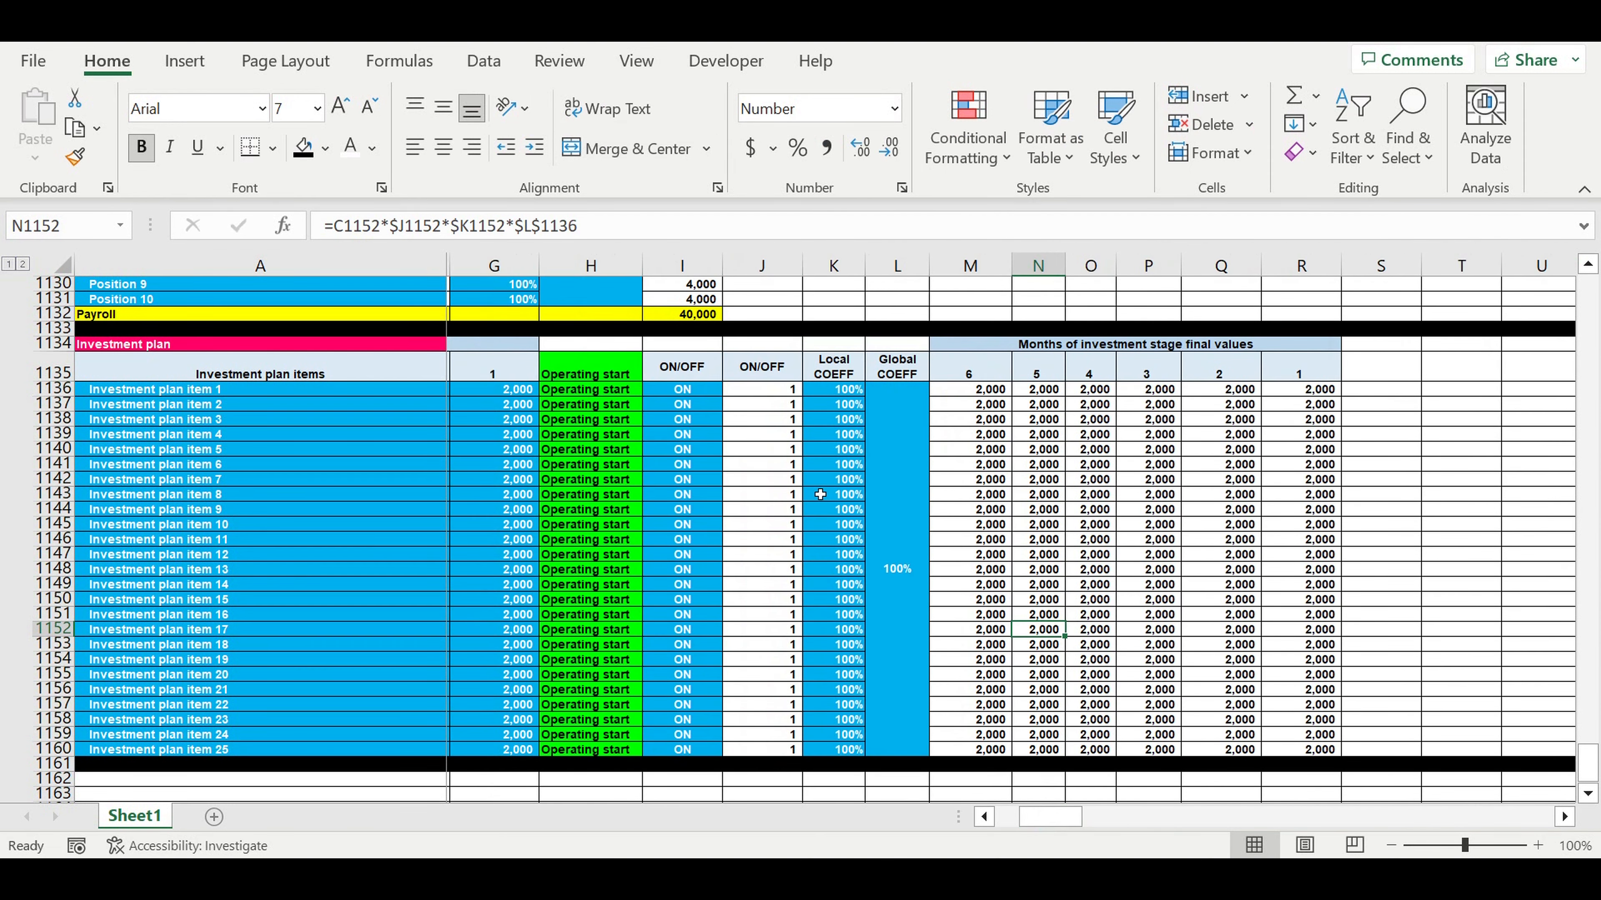
left_click(822, 494)
left_click(694, 511)
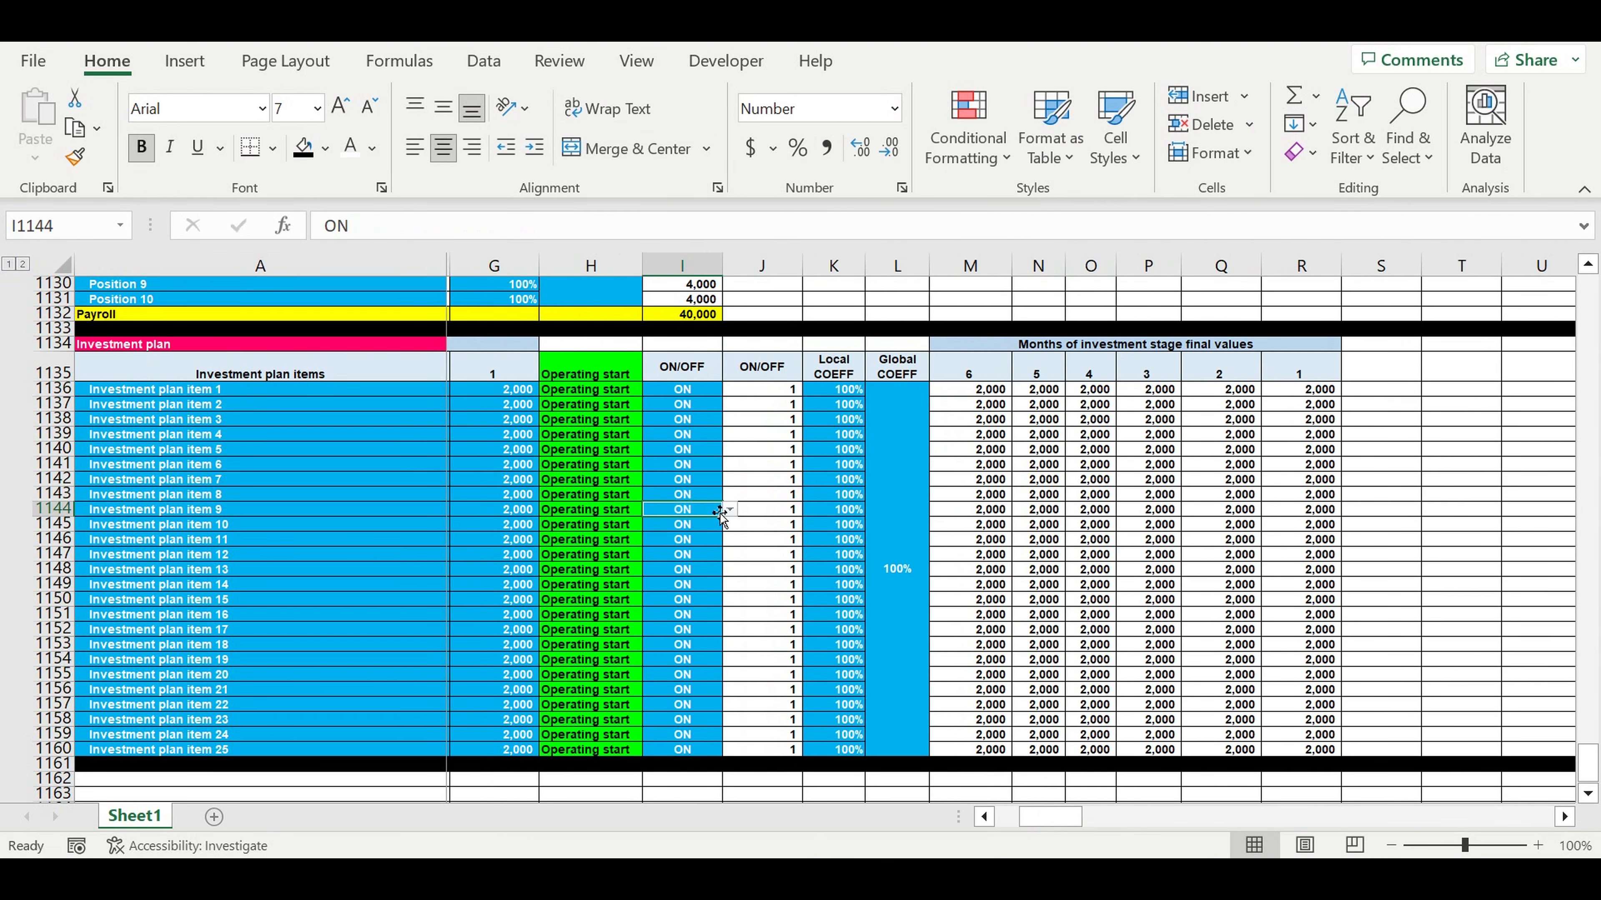
left_click(729, 510)
left_click(715, 544)
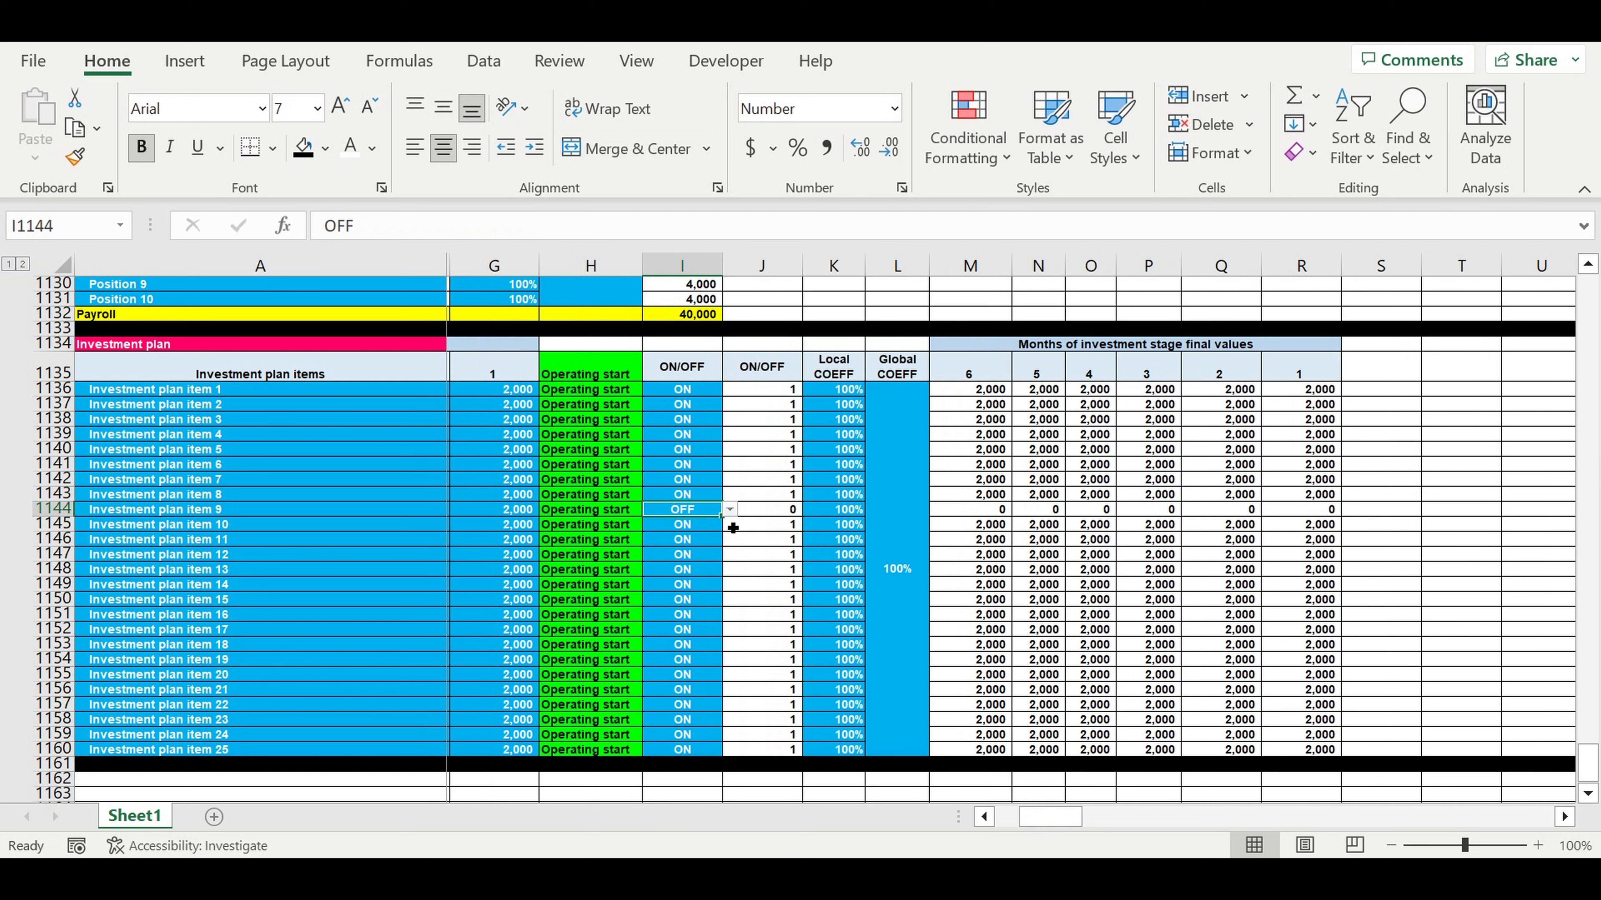
left_click_drag(729, 527, 729, 607)
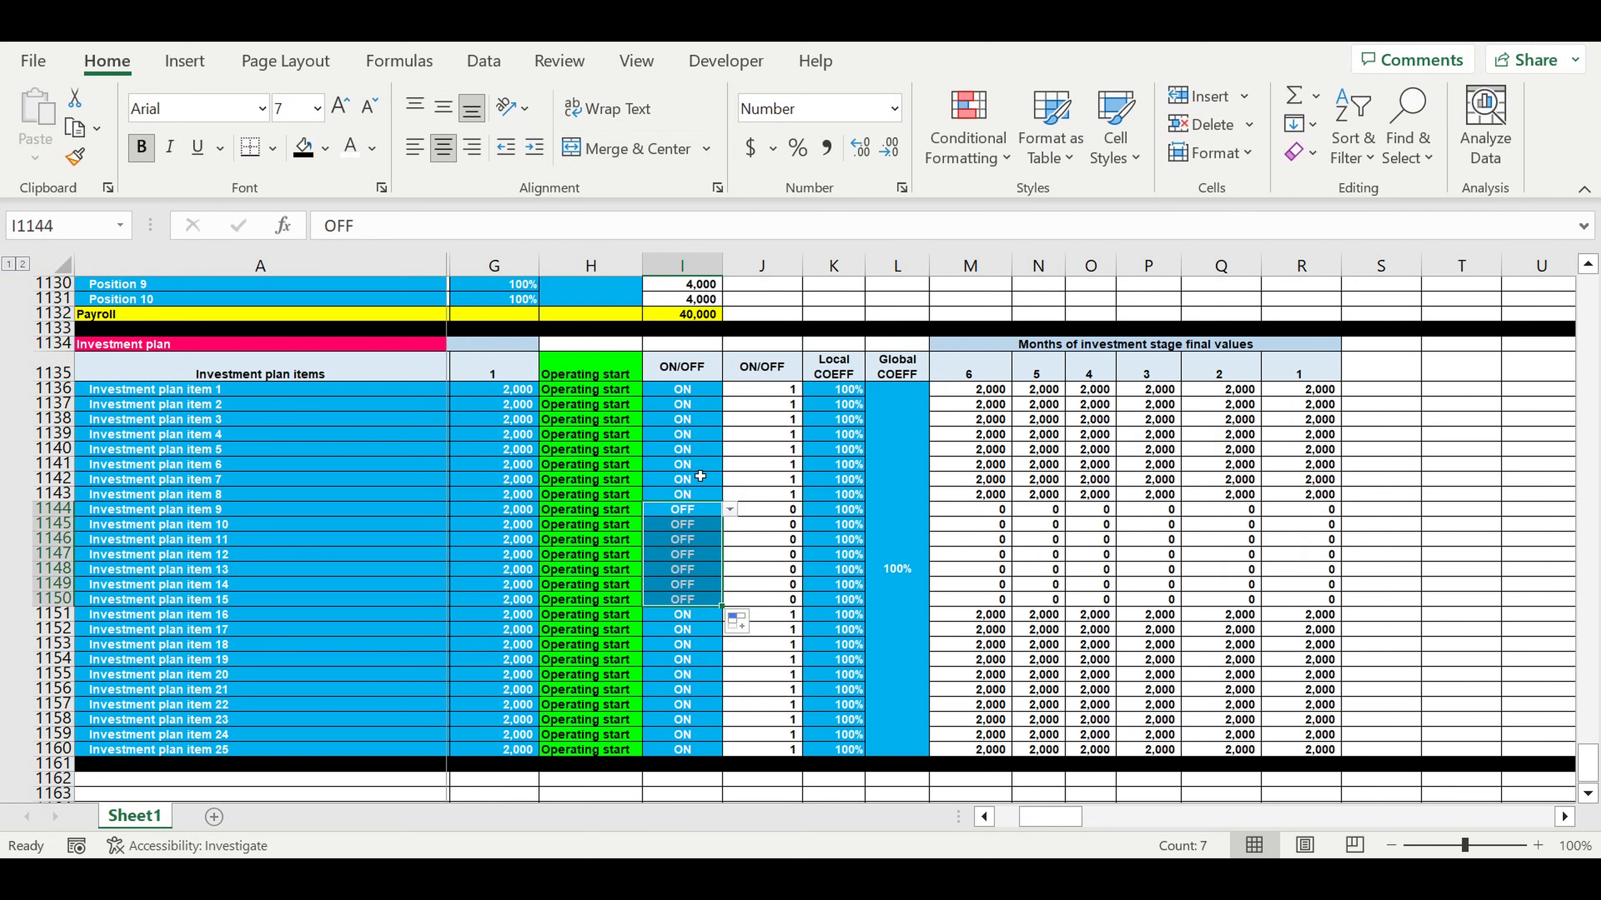
left_click(702, 467)
left_click_drag(722, 472, 724, 659)
Test the Local COEFF by setting investment plan items 14 to 23 to 60% and restoring them to 100%.
left_click(847, 584)
type("60")
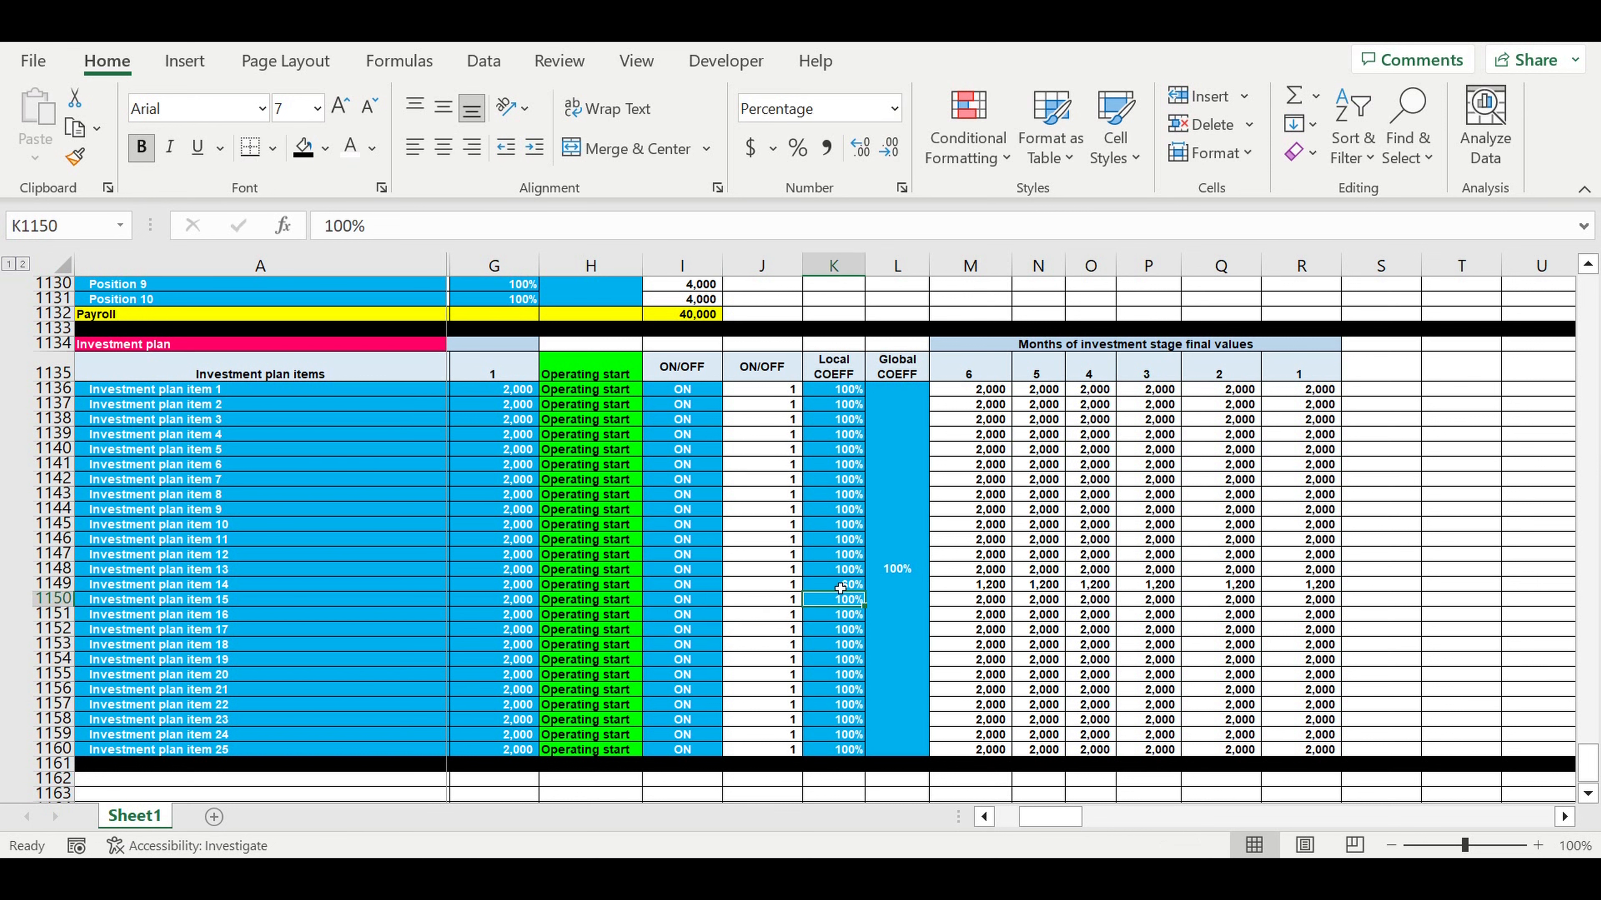
left_click(847, 585)
left_click_drag(864, 591, 883, 716)
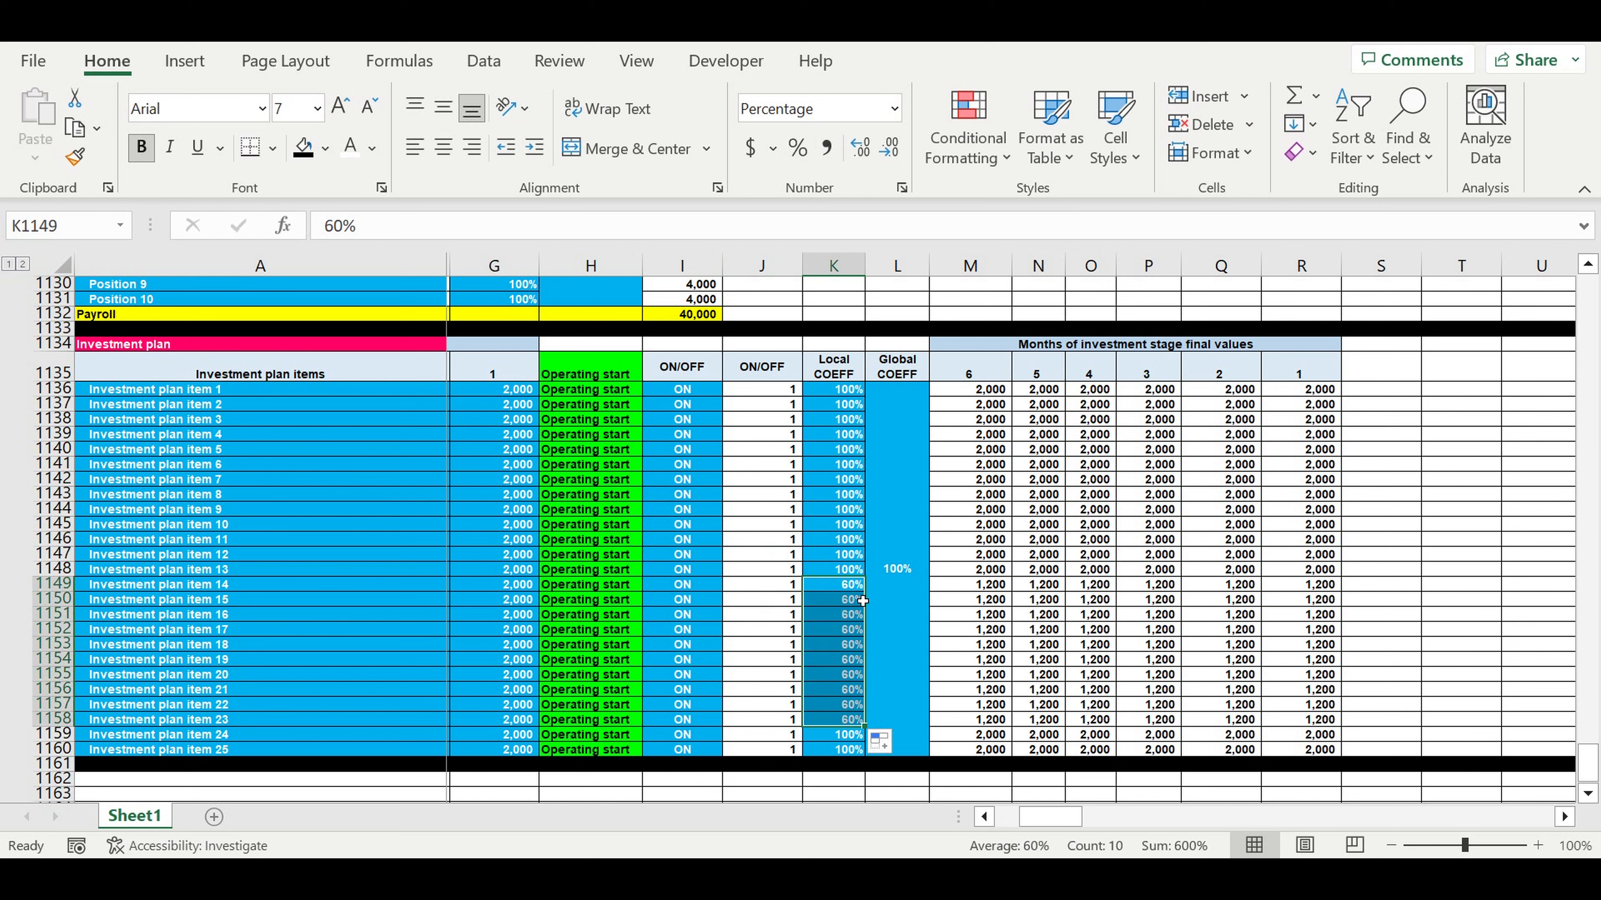
left_click(846, 556)
left_click_drag(872, 566, 877, 722)
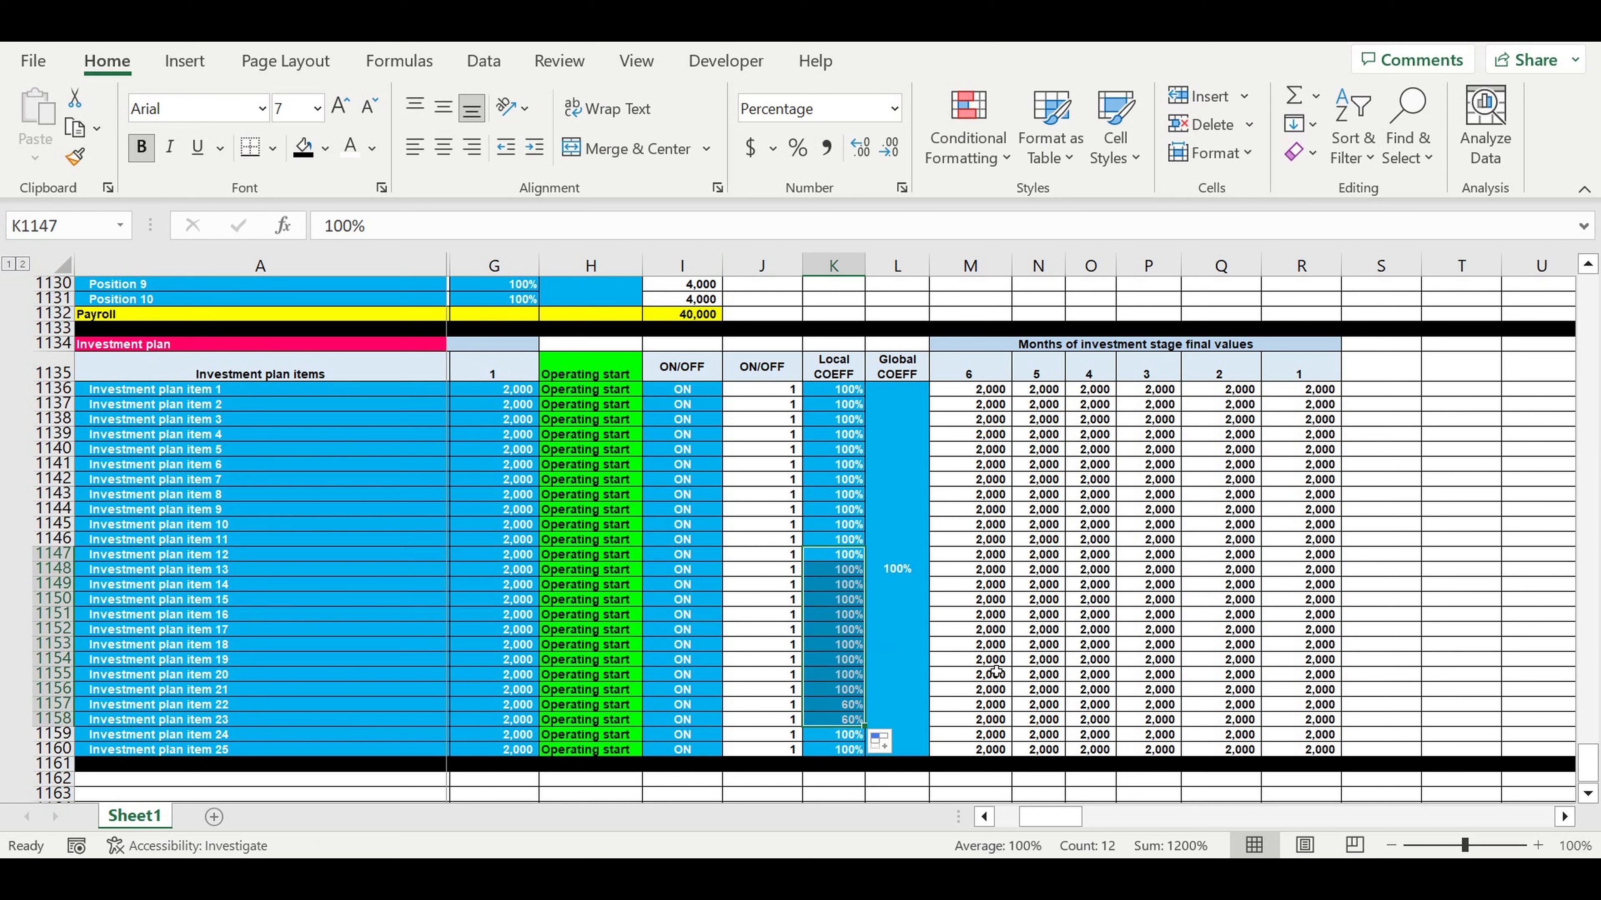
left_click(1005, 600)
left_click(1097, 601)
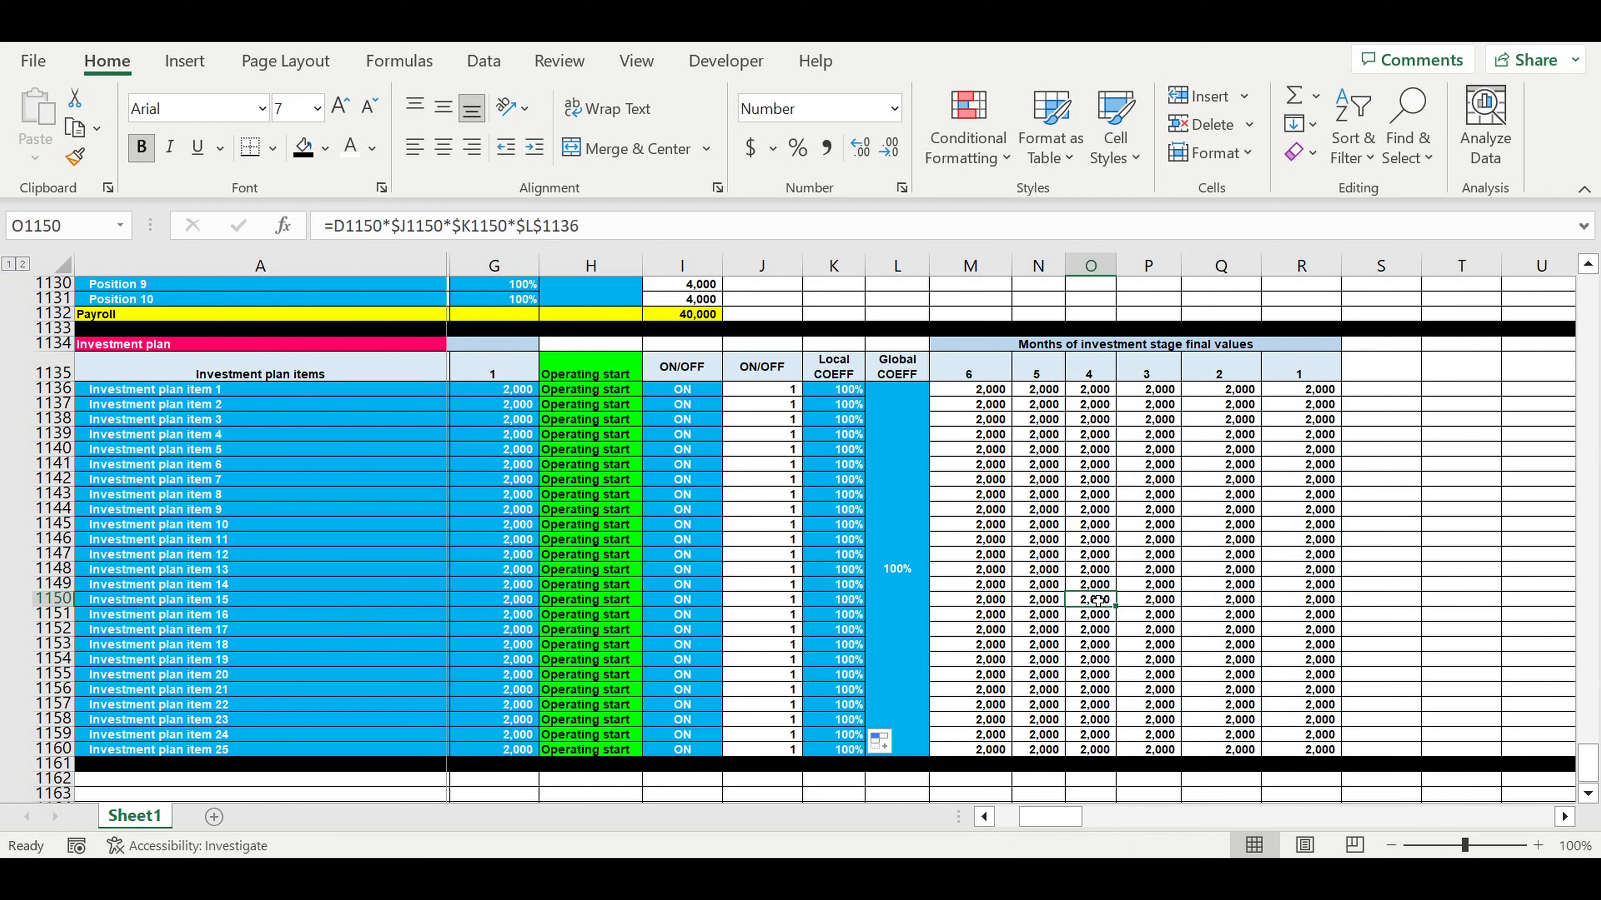
left_click(1082, 574)
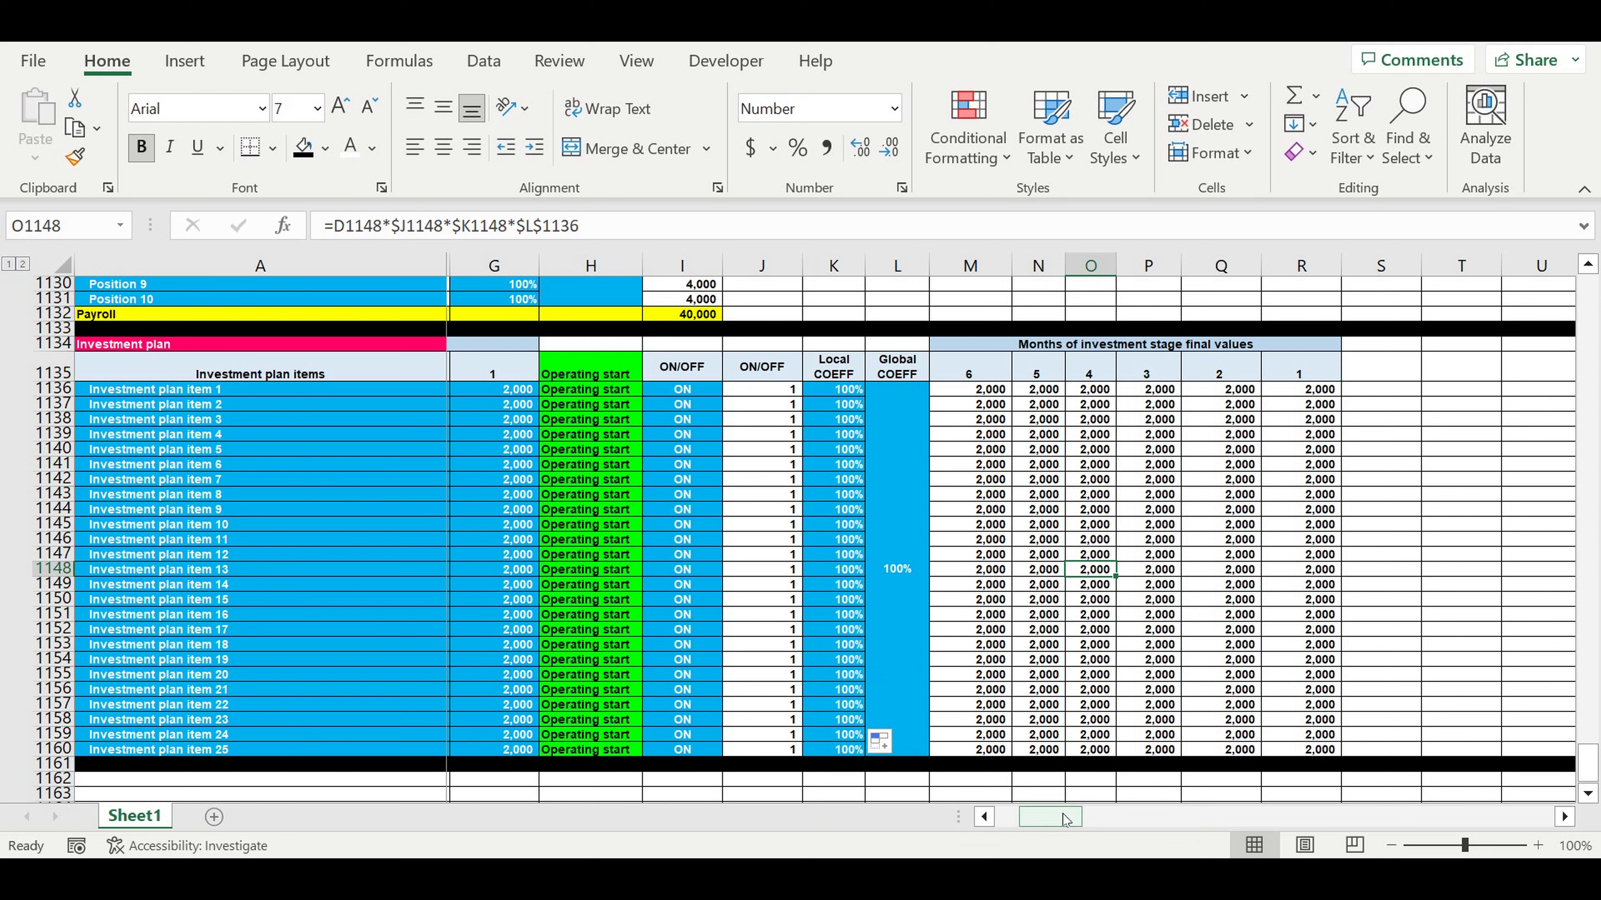
Give the total cell M1161 below the month 6 final values a yellow fill.
left_click_drag(985, 769, 1309, 768)
left_click(980, 769)
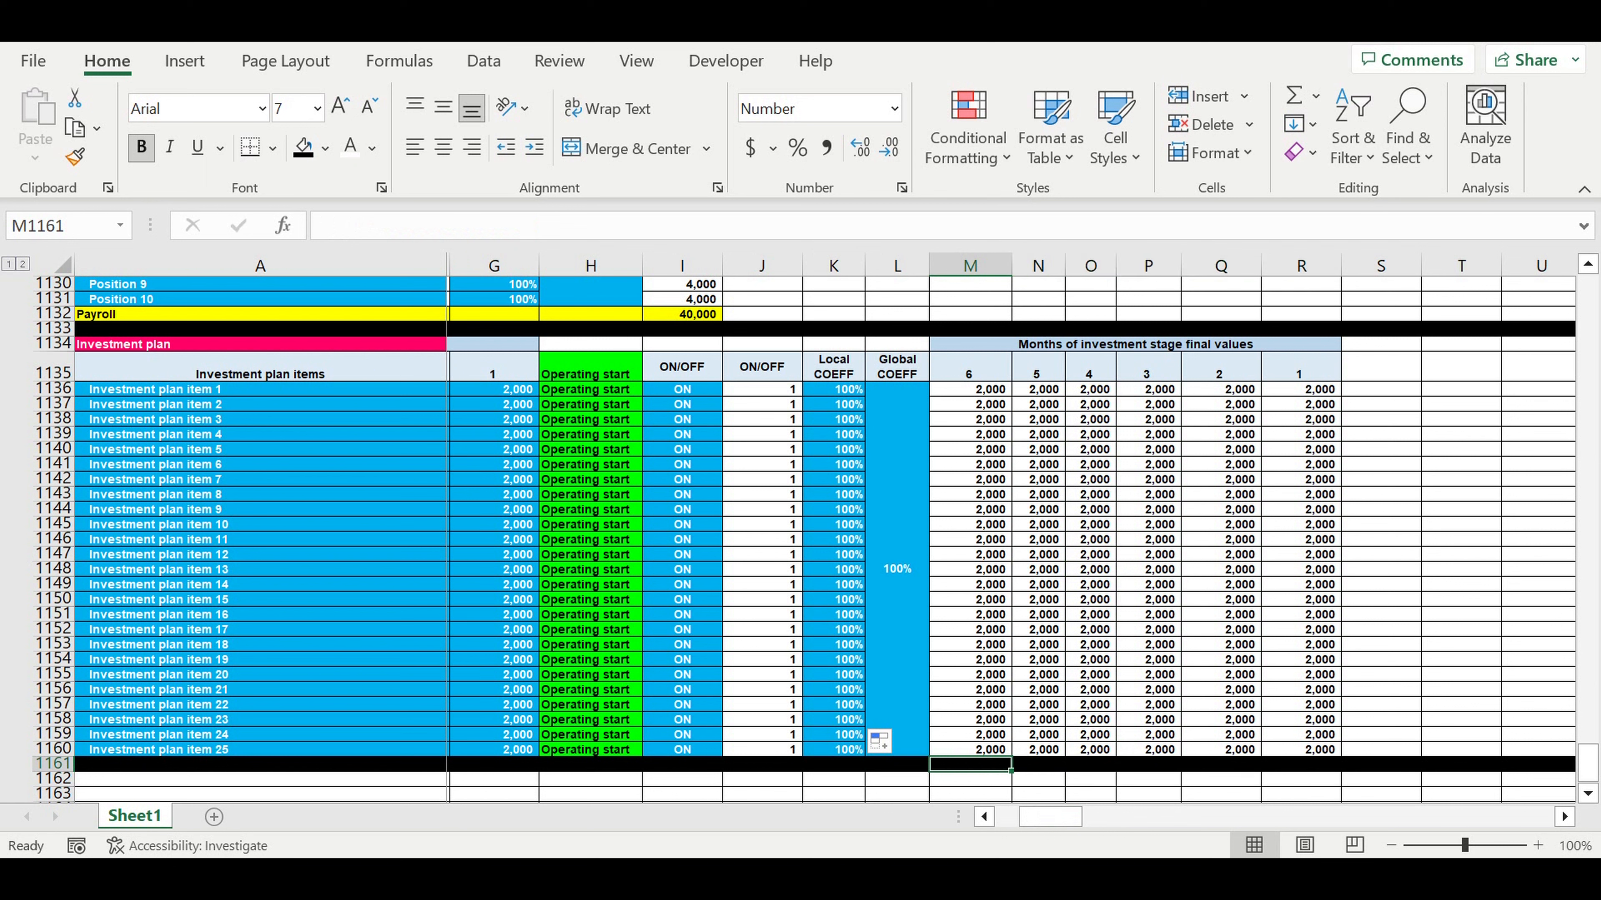
left_click(332, 147)
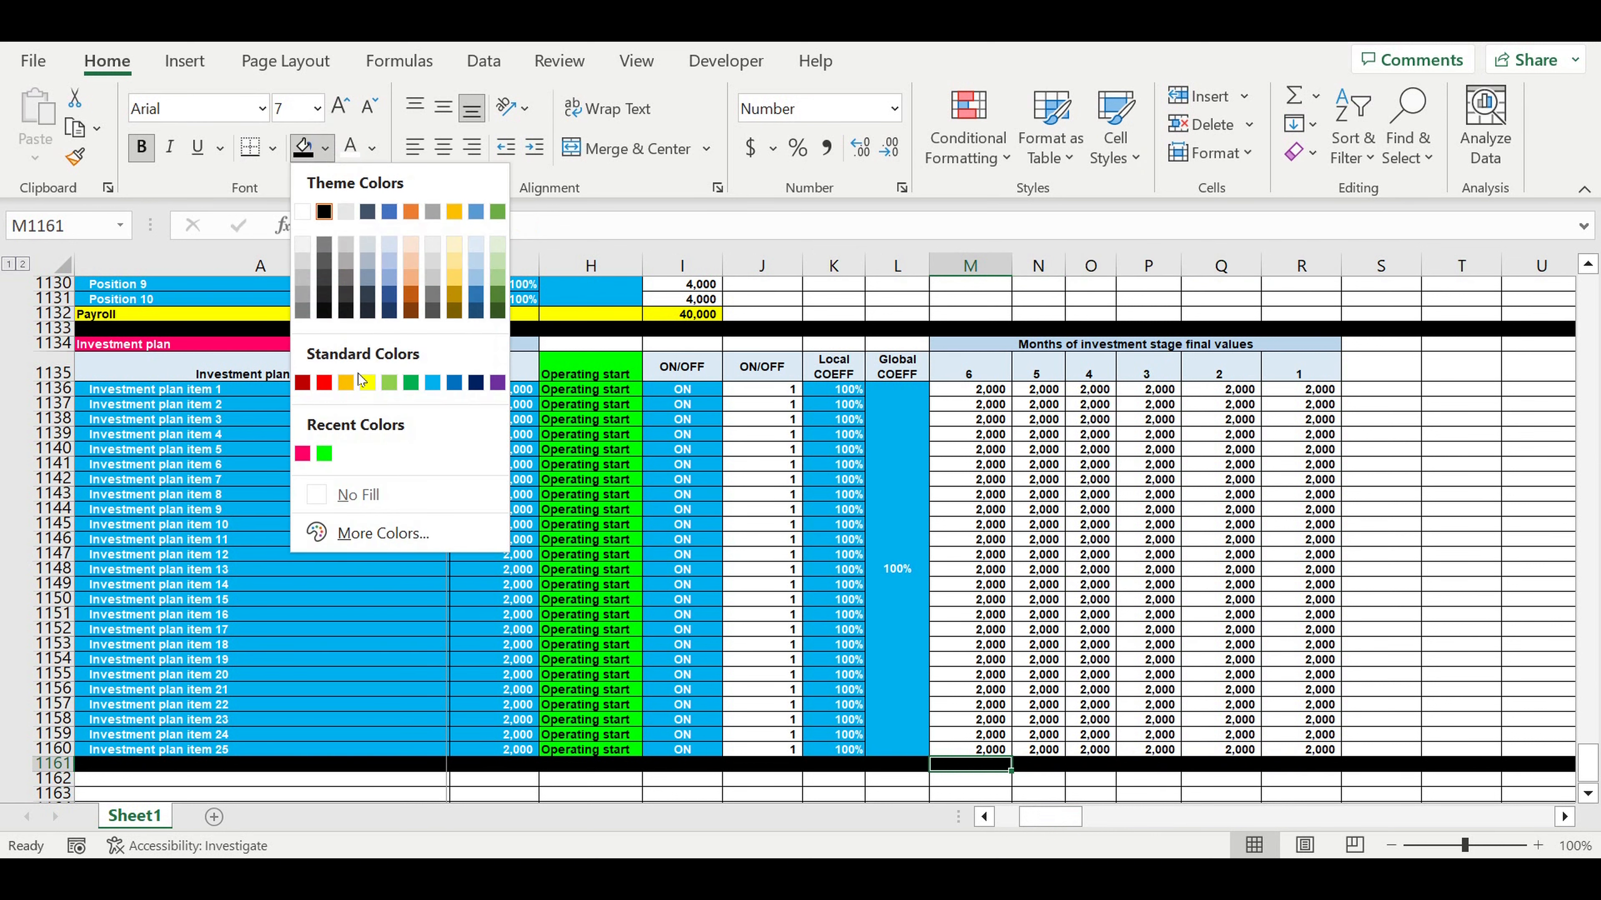
left_click(374, 383)
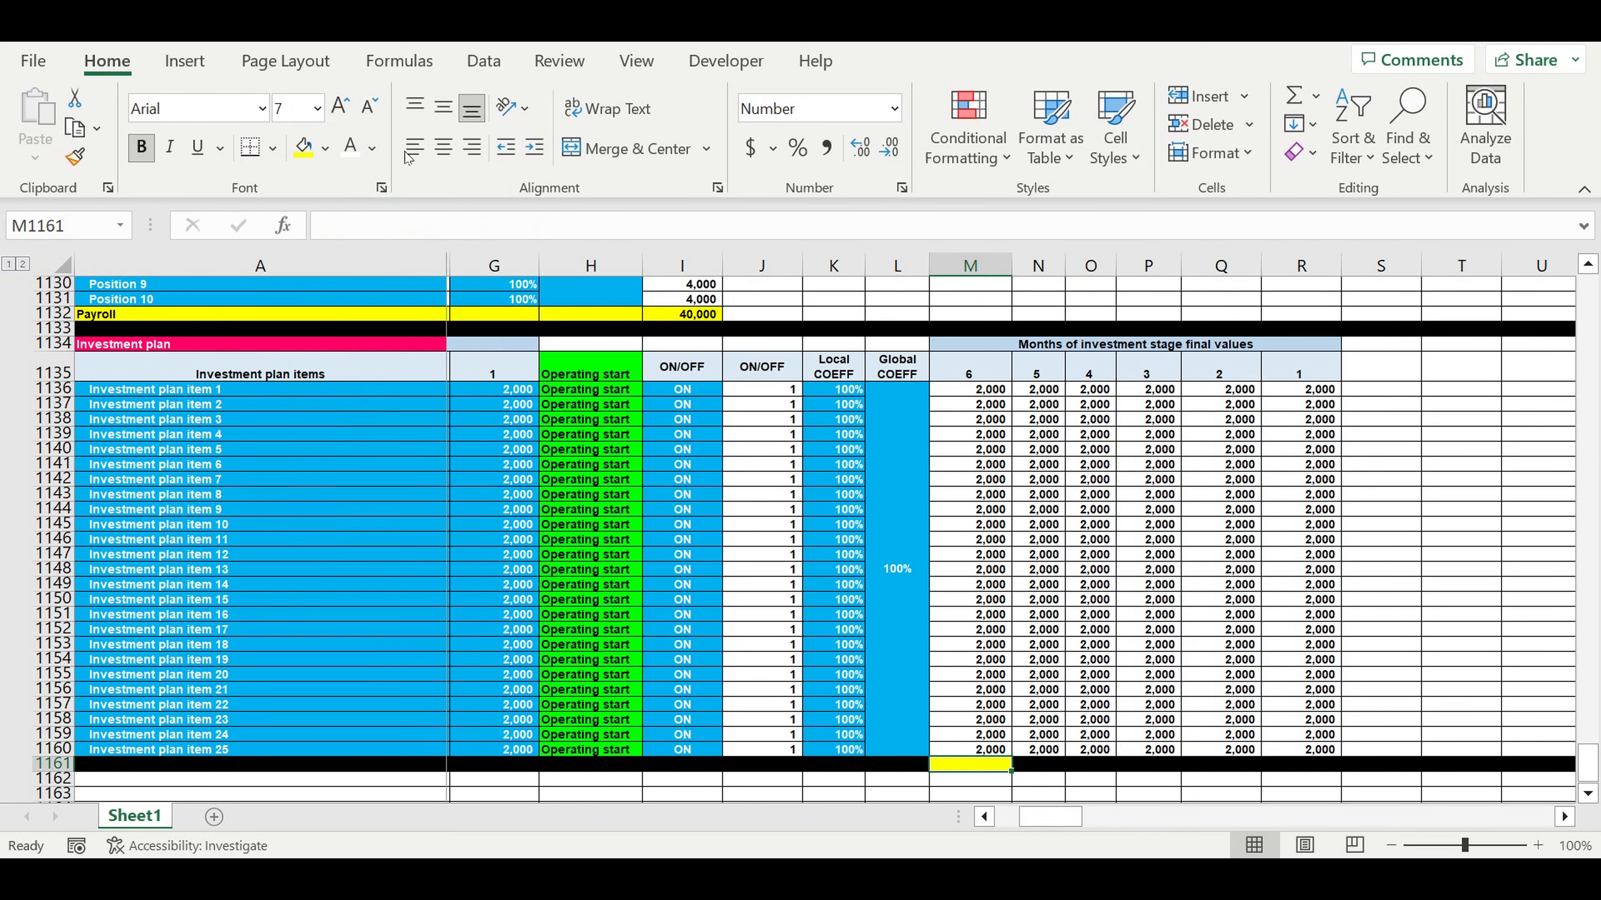
Total the month 6 final values in M1161 with =SUM(M1136:M1160) and extend the total across to R1161.
left_click(1294, 96)
left_click_drag(974, 389, 1003, 750)
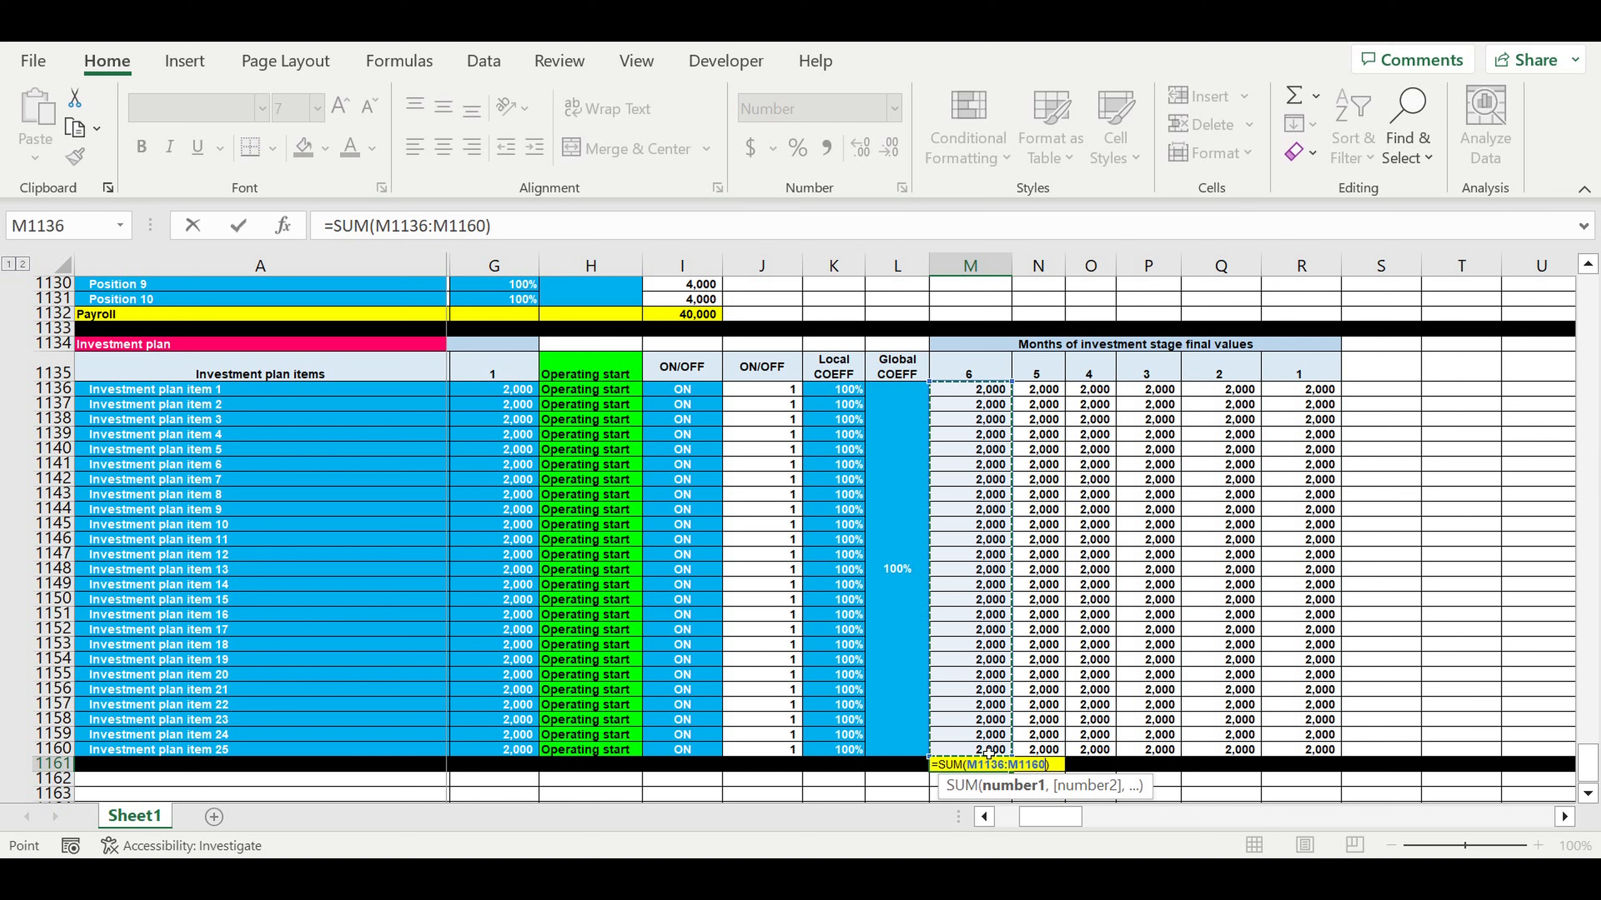
key("Return")
left_click(1009, 767)
left_click_drag(1015, 781, 1336, 767)
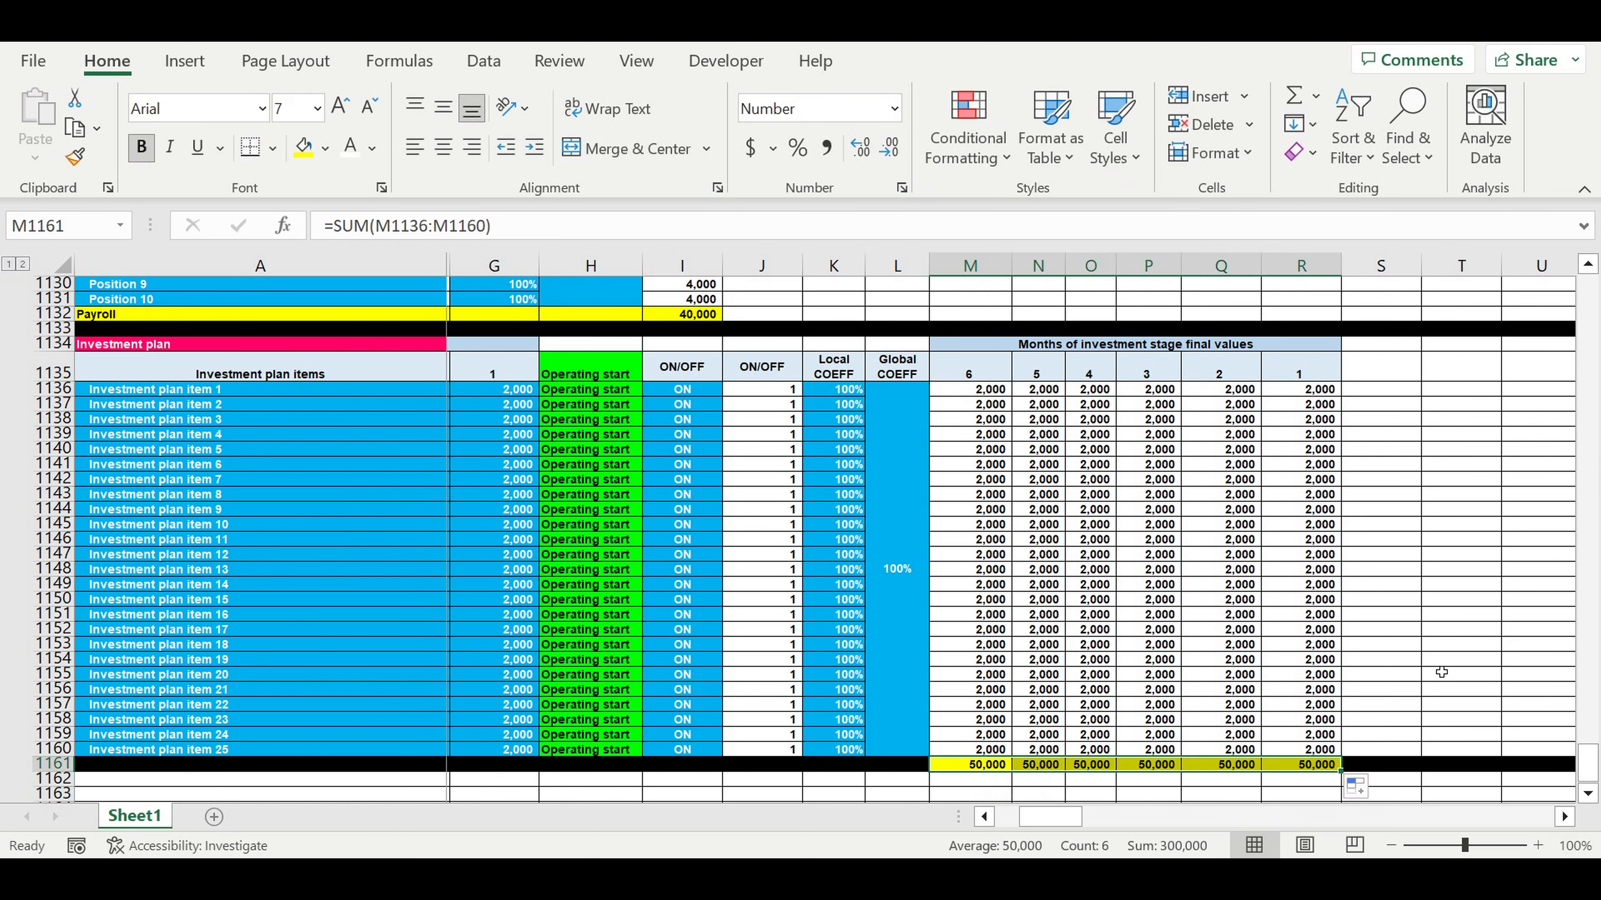
left_click(1442, 649)
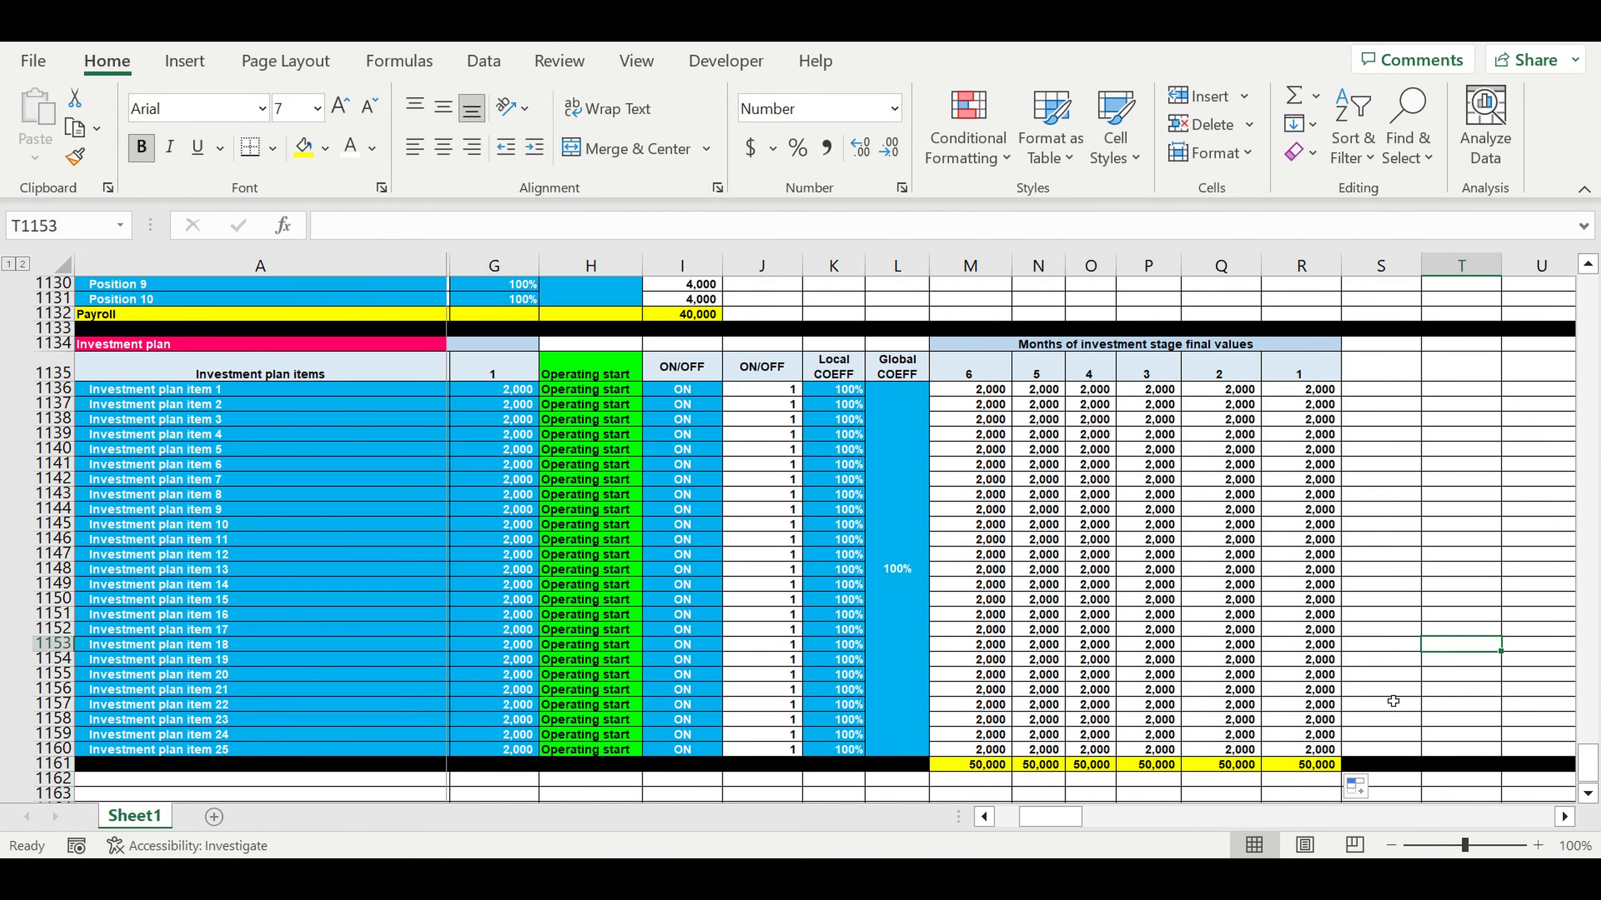
Give the Fixed cost total in G1118 white text and a red fill.
left_click_drag(1032, 814, 1002, 813)
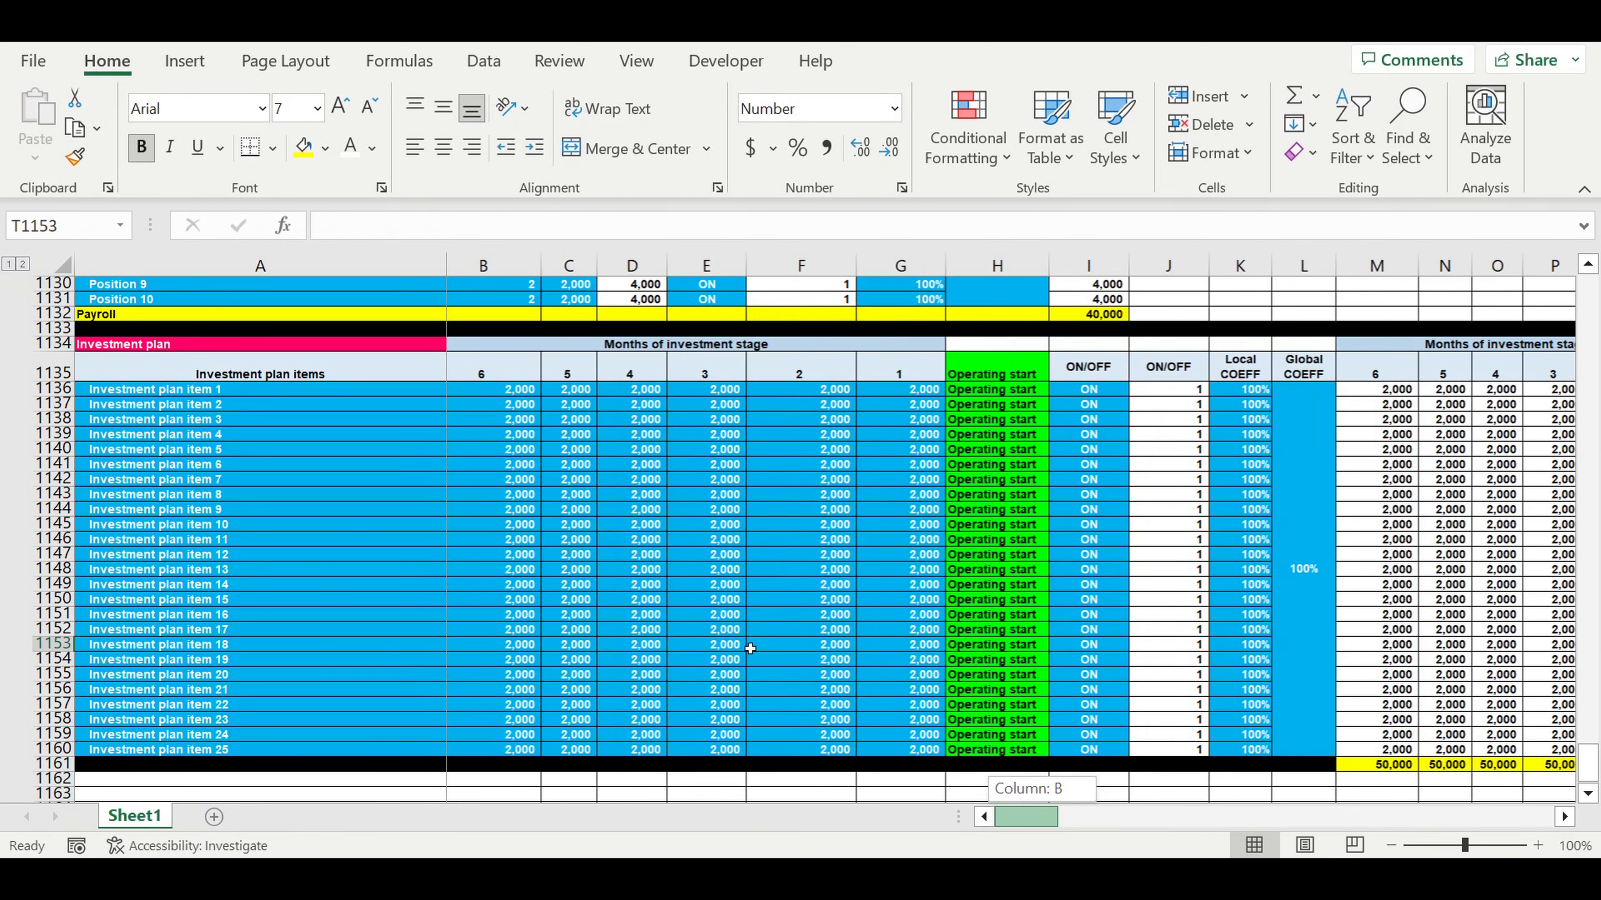
scroll(735, 572, "up", 7)
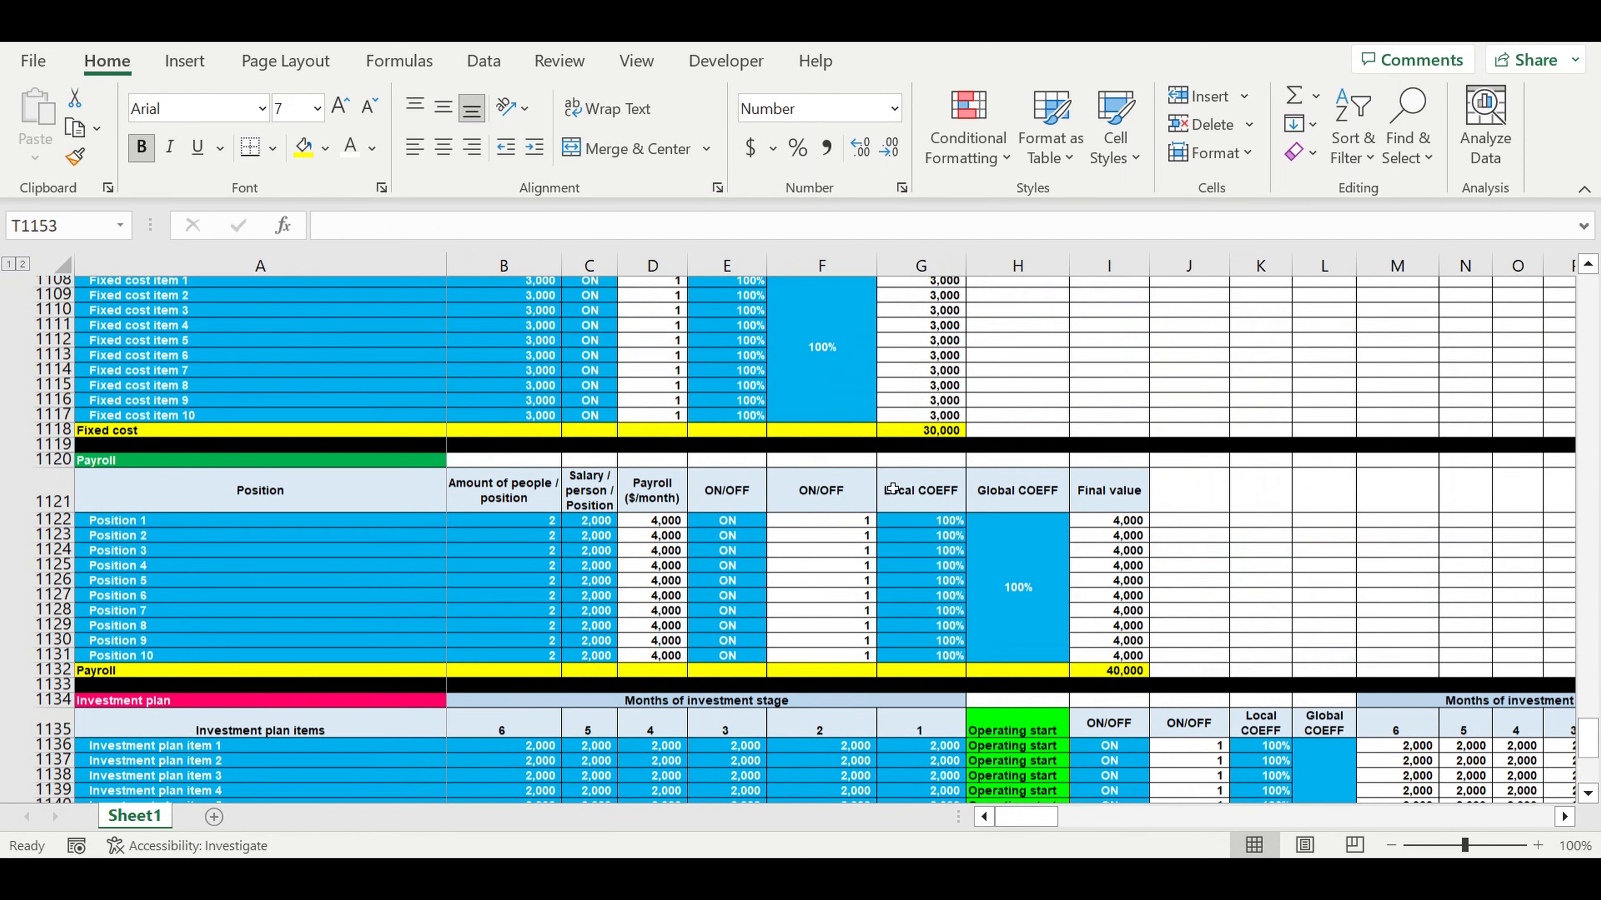
scroll(893, 488, "up", 3)
left_click(938, 569)
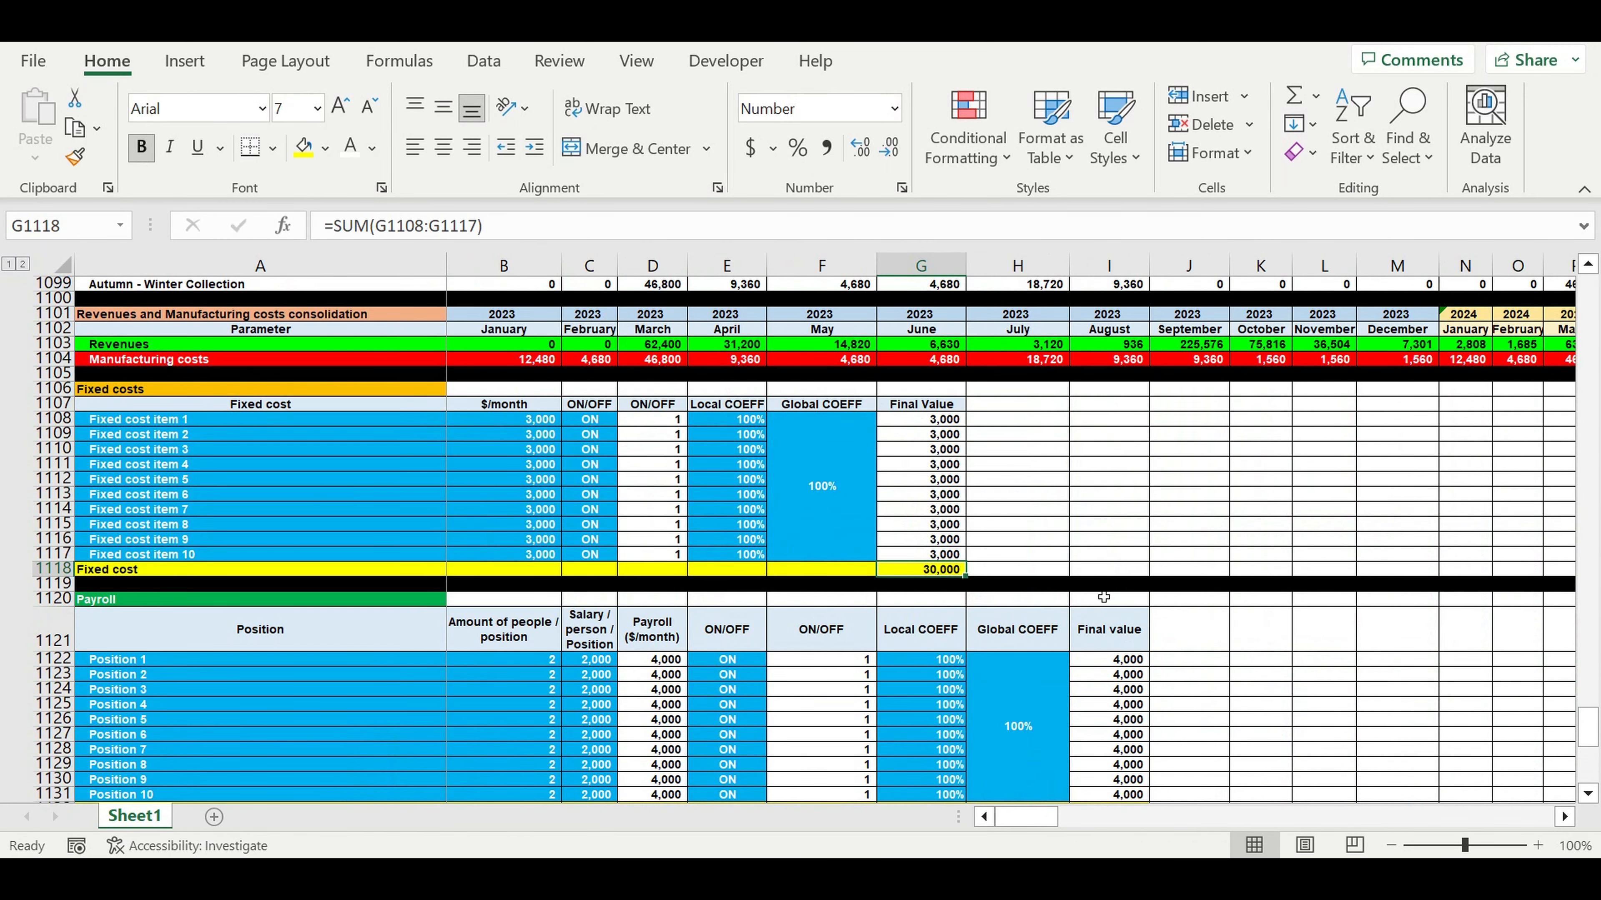
left_click(350, 146)
left_click(327, 147)
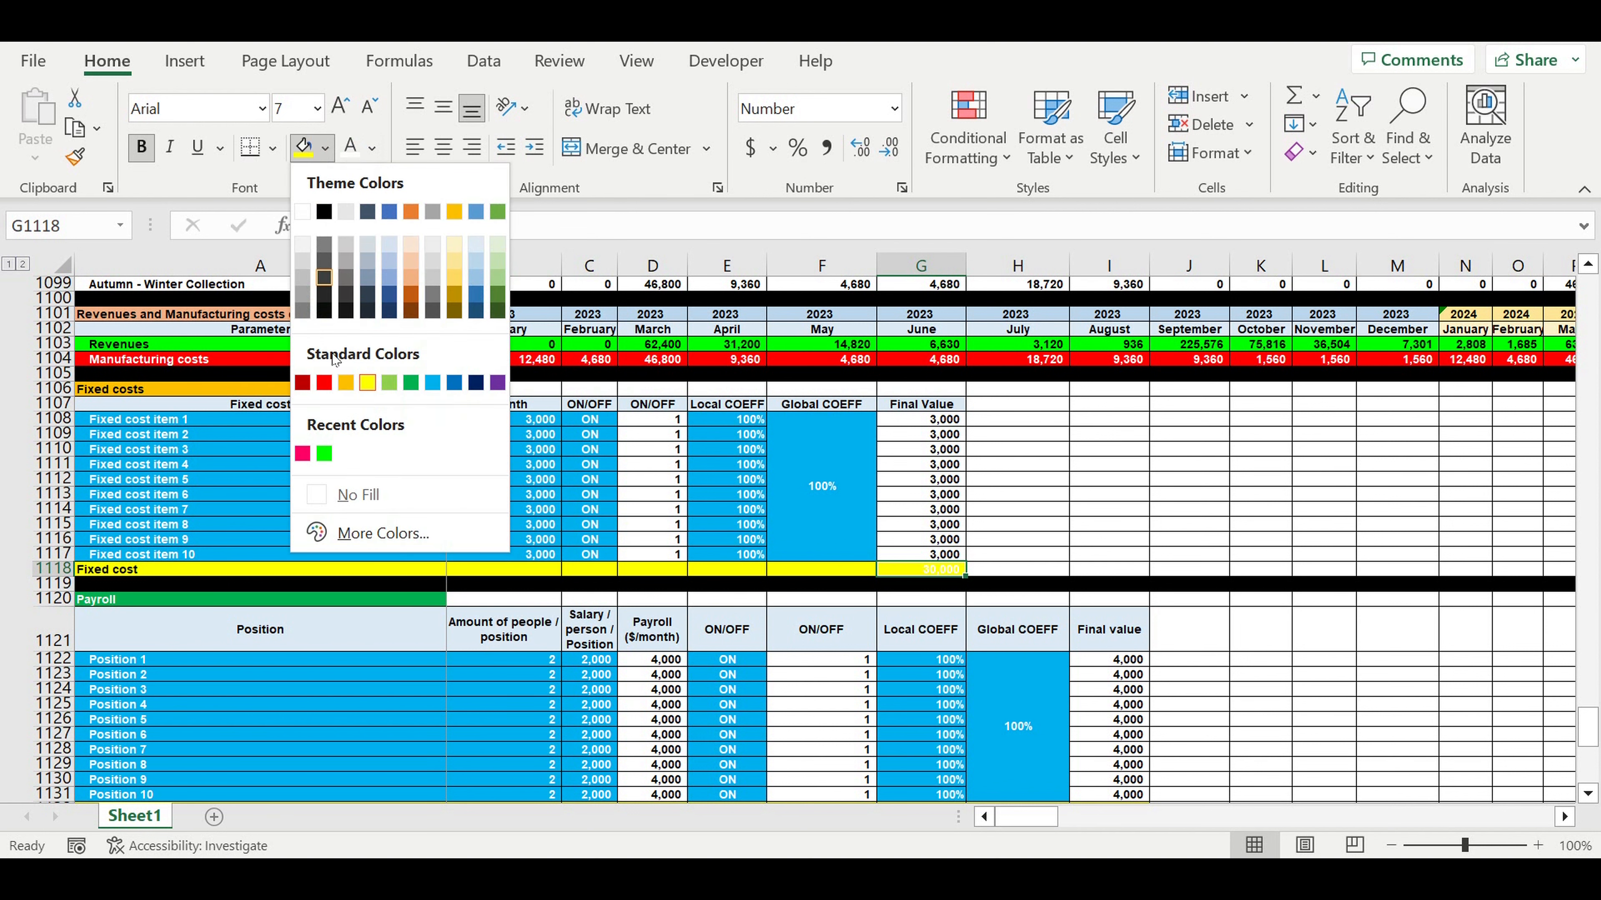
left_click(325, 382)
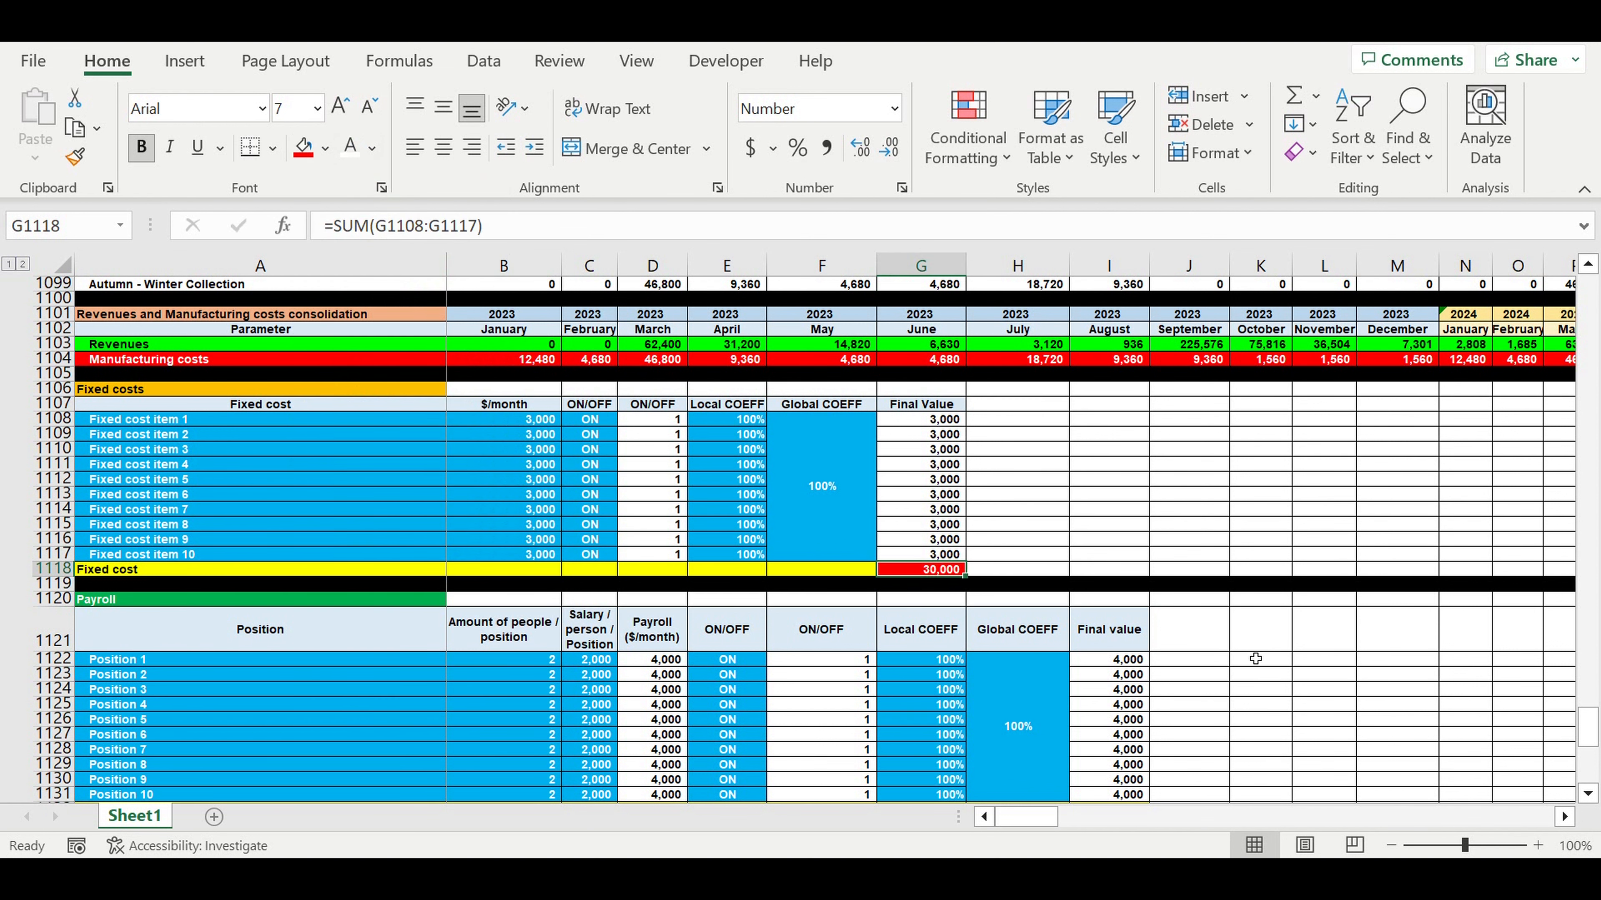
Give the Payroll total in I1132 a red fill and white text.
scroll(1256, 659, "down", 3)
left_click(1125, 678)
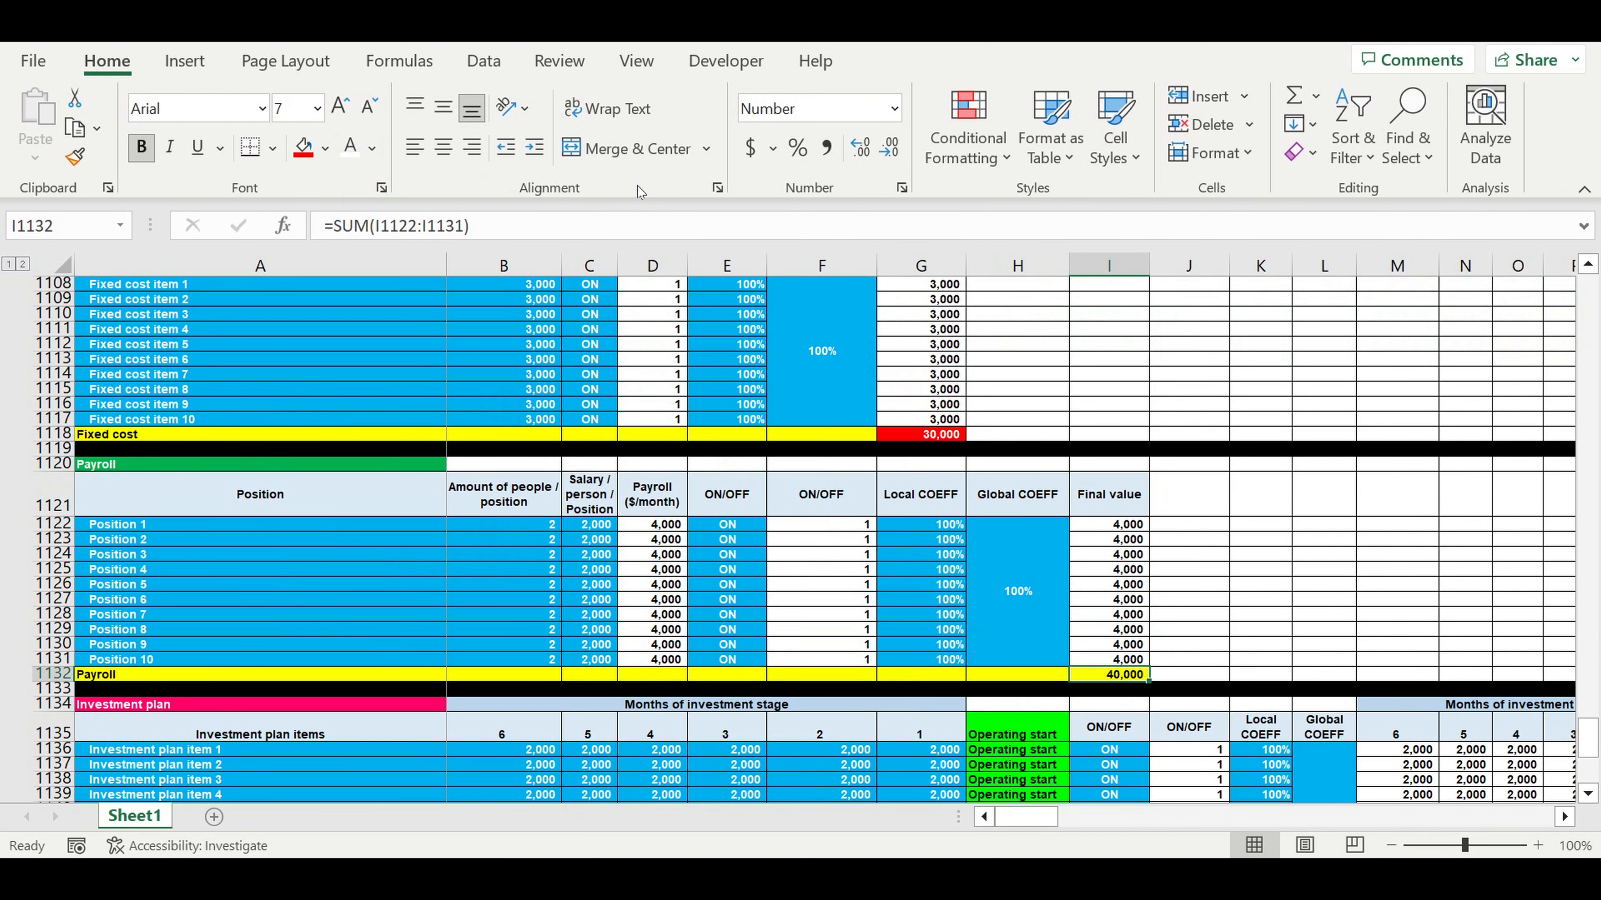
left_click(303, 148)
left_click(353, 151)
Give the investment plan's monthly totals in M1161:R1161 a red fill and white text.
scroll(1329, 580, "down", 7)
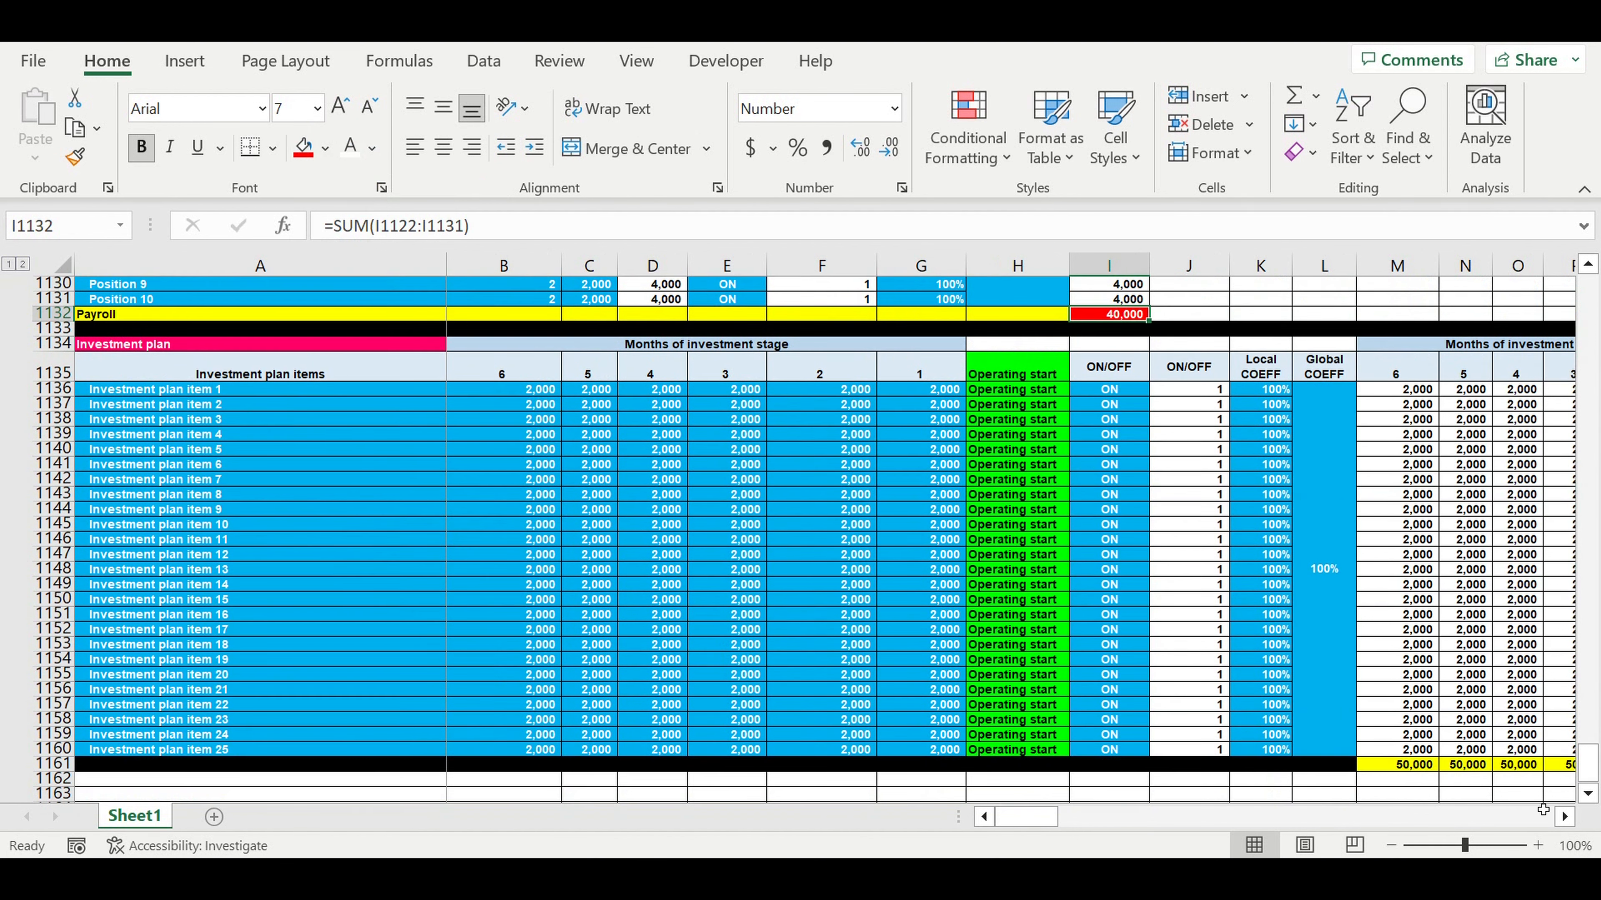
left_click(1565, 817)
left_click(1564, 817)
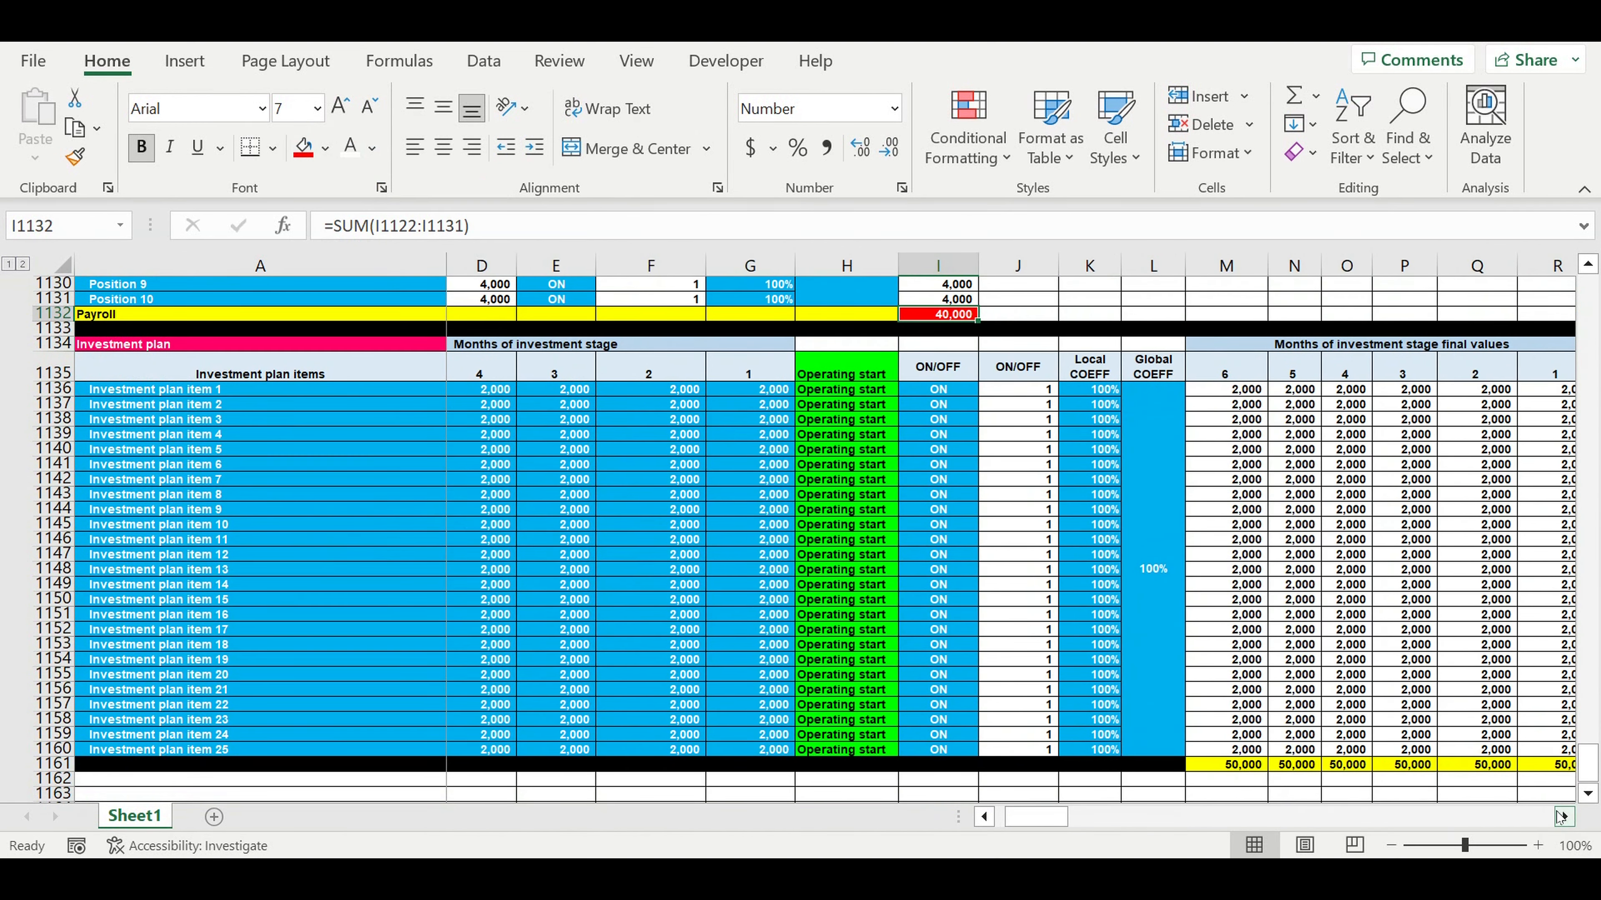
left_click(1564, 817)
left_click(1564, 817)
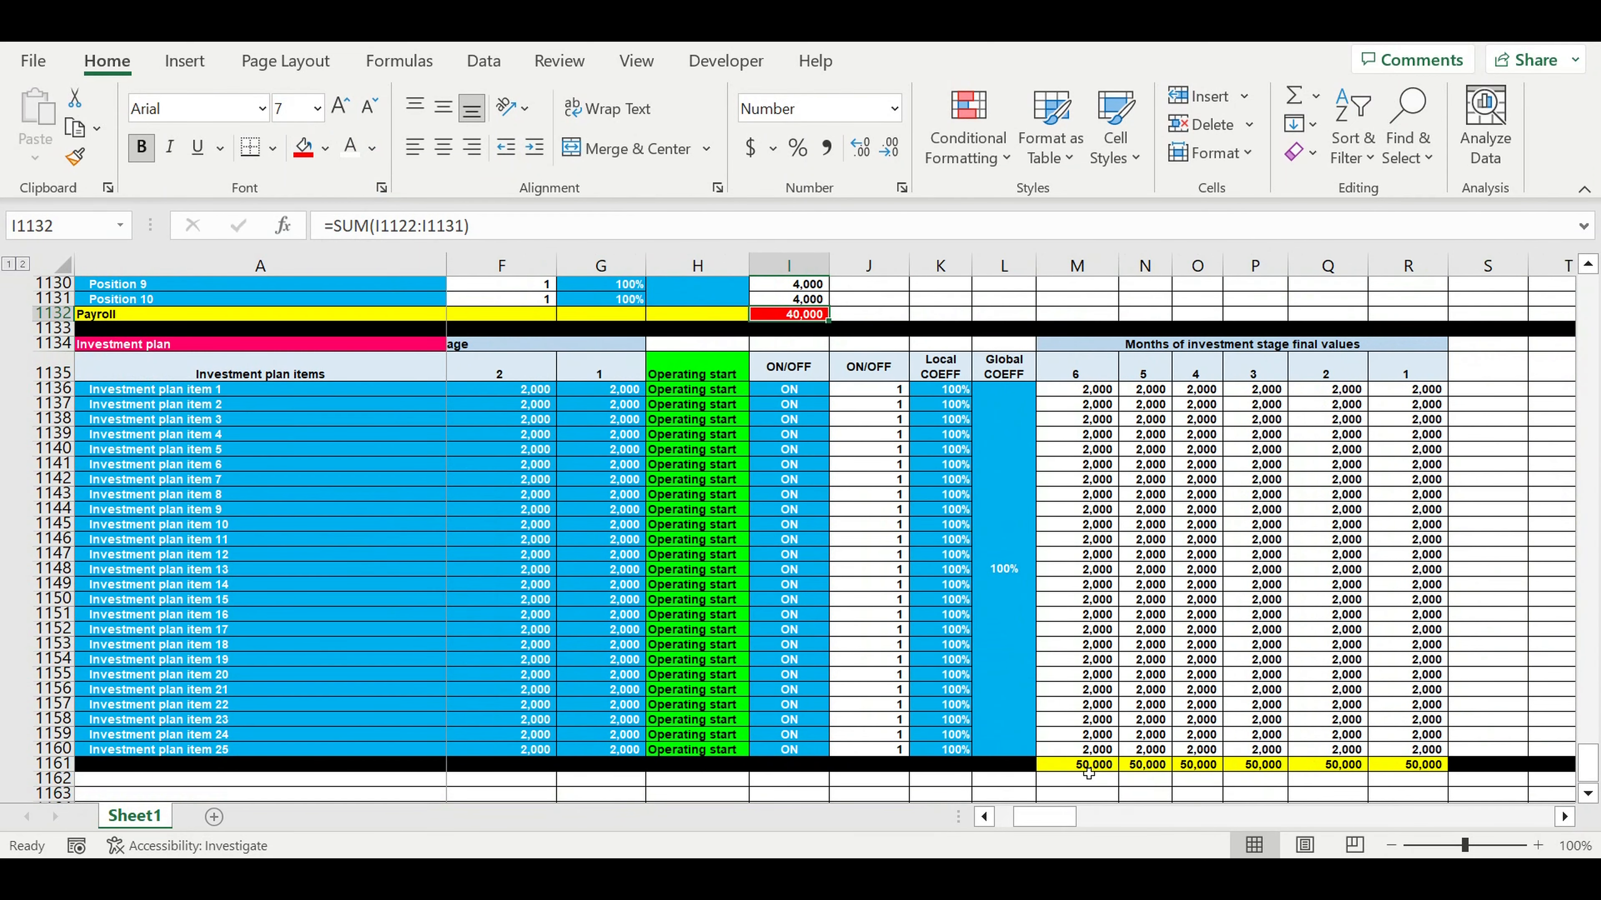
left_click_drag(1085, 770, 1427, 766)
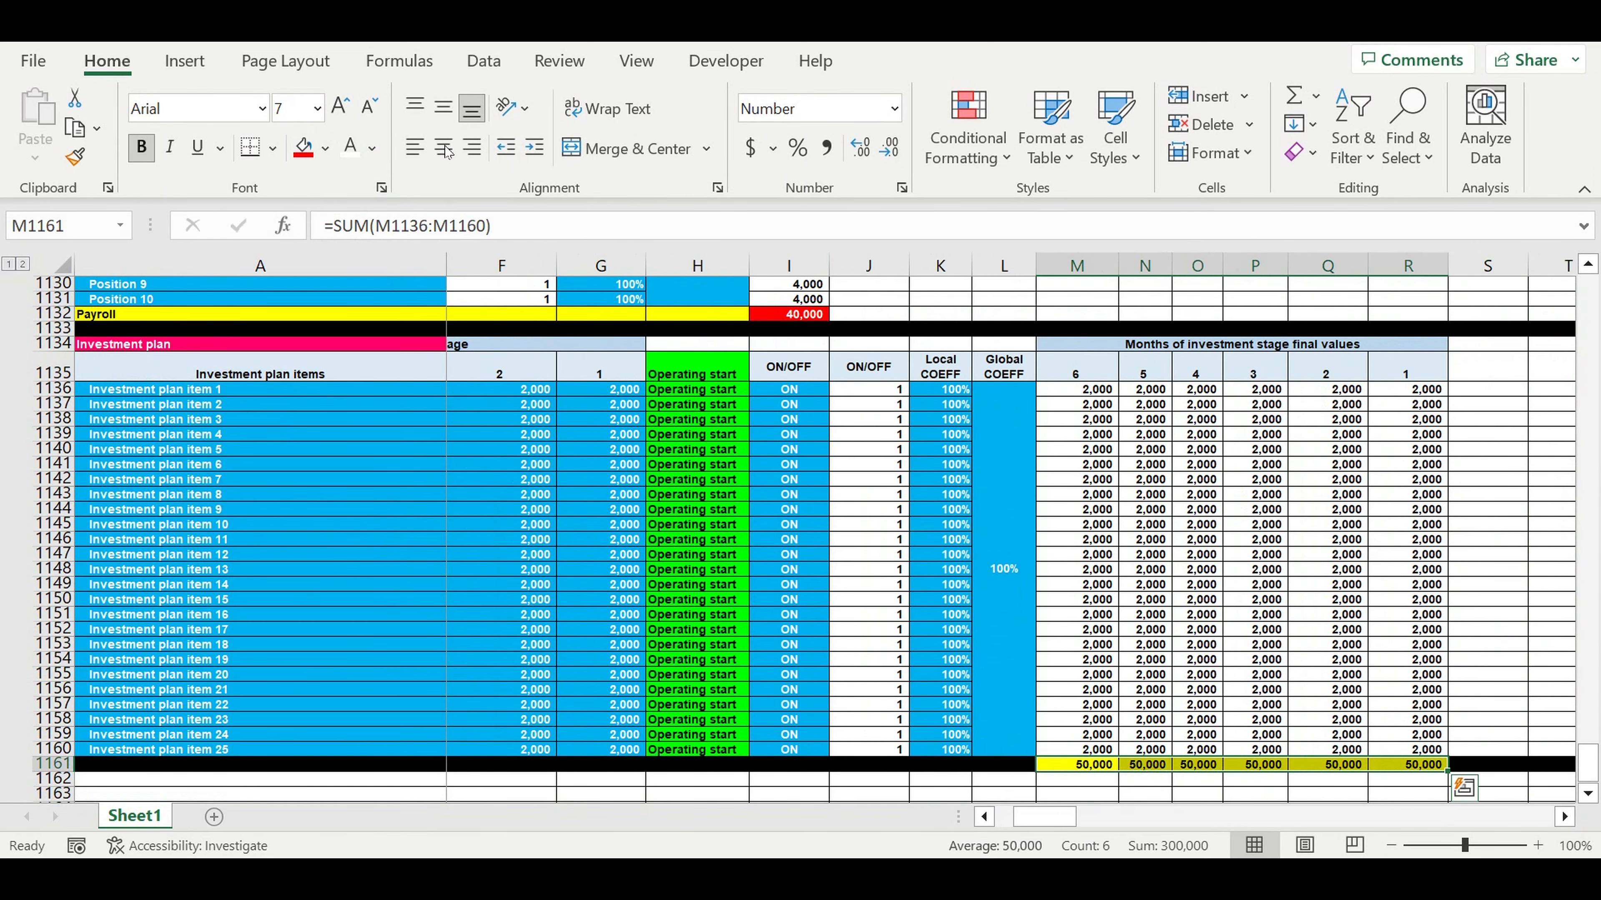
left_click(303, 159)
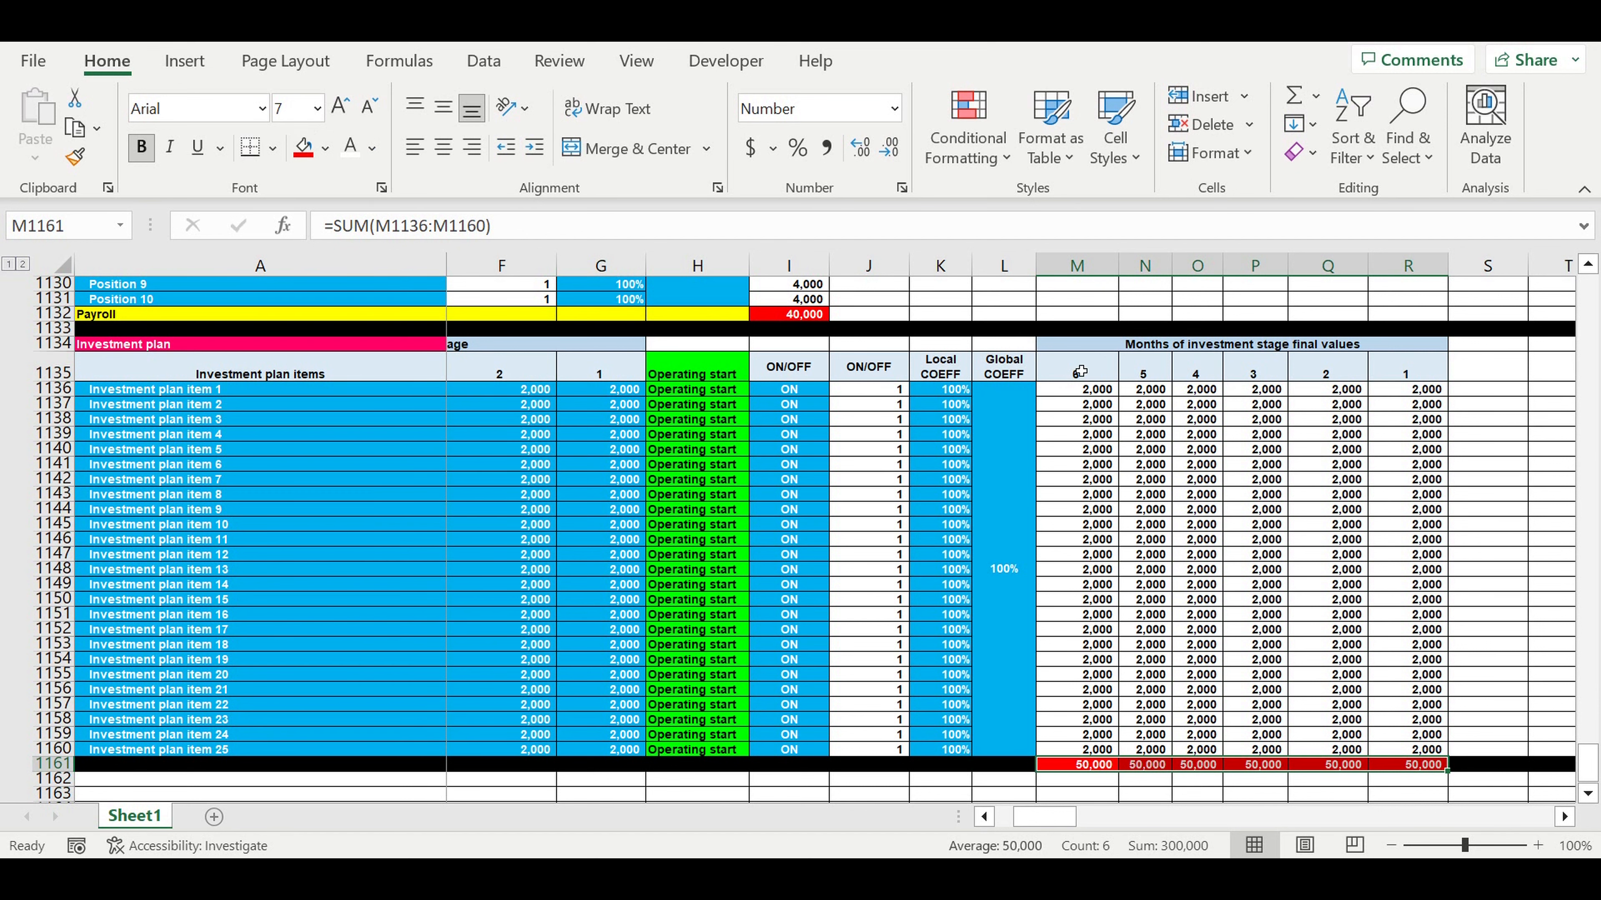
left_click(1208, 425)
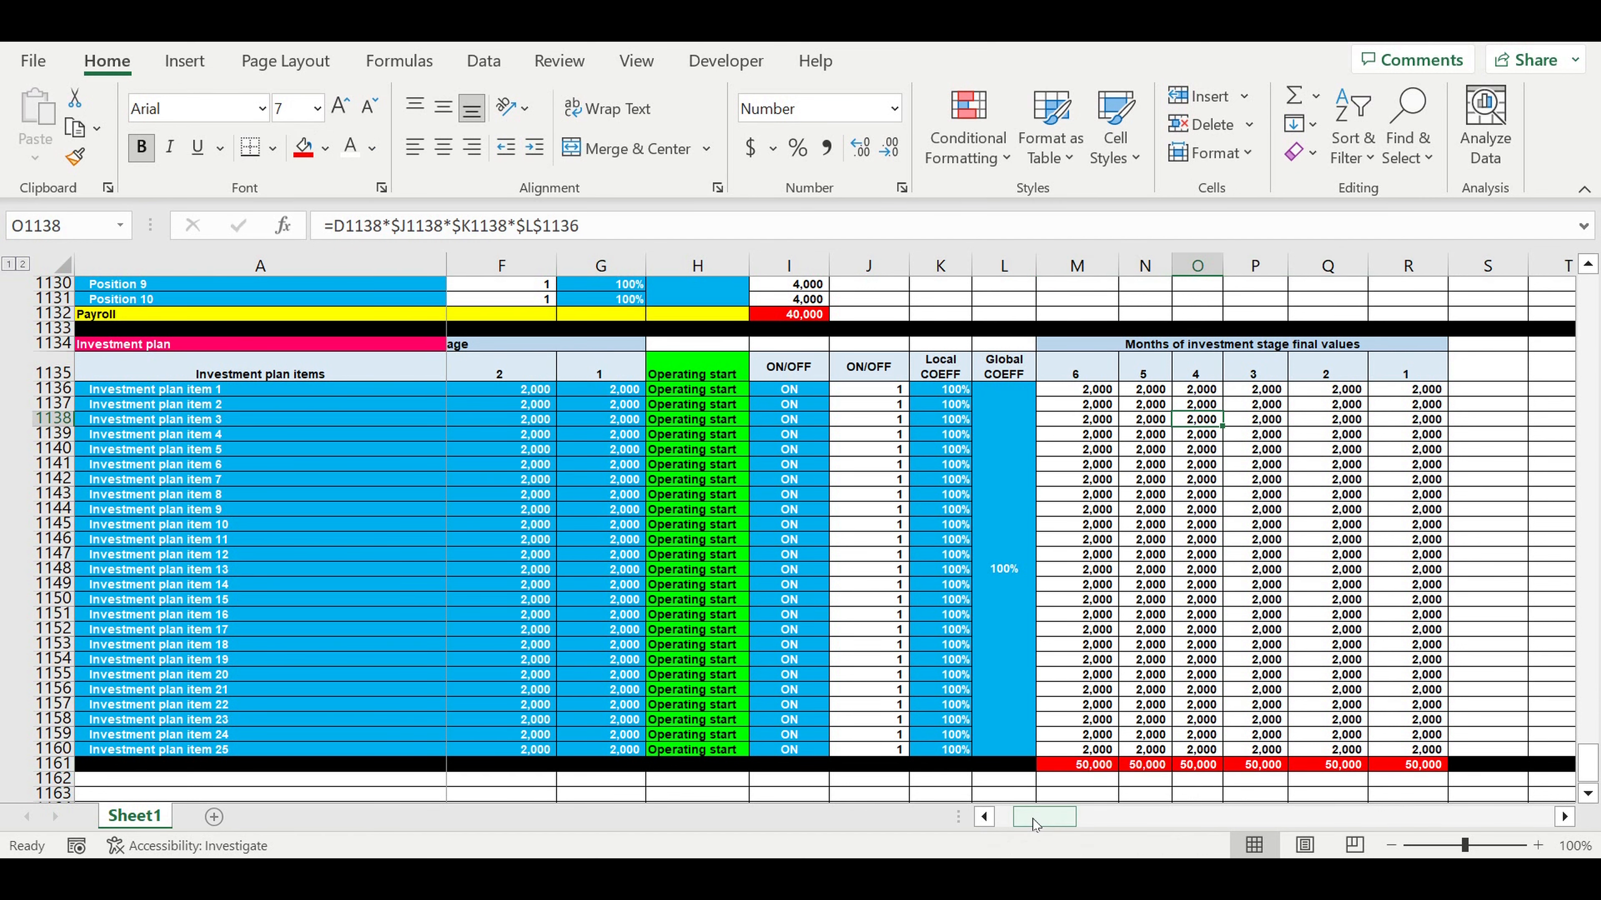
Enter the label "Store lifecycle (months)" in A1162 below the investment plan table.
left_click_drag(1036, 826, 1019, 826)
scroll(232, 674, "down", 2)
scroll(232, 674, "down", 2)
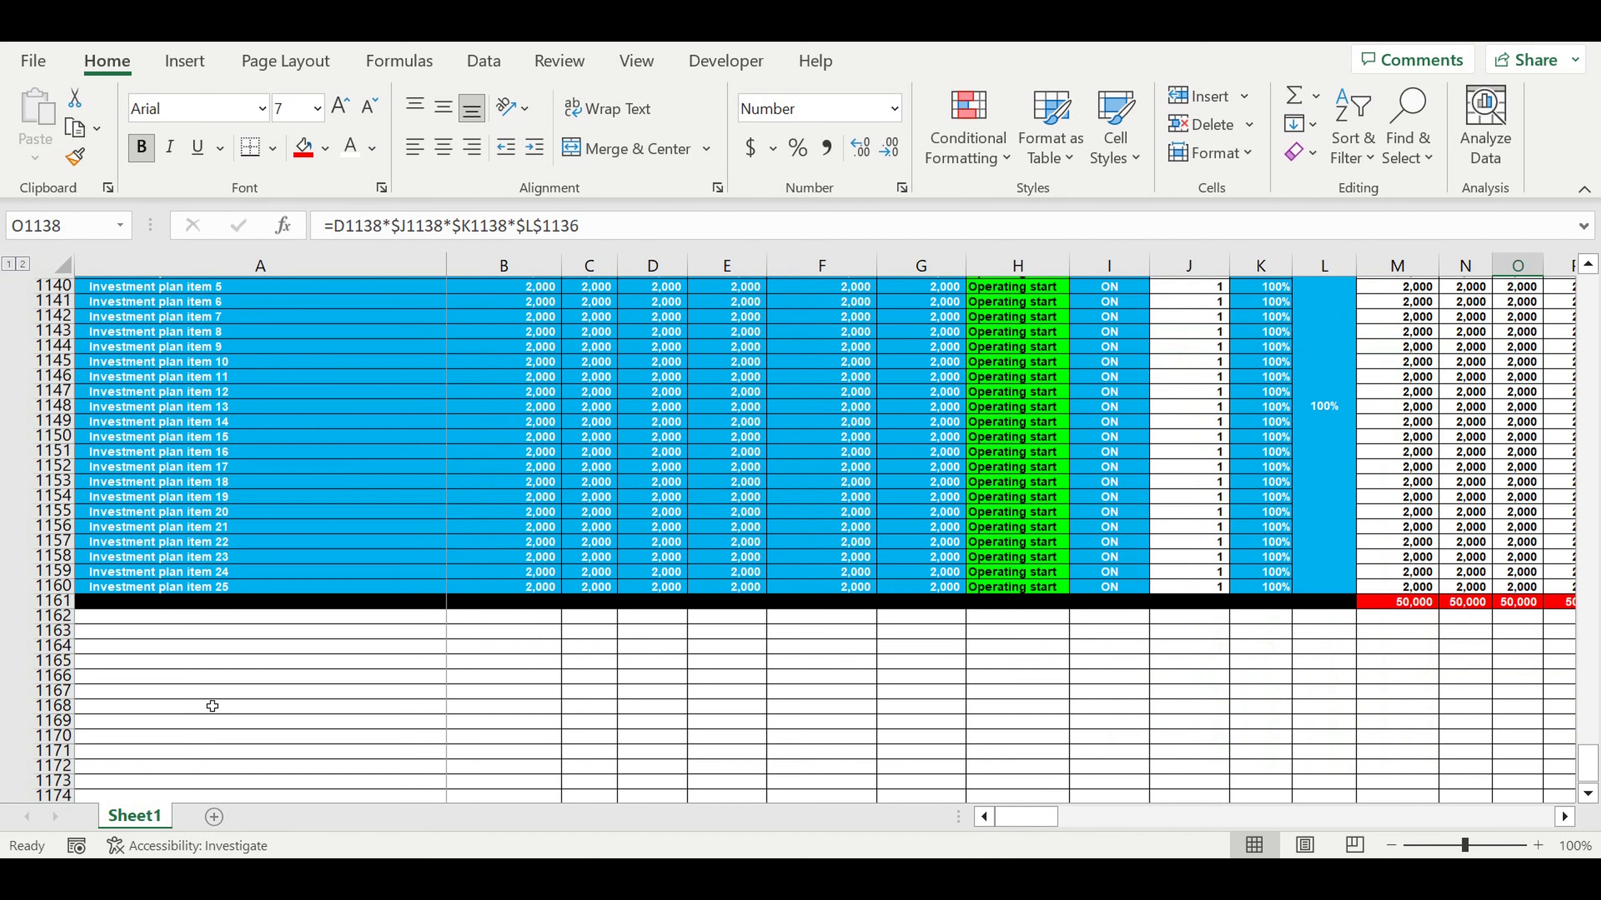
left_click(208, 600)
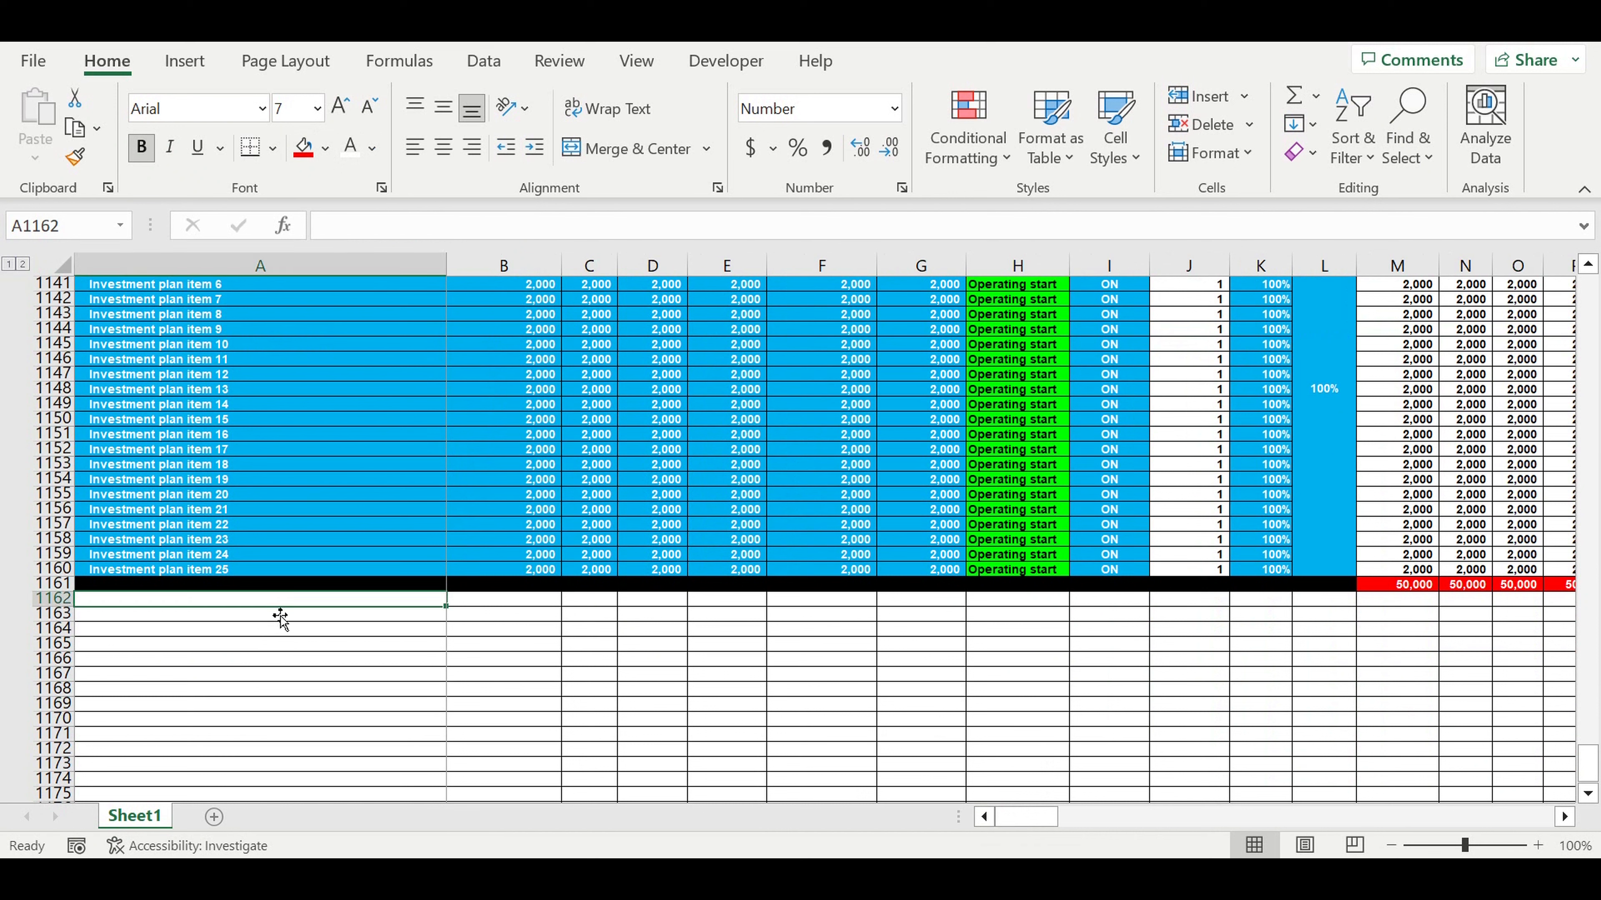
type("Store ")
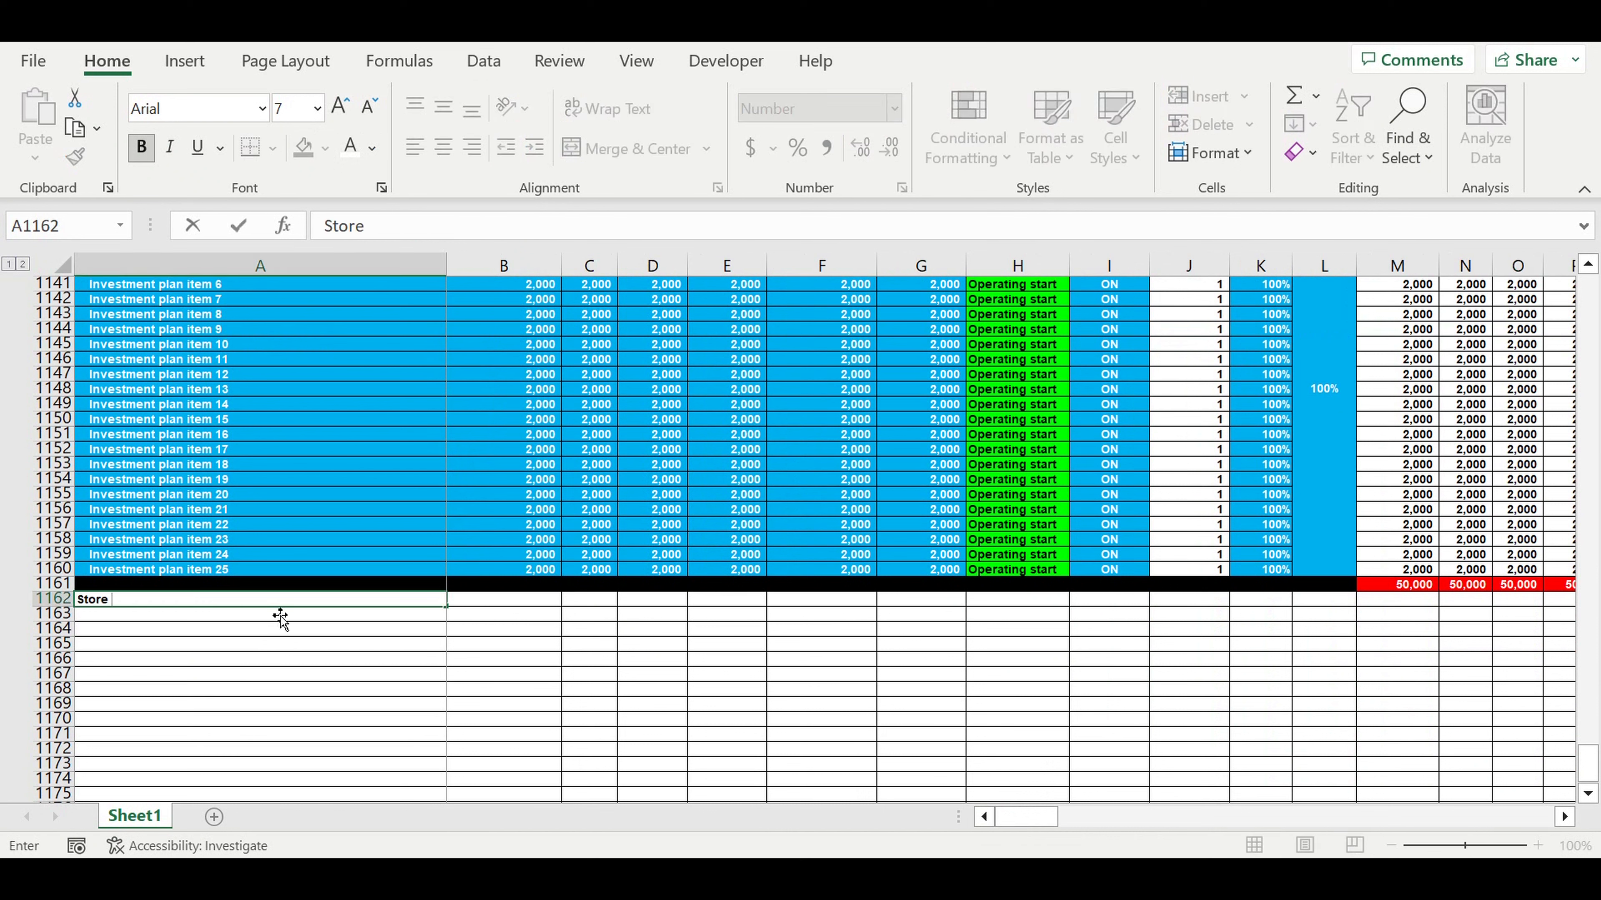
type("lifecycle (months")
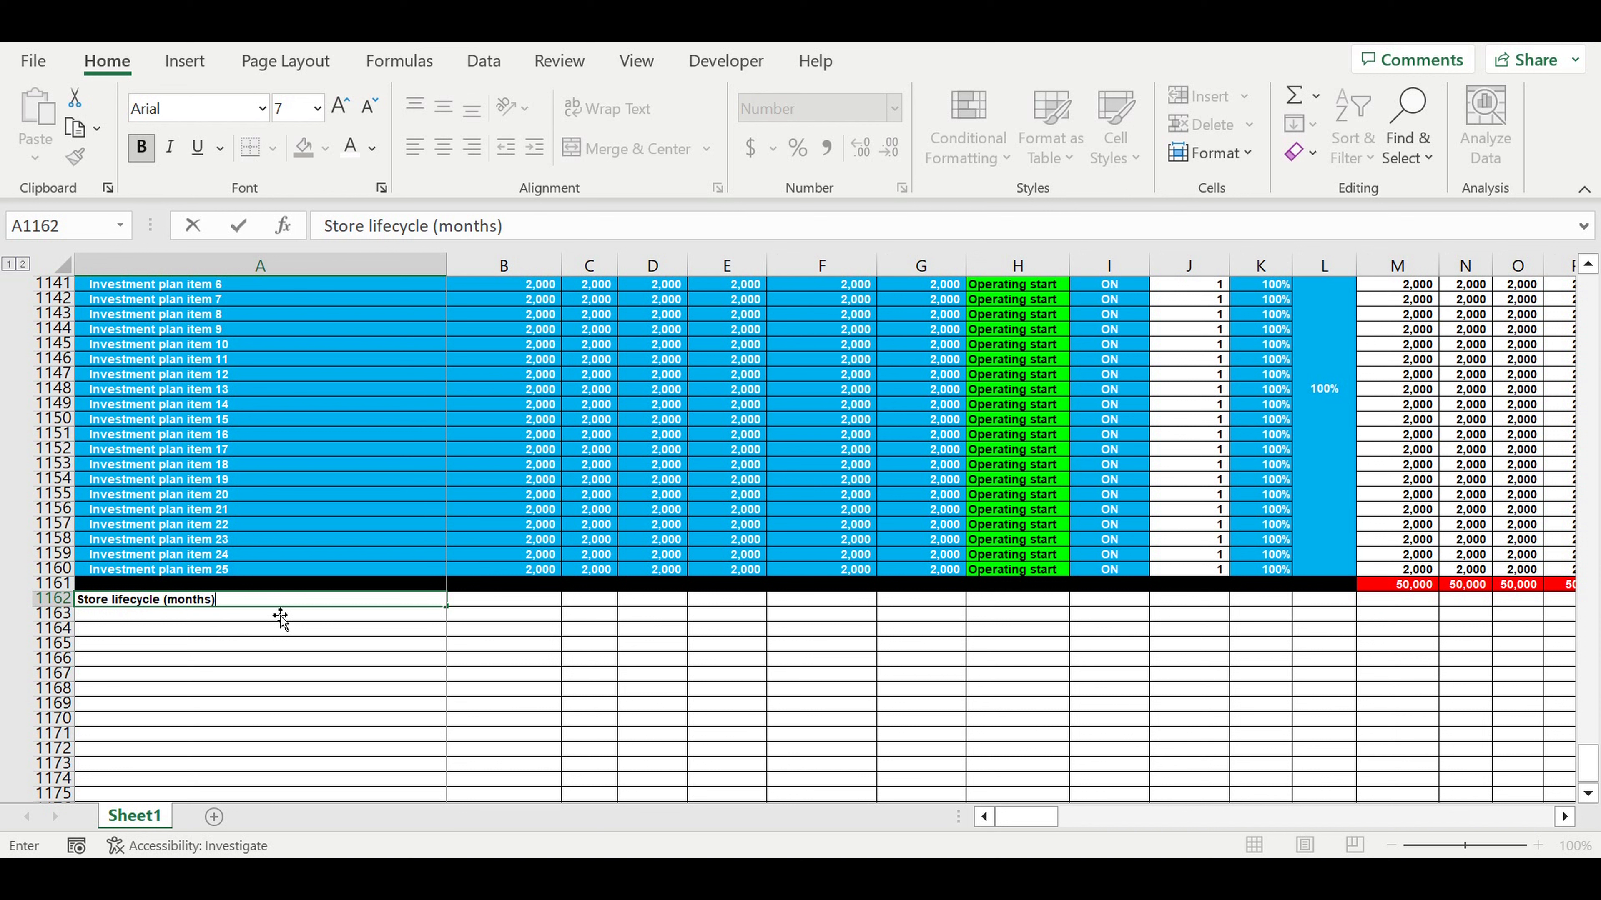
key("Return")
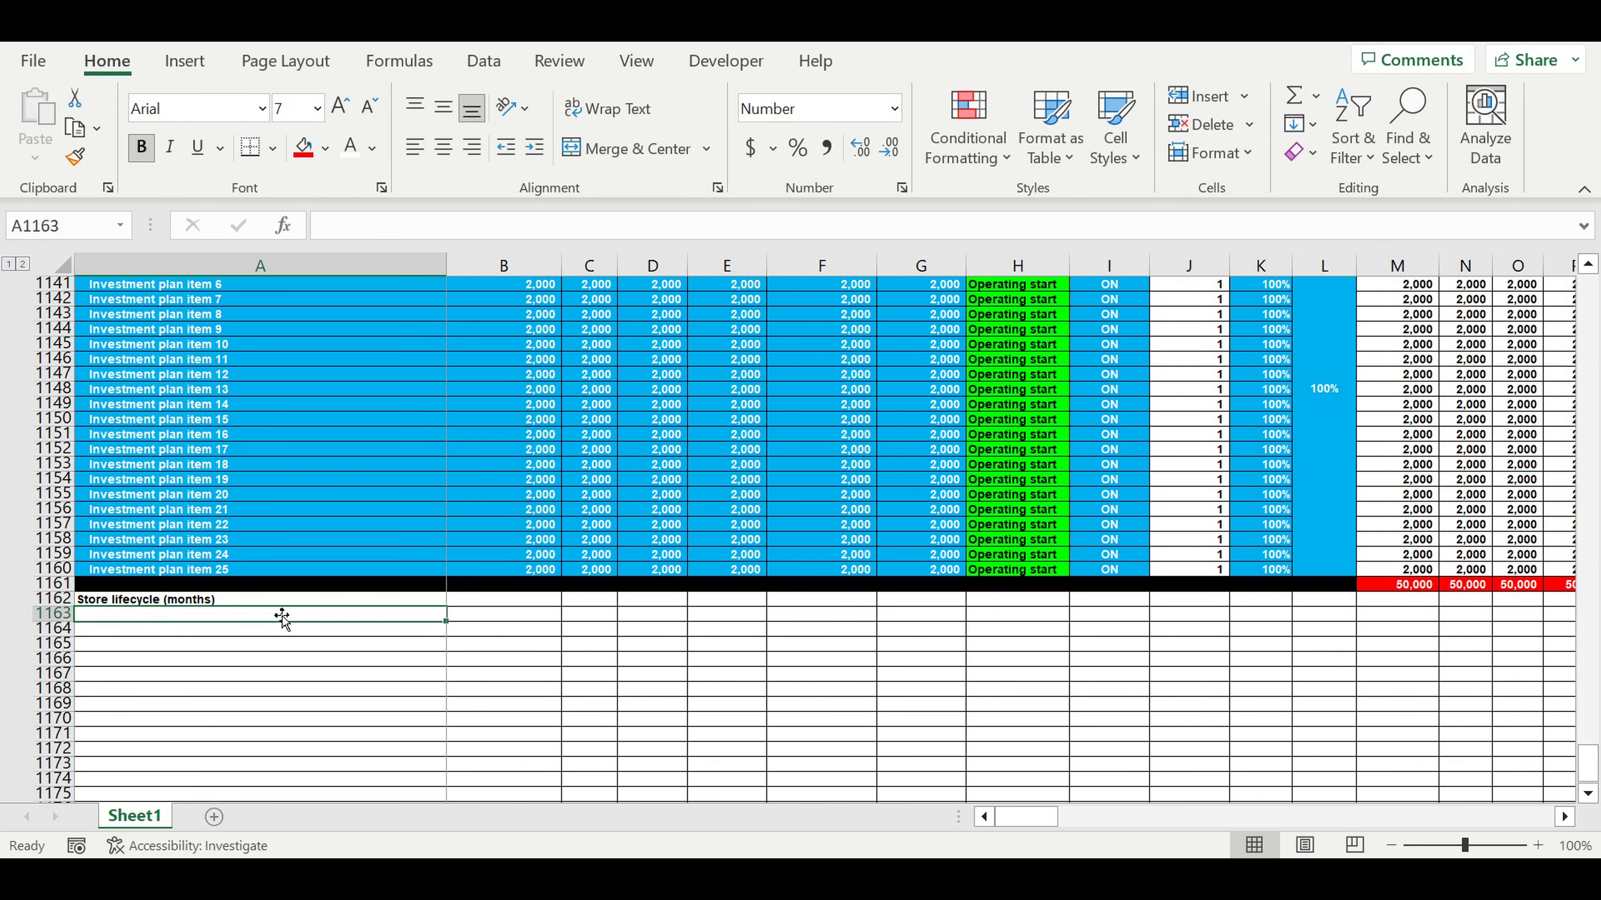
left_click(276, 599)
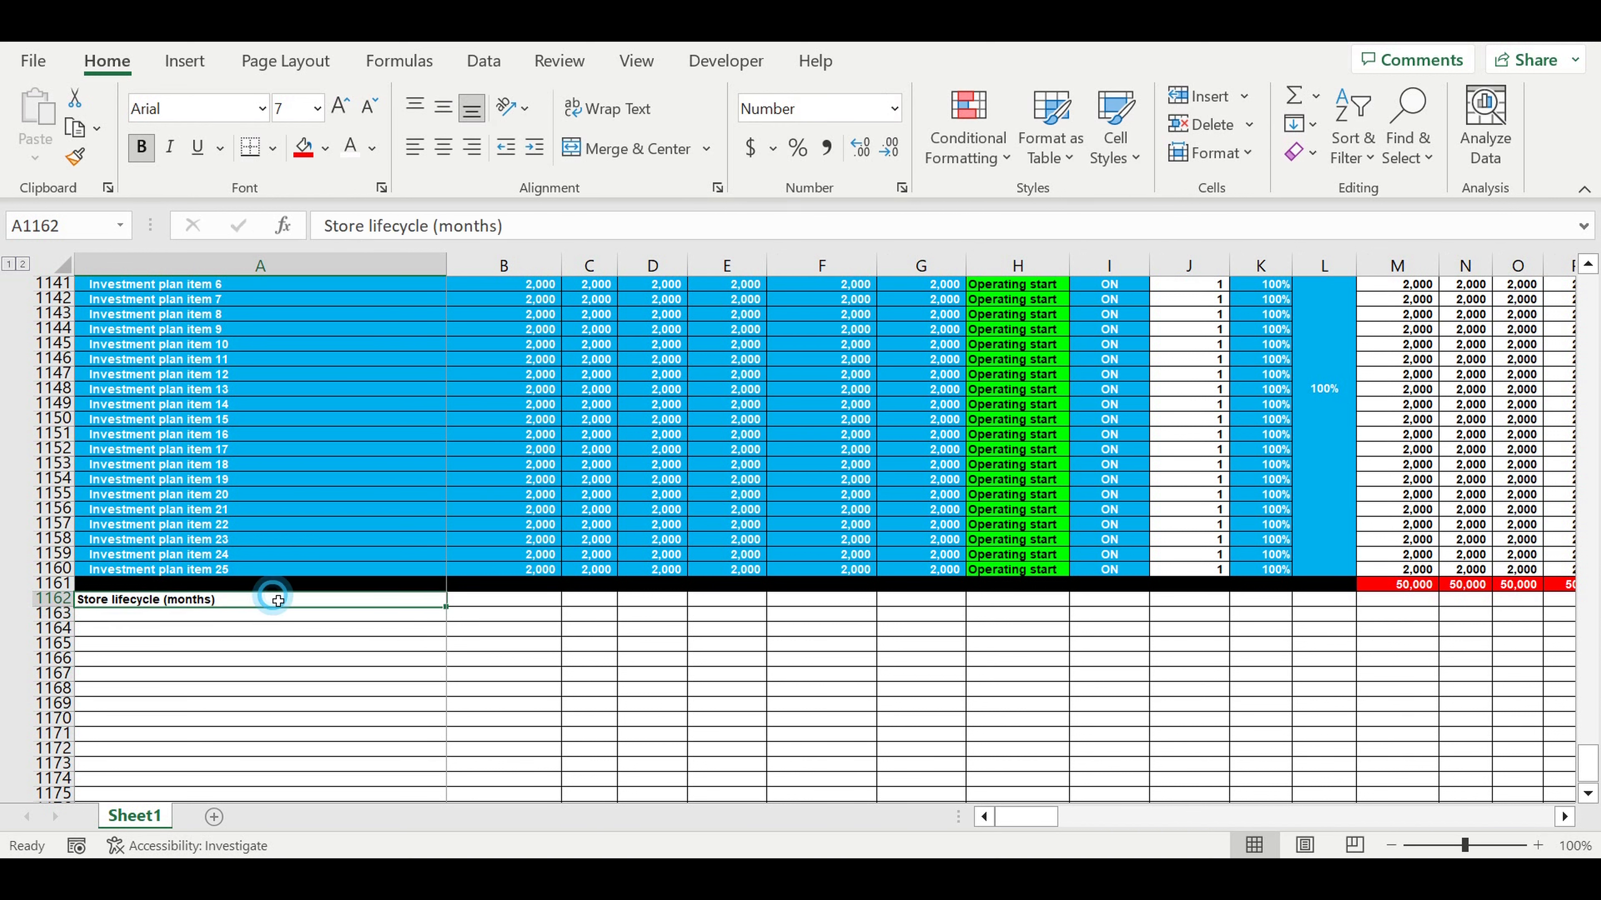
Set the store lifecycle in B1162 to 24 and give the cell white text and a light blue fill.
left_click(492, 603)
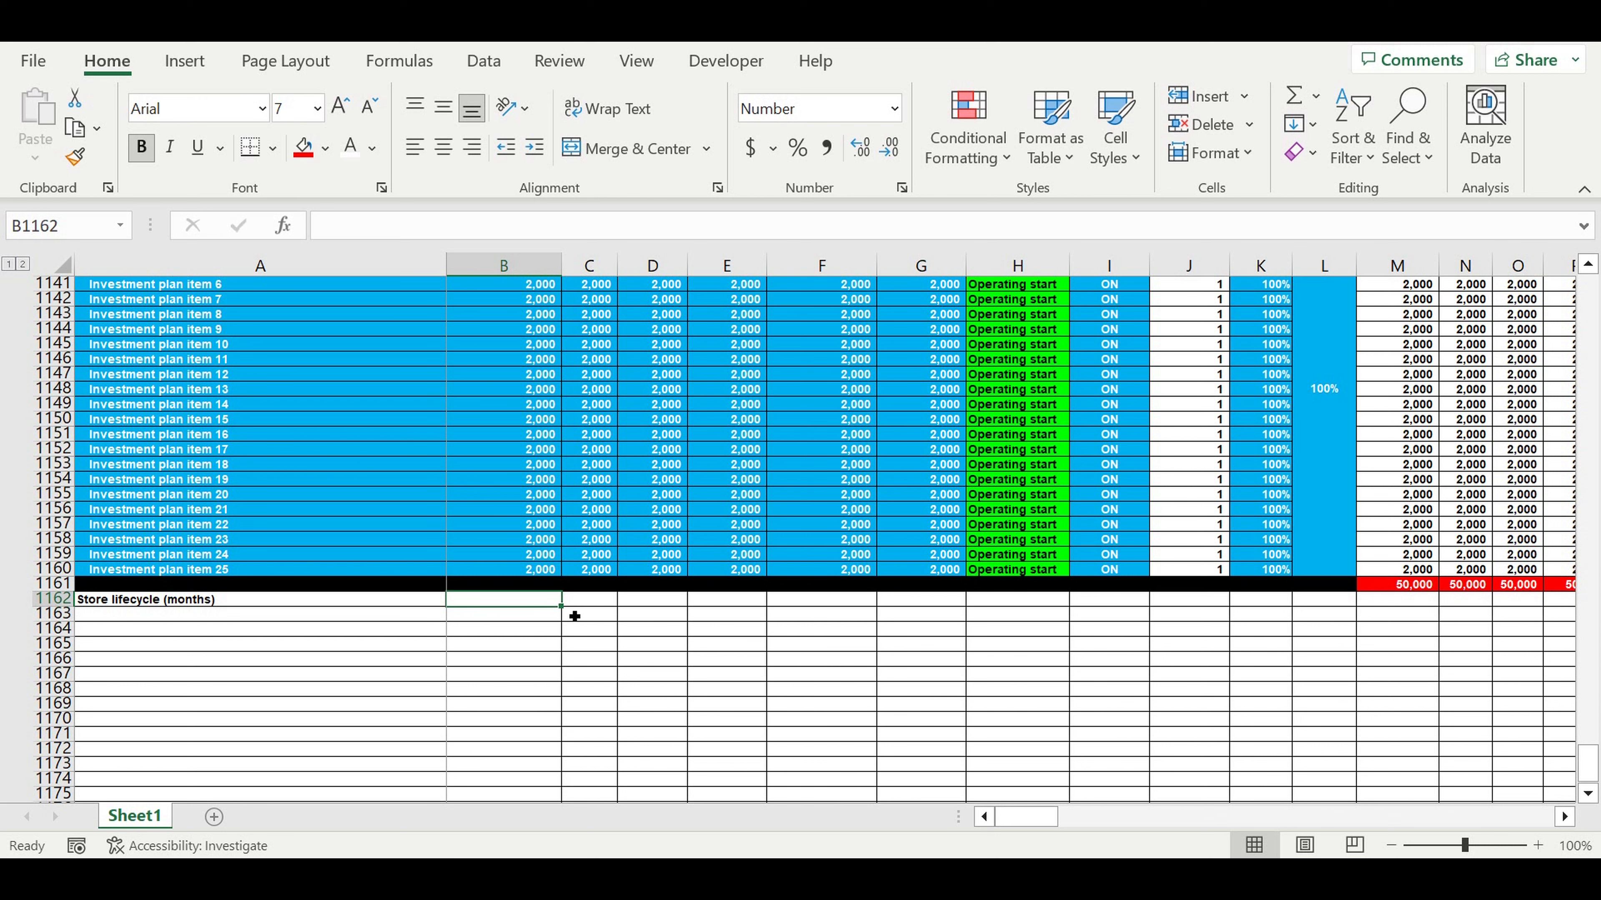
type("24")
key("Return")
left_click(480, 599)
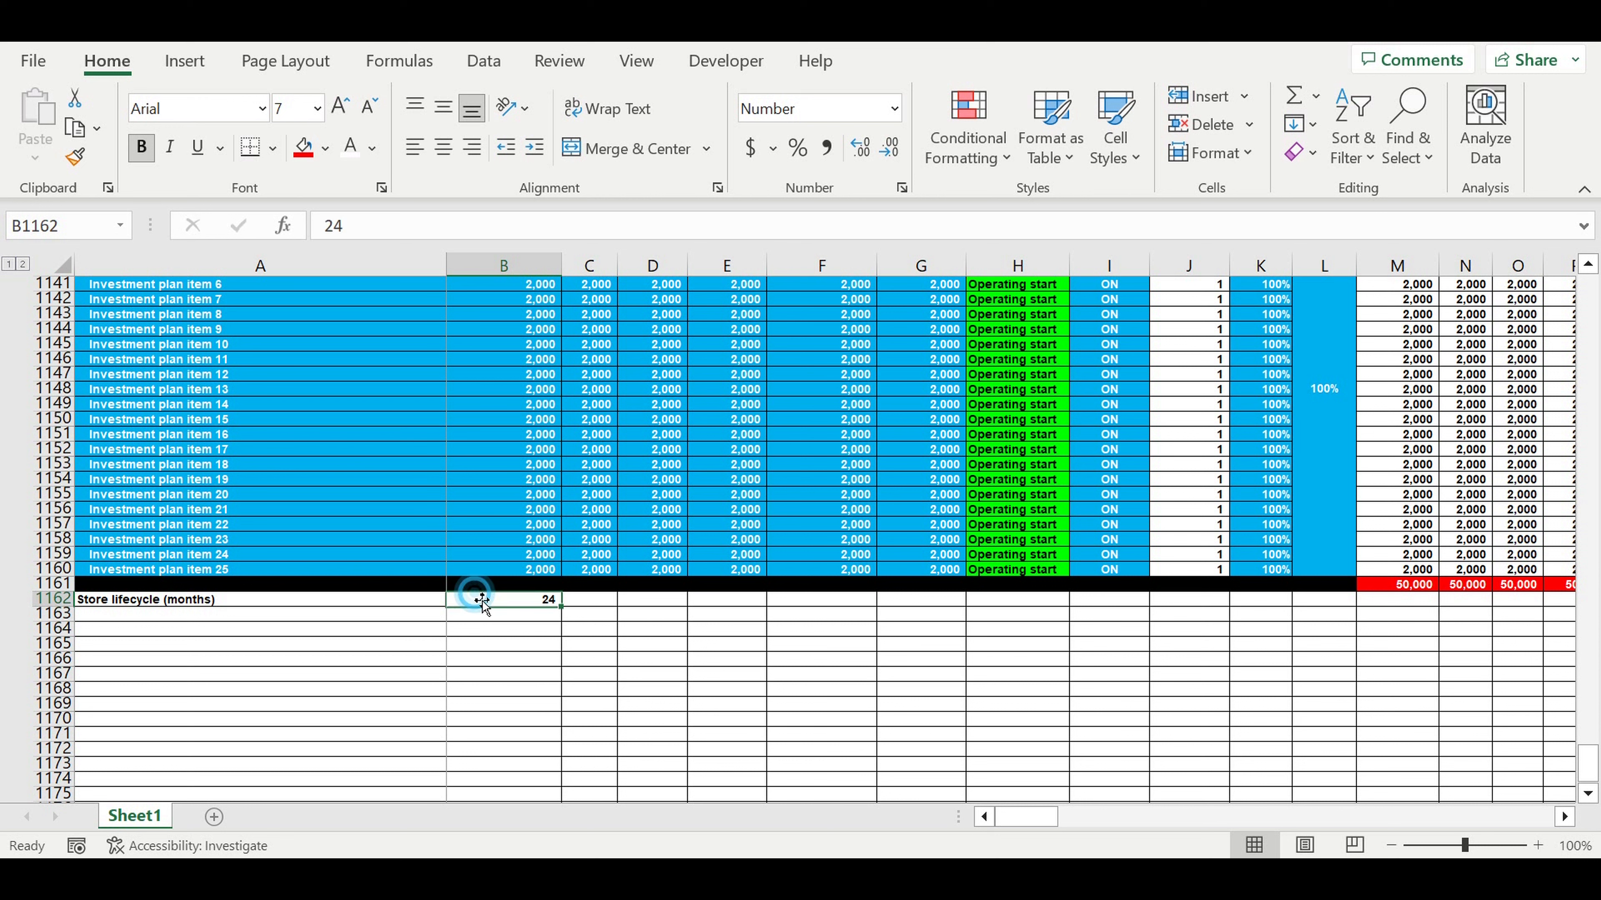
left_click(351, 146)
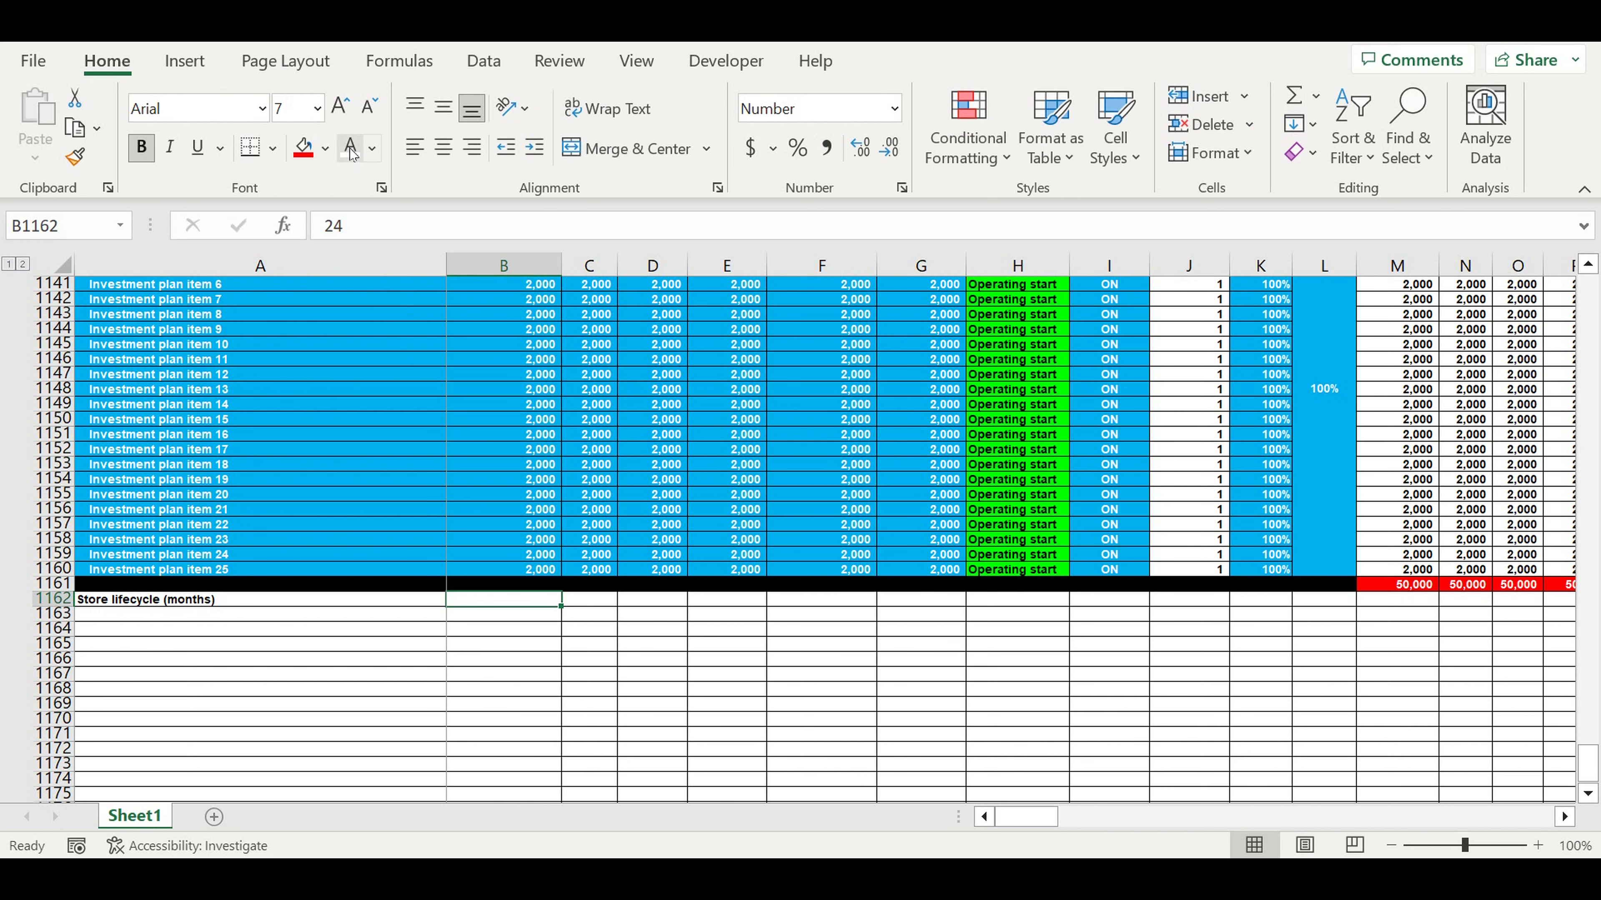
left_click(326, 150)
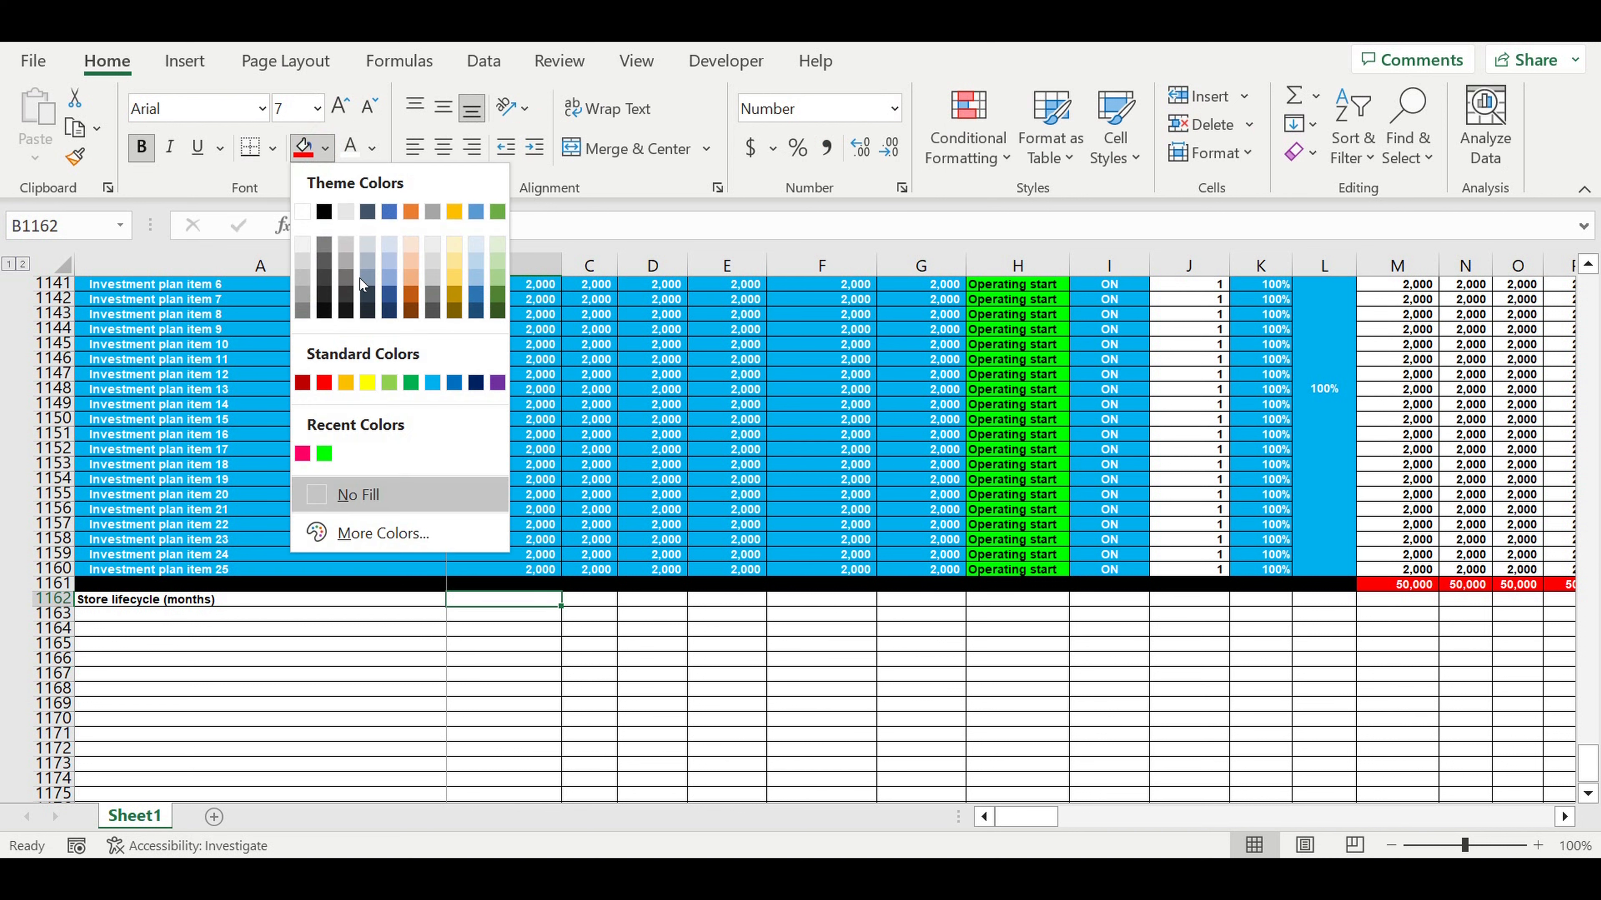
left_click(433, 383)
left_click(218, 657)
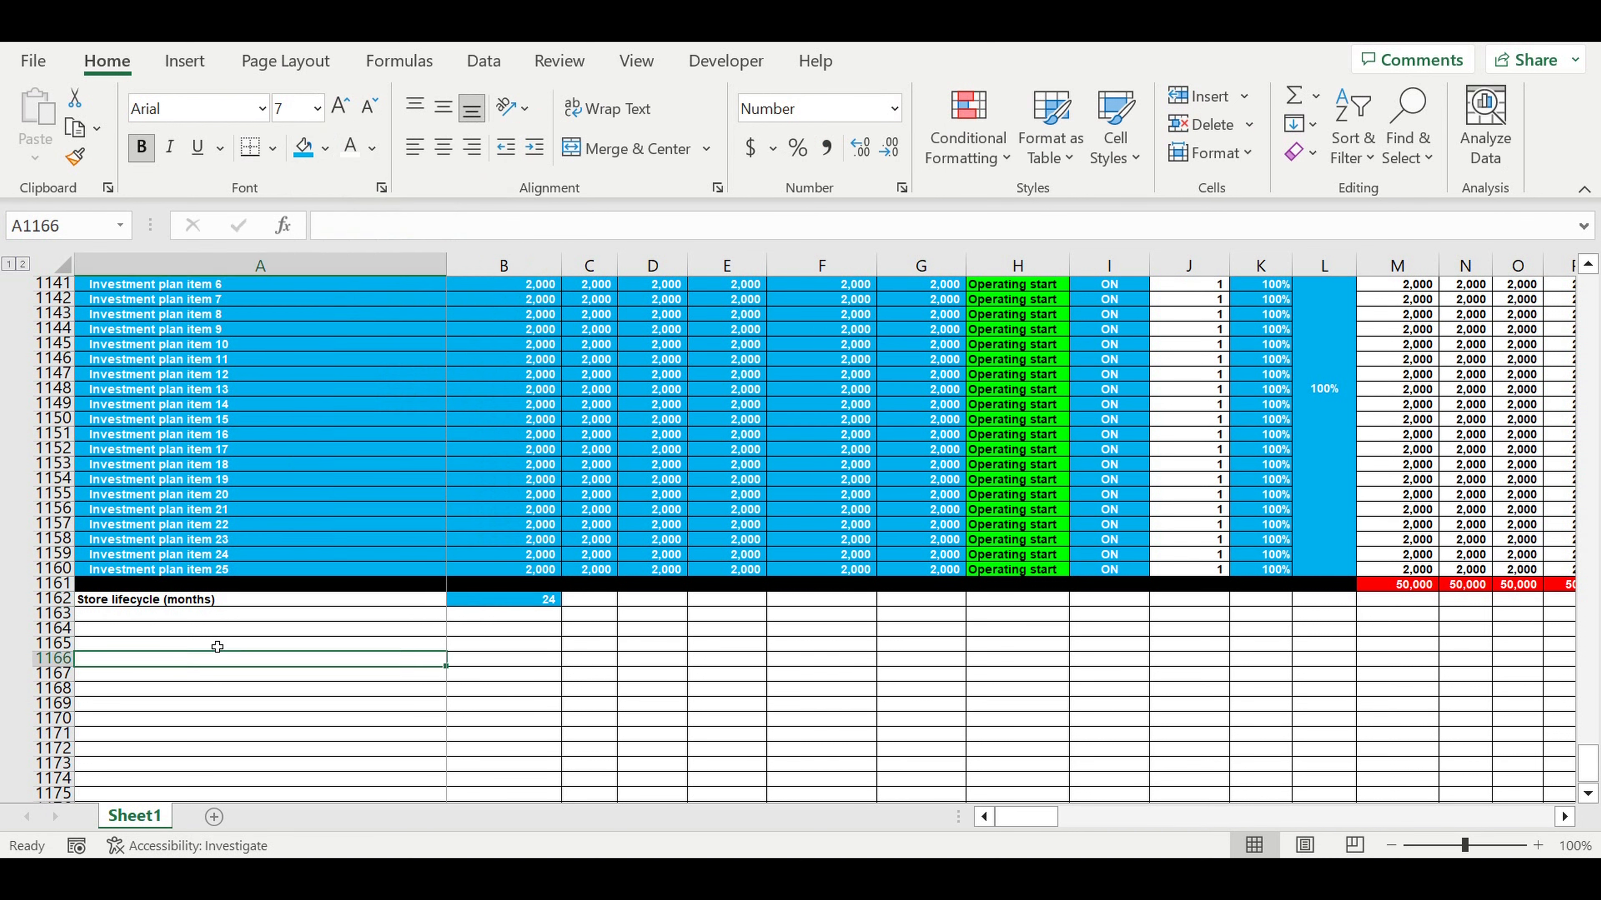
Fill the whole row 1163 with black and indent the store lifecycle label in A1162.
left_click(66, 620)
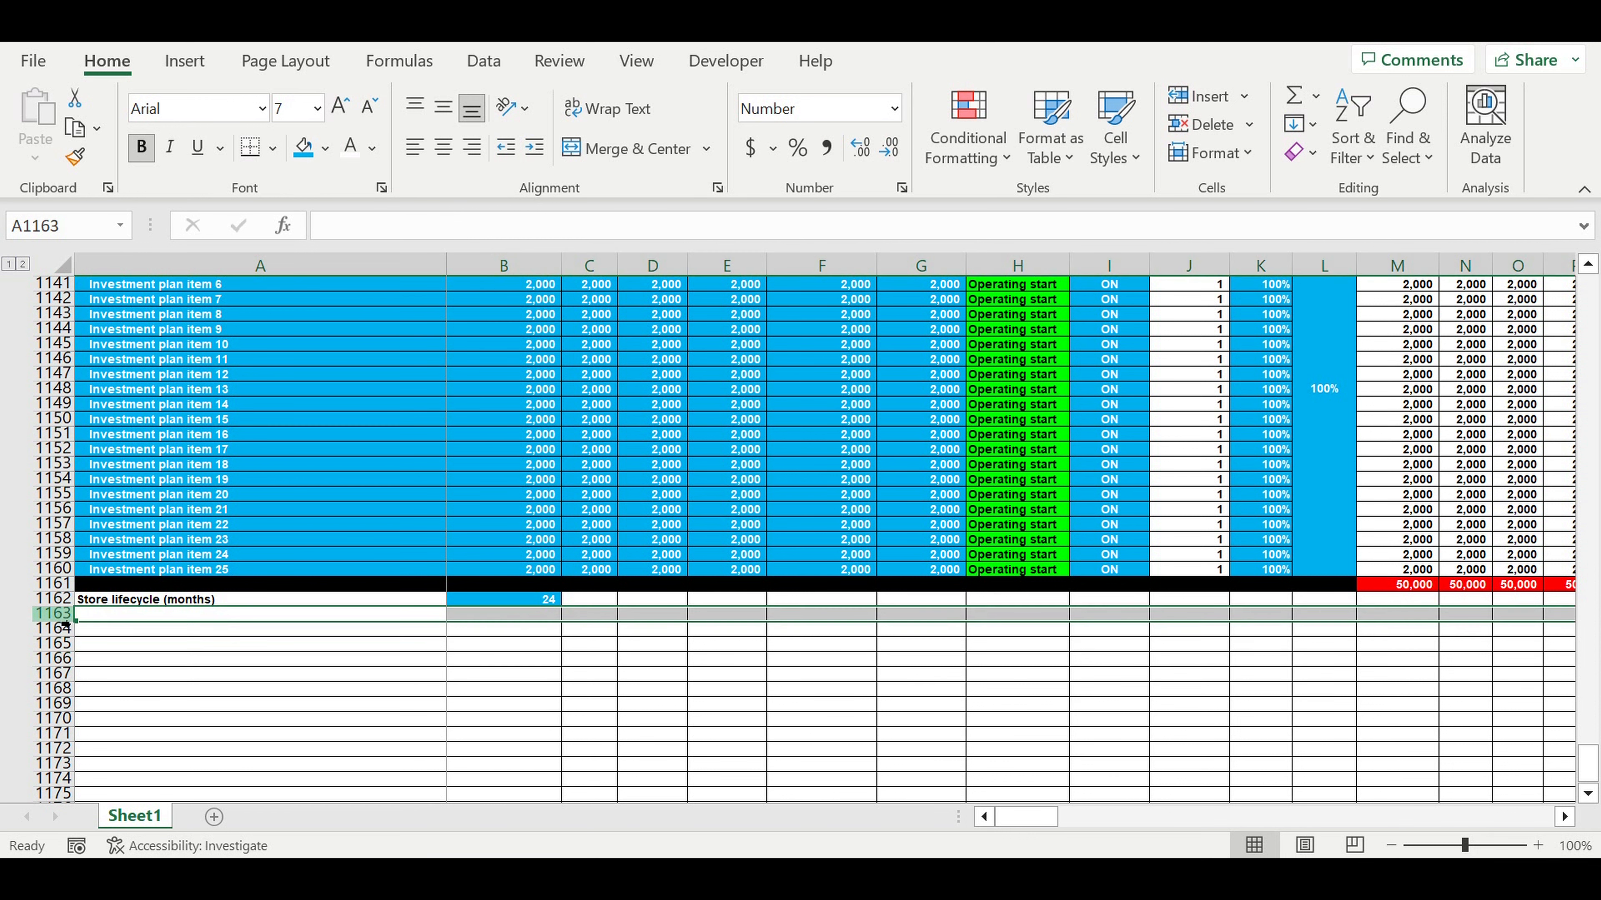
left_click(325, 149)
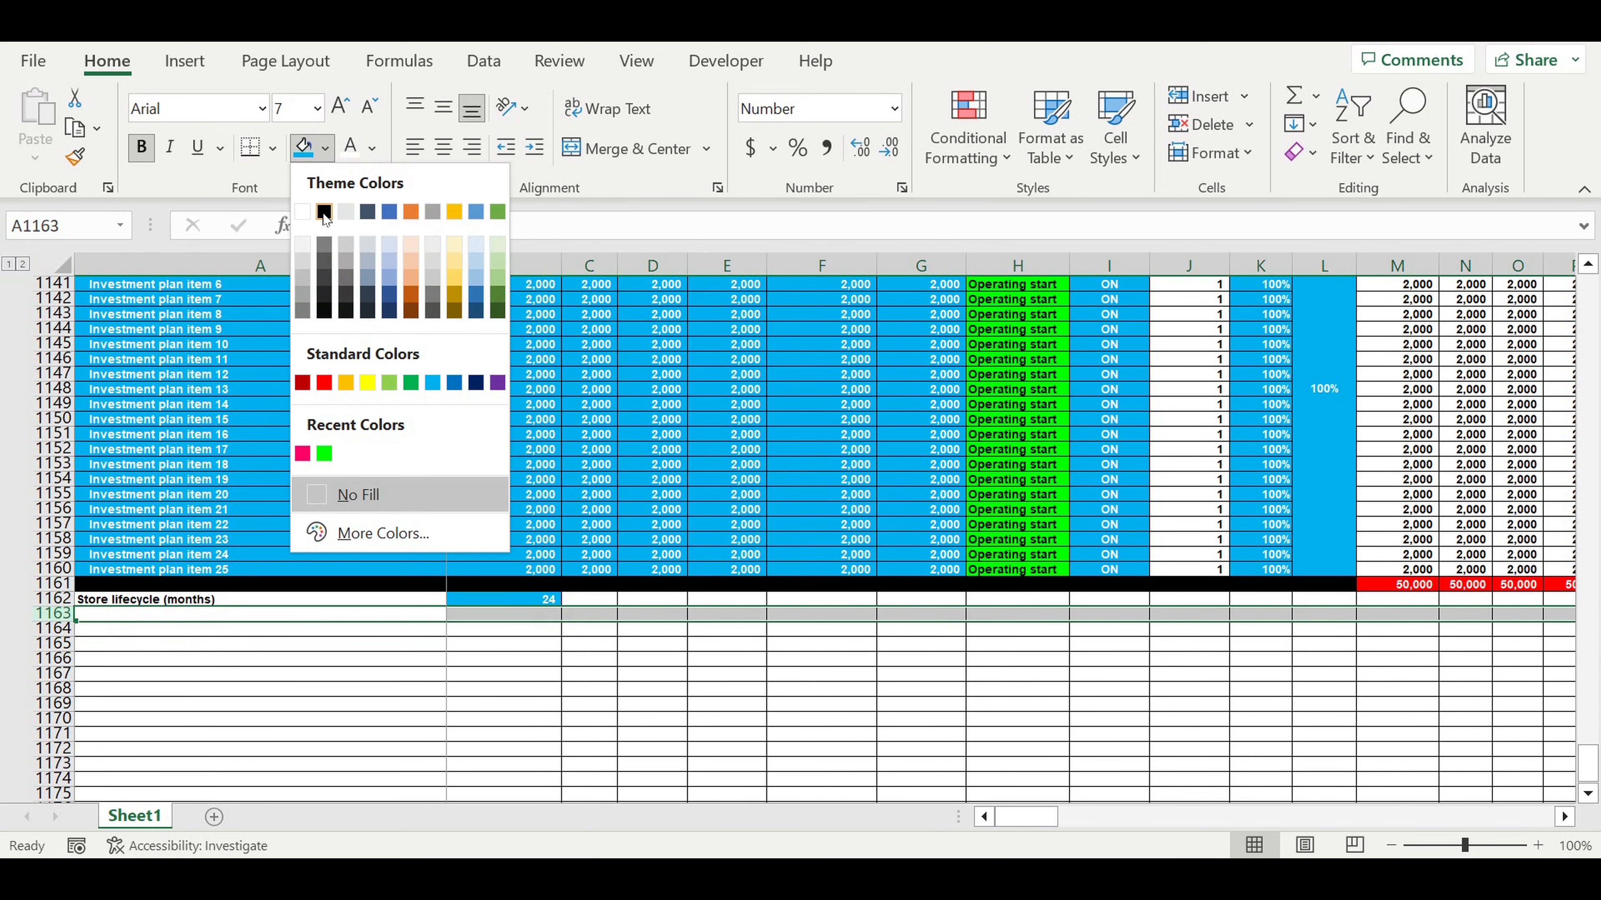
left_click(324, 213)
left_click(180, 678)
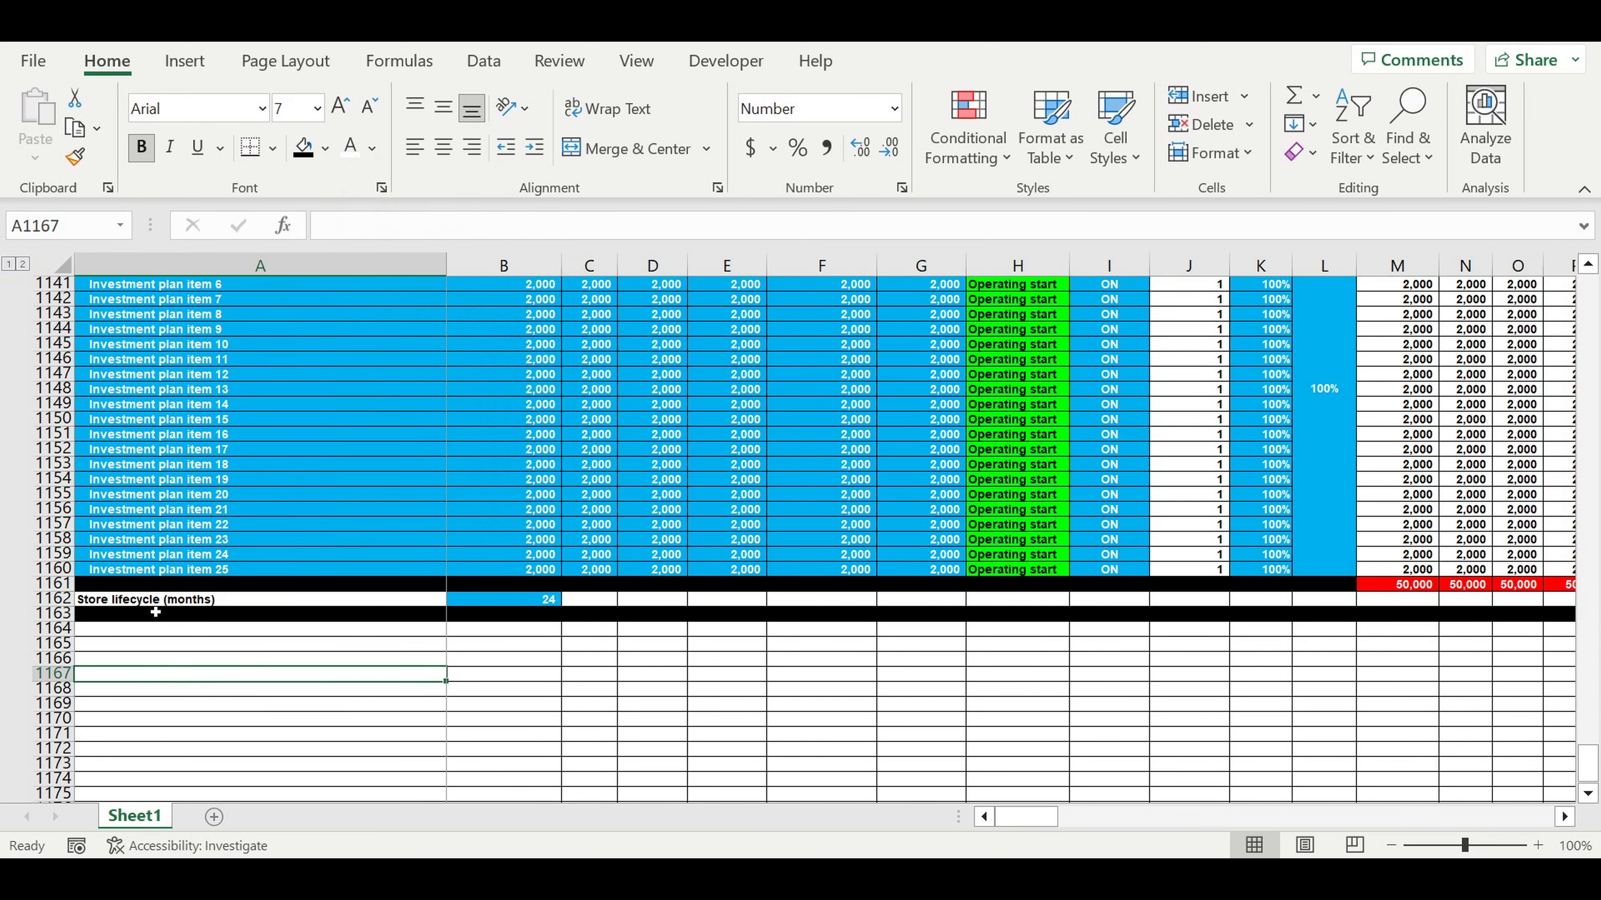
left_click(152, 600)
left_click(534, 148)
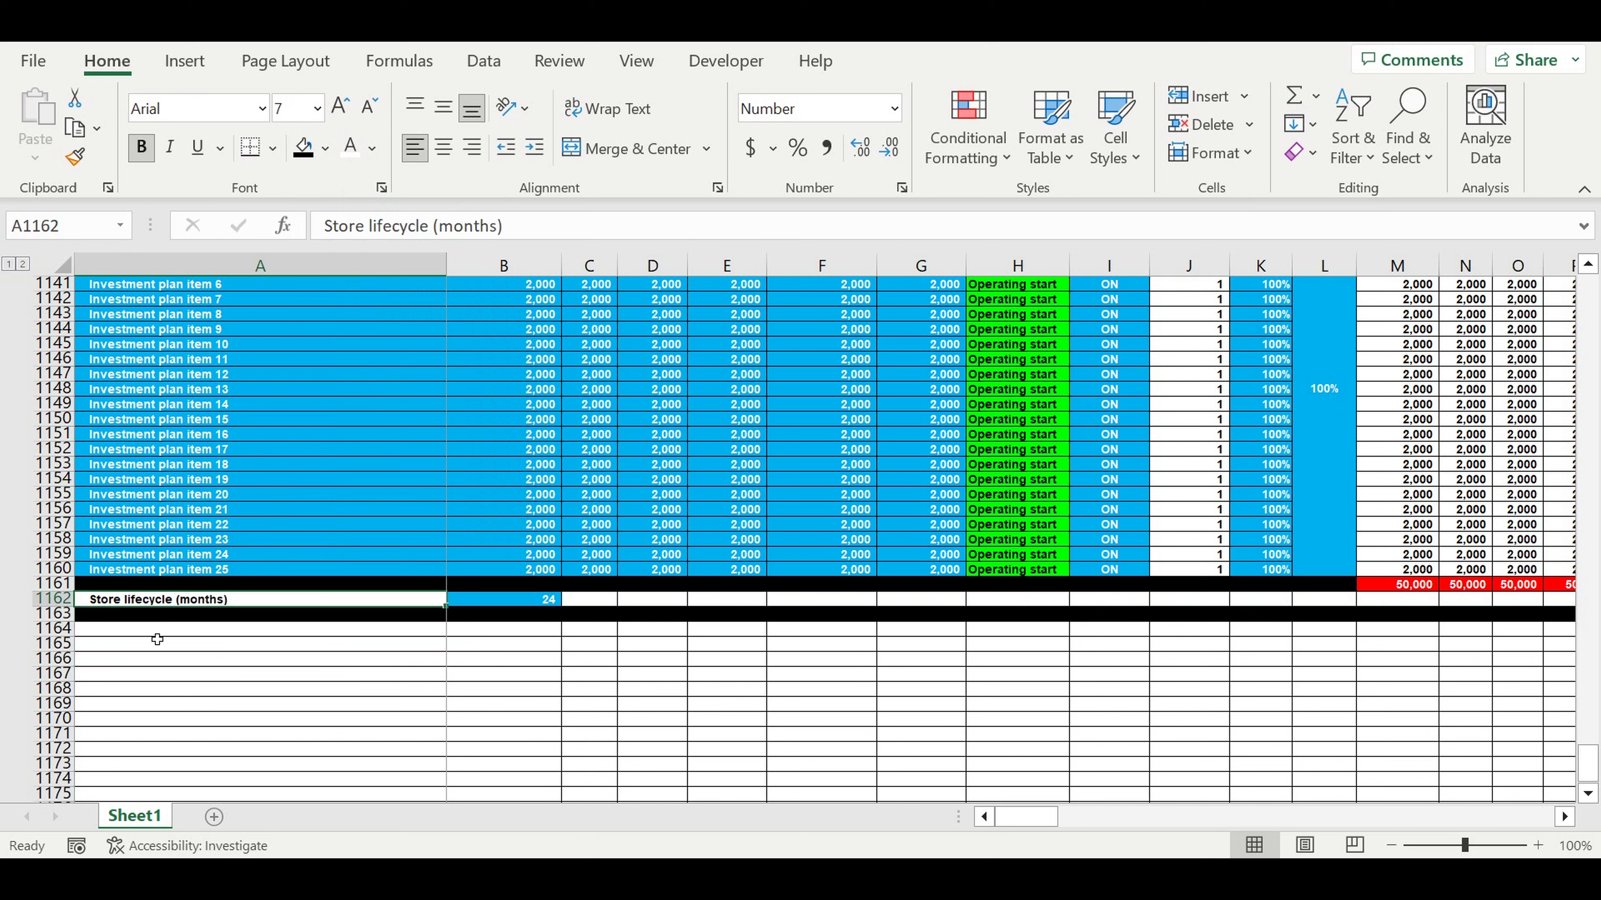
Enter the label "Asset tax ($/month)" in A1164 and the value 3000 in B1164.
left_click(149, 630)
type("Asset tax (")
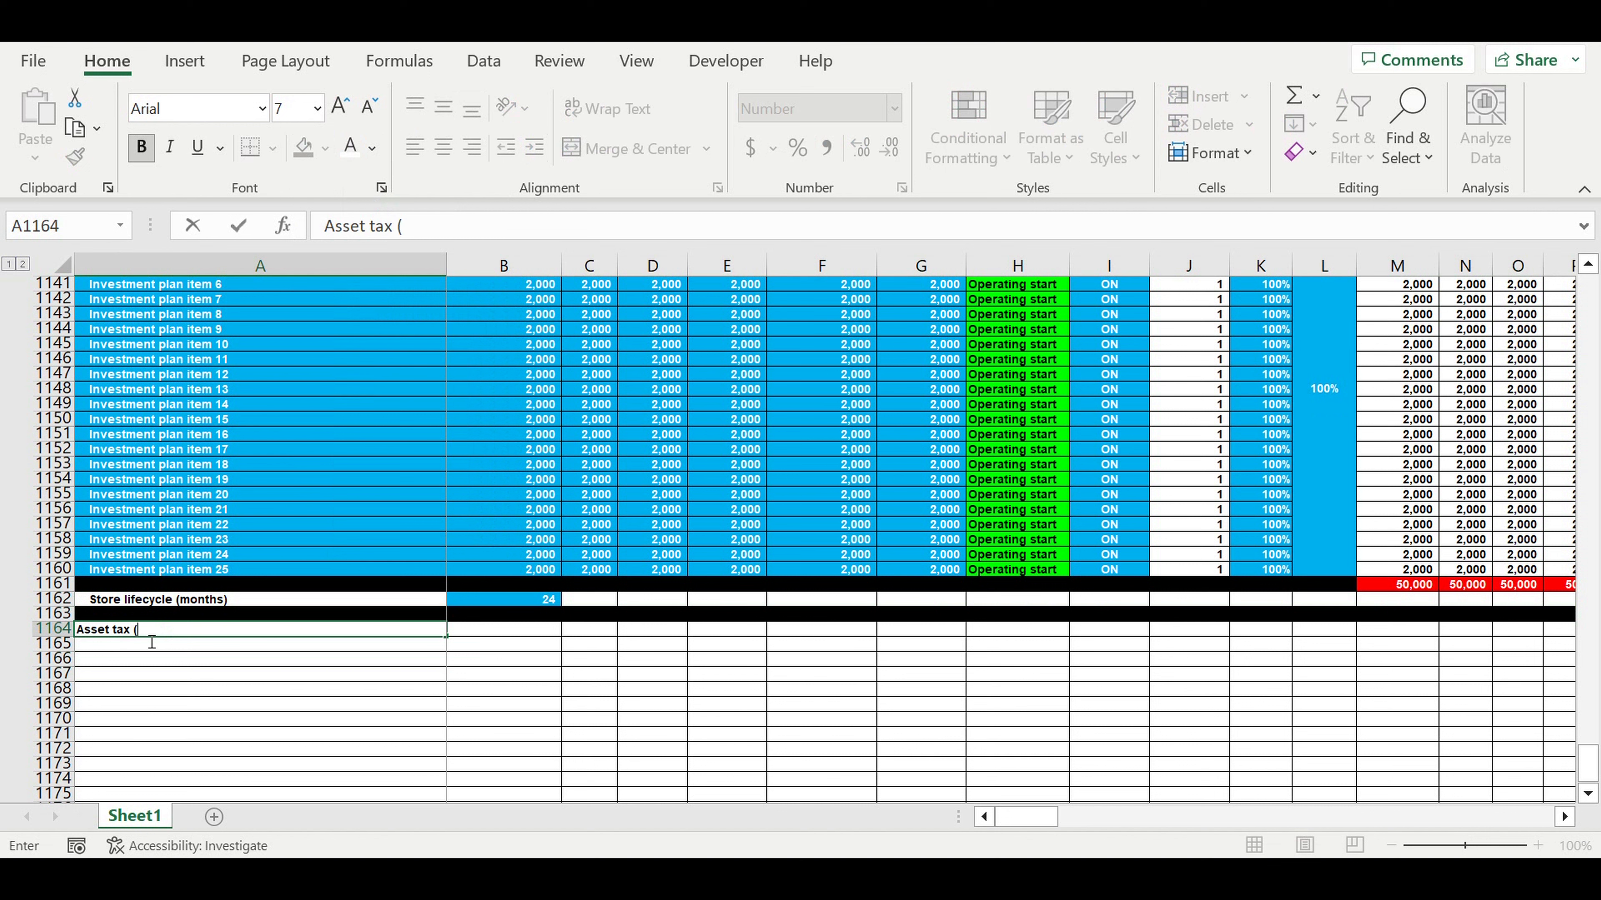
type("$/month)")
key("Return")
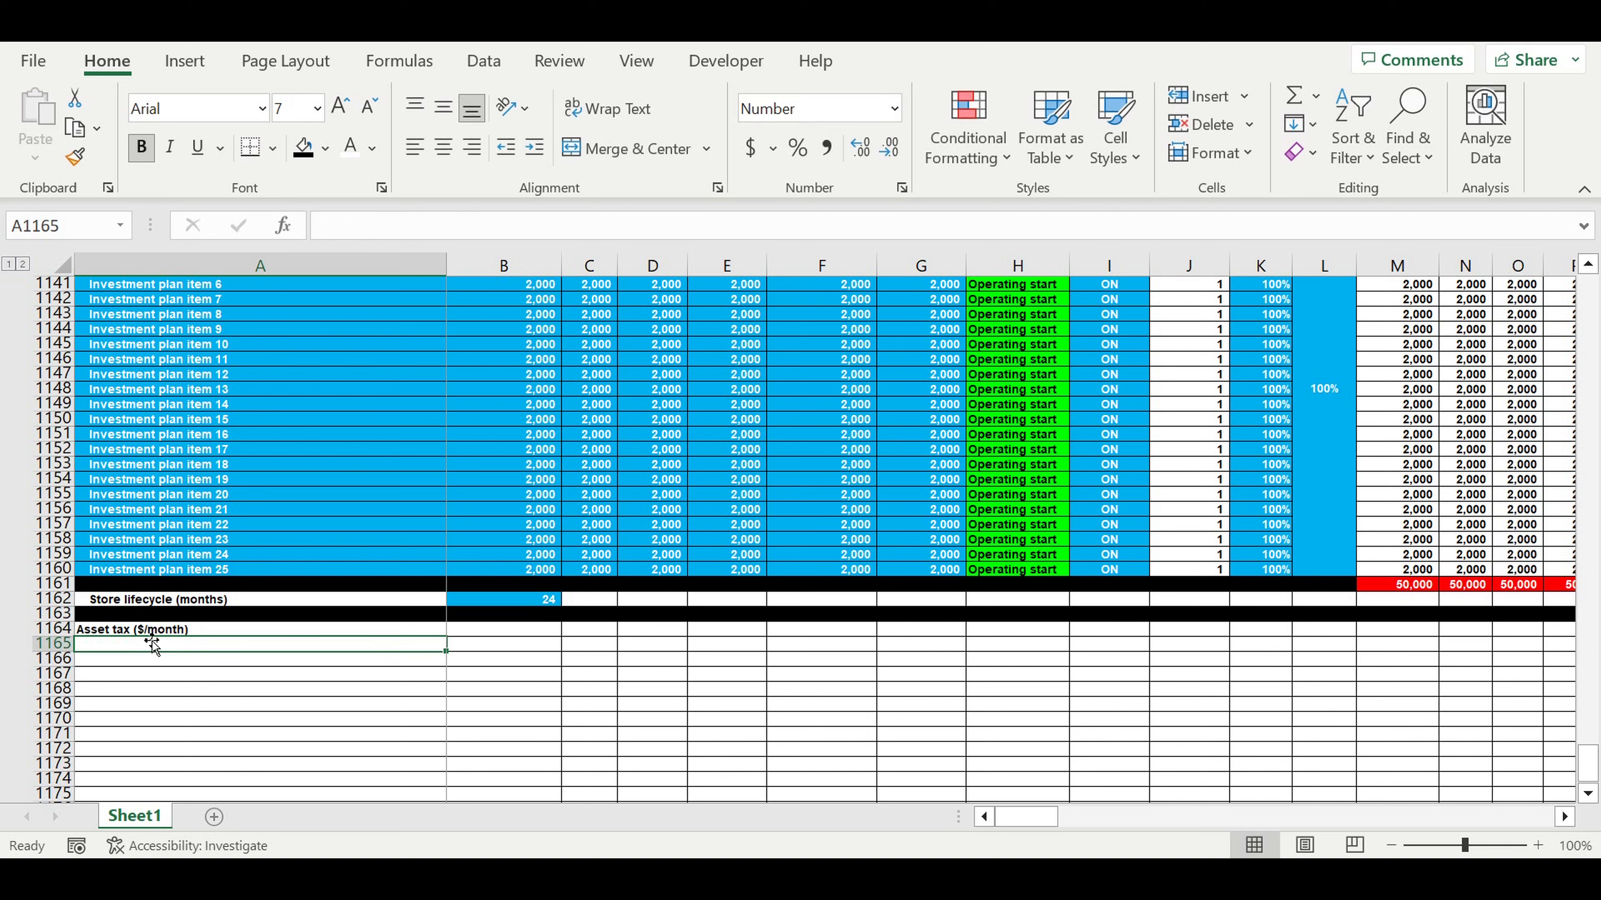
left_click(522, 630)
type("3")
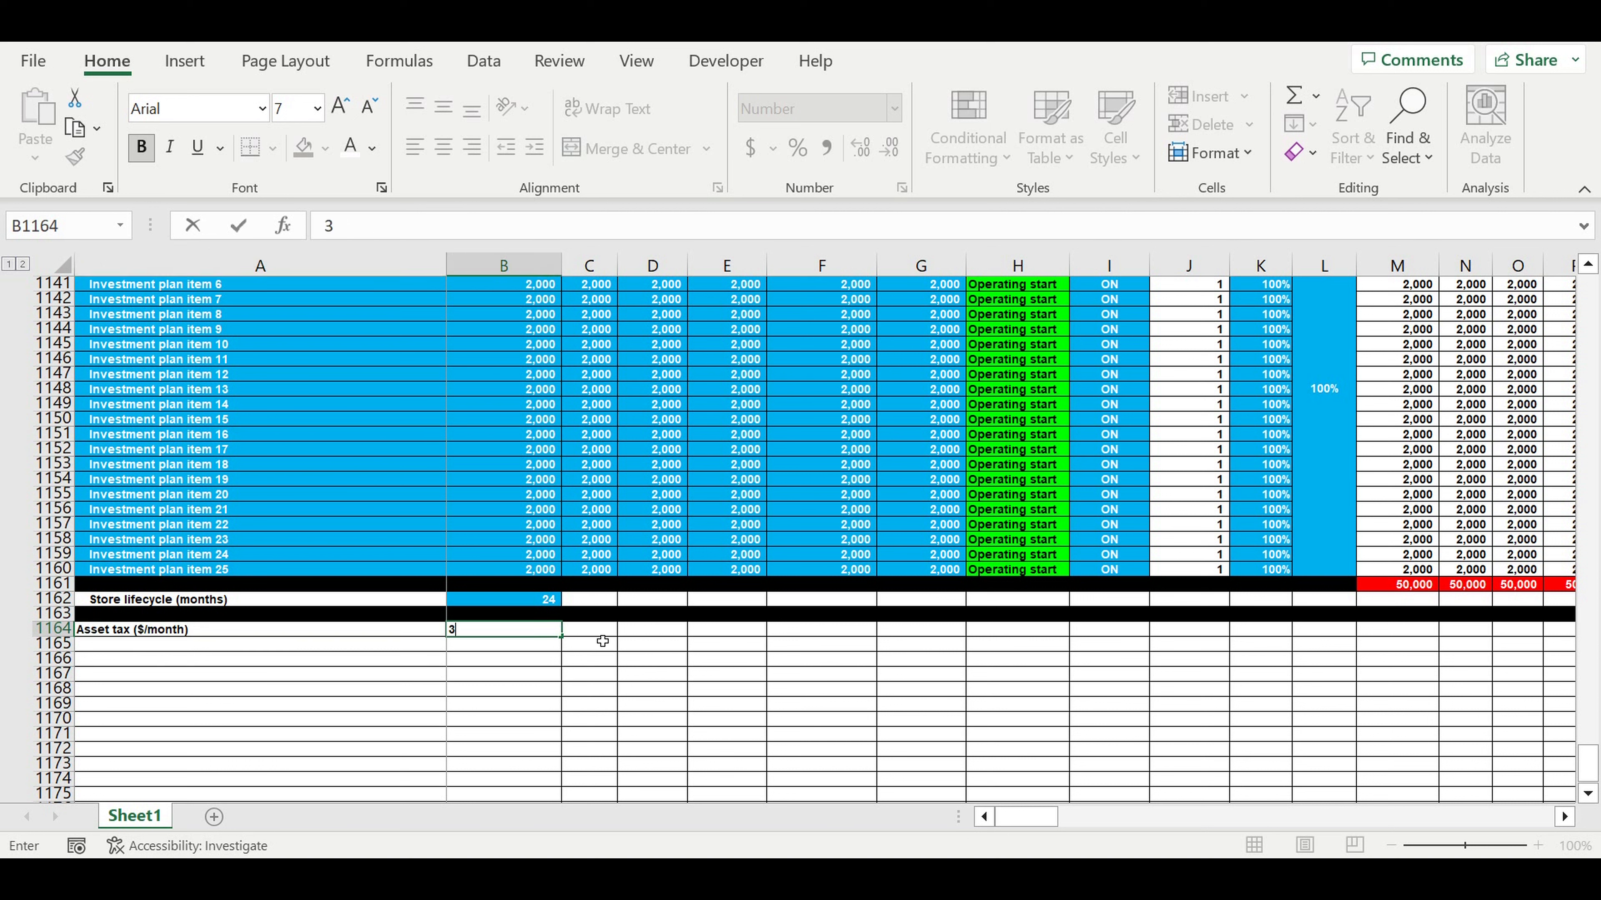
type("000")
key("Return")
Give the asset tax value in B1164 white text and a light blue fill, and indent its label in A1164.
left_click(520, 634)
left_click(351, 146)
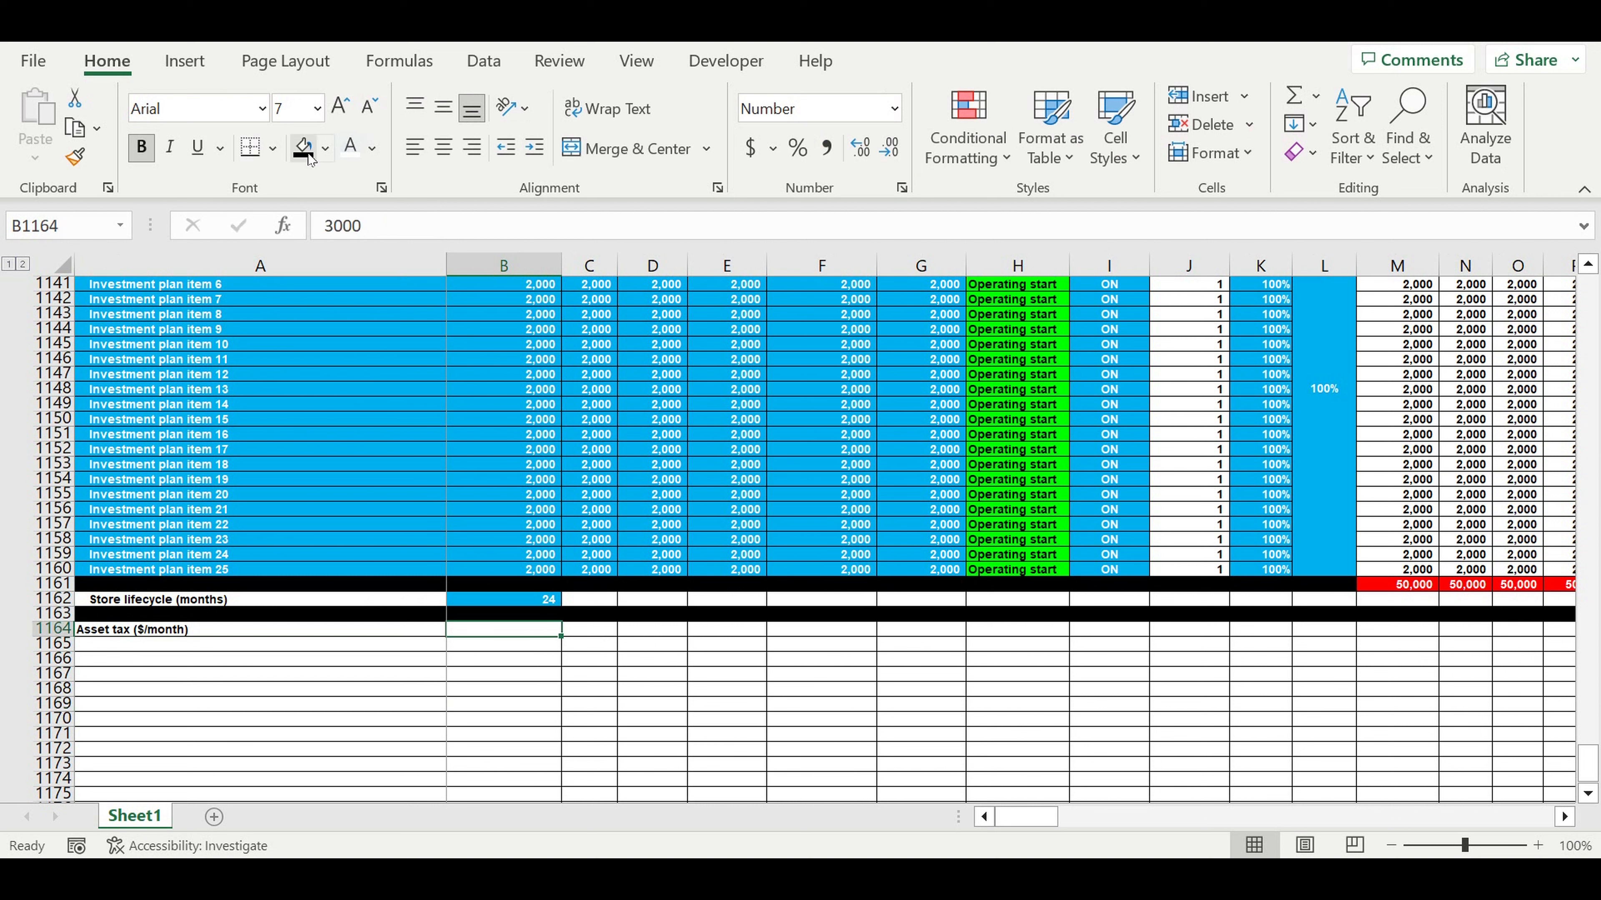
left_click(325, 148)
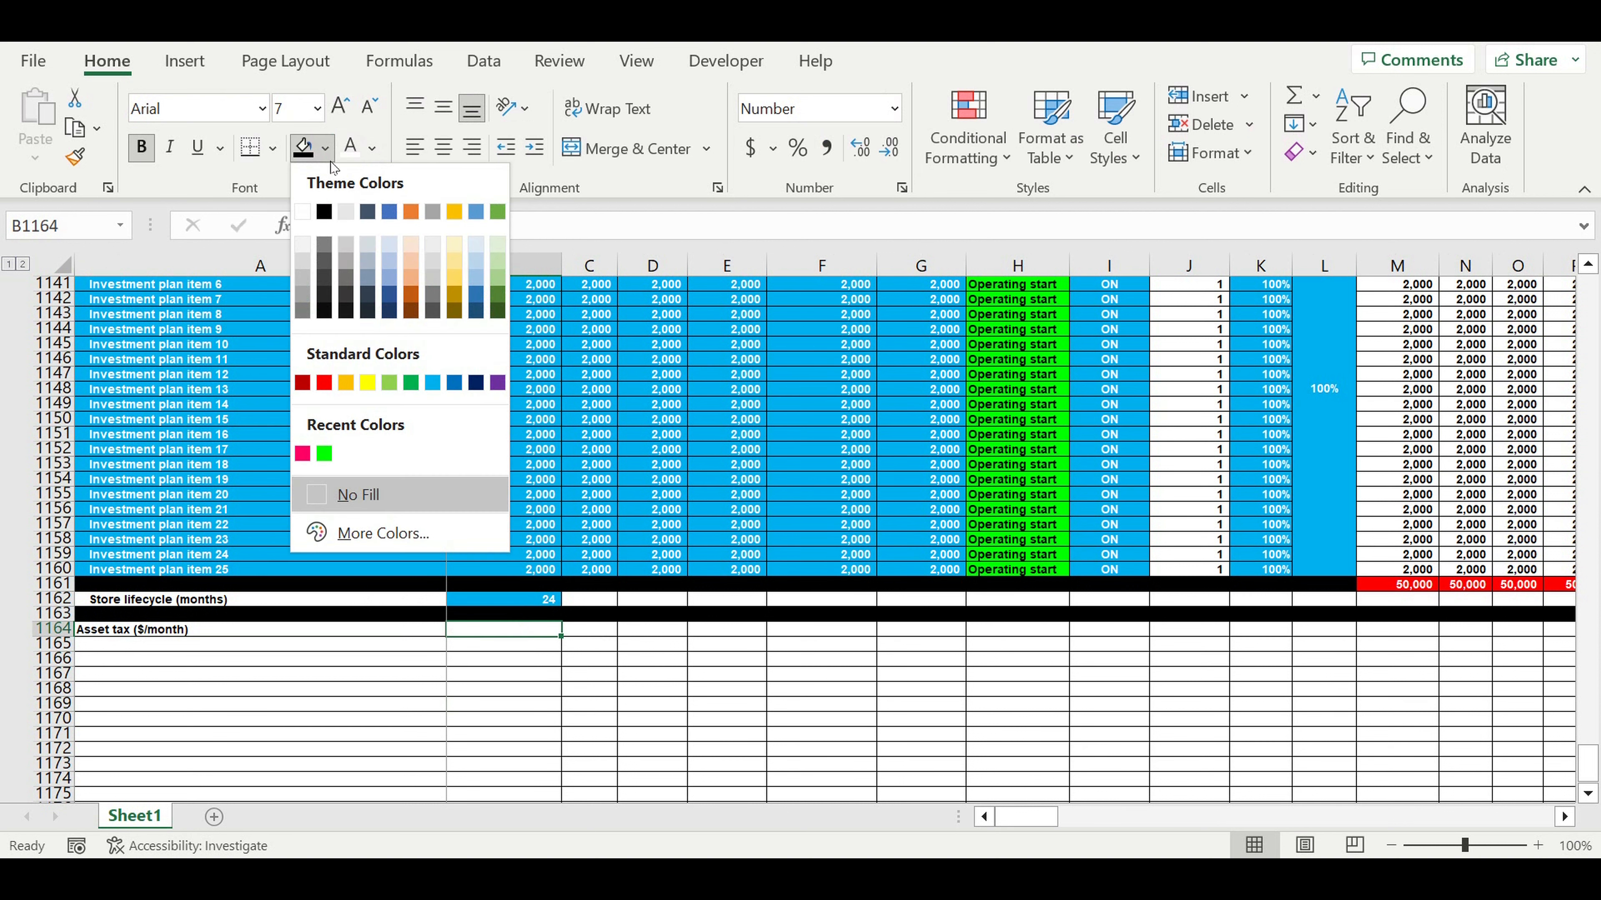
left_click(432, 384)
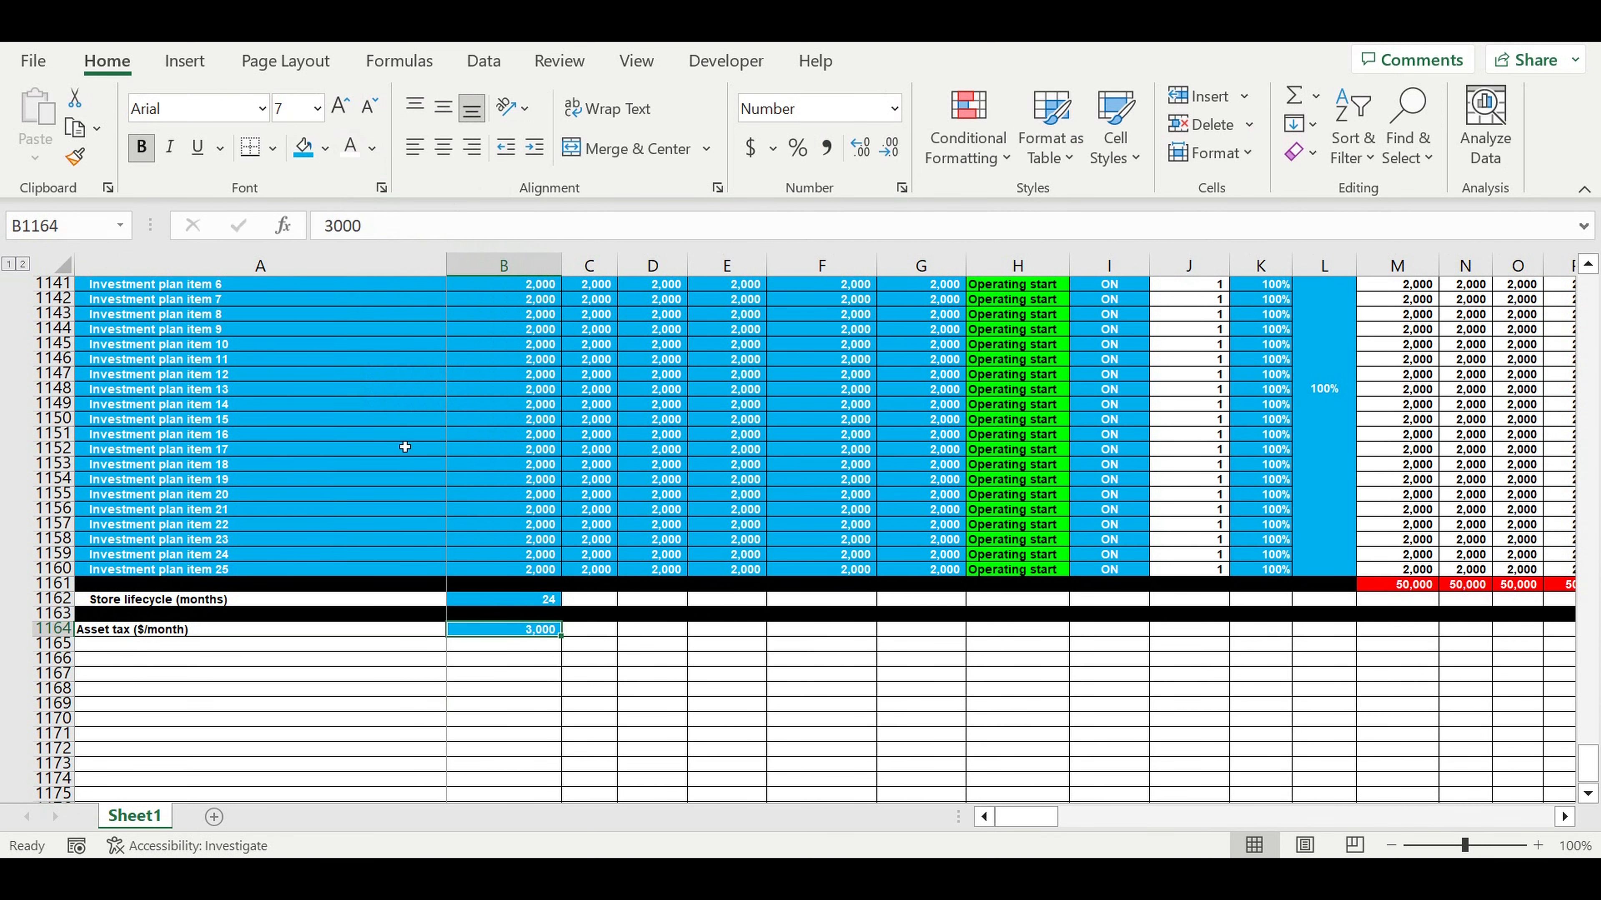
left_click(140, 634)
left_click(534, 146)
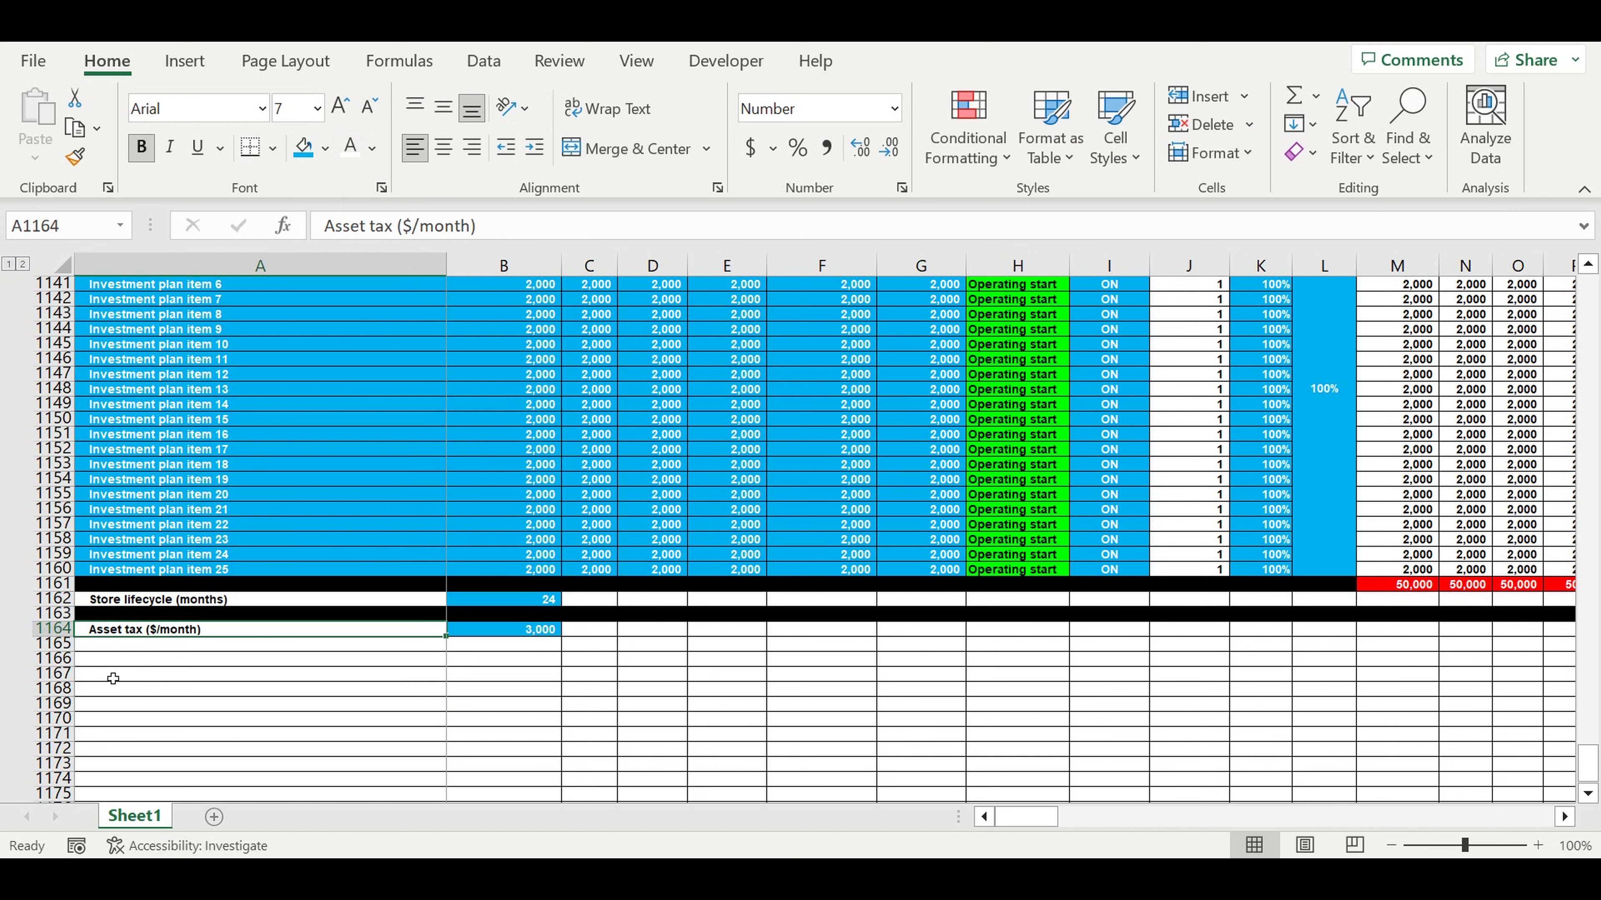
Fill the whole row 1165 with black to separate it from the asset tax row.
left_click(52, 649)
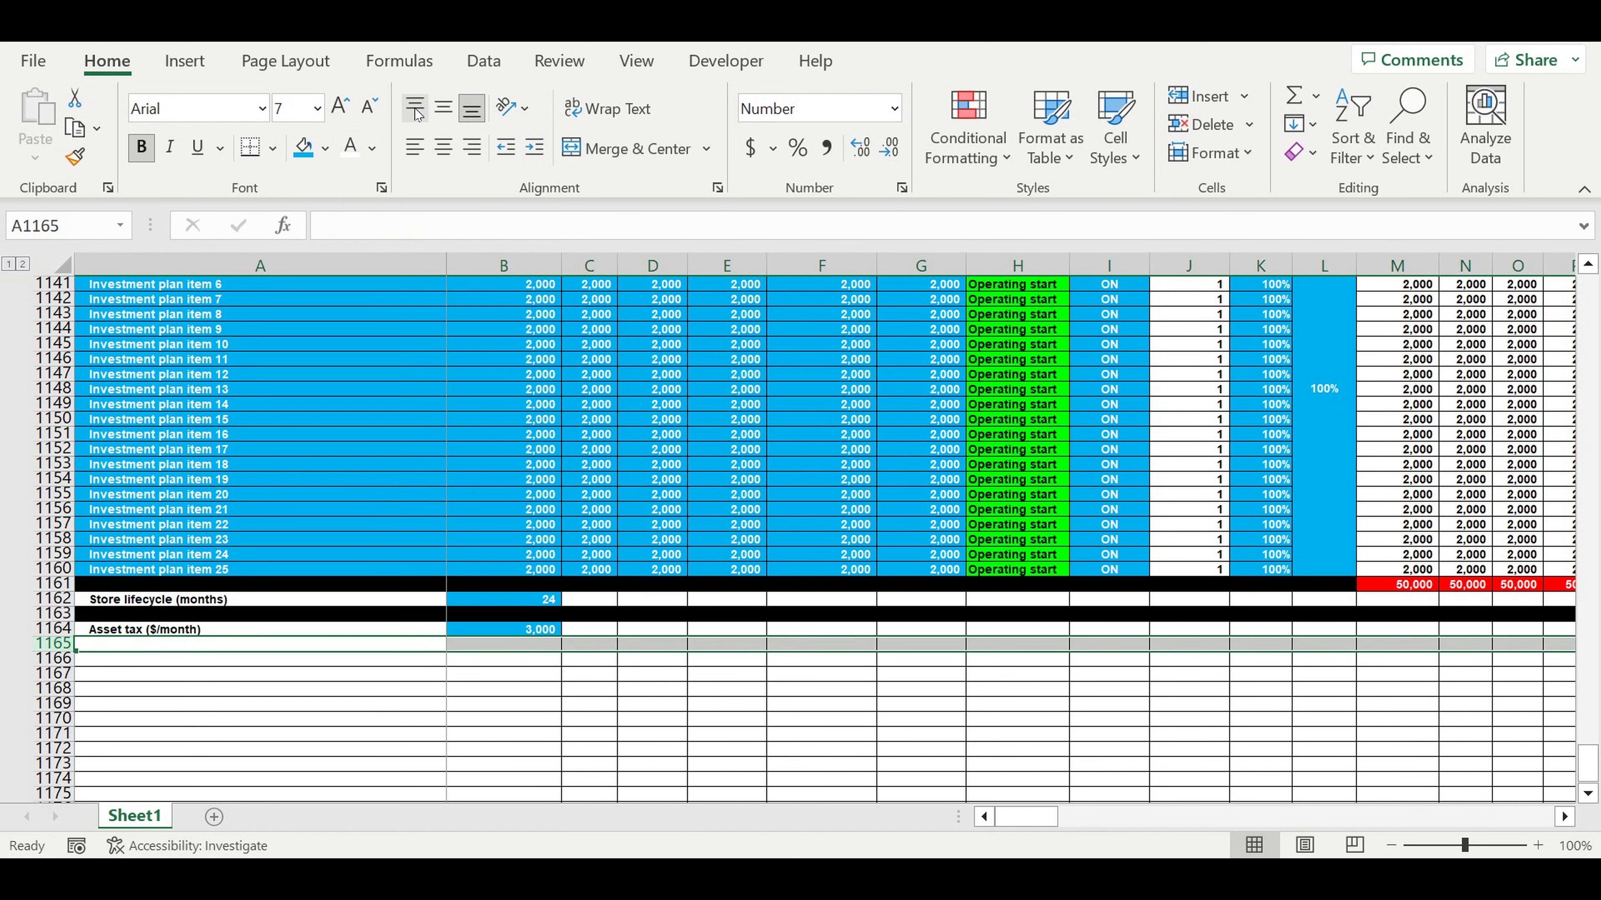
left_click(326, 148)
left_click(323, 212)
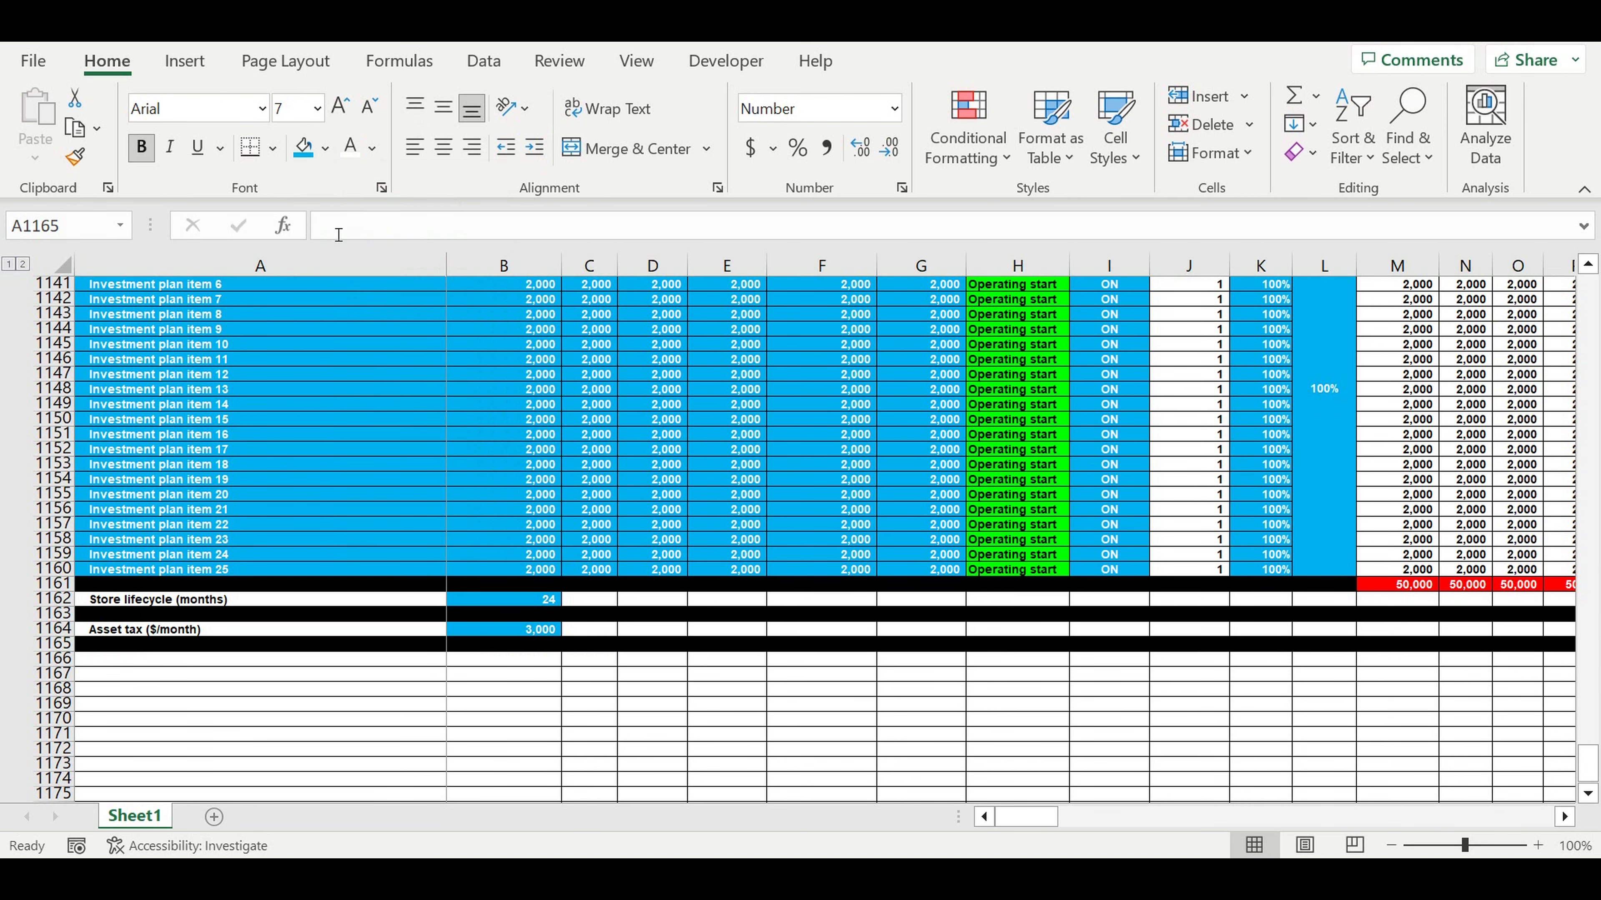
left_click(204, 721)
Enter the section label "Target revenues reach" in A1166.
left_click(140, 660)
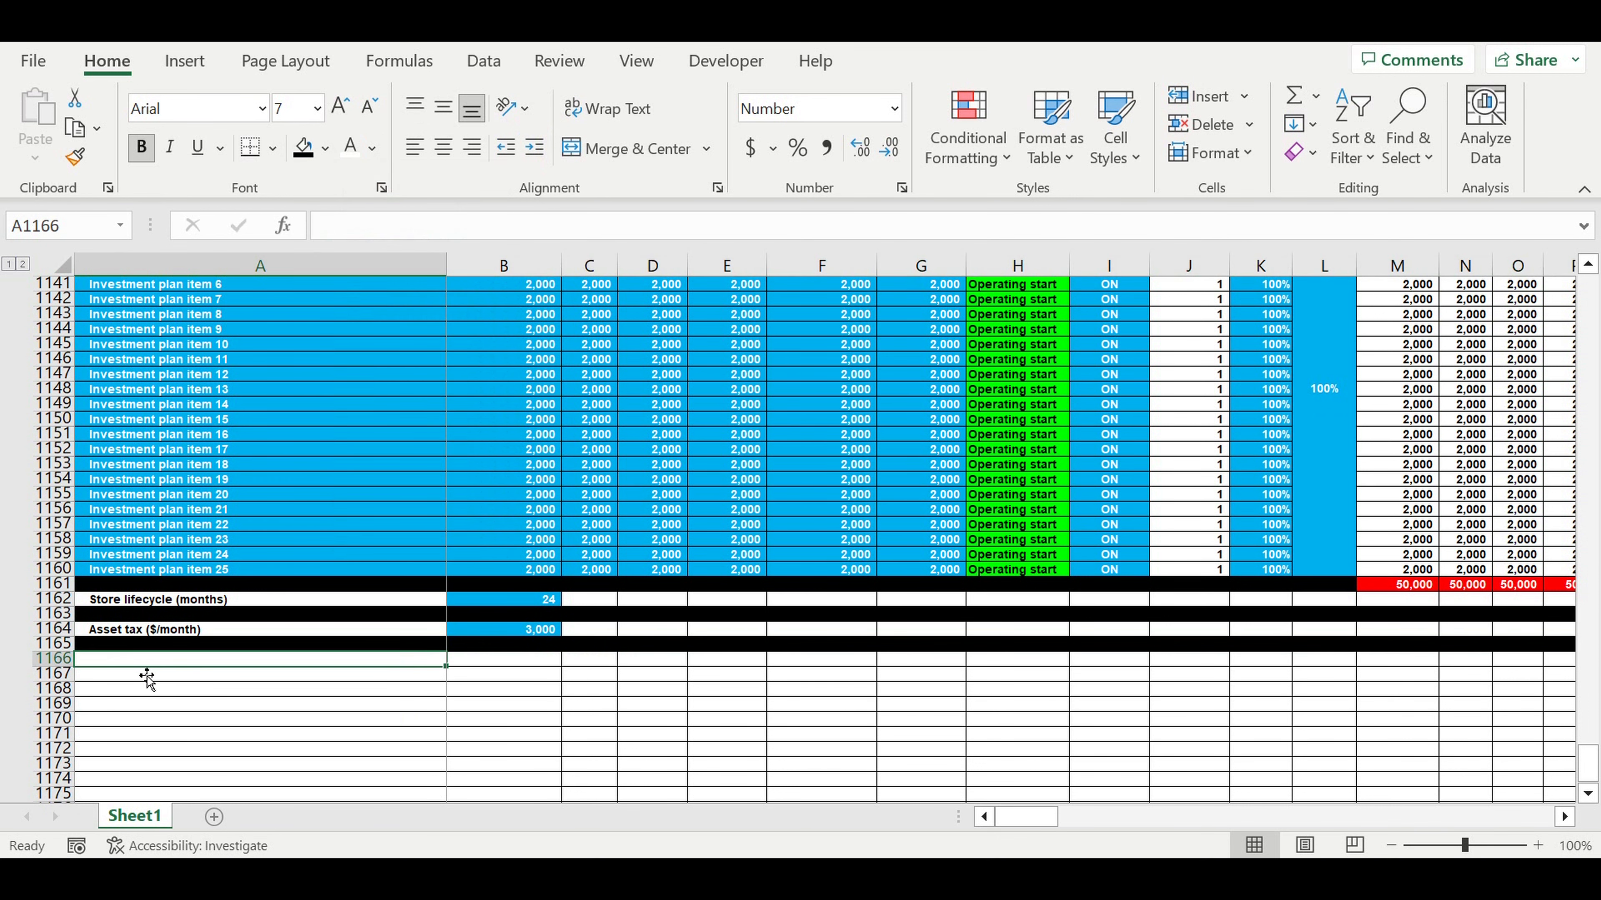
type("Targ")
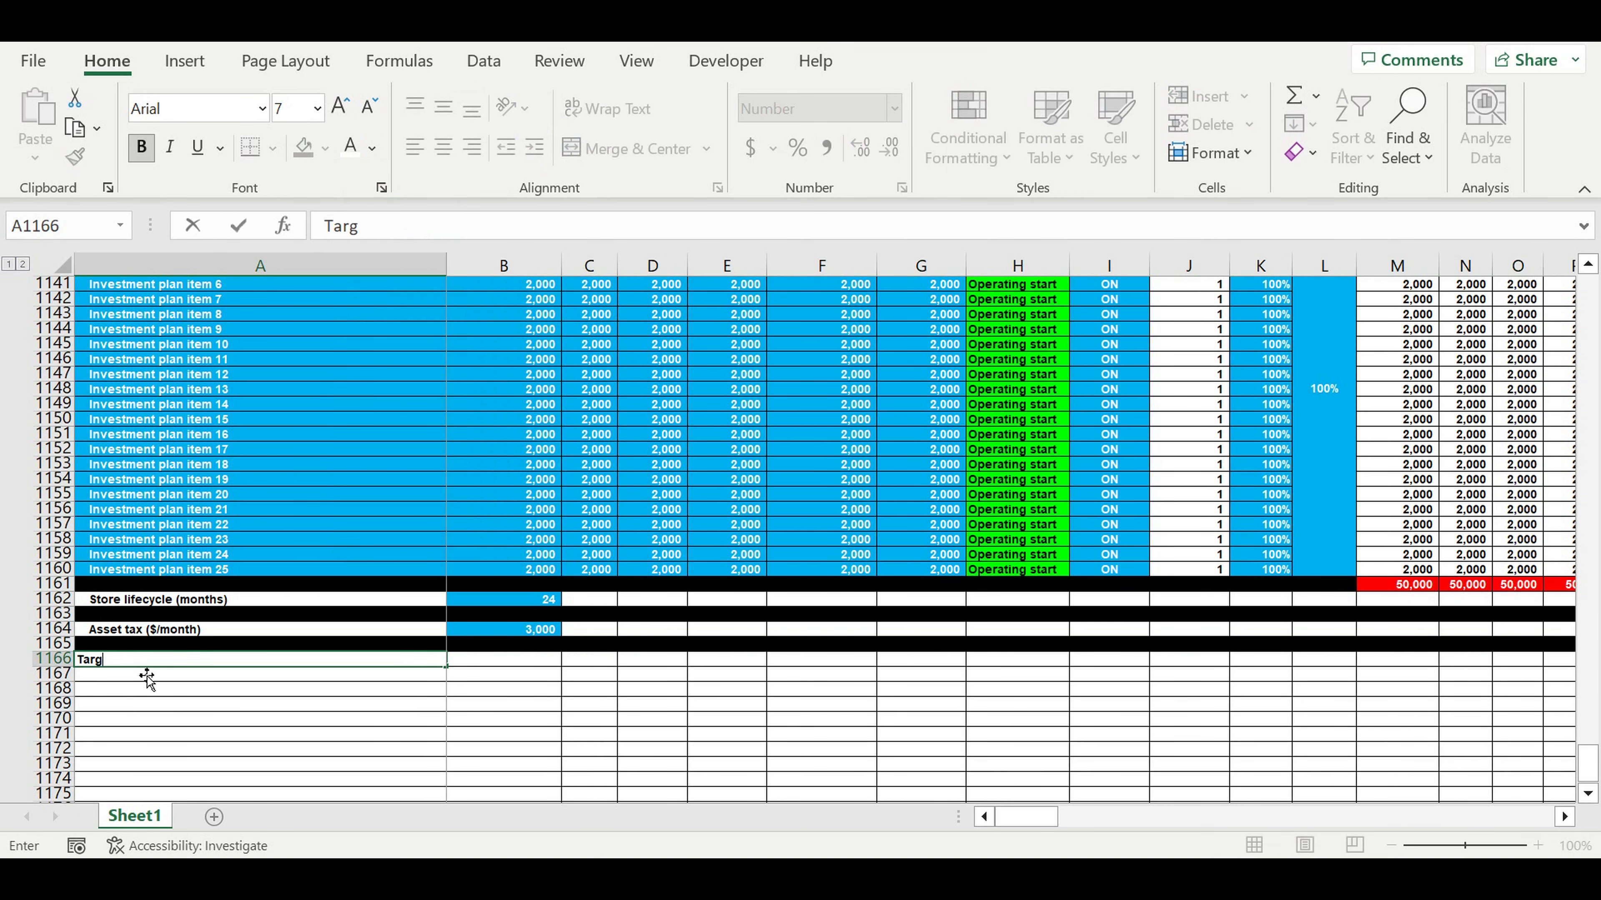
type("et revenues reach")
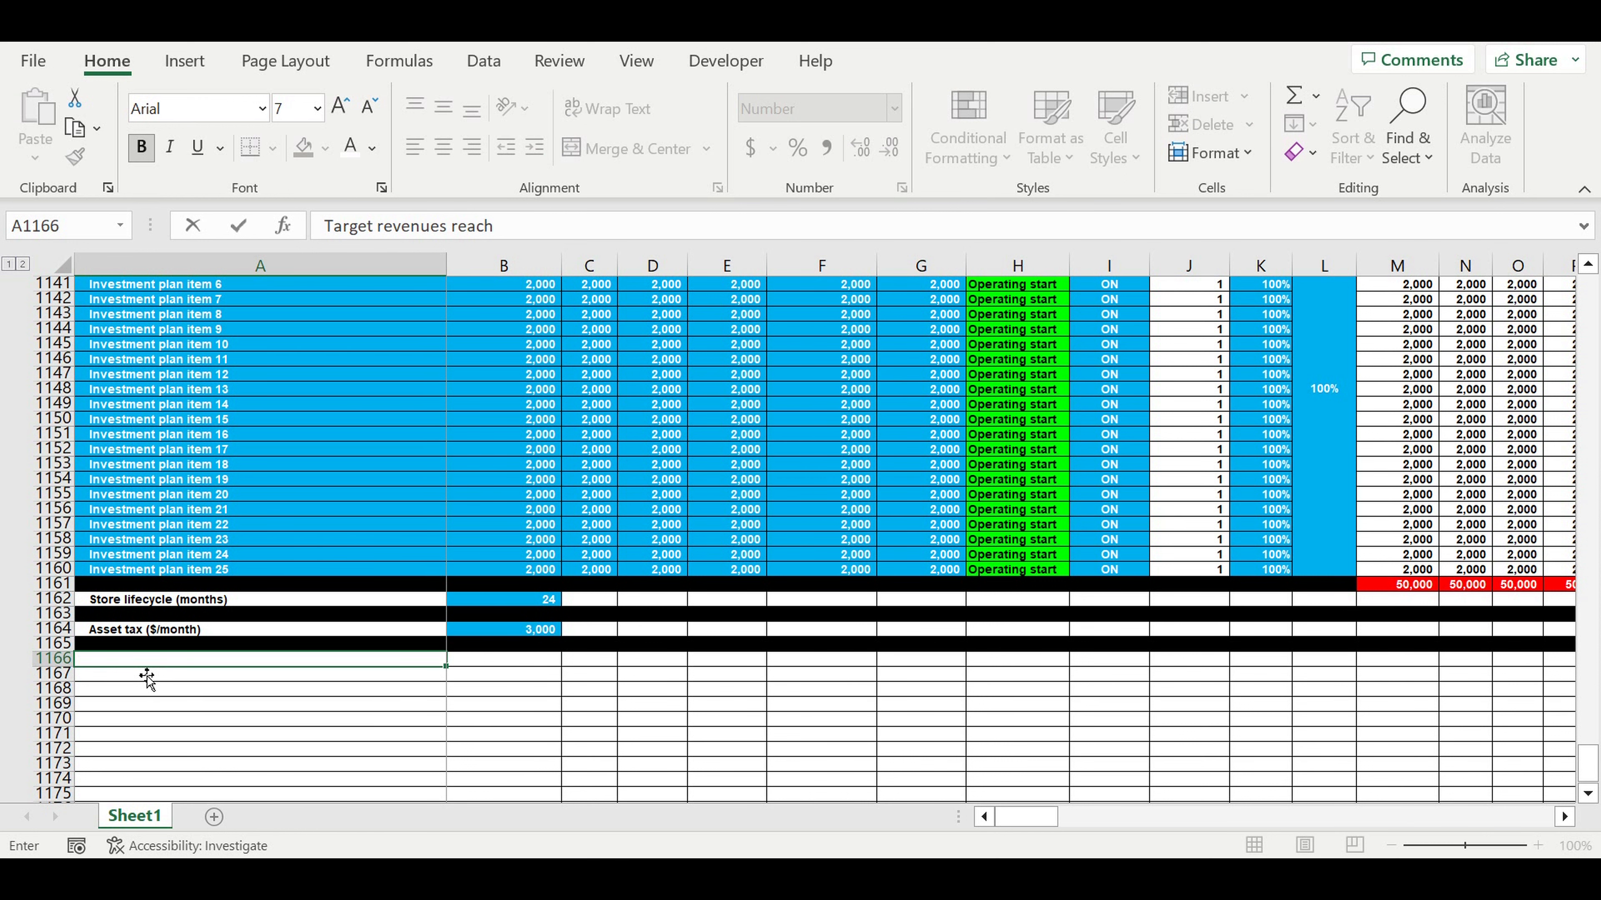
key("Return")
Number the months 1 to 12 across B1167:M1167, with 1 in B1167 and the formula =B1167+1 filled from C1167 through M1167.
scroll(560, 627, "down", 2)
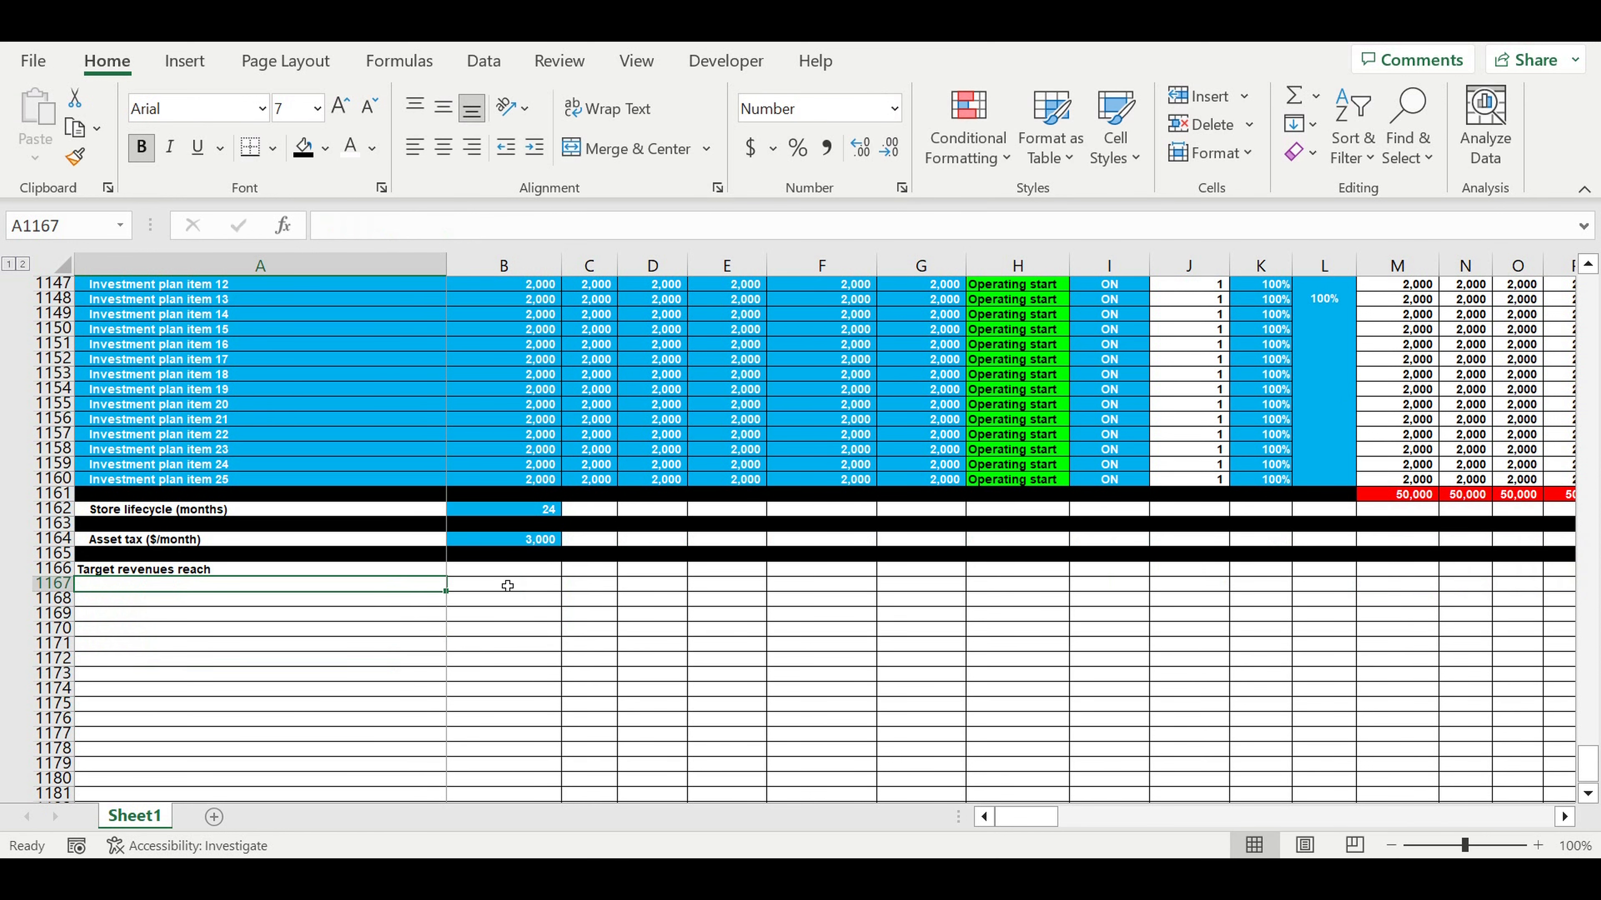
left_click(494, 586)
type("1")
key("Return")
left_click(610, 592)
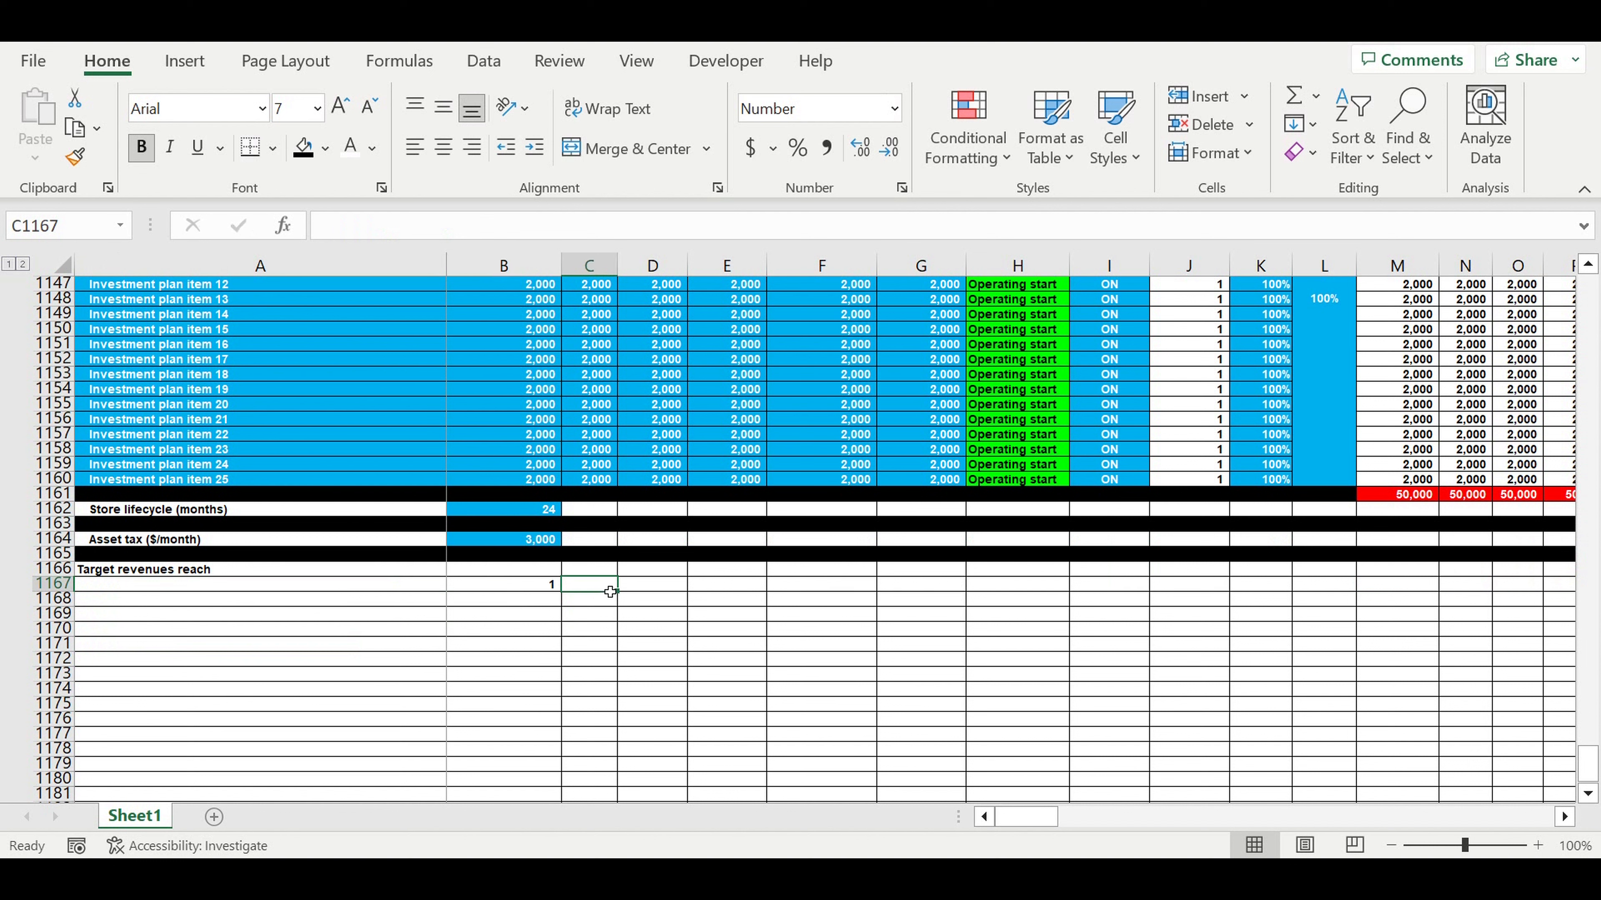
type("=")
left_click(529, 593)
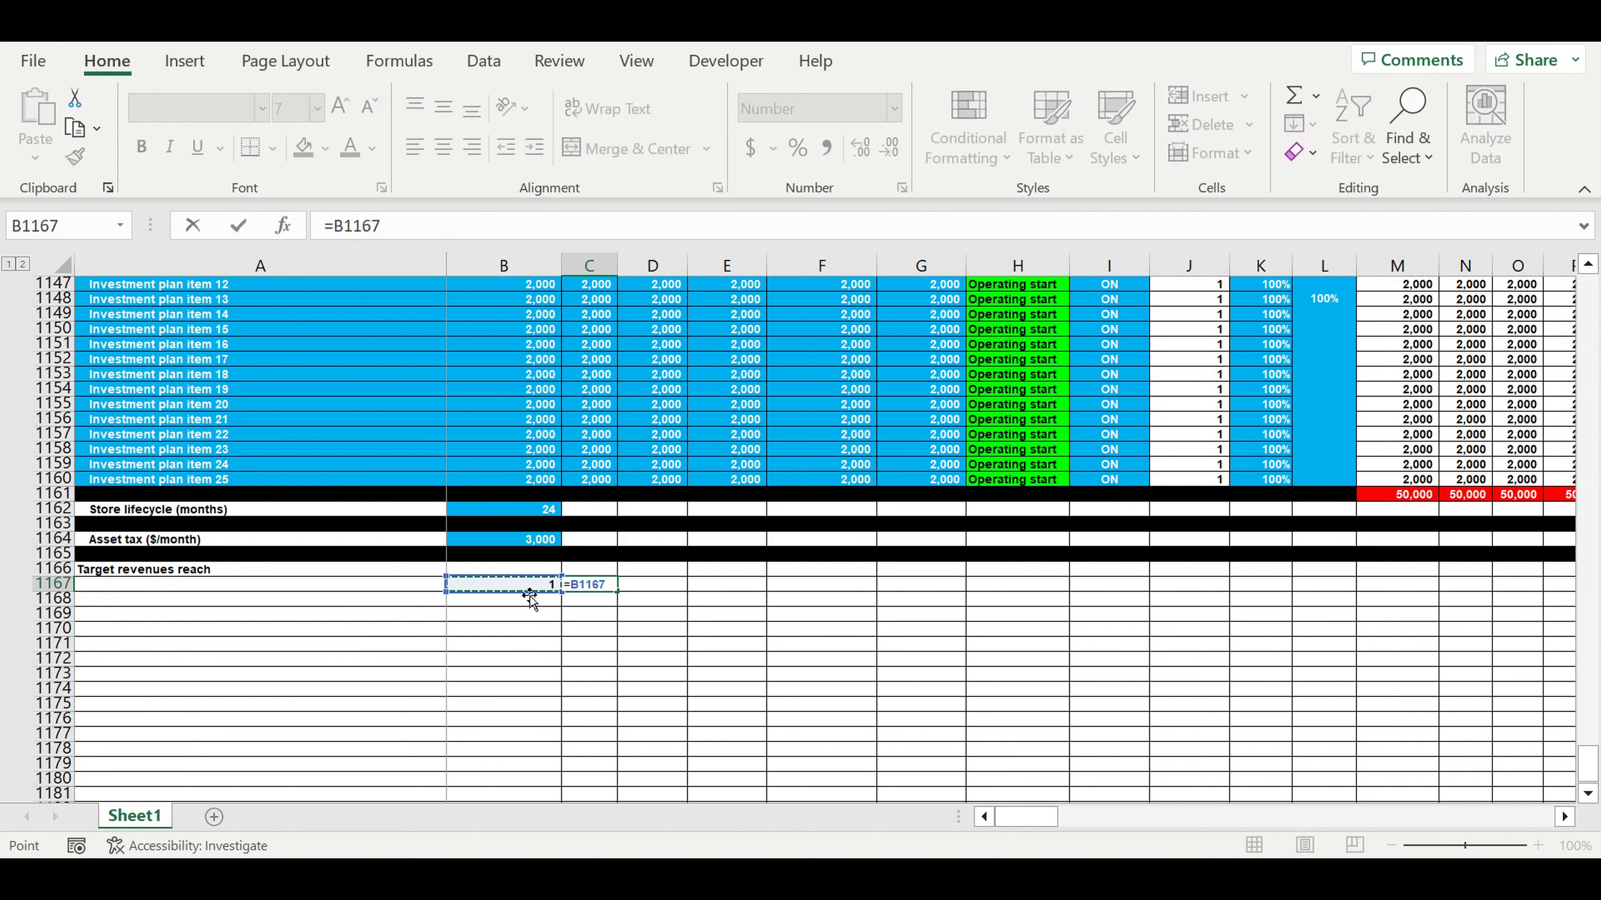
type("+1")
key("Return")
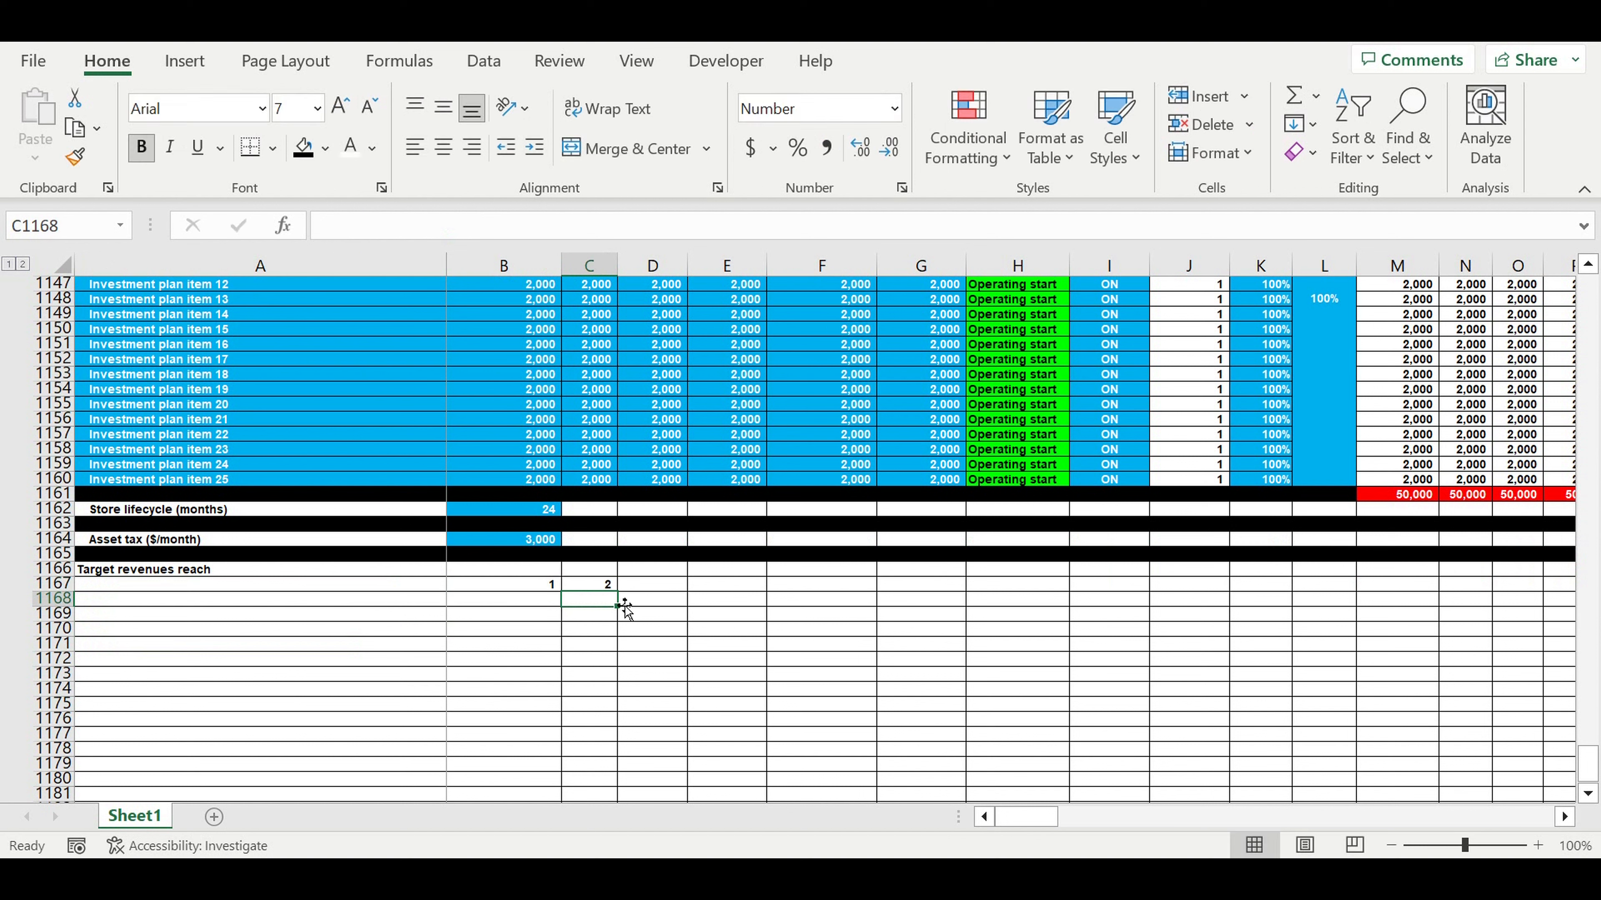
left_click(602, 585)
left_click_drag(635, 599, 1425, 611)
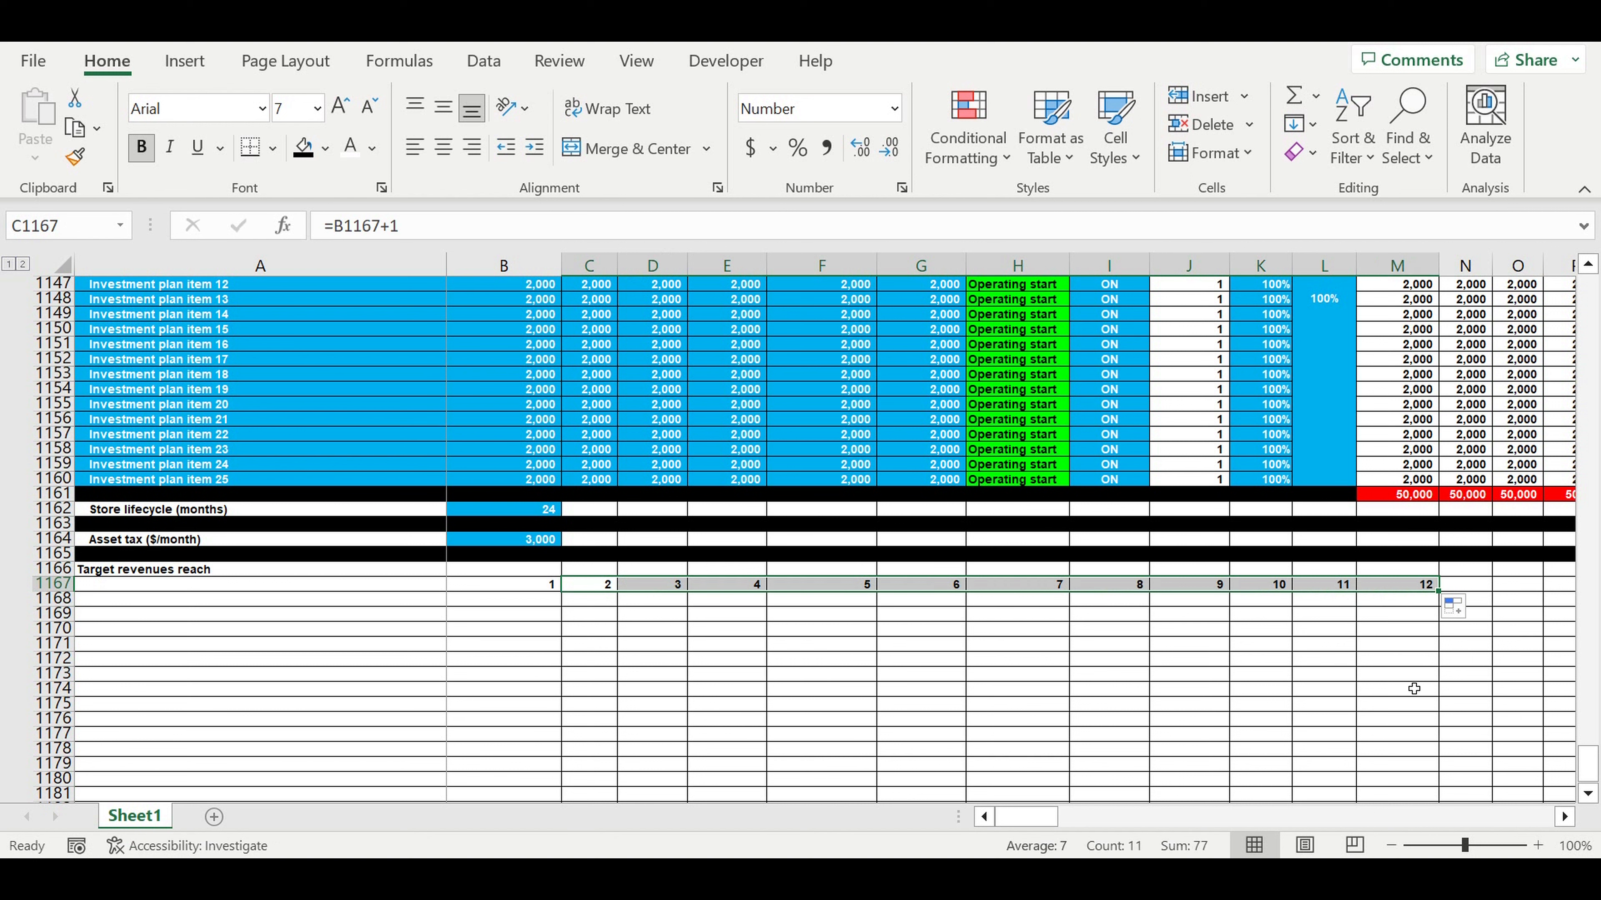
left_click(1413, 689)
Center the month numbers in B1167:M1167 and give them the lightest blue theme fill.
left_click_drag(519, 588, 1397, 584)
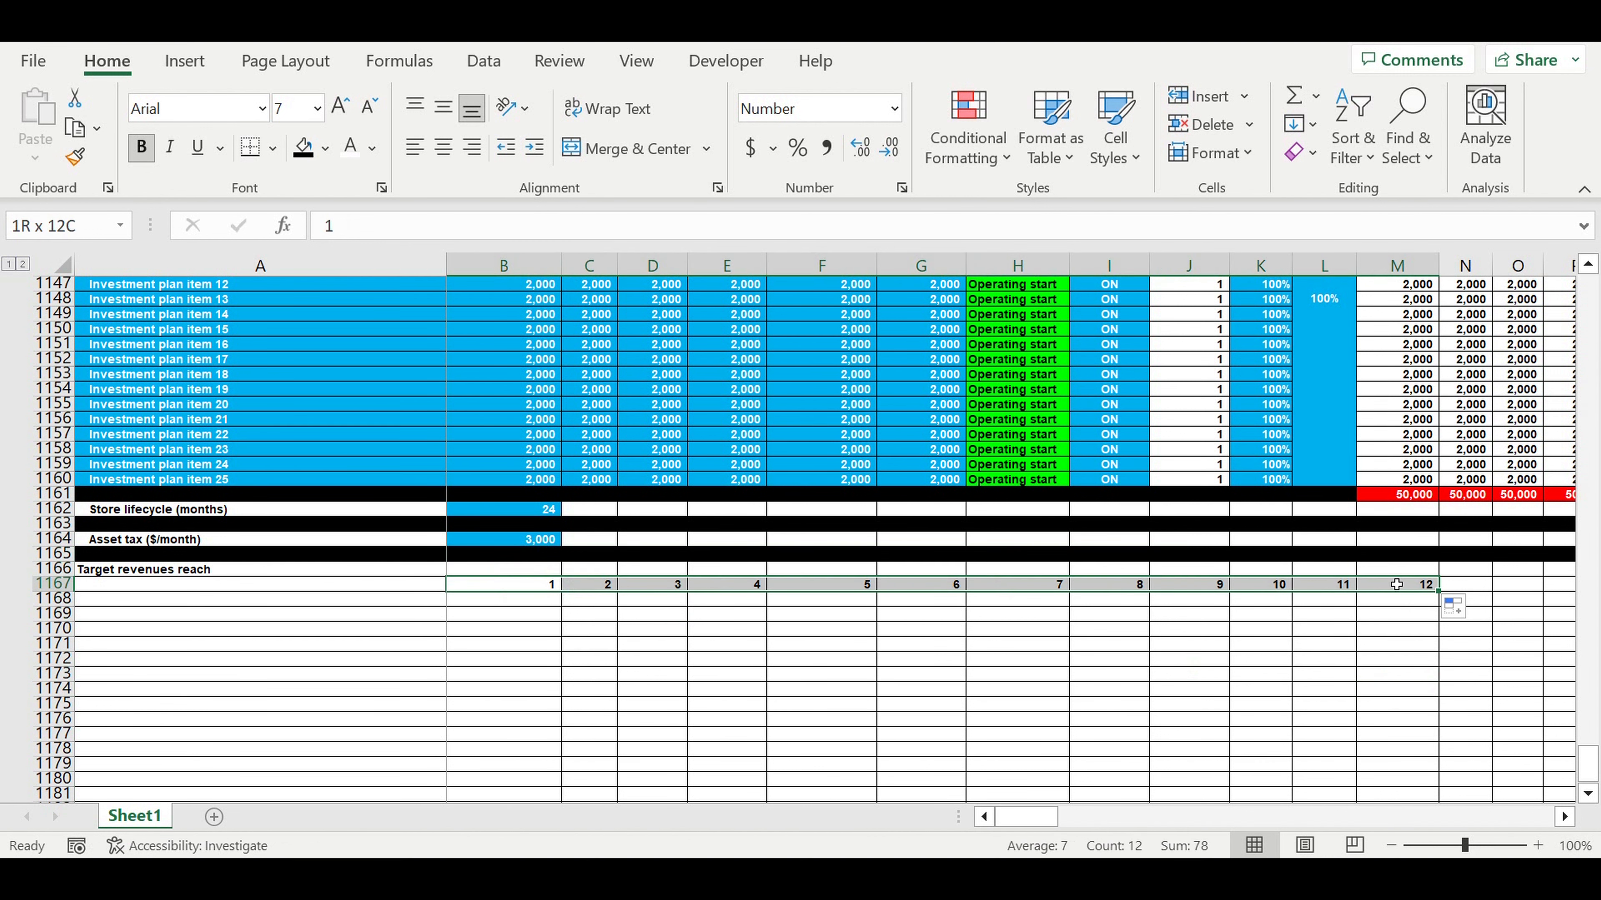
left_click(443, 146)
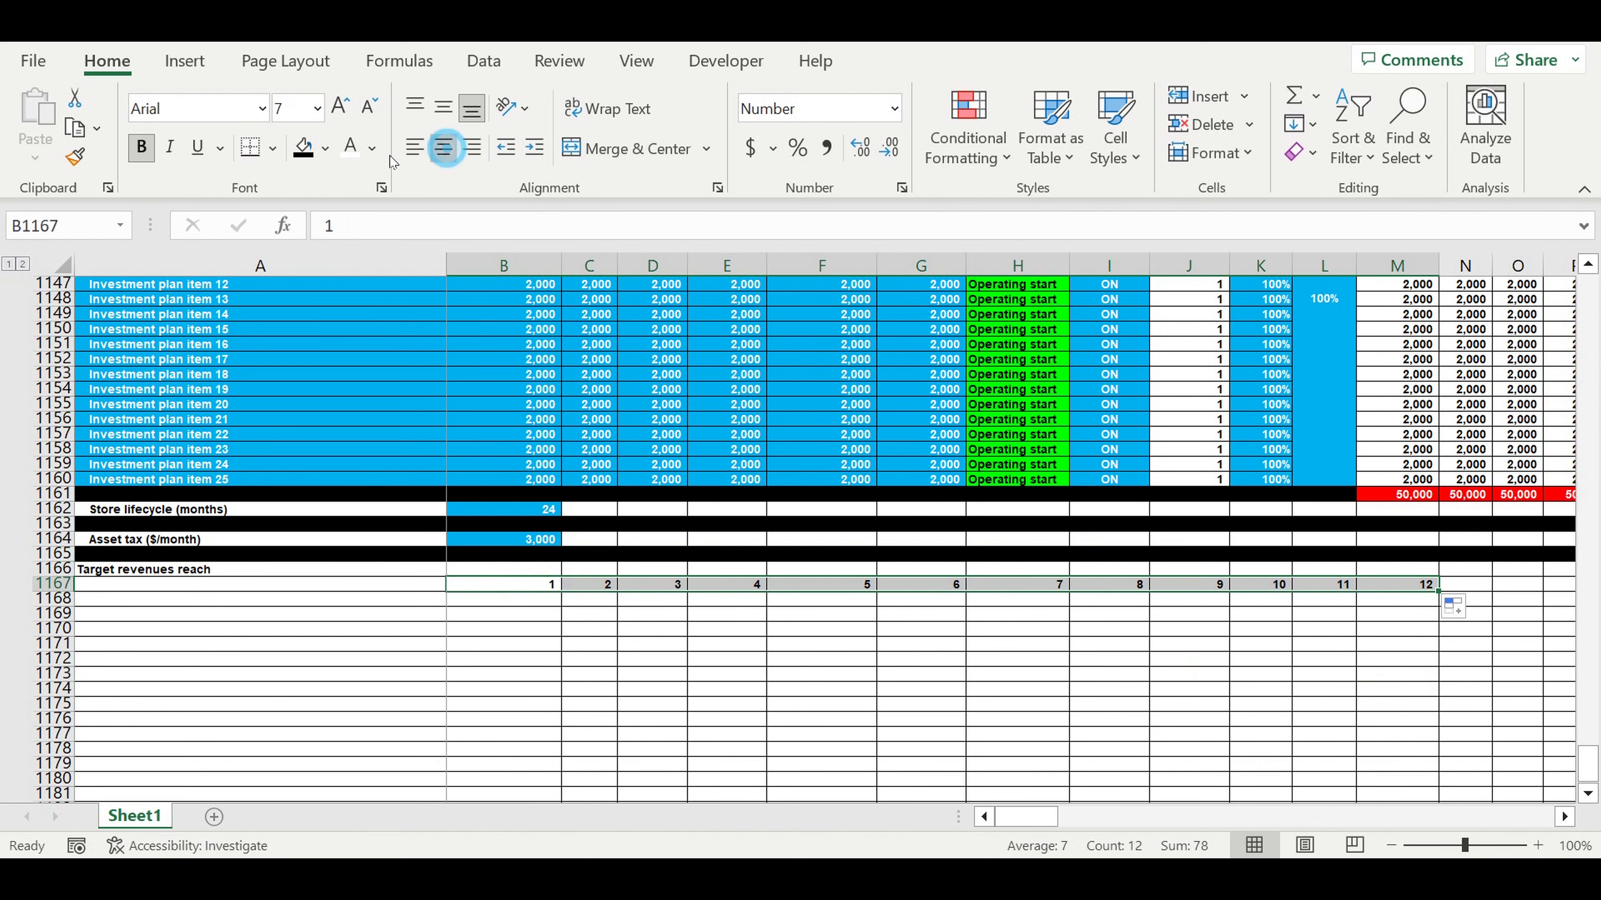
left_click(327, 149)
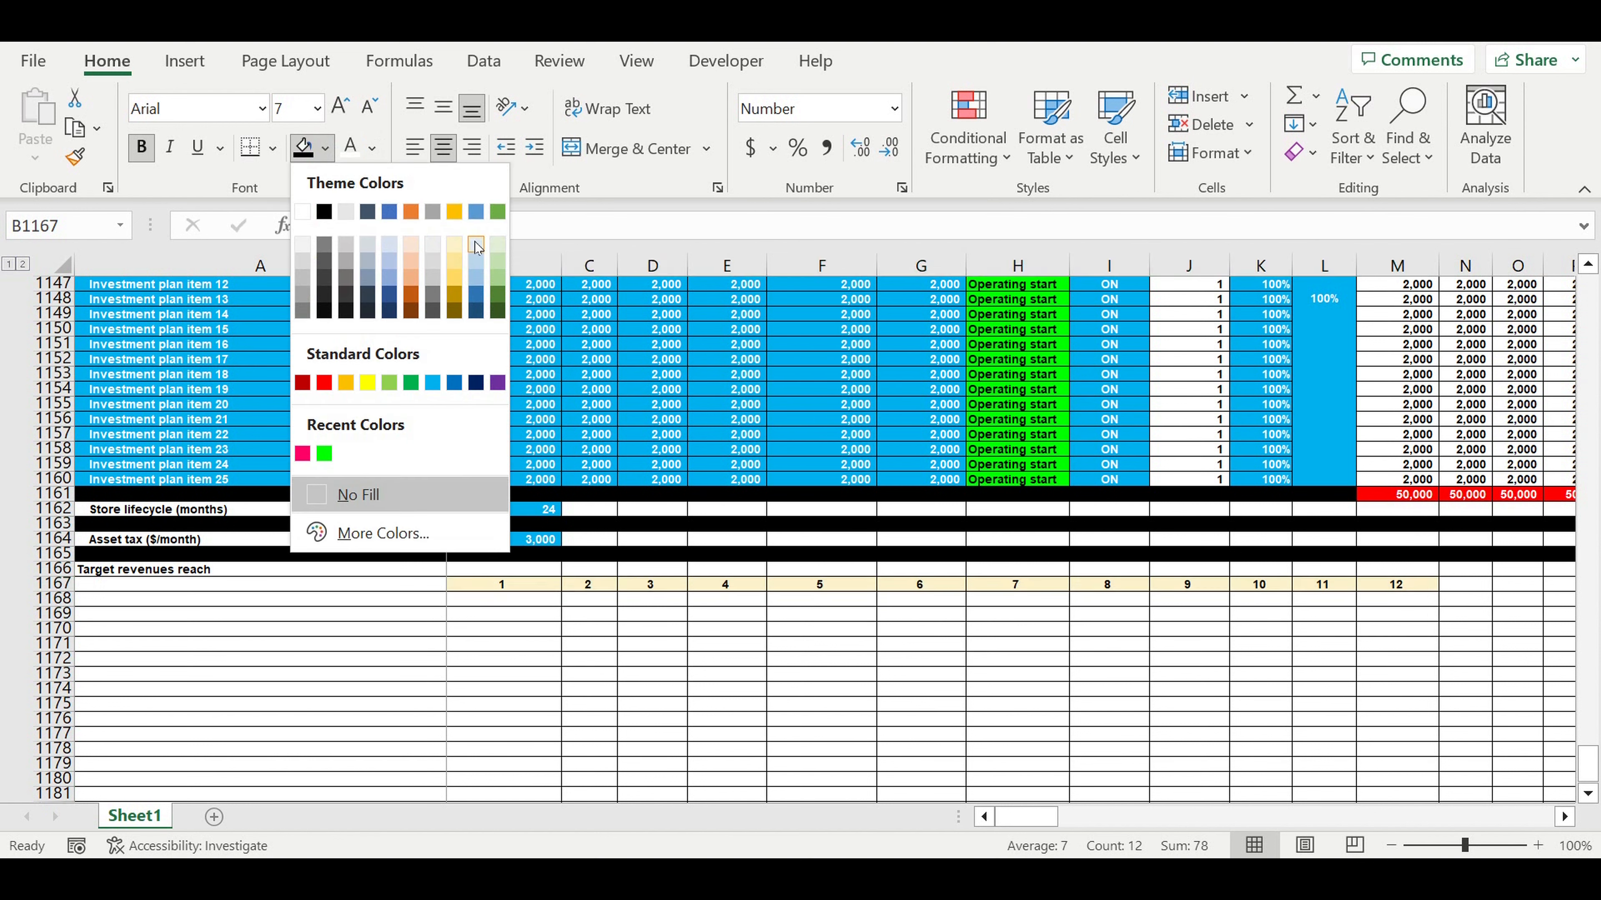
left_click(476, 247)
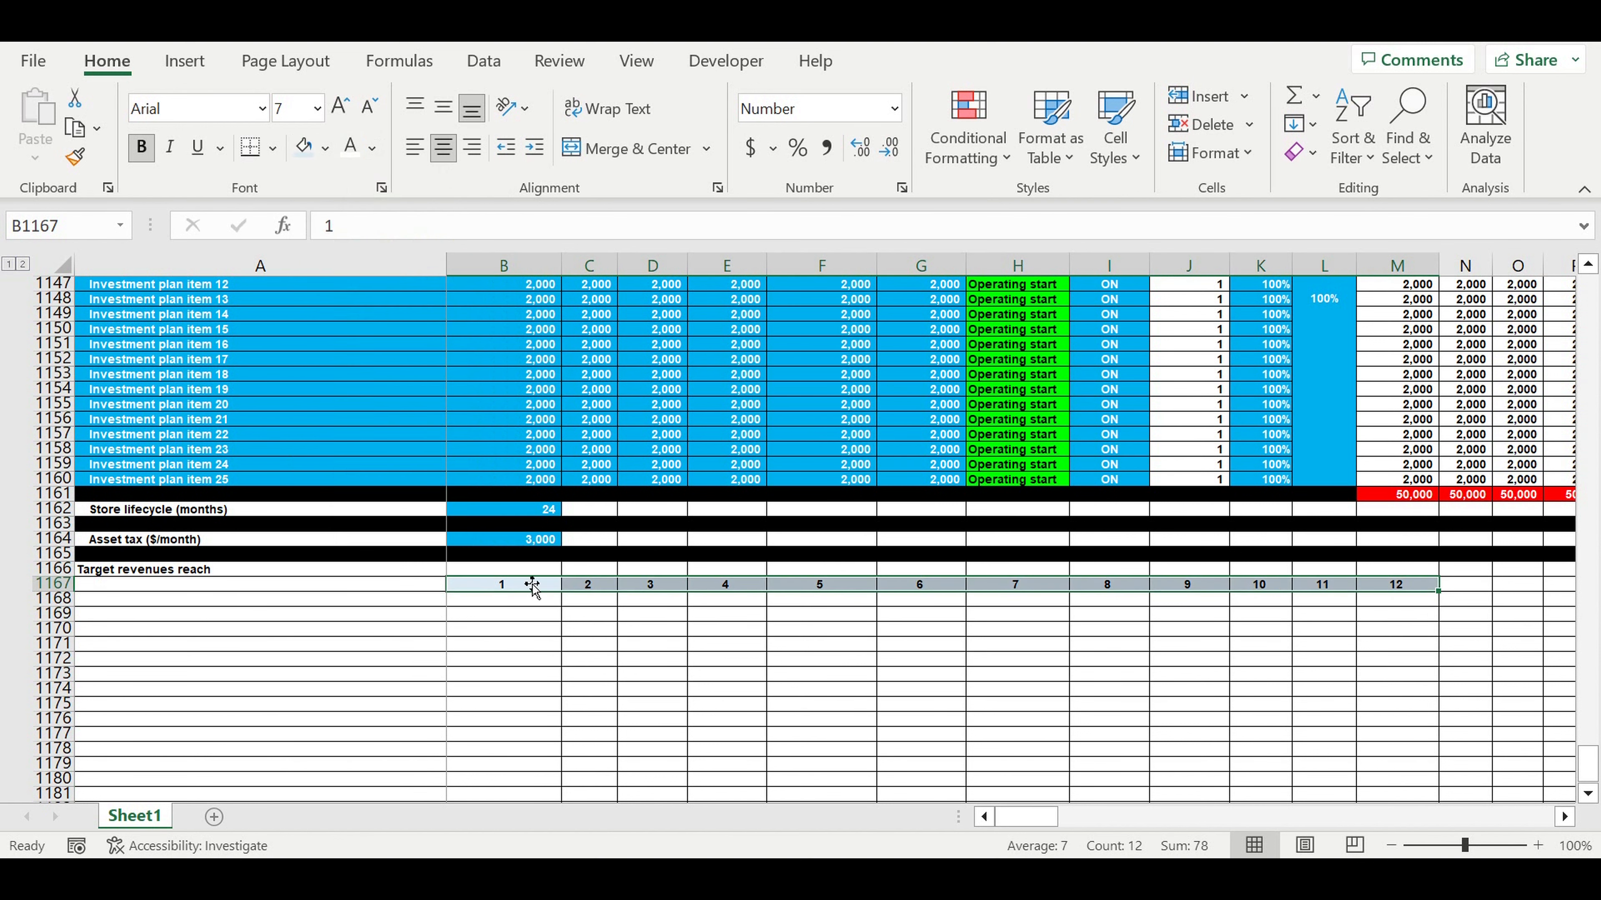
Merge and center B1166:M1166 and enter the heading "Months of operating activity since start".
left_click_drag(504, 568, 1380, 569)
left_click(633, 149)
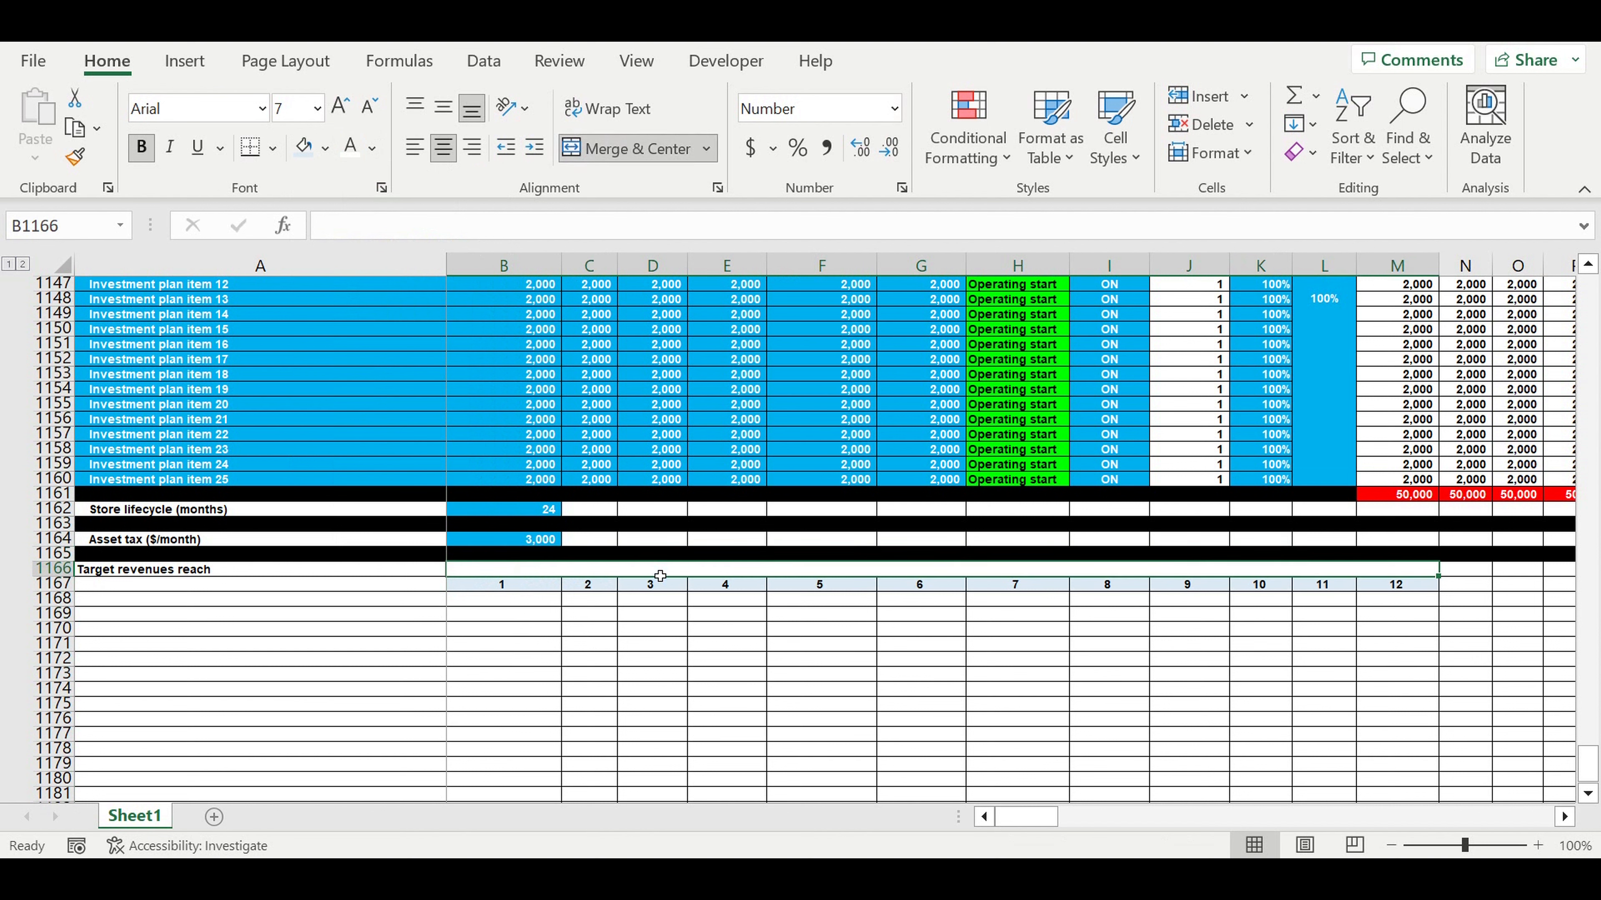
type("Months od")
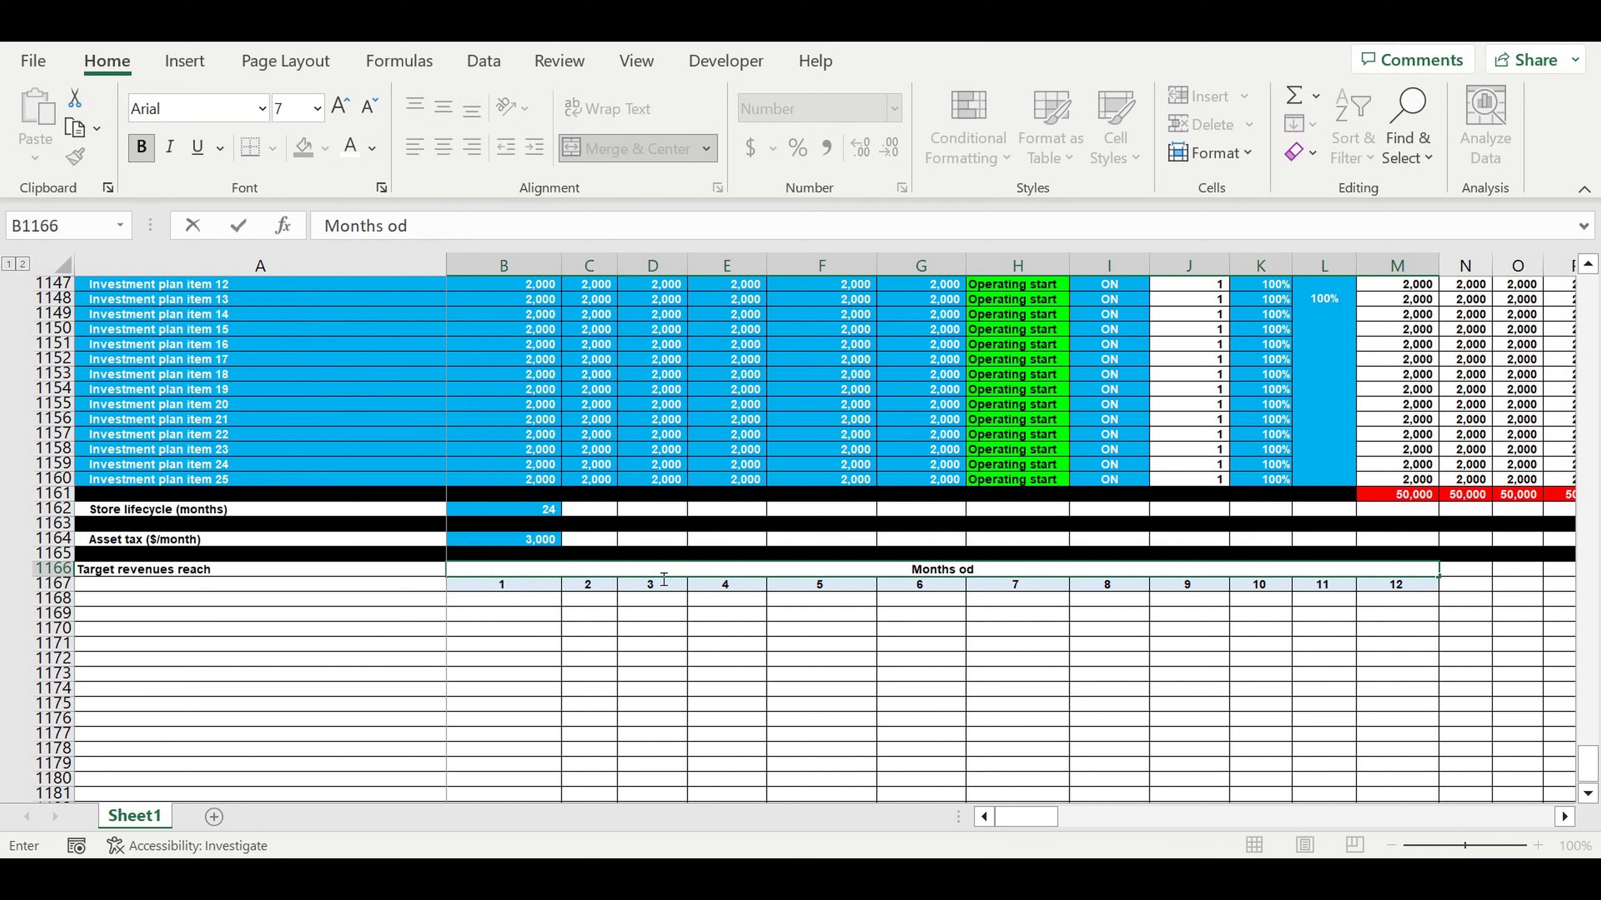
key("BackSpace")
type("f opera")
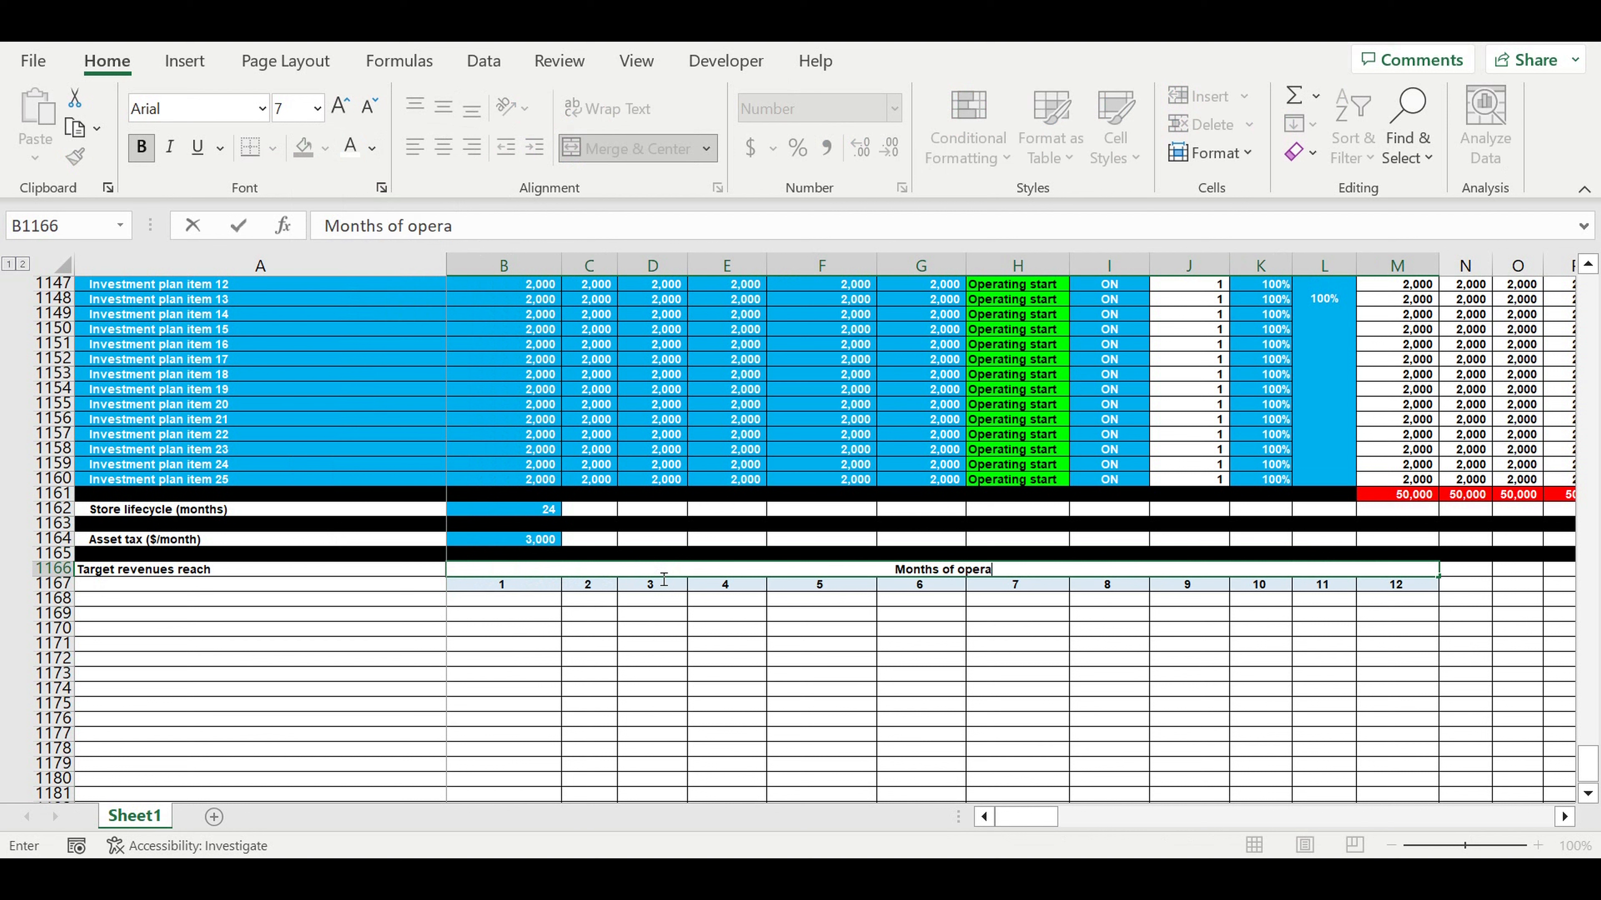
type("ting ac")
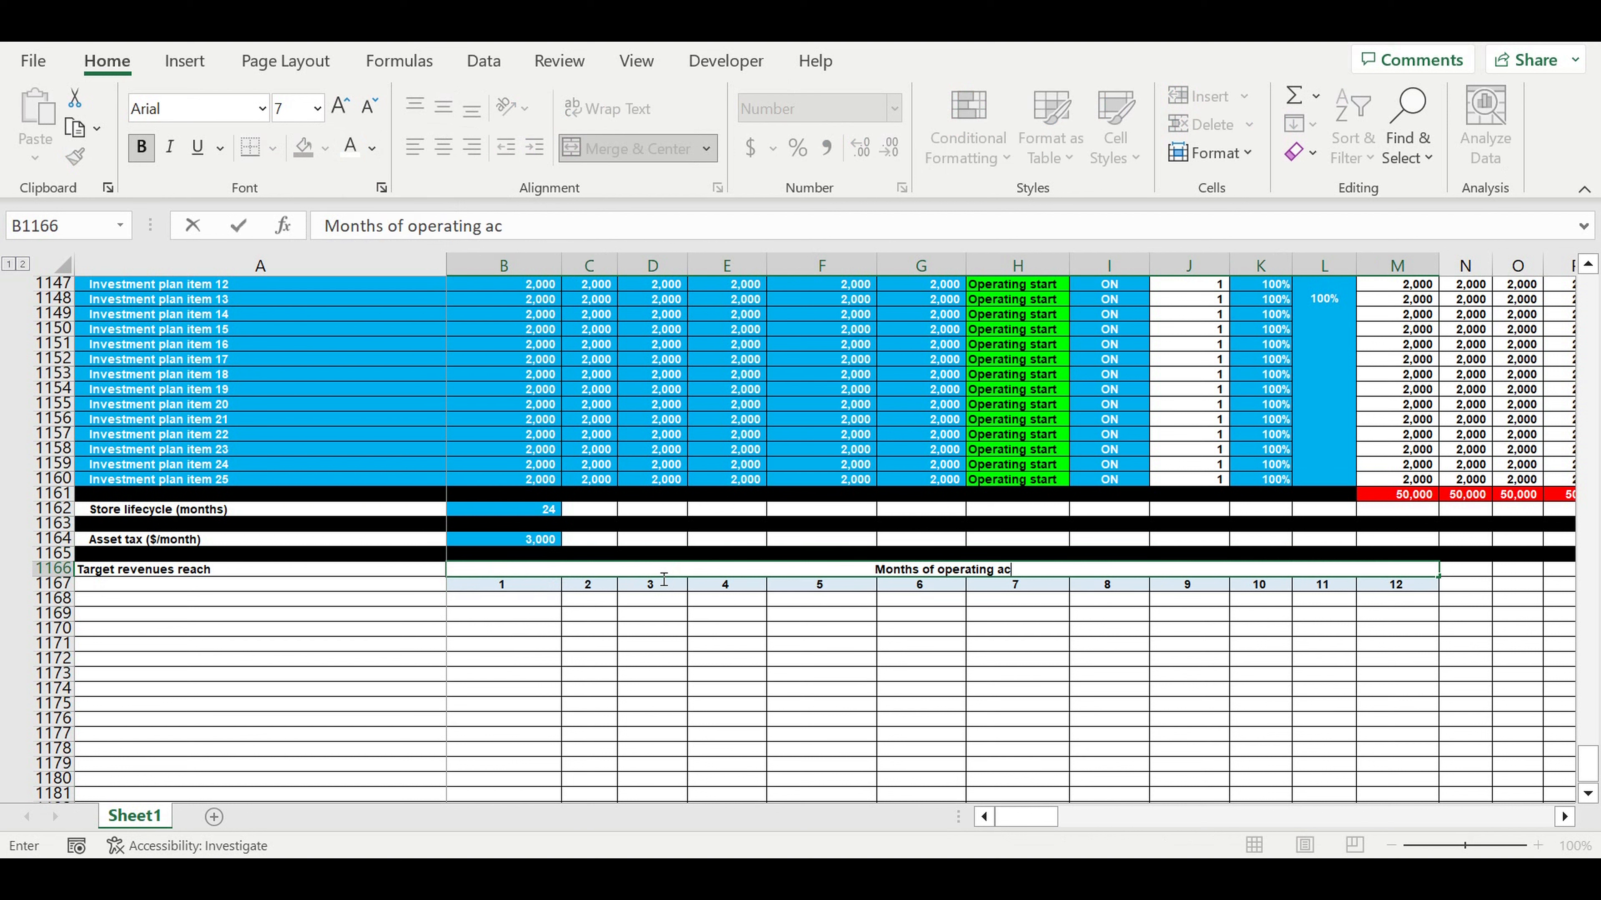
type("tivity since start")
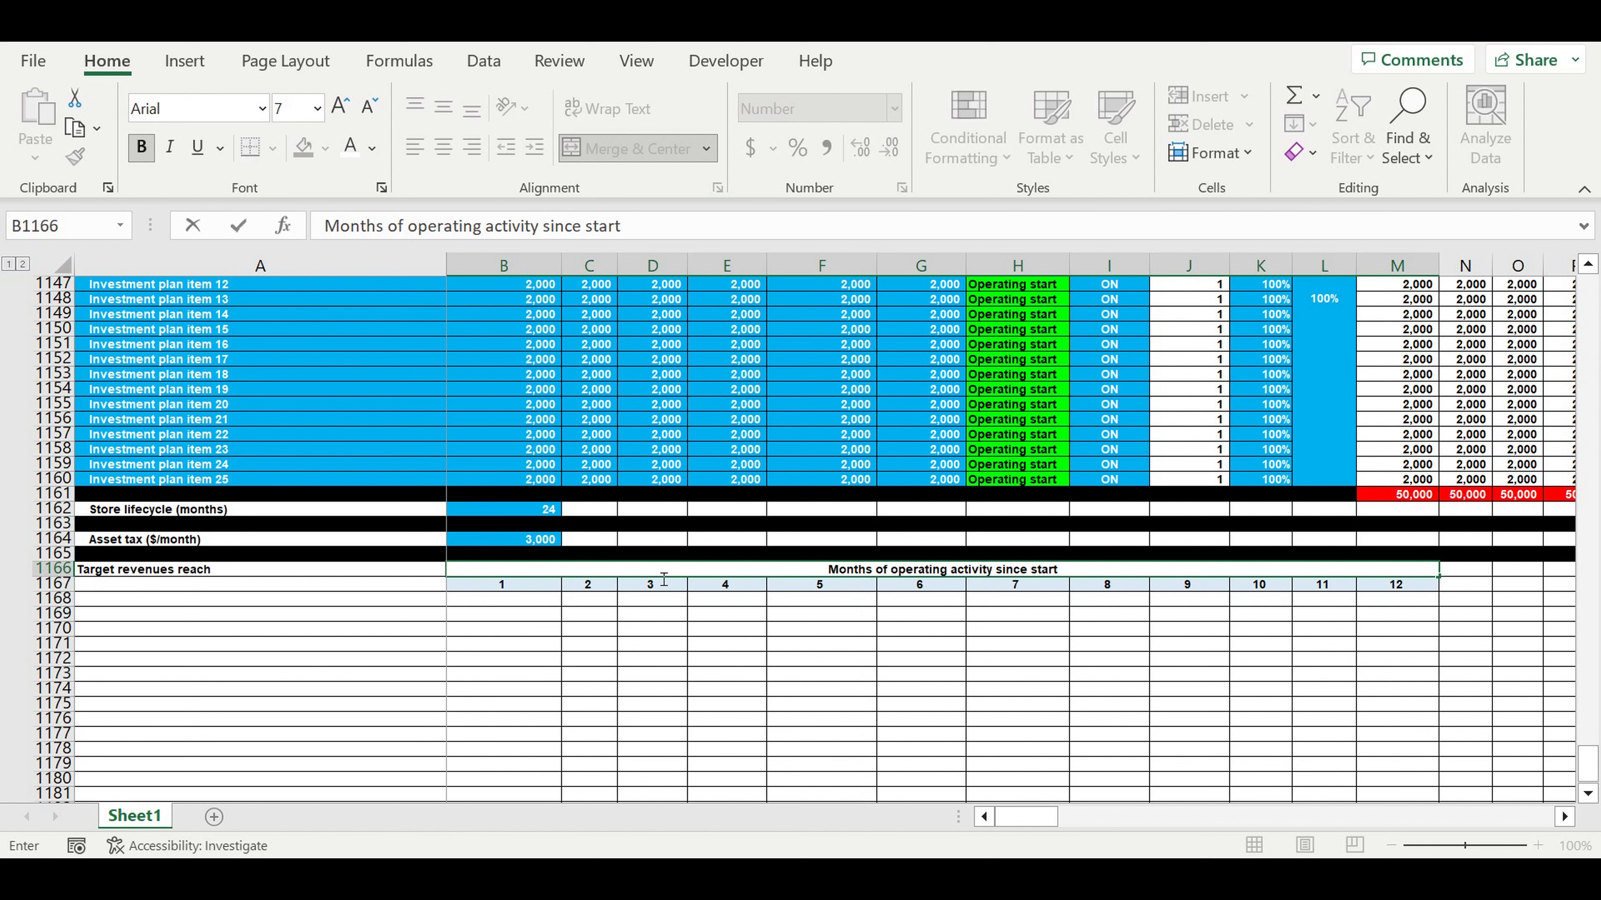
left_click(970, 656)
Give the merged heading in B1166 a light blue fill one shade darker than the month numbers.
left_click(852, 576)
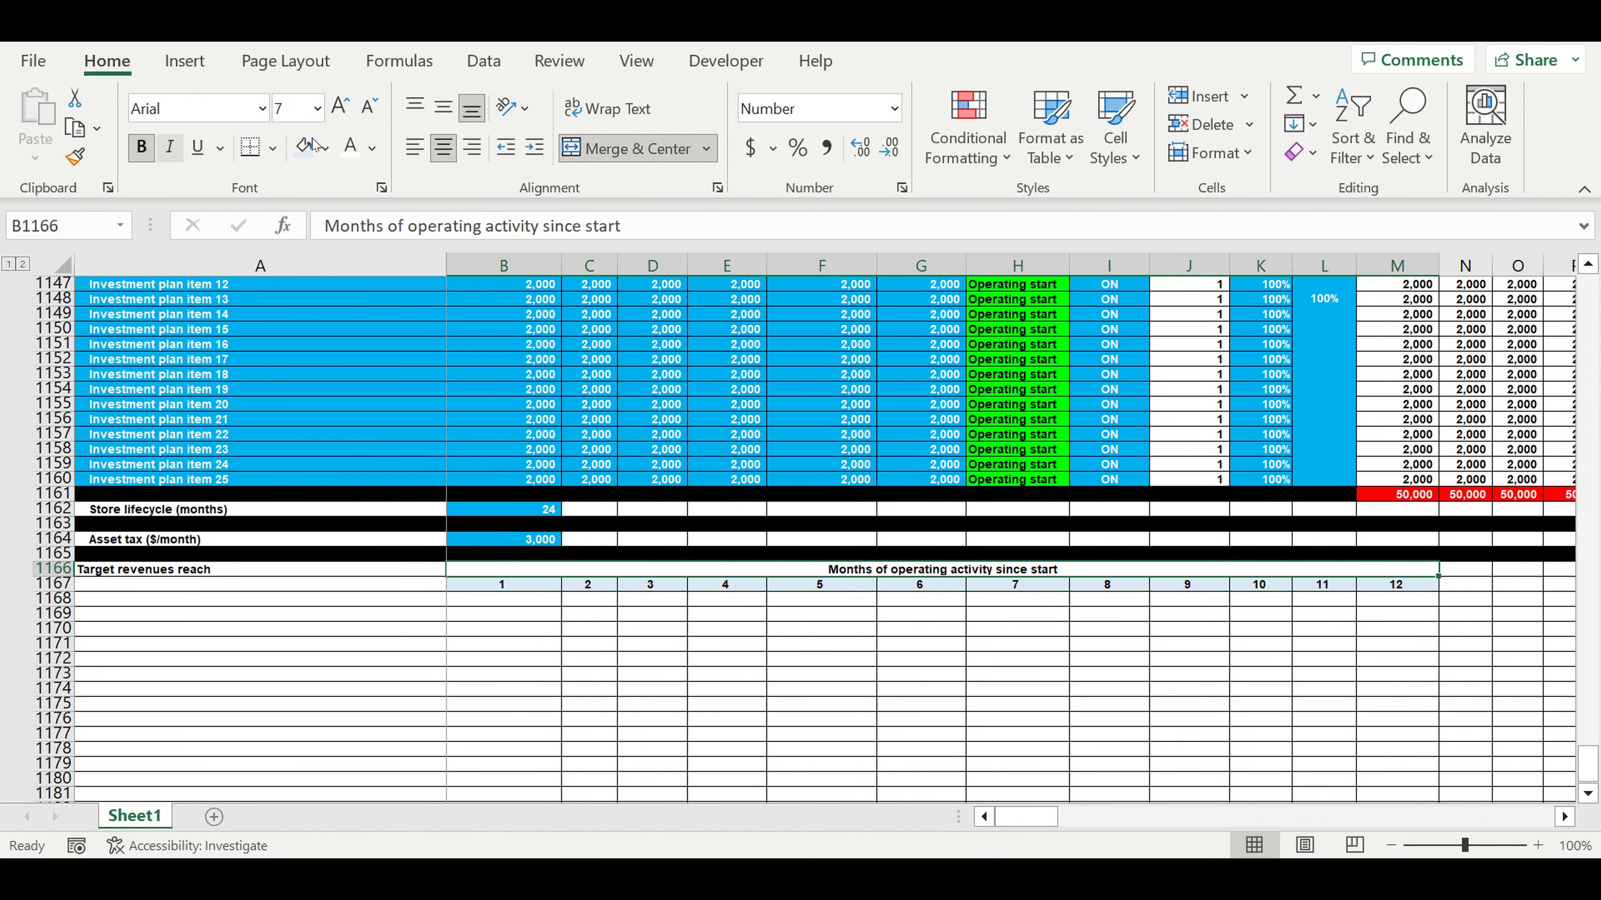
left_click(324, 148)
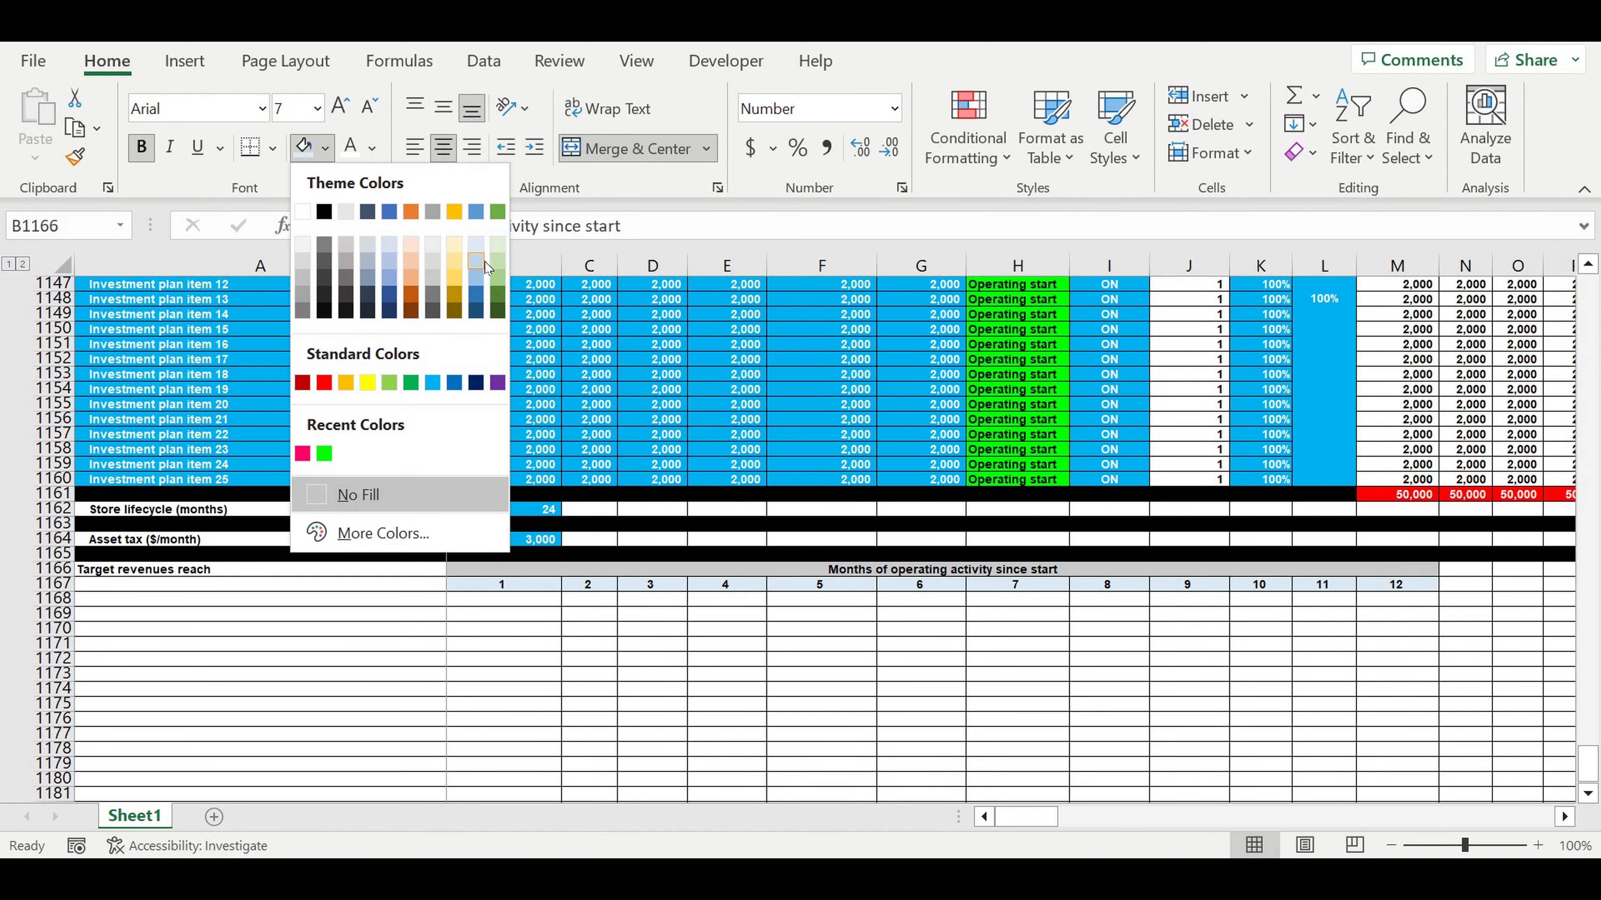
left_click(483, 262)
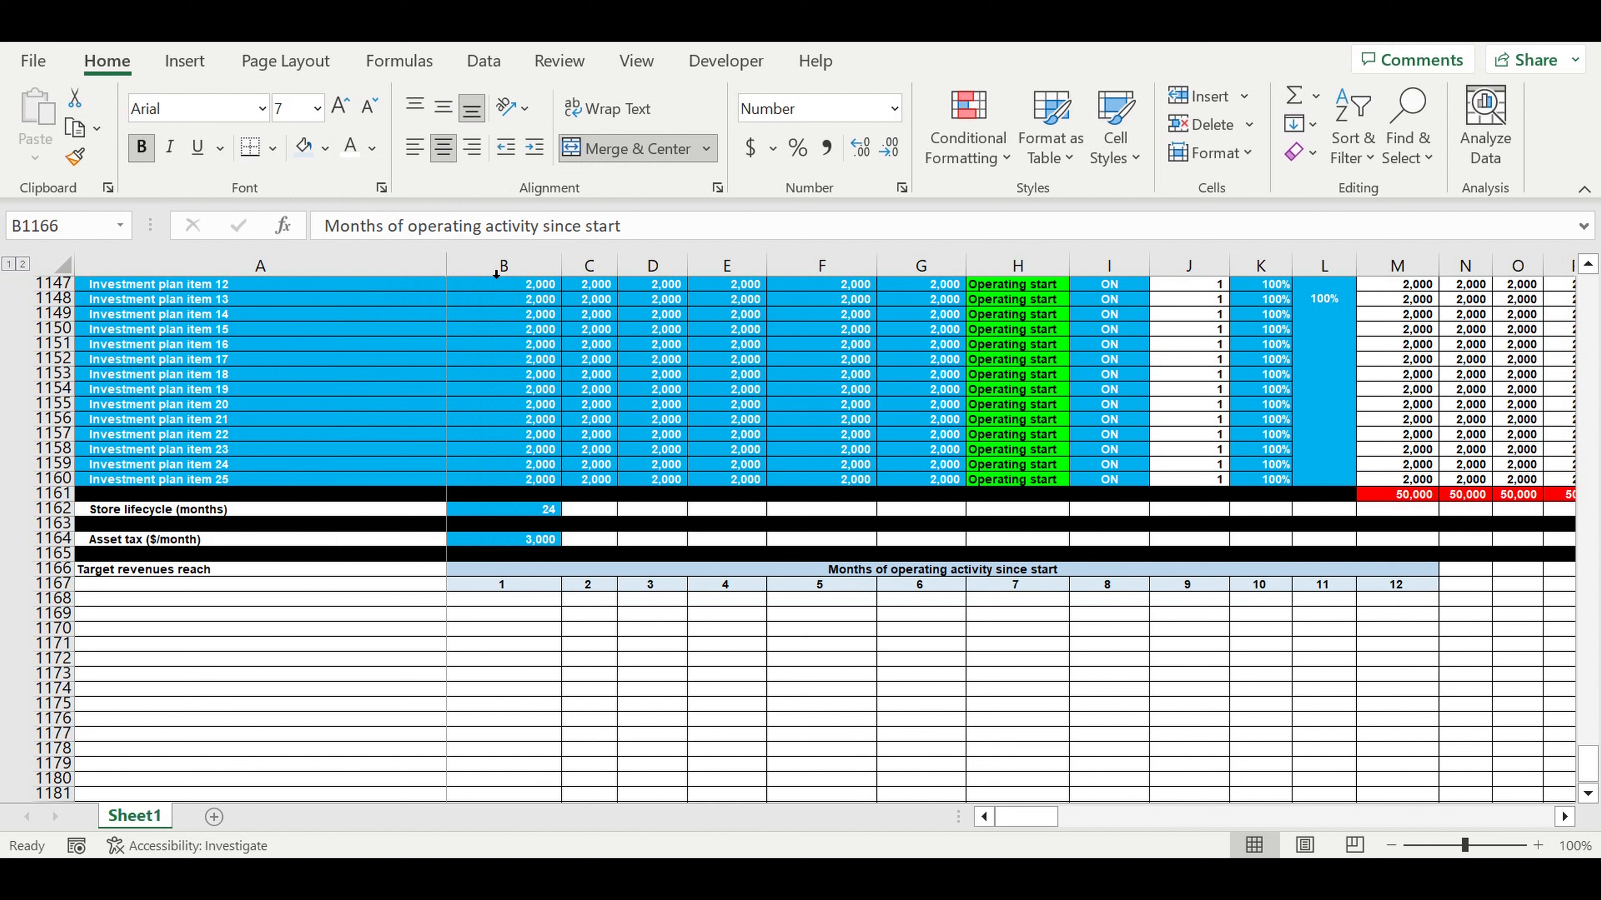
left_click(914, 658)
Enter the label "Parameter" in A1167 and "Target revenues reach" in A1168.
left_click(412, 585)
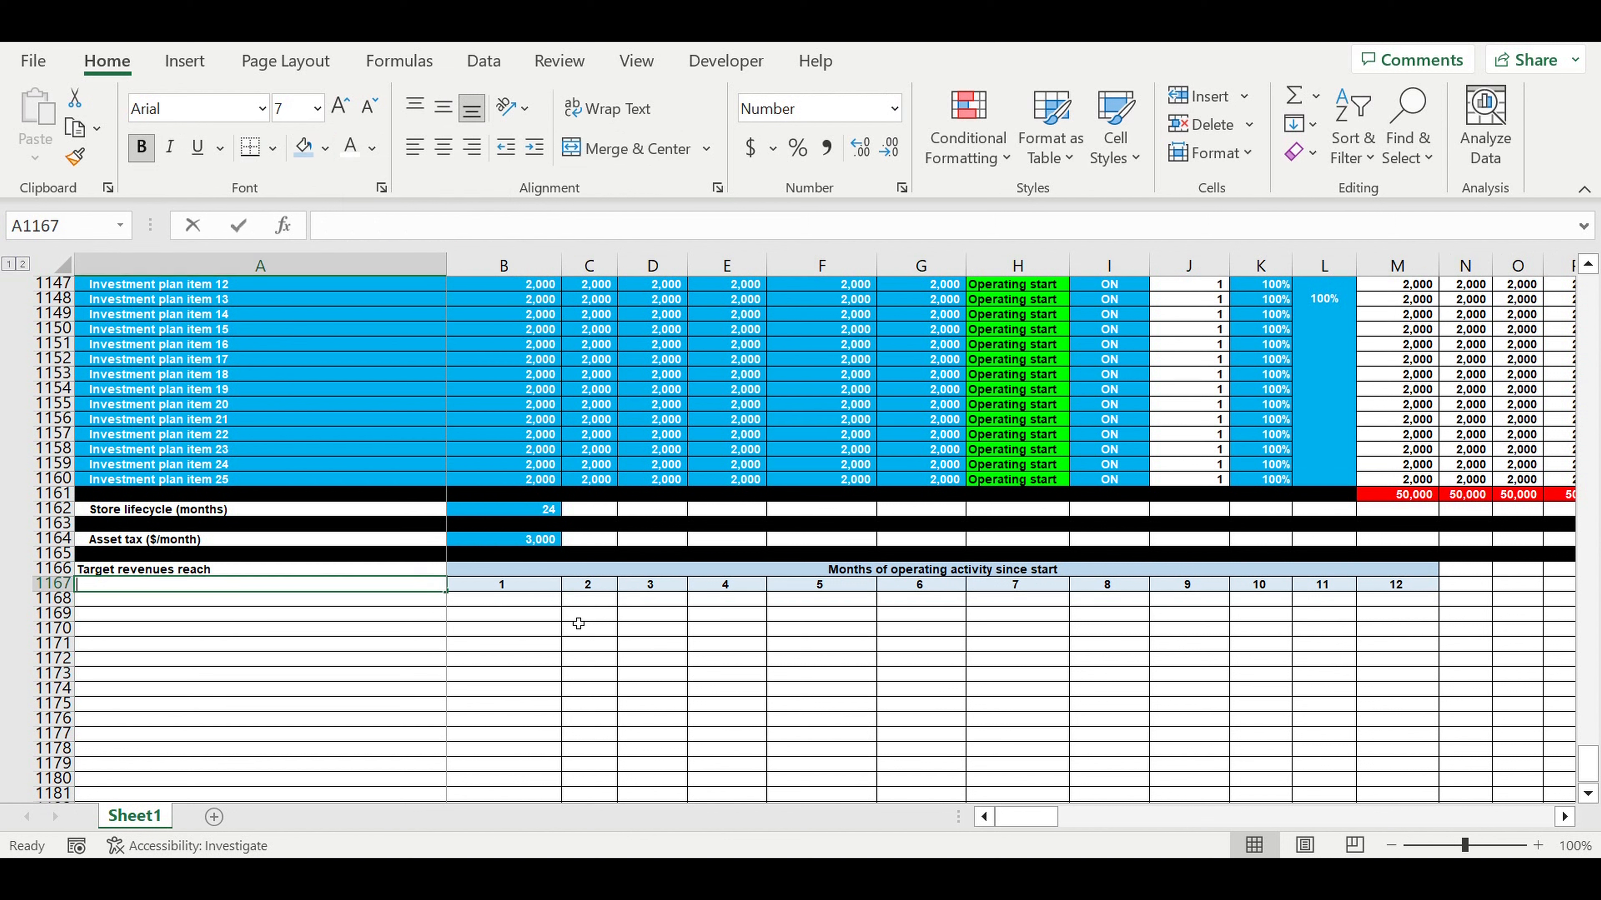
type("Parame")
type("ter")
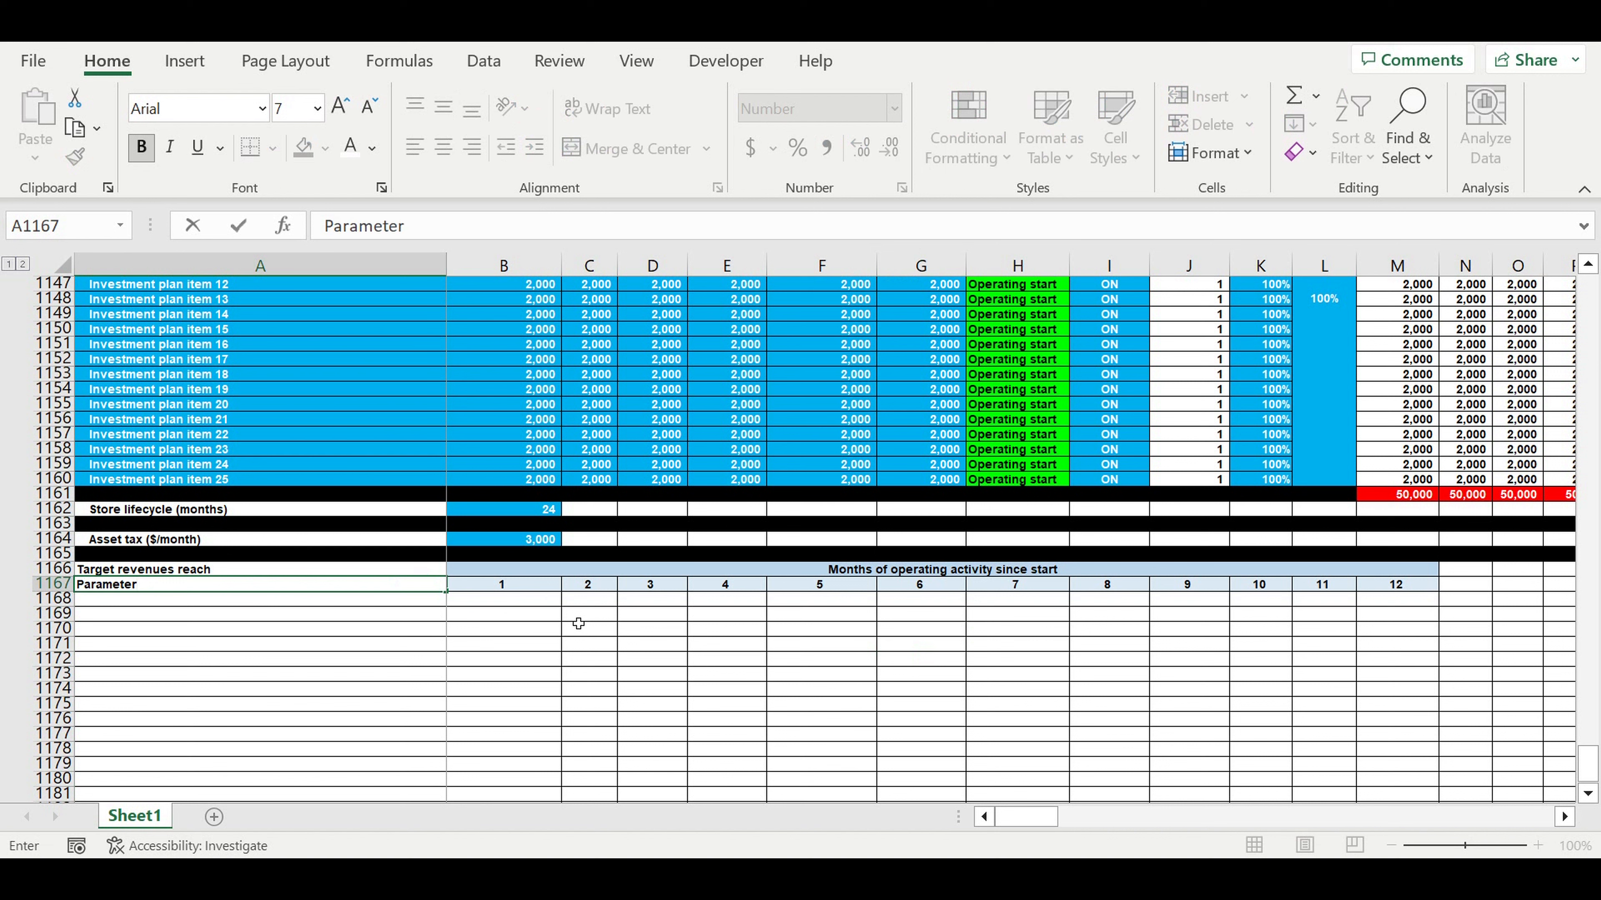
left_click(395, 634)
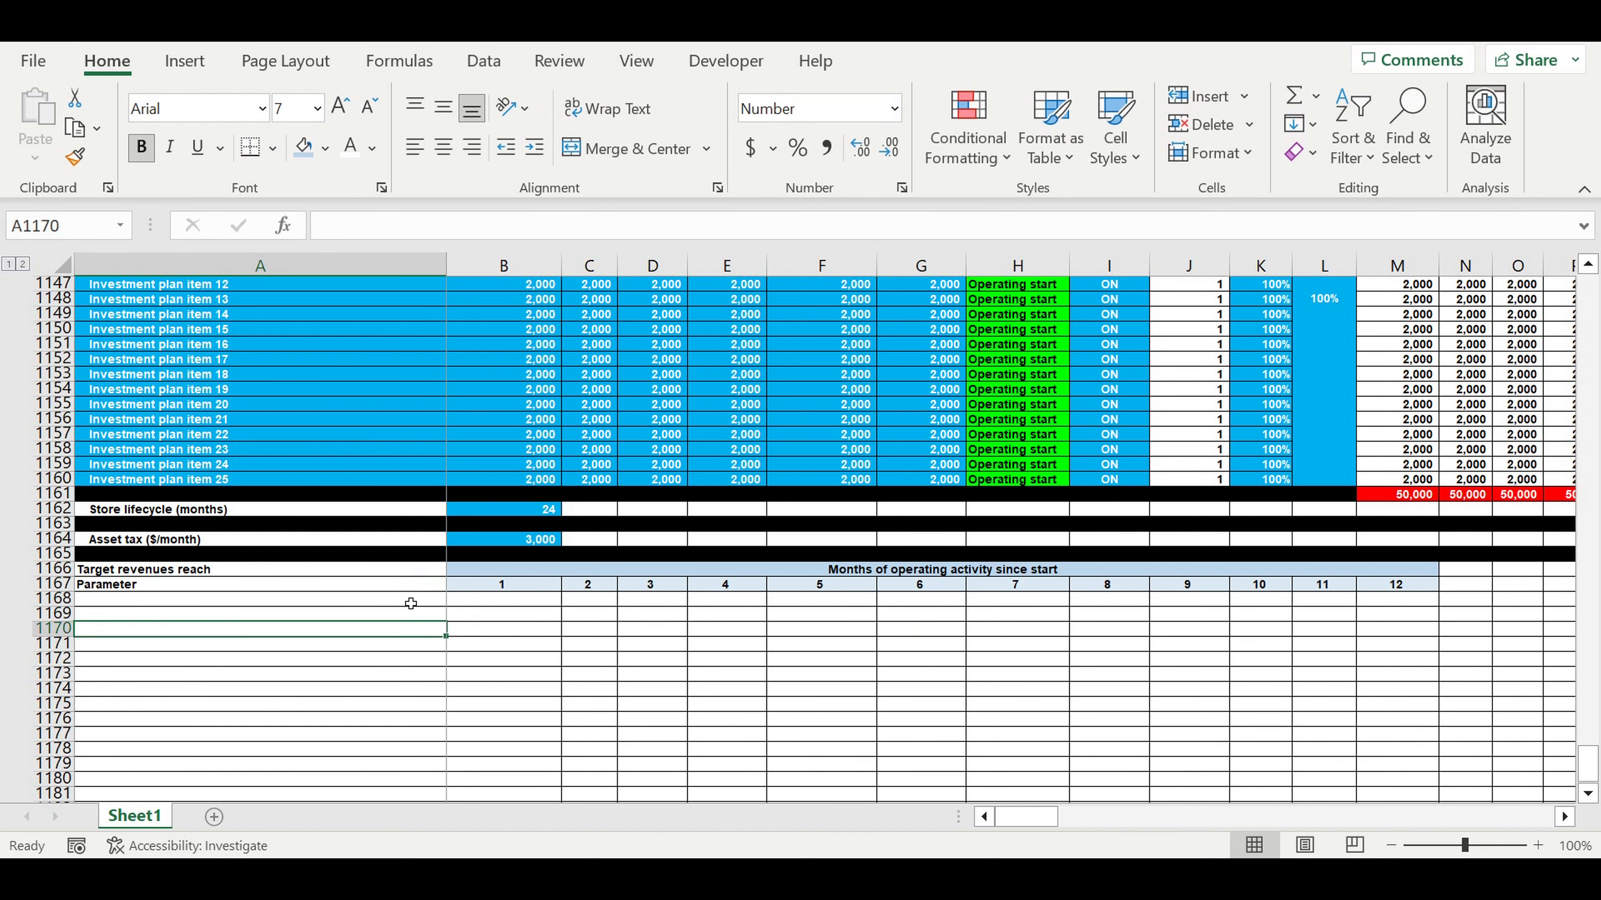
left_click(410, 604)
type("Target re")
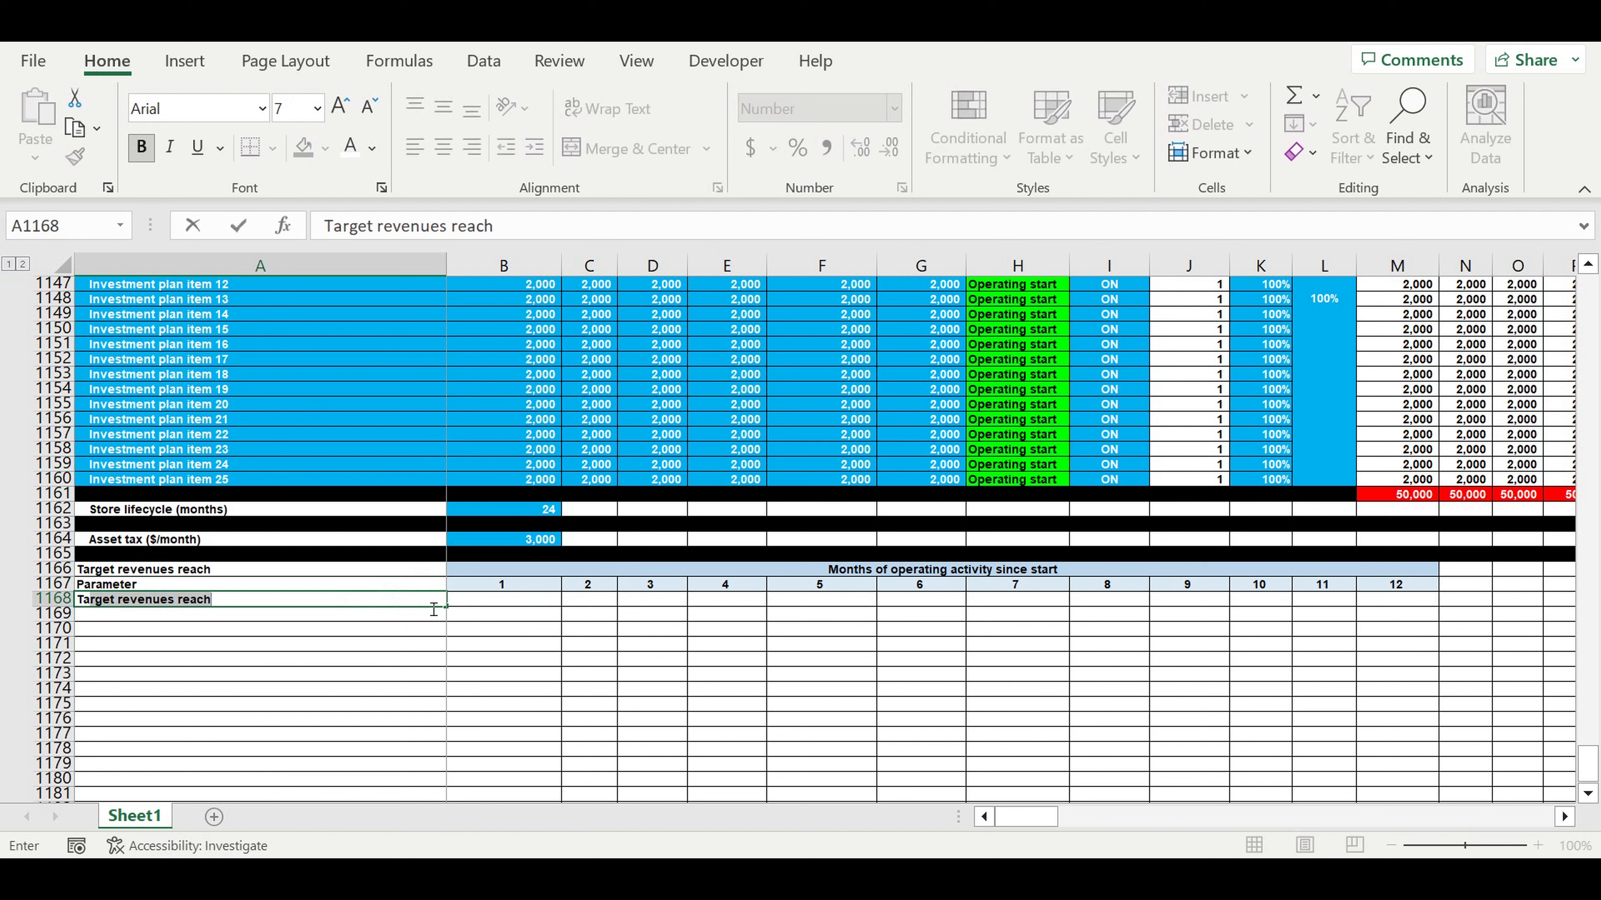
type("venue")
key("Return")
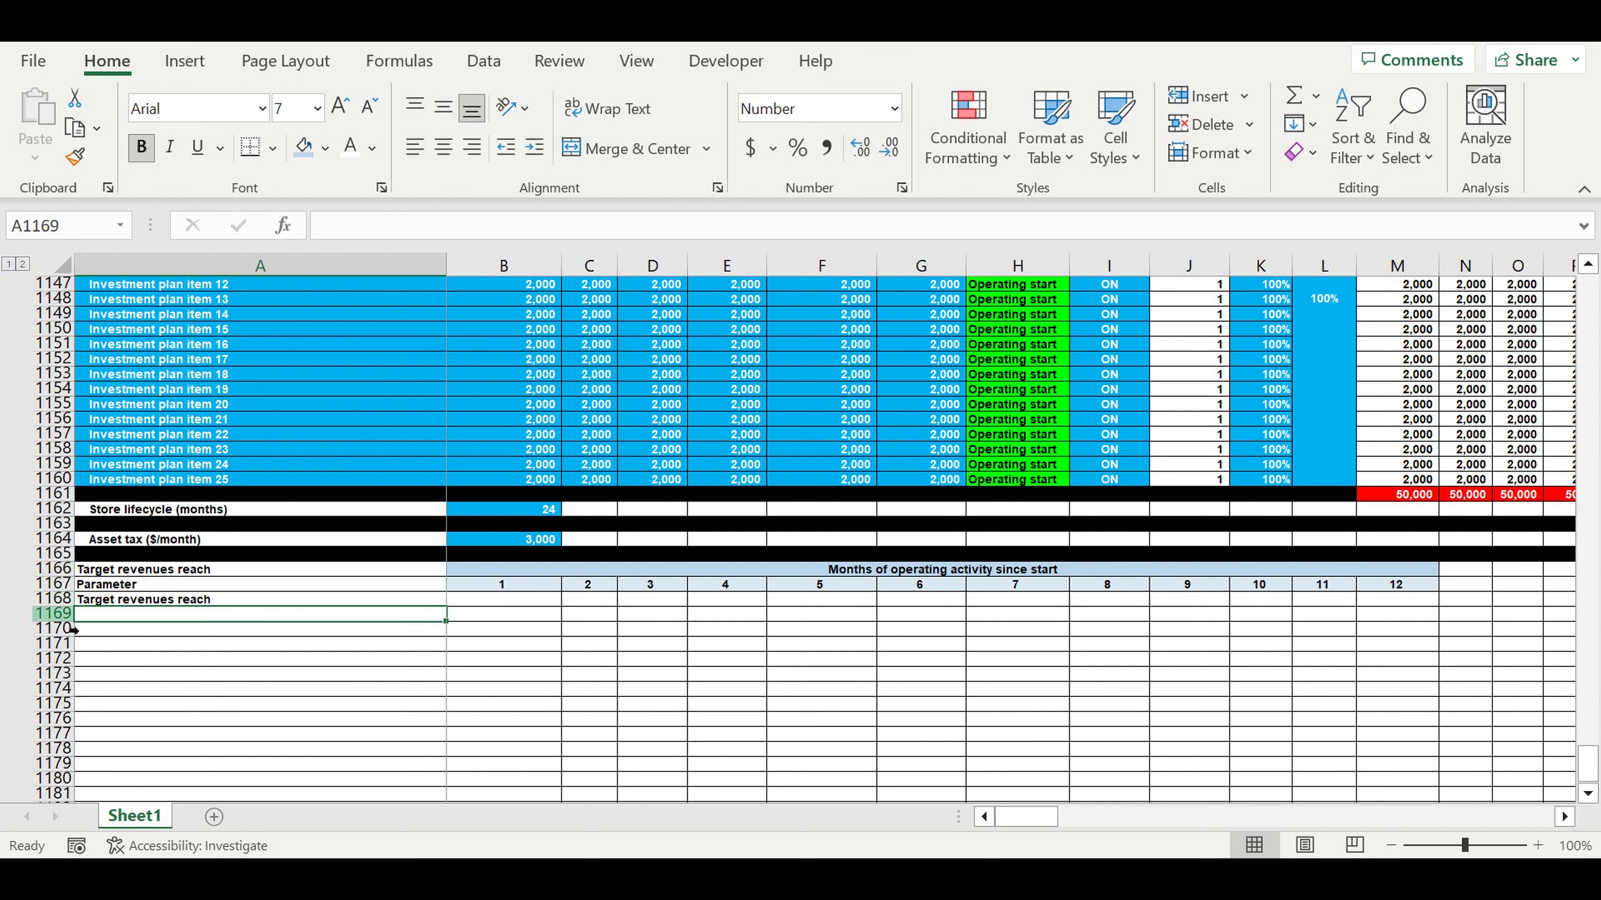
Fill the whole row 1169 with black below the target revenues row.
left_click(54, 612)
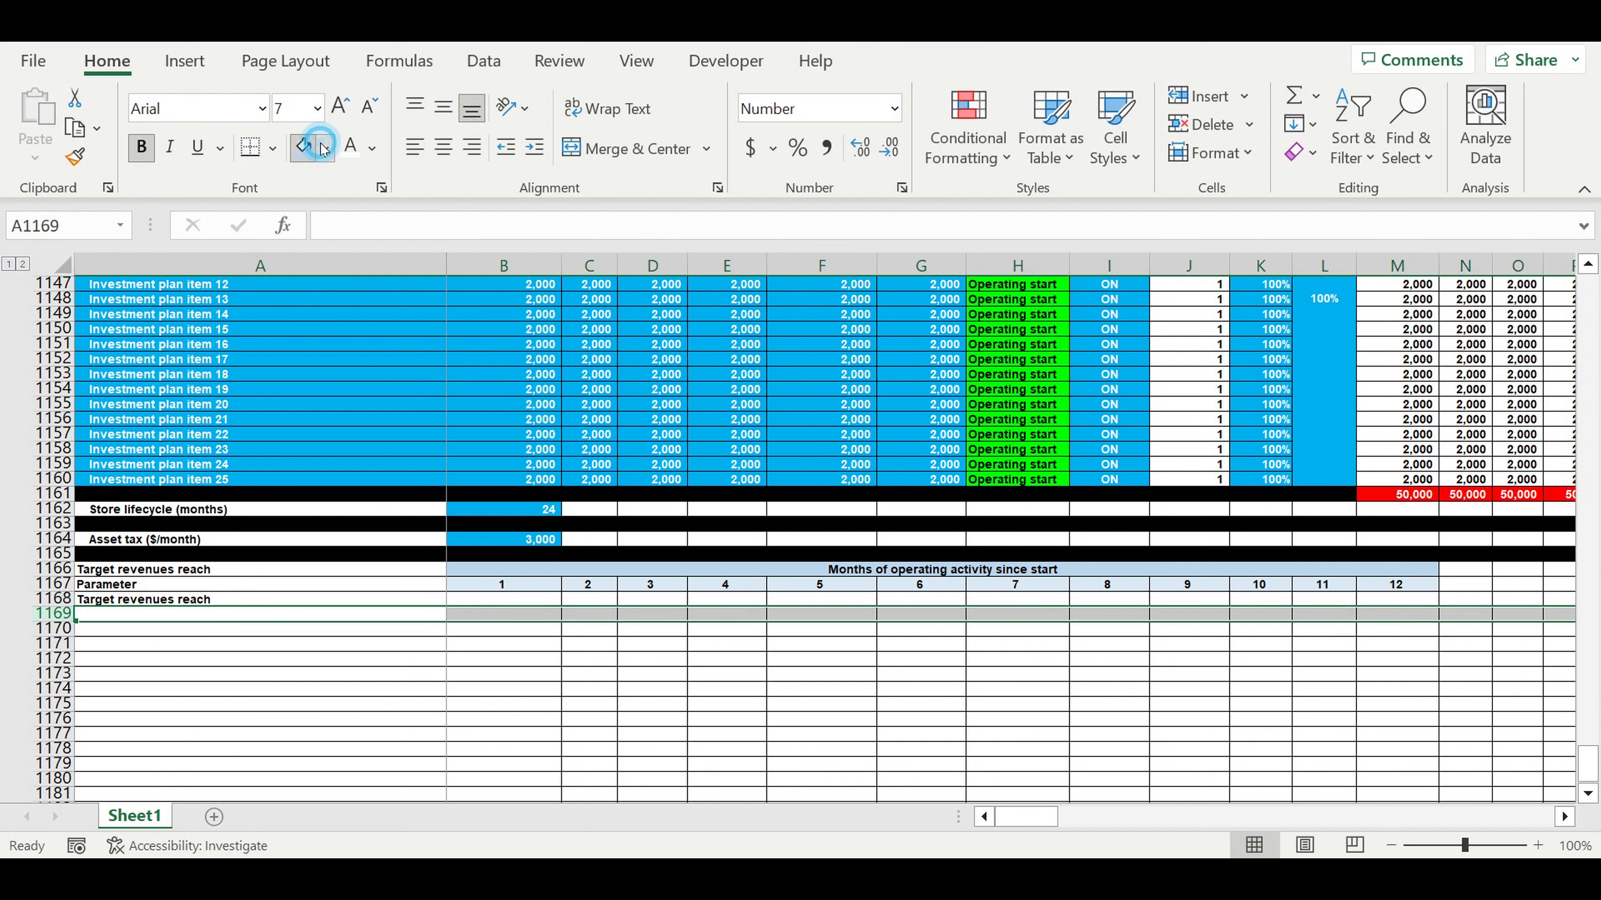
left_click(325, 148)
left_click(324, 212)
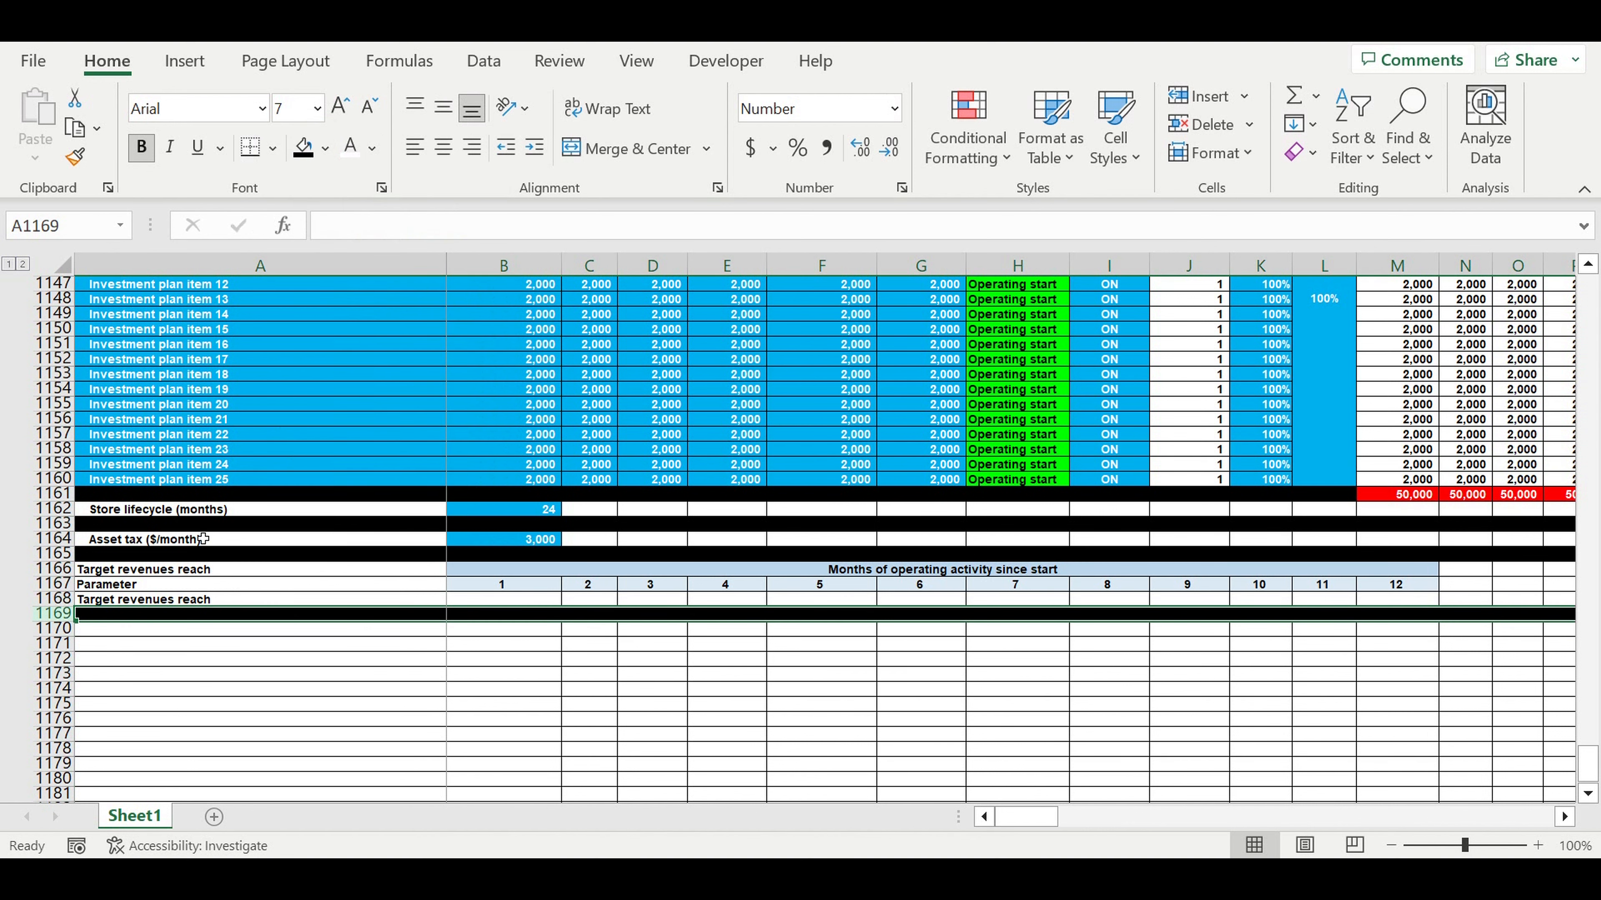
Give the section label in A1166 a dark red fill and white text.
left_click(137, 567)
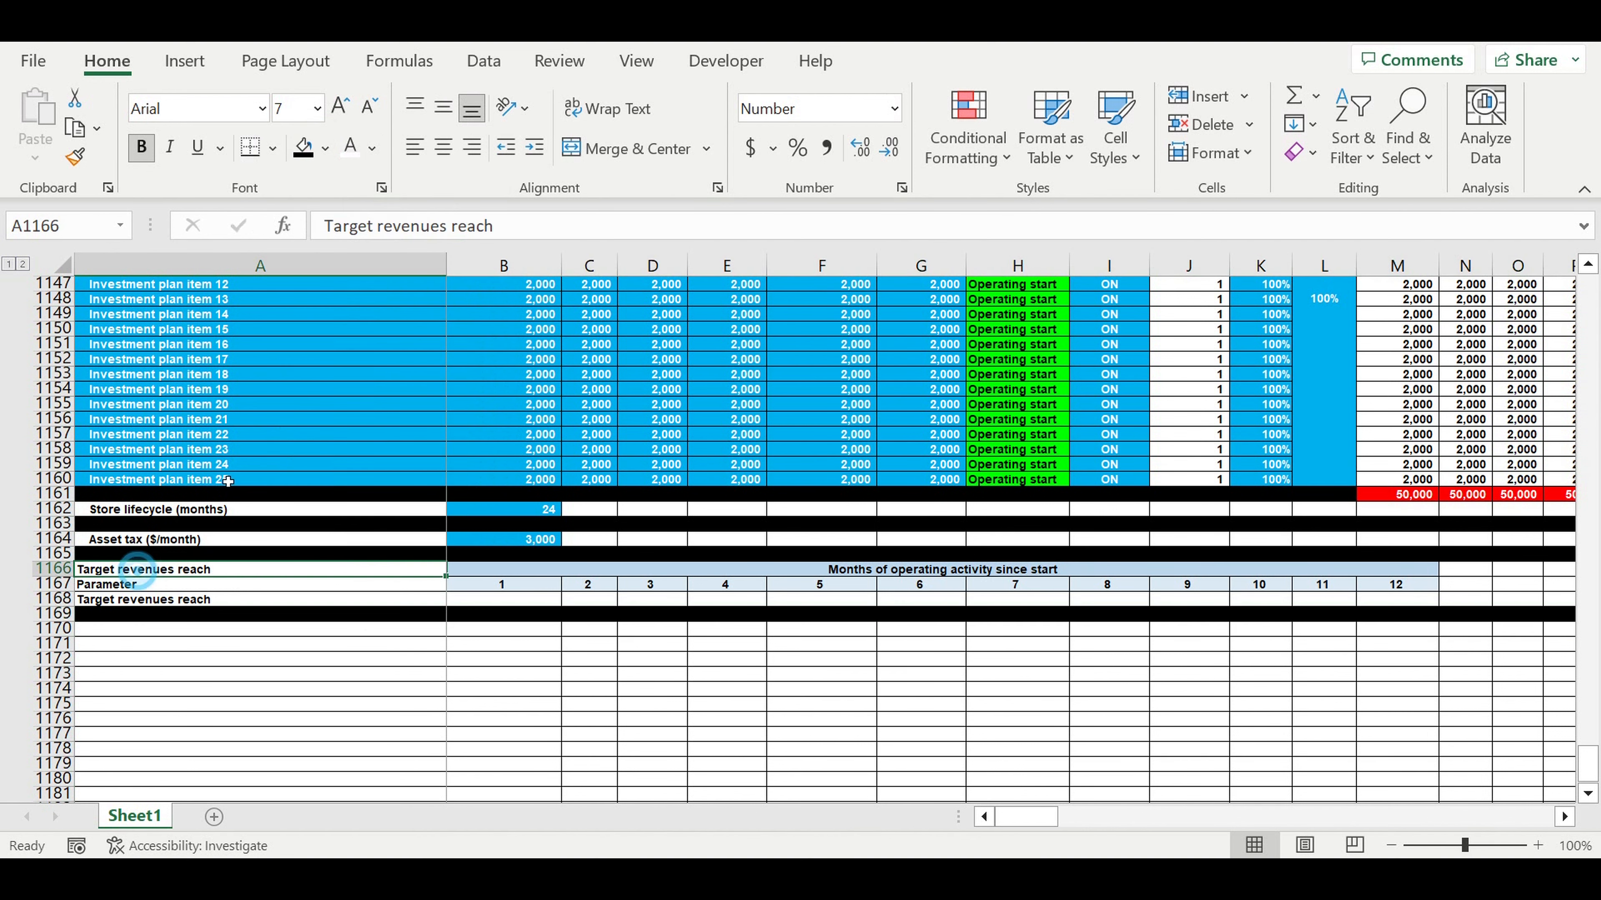
left_click(325, 148)
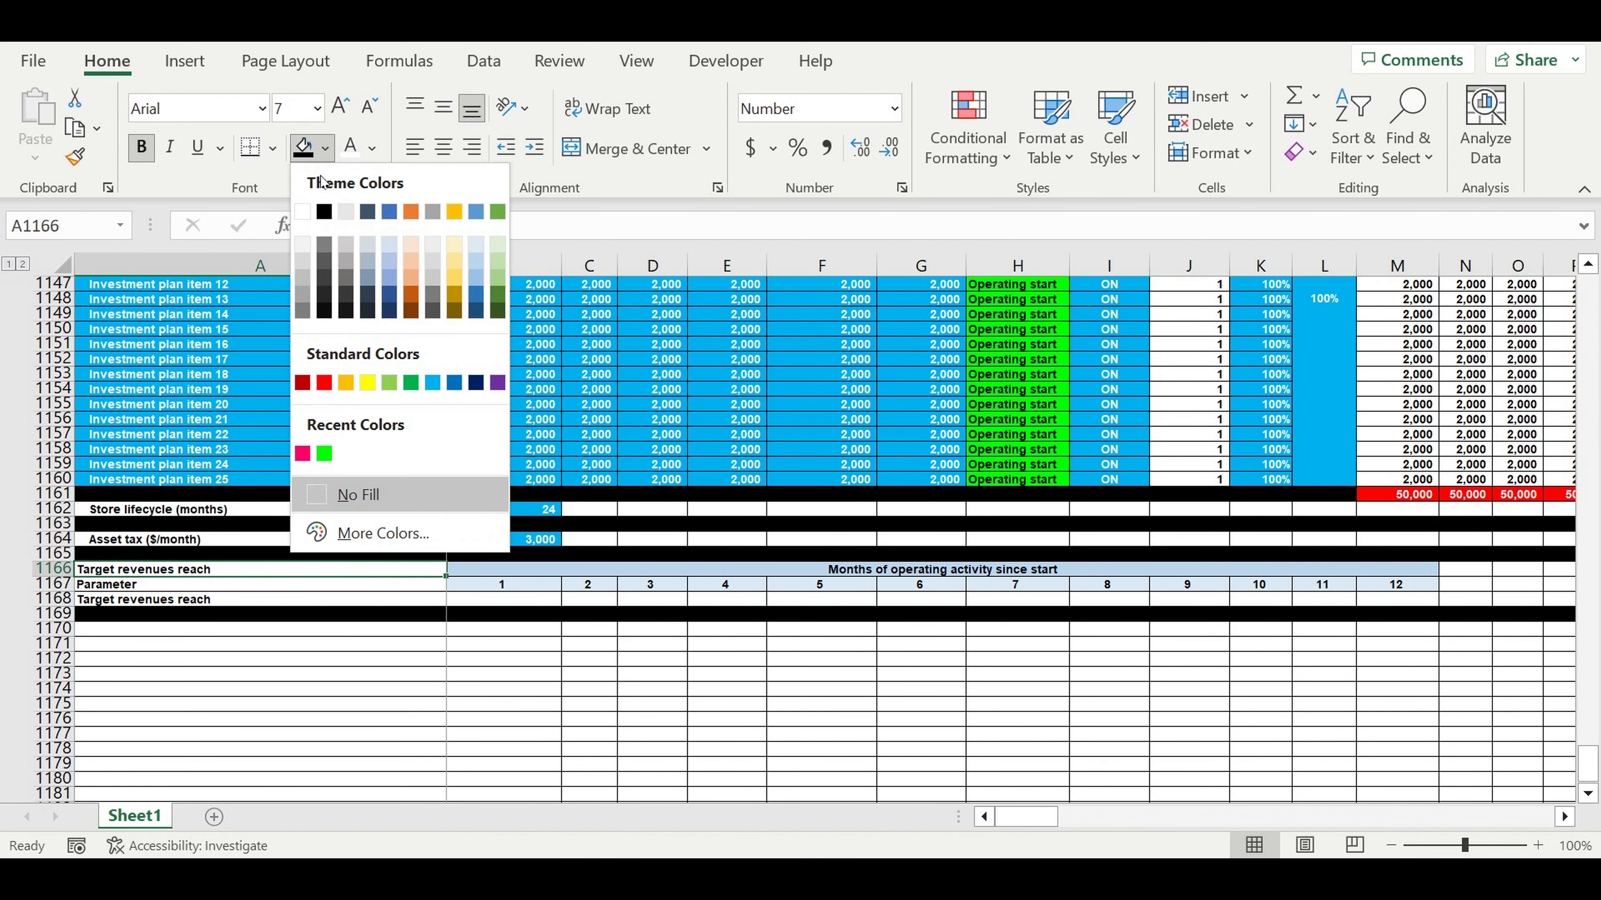
left_click(302, 382)
left_click(351, 149)
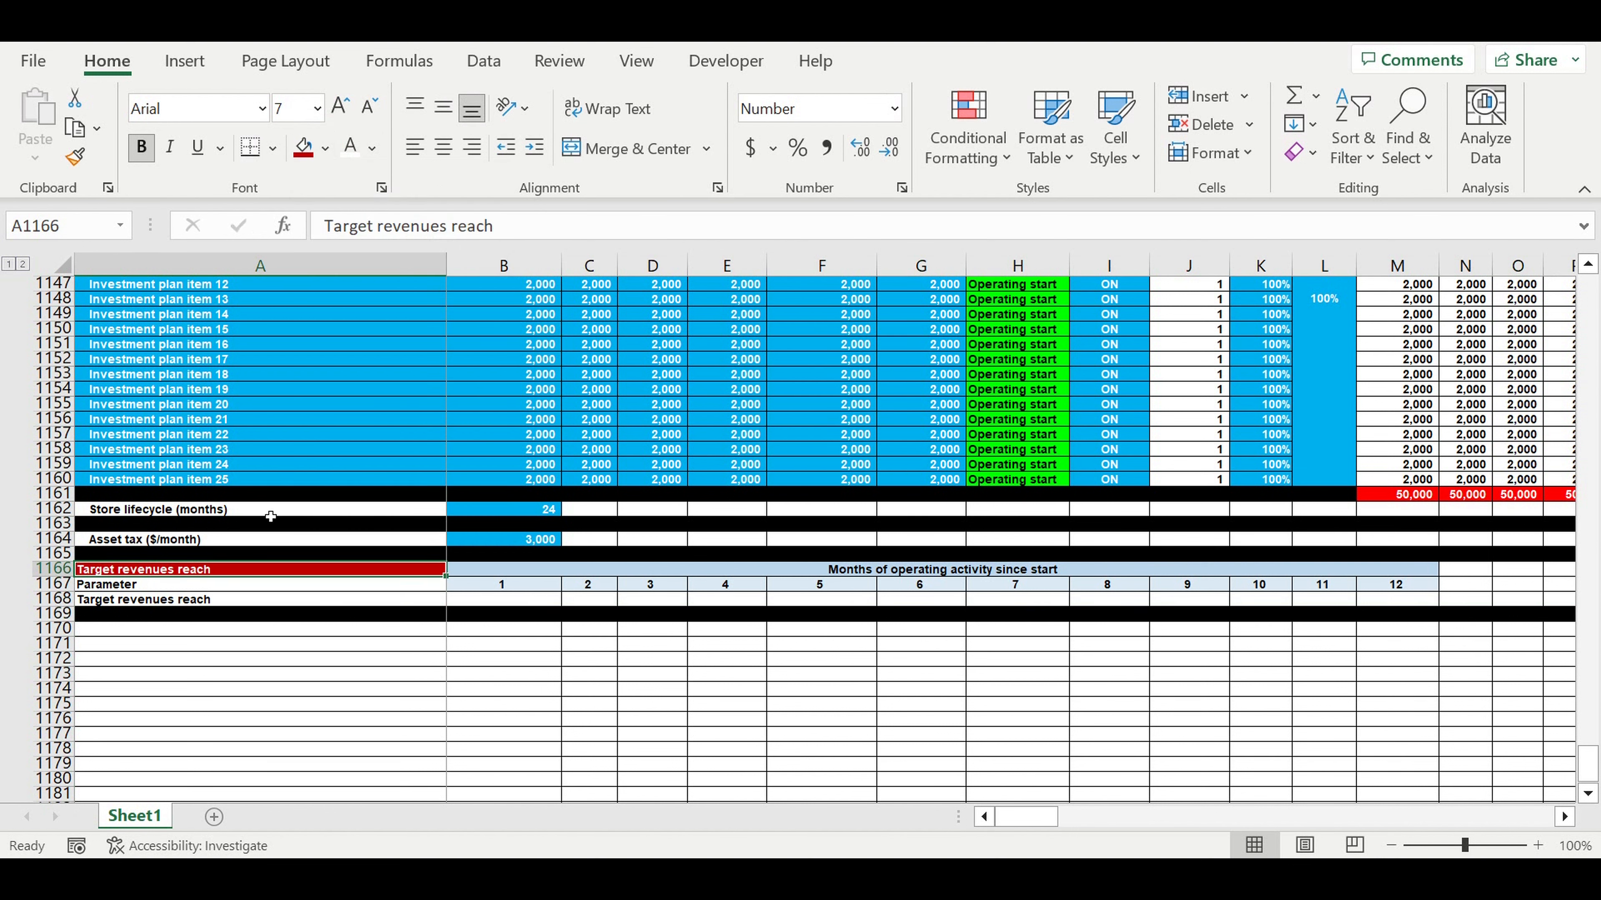
Center the "Parameter" label in A1167 with the lightest blue theme fill and indent the label in A1168.
left_click(369, 588)
left_click(443, 147)
left_click(326, 150)
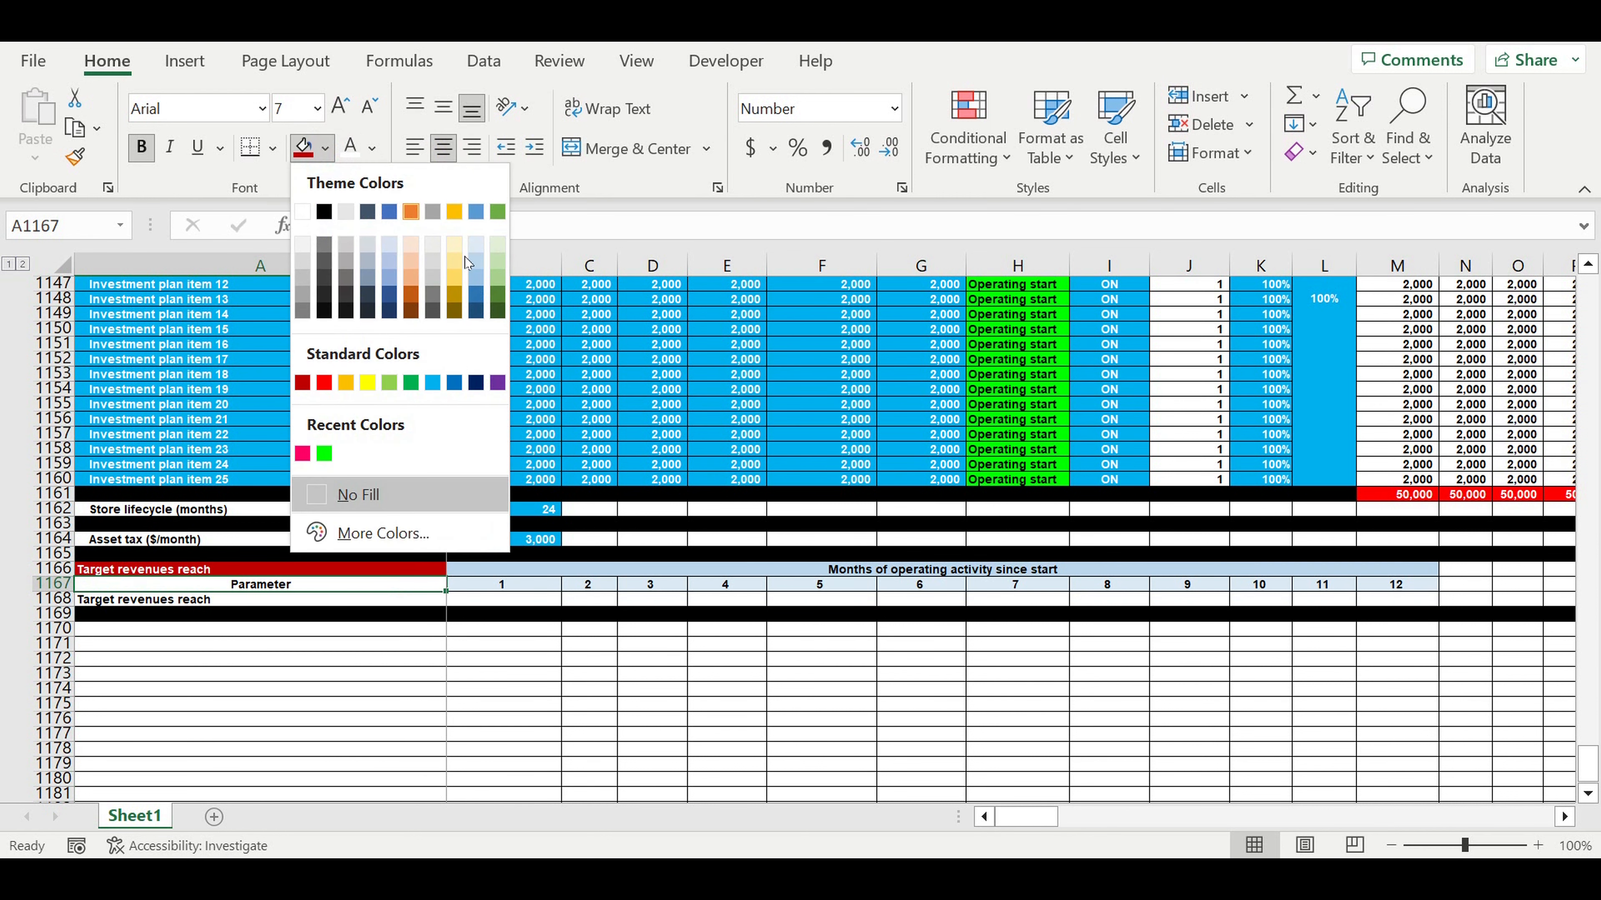
left_click(479, 239)
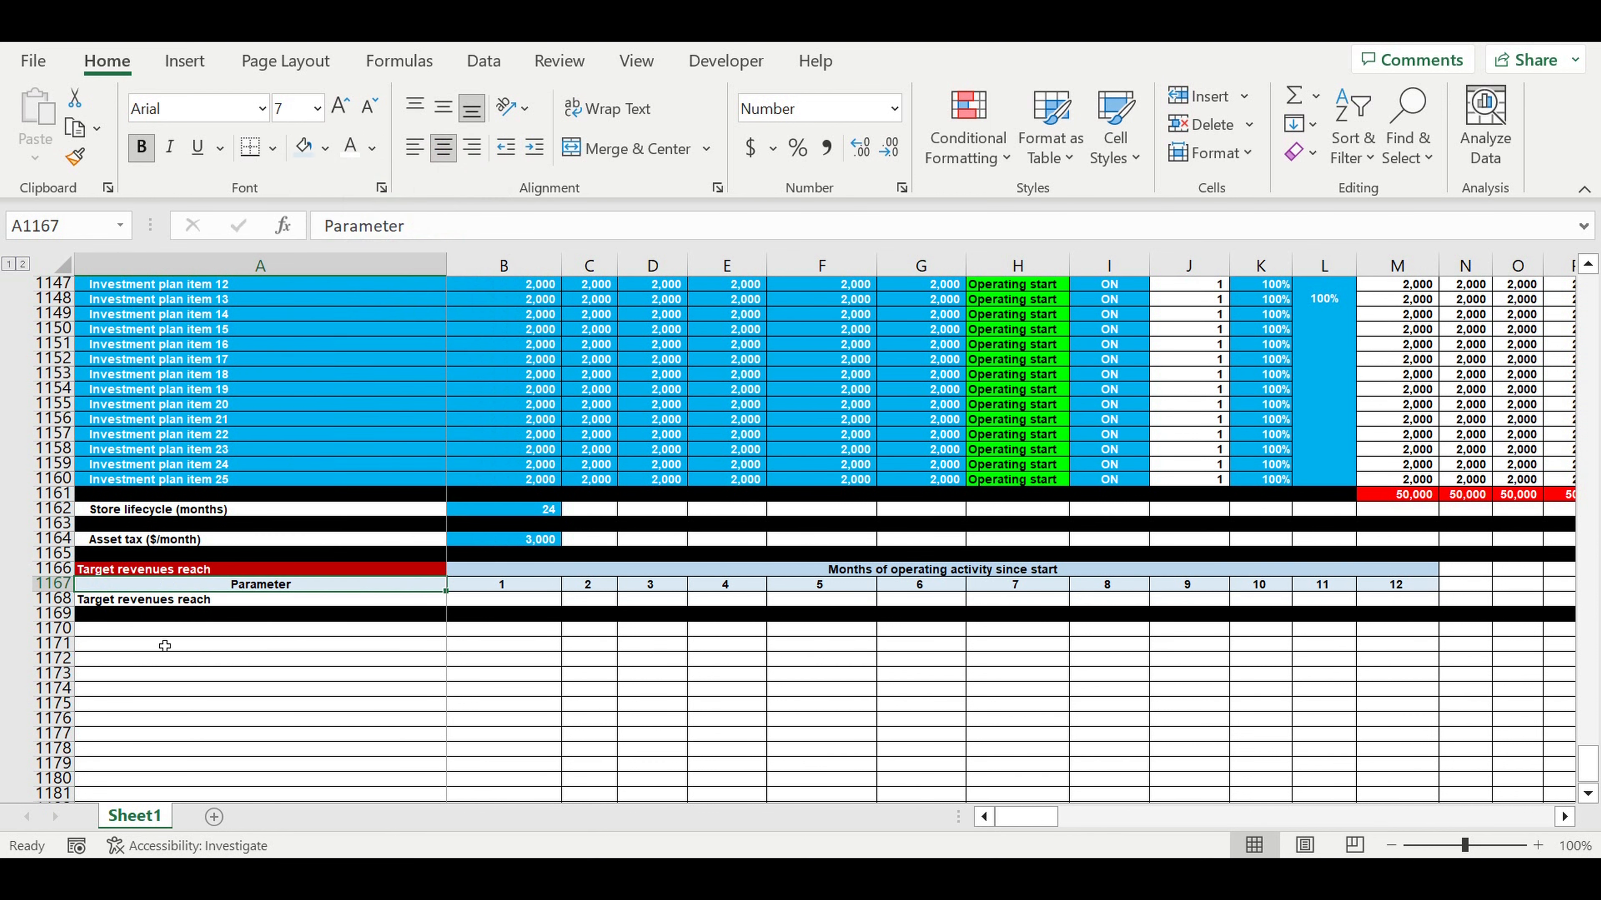
left_click(134, 603)
left_click(534, 147)
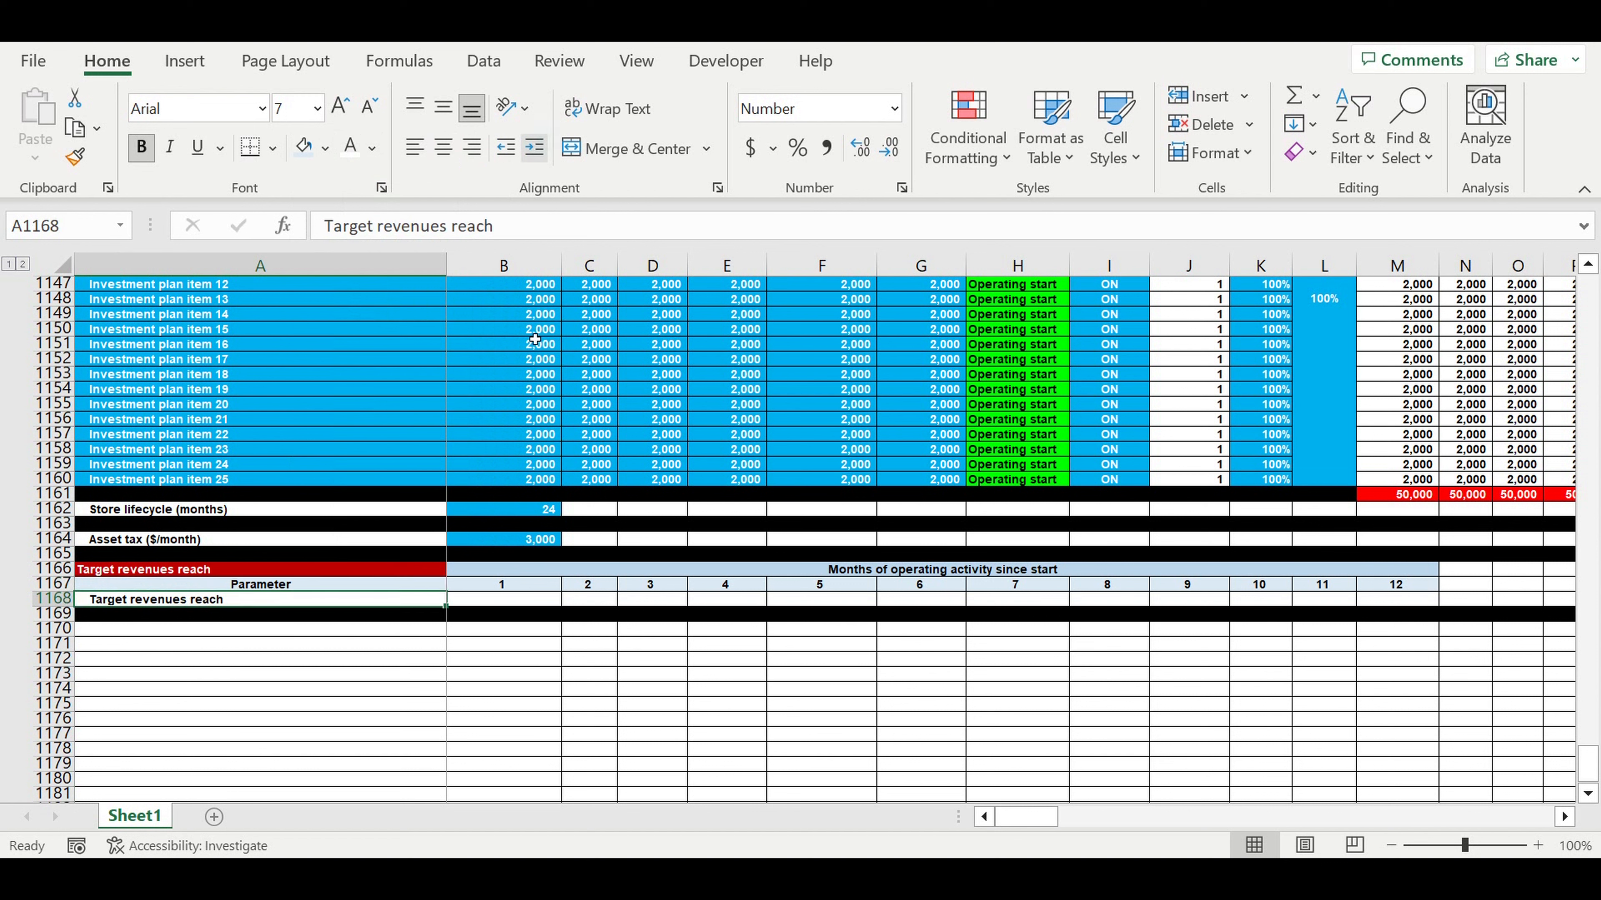
Format the target revenues reach cells B1168:M1168 as percentages and give them the standard light blue fill.
left_click_drag(507, 608, 1399, 602)
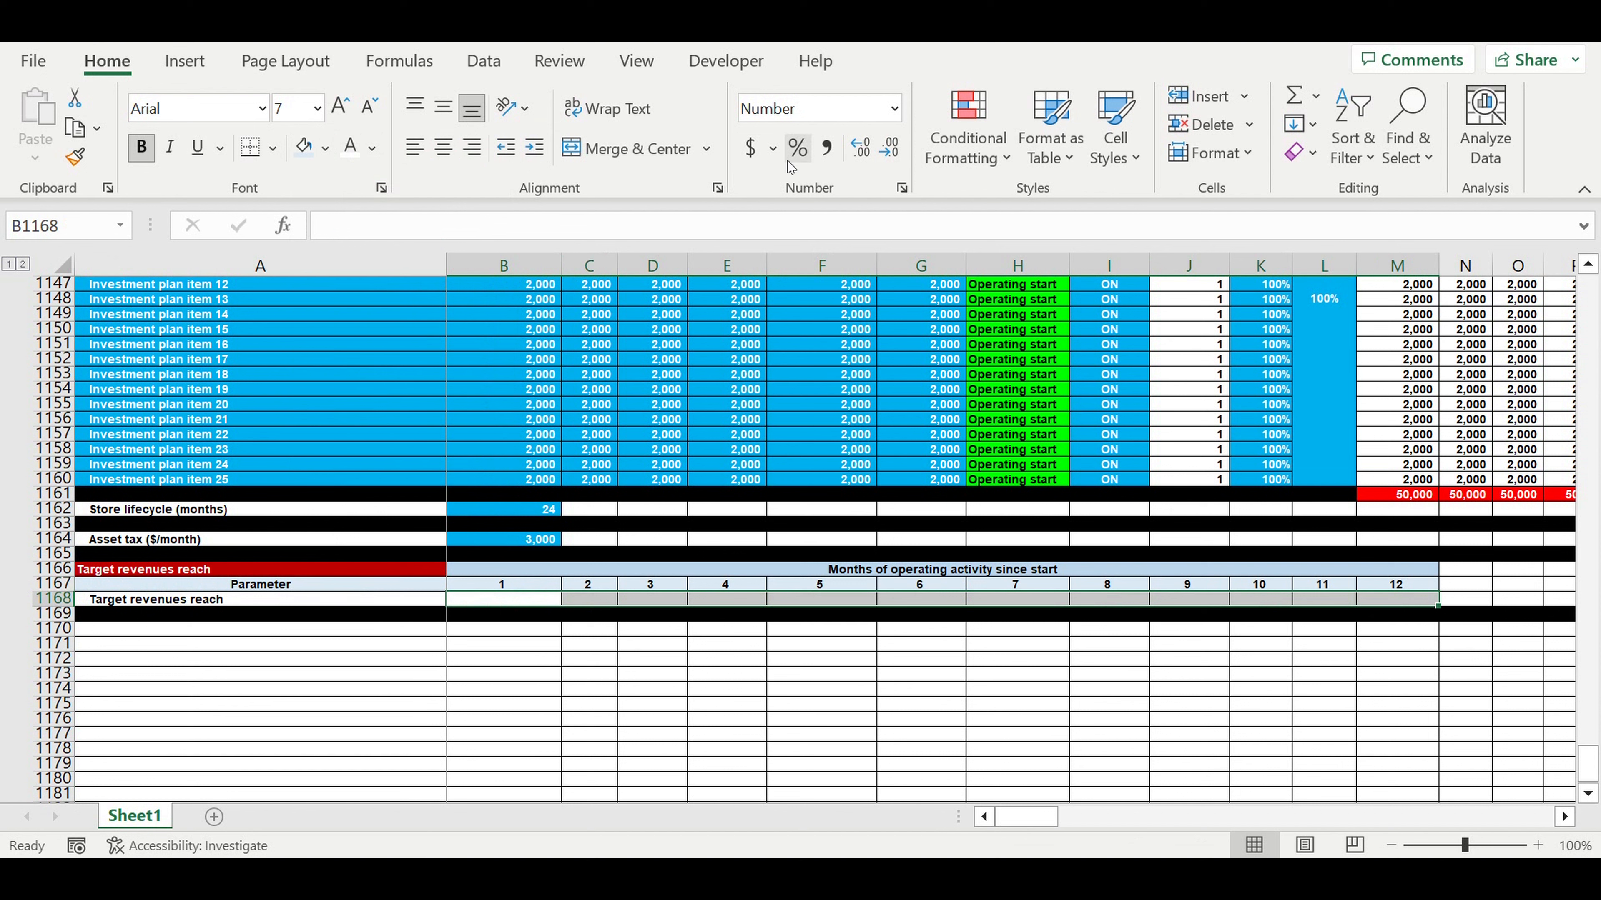
left_click(798, 150)
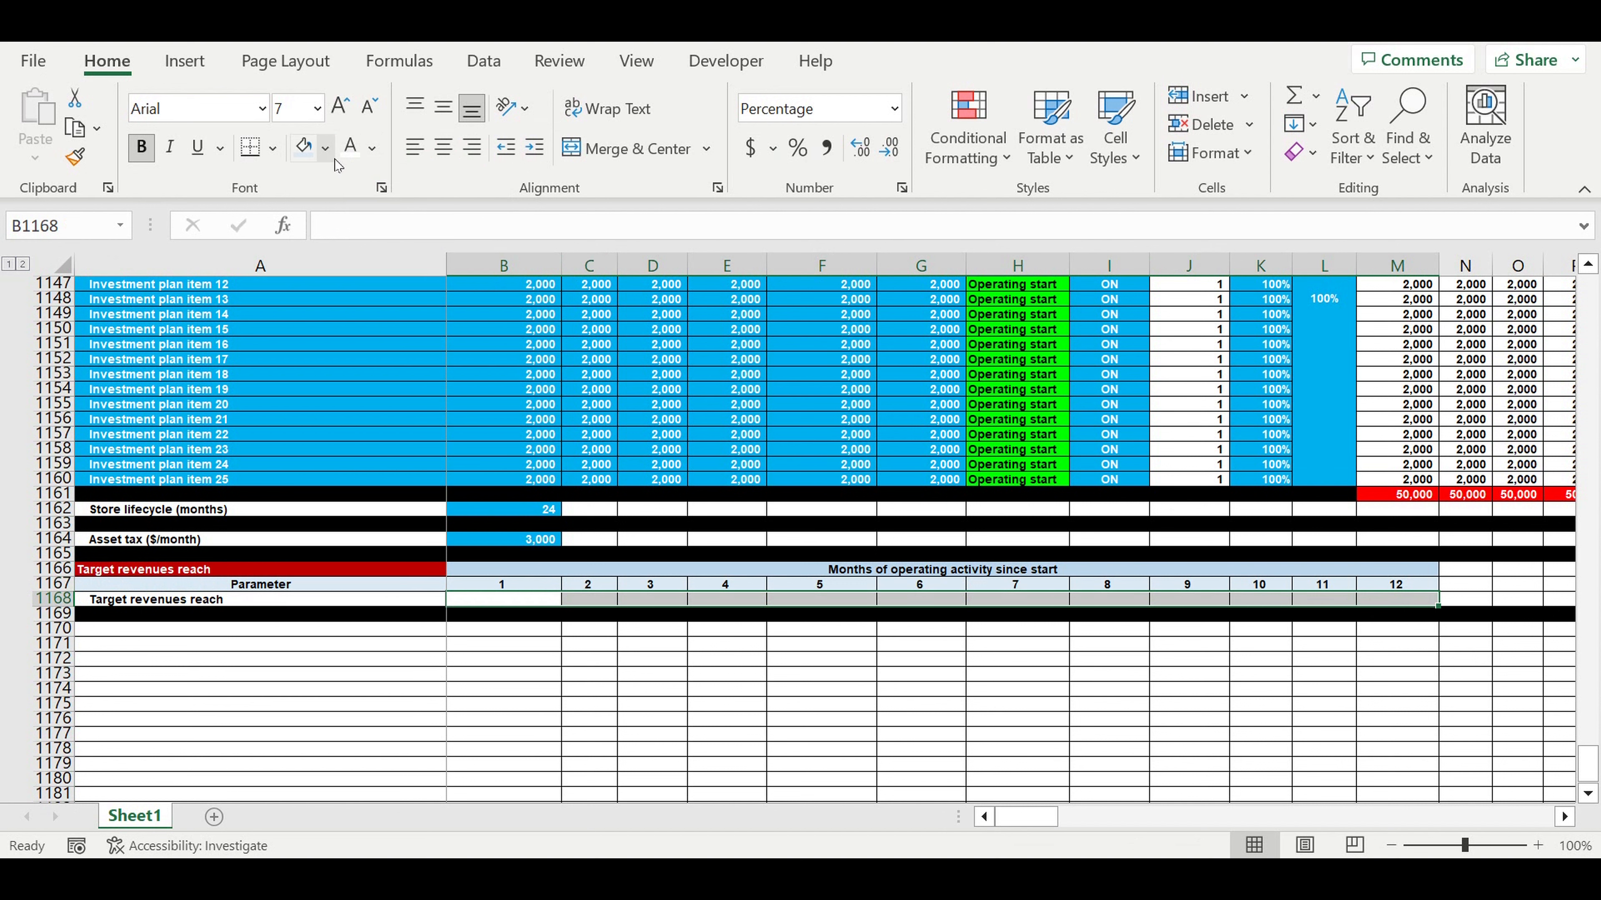
left_click(326, 150)
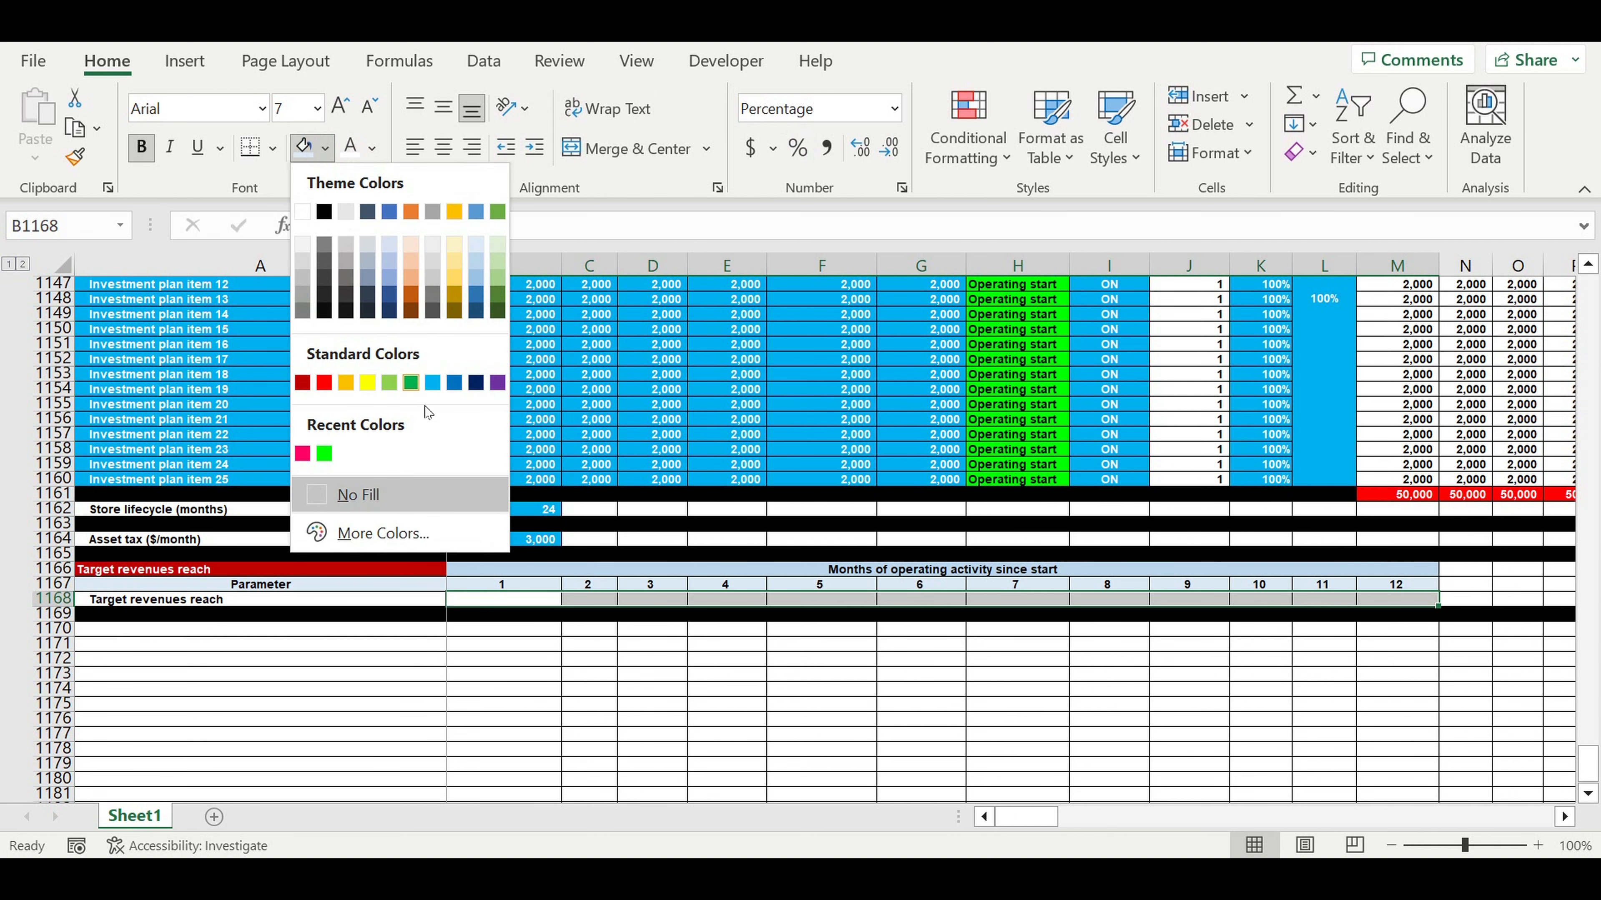
left_click(432, 382)
left_click(538, 677)
Enter the target revenues reach for months 1 to 6 in row 1168 as 10%, 20%, 30%, 40%, 50% and 60%.
left_click(510, 602)
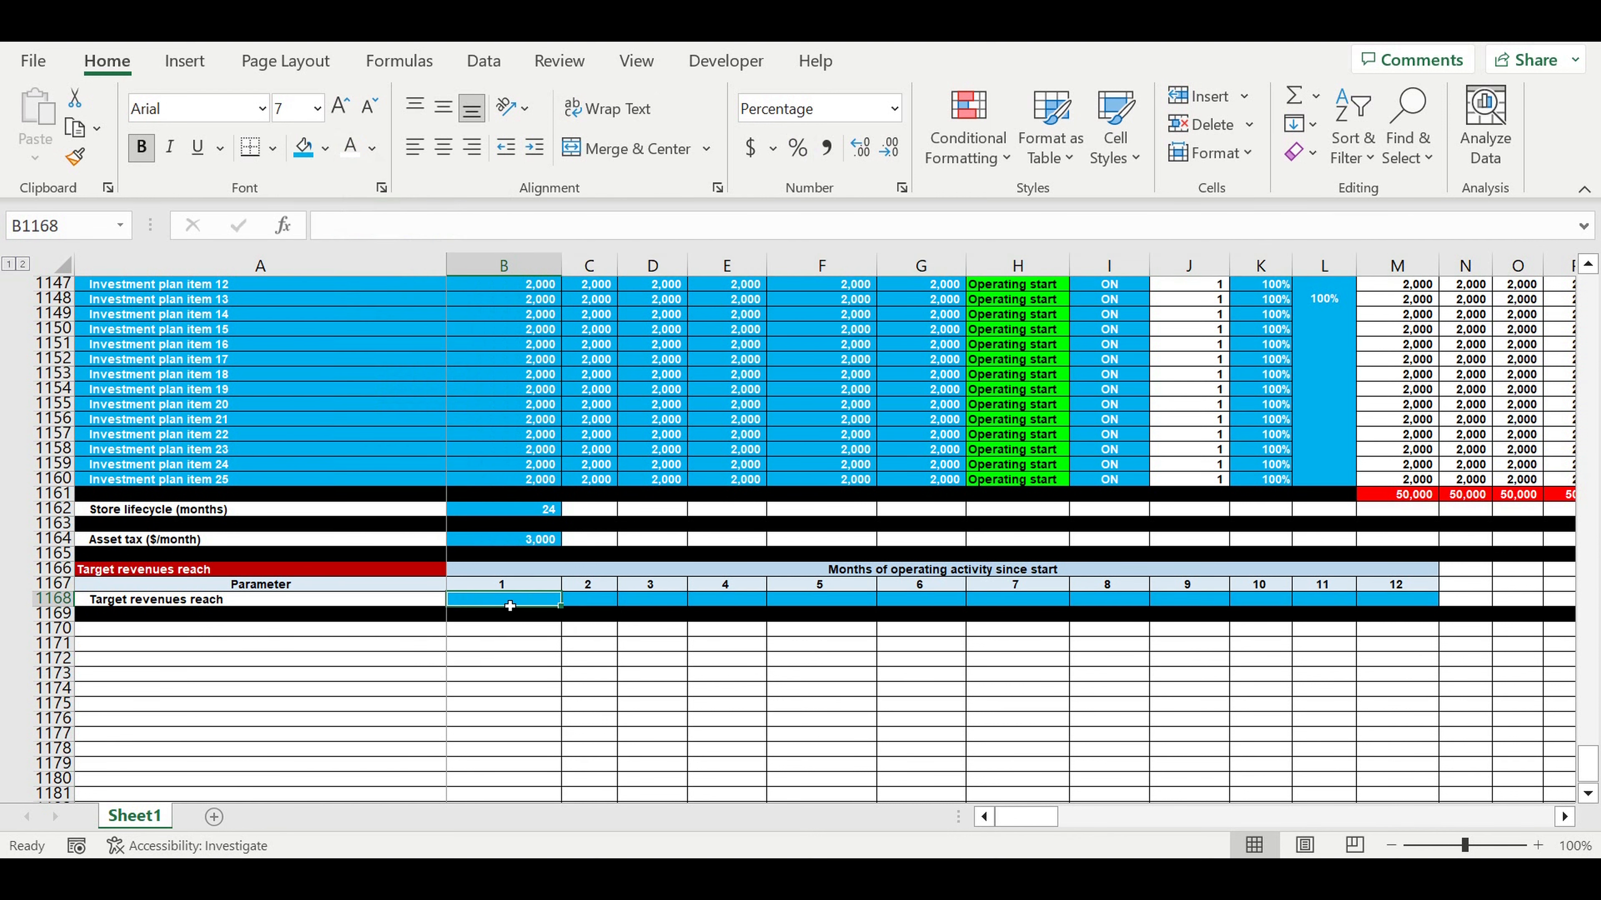
type("10")
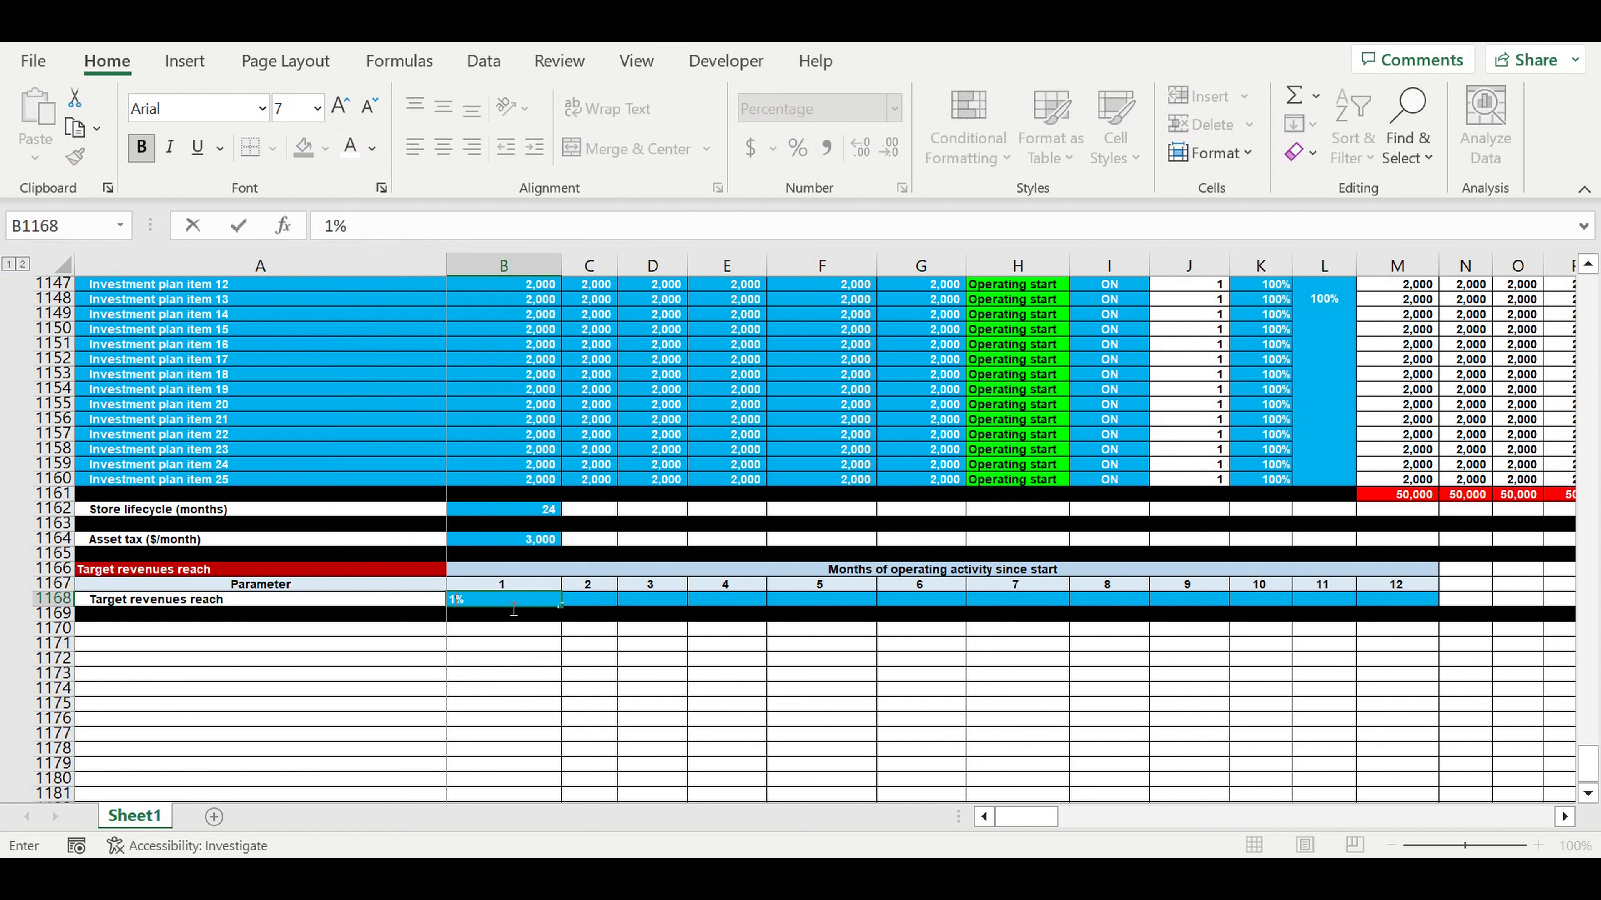
key("Tab")
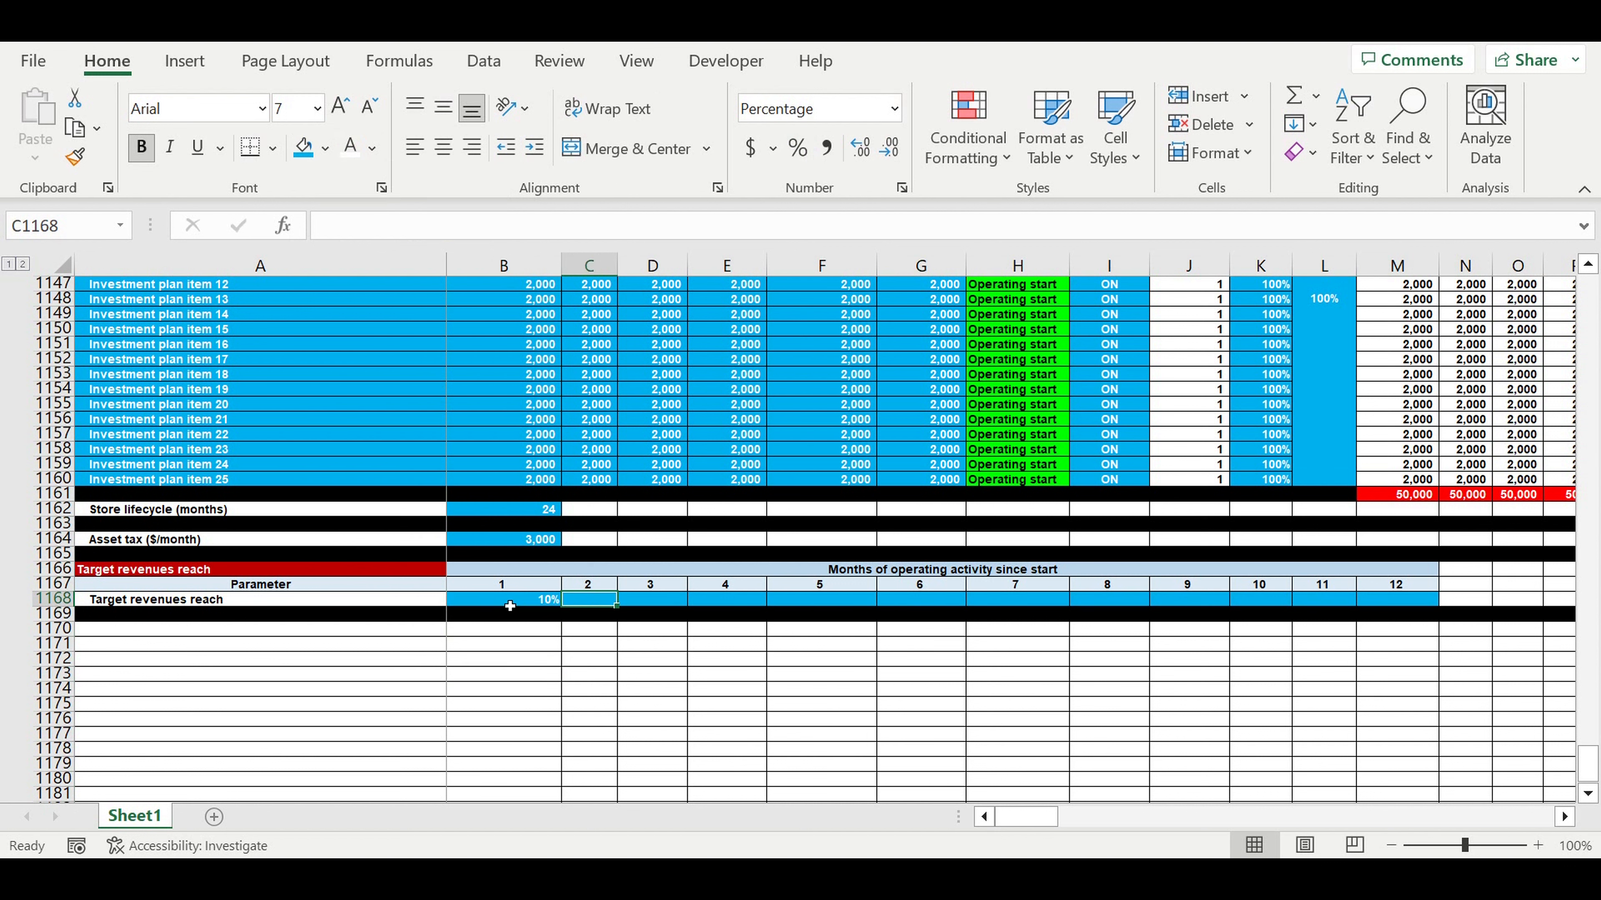
type("20")
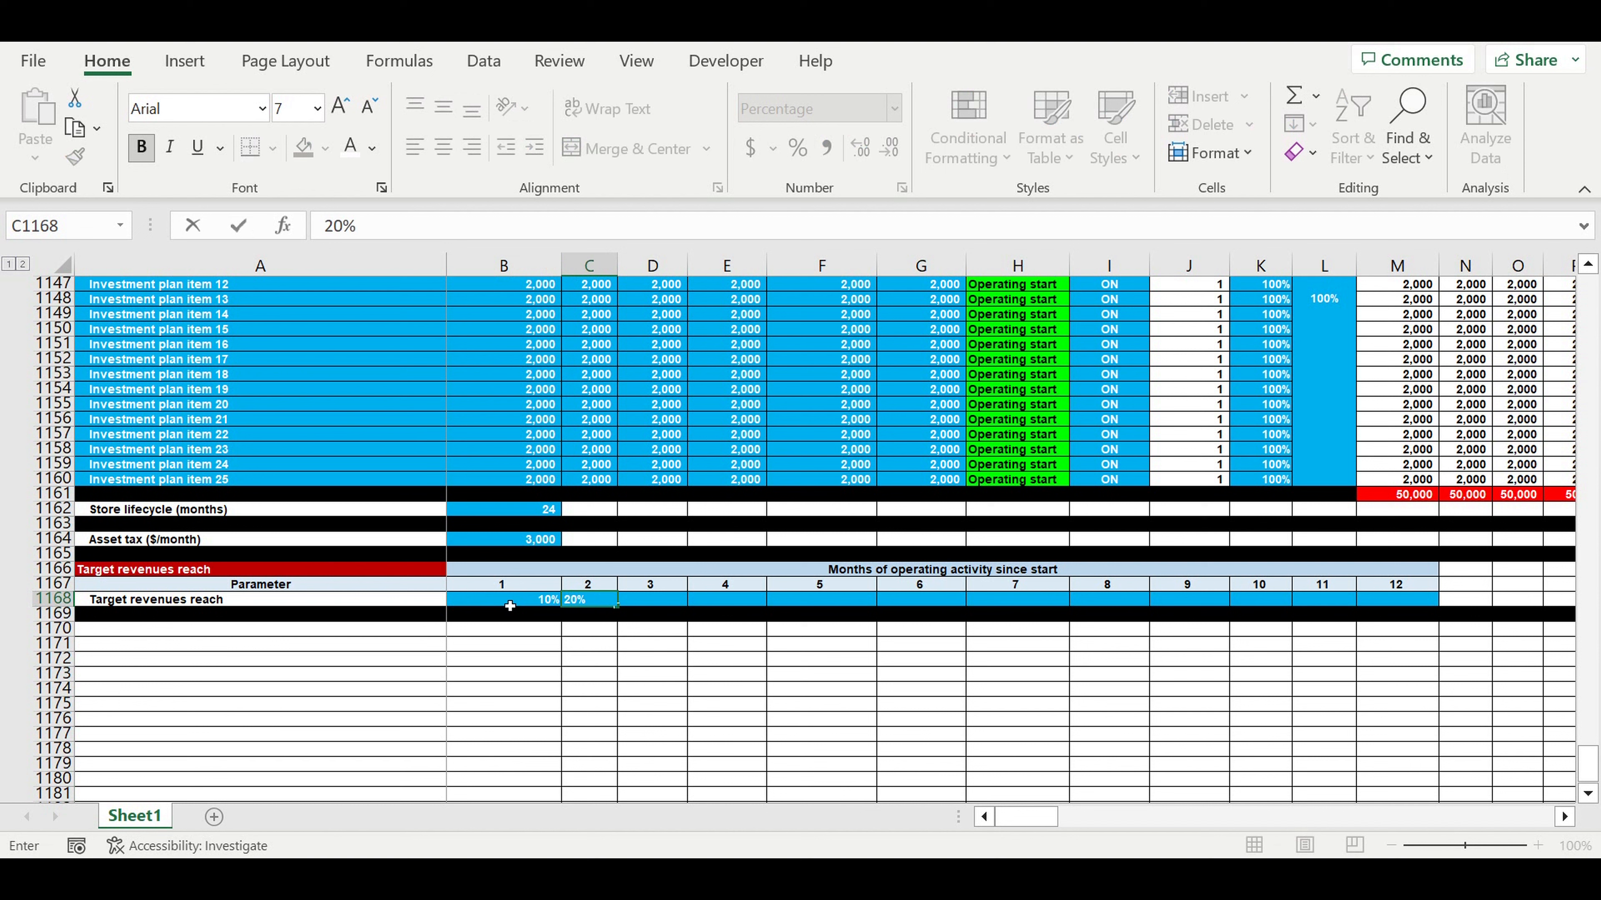
key("Tab")
type("30")
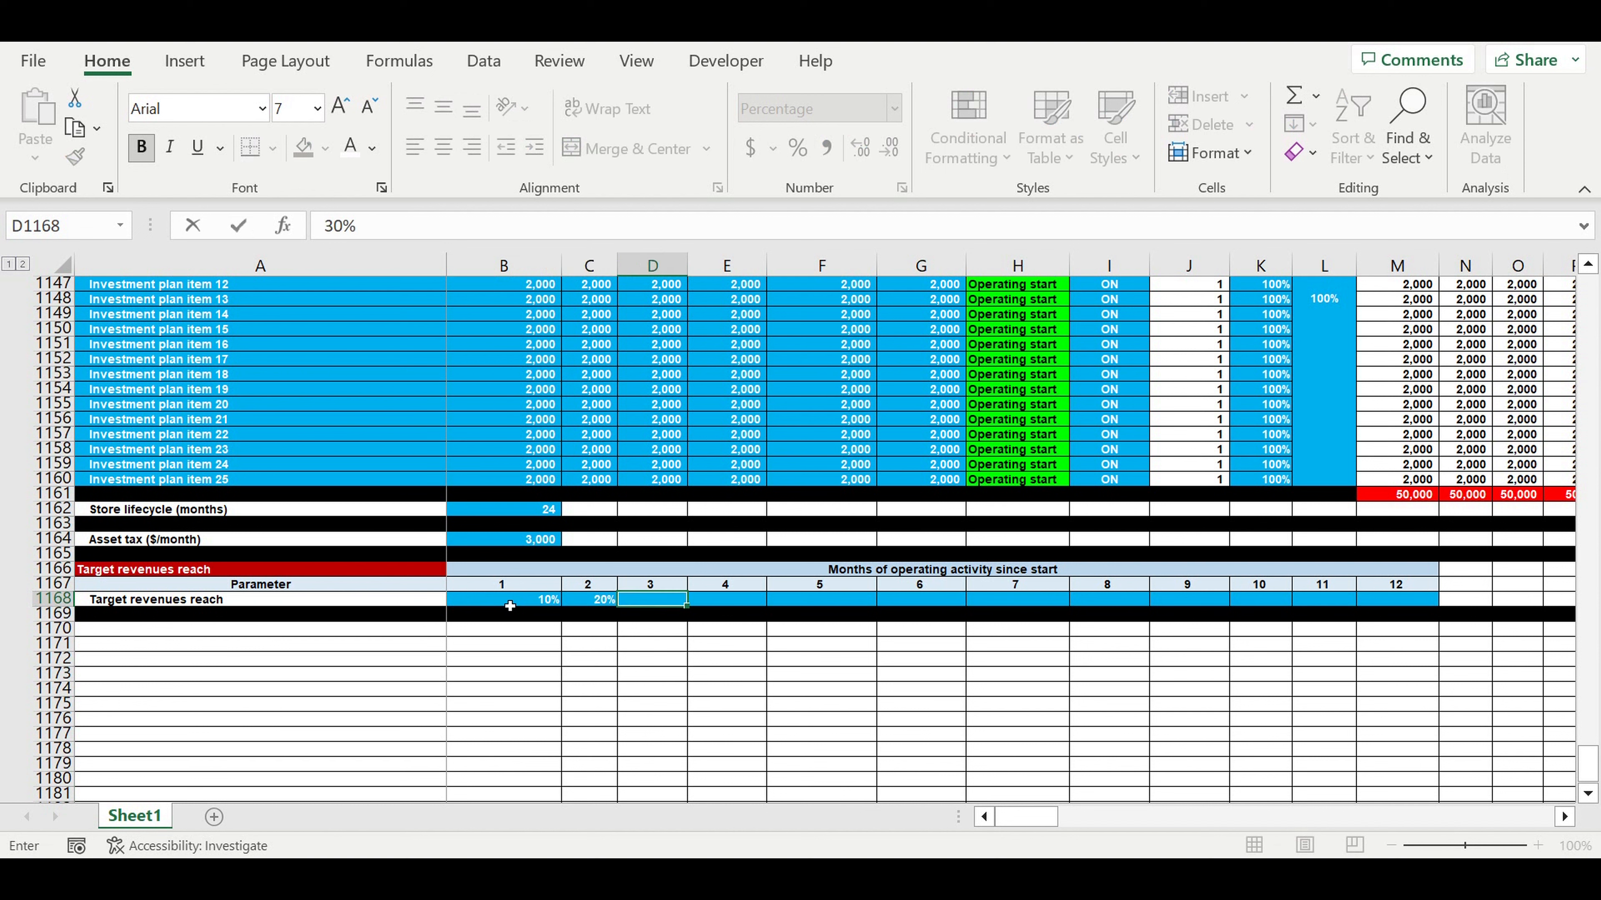
key("Tab")
type("40")
key("Tab")
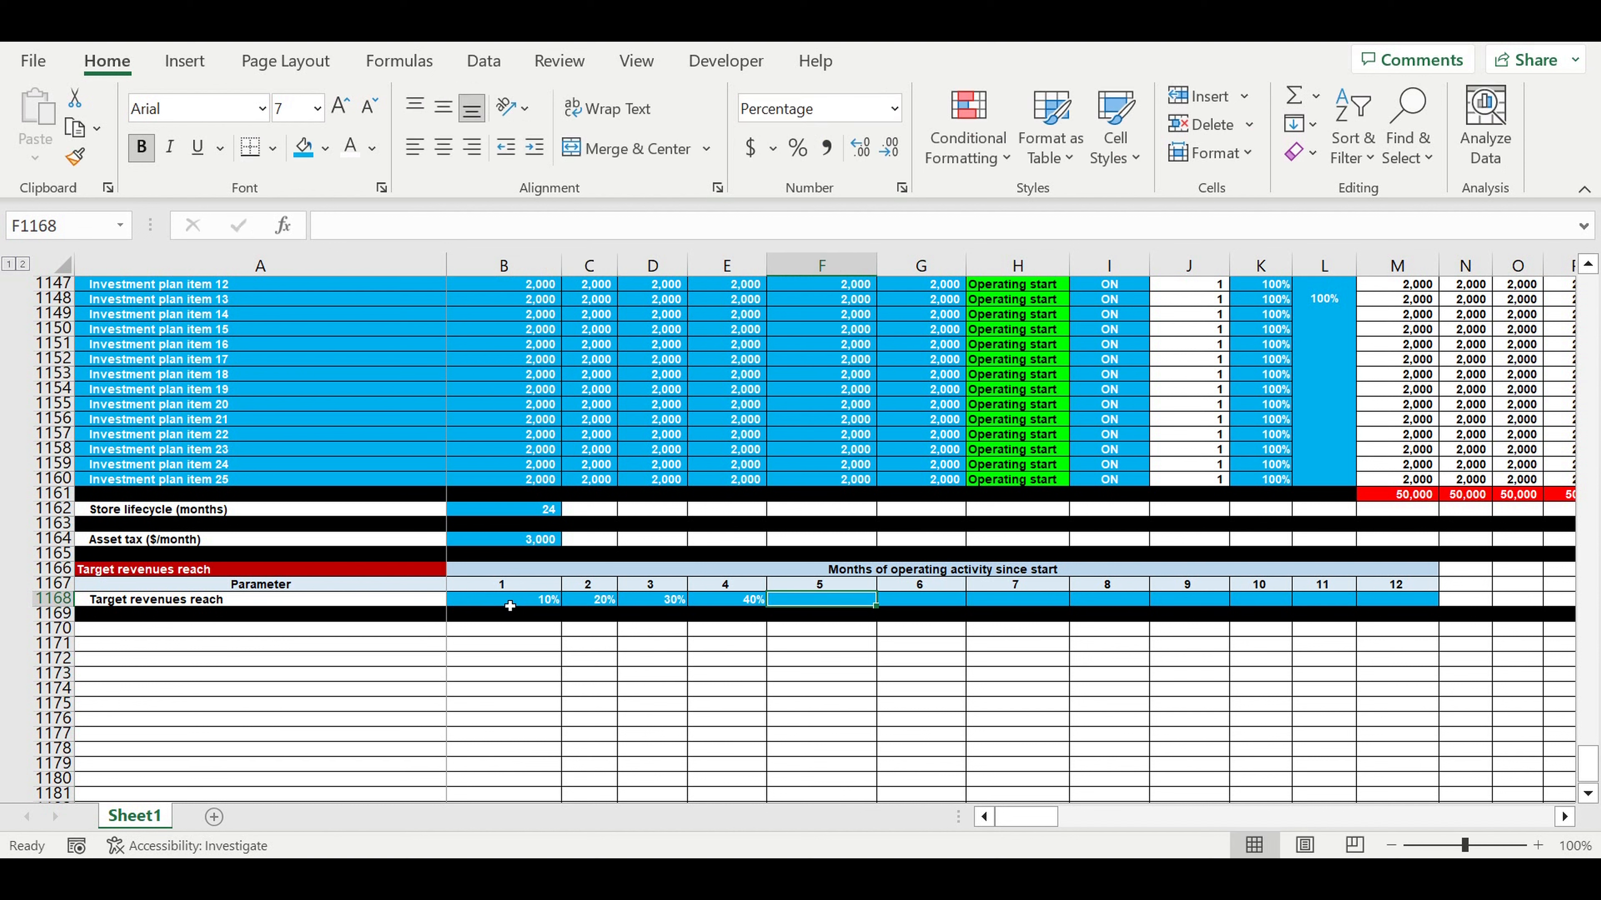
type("50")
key("Tab")
type("60")
key("Tab")
Enter the target revenues reach for months 7 to 12 in row 1168 as 70%, 80%, 90%, 95%, 97% and 100%.
type("70")
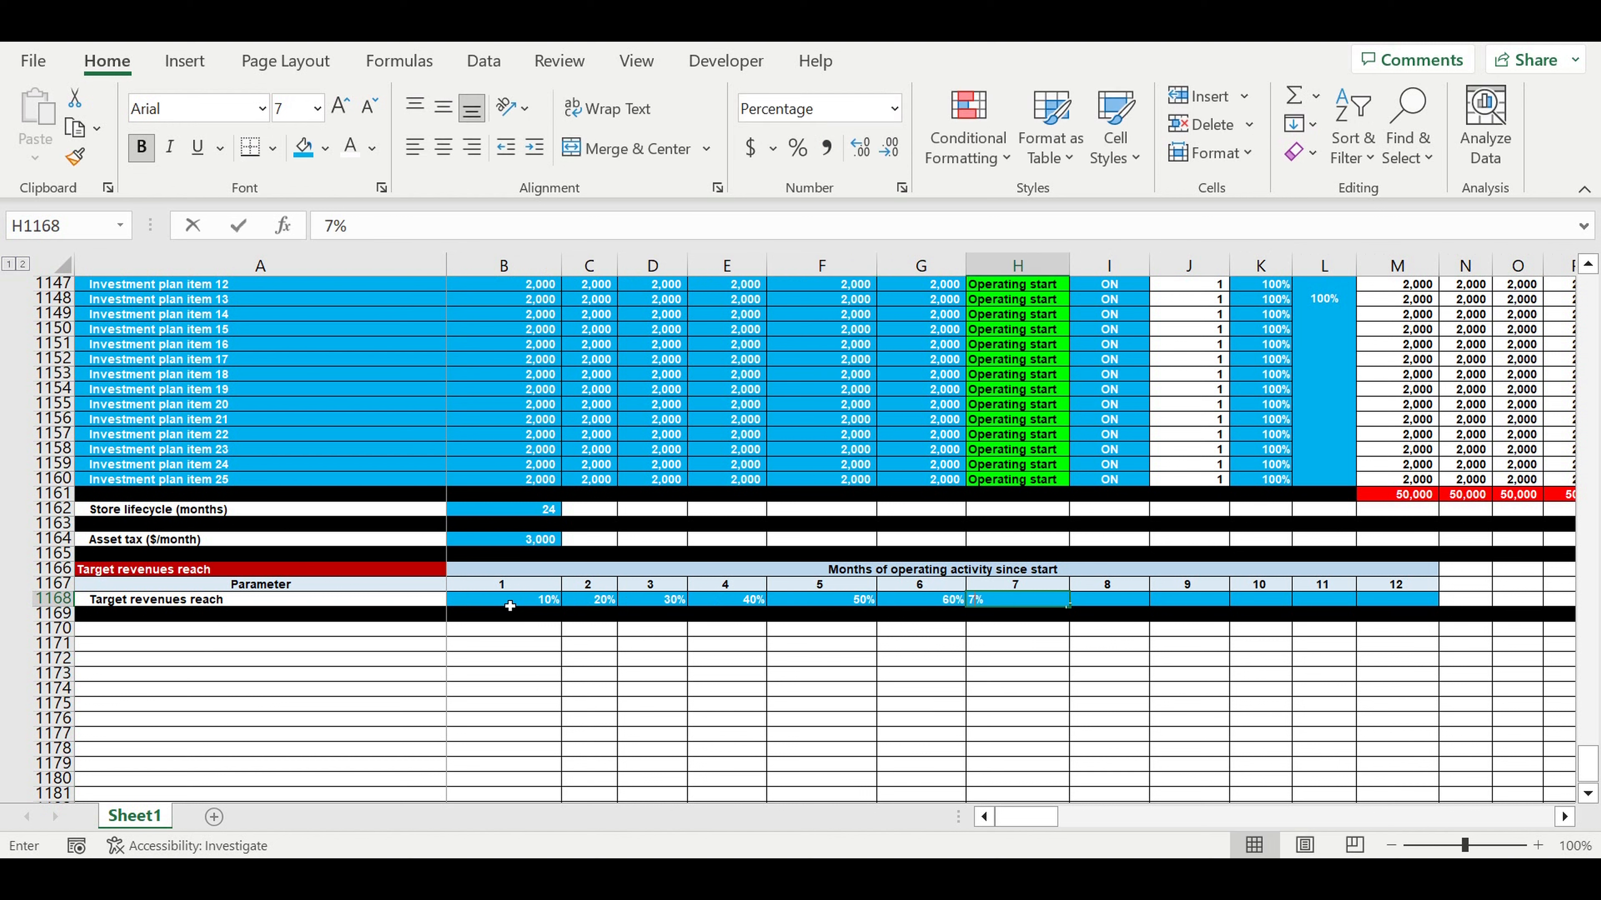
key("Tab")
type("80")
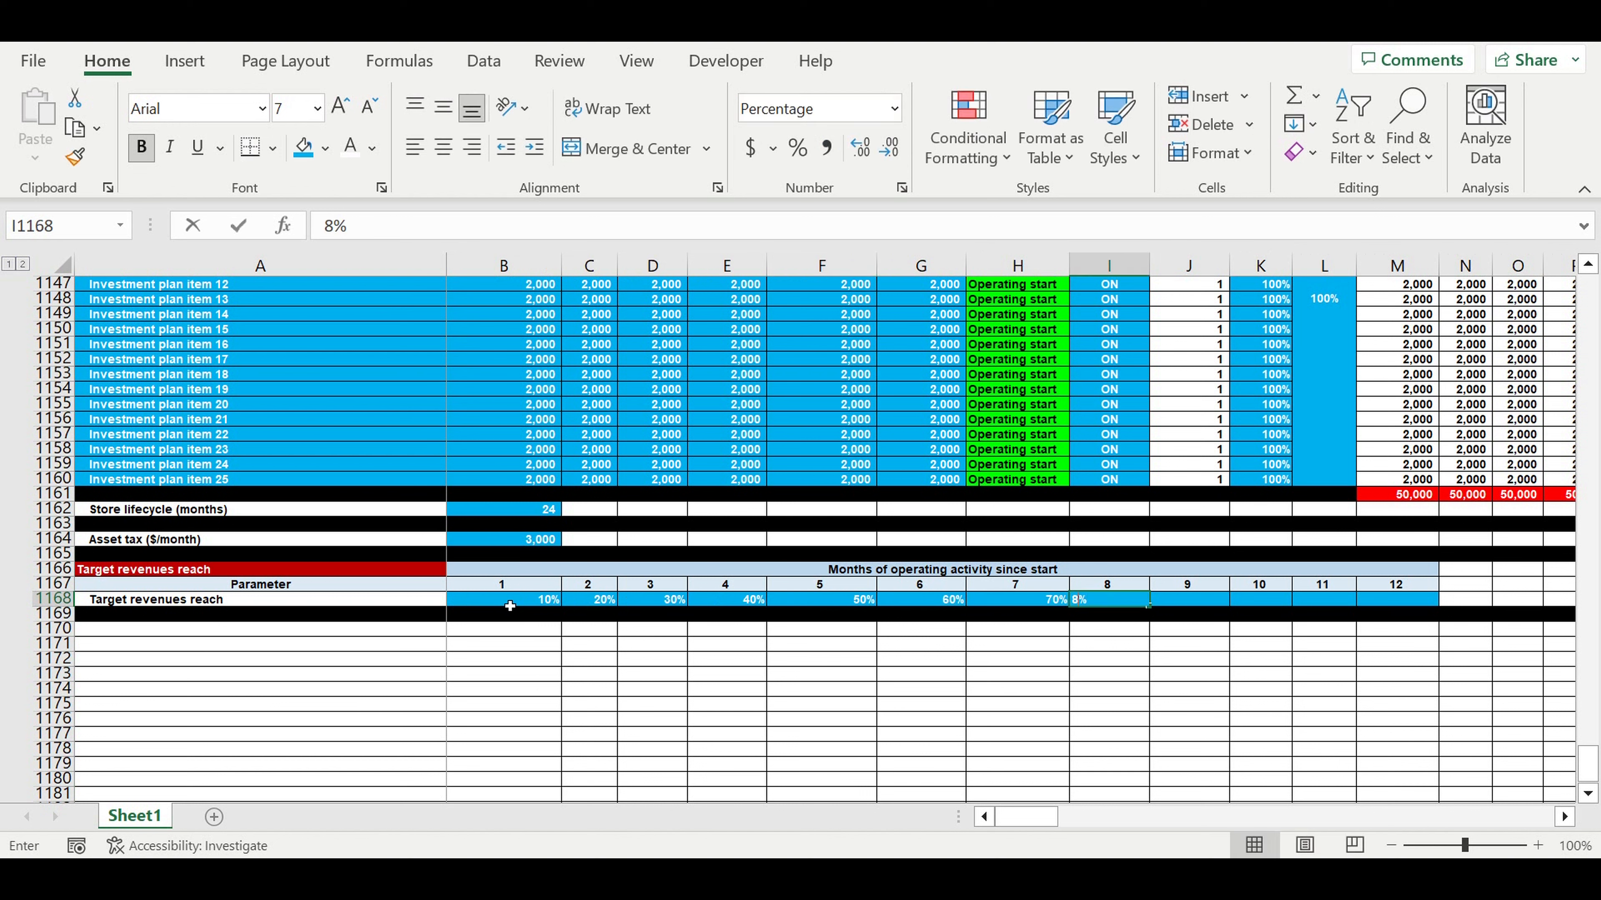
key("Tab")
type("90")
key("Tab")
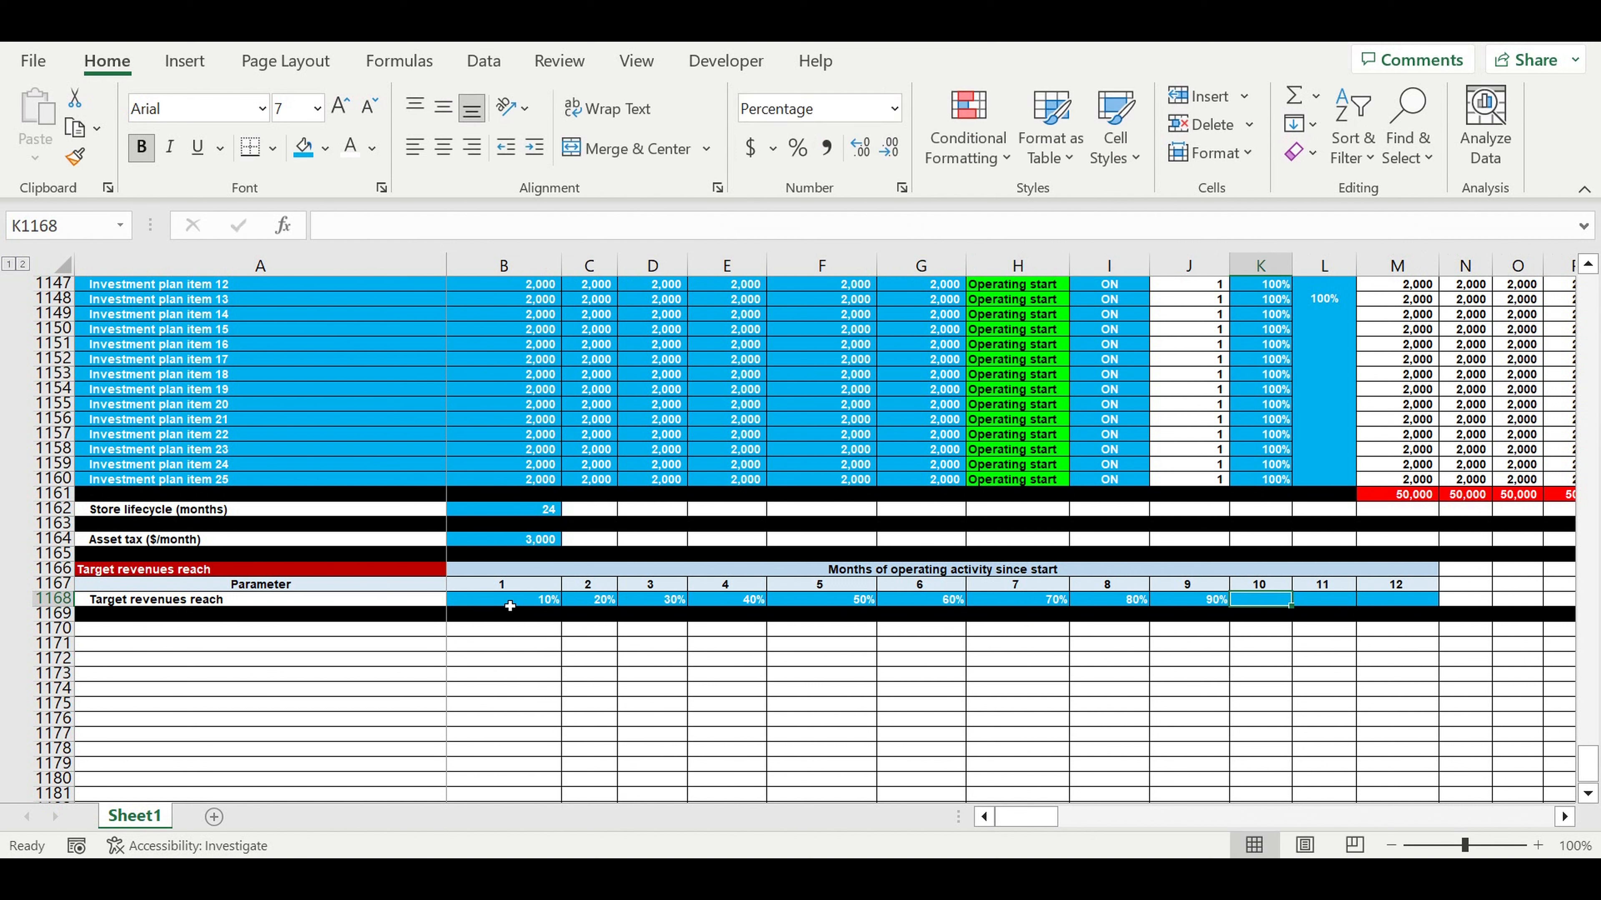
type("95")
key("Tab")
type("97")
key("Tab")
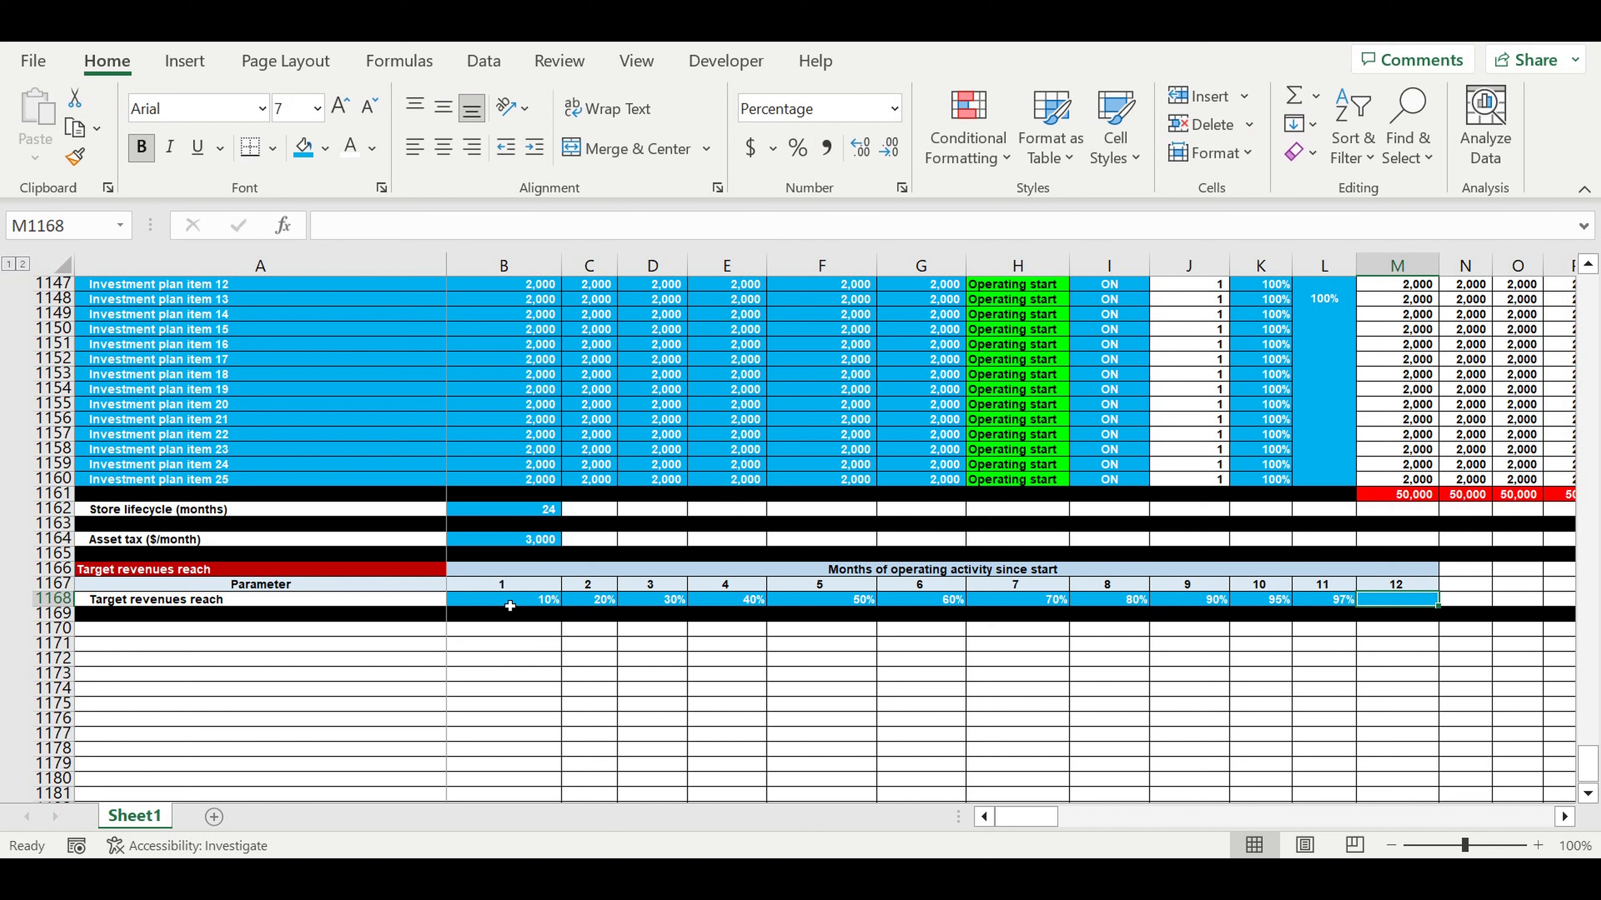
type("100")
key("Return")
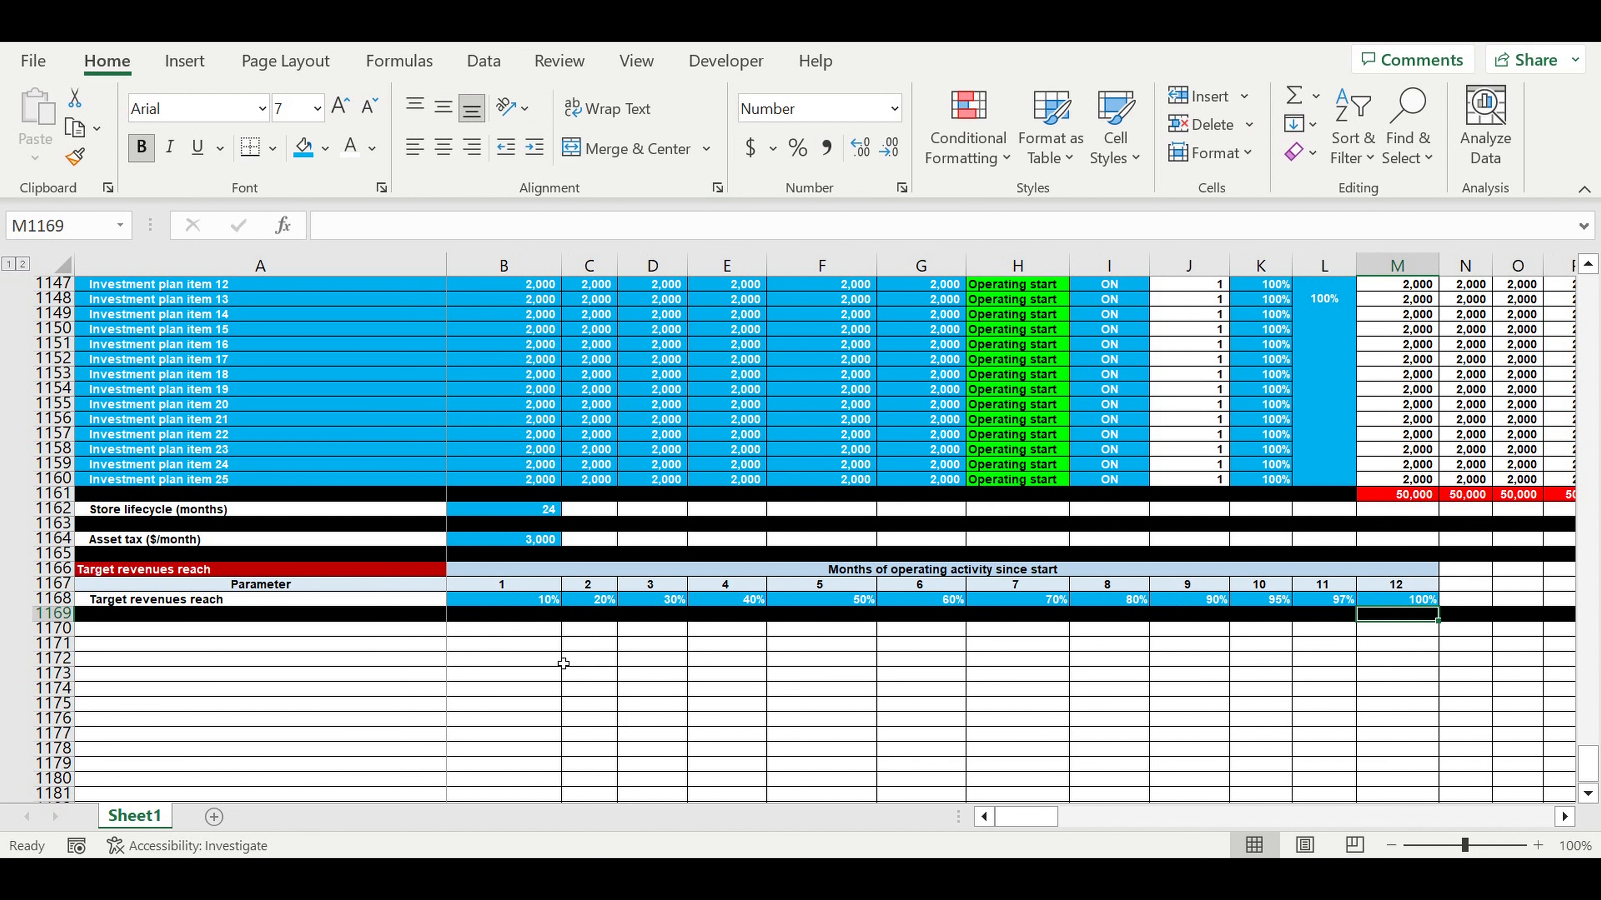
left_click(604, 675)
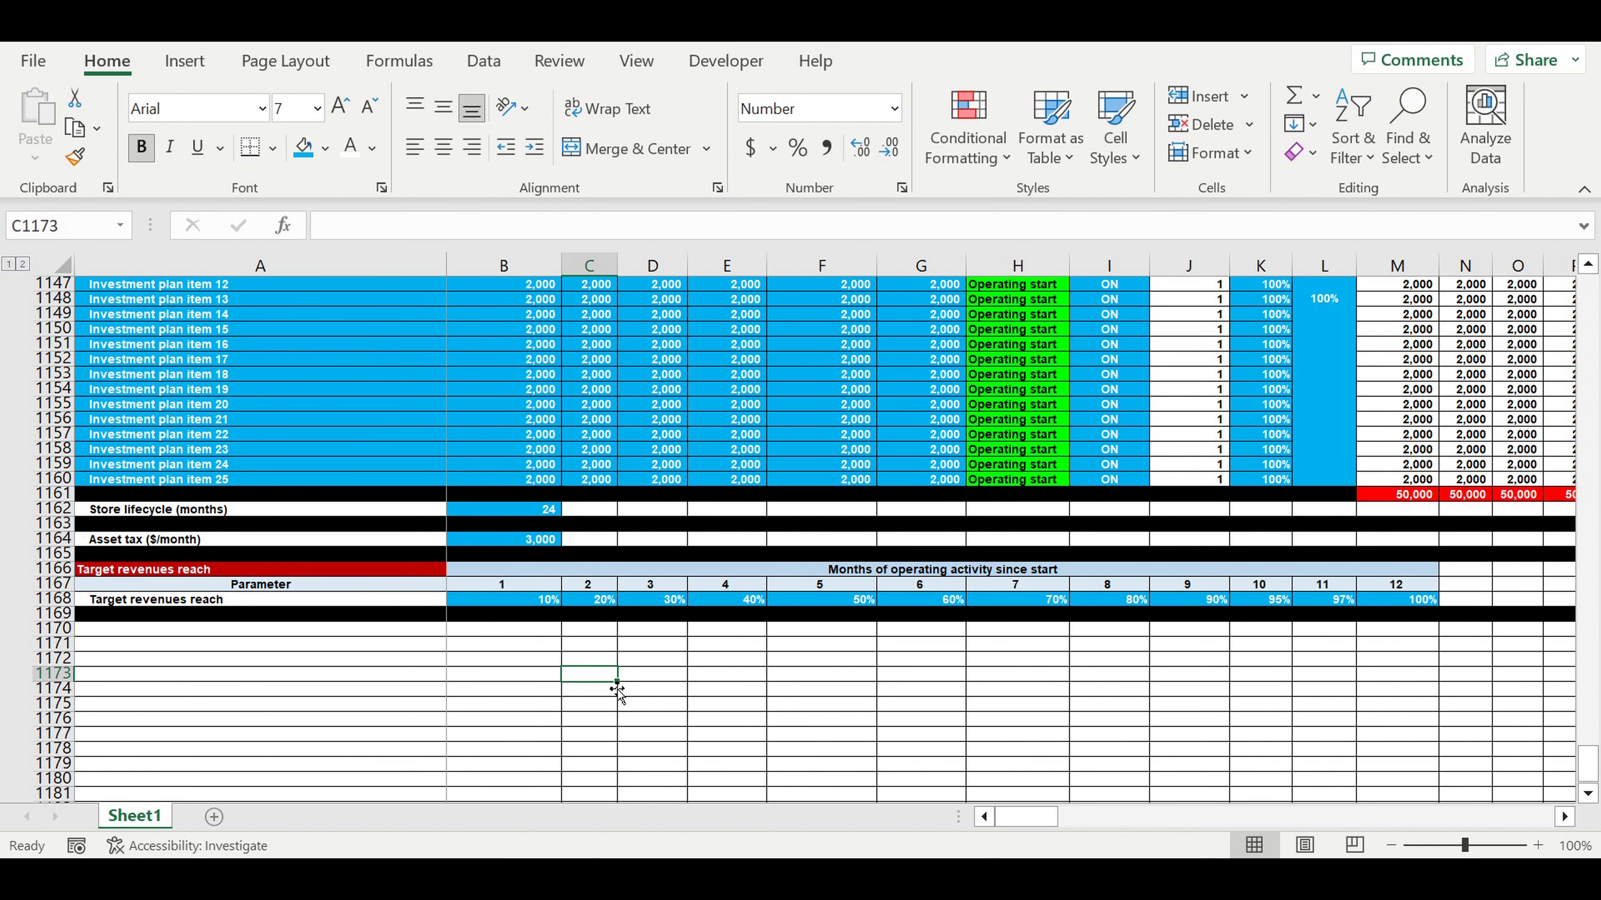
scroll(617, 691, "up", 3)
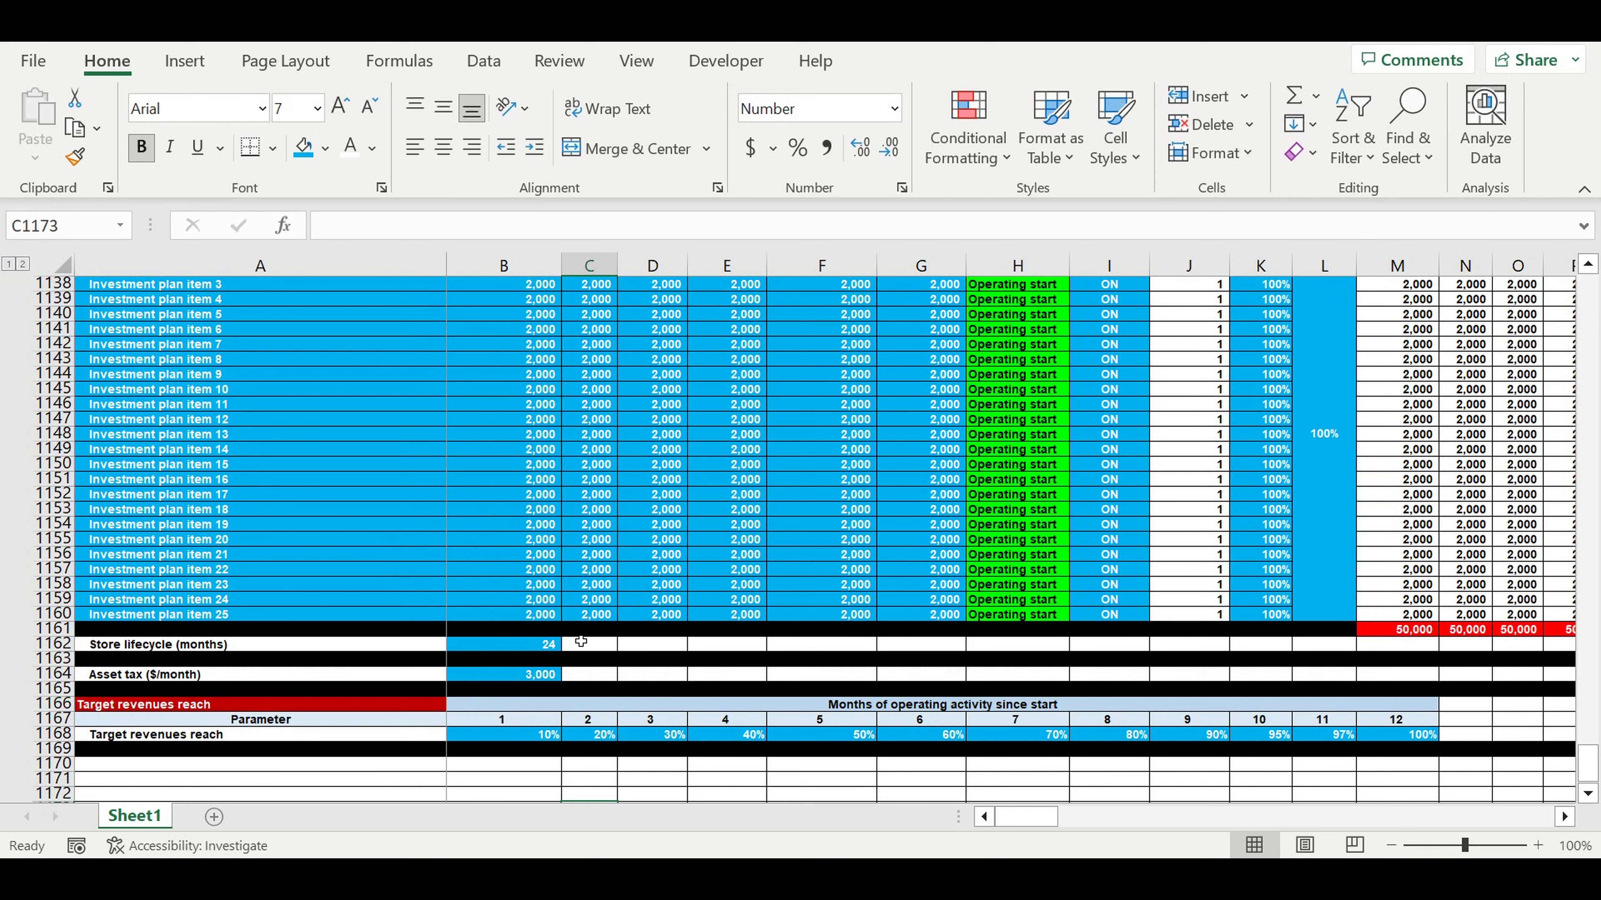
scroll(581, 641, "up", 11)
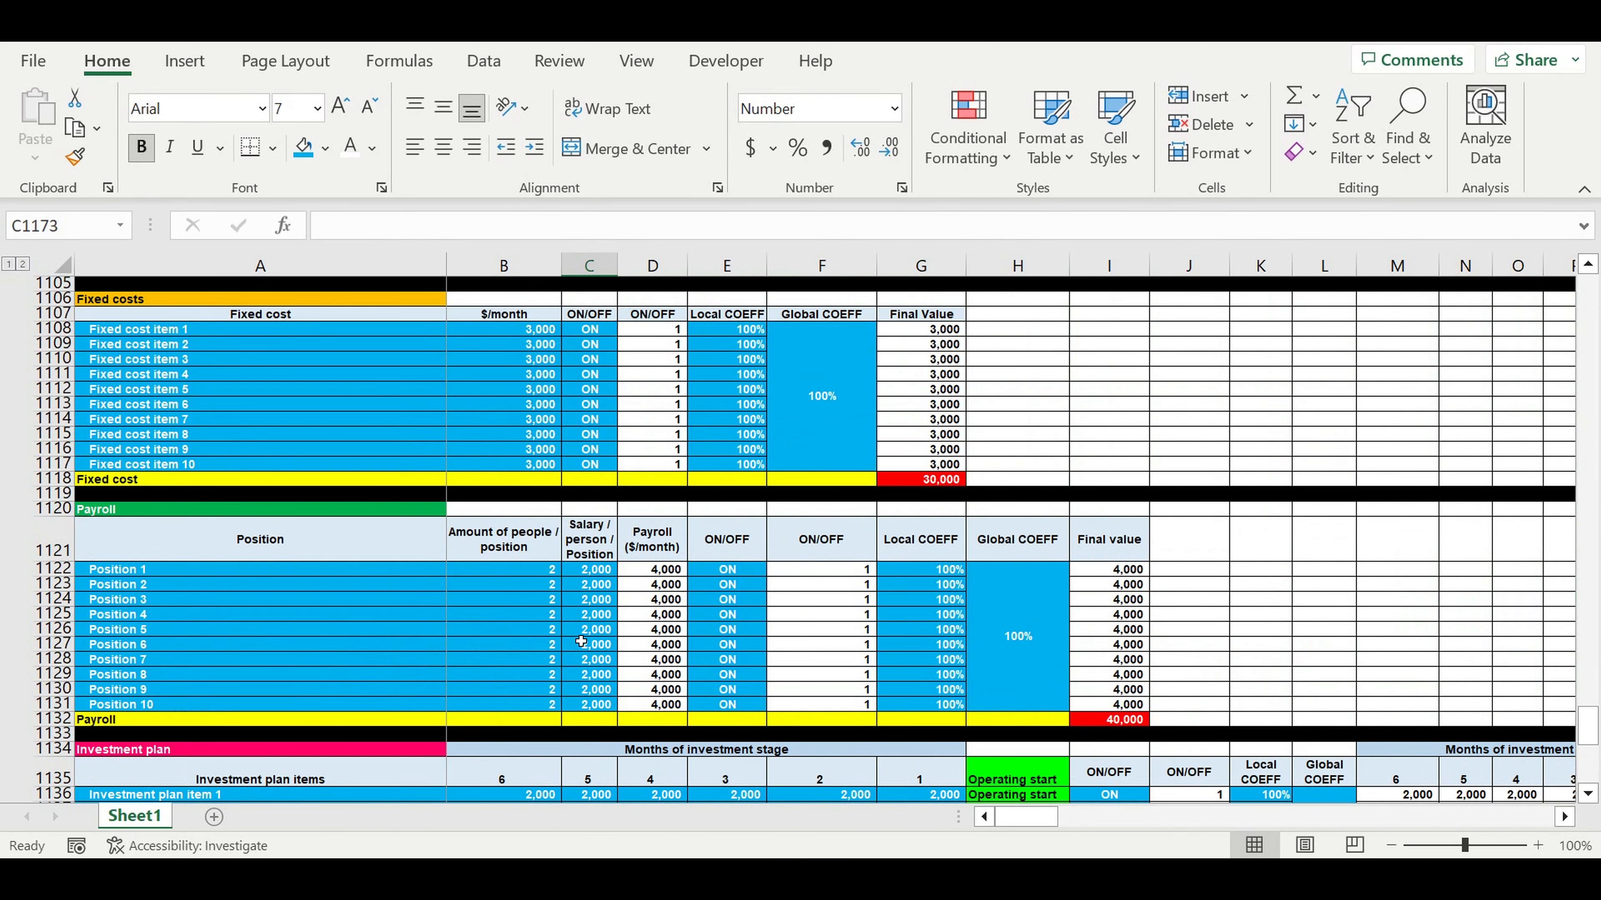
scroll(580, 641, "down", 10)
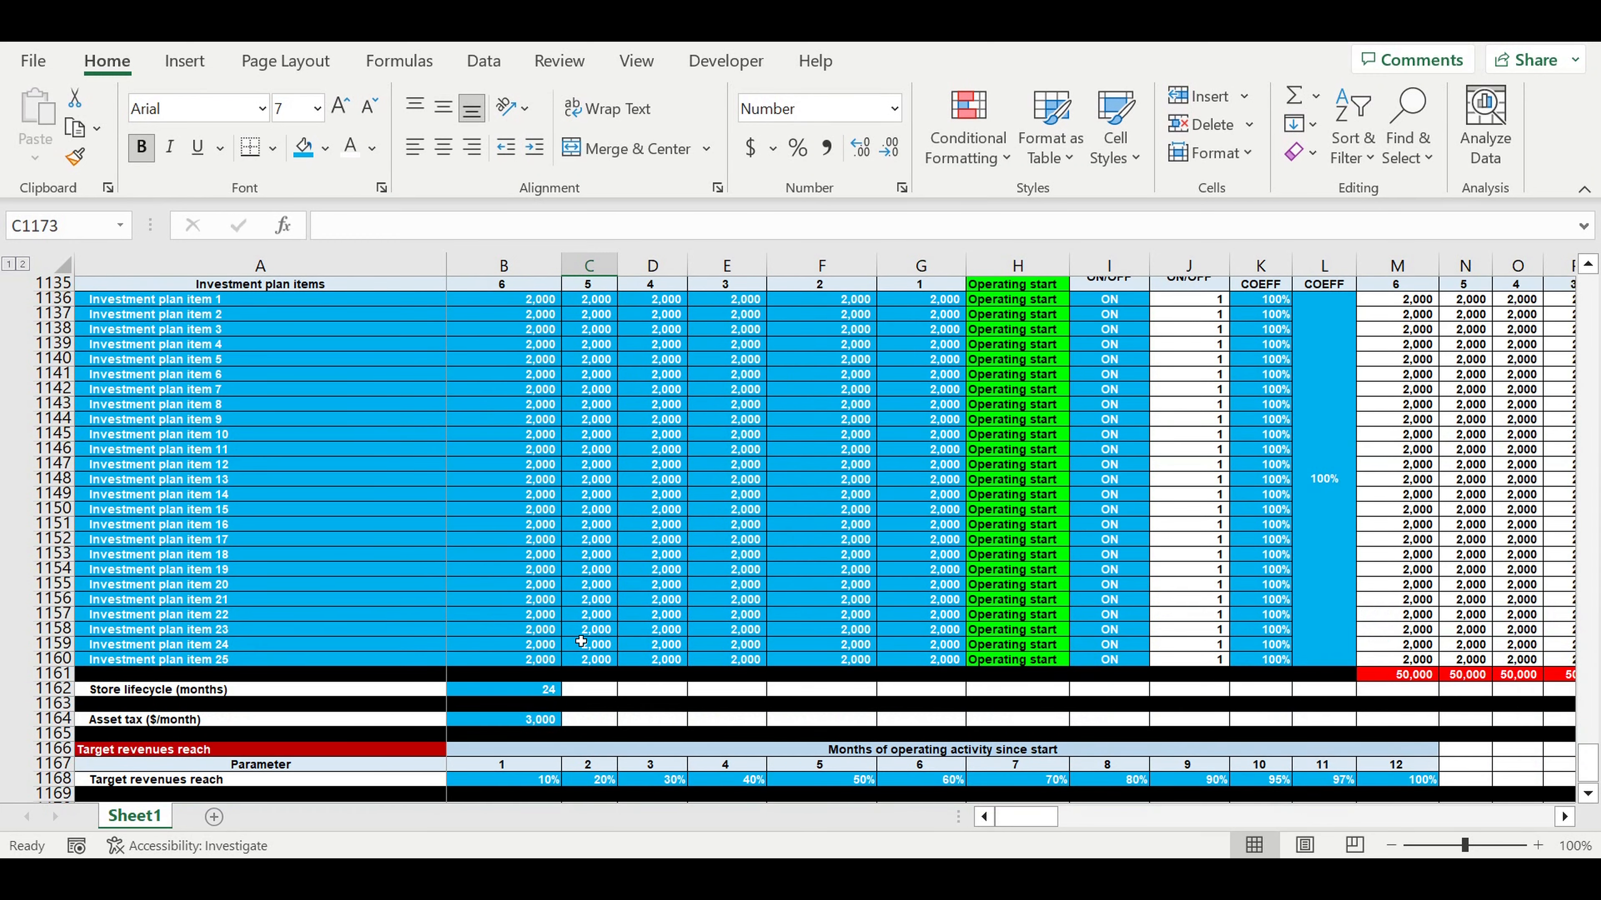
scroll(580, 641, "down", 2)
scroll(580, 641, "down", 1)
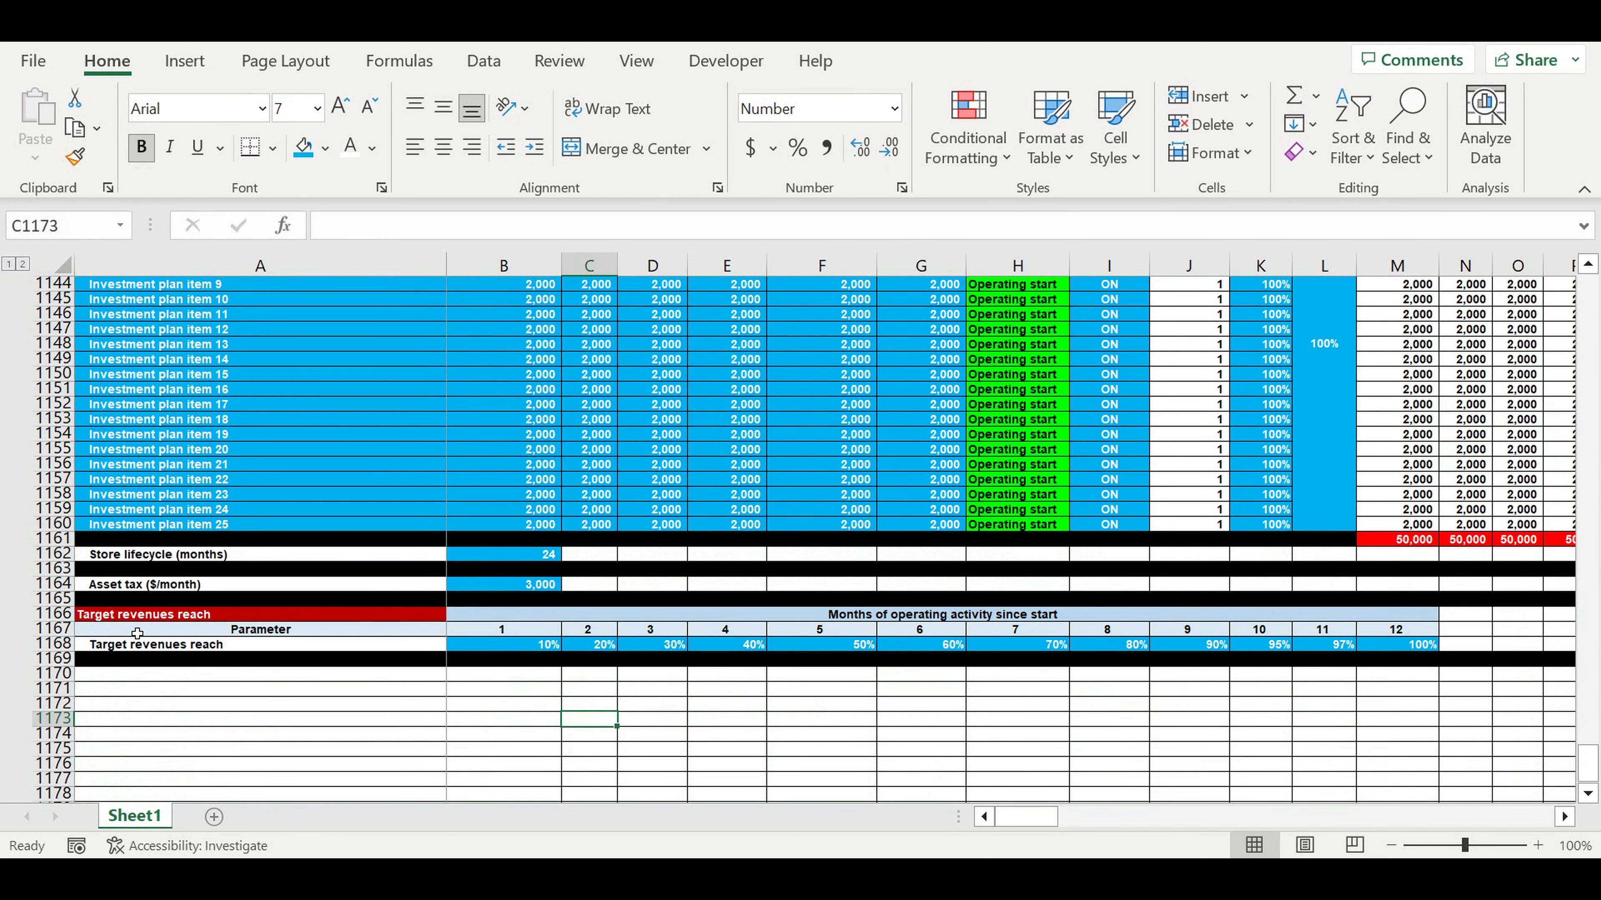
left_click(624, 751)
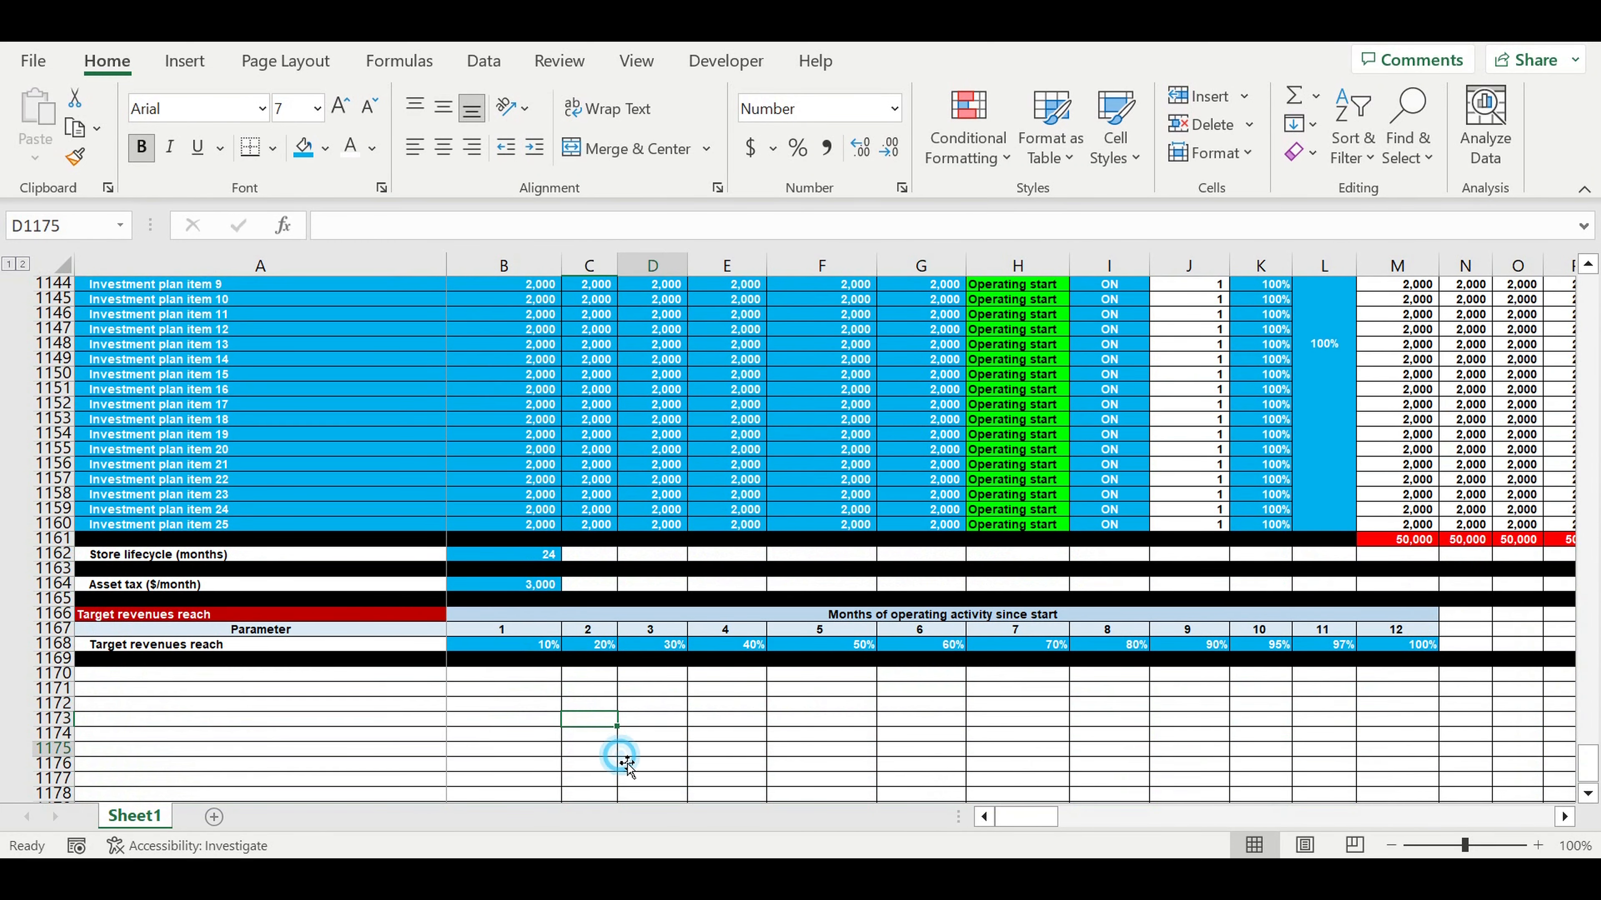